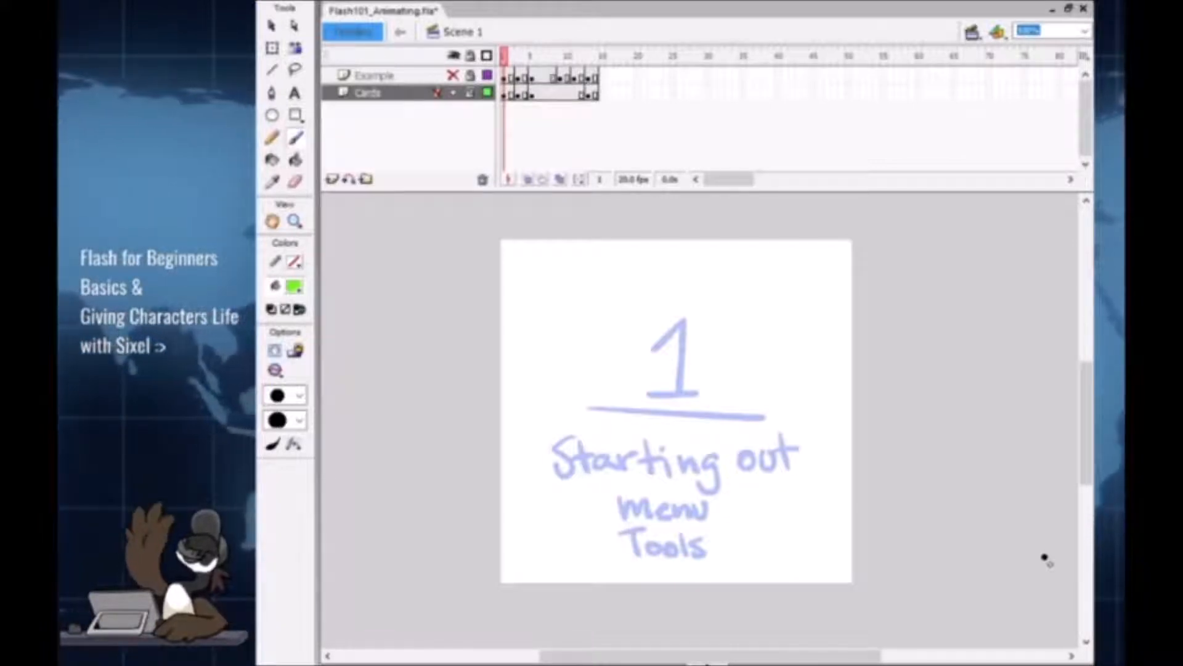
Step: Set the fill colour to black and create a new blank document
click(296, 289)
click(286, 333)
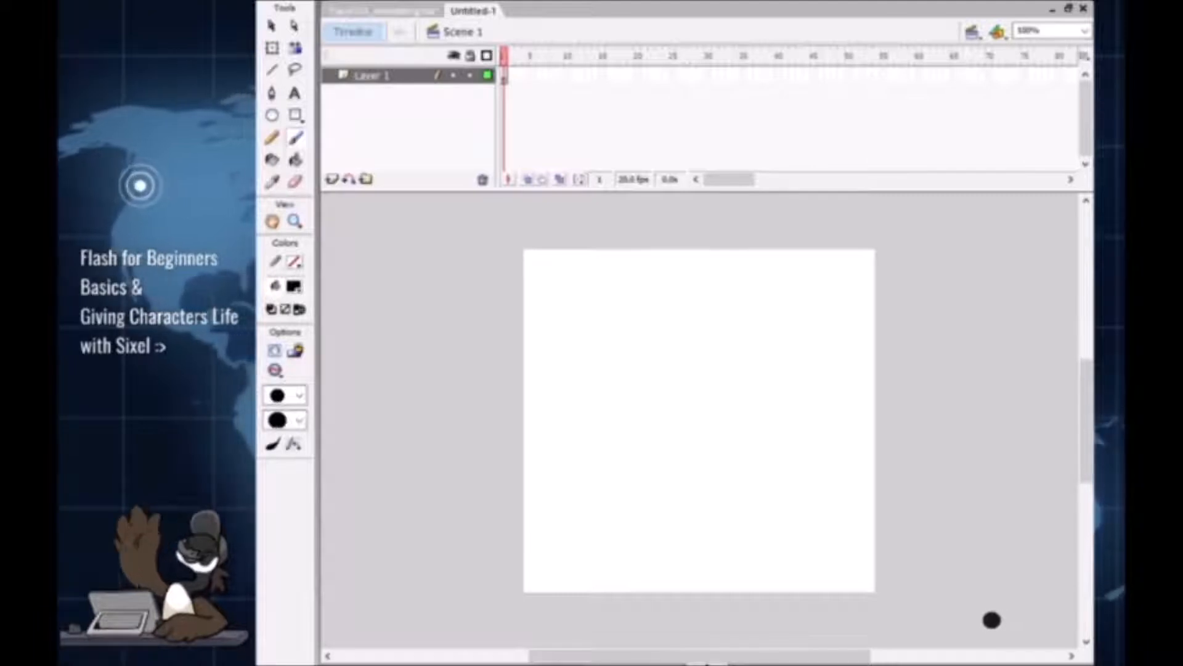
drag(1087, 419, 1089, 422)
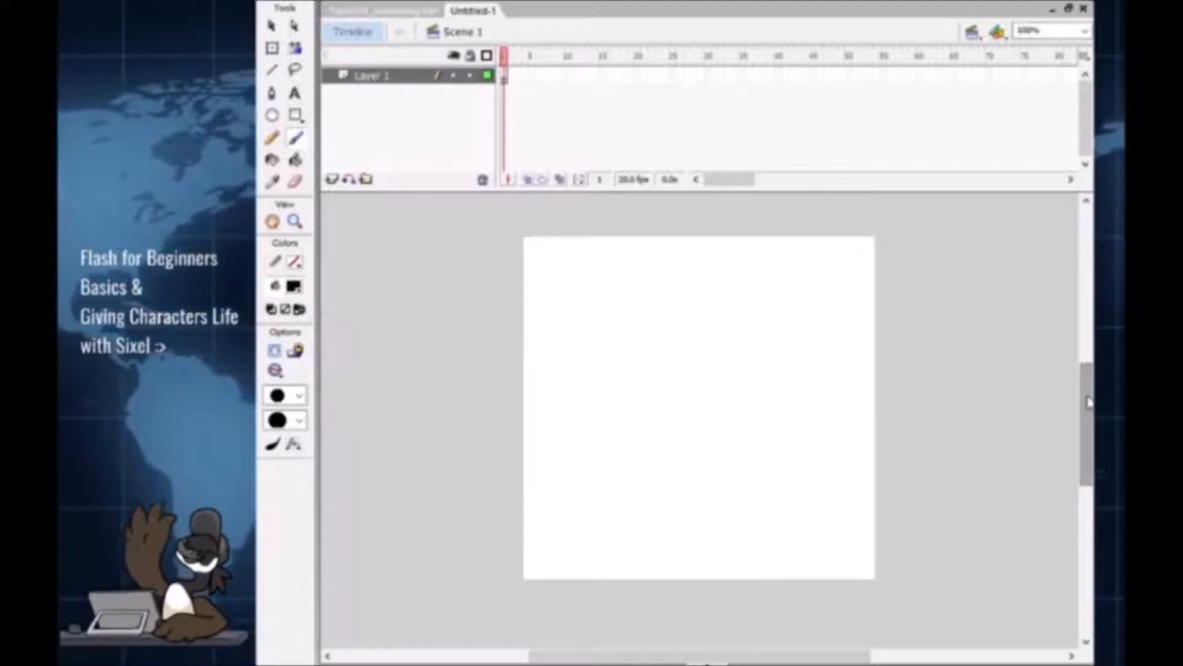
Step: Return to Flash101_Animating.fla, show its document properties and set the frame rate to 24 fps
click(400, 17)
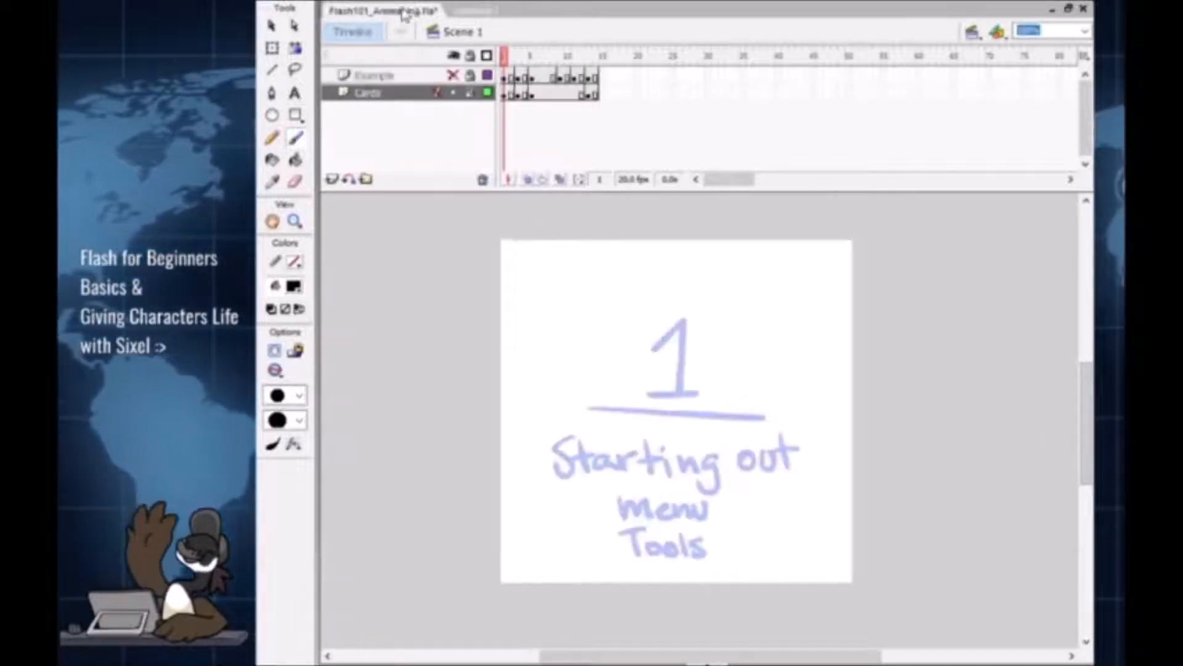
key(ctrl+F3)
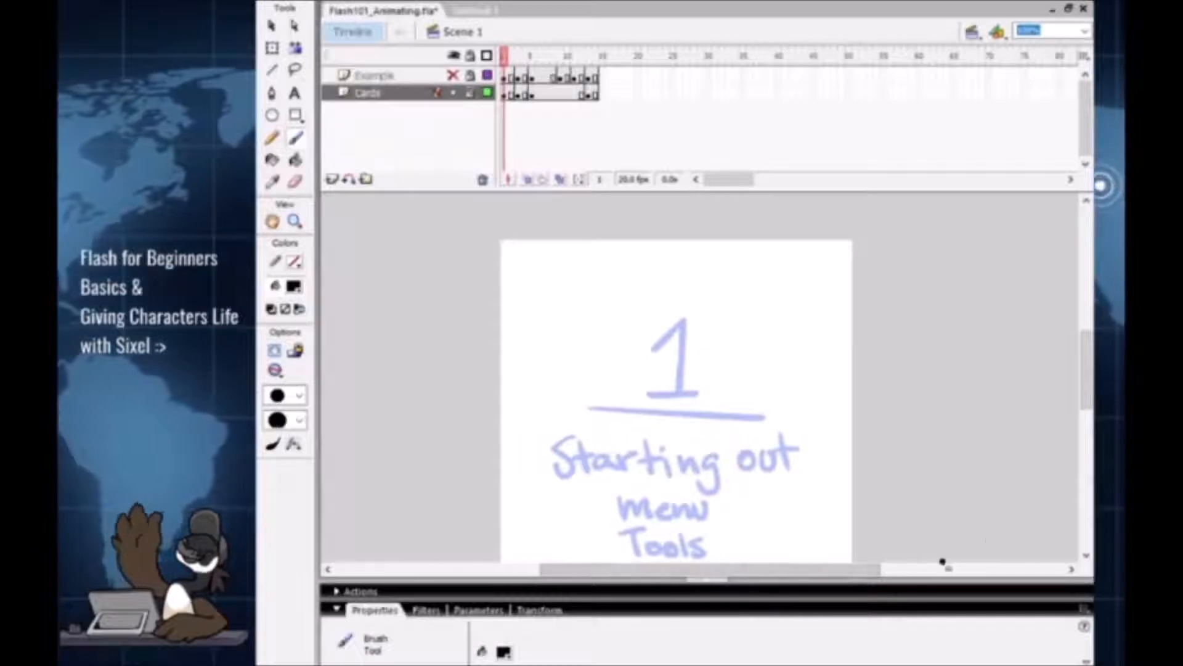
key(v)
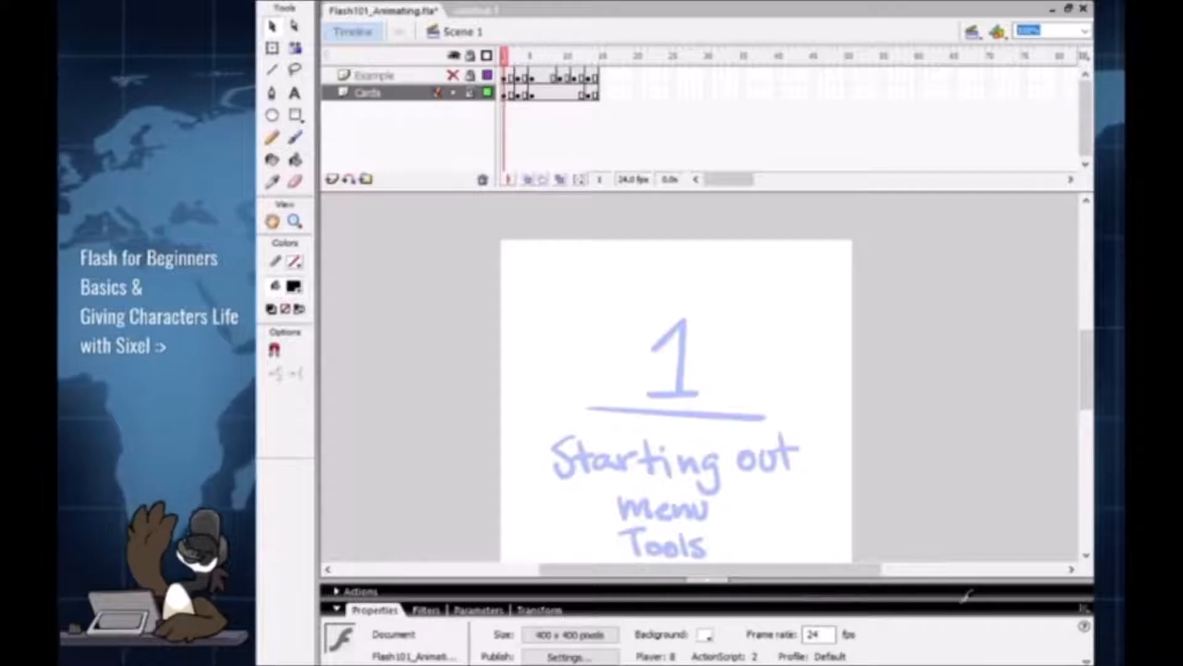
Step: Try a bright green background colour for the stage and undo it
click(971, 574)
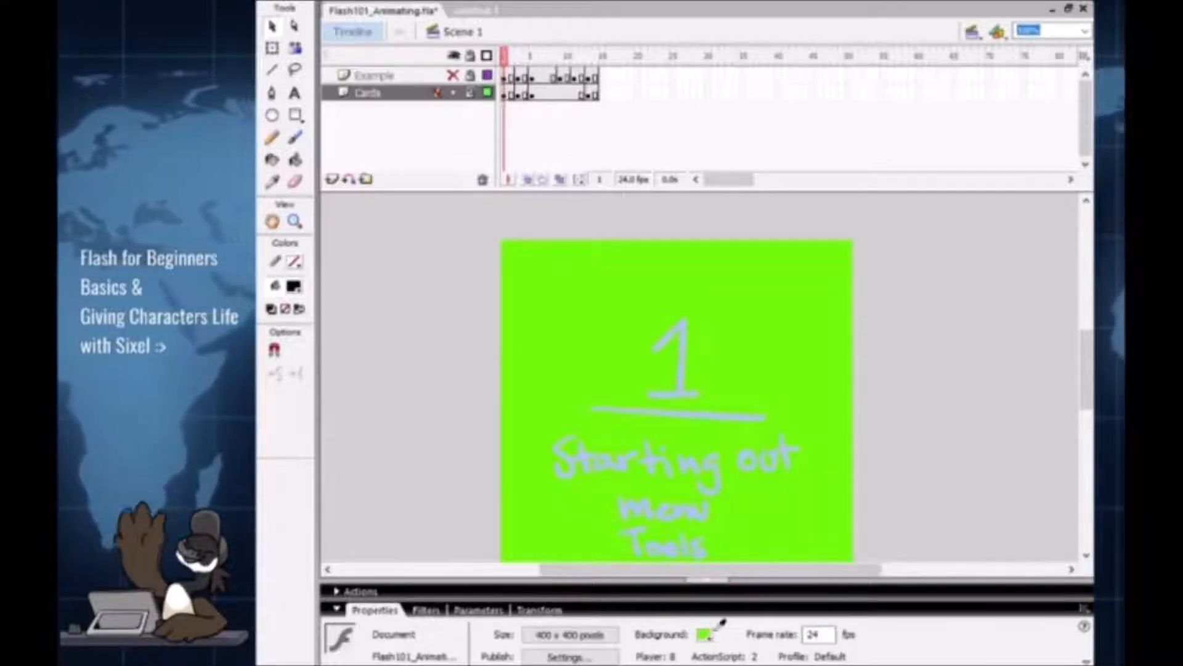
key(ctrl+z)
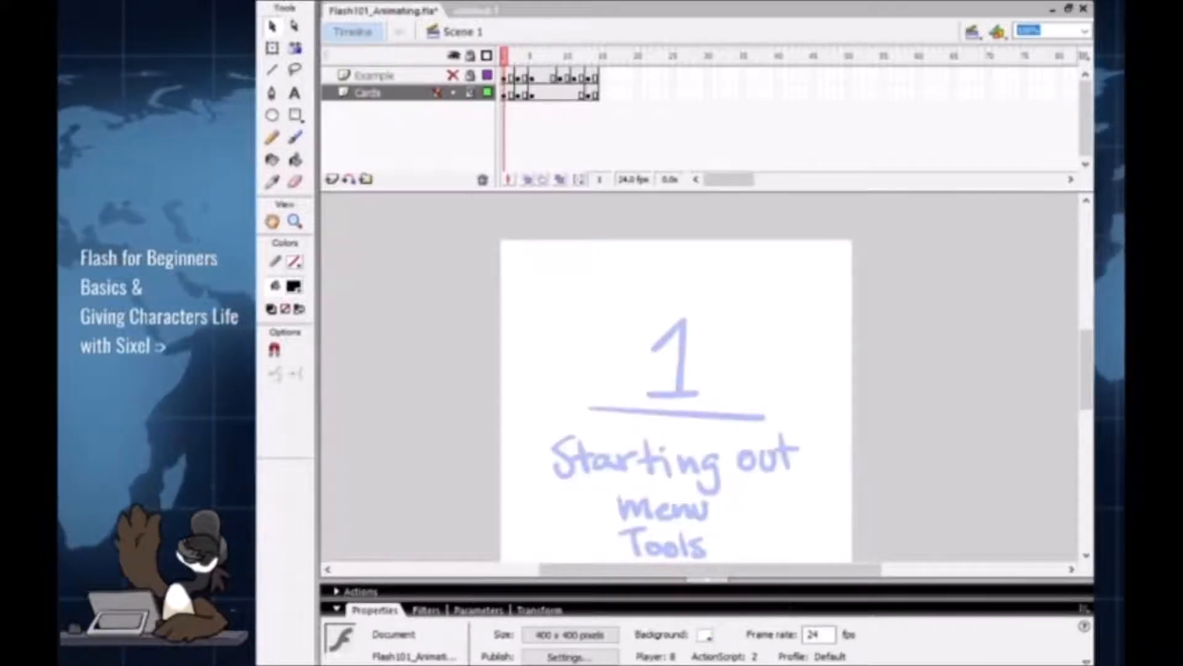
Step: Hide the document properties and add a new layer above the Example layer, staying on frame 1
click(708, 581)
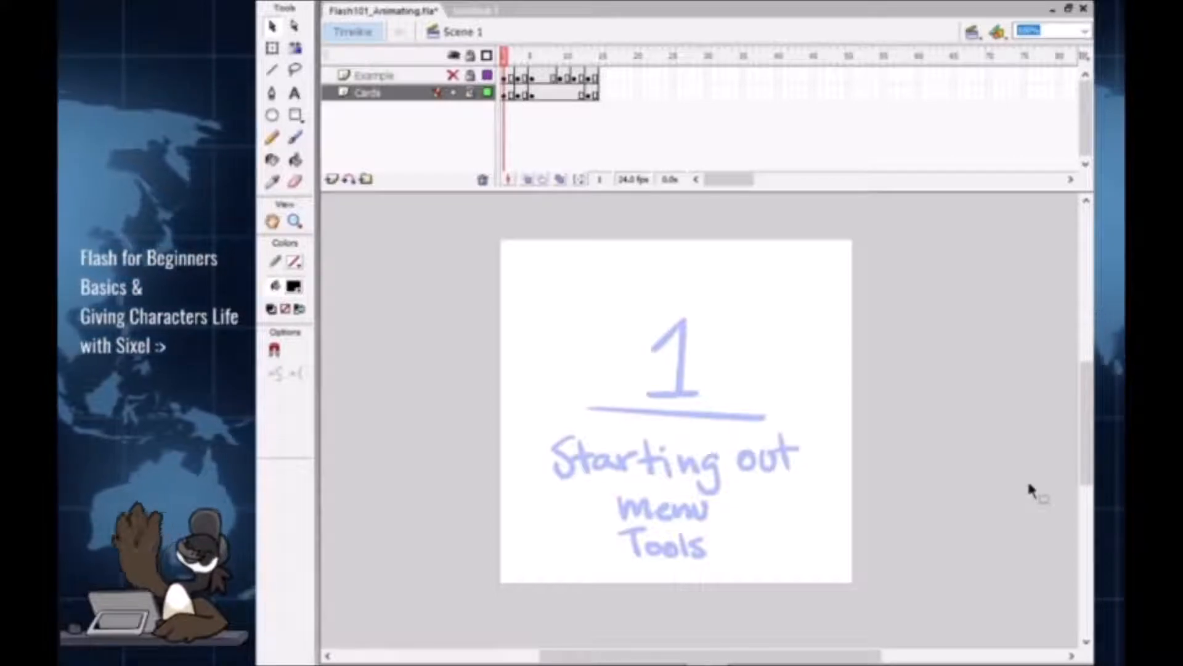
click(298, 138)
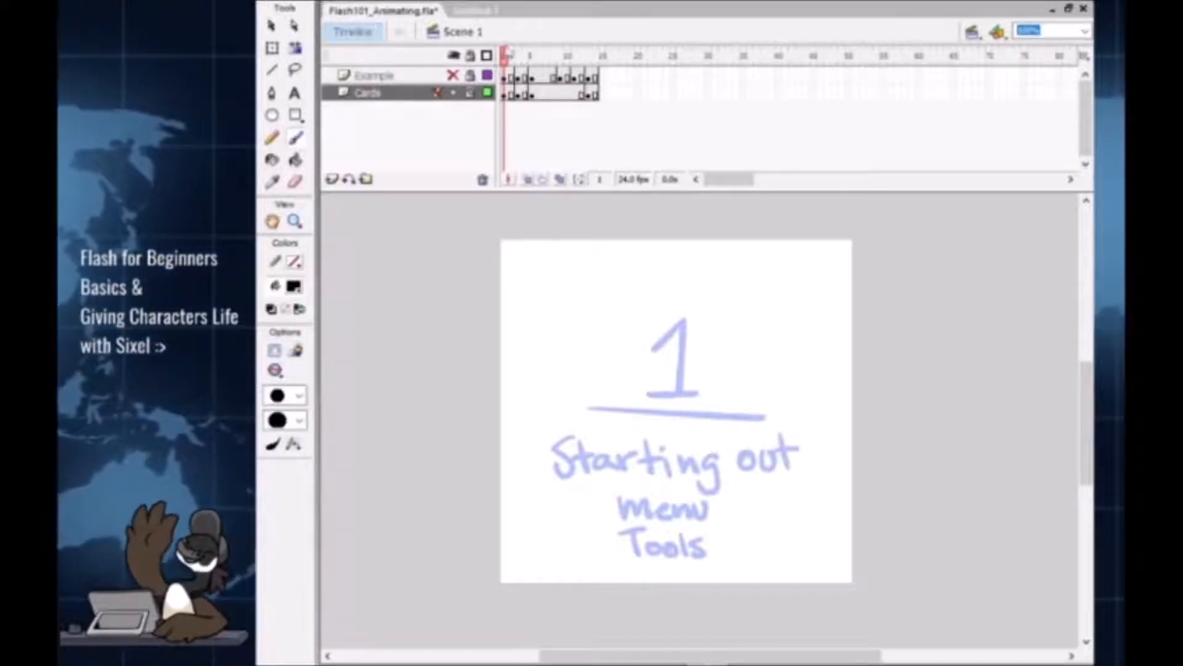
click(394, 75)
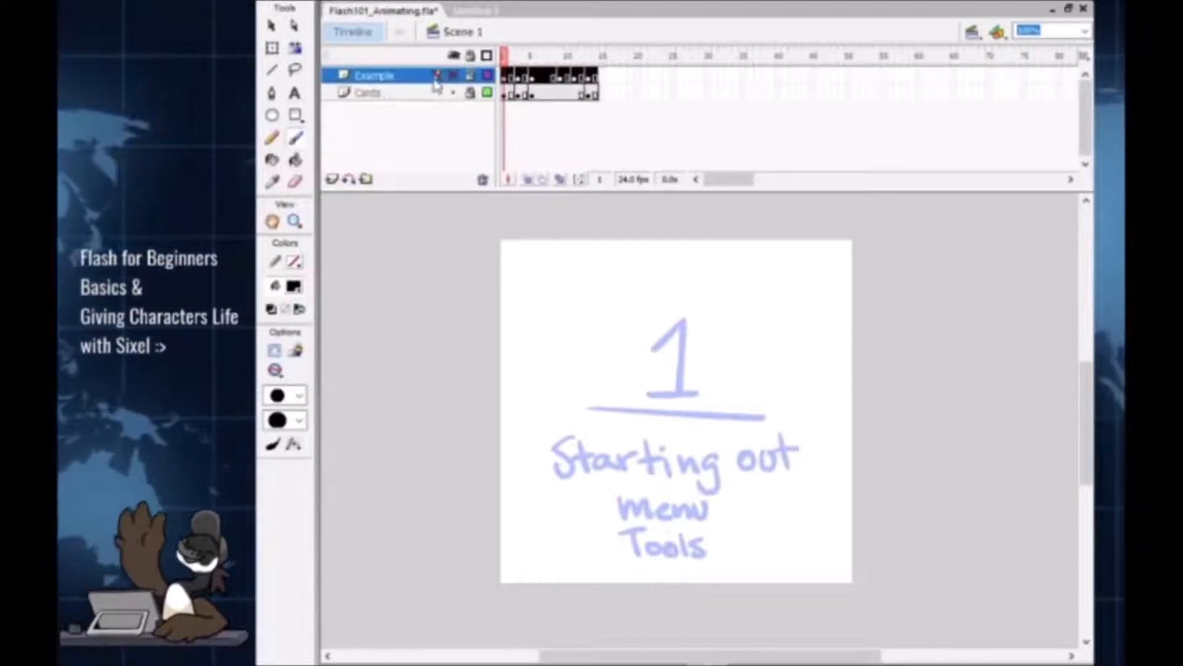
click(517, 55)
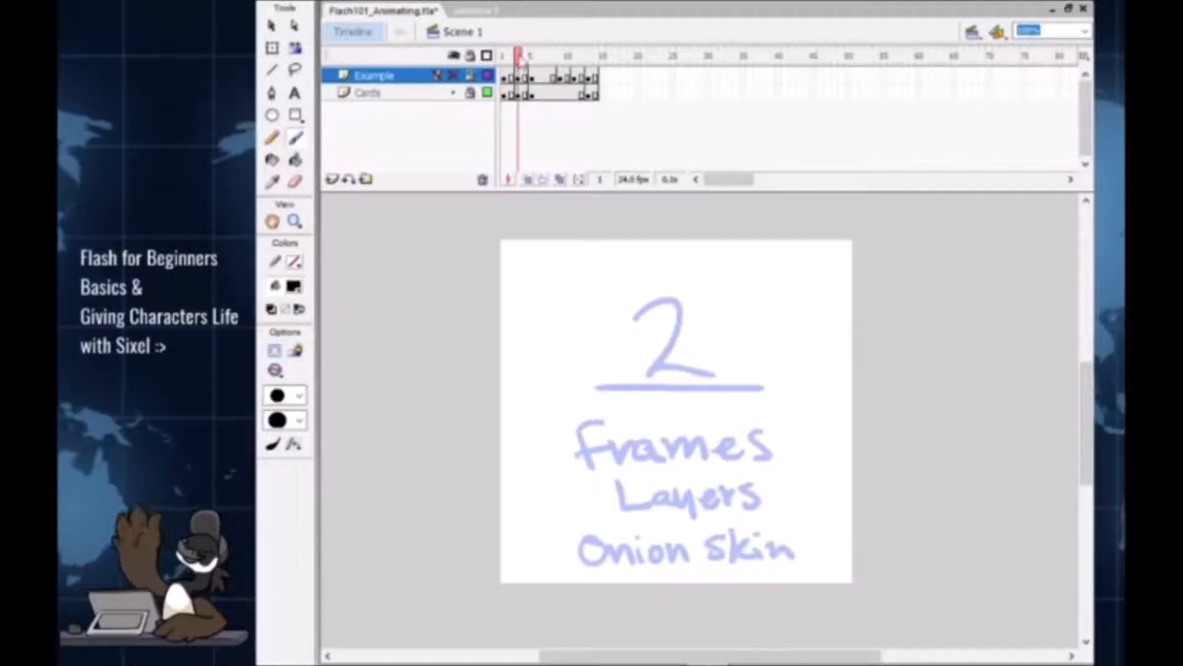
click(504, 56)
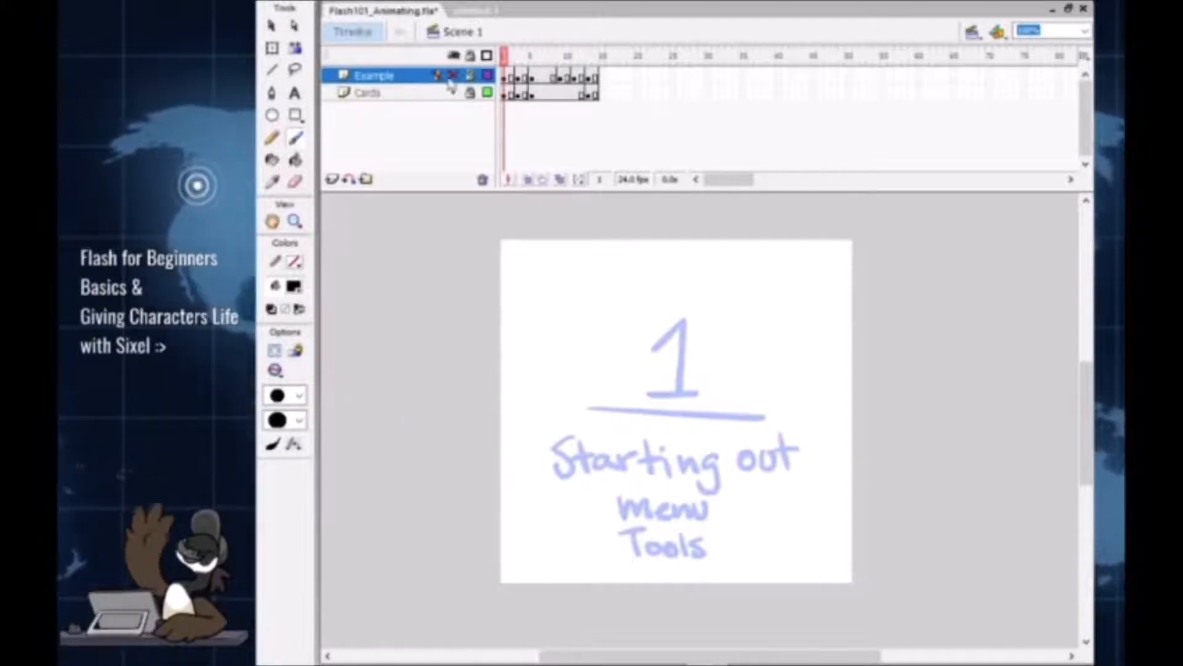
click(332, 179)
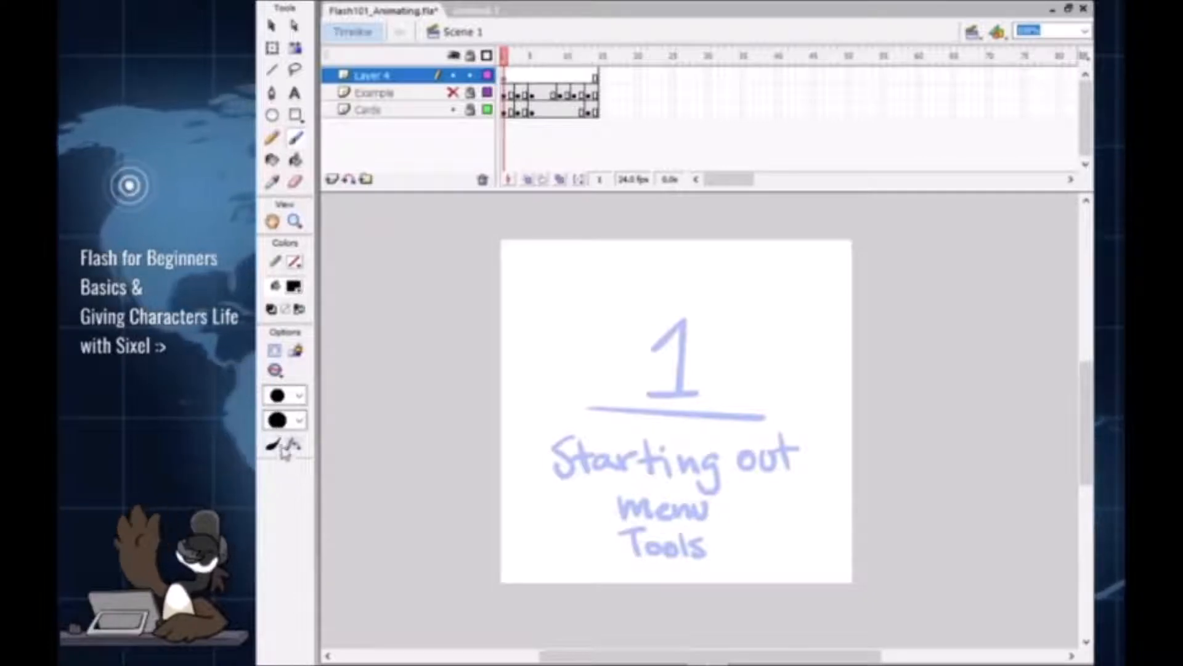
Step: Try a thick black looping brush stroke across the stage on the new layer and undo it
mouse_move(520, 332)
mouse_down()
mouse_move(560, 272)
mouse_move(766, 241)
mouse_move(999, 325)
mouse_move(986, 474)
mouse_move(875, 367)
mouse_move(962, 463)
mouse_move(1028, 279)
mouse_up()
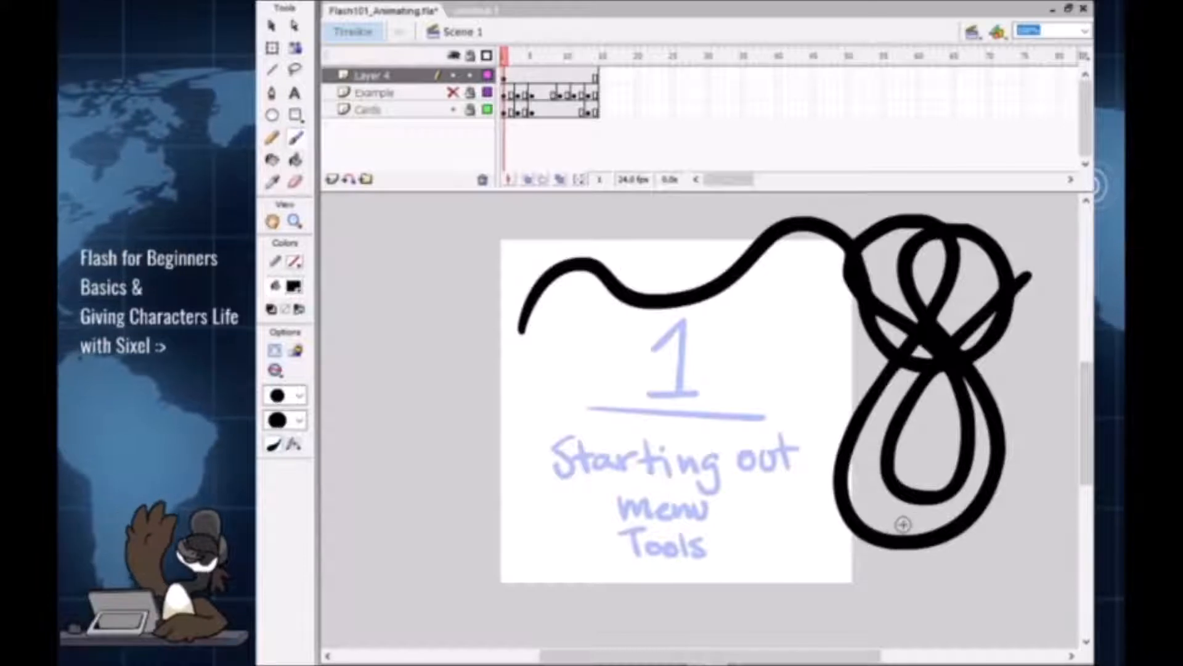
key(ctrl+z)
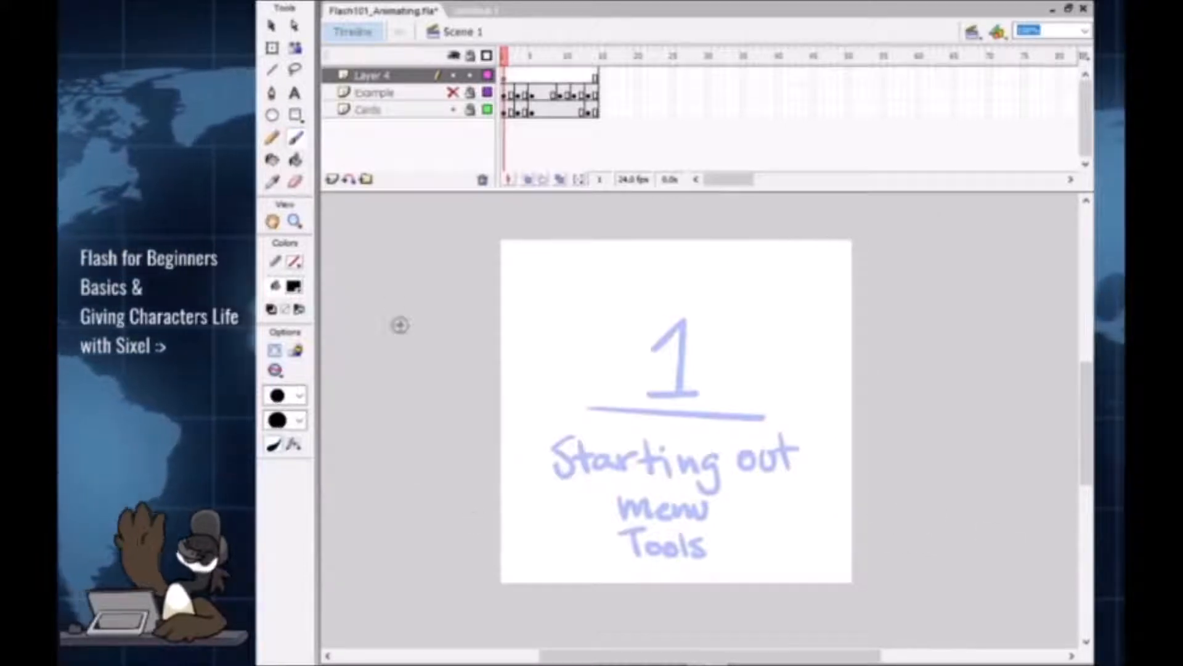
Step: Draw a looping freehand pencil line across the stage, then delete it after trying out the selection of single segments
key(y)
mouse_move(401, 419)
mouse_down()
mouse_move(795, 232)
mouse_move(897, 550)
mouse_move(1043, 236)
mouse_up()
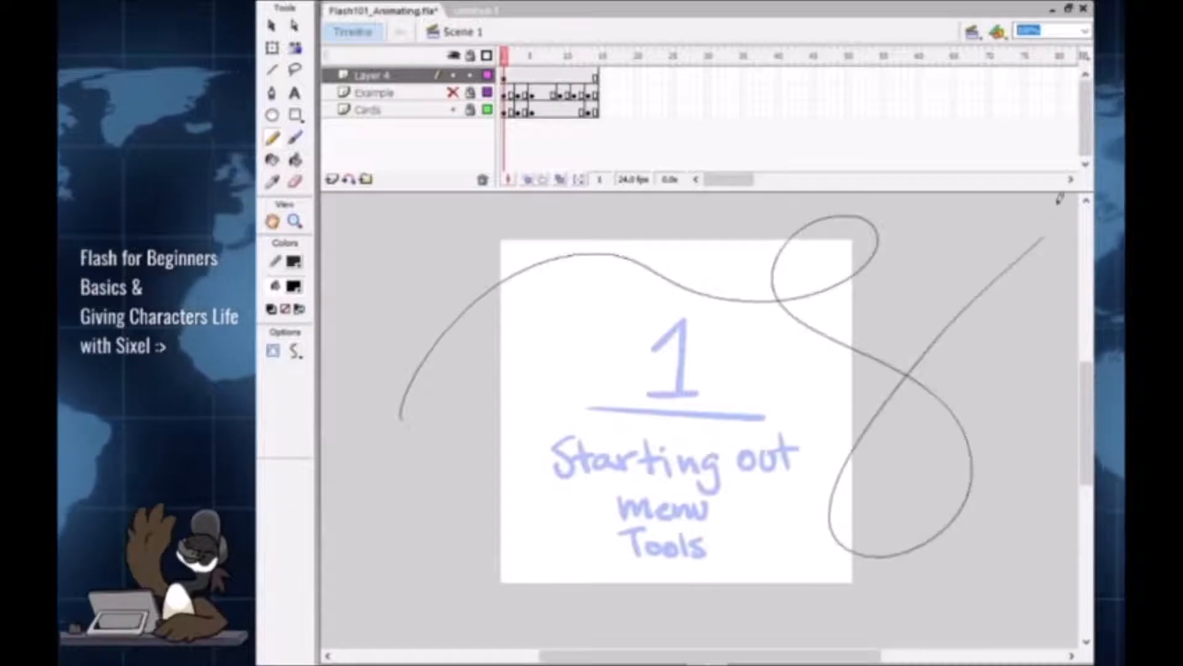
key(v)
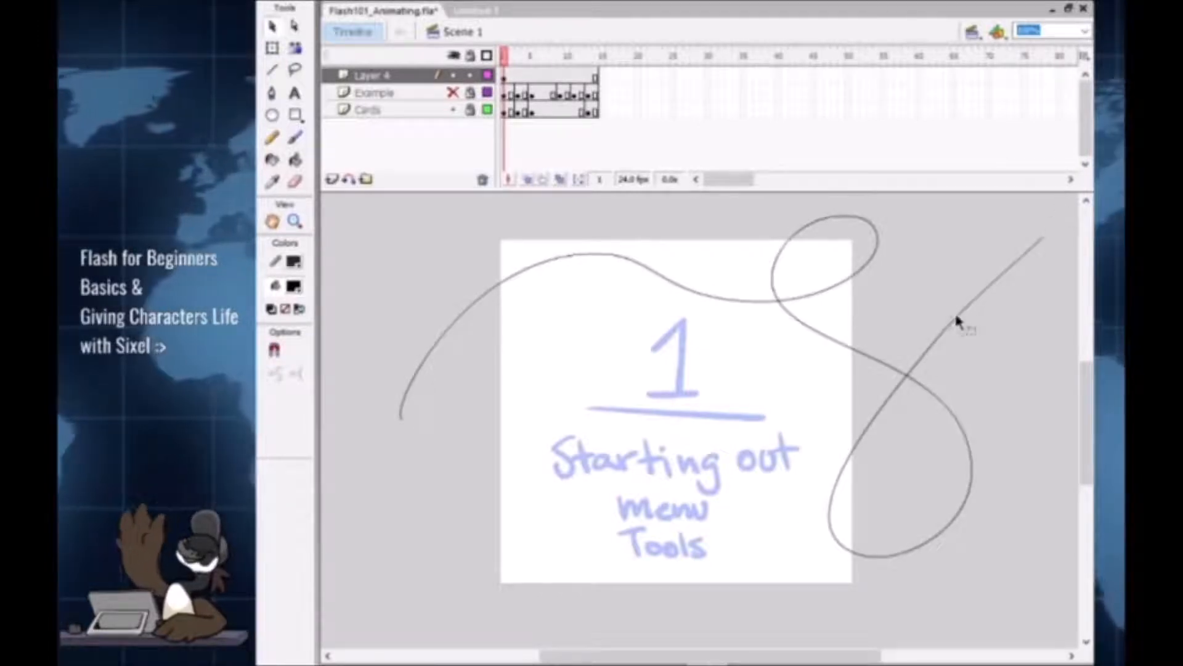
click(974, 304)
click(897, 397)
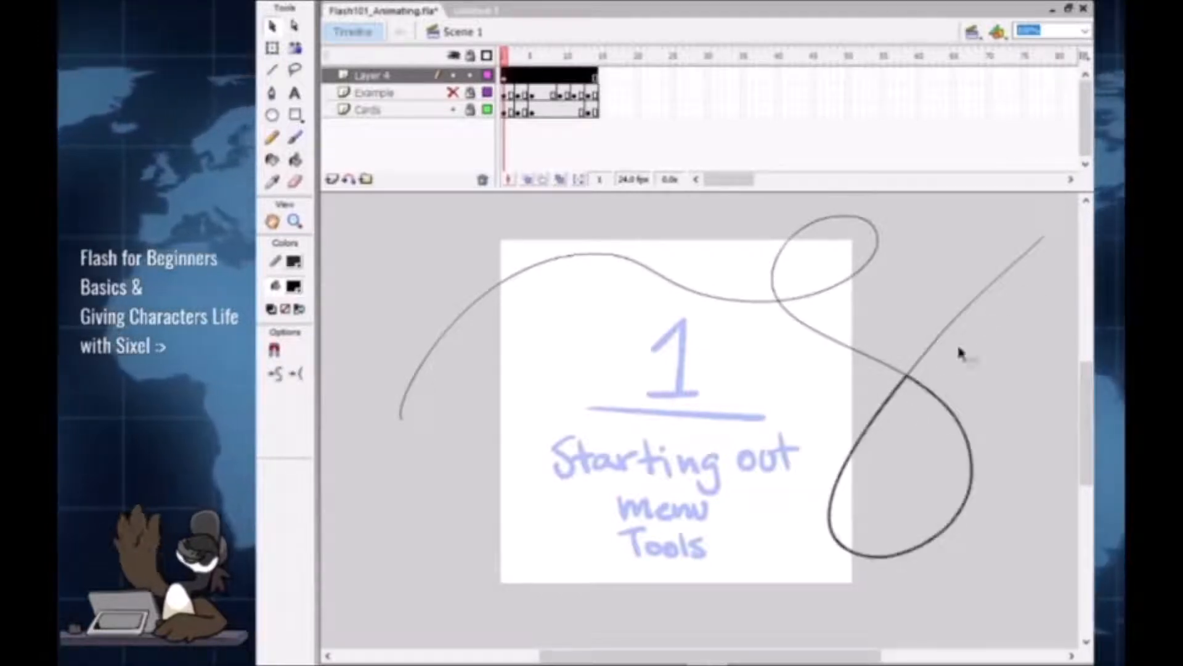
click(505, 74)
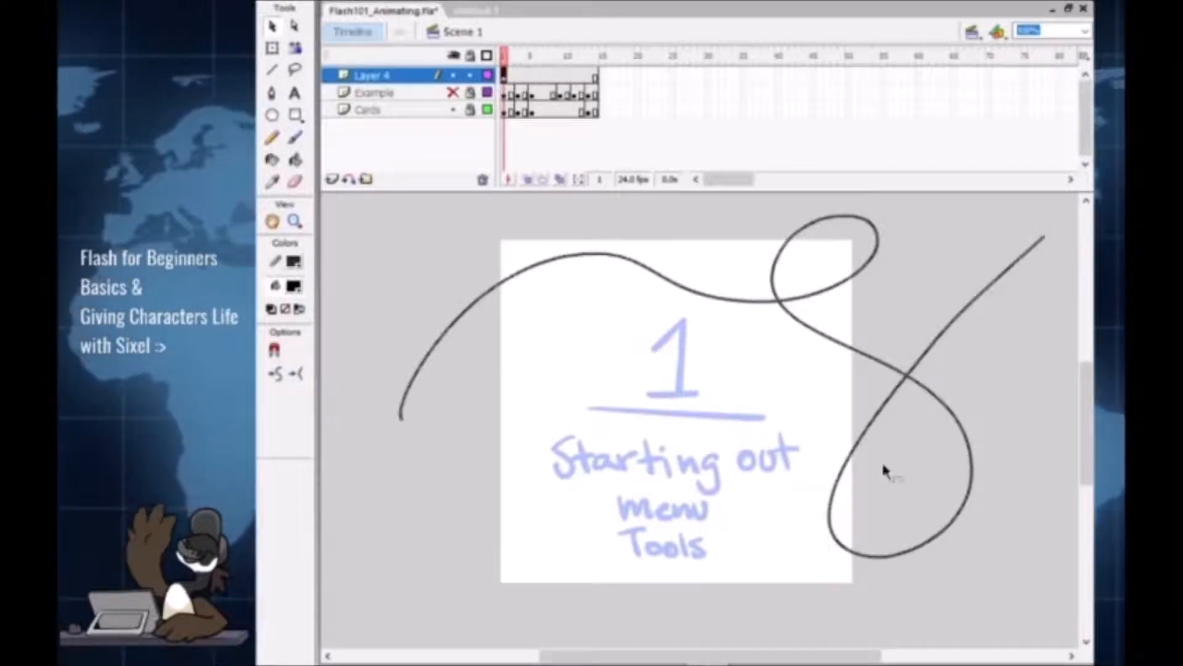
key(Delete)
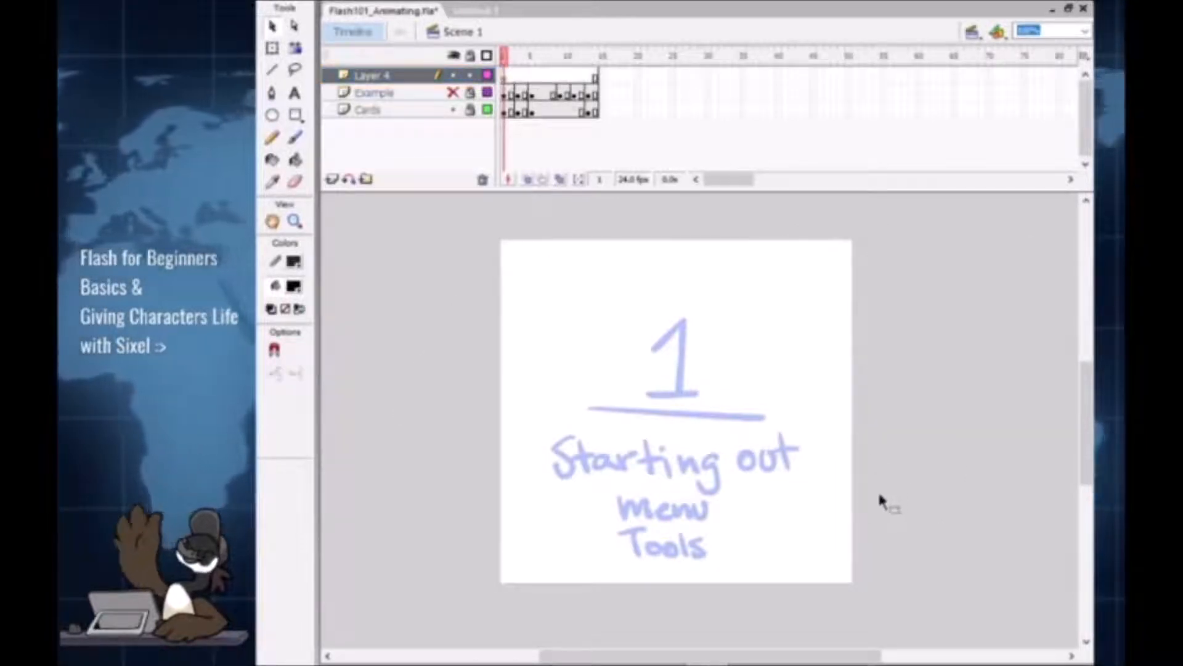
Step: Write "Hi!" beside the stage on Layer 4 with the black Brush tool
click(299, 138)
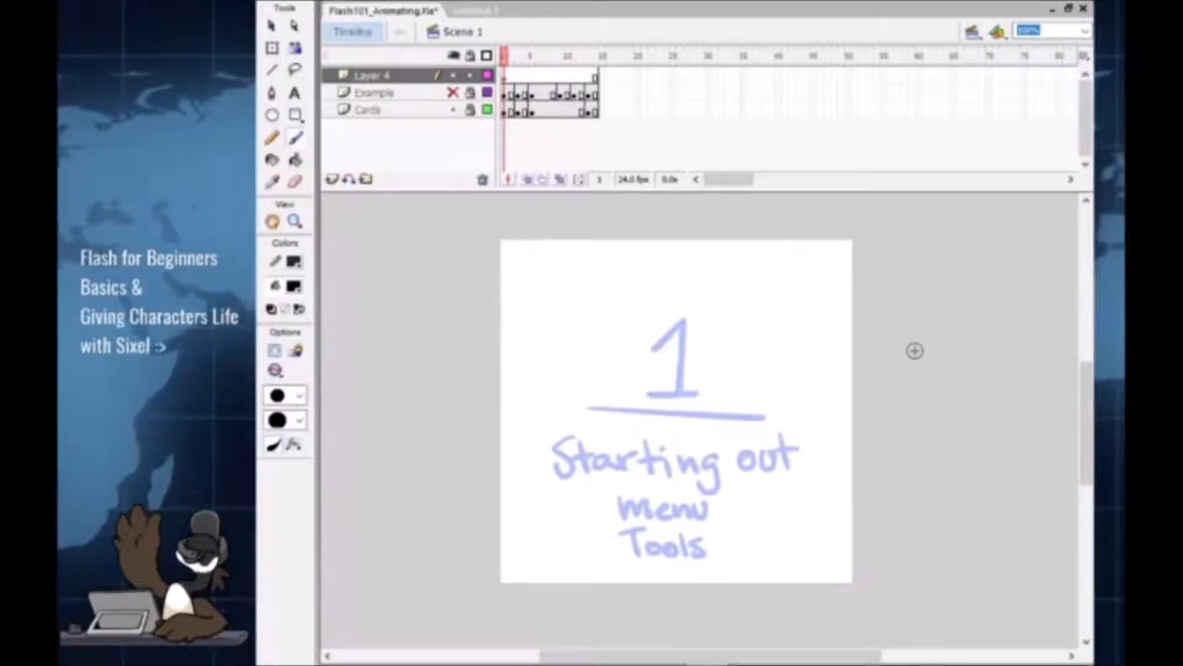
drag(917, 323, 919, 369)
drag(901, 352, 934, 342)
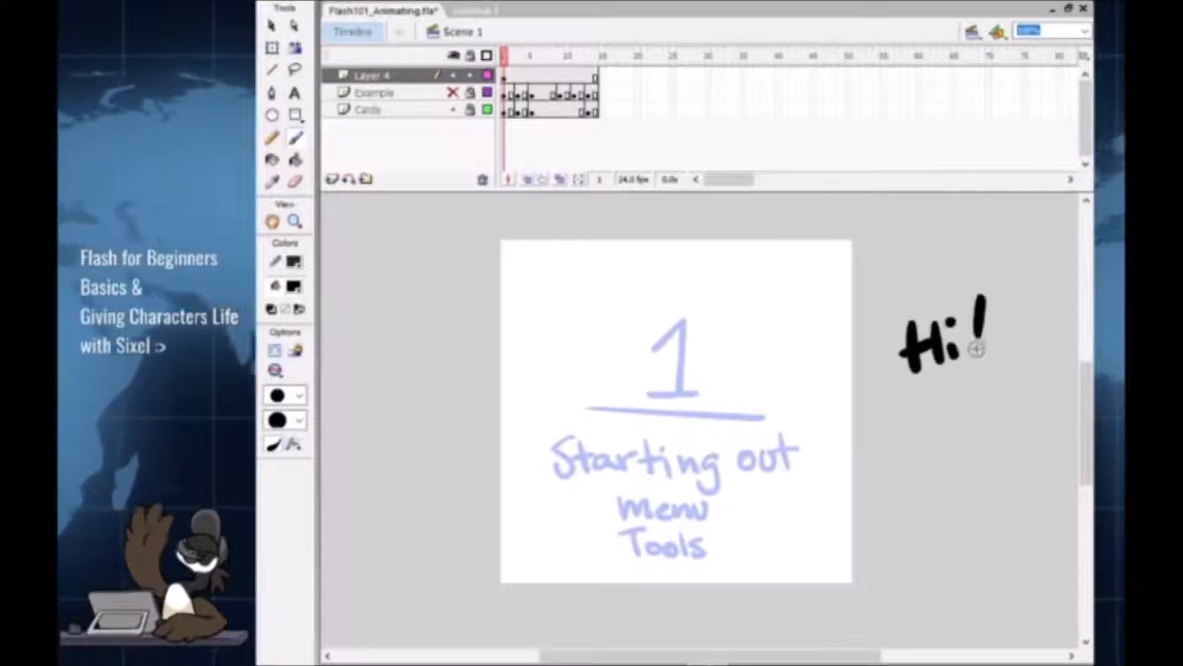
Step: Enlarge the whole "Hi!" drawing with Free Transform and move it over the title card on the stage
key(v)
drag(886, 246, 1046, 453)
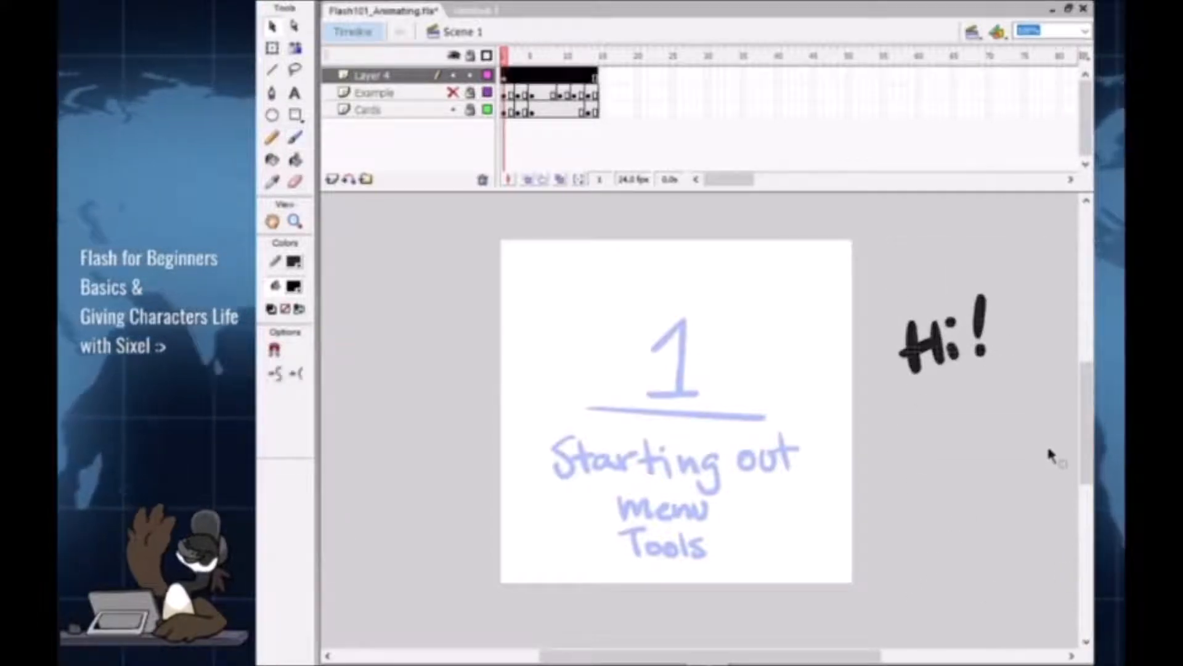
key(q)
mouse_move(899, 374)
mouse_down()
mouse_move(487, 648)
mouse_move(551, 605)
mouse_up()
drag(763, 560, 714, 455)
click(964, 441)
Step: Examine the "Hi!" lettering up close with the Zoom tool and return to a view of the whole stage
key(z)
drag(762, 259, 551, 420)
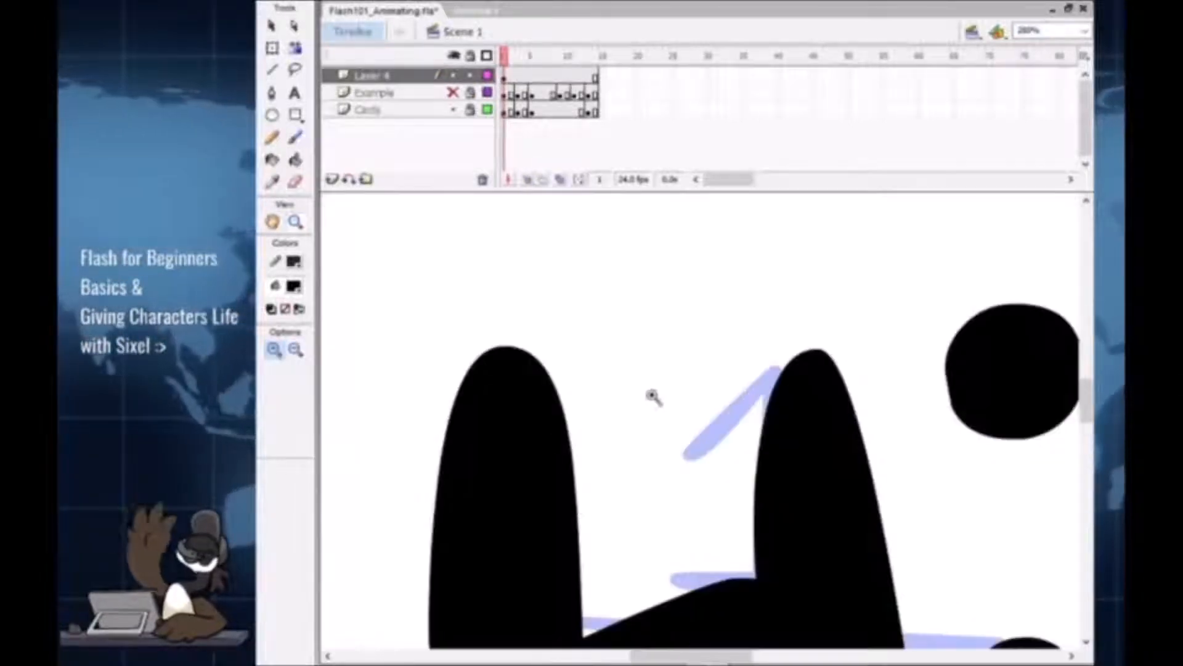
drag(628, 326, 434, 508)
alt+click(719, 450)
alt+click(722, 456)
alt+click(726, 460)
drag(925, 527, 790, 508)
Step: Replace the "Hi!" drawing on frame 1 of Layer 4 with a looping black brush stroke beside the stage
click(504, 75)
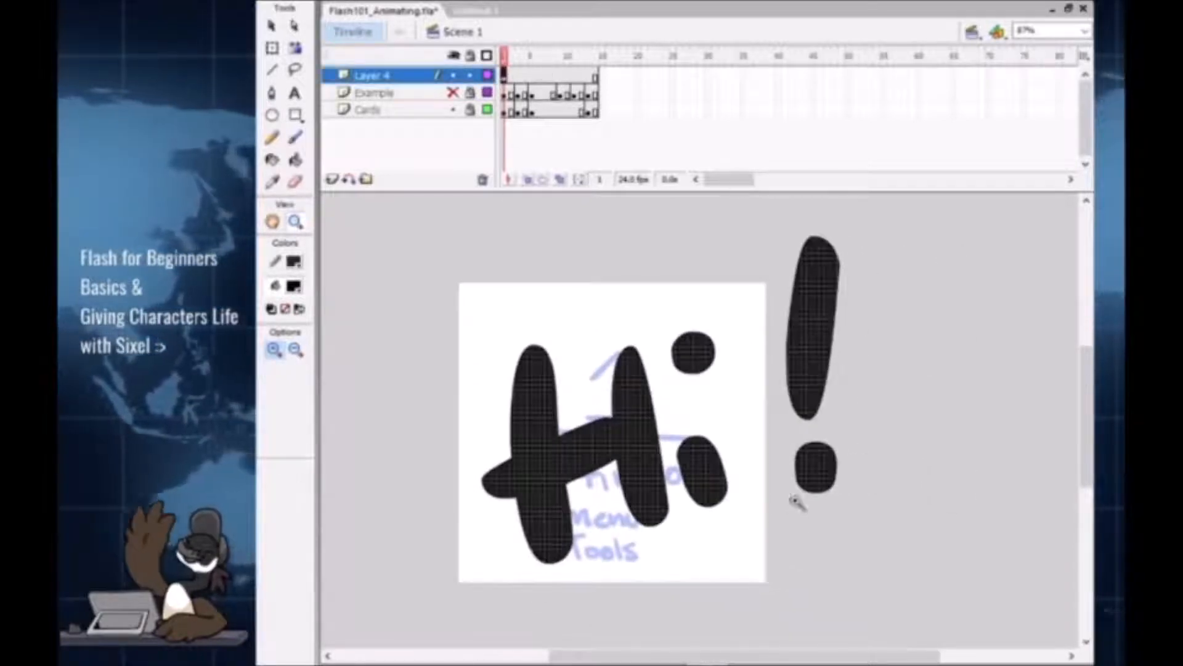
key(Delete)
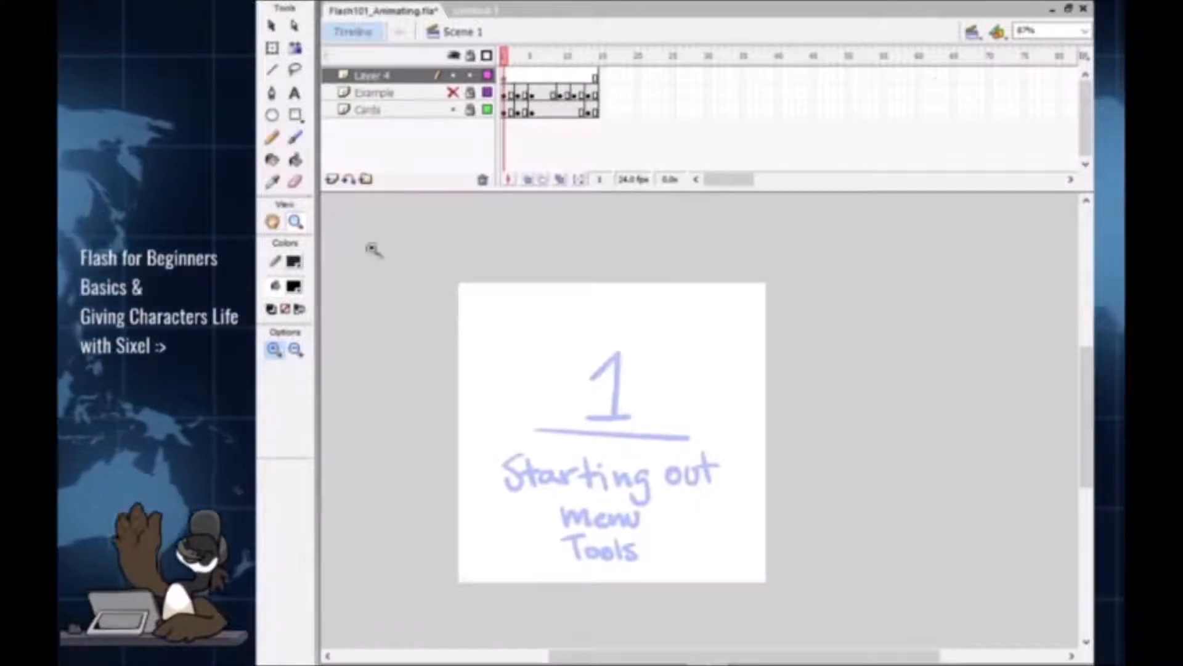
key(b)
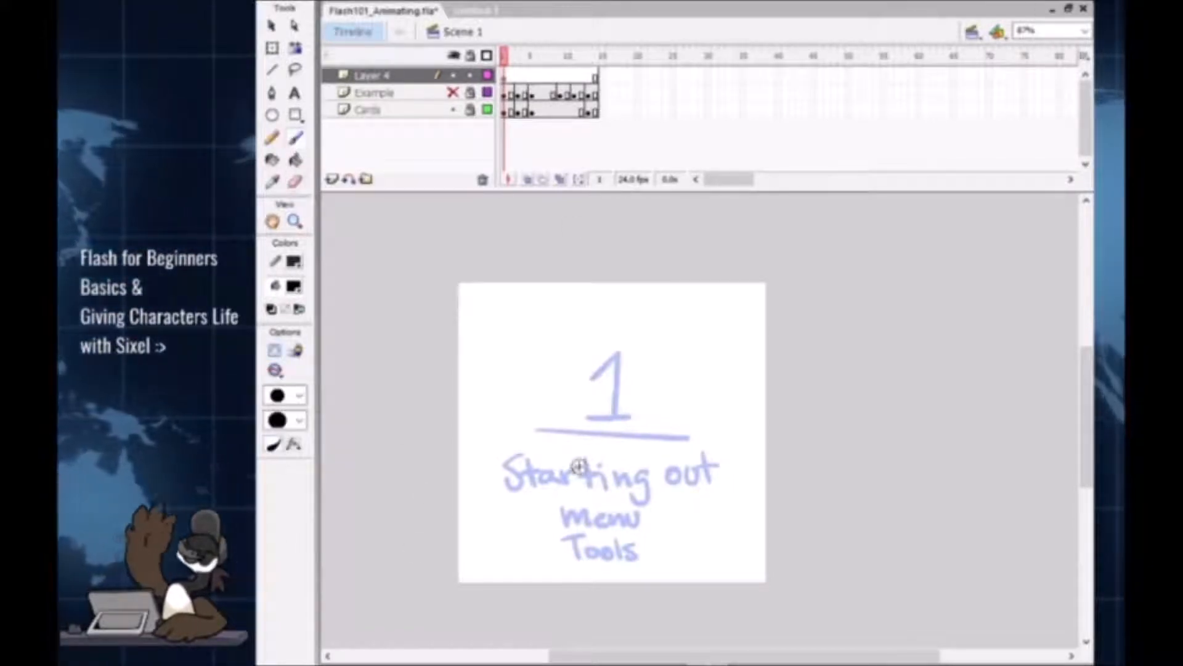
mouse_move(829, 268)
mouse_down()
mouse_move(813, 265)
mouse_move(1013, 264)
mouse_up()
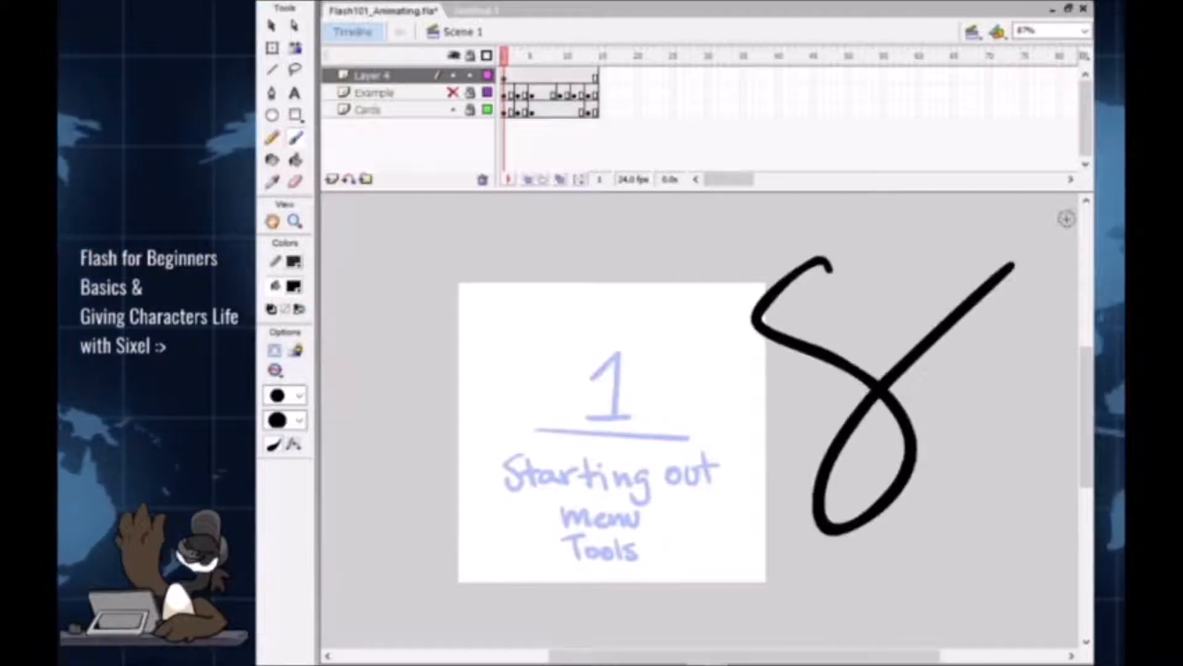
Step: Try erasing several gaps in the looping brush stroke with the Eraser and undo all the erasing
click(295, 182)
drag(825, 286, 839, 502)
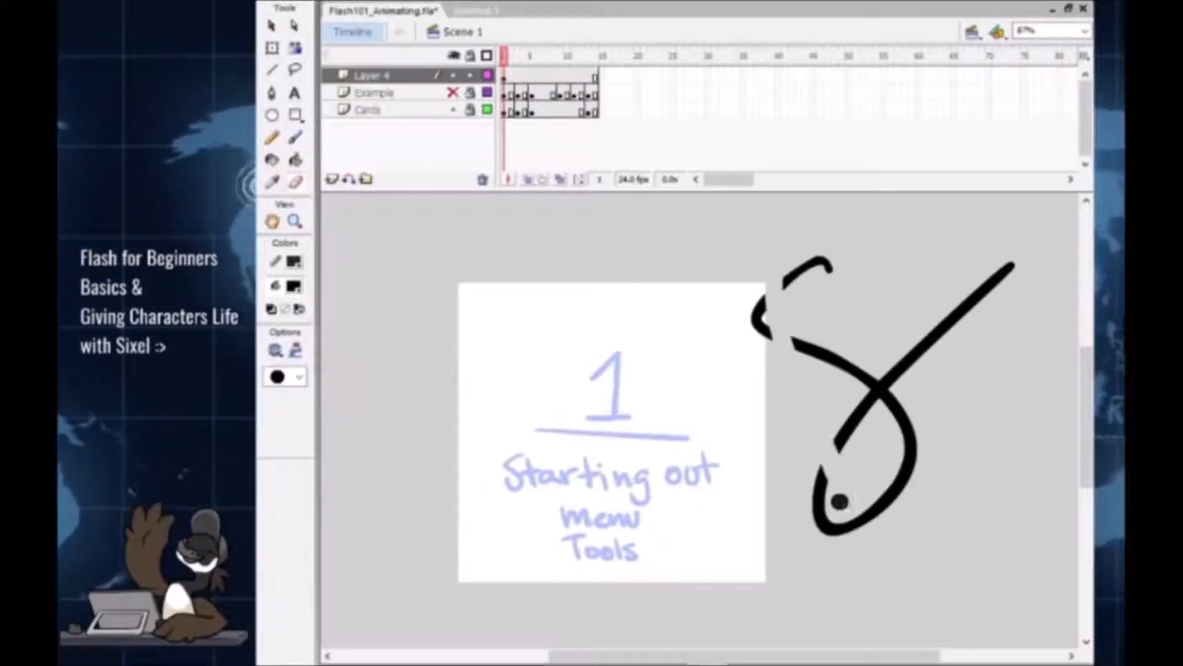
drag(888, 268, 911, 449)
drag(884, 370, 868, 428)
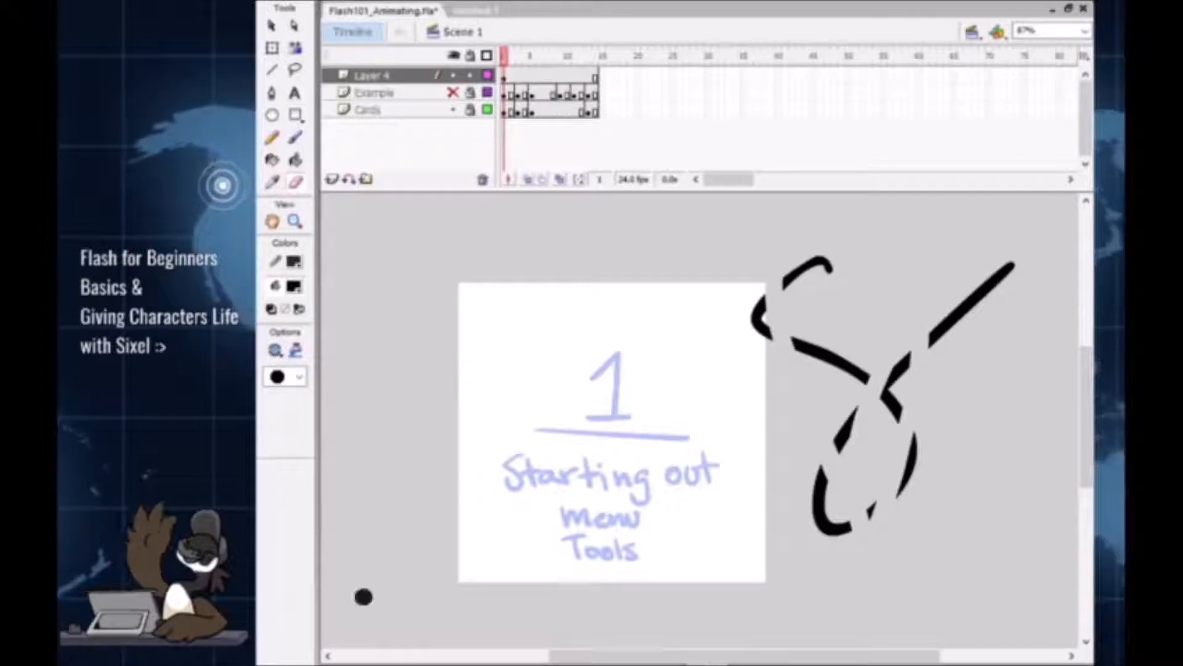
key(ctrl+z)
key(ctrl+z)
key(ctrl+z)
key(ctrl+z)
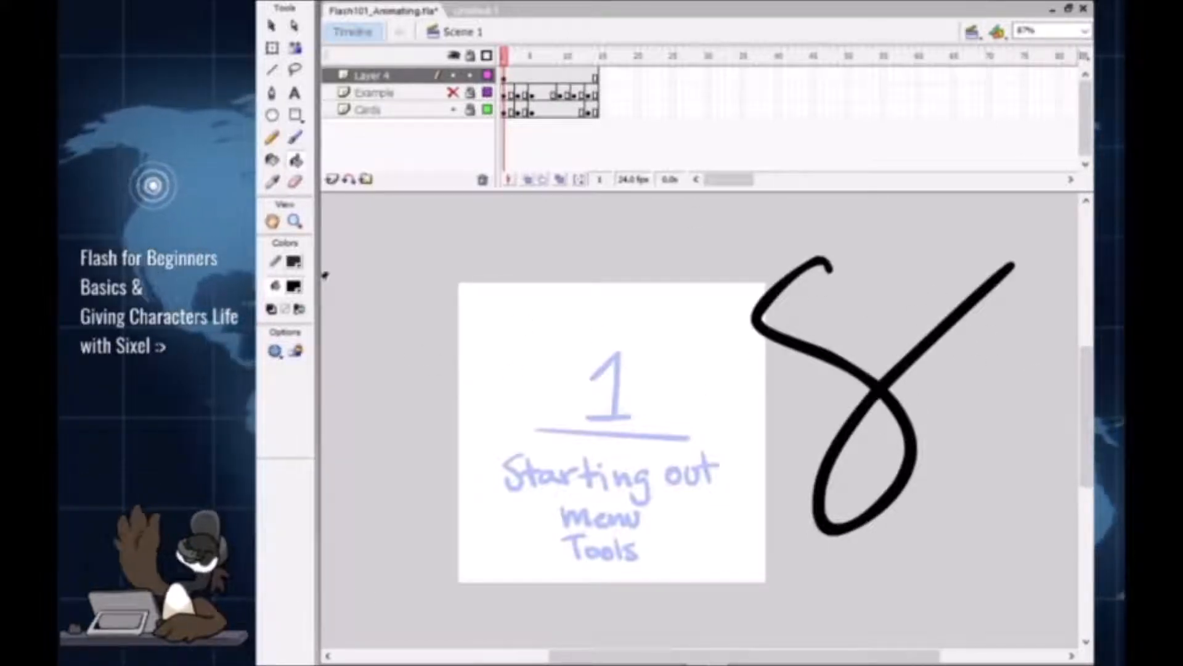
Step: Set the fill colour to bright green and fill the closed loop of the brush stroke with the Paint Bucket
click(371, 335)
click(276, 353)
click(359, 380)
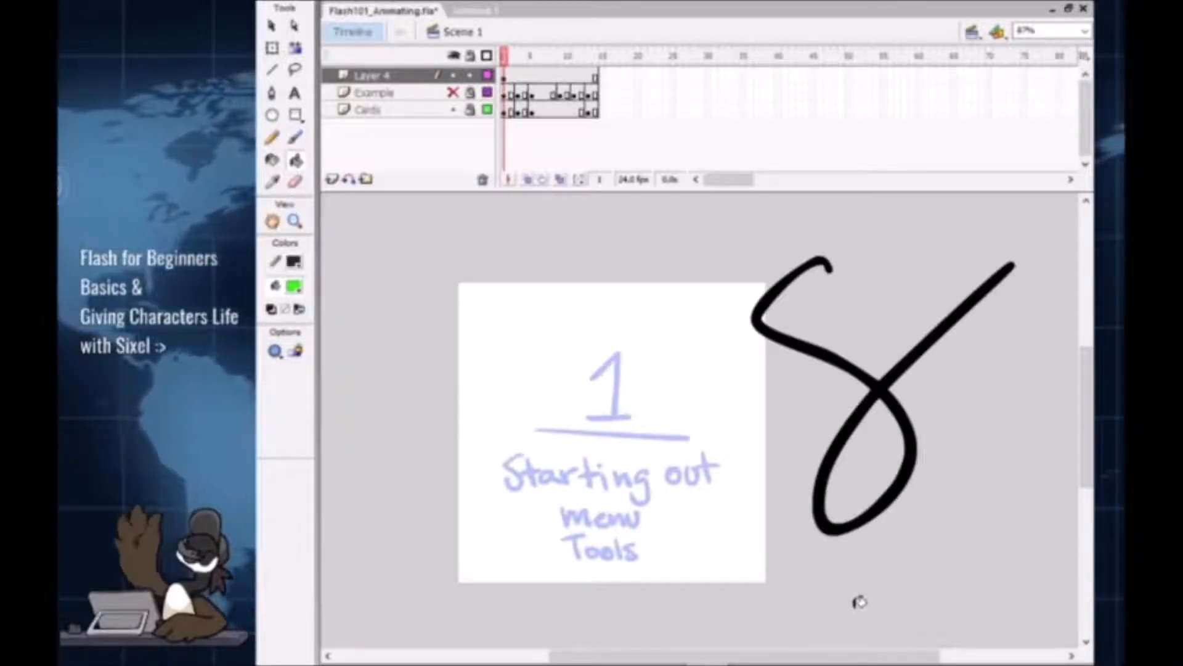
click(885, 472)
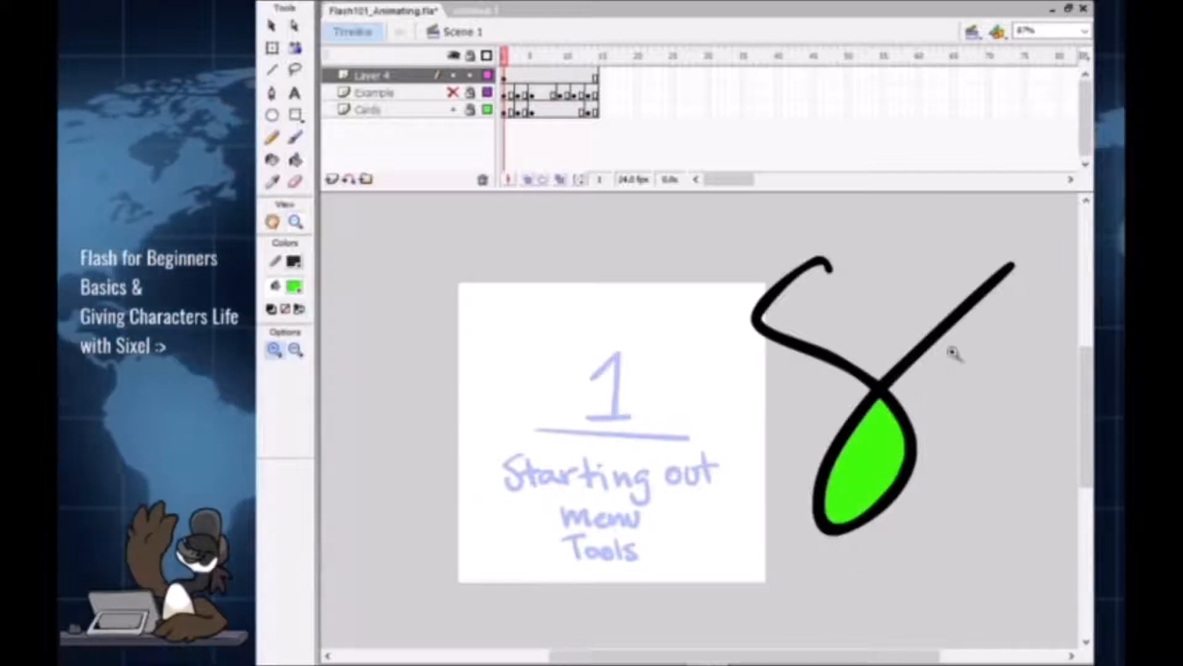
Step: Try moving the green fill out of its black outline and undo the move
click(844, 493)
drag(753, 348, 956, 357)
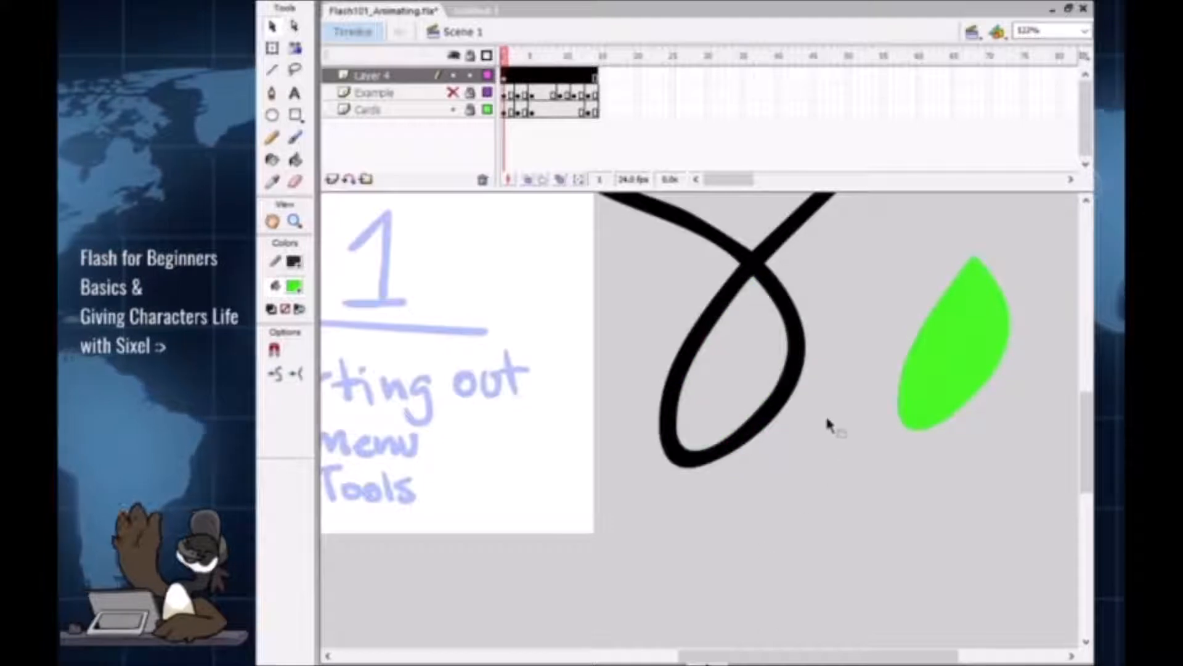
key(ctrl+z)
Step: Examine closely where the green fill meets the black outline of the looping stroke
key(z)
click(671, 358)
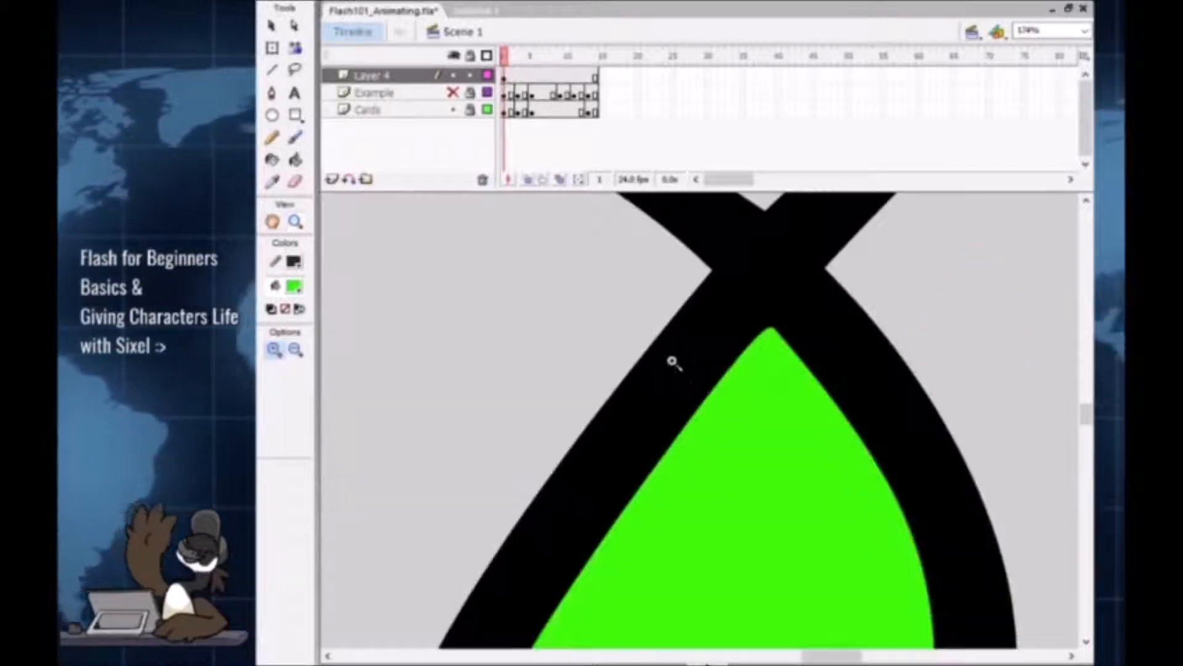
click(820, 299)
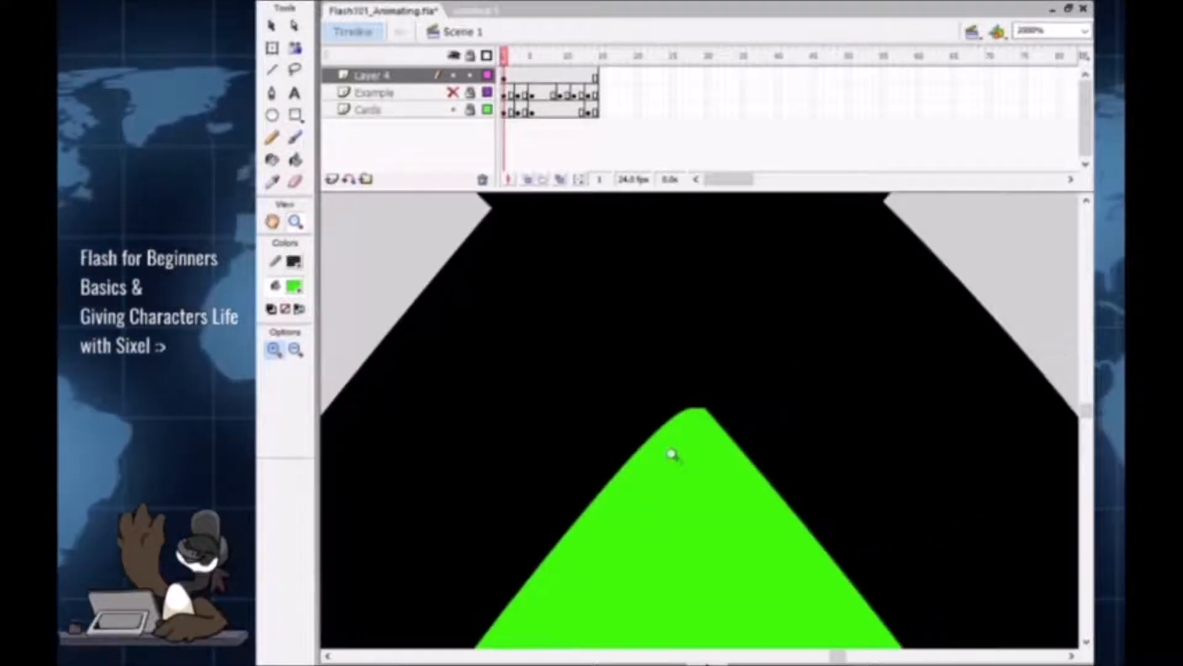
alt+click(769, 513)
alt+click(769, 516)
alt+click(768, 522)
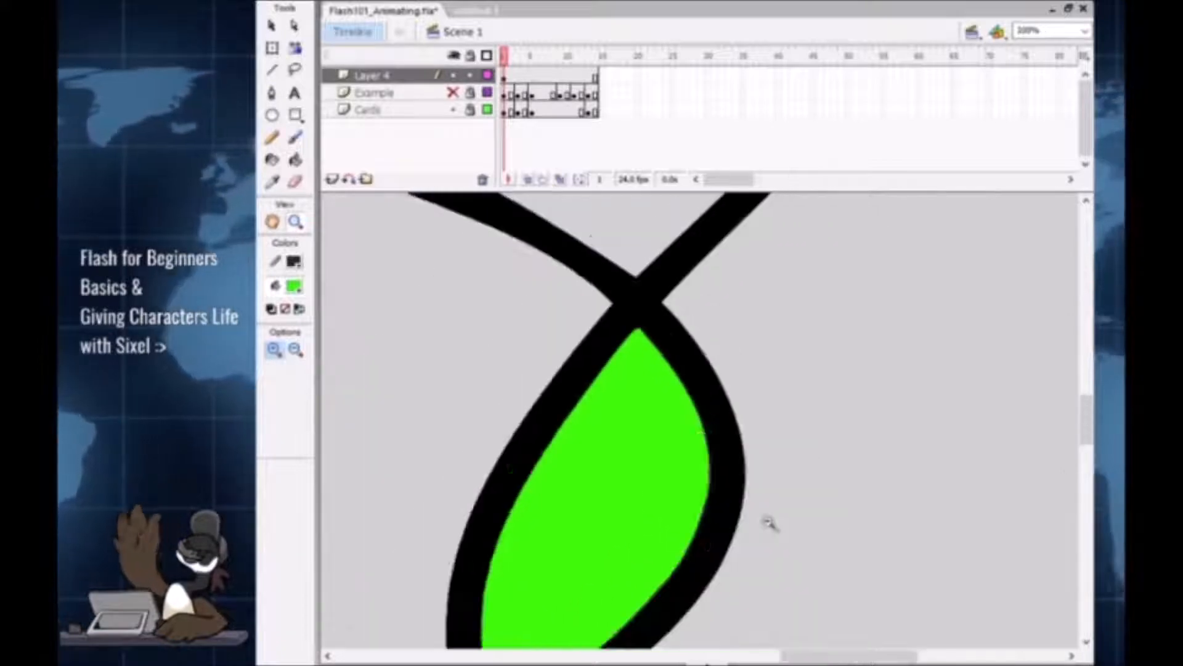
alt+click(768, 524)
alt+click(749, 521)
drag(720, 440, 826, 481)
Step: Delete the green fill and the looping black brush stroke from Layer 4
key(v)
click(854, 453)
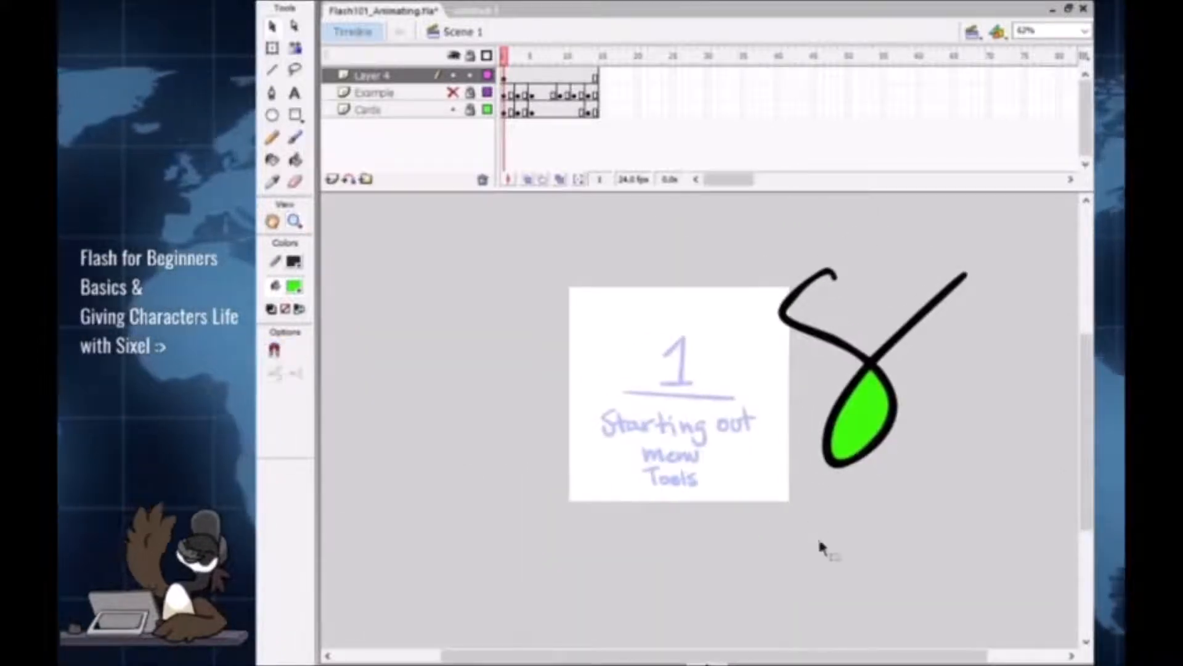
key(Delete)
click(894, 409)
key(Delete)
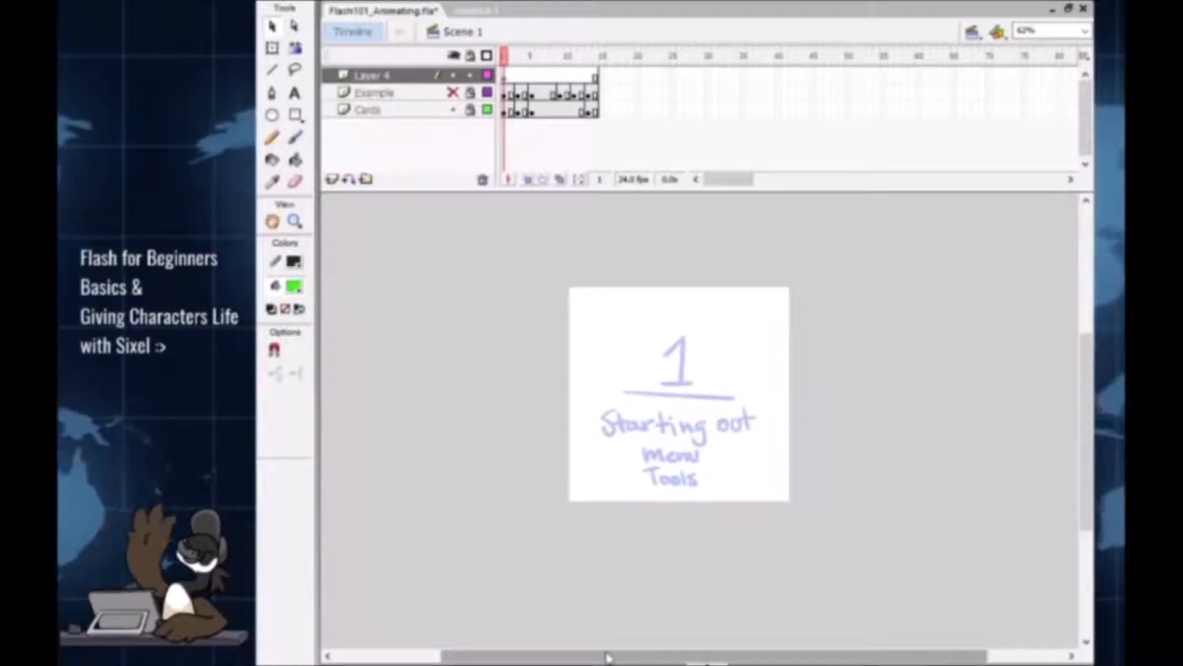
Step: Make the hidden Example layer visible to show its blue character sketch beside the stage
click(453, 93)
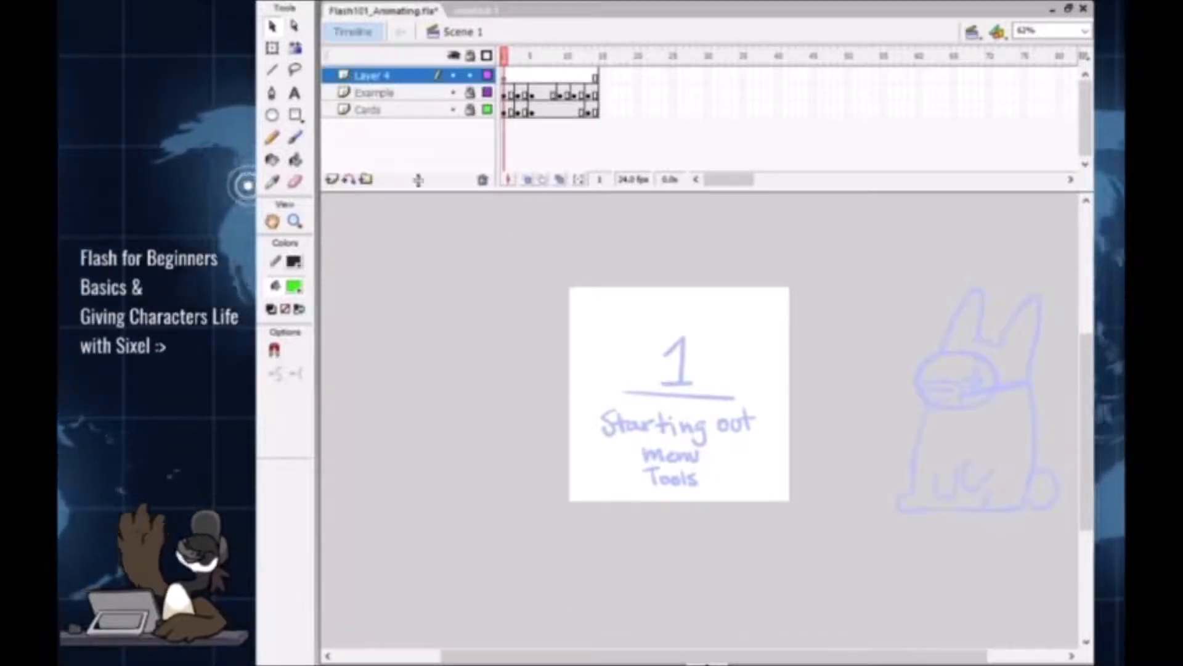
drag(915, 575, 810, 554)
key(z)
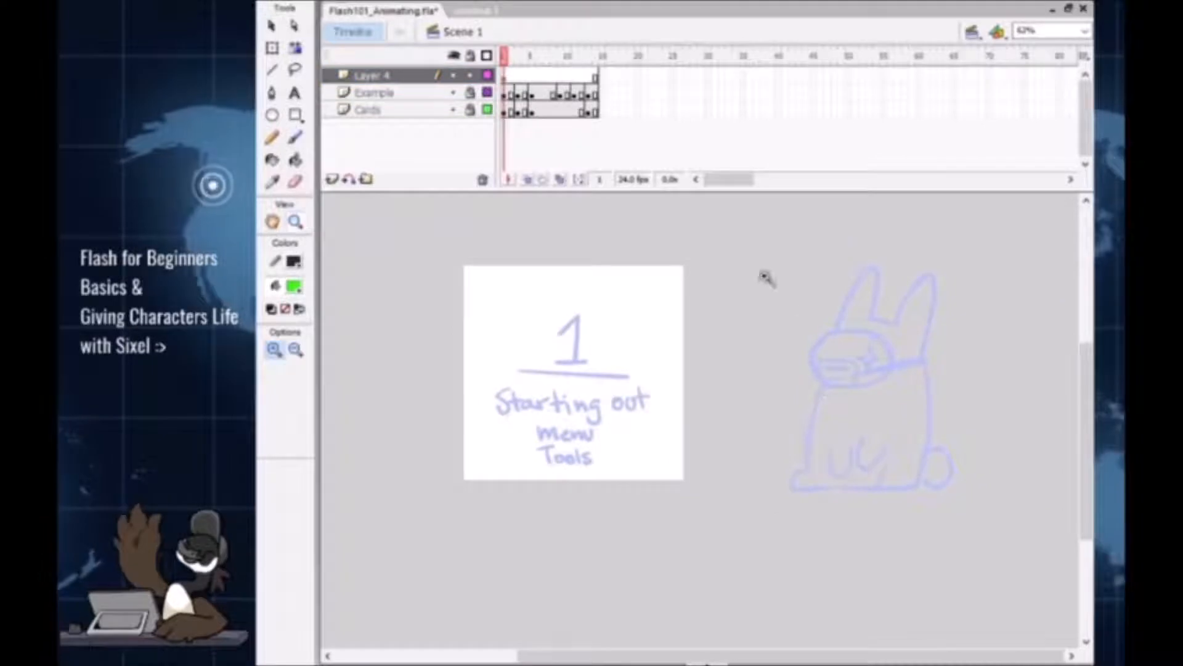
drag(708, 234, 1003, 515)
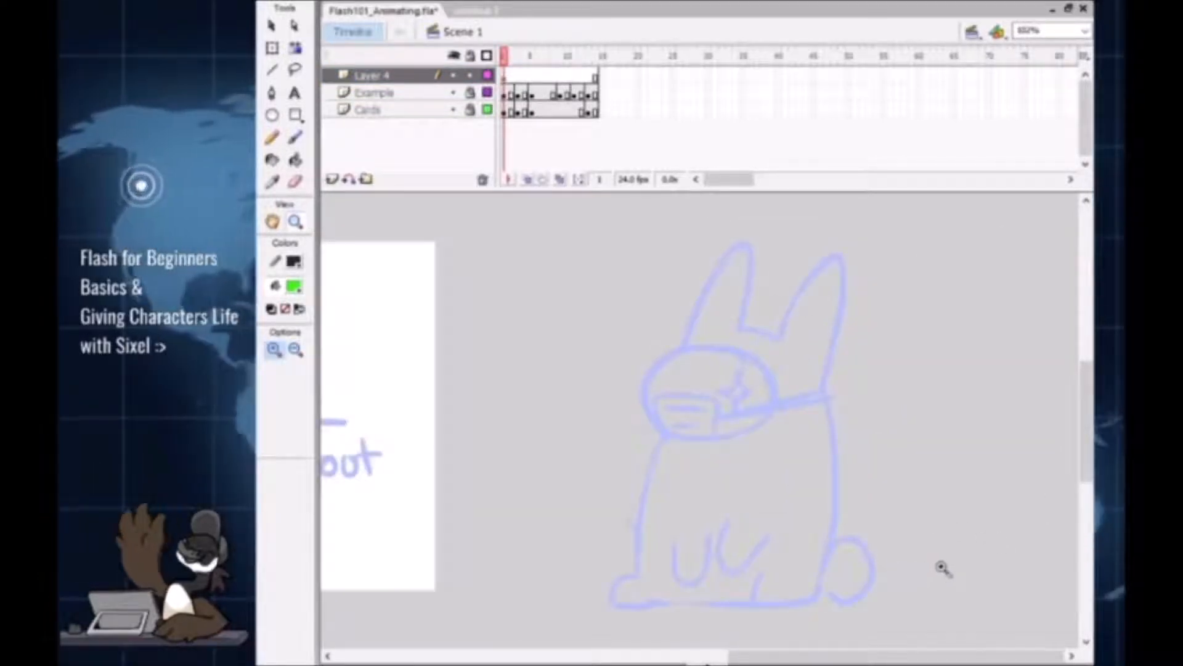
key(b)
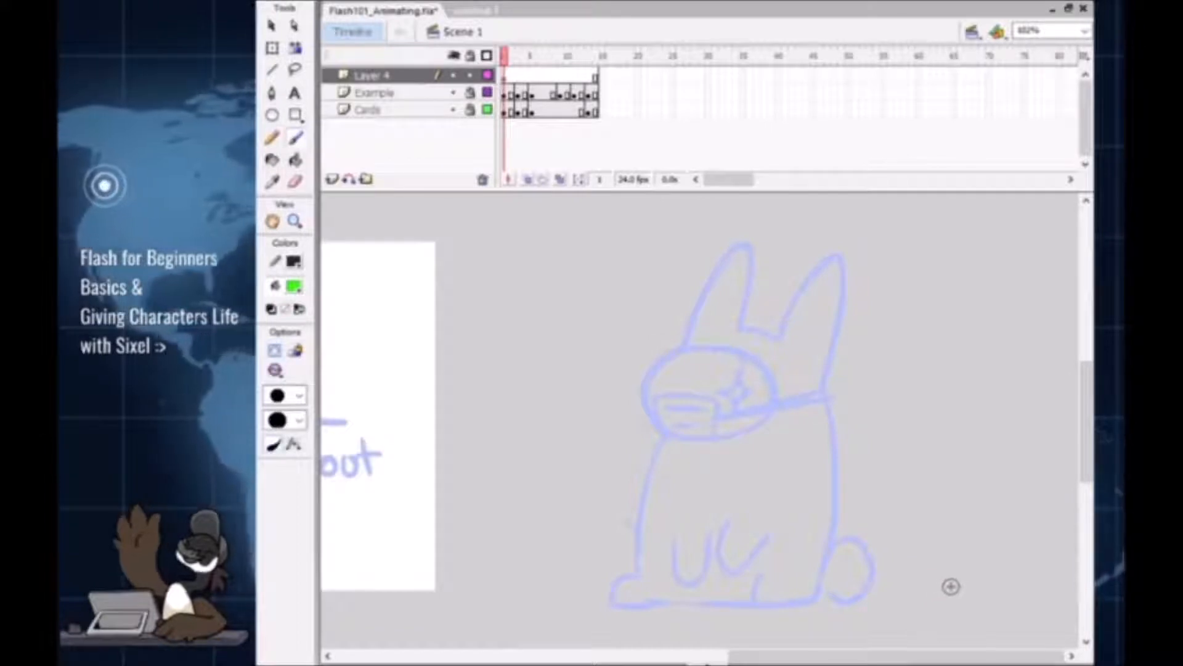
Step: Preview the Example layer's sketch on frame 3 and return to frame 1
drag(840, 655, 777, 654)
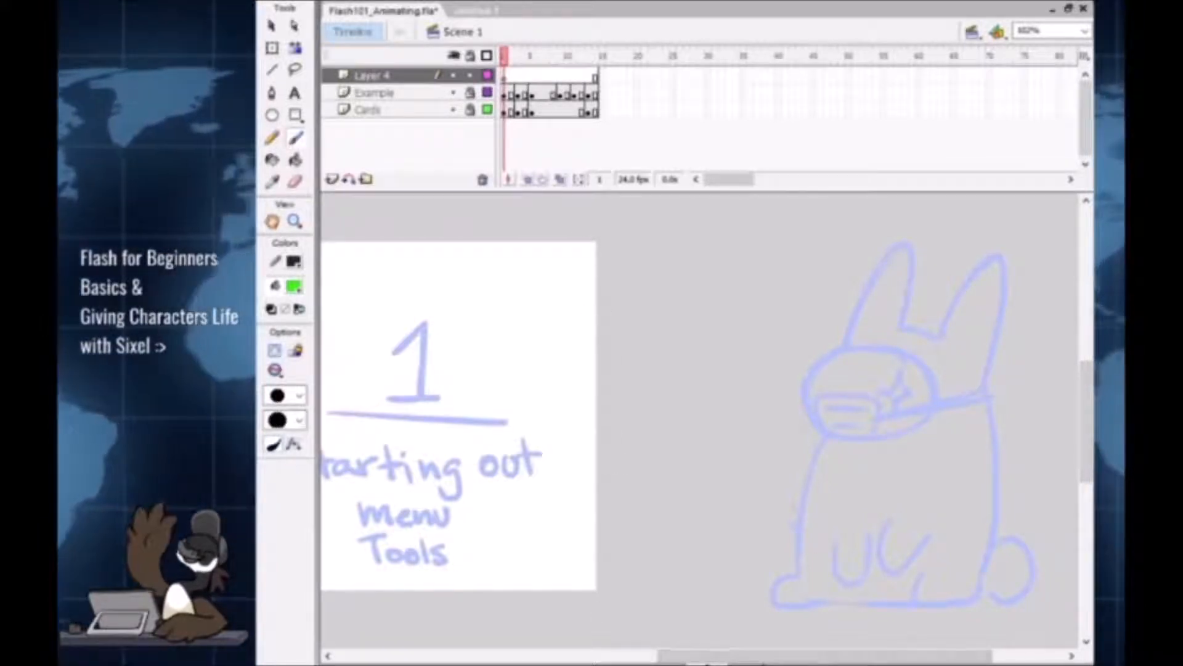
click(518, 56)
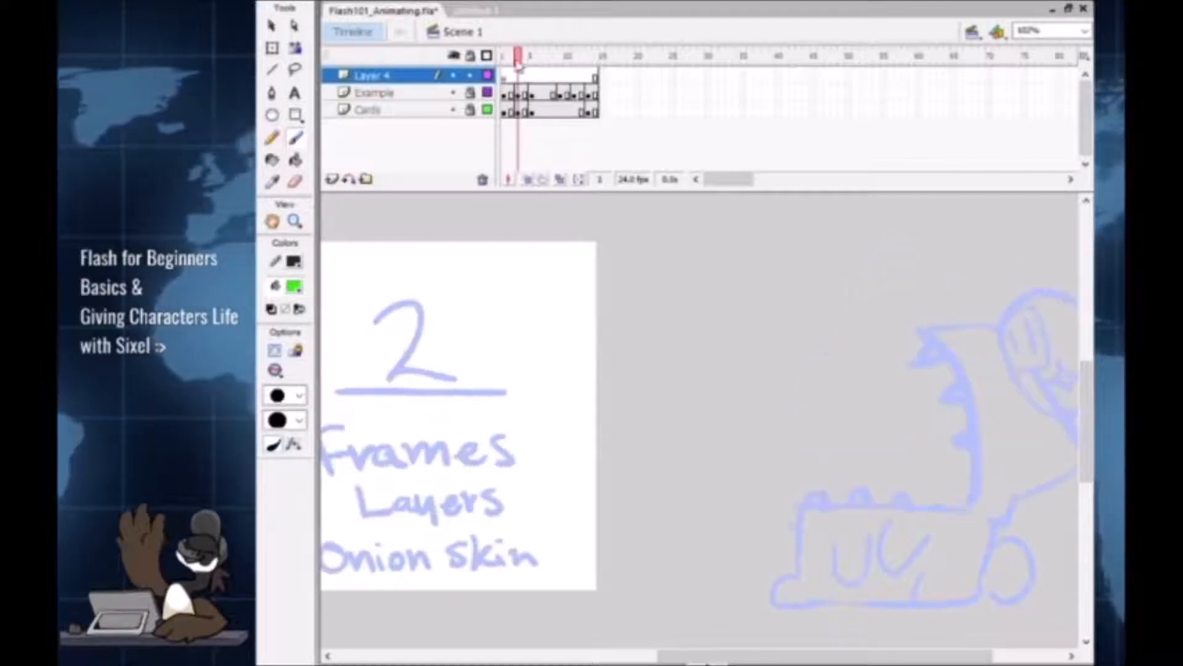
click(504, 57)
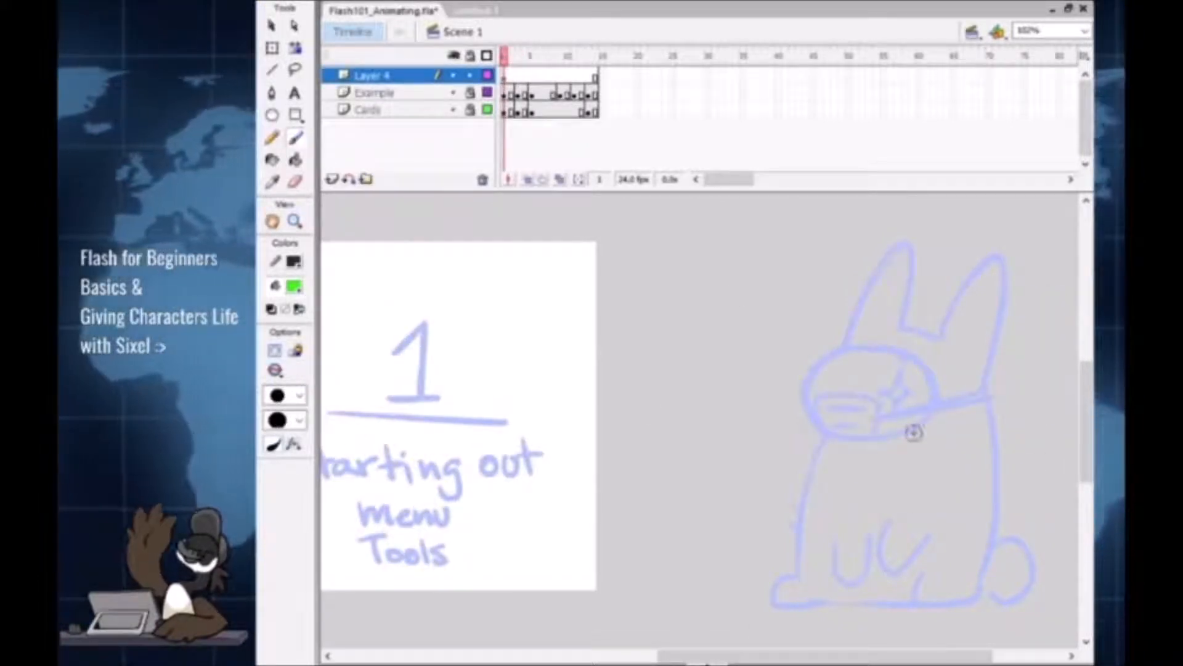
drag(758, 656, 791, 657)
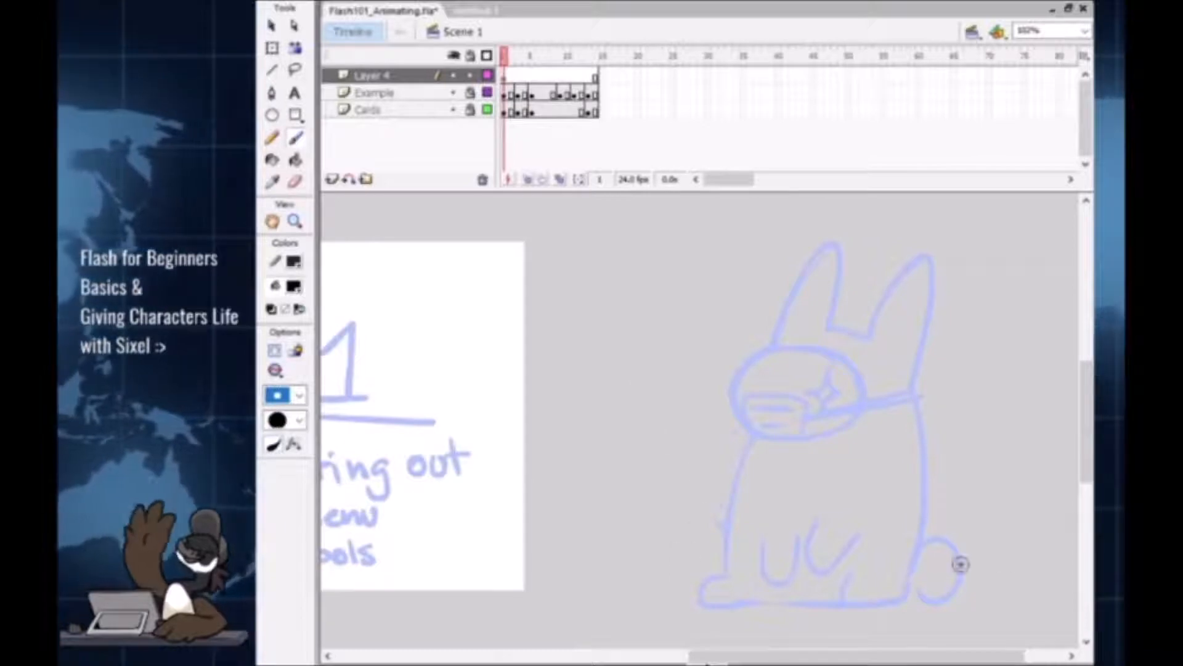
Step: Paint looping black test strokes beside and over the sketch at different zoom levels to compare their thickness
mouse_move(582, 428)
mouse_down()
mouse_move(693, 459)
mouse_move(746, 344)
mouse_up()
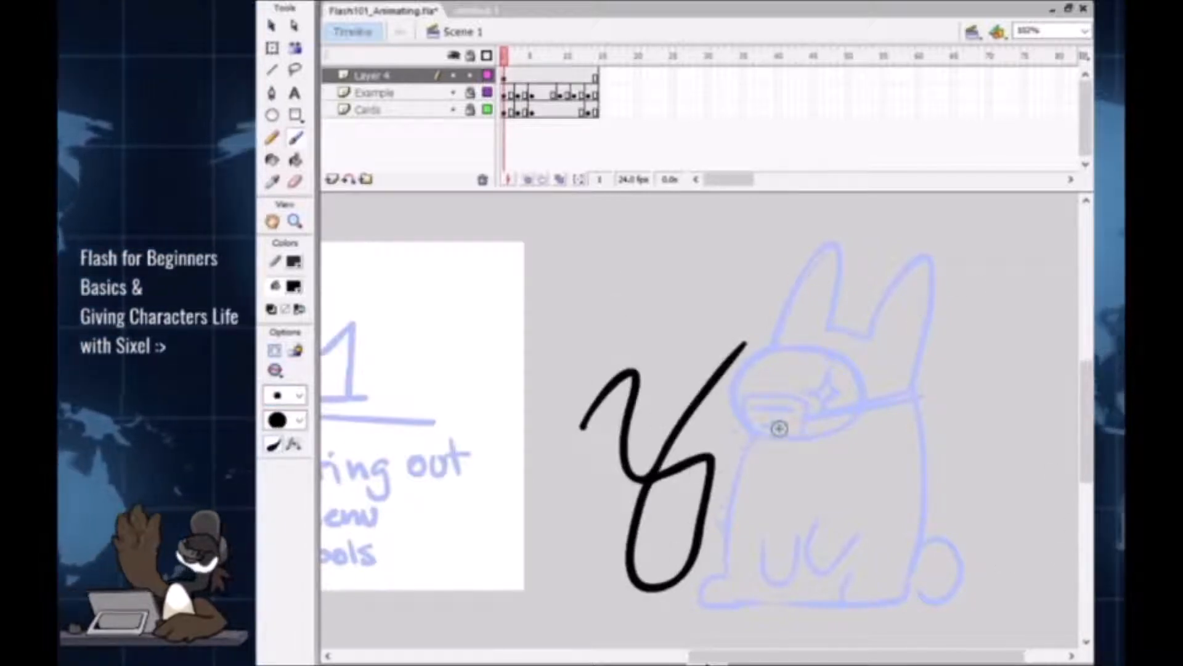
scroll(804, 404, up, 2)
mouse_move(721, 458)
mouse_down()
mouse_move(644, 580)
mouse_move(879, 389)
mouse_move(900, 287)
mouse_up()
key(z)
click(751, 423)
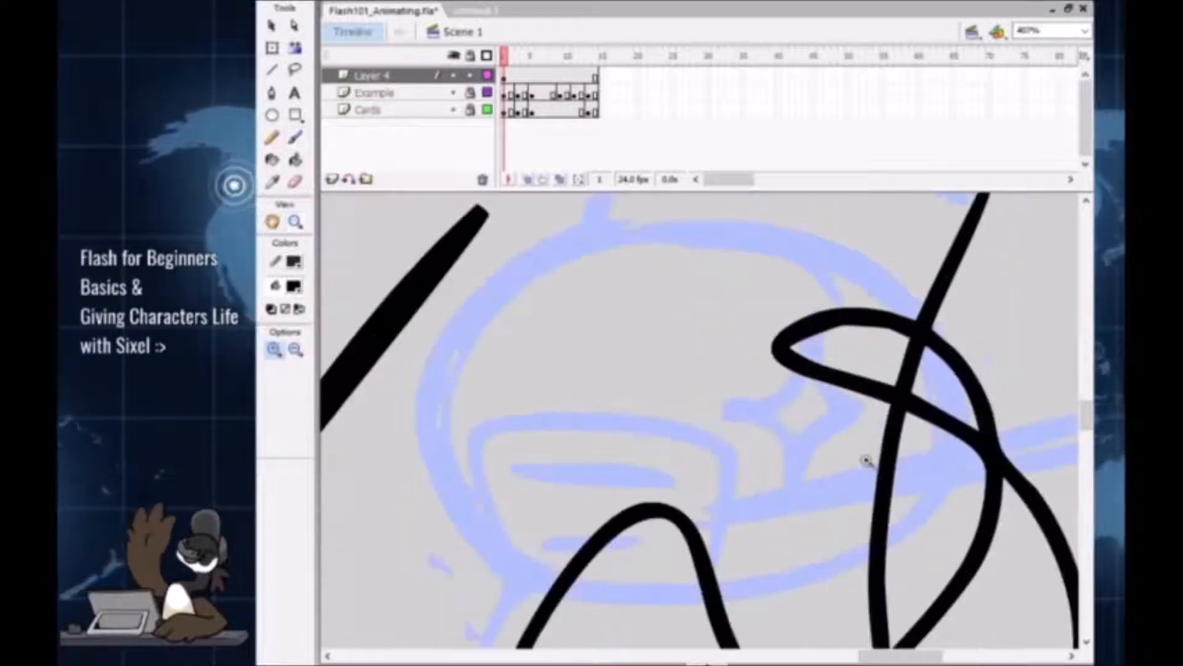
key(b)
mouse_move(537, 438)
mouse_down()
mouse_move(660, 401)
mouse_move(742, 431)
mouse_move(765, 389)
mouse_up()
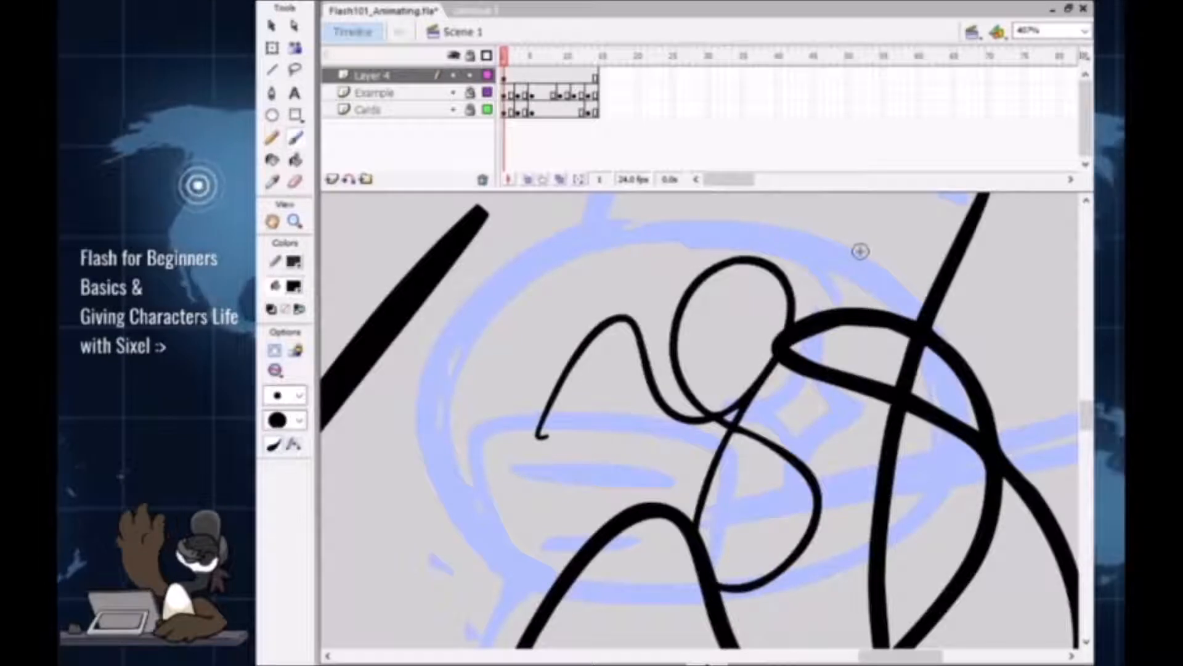
Step: Undo the black test strokes around the sketch
key(z)
alt+click(739, 413)
alt+click(739, 413)
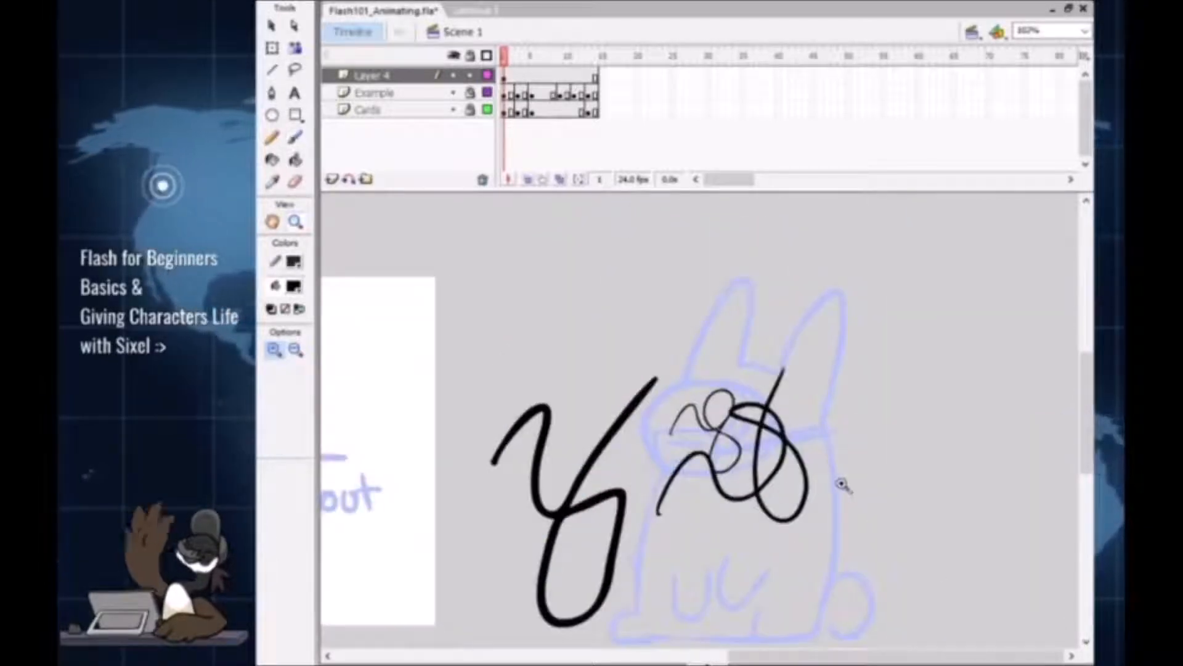
key(ctrl+z)
key(ctrl+z)
key(ctrl+z)
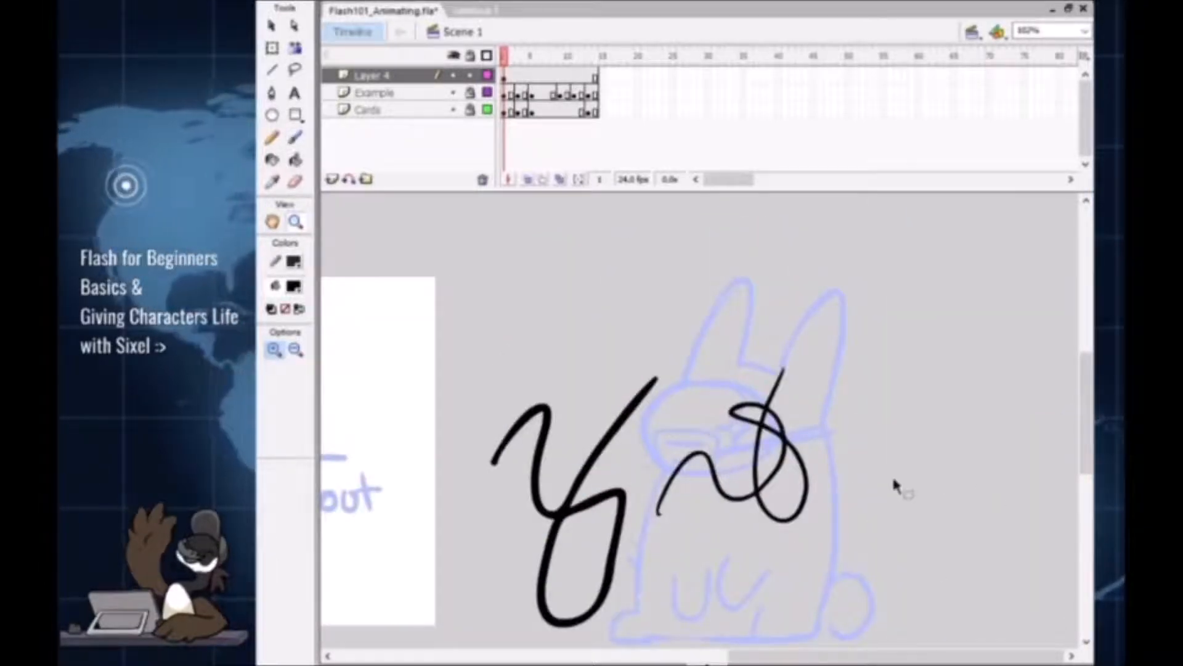
drag(711, 471, 707, 411)
Step: Reduce the timeline's height to enlarge the drawing area and rename Layer 4 as "howl"
drag(502, 206, 937, 606)
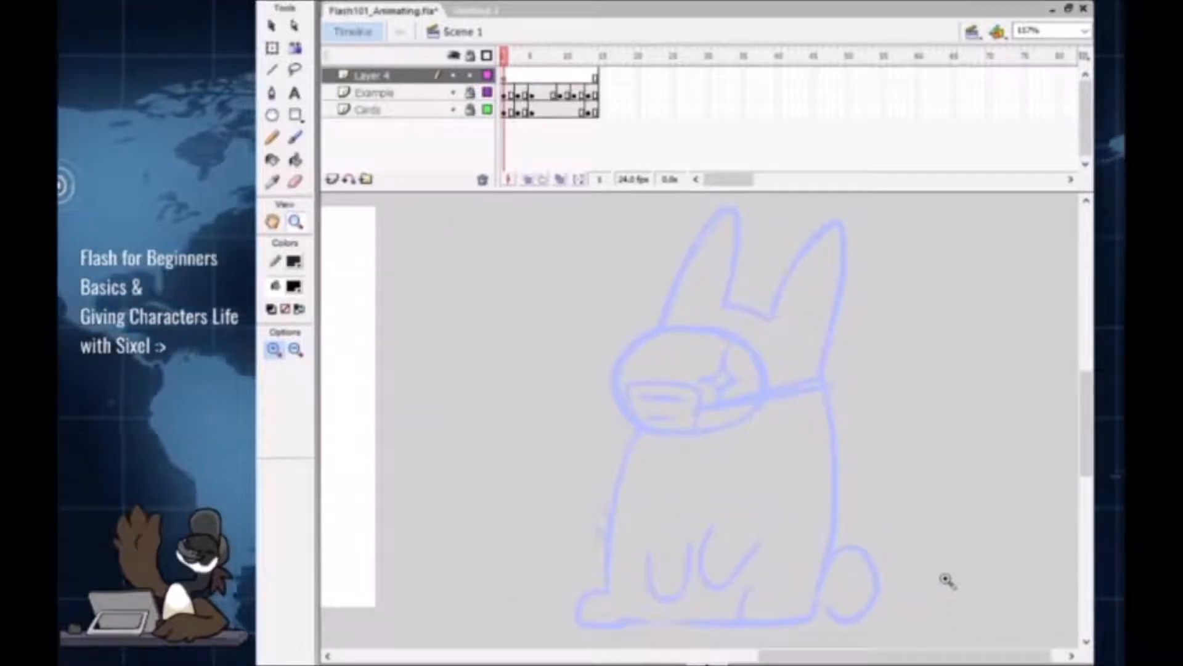
drag(641, 189, 653, 143)
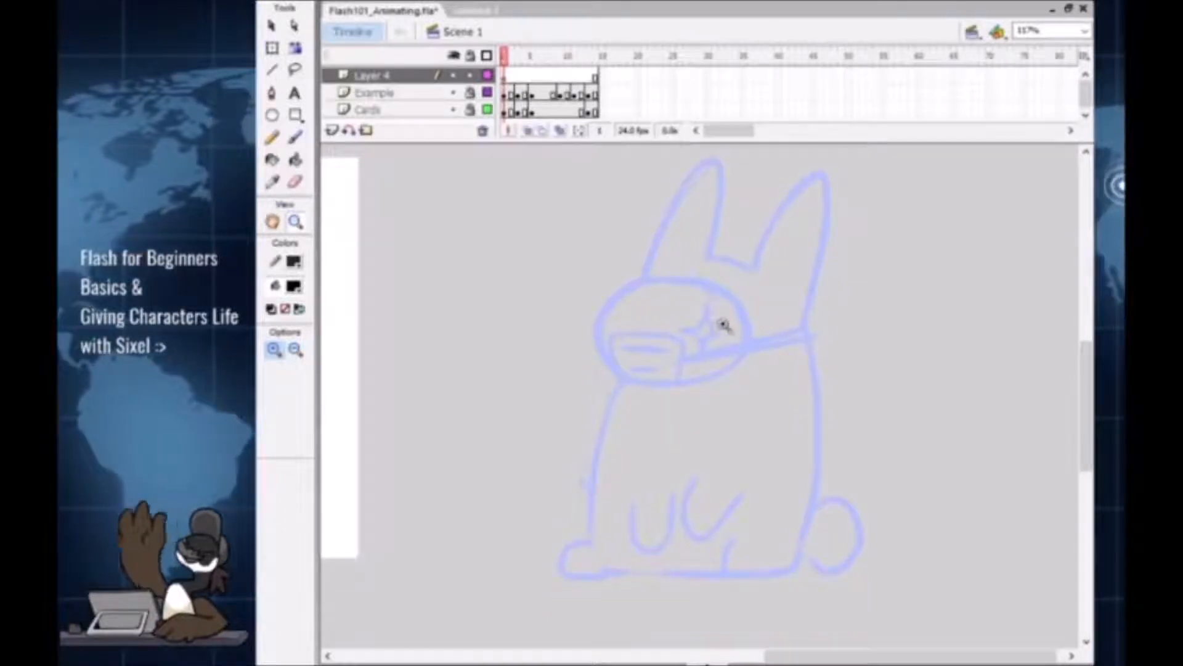
click(382, 75)
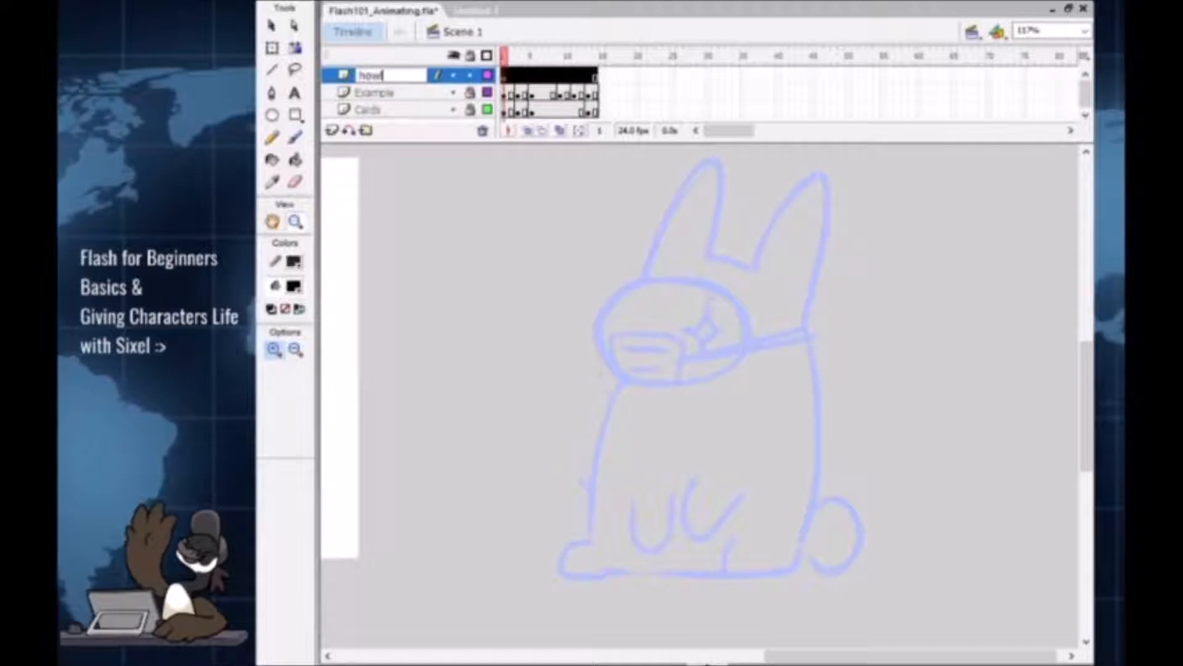
key(Return)
drag(1087, 380, 1088, 375)
Step: Trace both pointed ears and the line between them in black with the Brush tool on the howl layer
key(b)
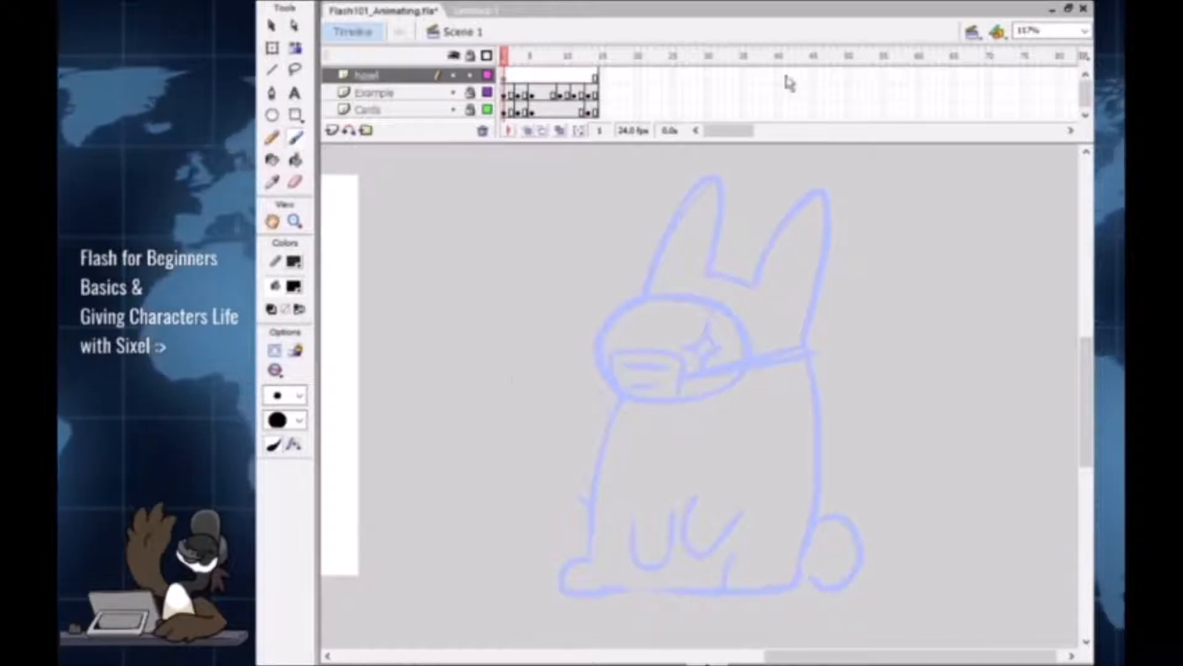
drag(644, 293, 697, 192)
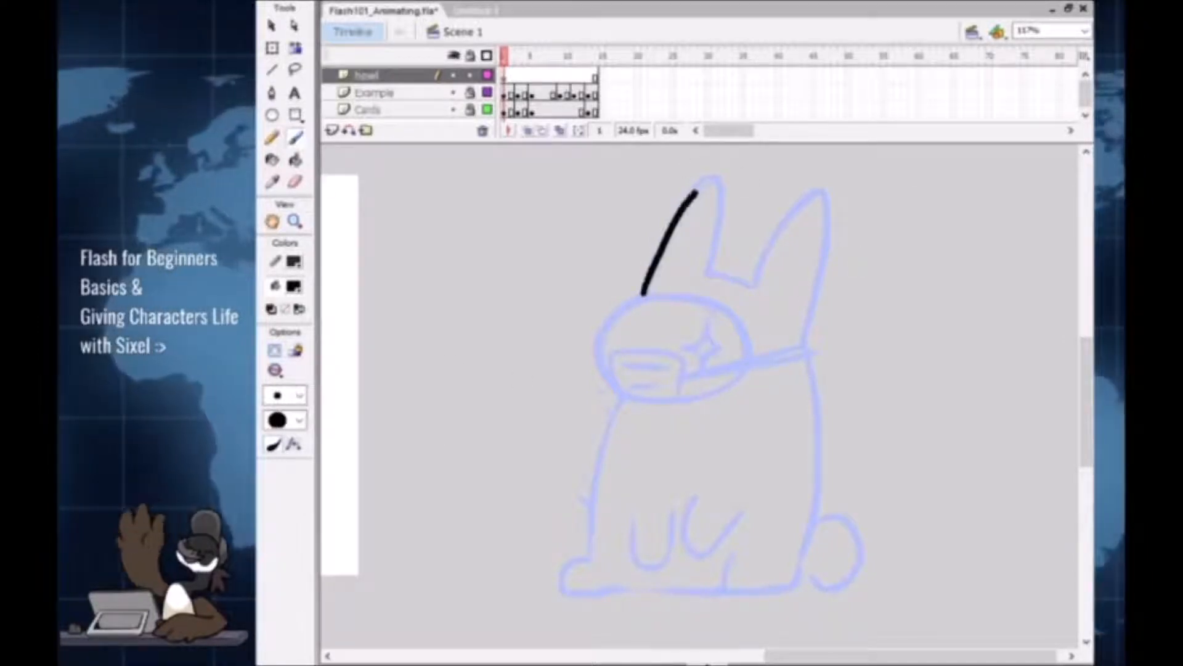
drag(733, 279, 751, 285)
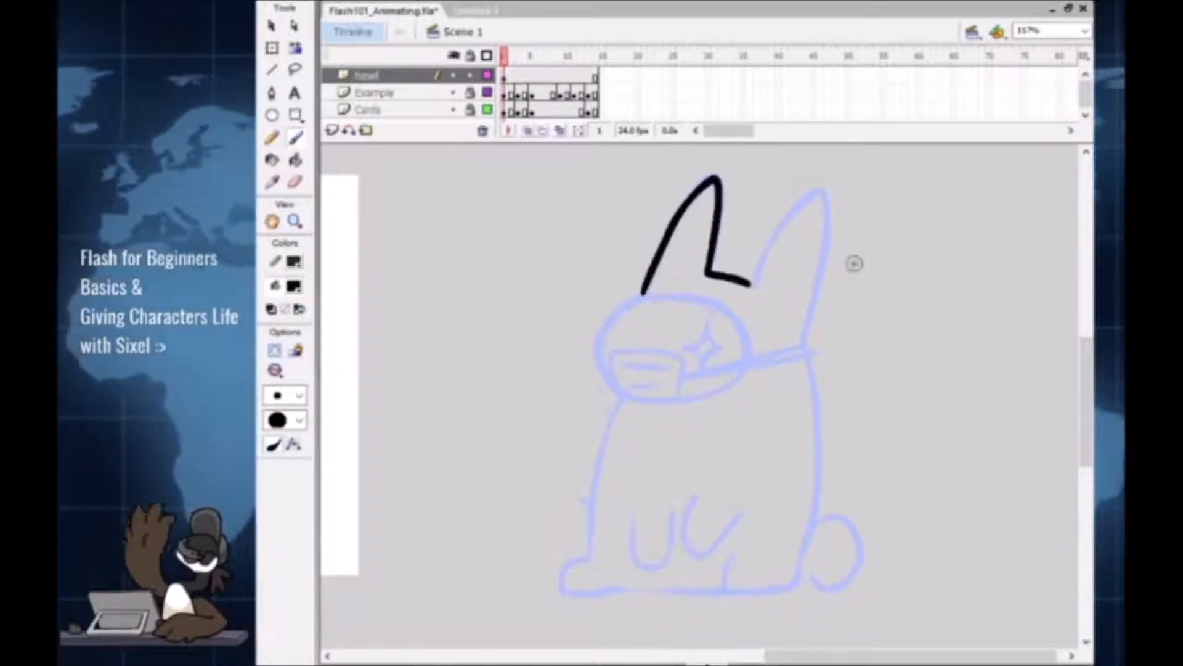
mouse_move(773, 239)
mouse_down()
mouse_move(817, 189)
mouse_move(825, 196)
mouse_move(804, 341)
mouse_up()
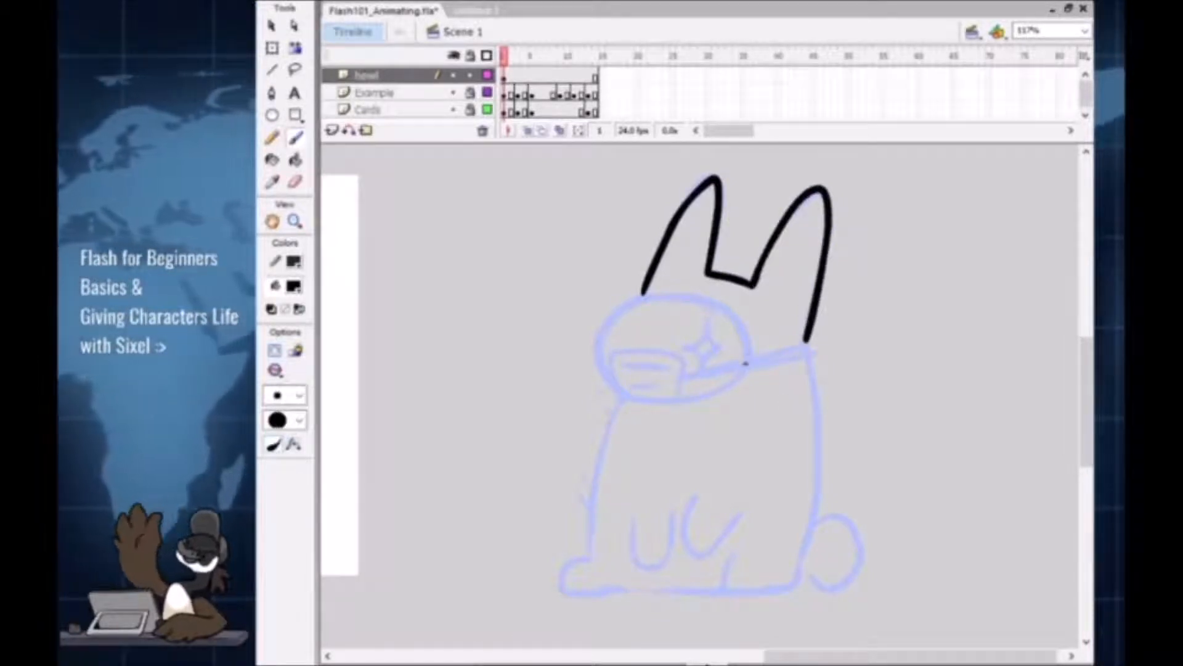
Step: Try tracing the oval face outline below the ears in black and undo the strokes
drag(727, 312, 653, 297)
mouse_move(604, 336)
mouse_down()
mouse_move(605, 367)
mouse_move(661, 401)
mouse_up()
drag(742, 372, 749, 353)
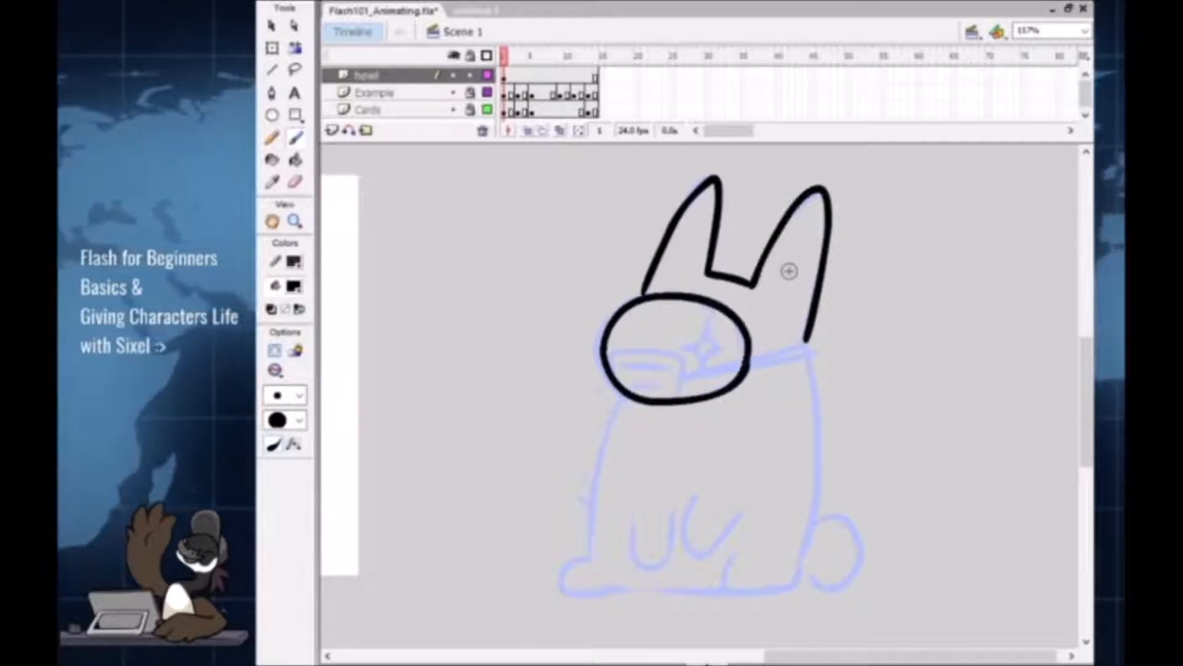
key(ctrl+z)
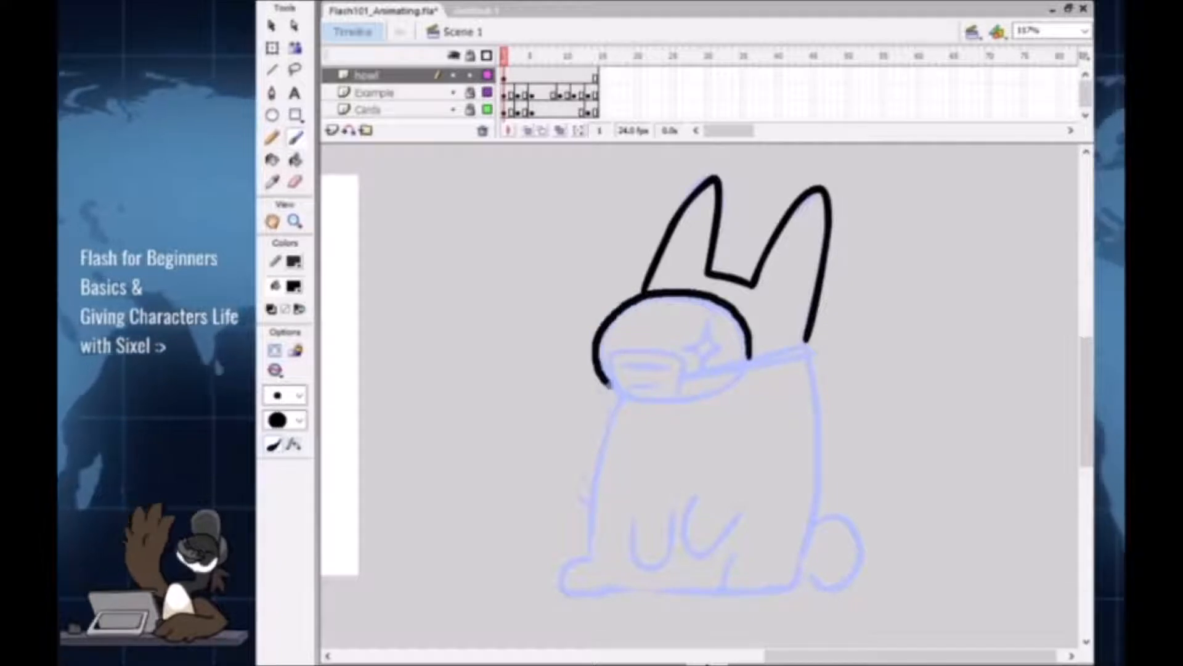
Step: Trace the oval face outline again in black, closing it below the ears
drag(609, 385, 658, 401)
drag(747, 366, 748, 352)
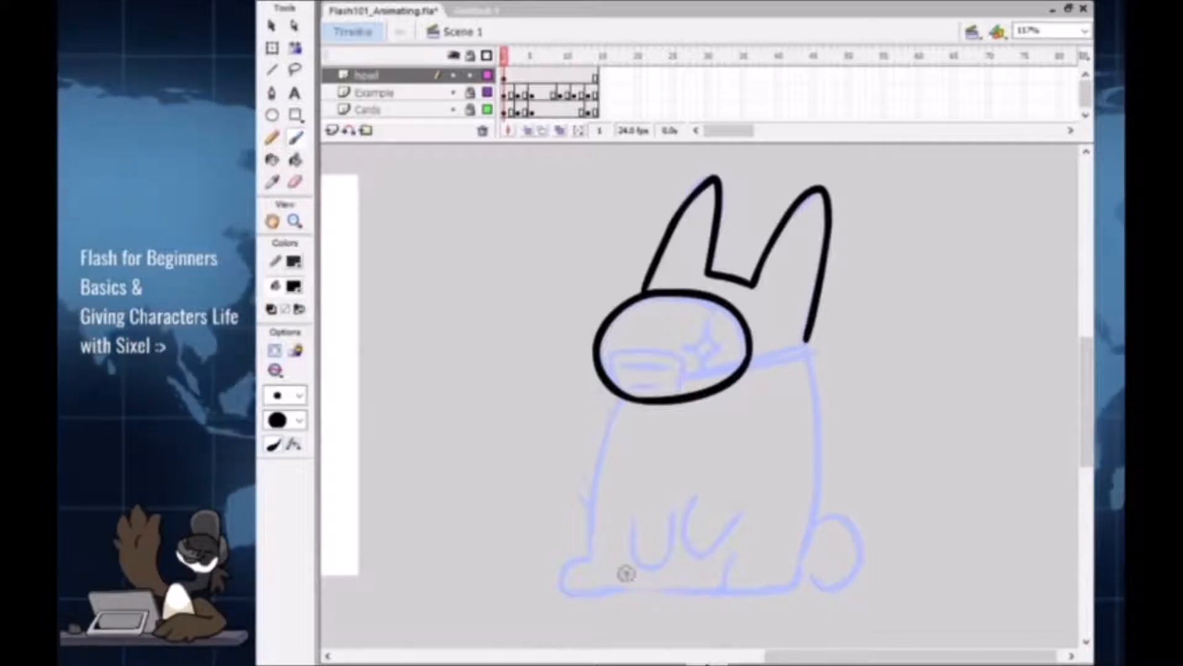
scroll(800, 641, down, 1)
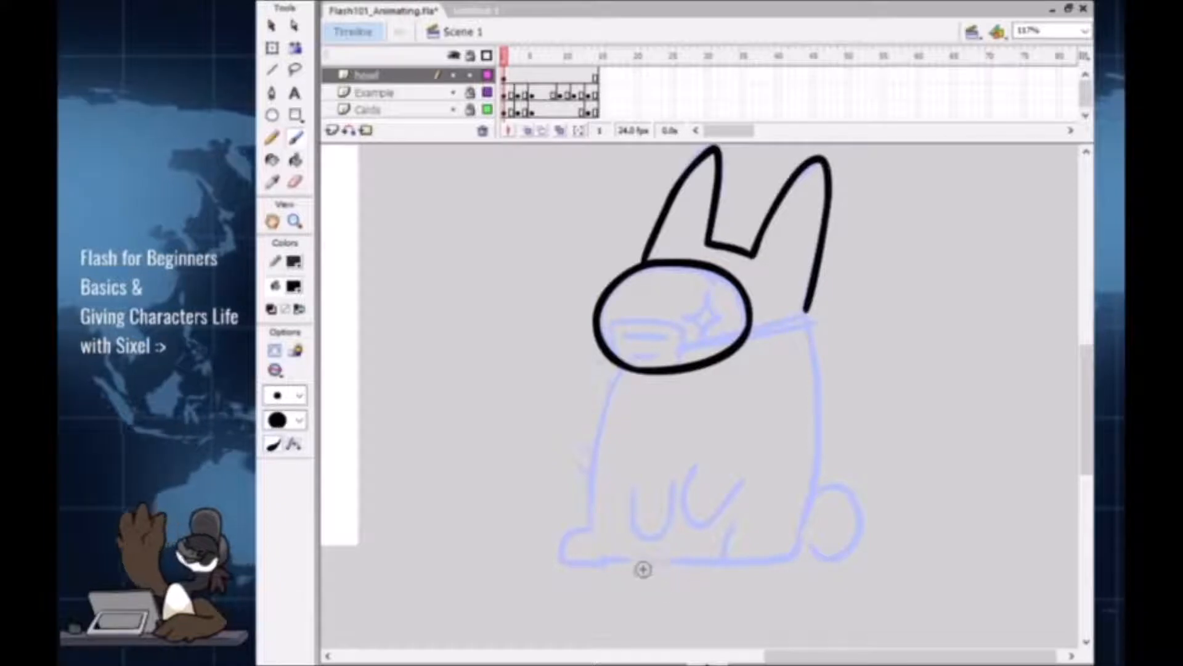
Step: Show the full brush properties and open the Smoothing value for editing
key(ctrl+F3)
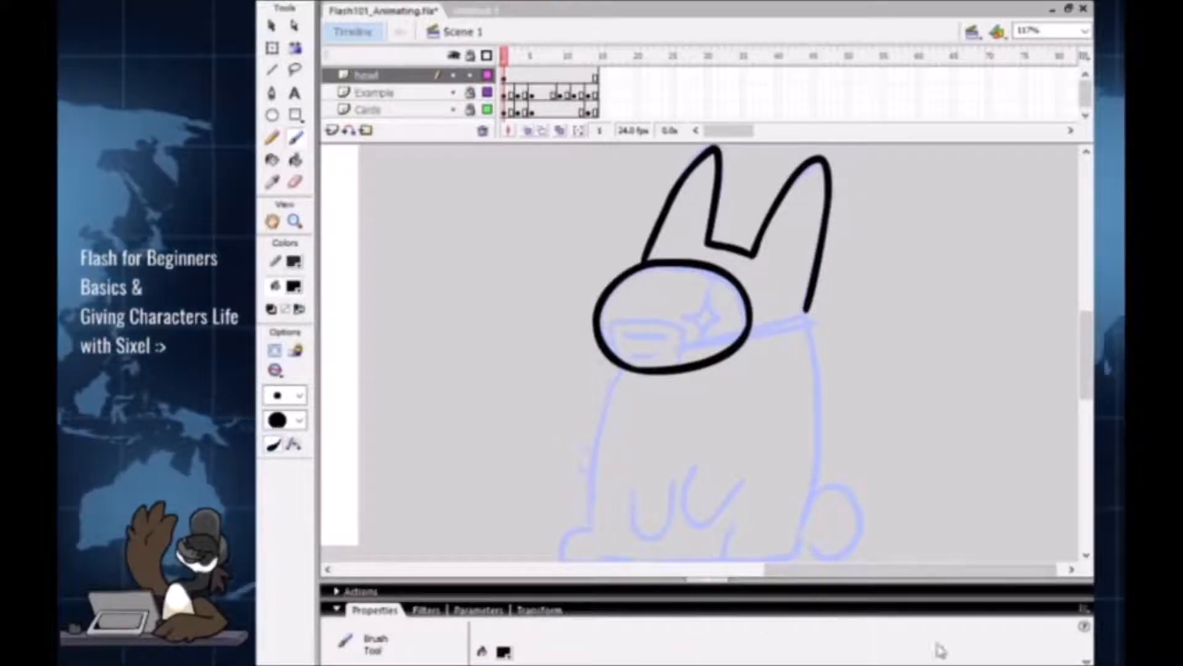
click(1086, 662)
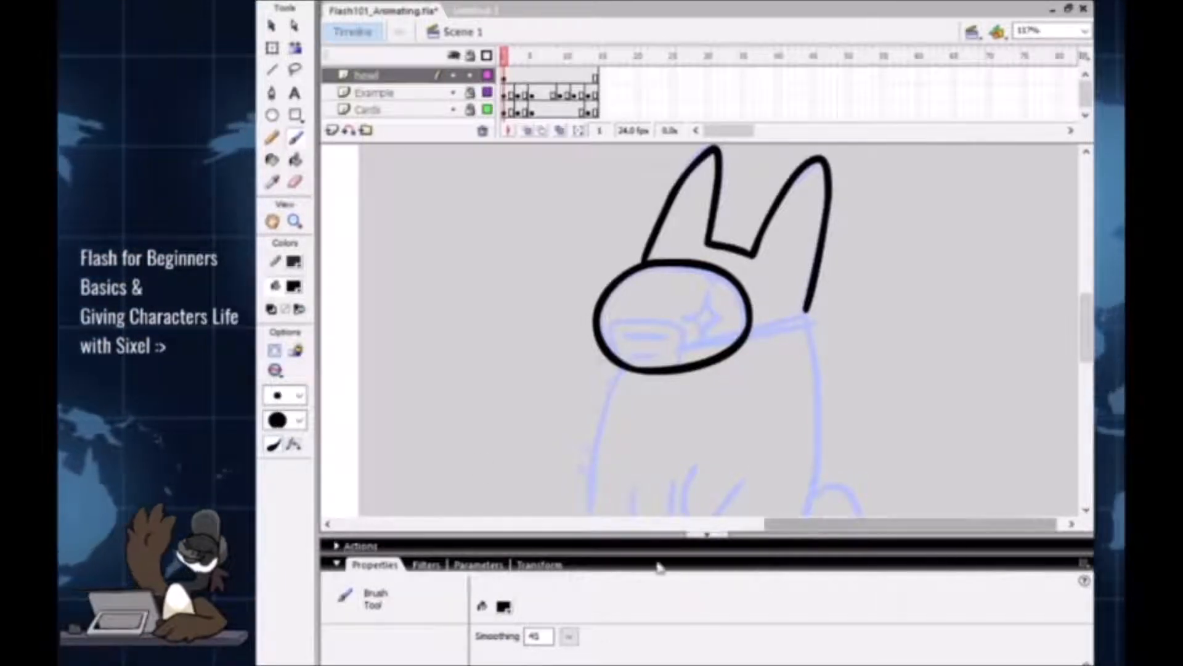
double_click(535, 636)
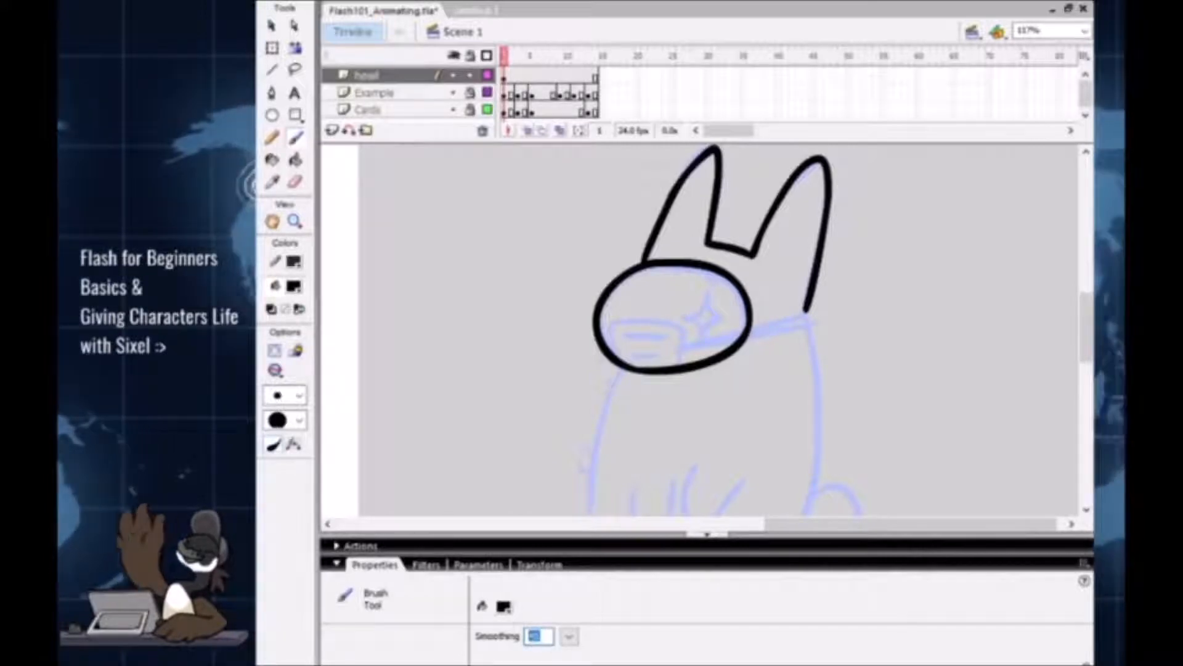
Step: Paint a long wavy black test stroke across the sketch and examine how smooth its edges are
mouse_move(474, 485)
mouse_down()
mouse_move(873, 423)
mouse_move(980, 200)
mouse_up()
key(z)
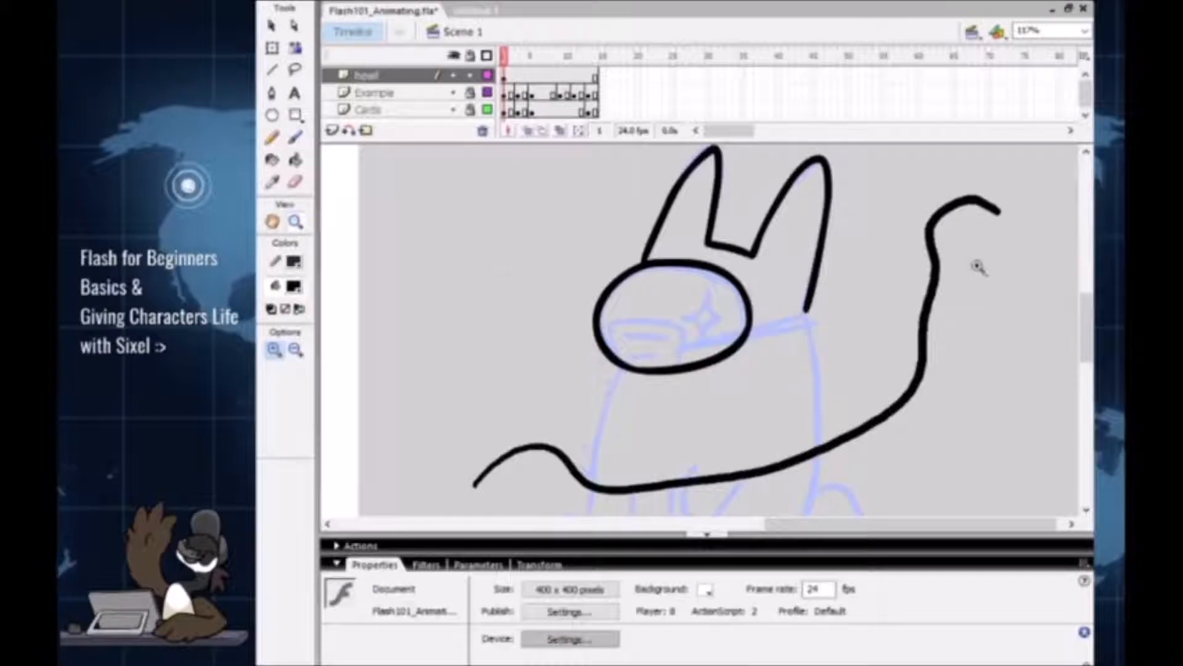
click(875, 345)
alt+click(805, 401)
drag(864, 394, 914, 411)
alt+click(869, 401)
drag(833, 403, 854, 438)
drag(664, 148, 1067, 485)
Step: Delete the wavy test stroke and return to the Brush tool
key(v)
click(934, 399)
key(Delete)
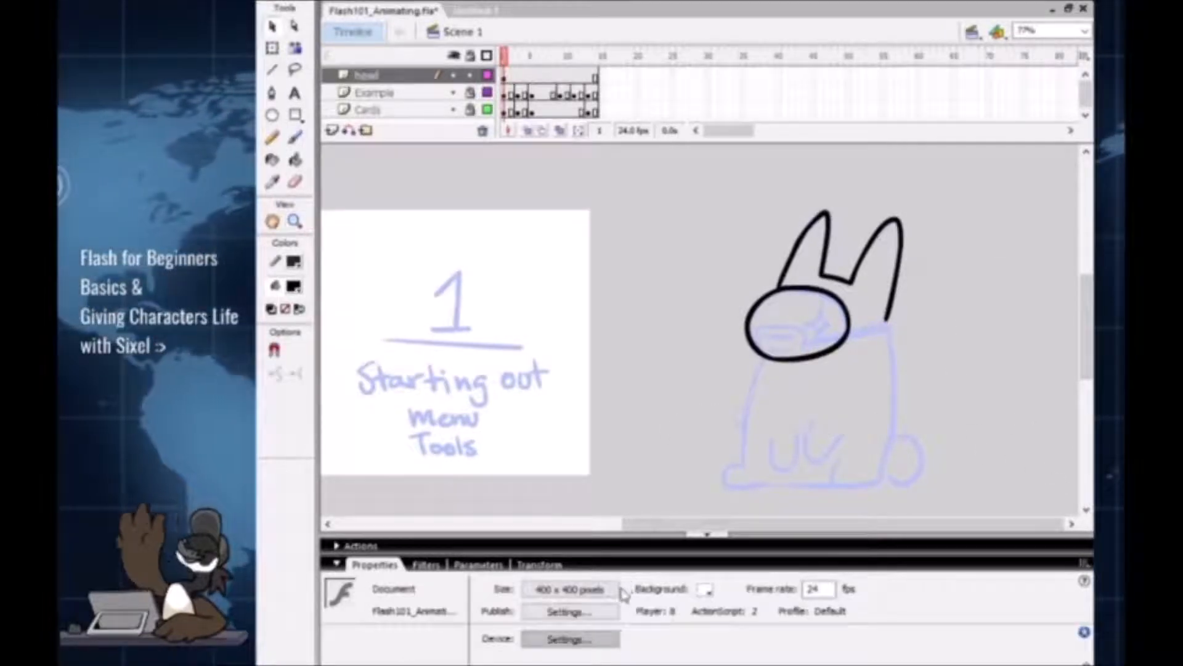
key(b)
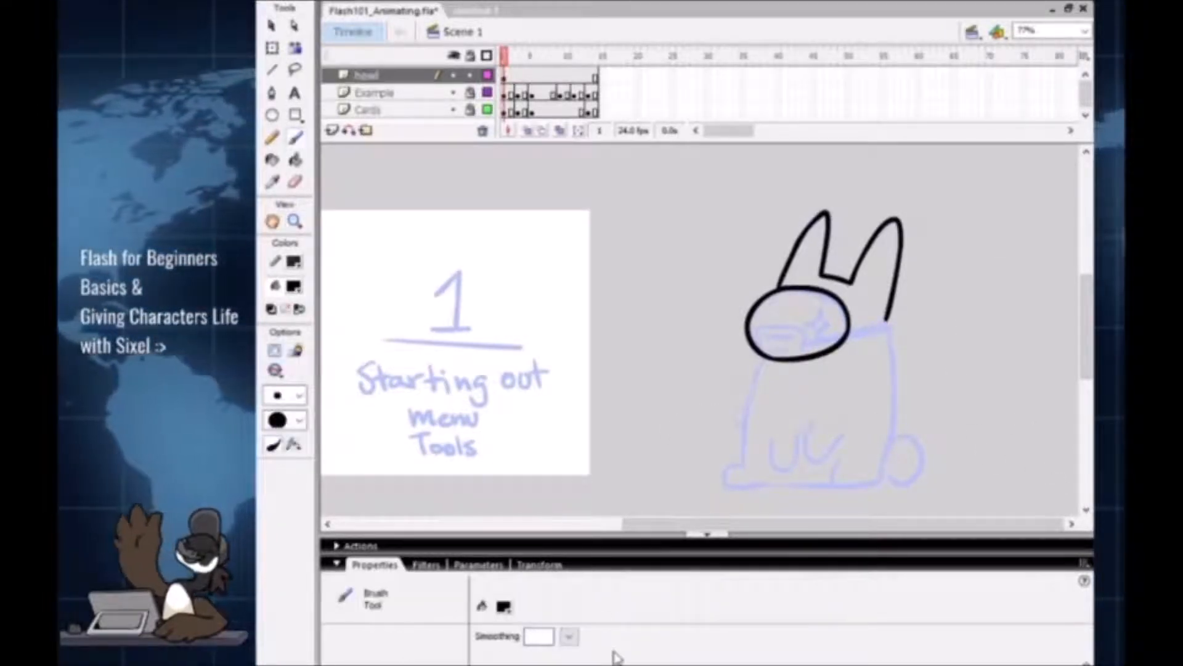
Step: Set the brush smoothing to 100, paint long looping test strokes across the sketch, and undo them
text(500)
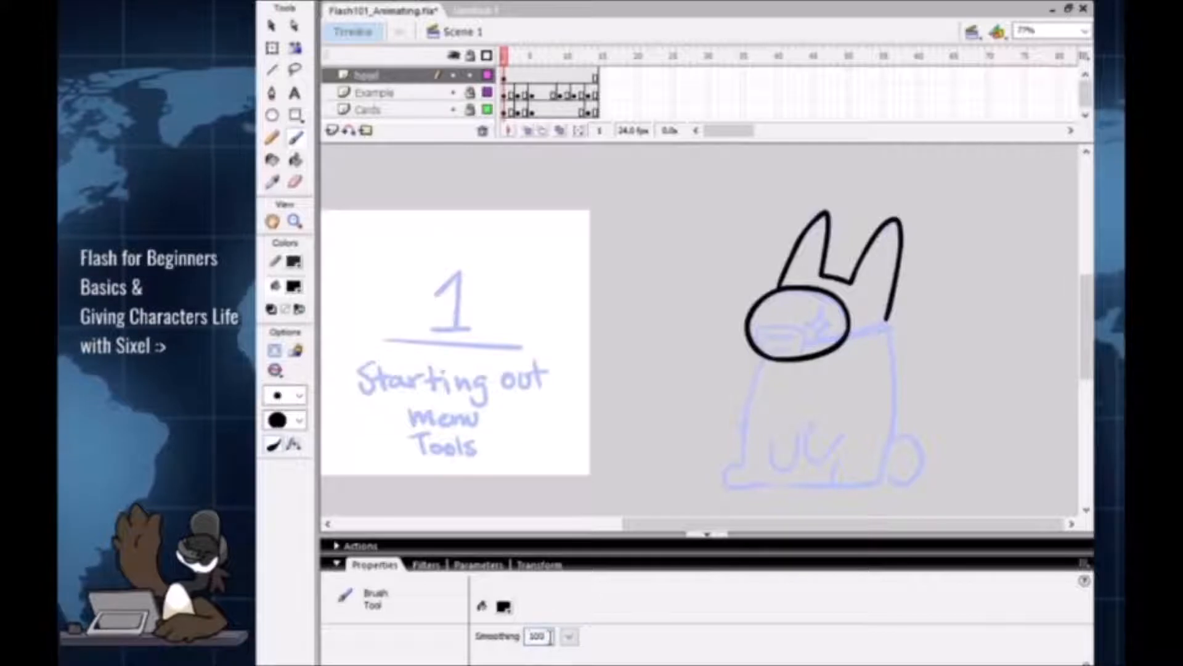
drag(849, 334, 854, 333)
mouse_move(701, 433)
mouse_down()
mouse_move(793, 433)
mouse_move(894, 376)
mouse_move(1014, 238)
mouse_move(1011, 182)
mouse_up()
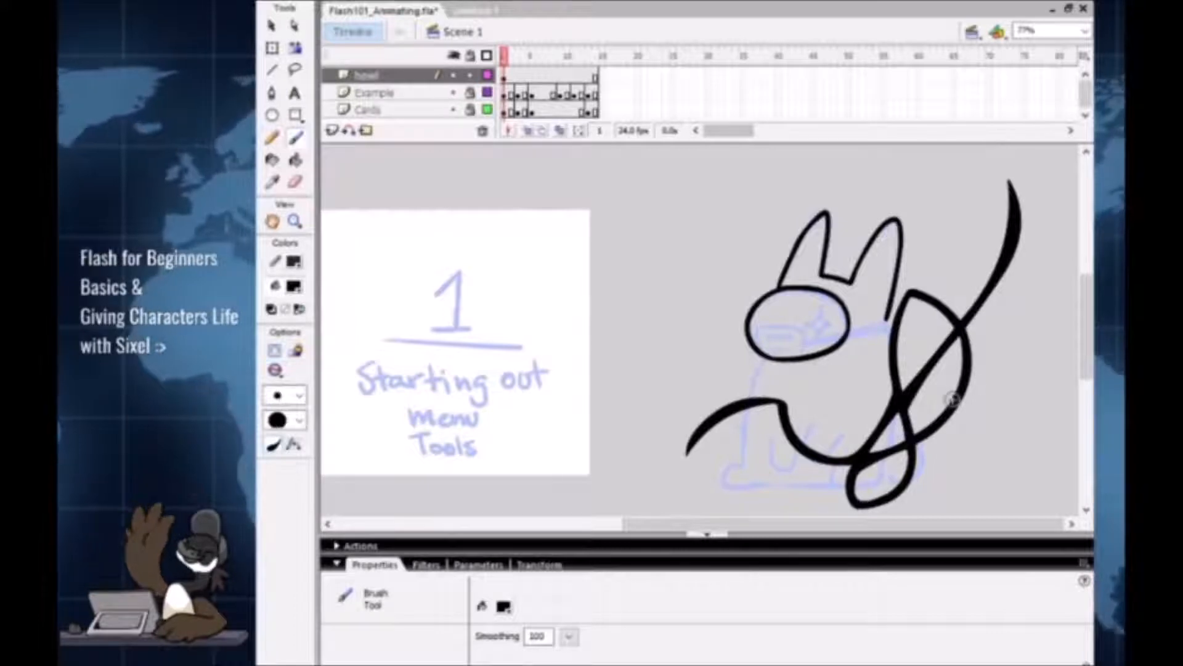
key(ctrl+z)
mouse_move(712, 448)
mouse_down()
mouse_move(925, 326)
mouse_move(993, 238)
mouse_move(961, 176)
mouse_up()
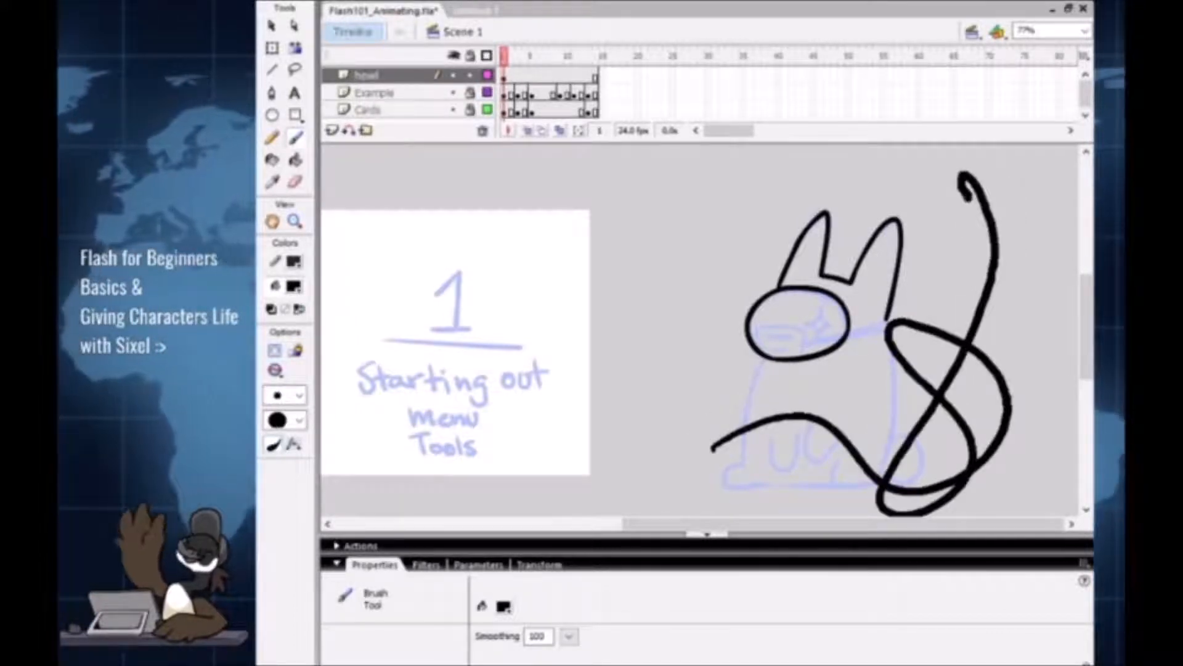
drag(966, 185, 925, 177)
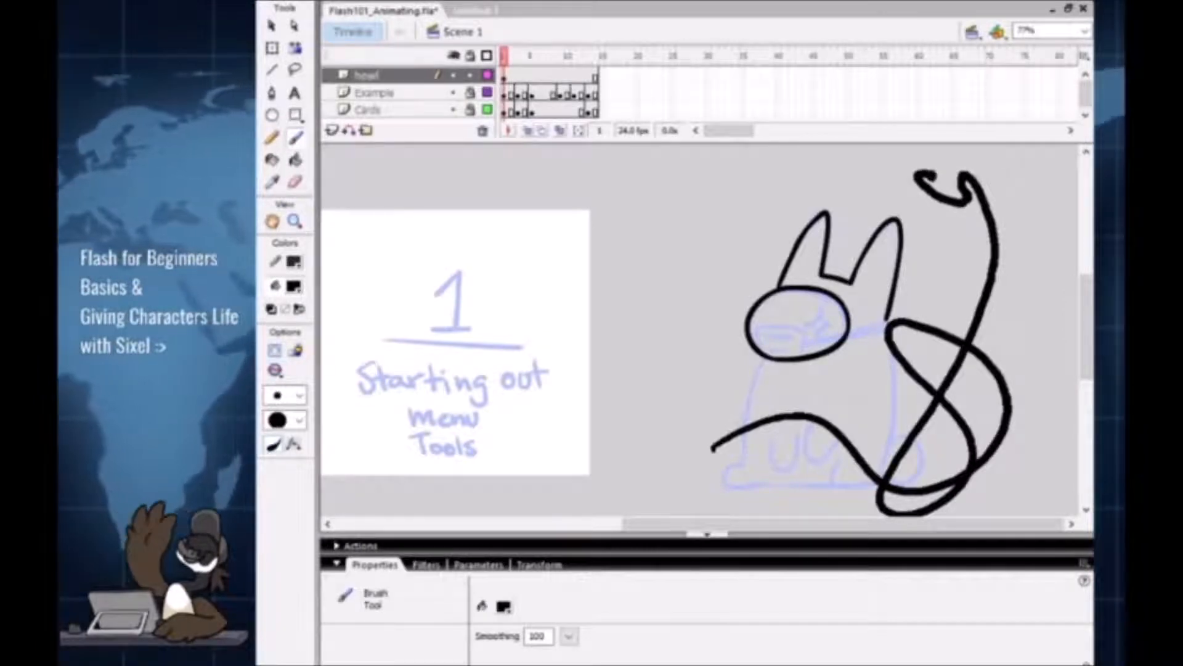
drag(933, 177, 929, 174)
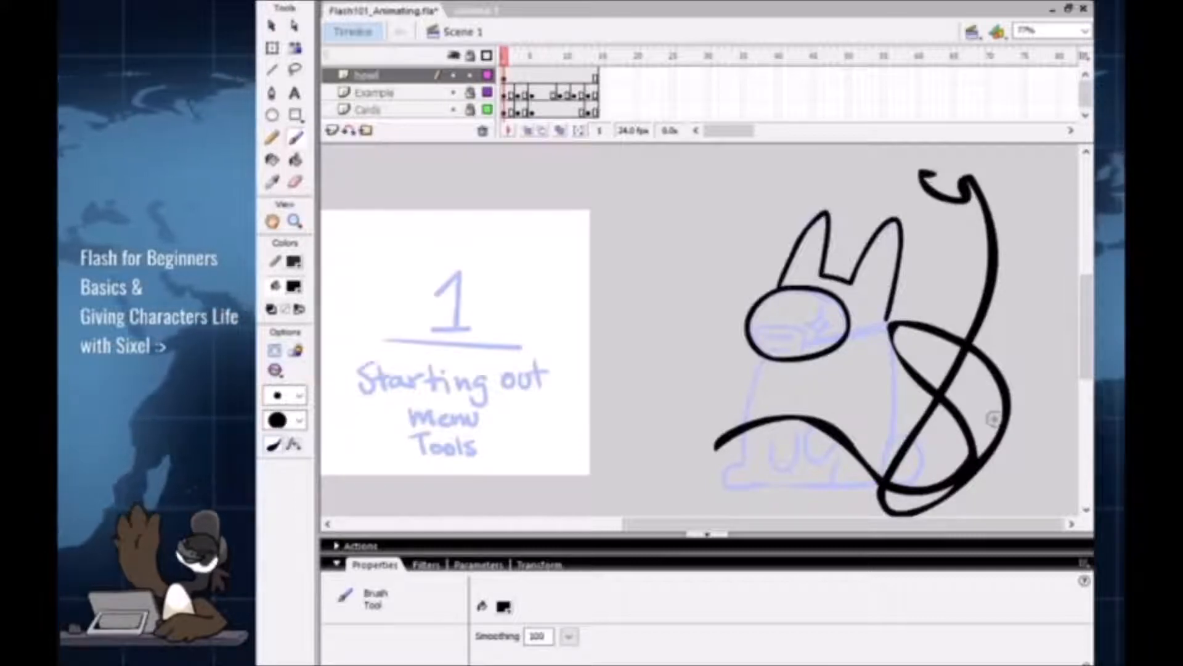
key(ctrl+z)
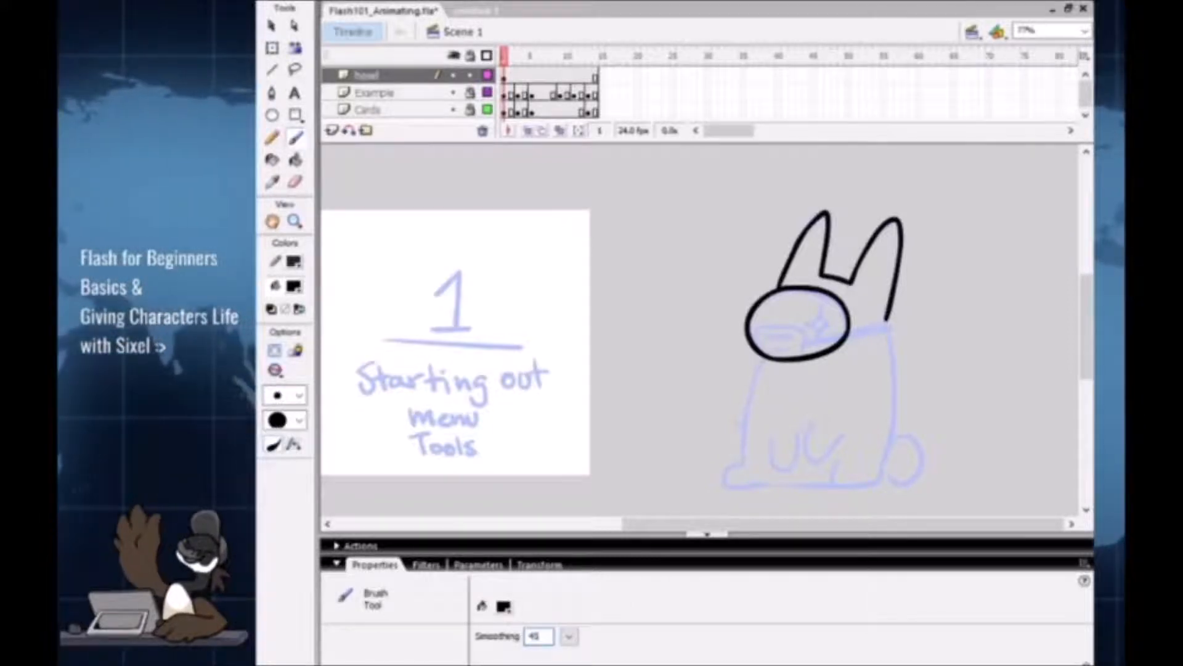
Step: Hide the brush properties and trace the body outline in black from the face around the front foot, along the base and up the back
click(712, 535)
drag(863, 427, 908, 417)
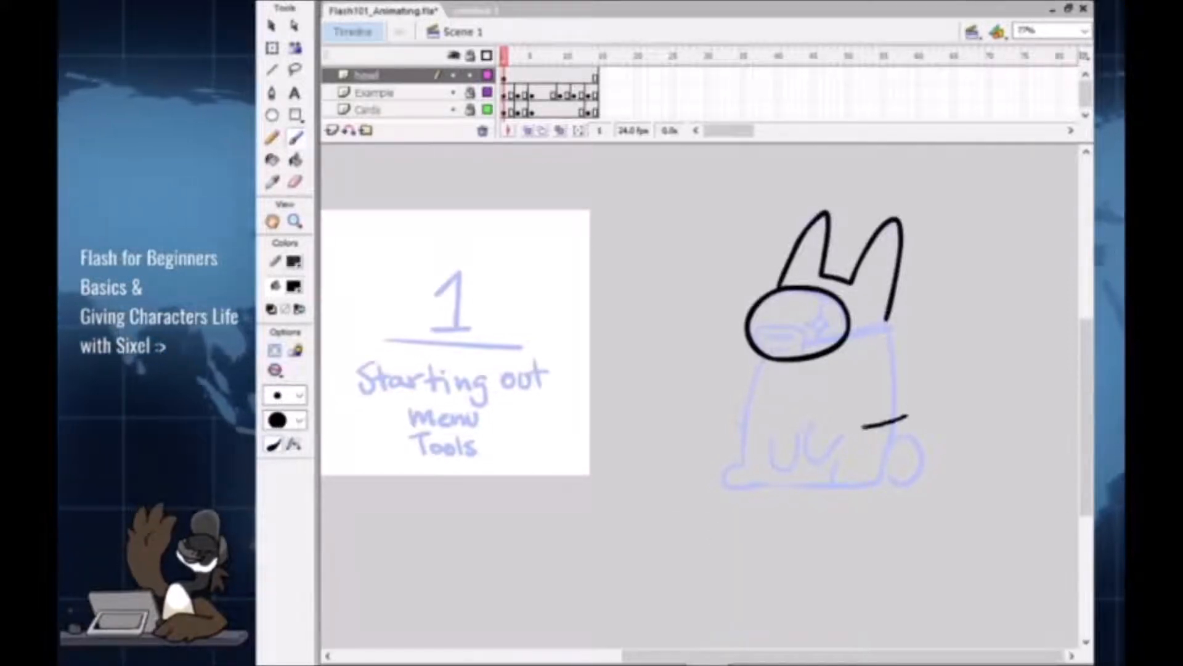
key(ctrl+z)
key(z)
drag(647, 183, 1000, 525)
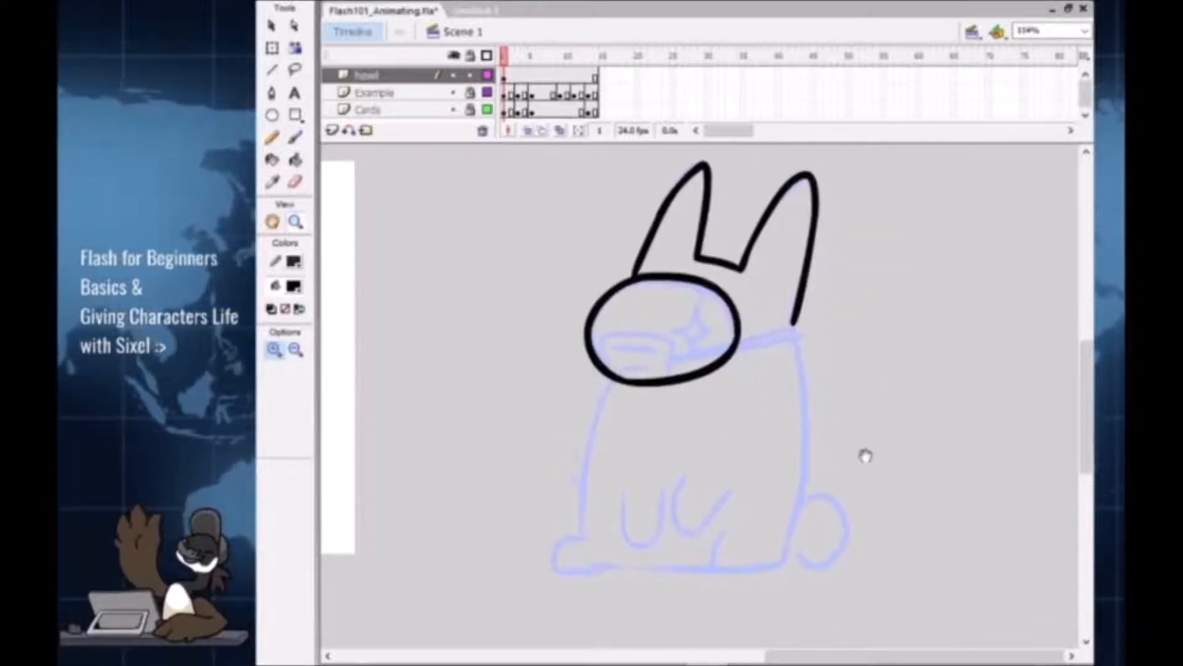
key(b)
mouse_move(616, 378)
mouse_down()
mouse_move(584, 461)
mouse_move(589, 533)
mouse_up()
key(ctrl+z)
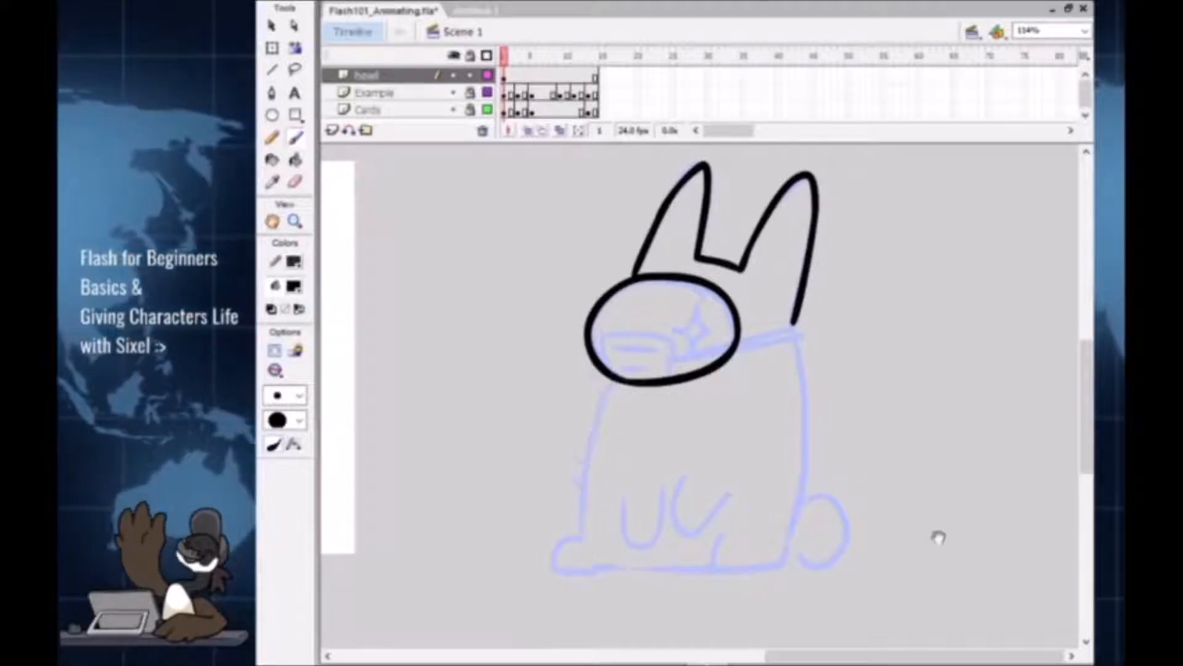
scroll(935, 539, down, 1)
mouse_move(619, 364)
mouse_down()
mouse_move(589, 417)
mouse_move(582, 499)
mouse_move(552, 528)
mouse_move(582, 545)
mouse_move(778, 539)
mouse_move(814, 405)
mouse_move(796, 295)
mouse_move(806, 408)
mouse_move(785, 533)
mouse_move(565, 536)
mouse_move(552, 522)
mouse_move(587, 504)
mouse_move(582, 439)
mouse_move(628, 355)
mouse_up()
key(ctrl+z)
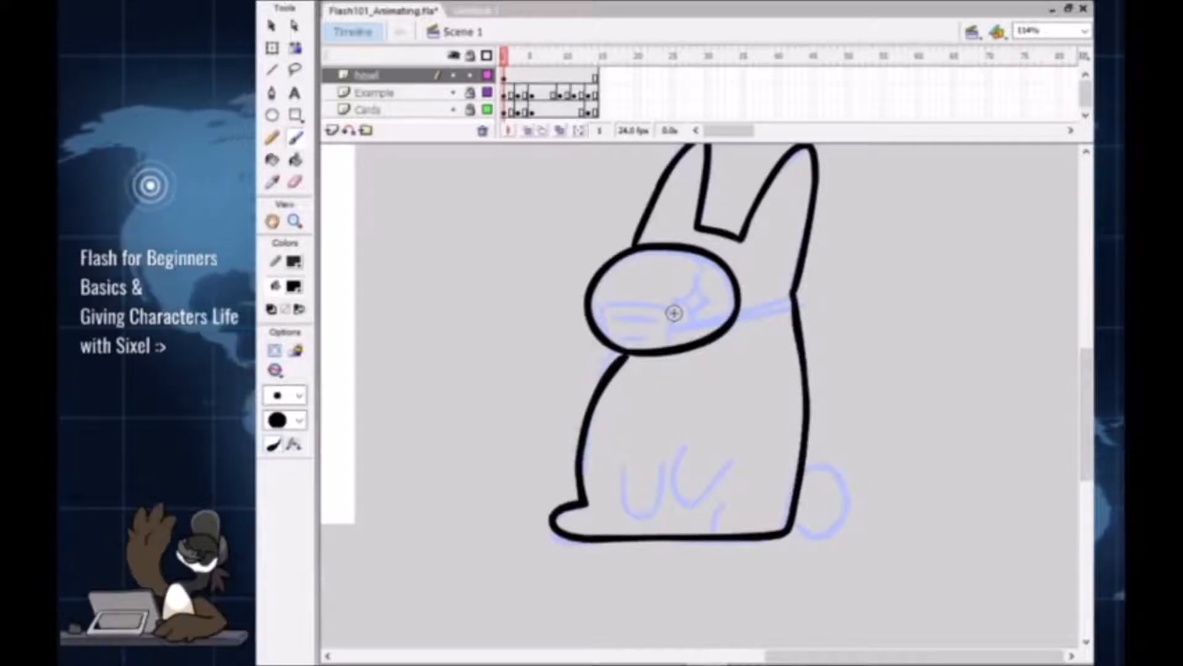
Step: Trace the two curved front paws and the short hind leg line in black inside the body
mouse_move(621, 462)
mouse_down()
mouse_move(626, 513)
mouse_move(652, 518)
mouse_move(688, 443)
mouse_move(671, 488)
mouse_move(684, 510)
mouse_move(733, 465)
mouse_up()
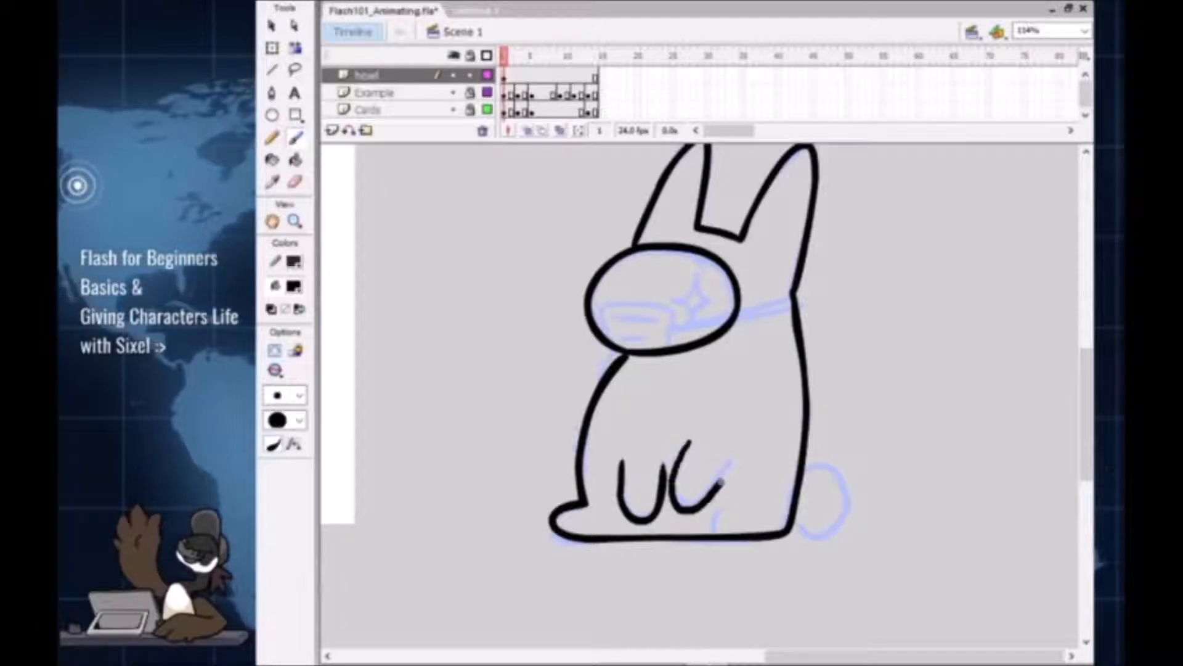
drag(720, 512, 713, 541)
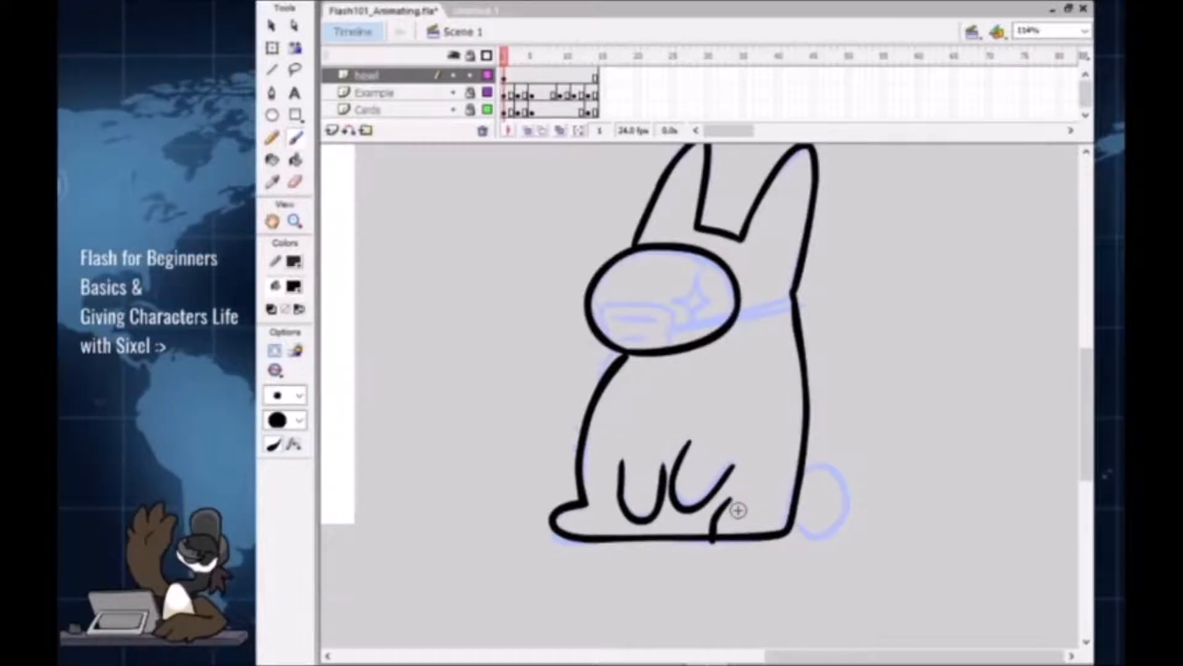
key(ctrl+z)
drag(728, 498, 714, 534)
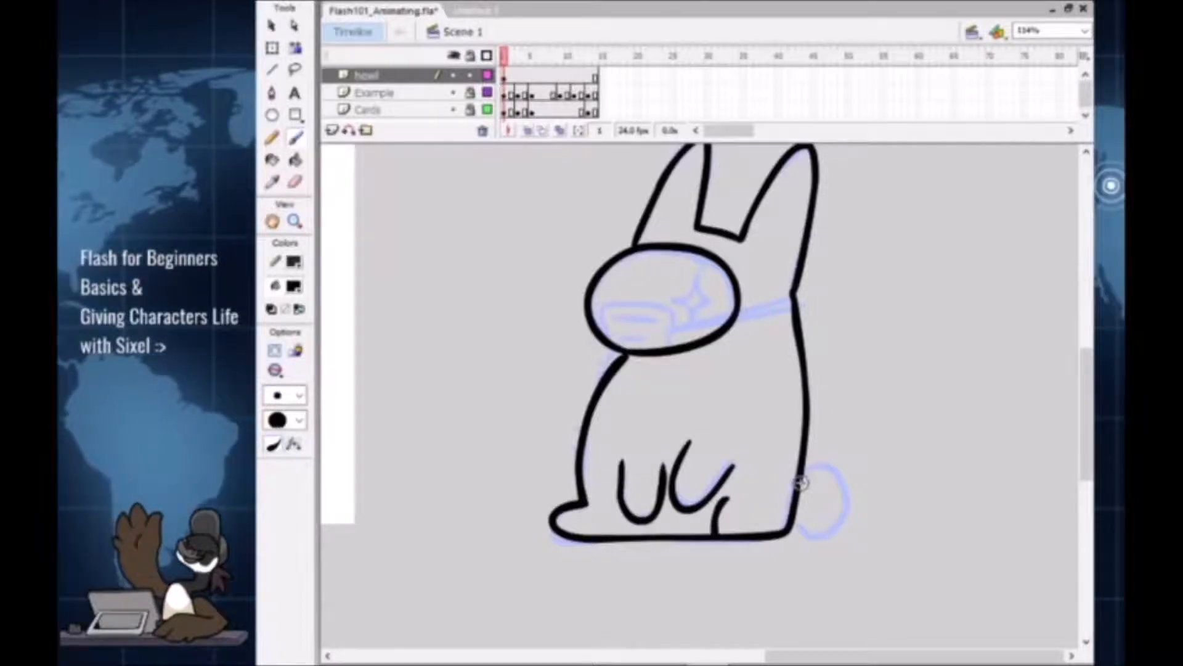
Step: Trace the round tail in black at the lower back, redoing it until it joins the body outline cleanly
mouse_move(804, 471)
mouse_down()
mouse_move(849, 471)
mouse_move(832, 530)
mouse_up()
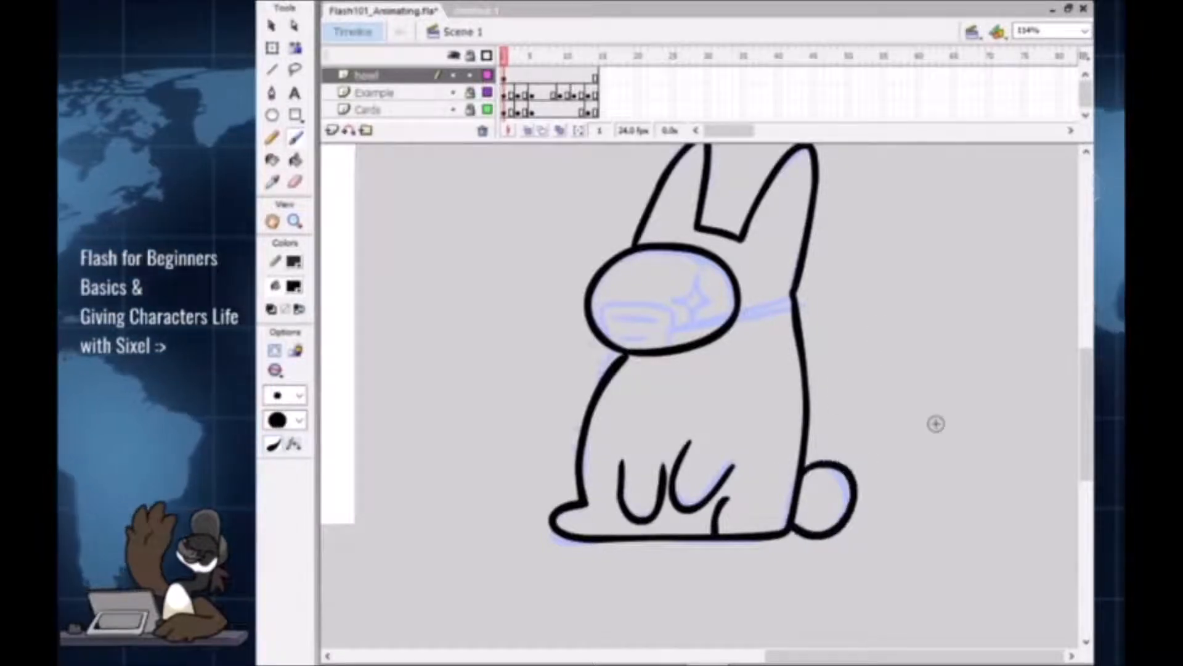
key(ctrl+z)
mouse_move(804, 478)
mouse_down()
mouse_move(841, 469)
mouse_move(846, 511)
mouse_up()
key(ctrl+z)
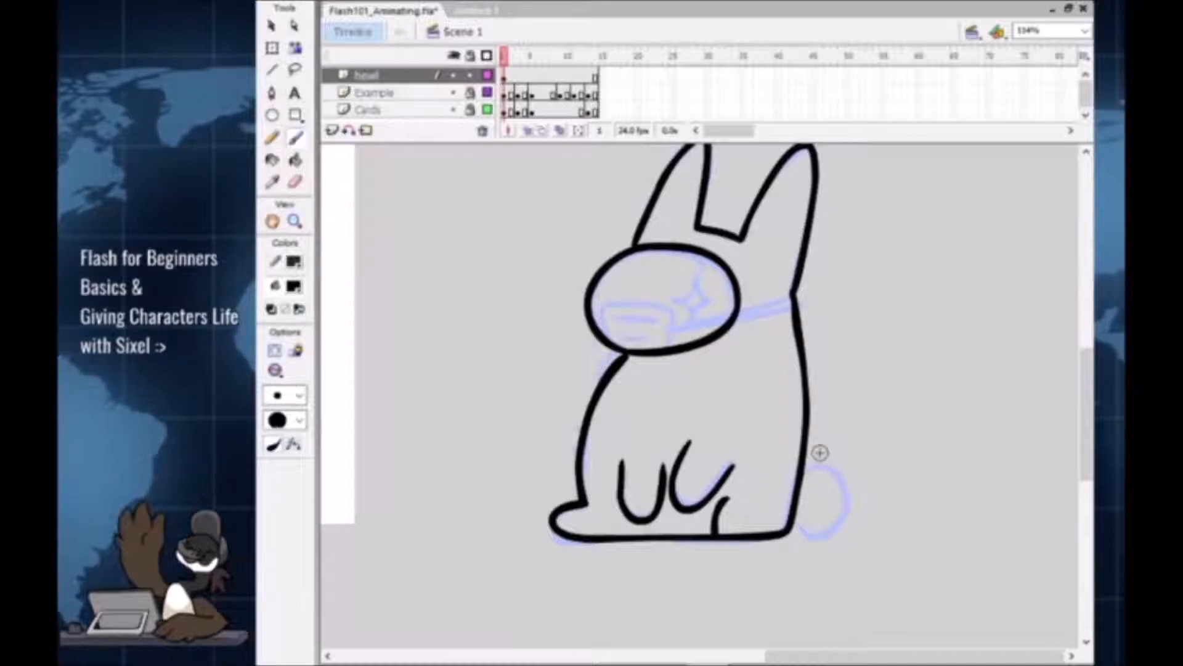
mouse_move(804, 473)
mouse_down()
mouse_move(850, 493)
mouse_move(791, 512)
mouse_up()
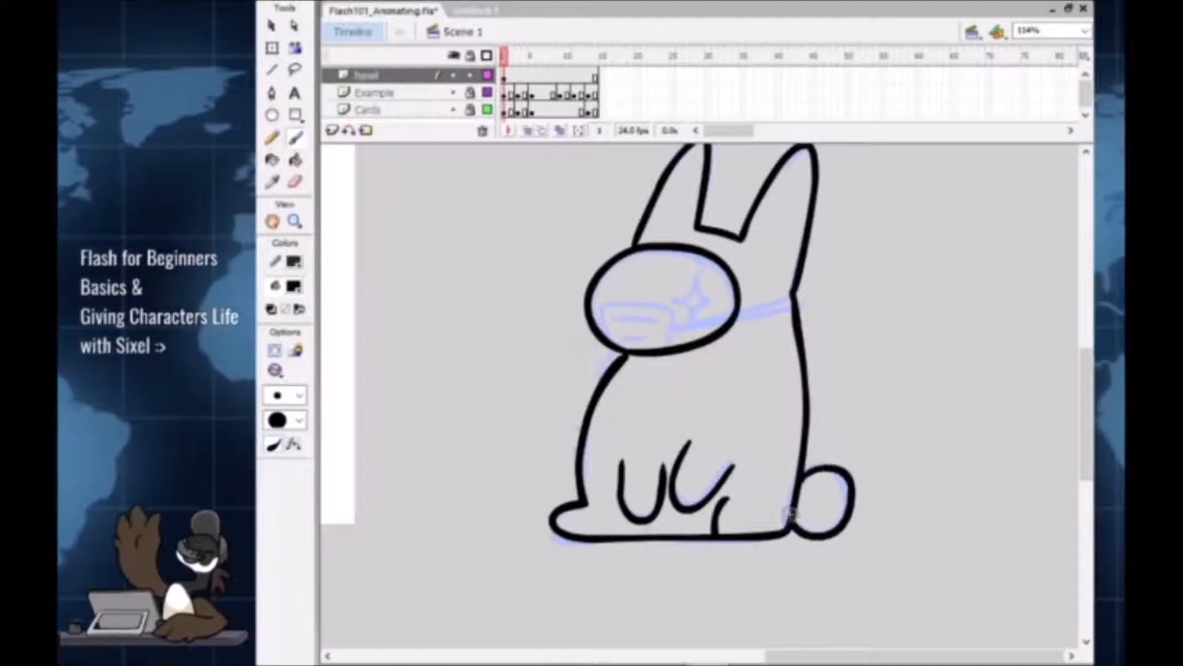
Step: Adjust the outline's anchor points with the Subselection tool where the body meets the underside of the face
key(z)
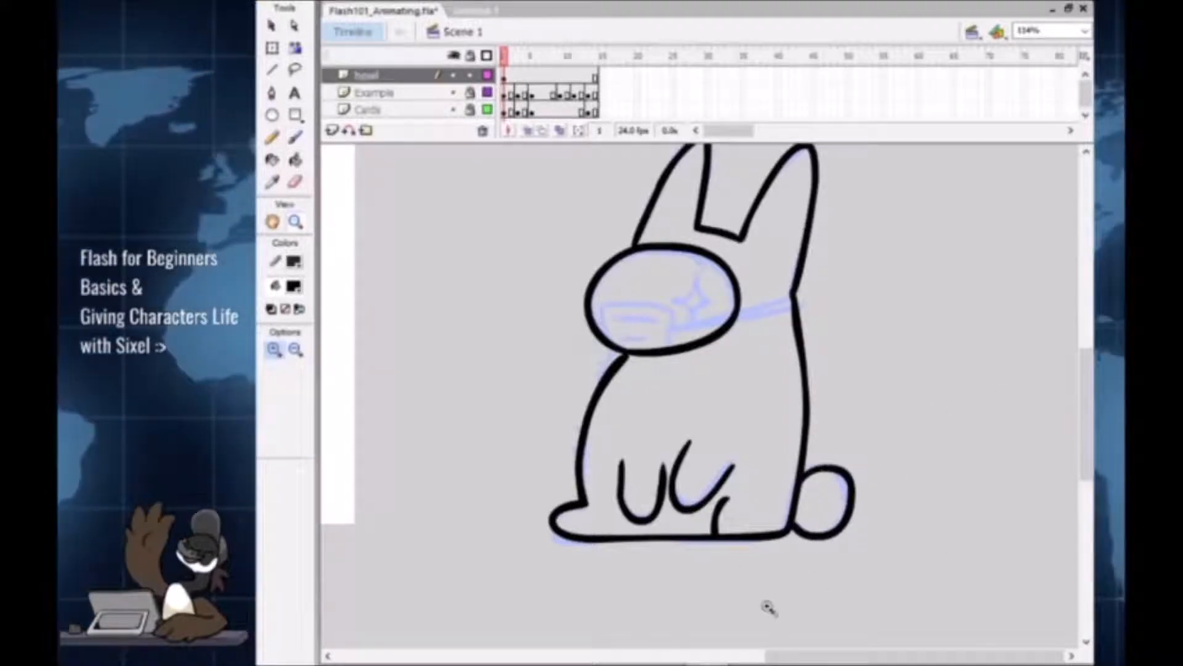
key(space)
drag(877, 393, 887, 464)
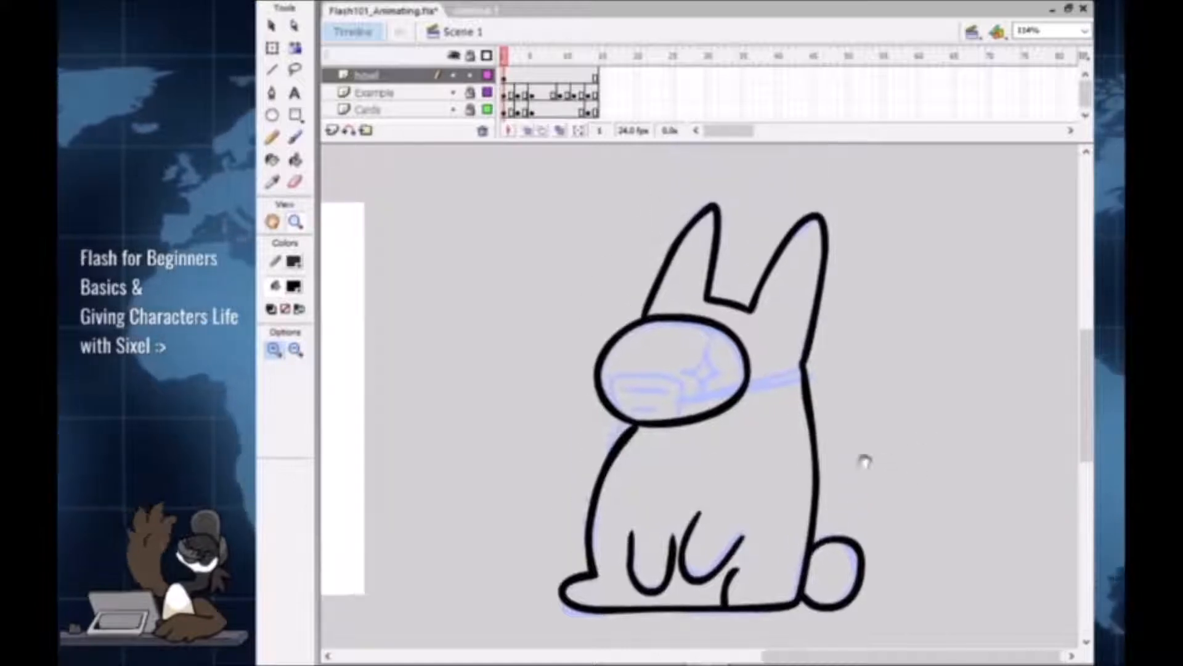
click(653, 423)
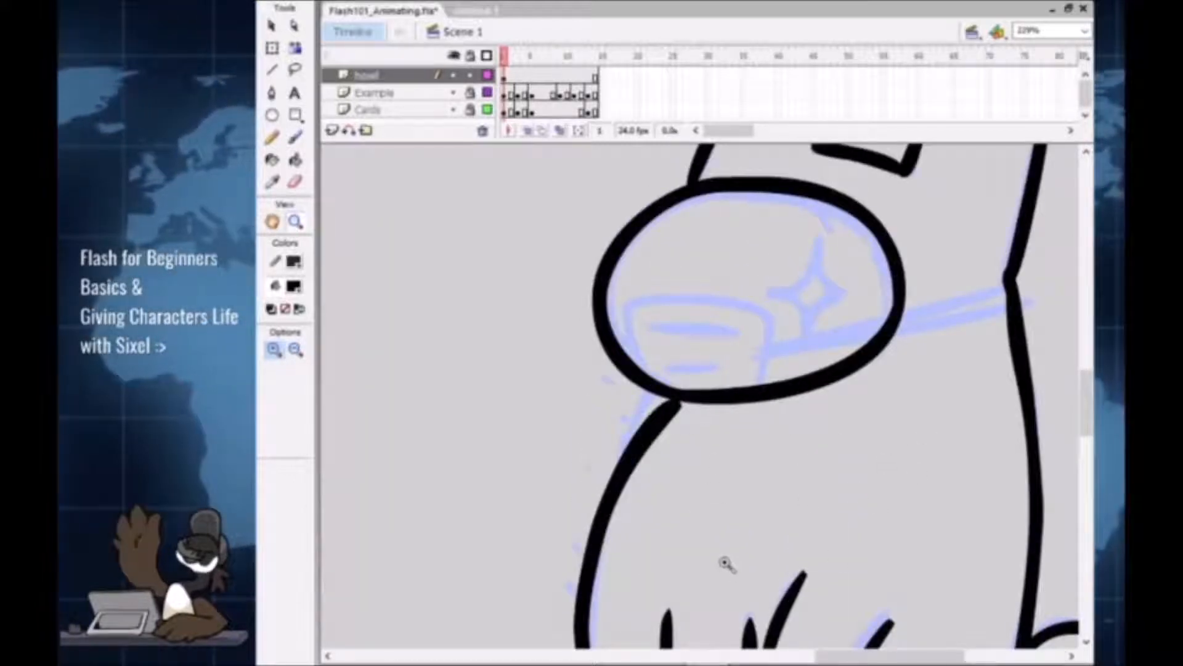
key(a)
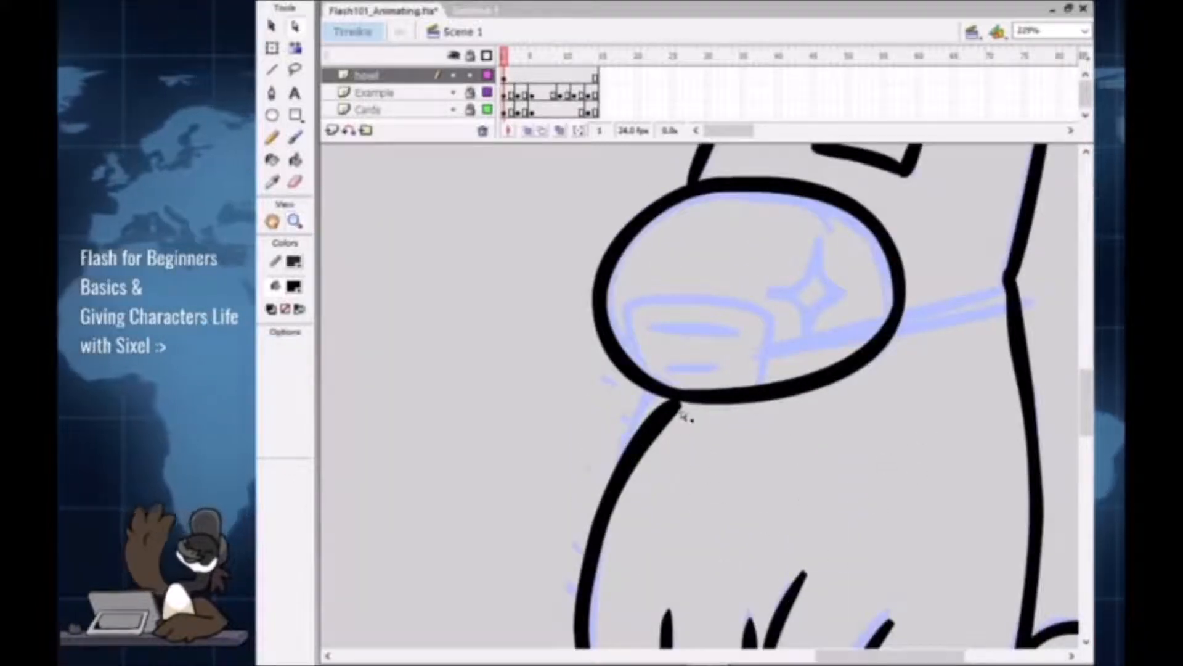
click(681, 411)
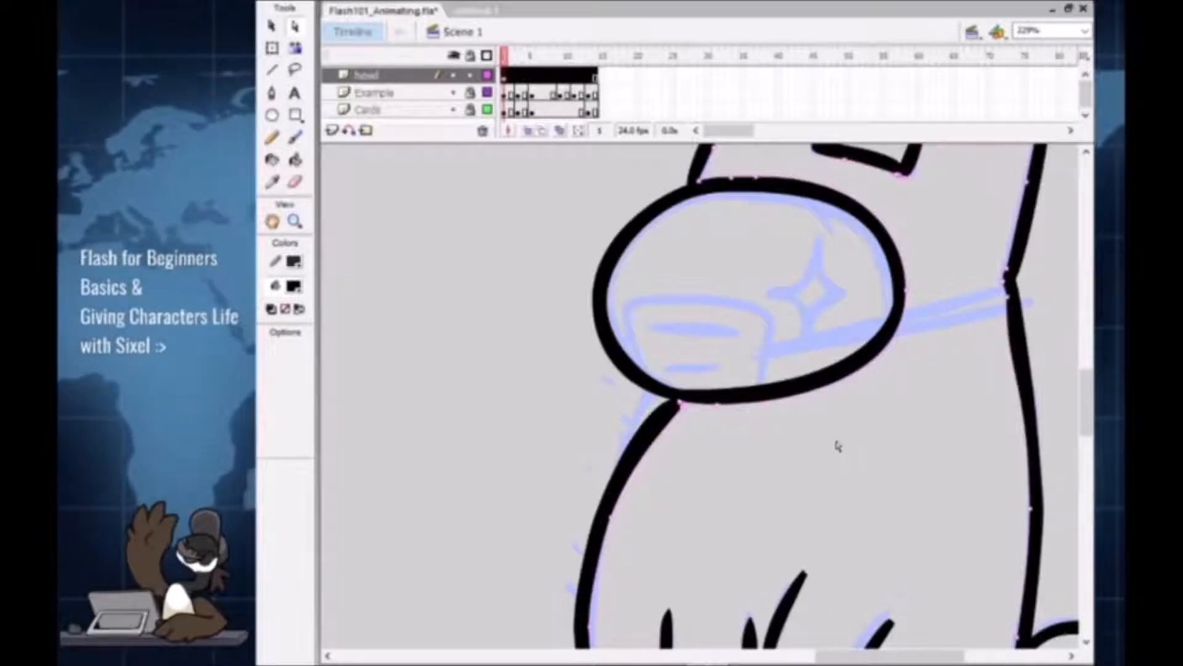
click(912, 446)
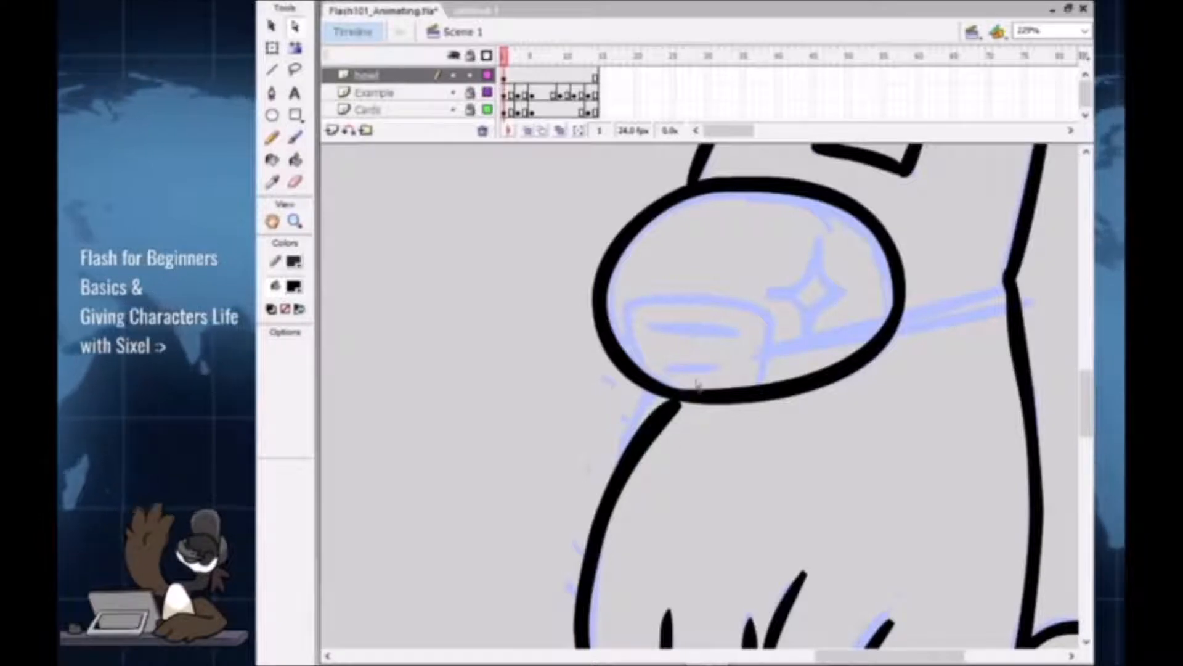
click(694, 410)
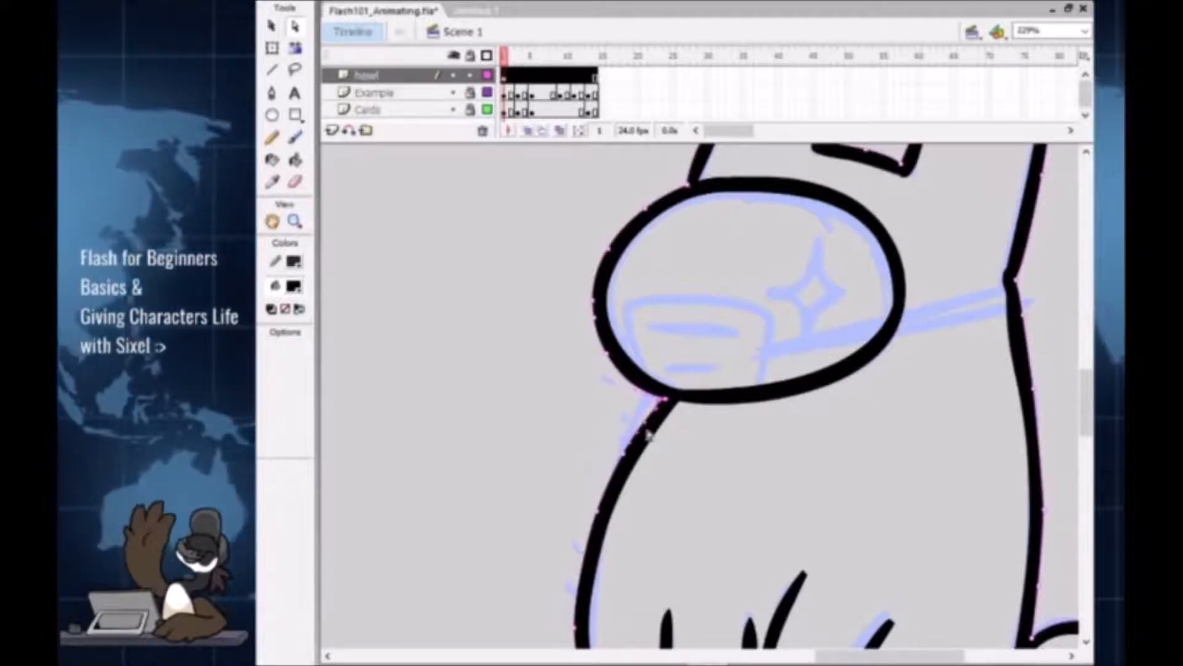
click(686, 454)
Step: Clean up the anchor points at the front foot's corner and at the tip of the hind leg line
key(space)
drag(939, 558, 768, 412)
drag(653, 485, 771, 466)
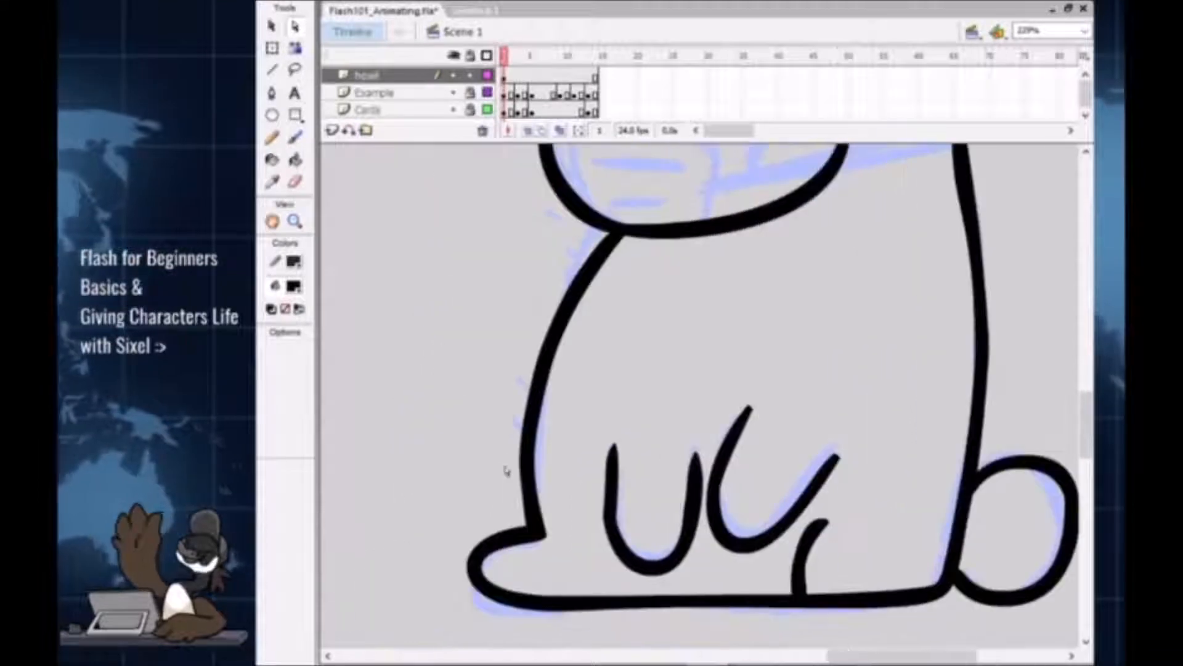
click(546, 529)
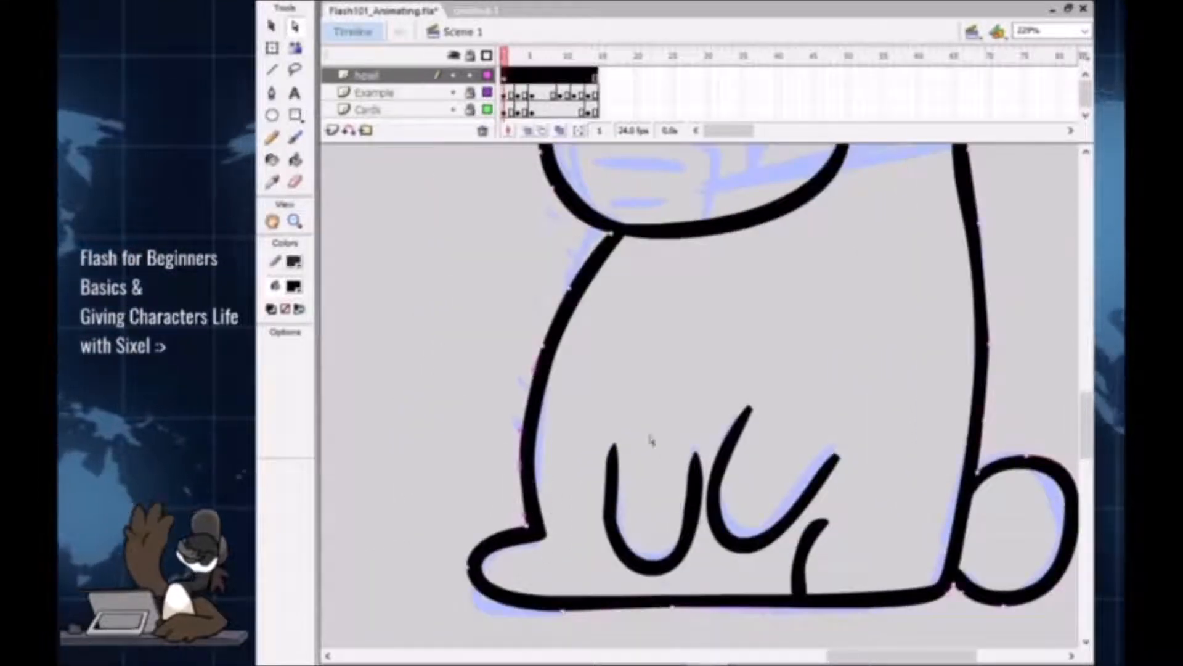
click(901, 372)
key(space)
drag(961, 450, 819, 429)
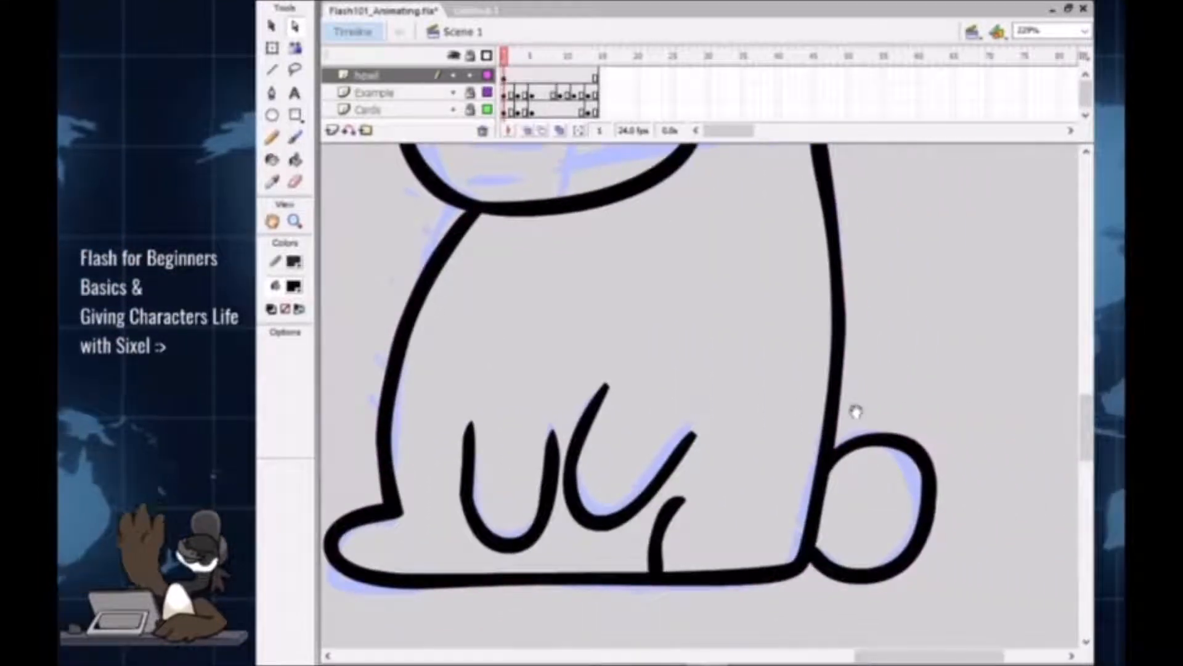
click(680, 498)
click(689, 502)
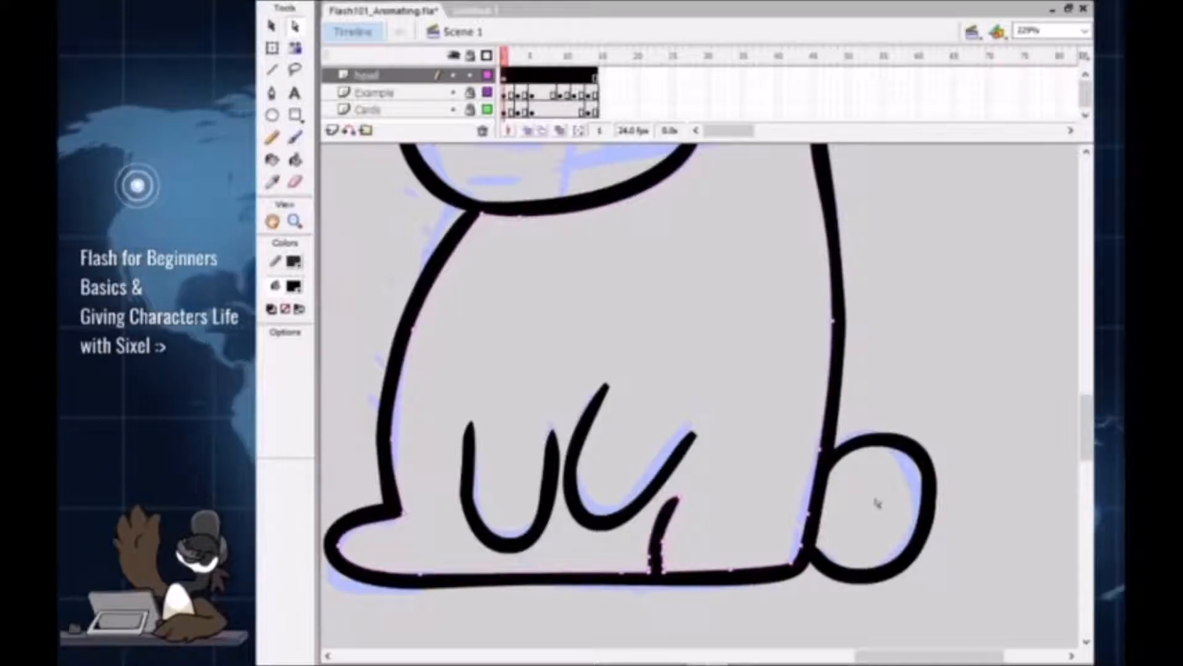
click(972, 437)
Step: Smooth the back outline below the rear ear by moving its anchor points and nudging one slightly to the right
mouse_move(929, 260)
mouse_down()
mouse_move(1007, 434)
mouse_move(985, 541)
mouse_up()
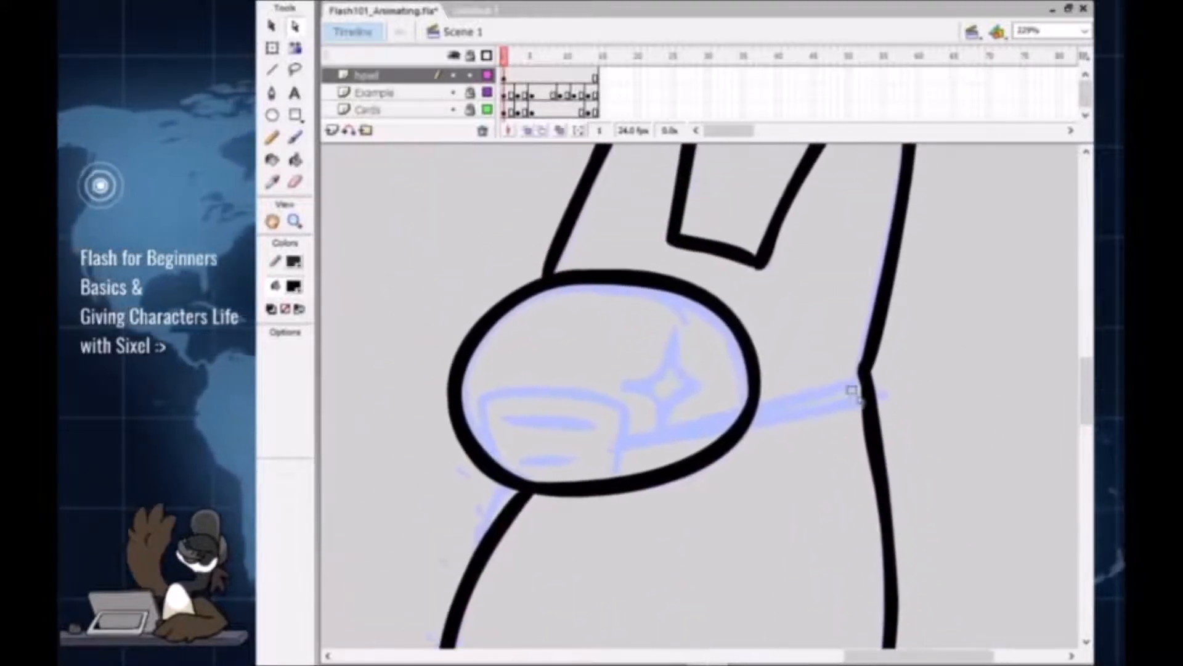
click(869, 402)
drag(871, 430, 879, 462)
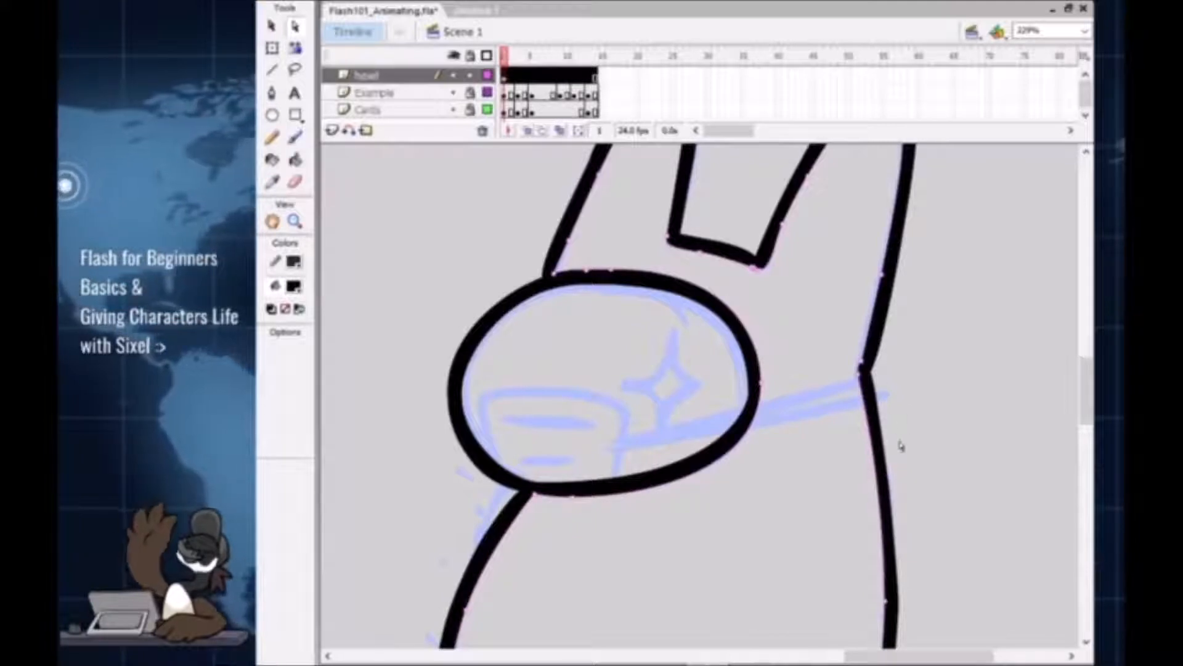
mouse_move(906, 497)
mouse_down()
mouse_move(896, 454)
mouse_move(700, 364)
mouse_move(686, 404)
mouse_up()
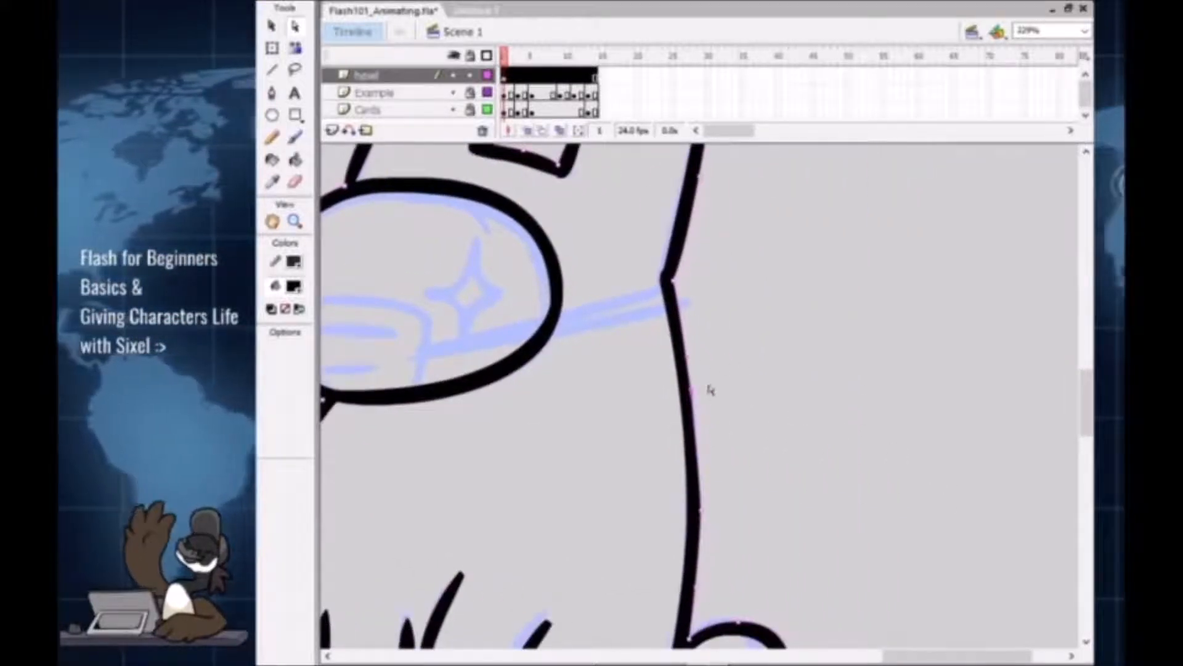
key(Right)
key(Right)
key(Right)
key(Right)
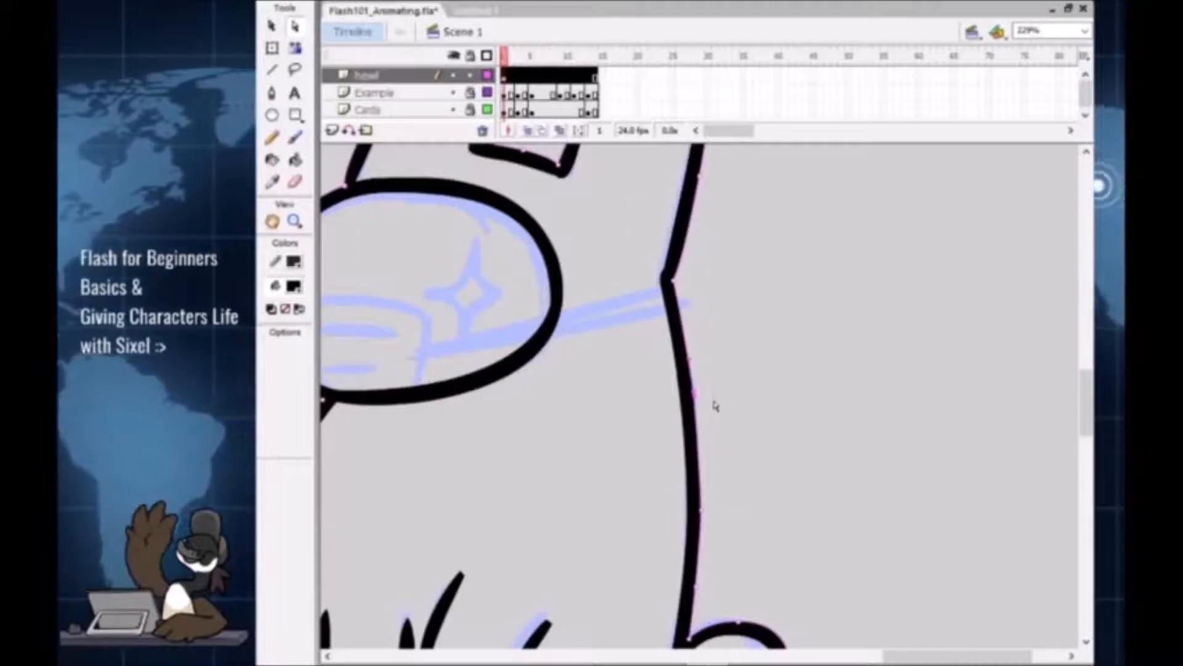
click(753, 374)
Step: Return to the Brush tool, undo the stray stroke on the face, and set the fill colour to bright green
drag(630, 455, 840, 504)
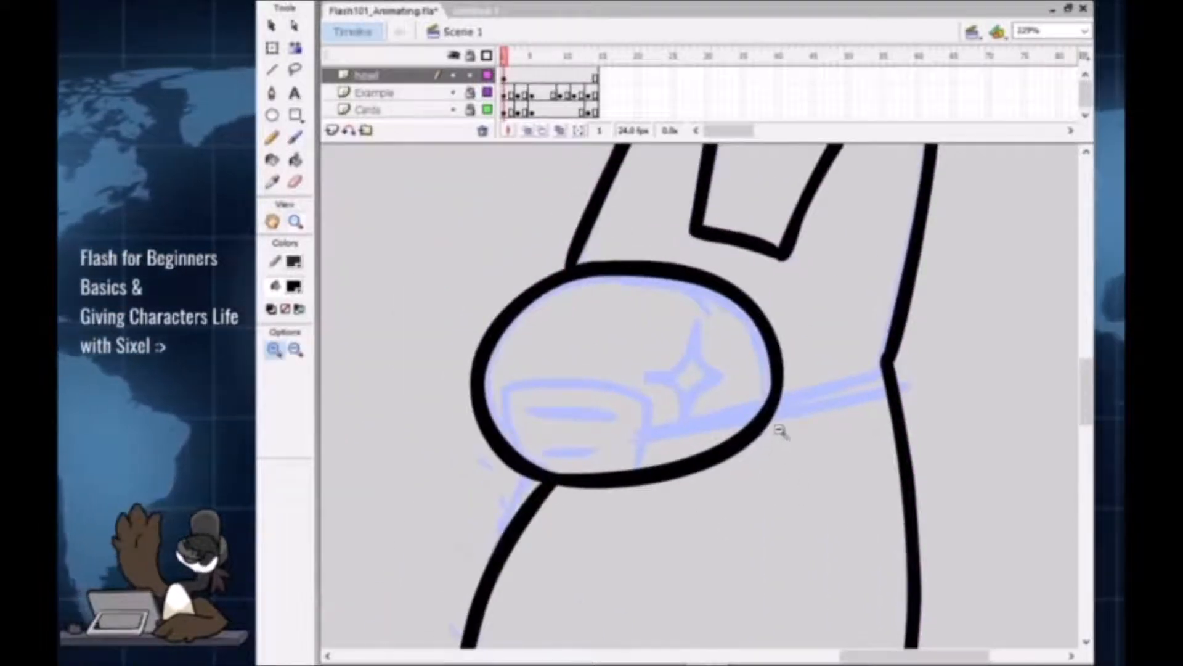
alt+click(780, 432)
click(297, 139)
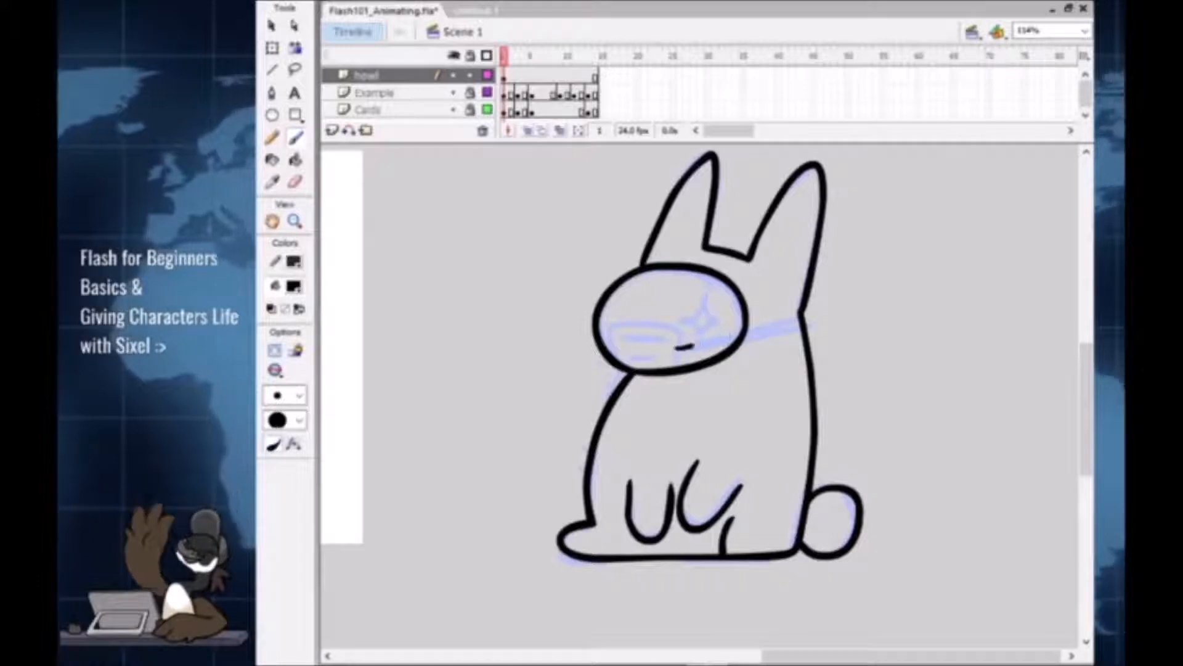
key(ctrl+z)
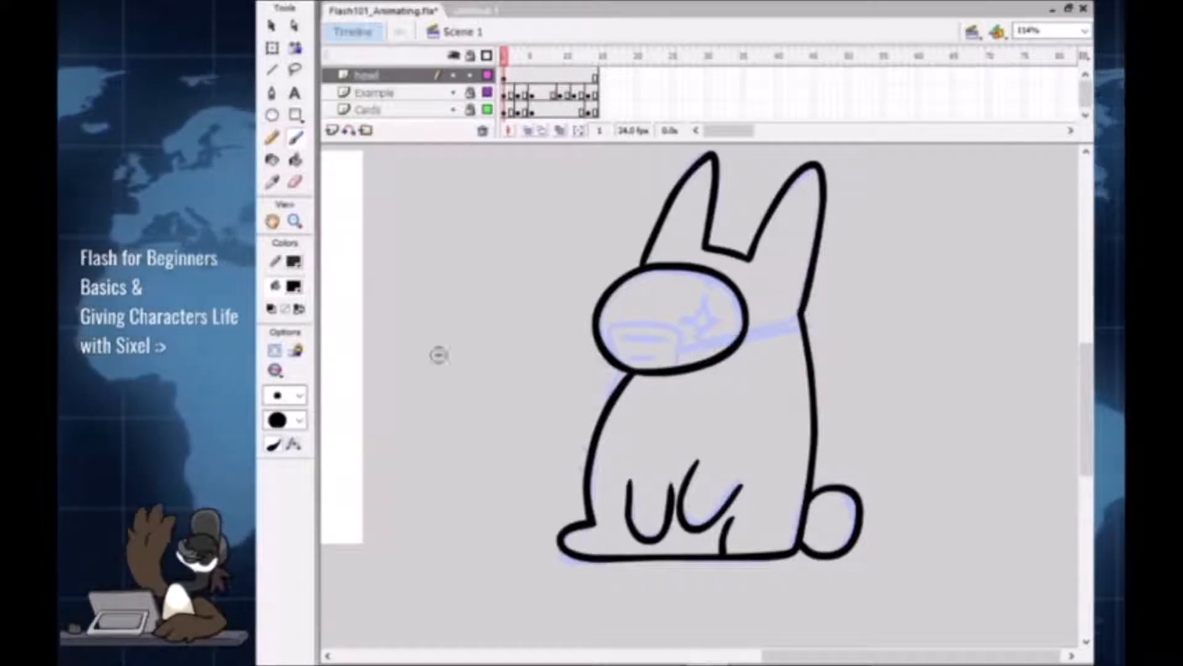
click(378, 323)
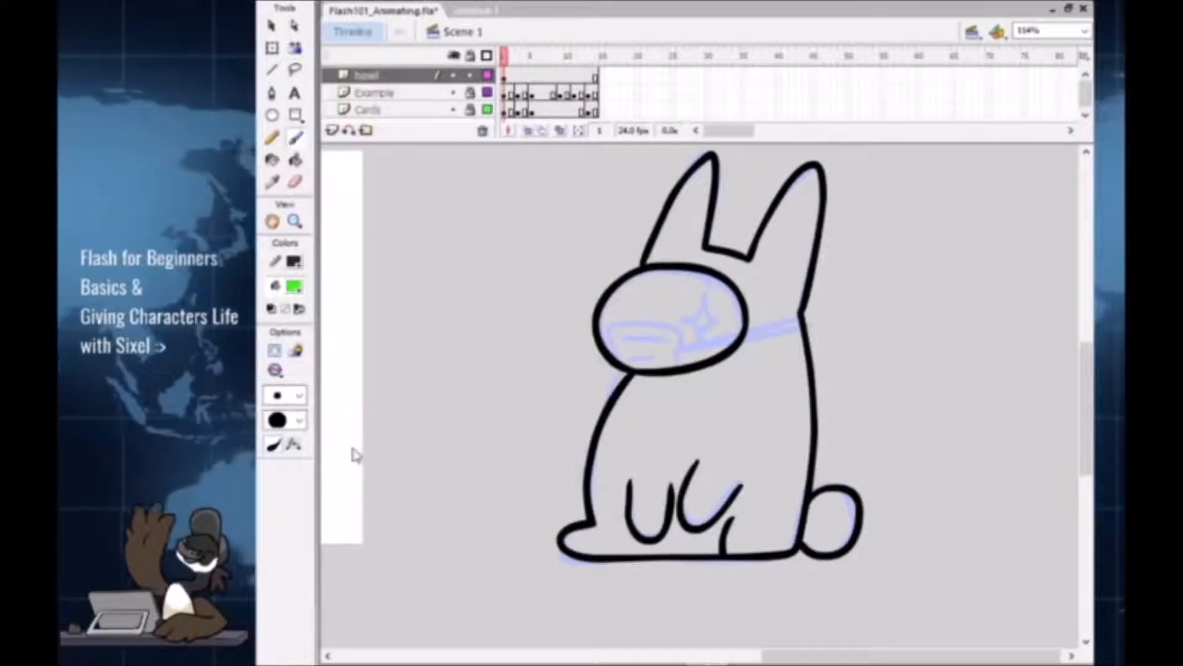
Step: Draw a bright green stroke along the sketched mask strap past the back outline and delete its separate segments one by one
drag(641, 351, 946, 308)
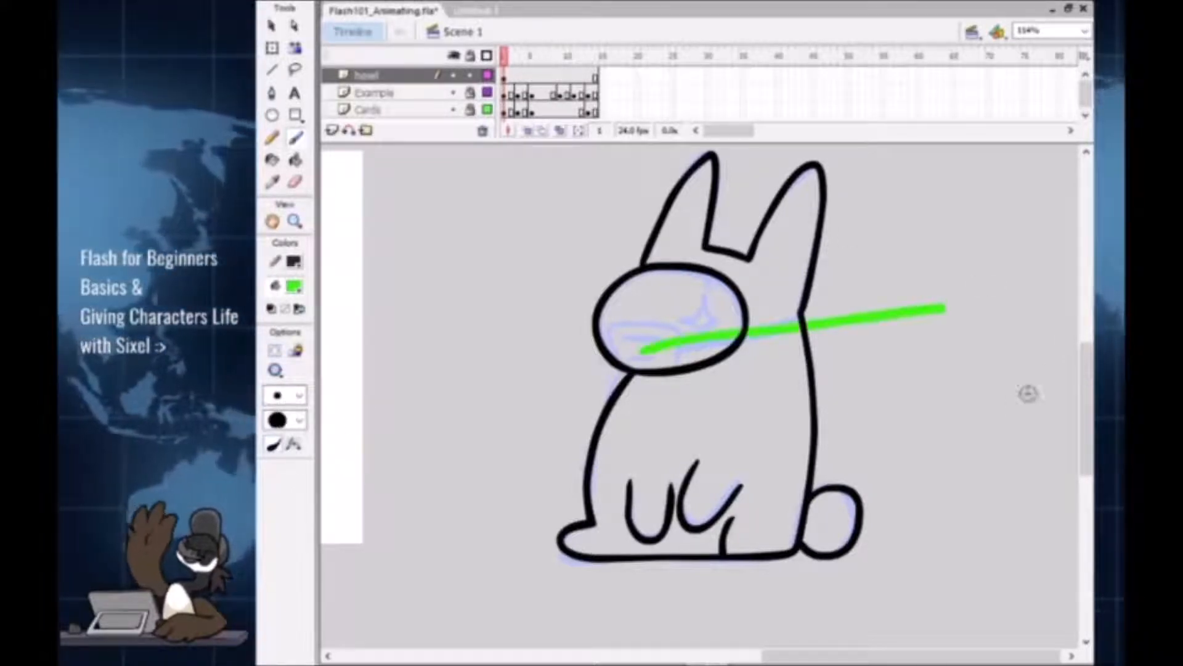
key(z)
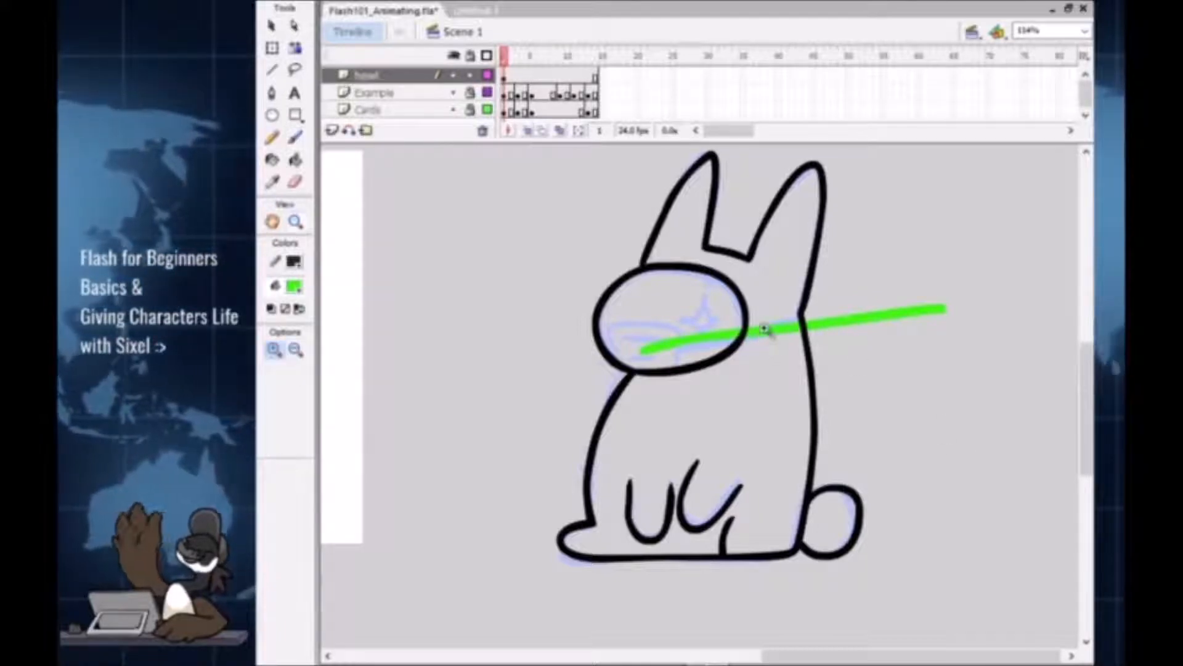
click(759, 335)
alt+click(722, 463)
drag(735, 457, 734, 446)
key(v)
click(682, 363)
key(Delete)
click(784, 355)
key(Delete)
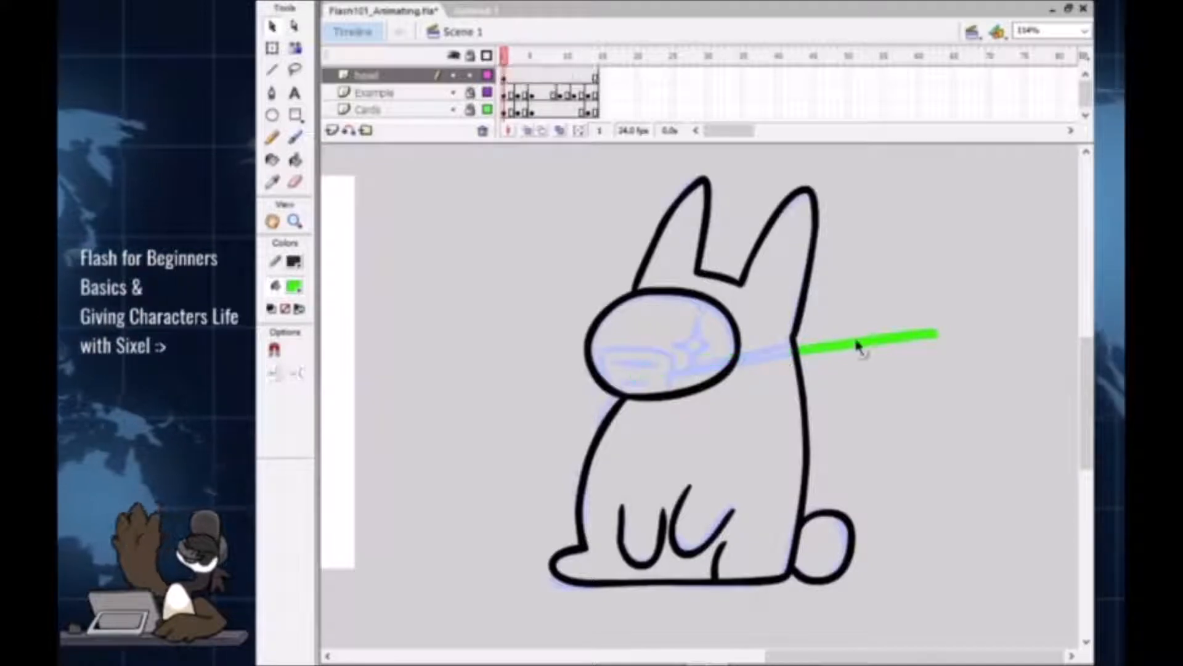
click(856, 343)
key(Delete)
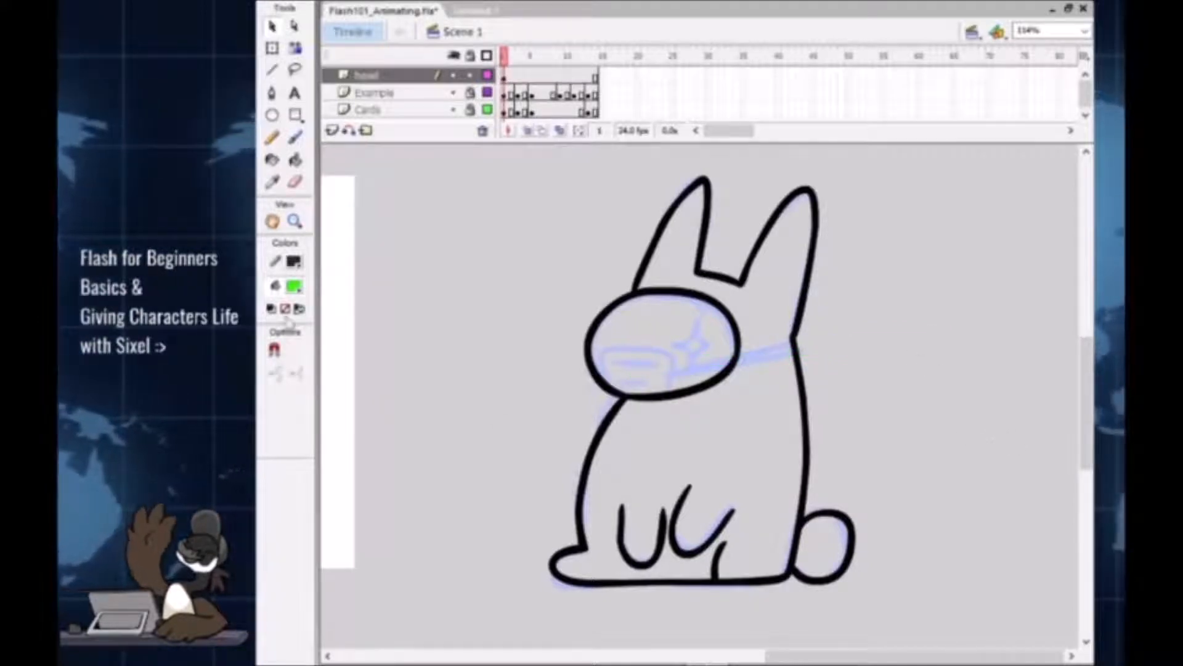
Step: Try tracing the mask strap in black with the Brush tool and undo the strokes
click(298, 139)
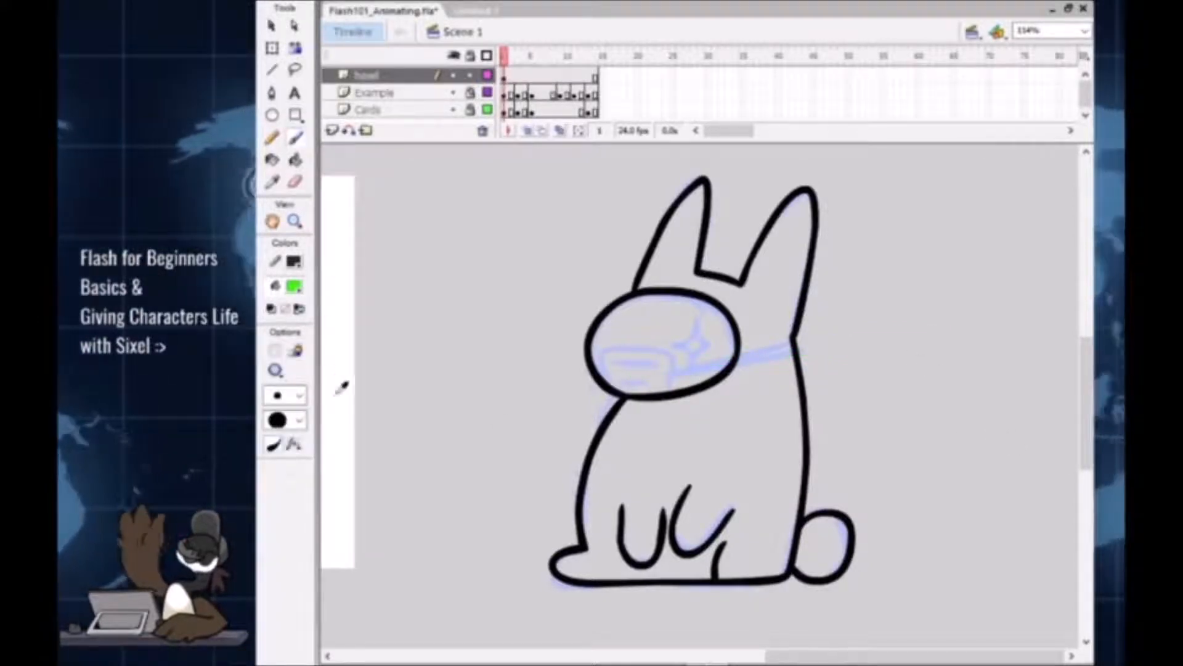
click(294, 323)
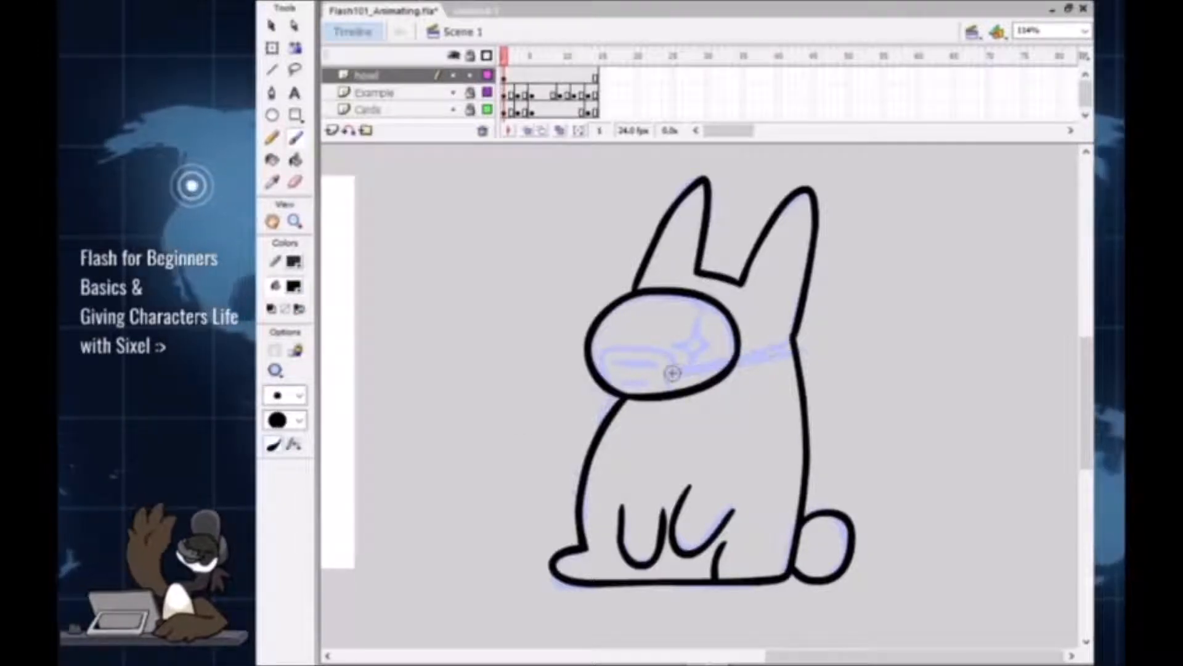
drag(777, 348, 793, 342)
drag(670, 377, 791, 352)
key(ctrl+z)
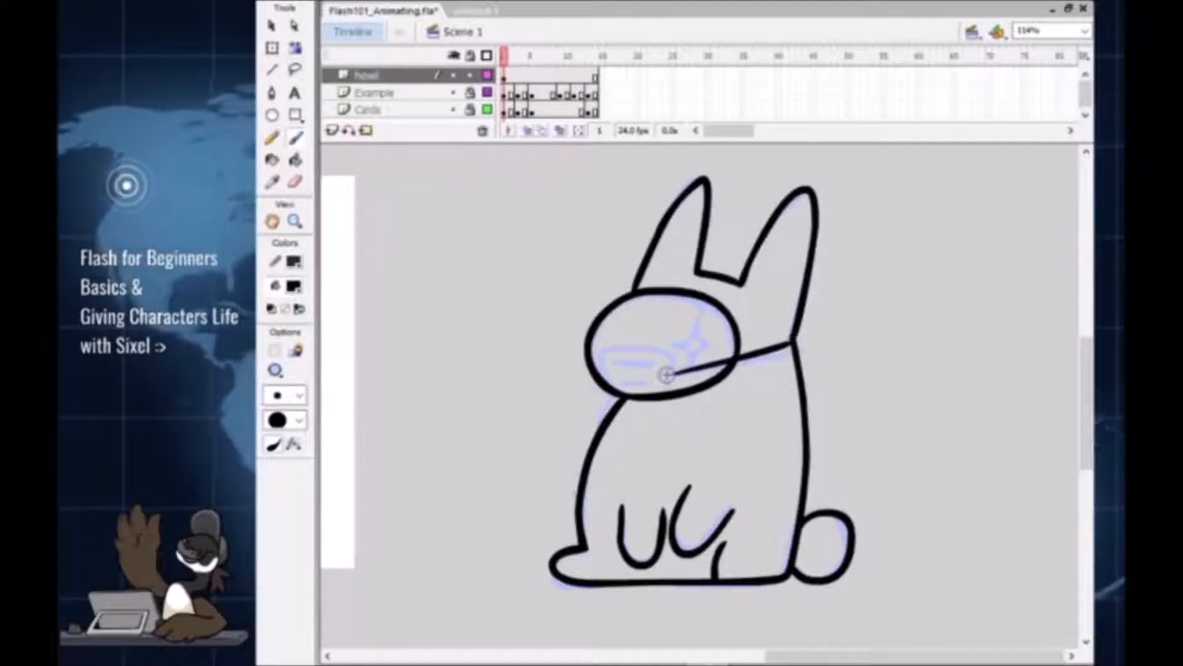
key(ctrl+z)
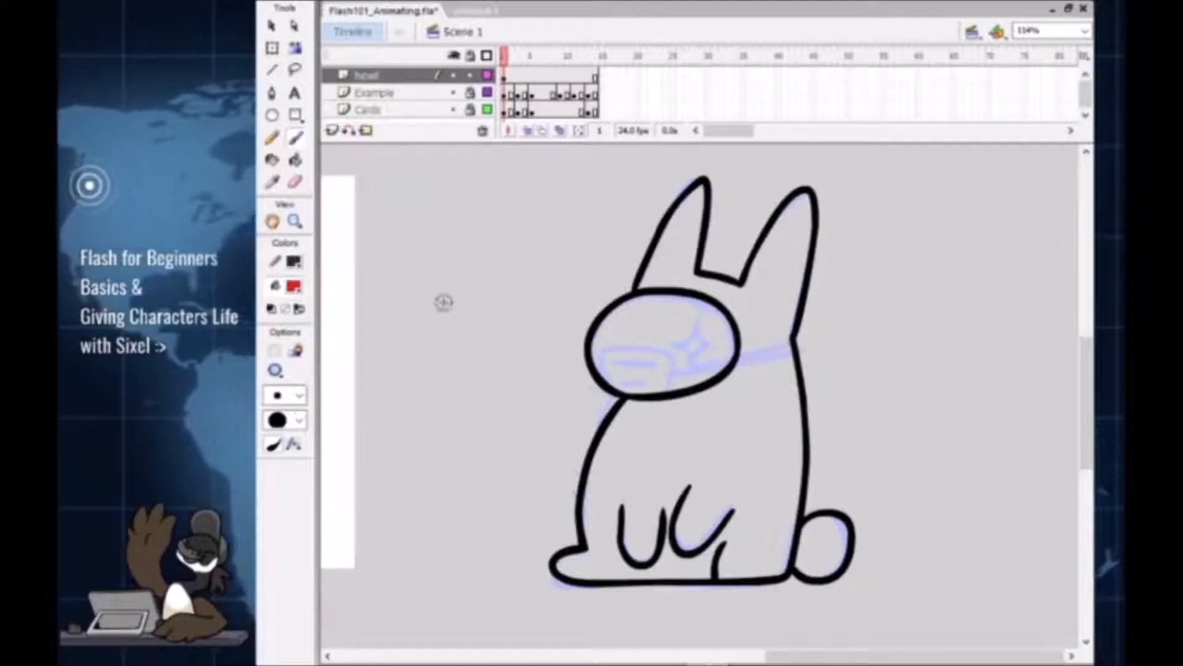
Step: Trace the two mask strap lines in red with the Brush tool, from the mask's rear edge to the back outline
drag(672, 373, 791, 340)
key(ctrl+z)
key(z)
drag(676, 372, 792, 340)
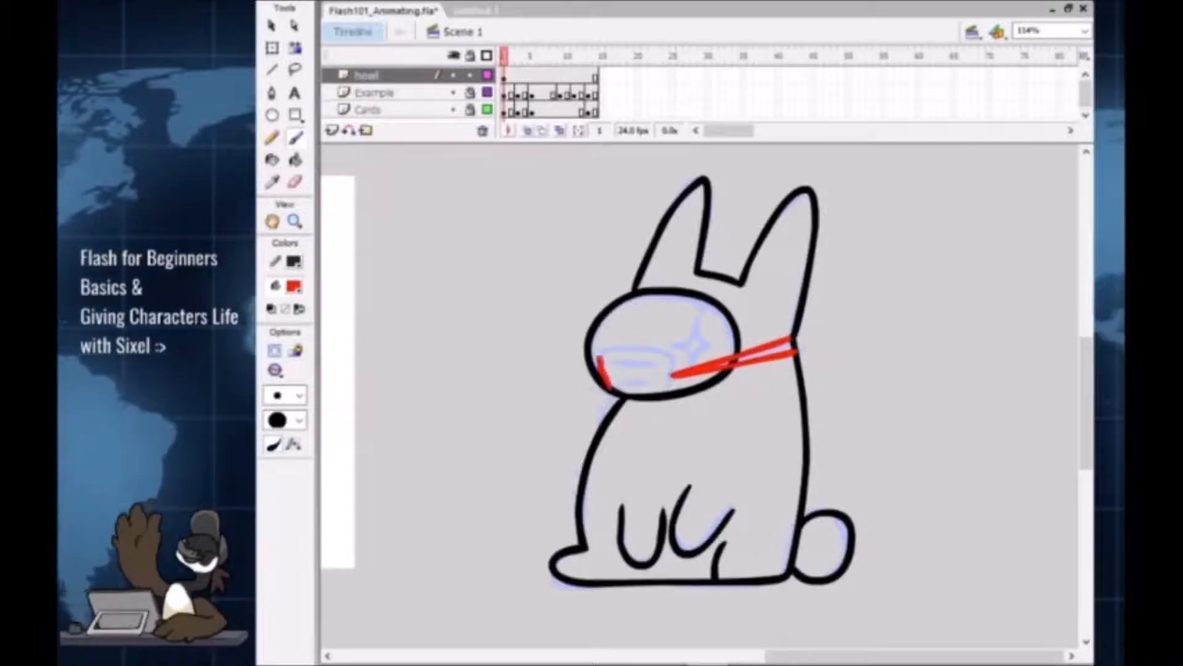
Step: Trace the mask's outline on the face in red, undoing the flat top edge and redrawing it as a curve
drag(600, 357, 662, 349)
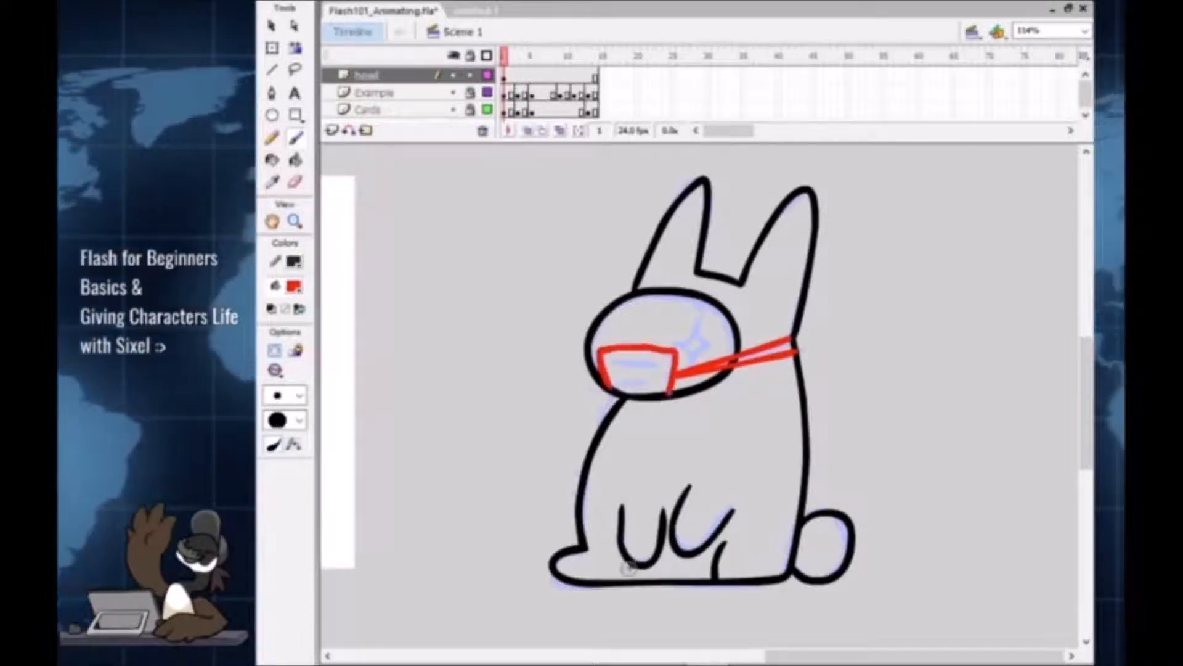
key(ctrl+z)
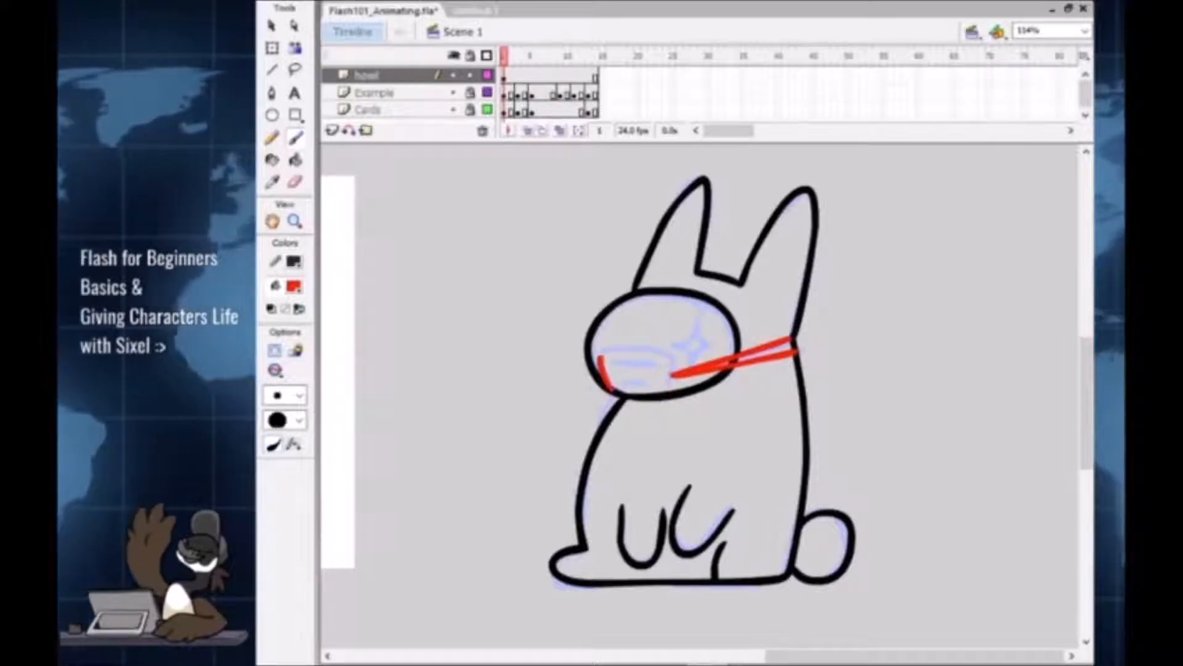
drag(601, 357, 670, 358)
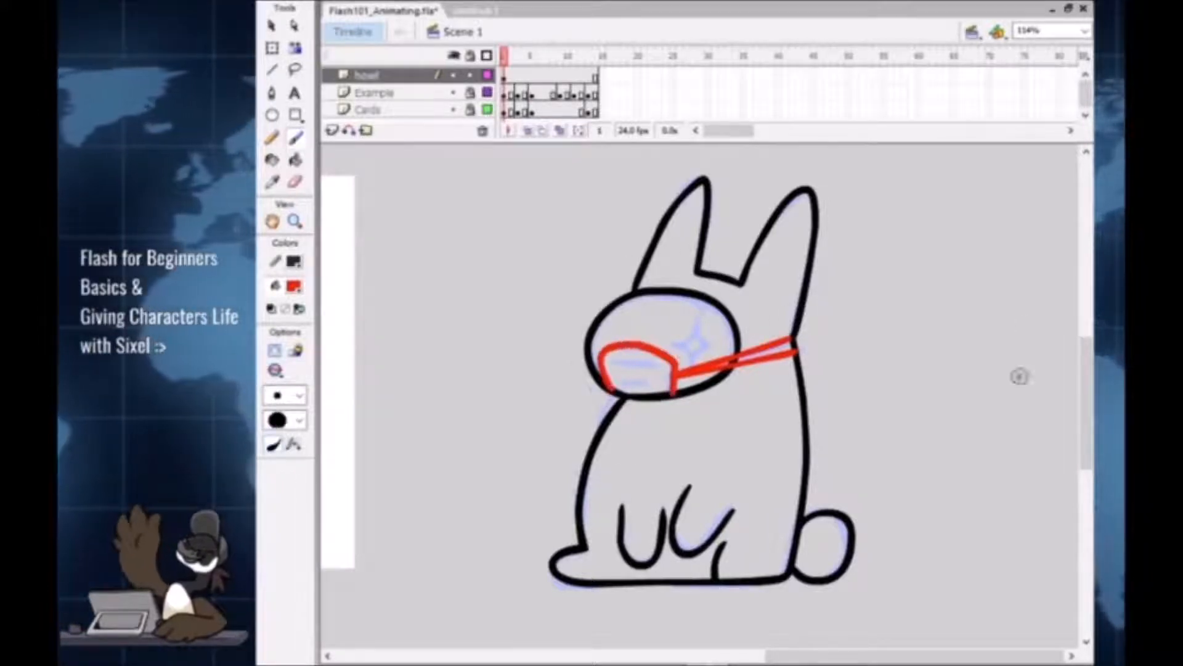
Step: Check the mask lines' anchor points with the Subselection tool and recolour the red mask and strap lines black
key(v)
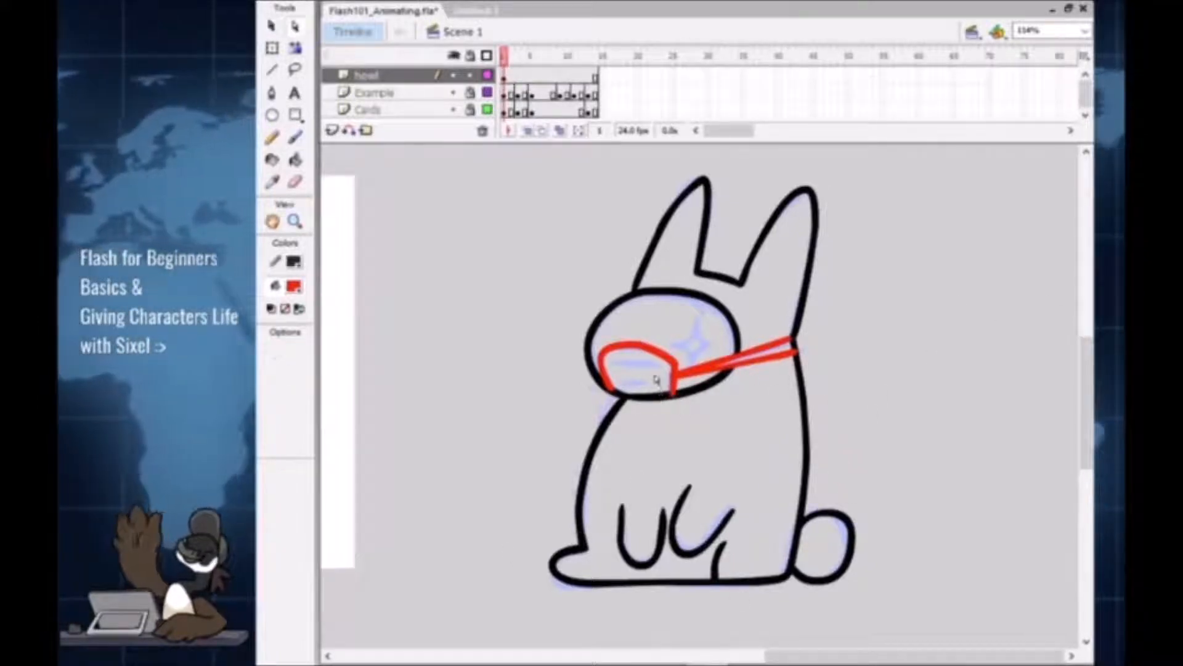
click(673, 393)
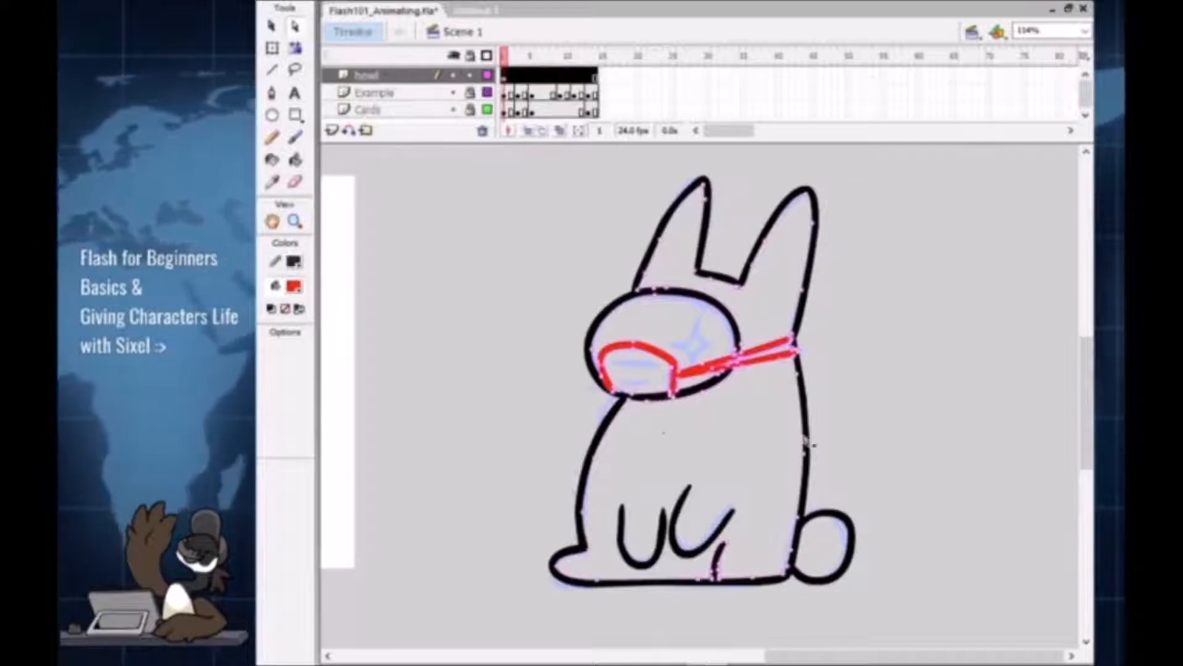
click(792, 453)
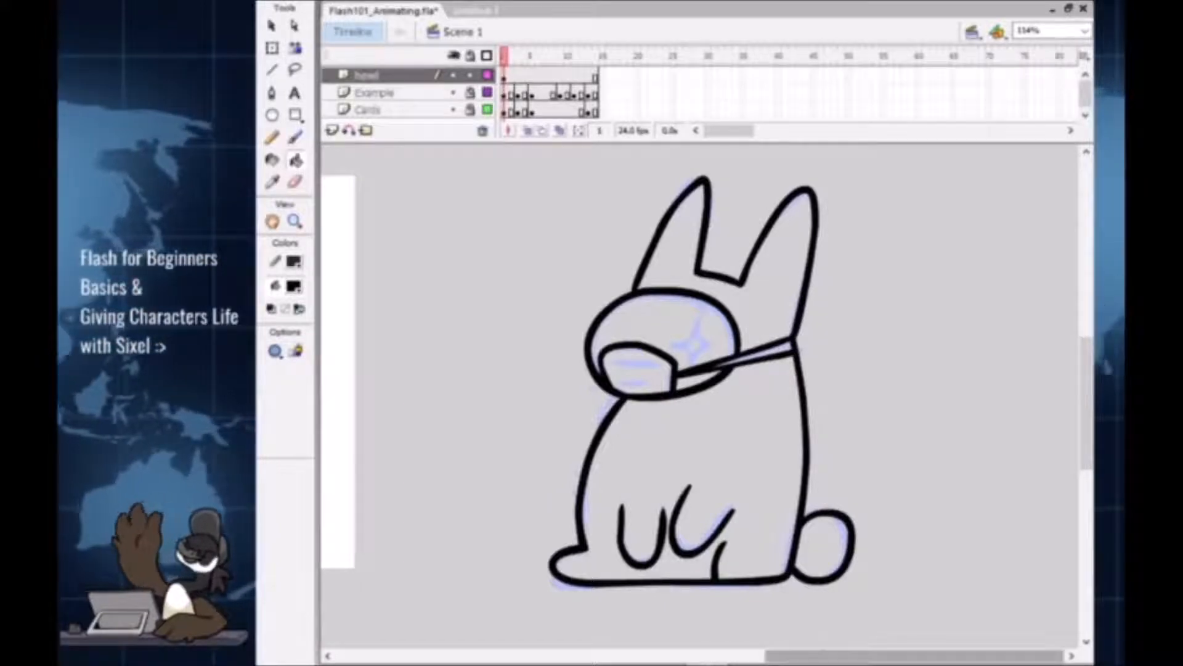
click(296, 137)
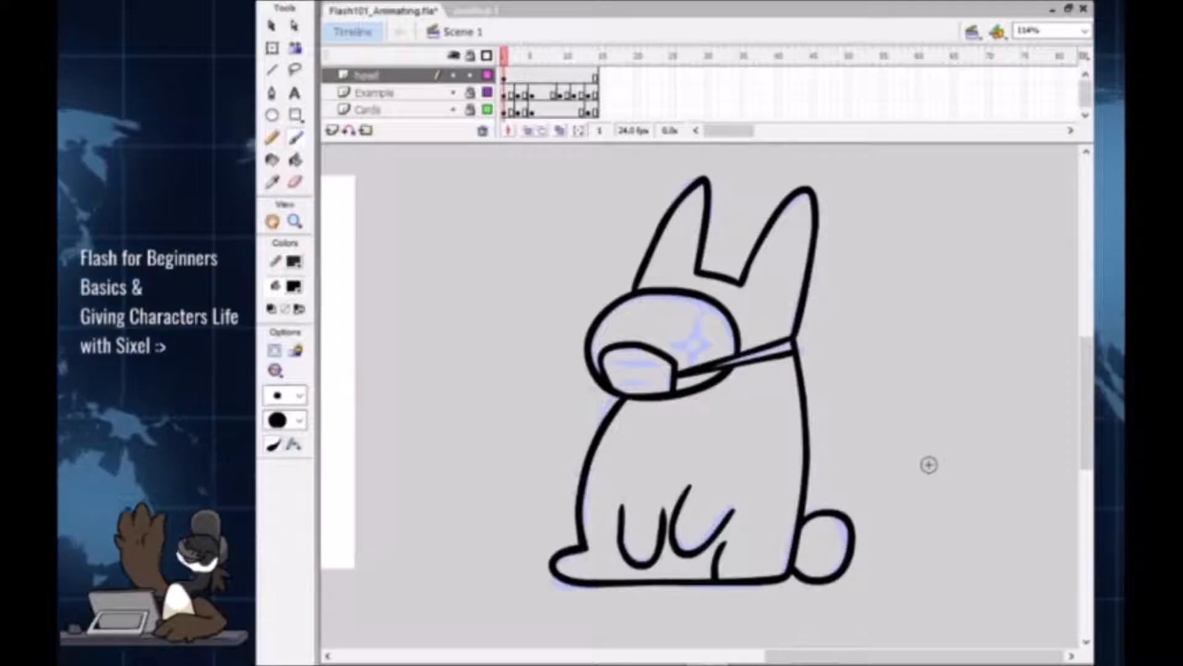
Step: Go to frame 3 of the top layer and enlarge the timeline area slightly
scroll(862, 360, down, 1)
scroll(862, 360, up, 1)
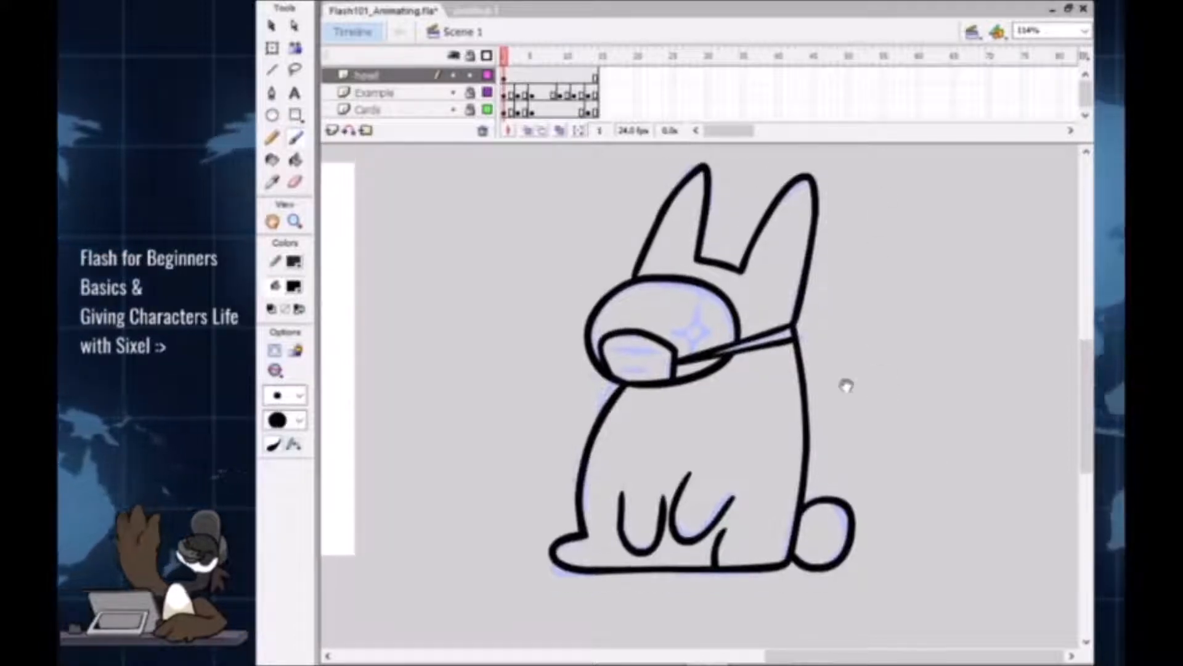
drag(610, 628, 760, 628)
drag(575, 574, 727, 578)
key(z)
alt+click(706, 539)
drag(759, 501, 758, 548)
drag(438, 199, 1017, 509)
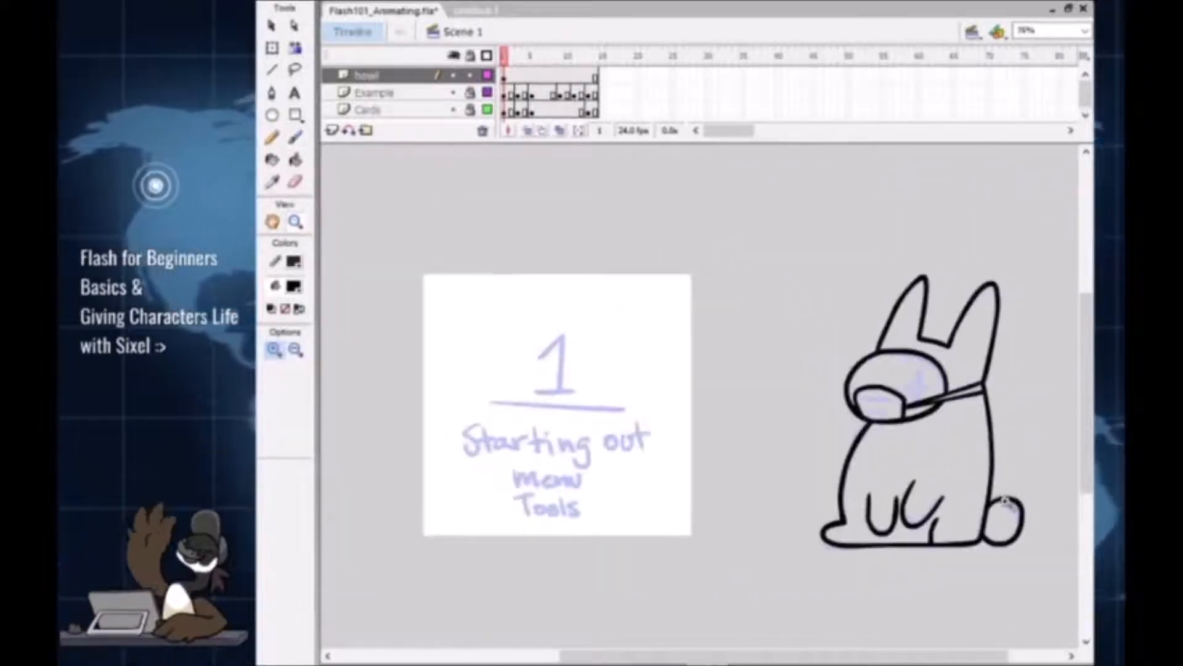
key(v)
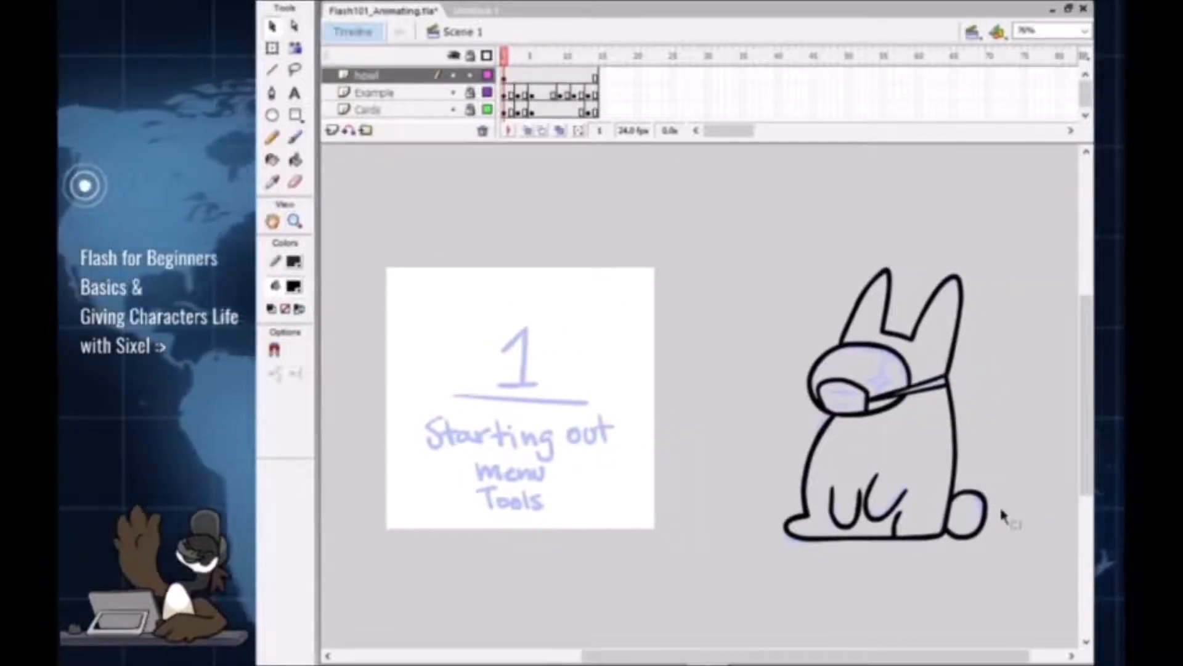
click(518, 72)
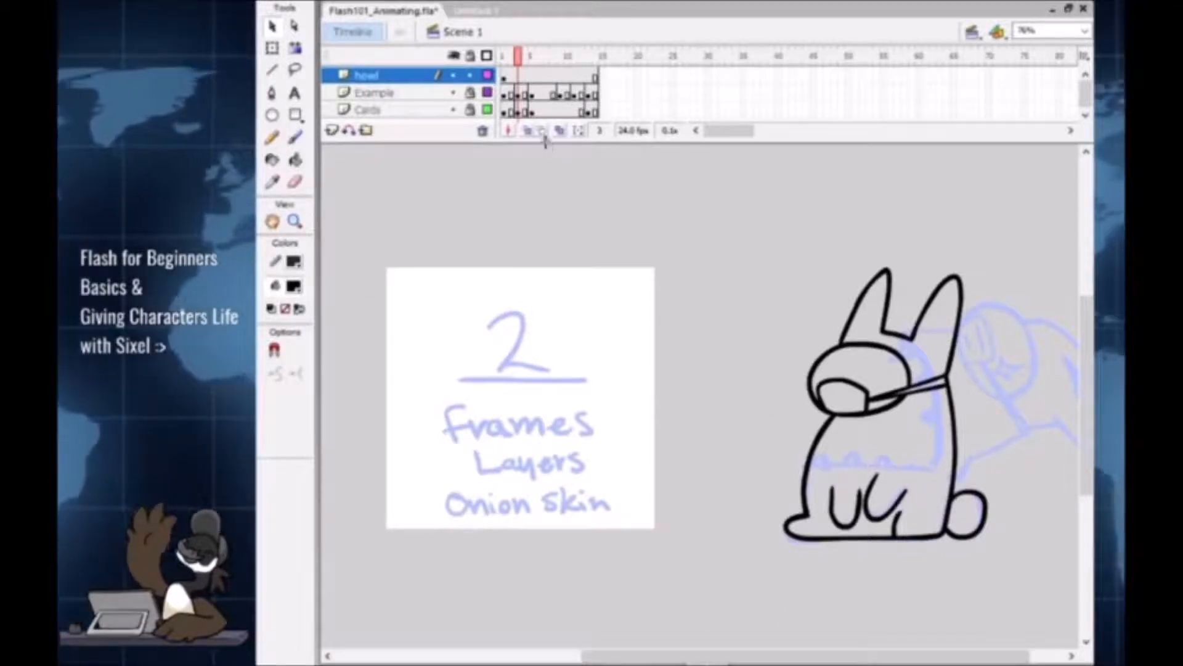
drag(549, 149, 569, 167)
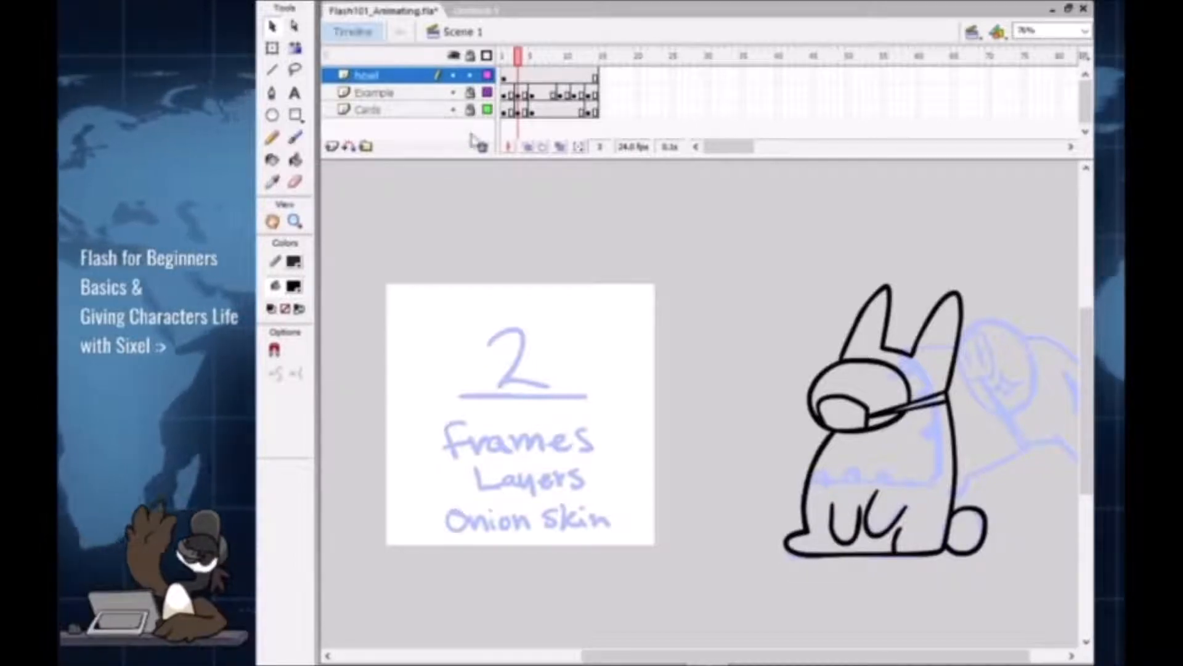
Step: Hide the Cards layer and show it again
click(425, 111)
click(454, 110)
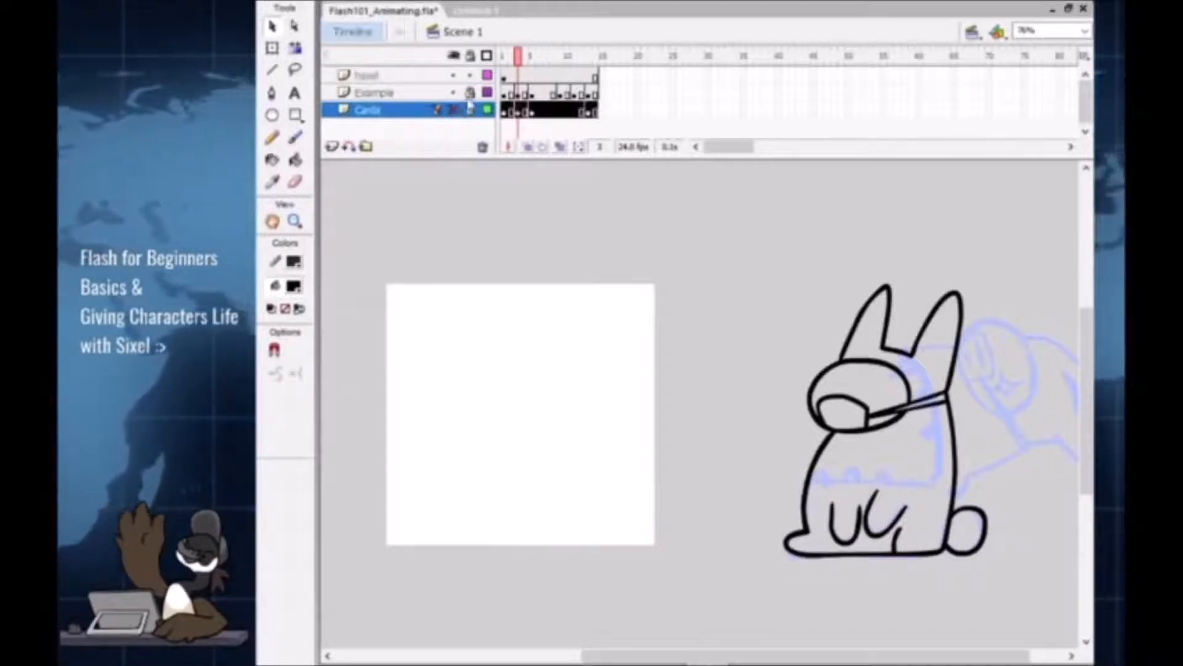
click(455, 111)
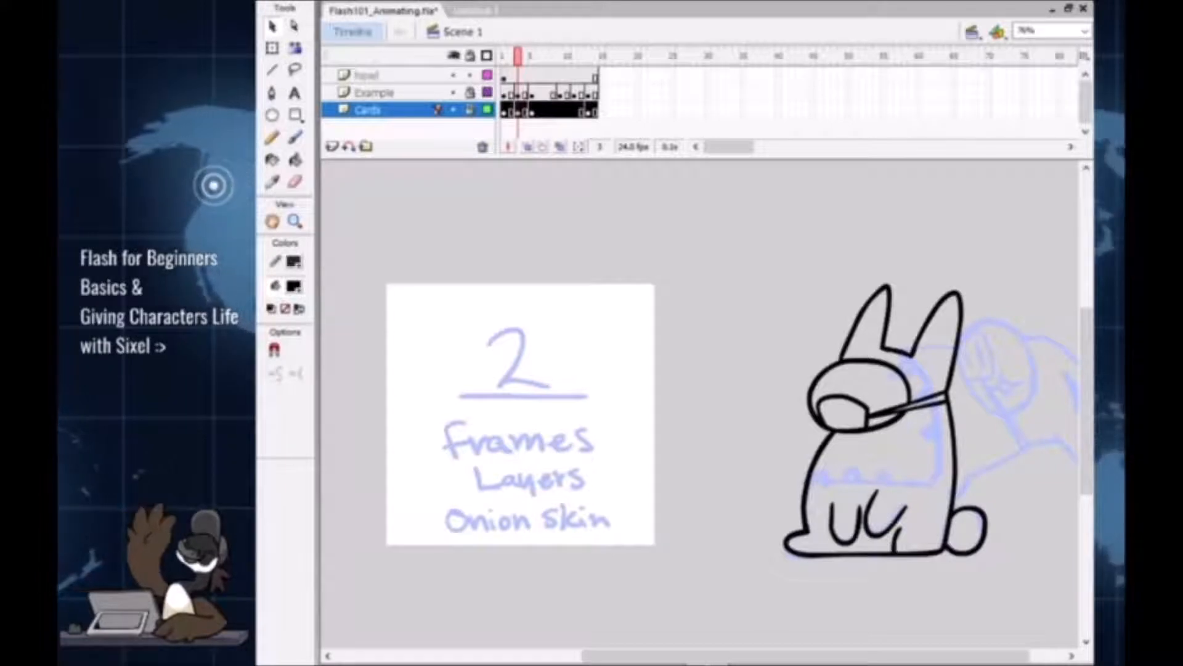
Step: Unlock the Example and Cards layers
click(885, 450)
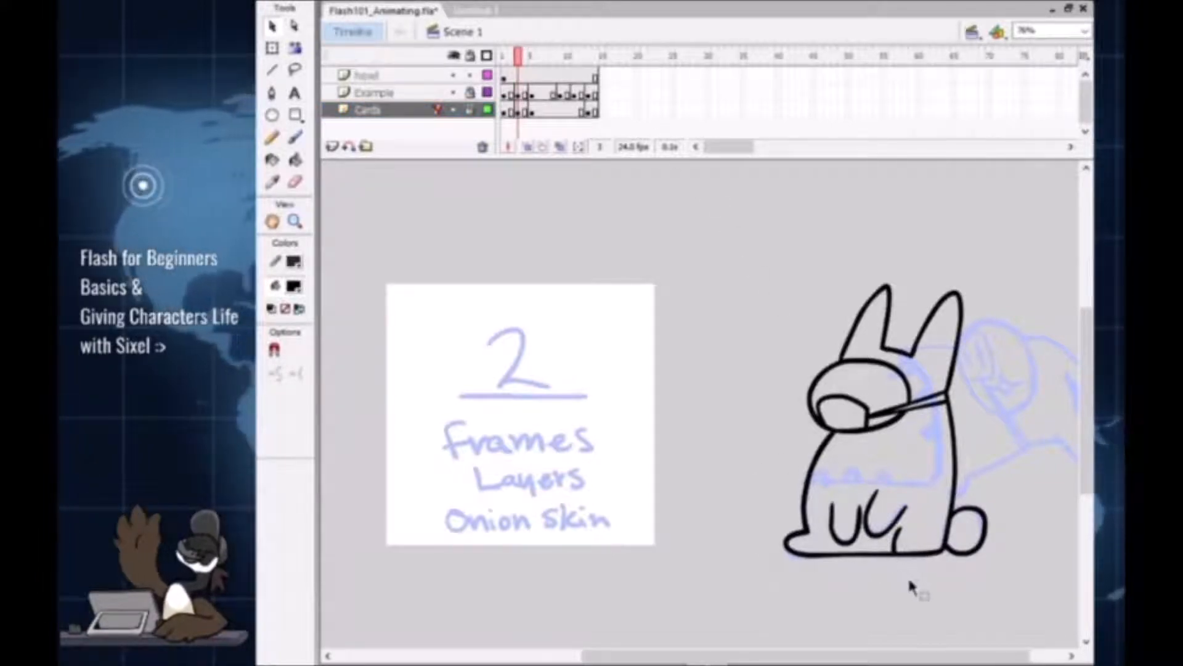
drag(470, 93, 471, 111)
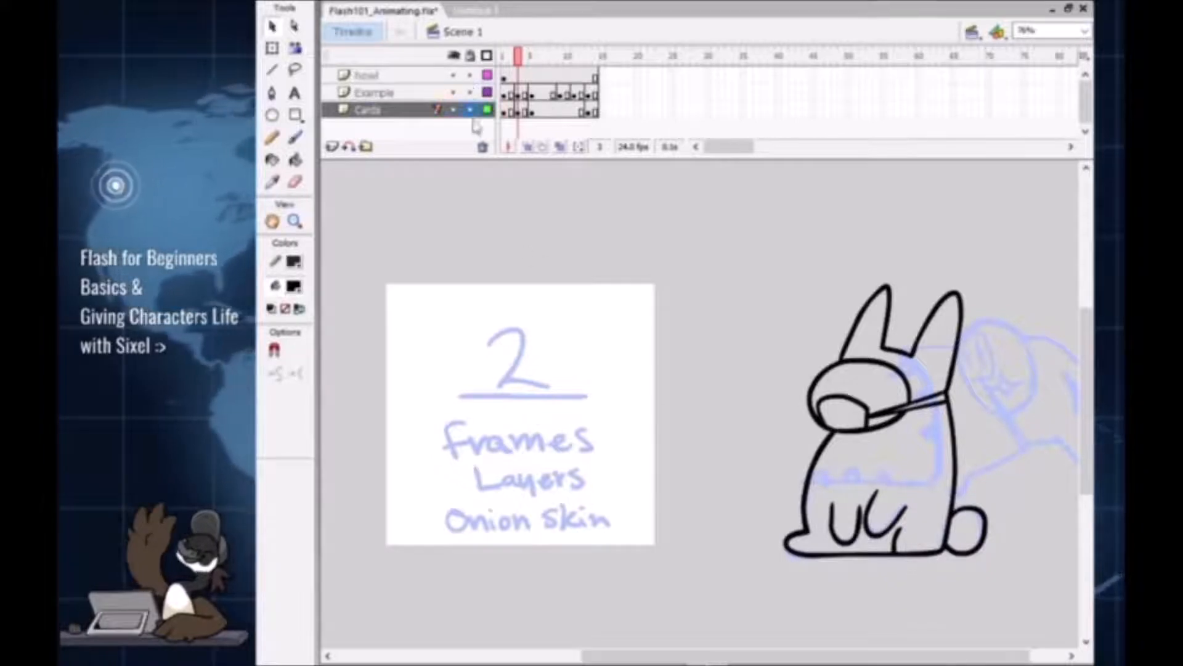
click(762, 542)
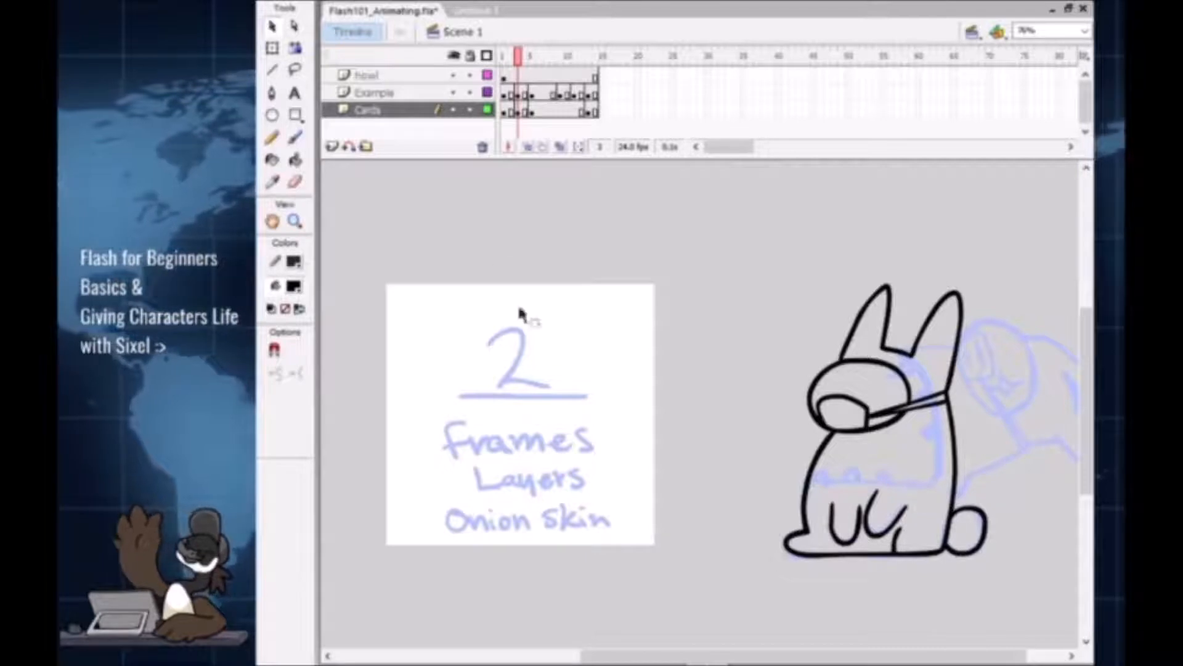
Step: Select the Example layer's sketch and the top layer's line art in turn, and lock the Example and Cards layers again
click(931, 484)
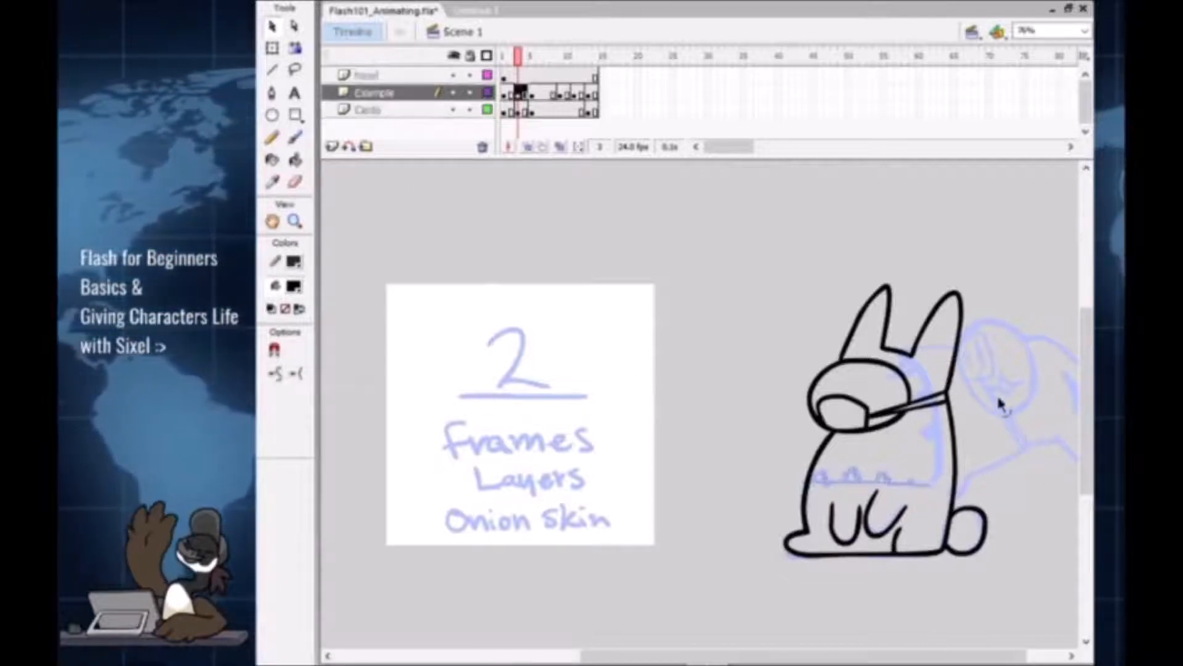
click(961, 302)
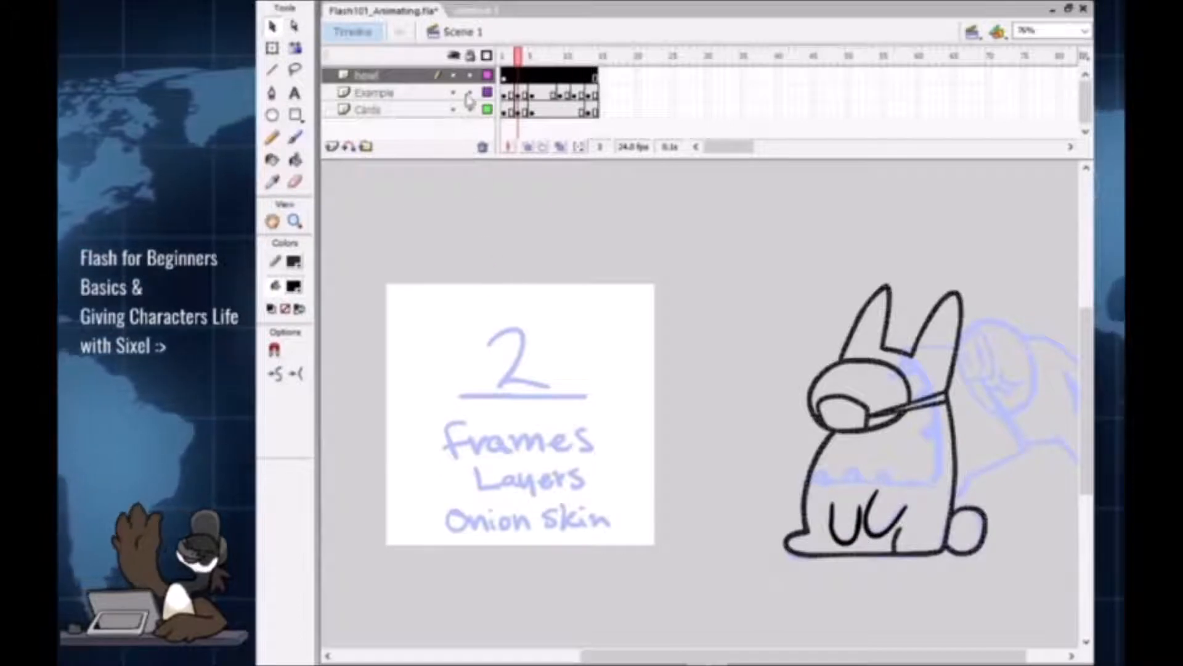
click(770, 603)
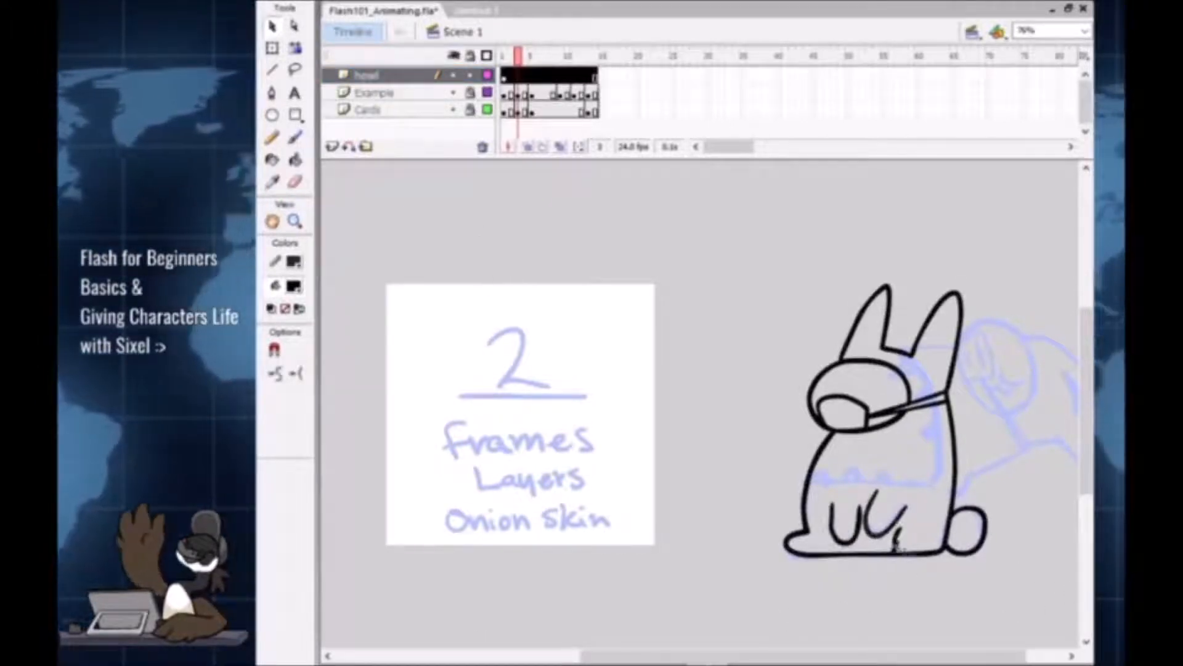
click(873, 594)
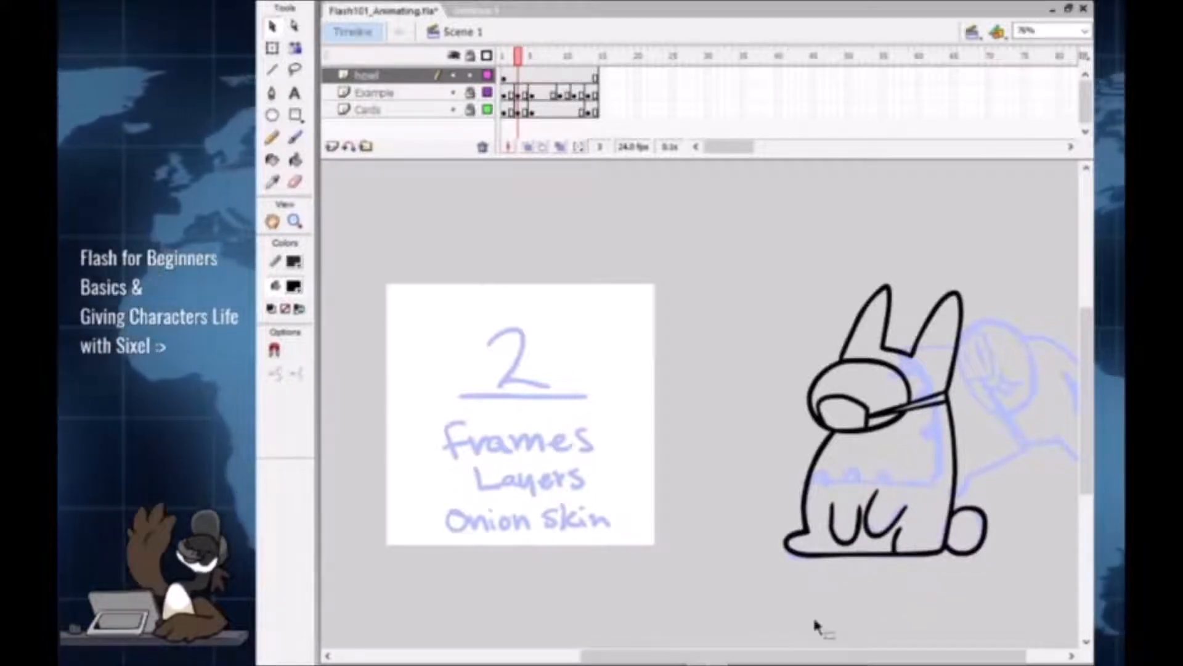
Step: Step the playhead between frames 1, 2 and 3 to examine how the content changes from frame to frame
click(519, 75)
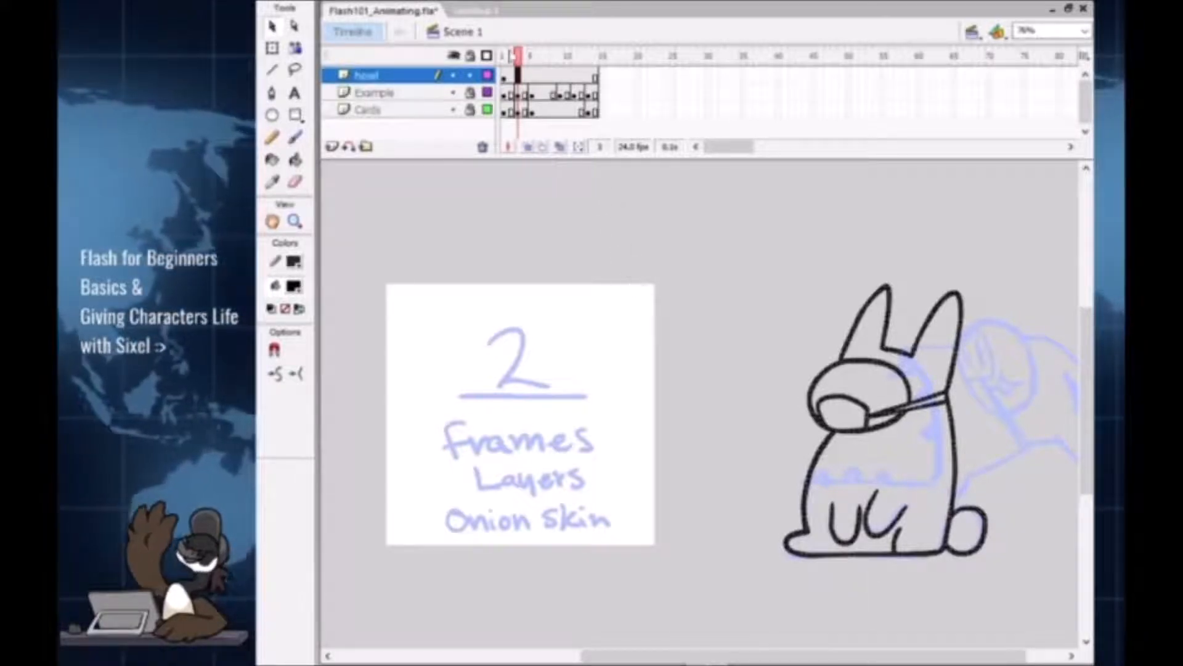
click(511, 56)
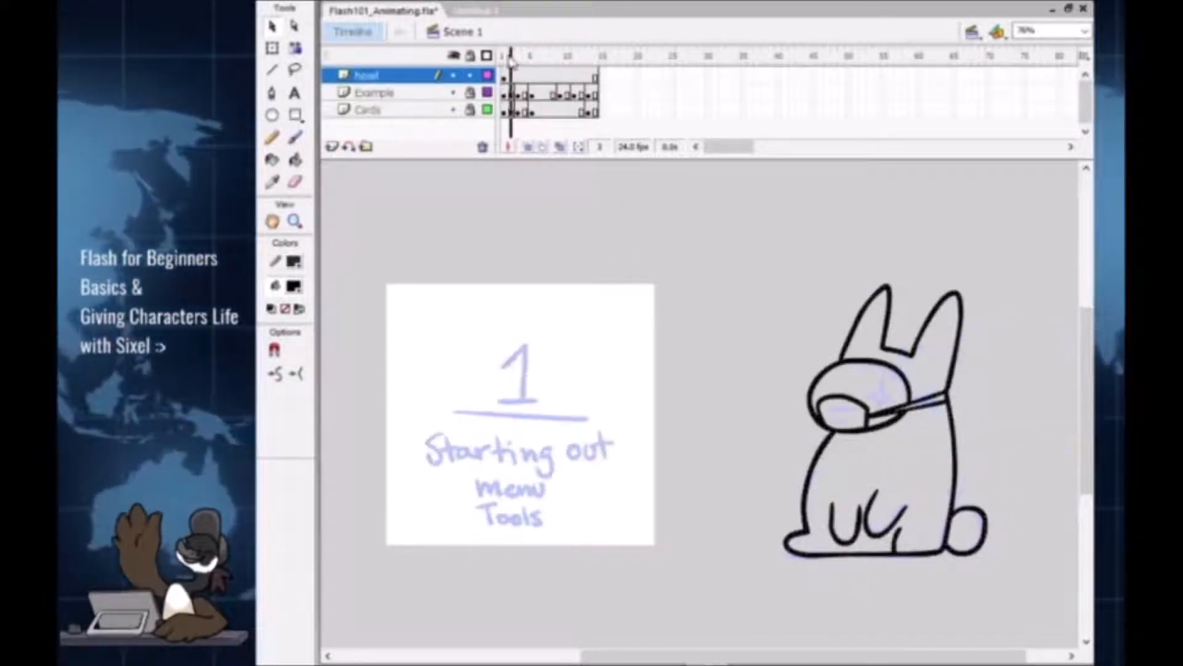
drag(511, 56, 512, 56)
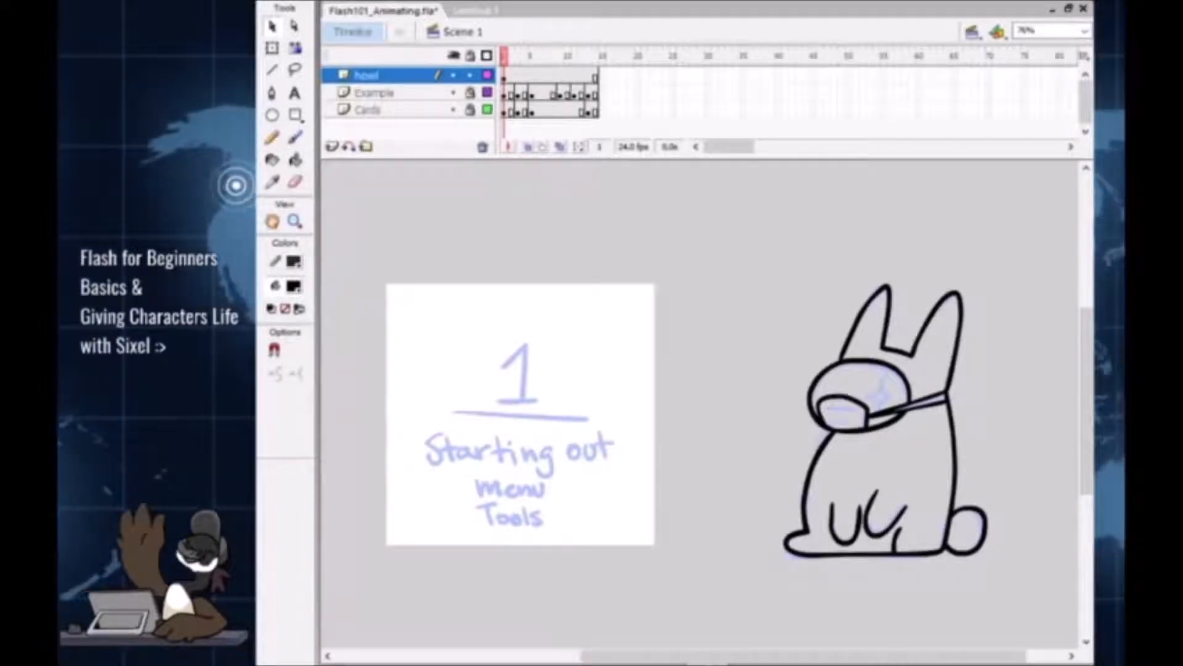
click(511, 57)
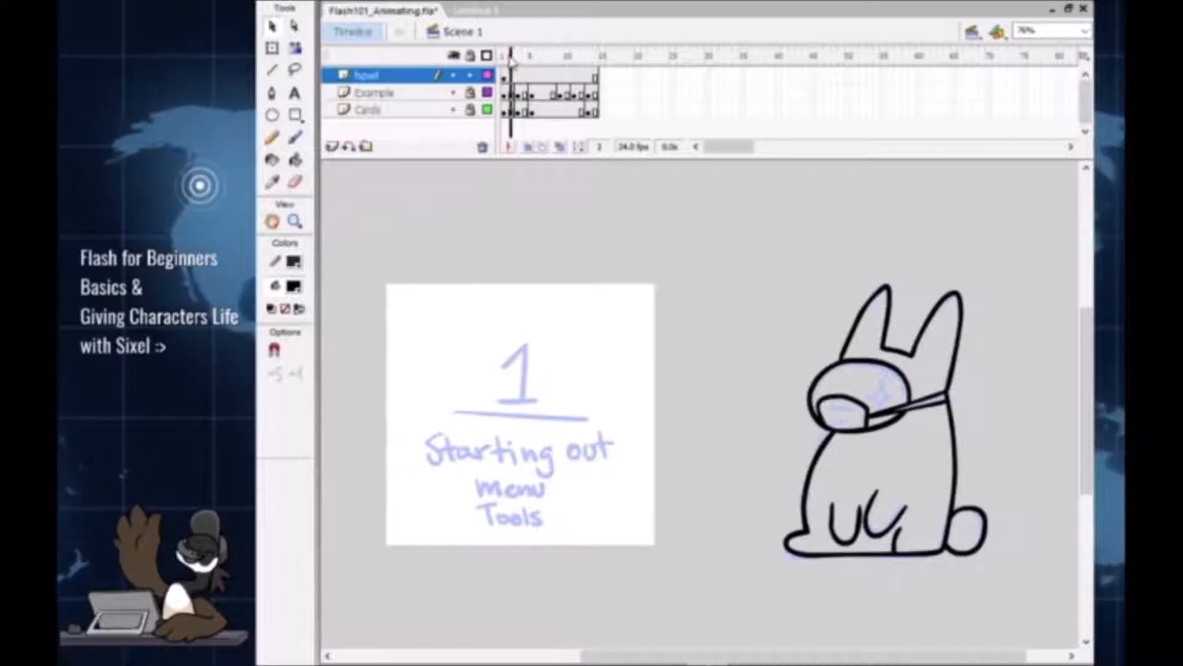
click(518, 57)
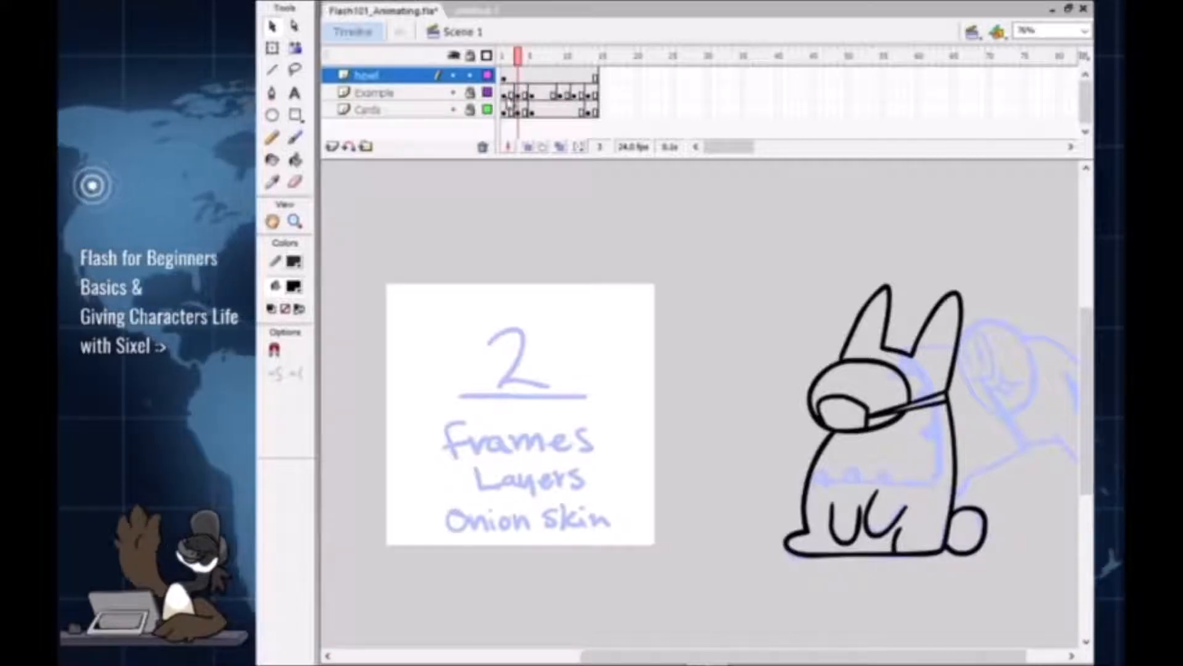
Step: Unlock the Example layer and brush a square around a filled dot, with a hollow circle beside it, at the card's upper-right corner
click(295, 137)
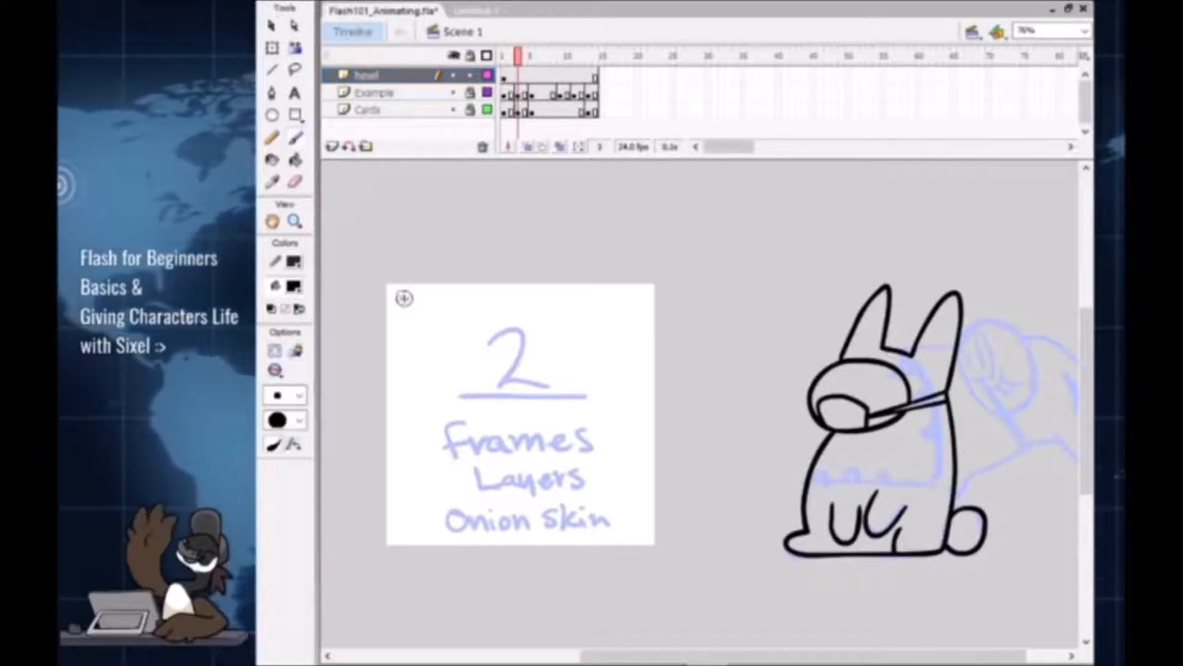
click(470, 92)
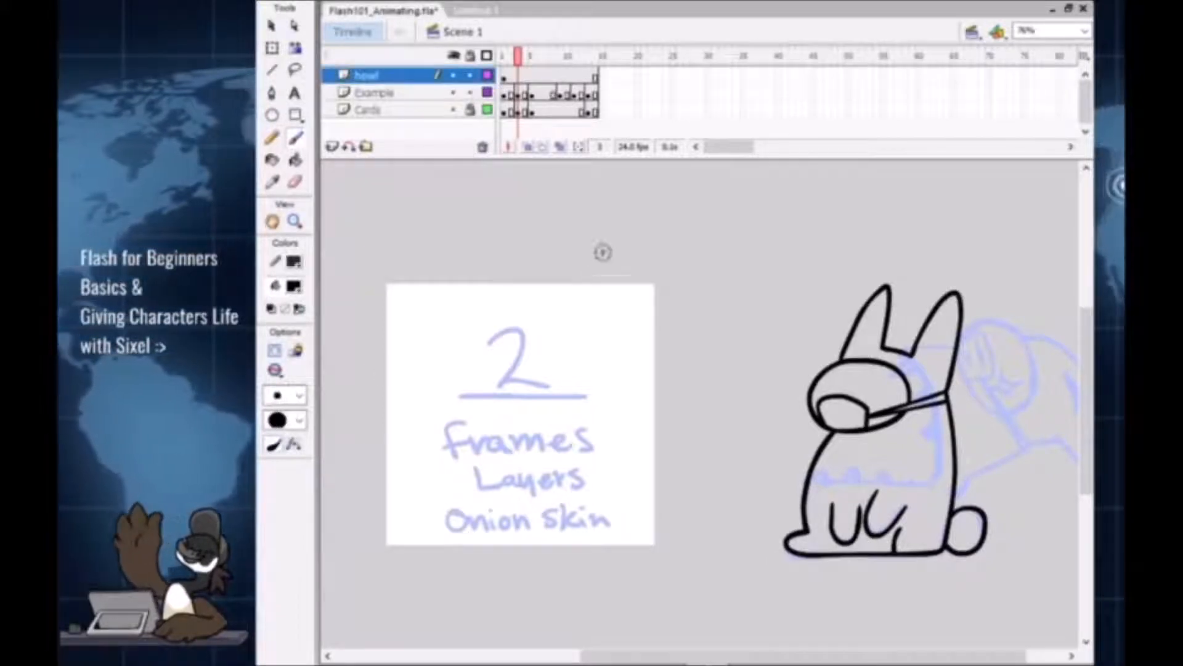
mouse_move(607, 276)
mouse_down()
mouse_move(610, 333)
mouse_move(624, 309)
mouse_up()
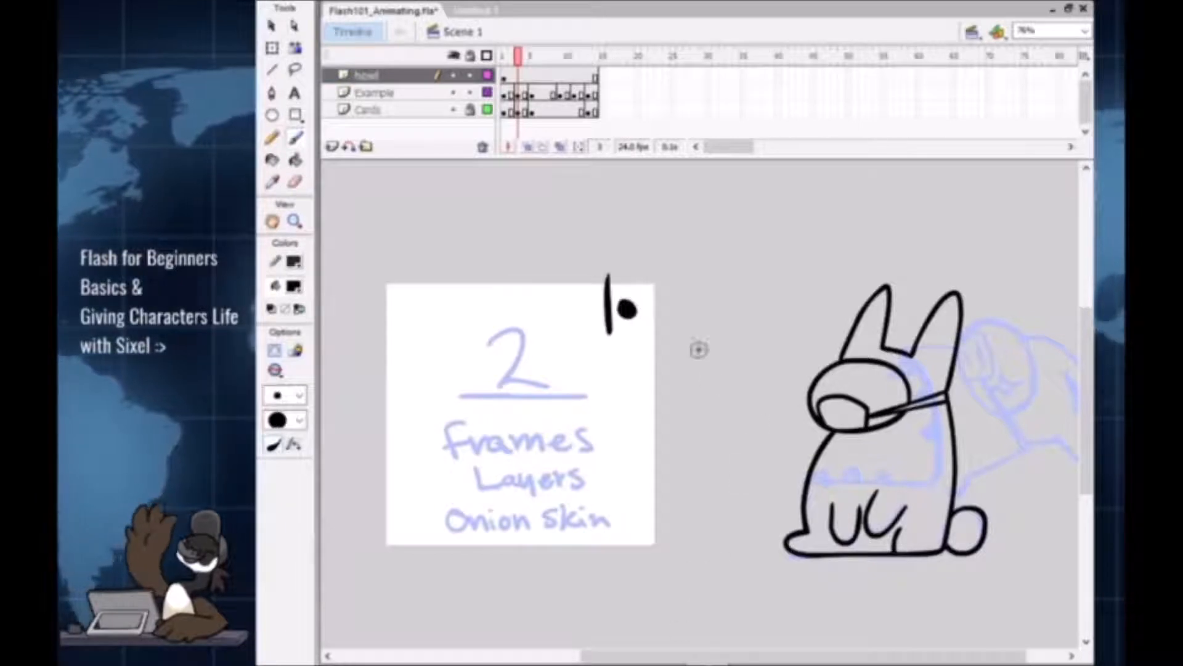
drag(607, 275, 674, 278)
drag(583, 335, 685, 336)
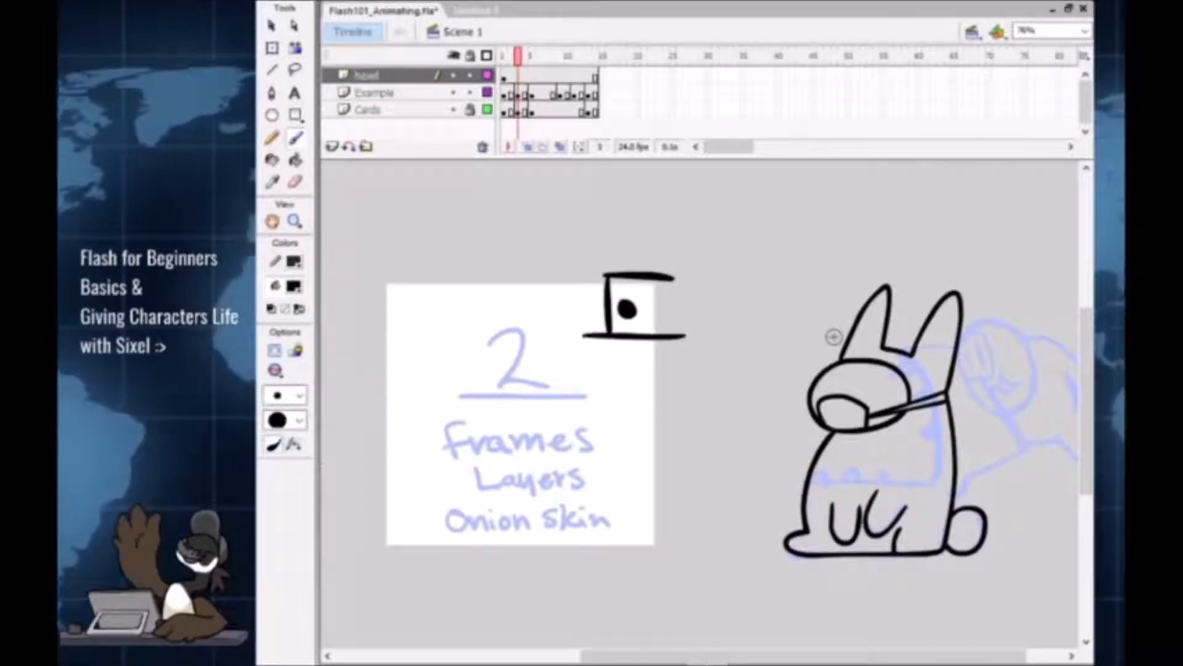
mouse_move(670, 269)
mouse_down()
mouse_move(672, 347)
mouse_move(696, 296)
mouse_move(688, 308)
mouse_up()
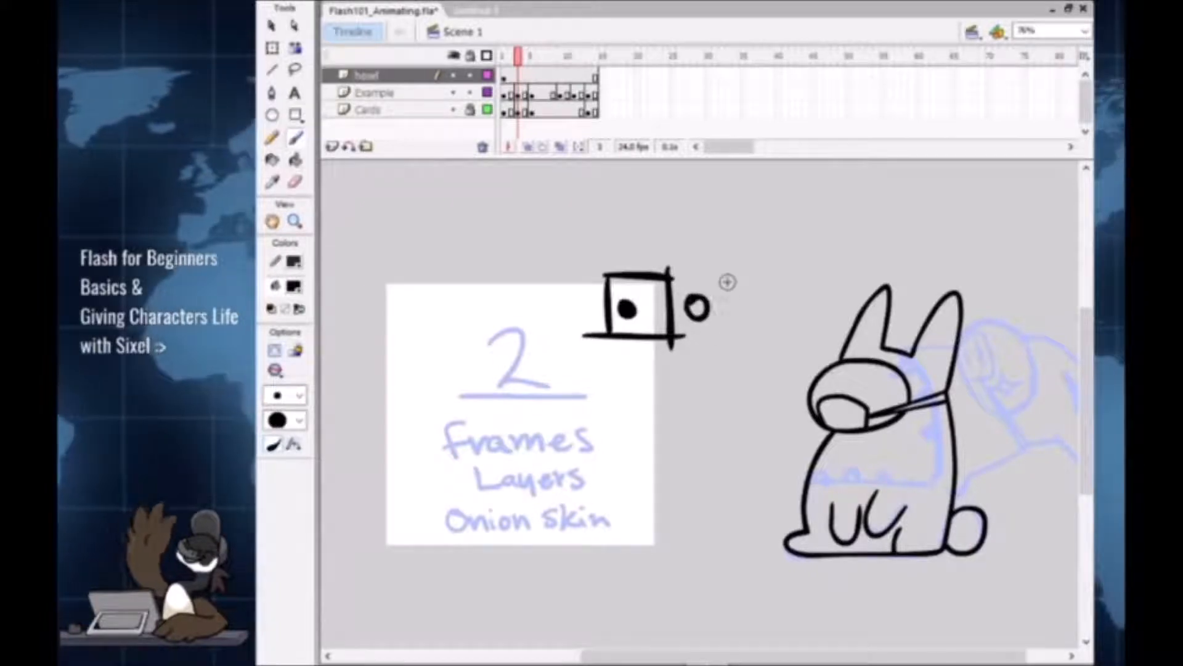
Step: Try a blank keyframe at frame 3 of the top layer, compare it with frame 2, and clear it again
click(521, 75)
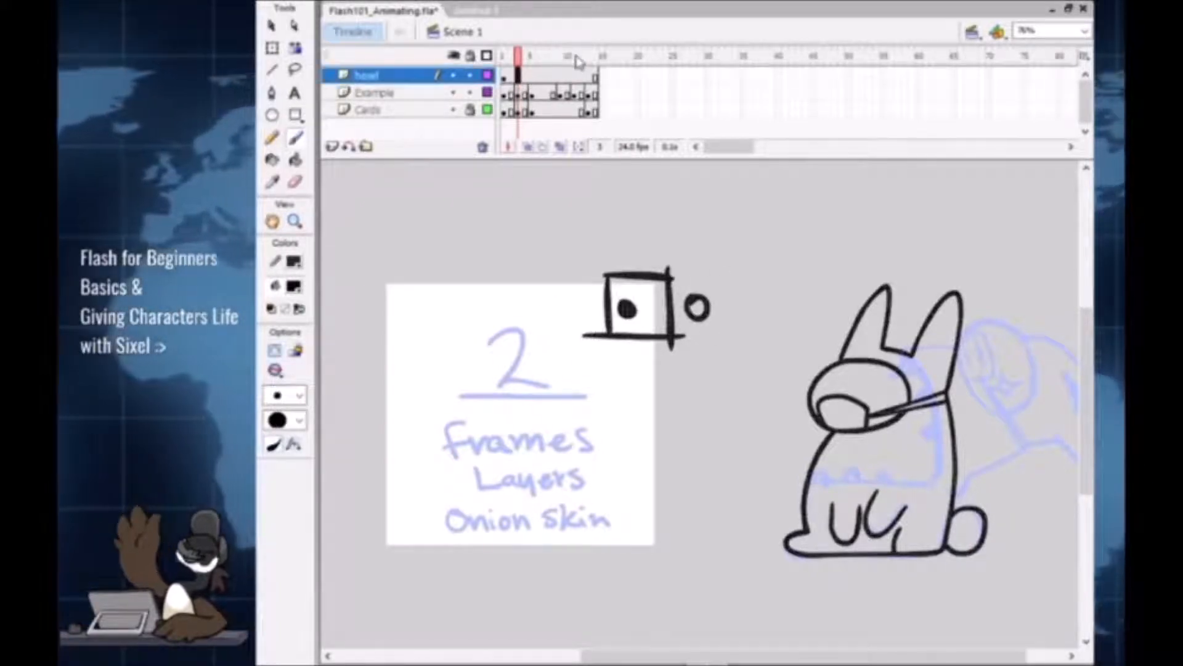
key(F7)
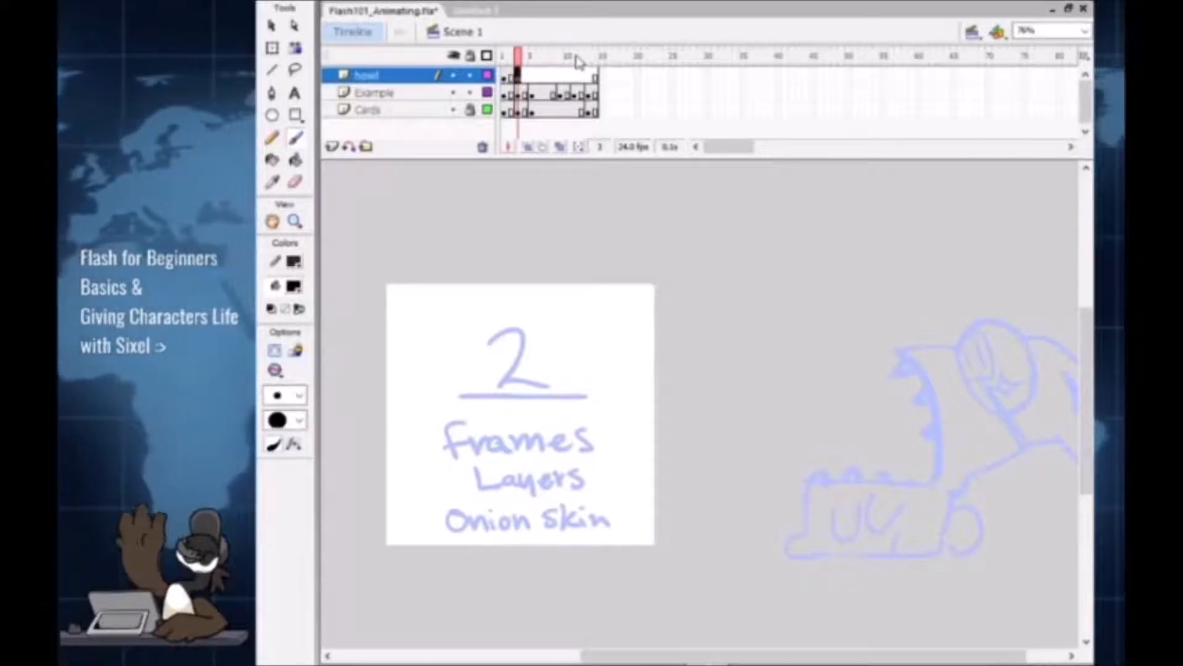
key(ctrl+z)
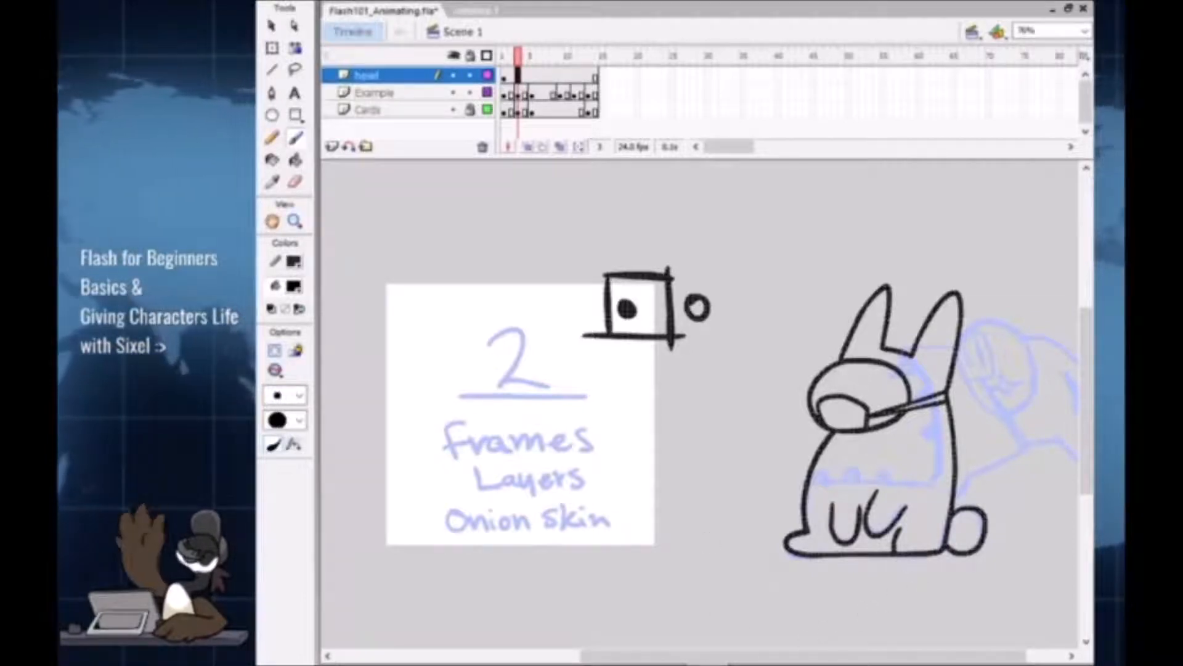
key(F7)
click(514, 58)
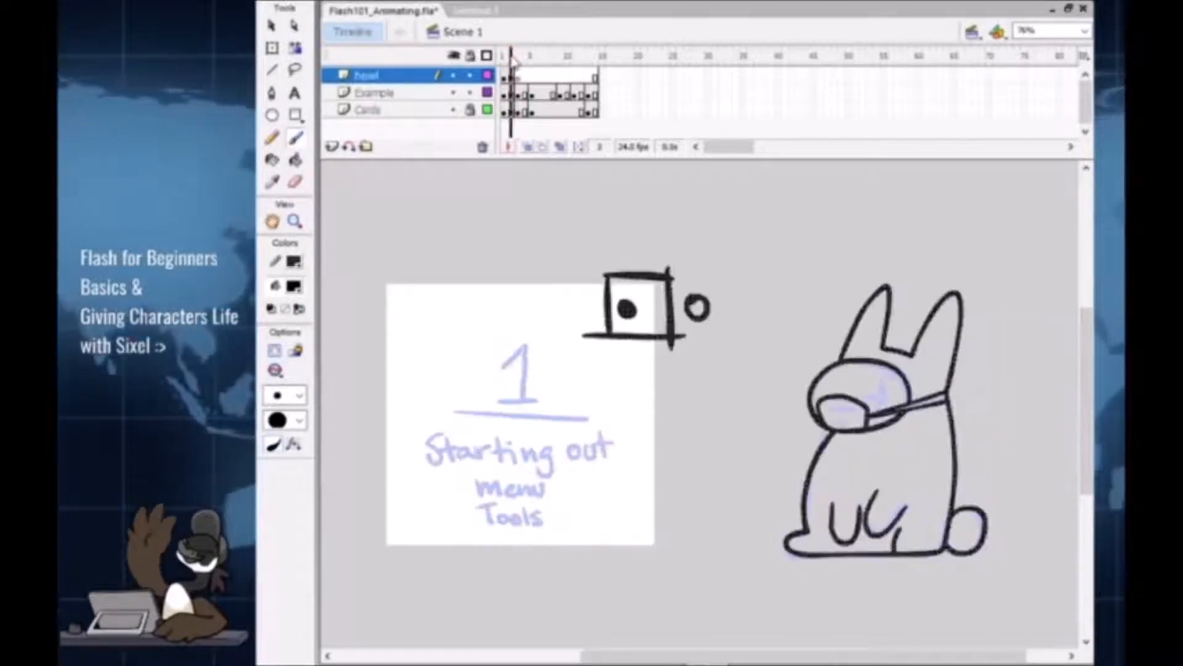
click(518, 55)
click(519, 77)
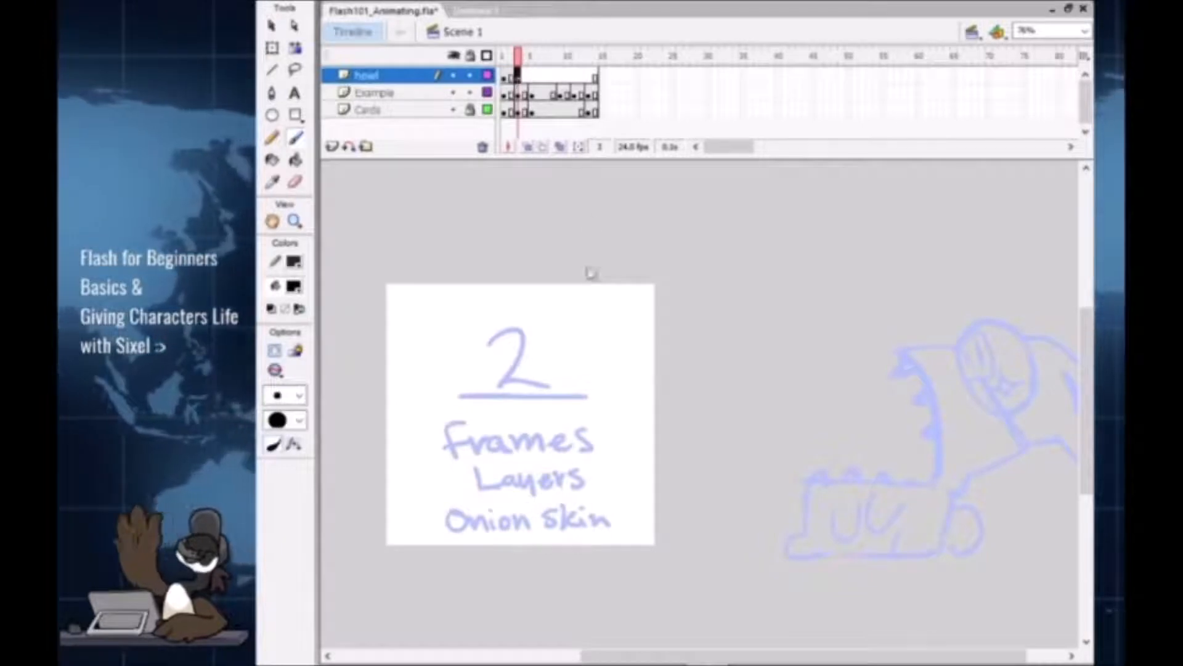
key(shift+F6)
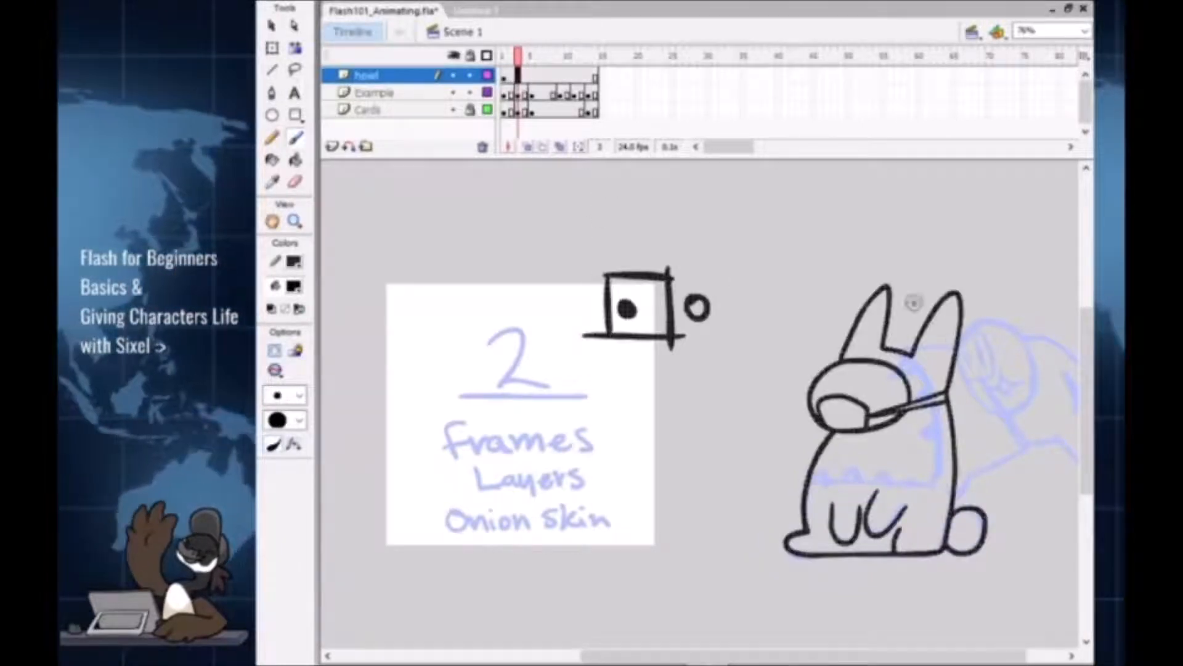
Step: Lasso the brushed square, dot and circle beside the card and delete them
key(l)
mouse_move(718, 250)
mouse_down()
mouse_move(575, 238)
mouse_move(720, 254)
mouse_up()
key(Delete)
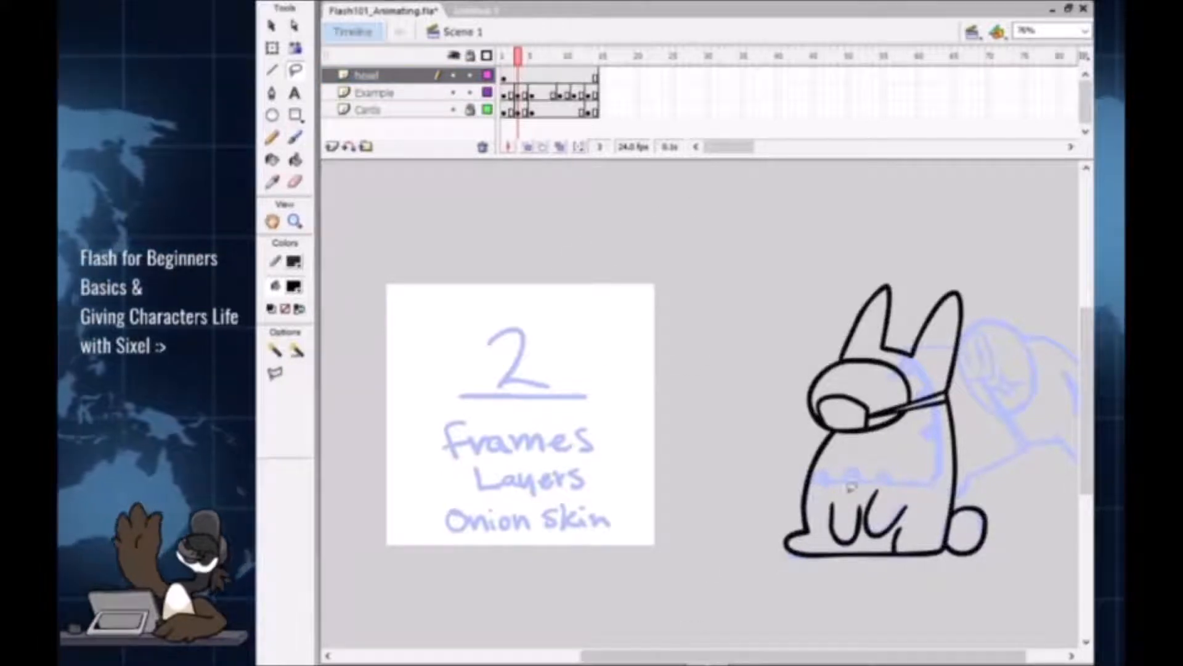
Step: Insert a keyframe at frame 3 of the top layer that duplicates the character line art from frame 1
click(505, 75)
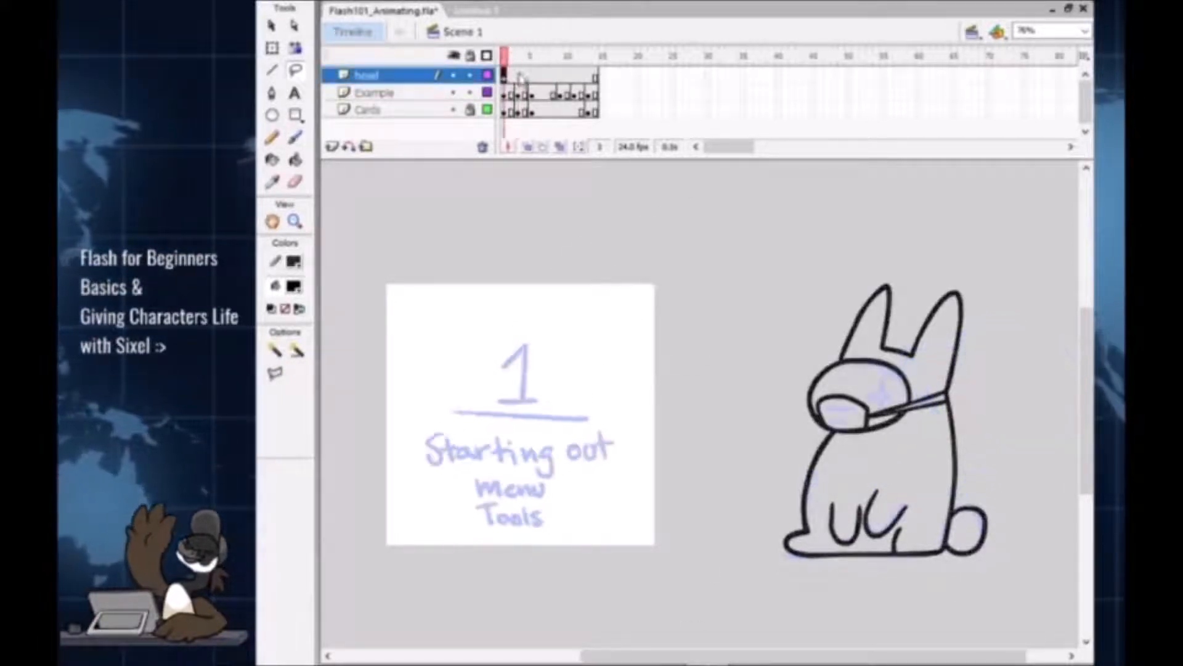
click(519, 76)
click(504, 75)
click(519, 75)
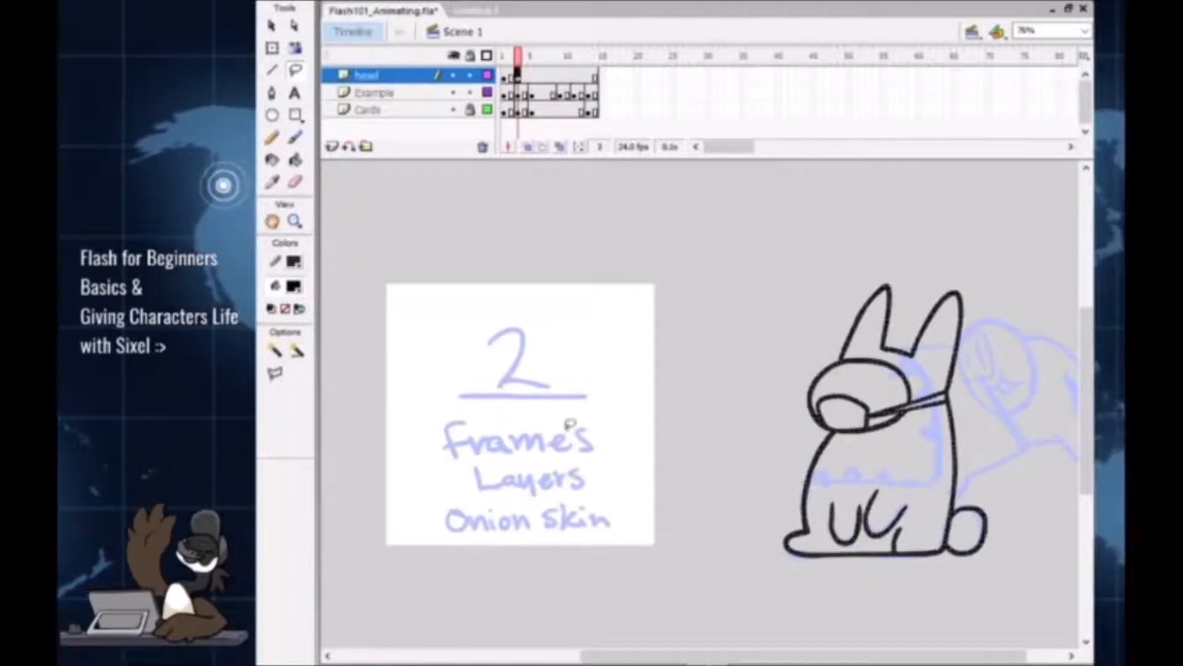
click(732, 506)
drag(749, 564, 733, 571)
mouse_move(779, 603)
mouse_down()
mouse_move(730, 601)
mouse_move(760, 604)
mouse_up()
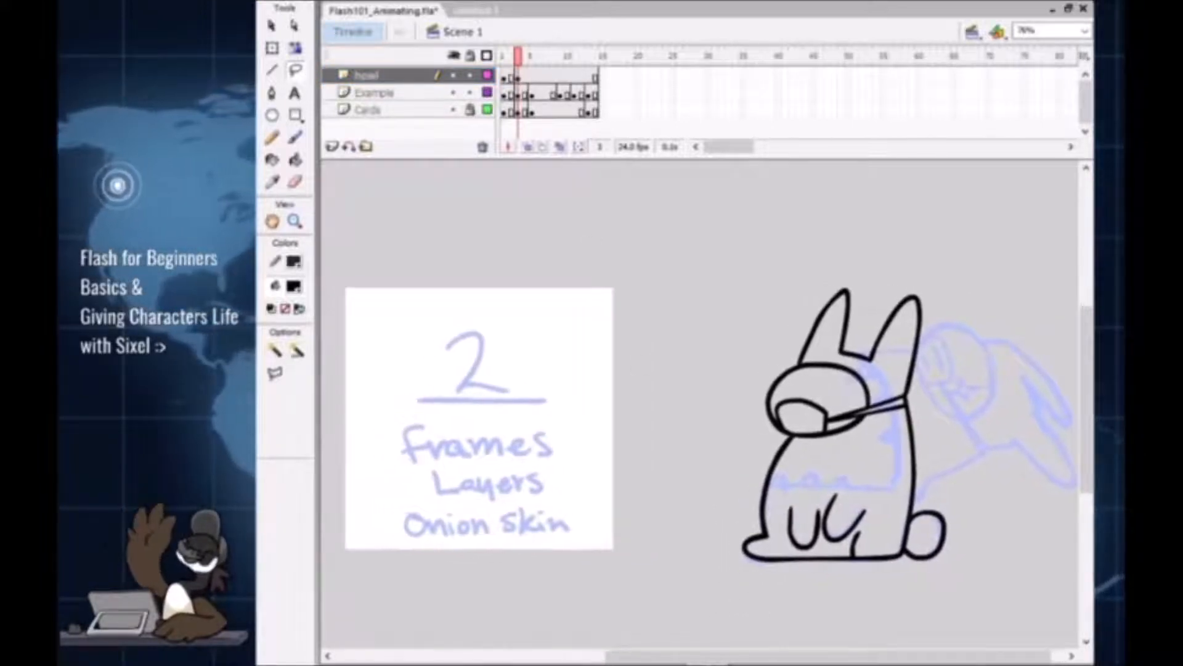
Step: Switch between frames 1 and 3 of the top layer to compare the two keyframes' drawings
click(519, 80)
click(505, 79)
click(518, 80)
click(505, 80)
click(519, 79)
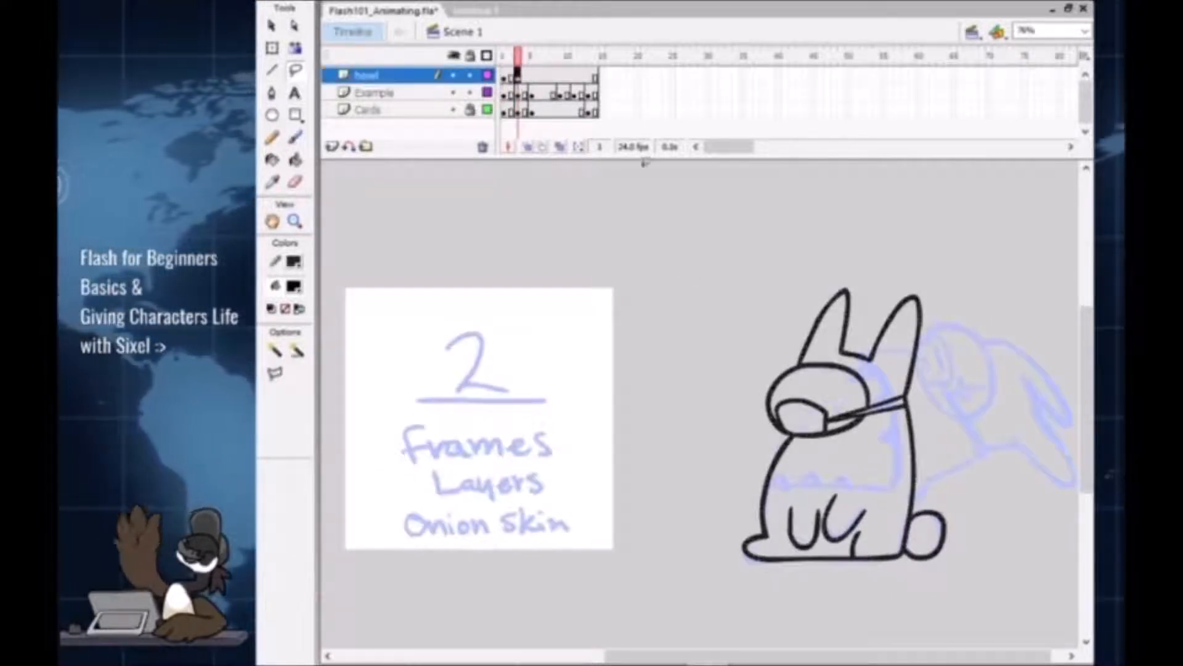
click(873, 622)
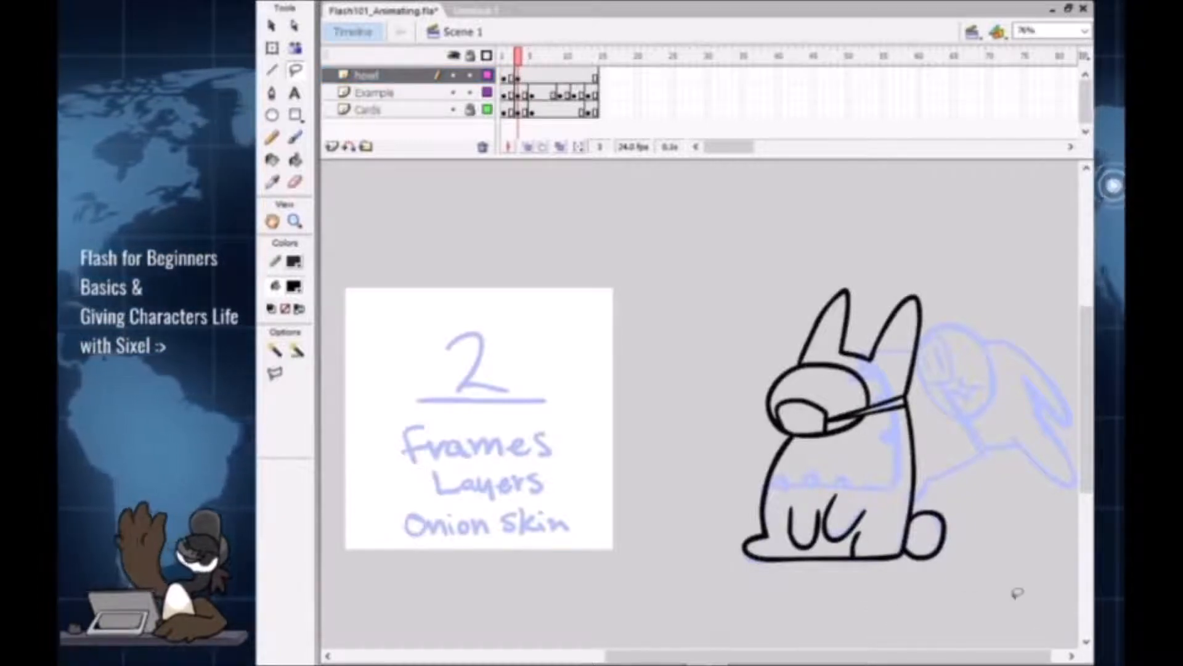
scroll(968, 456, right, 2)
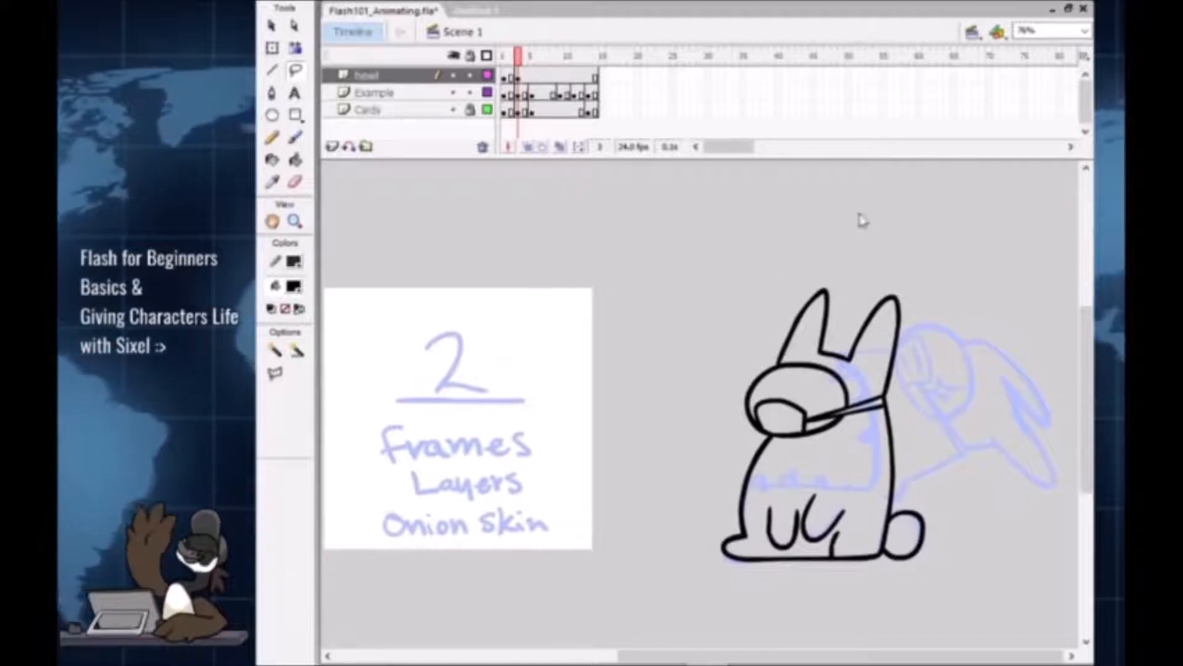
Step: Turn on onion skinning and select the character's upper body at frame 3 with the Lasso for Free Transform
click(544, 148)
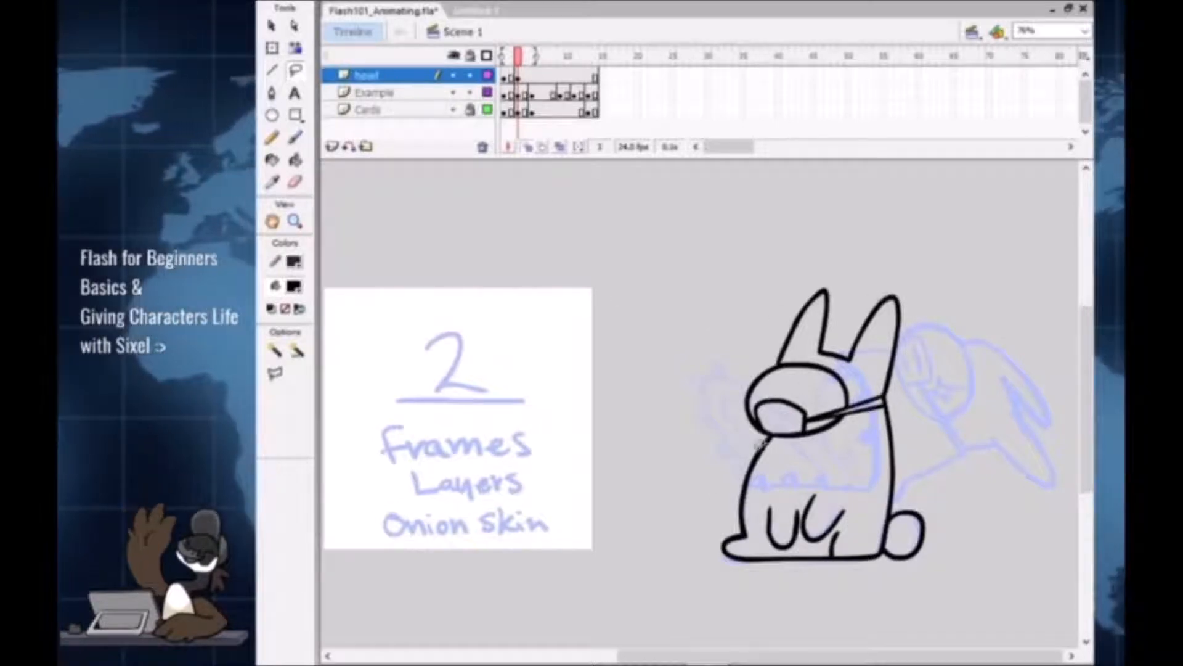
mouse_move(796, 476)
mouse_down()
mouse_move(900, 483)
mouse_move(948, 448)
mouse_move(763, 236)
mouse_move(684, 364)
mouse_move(675, 441)
mouse_move(705, 486)
mouse_up()
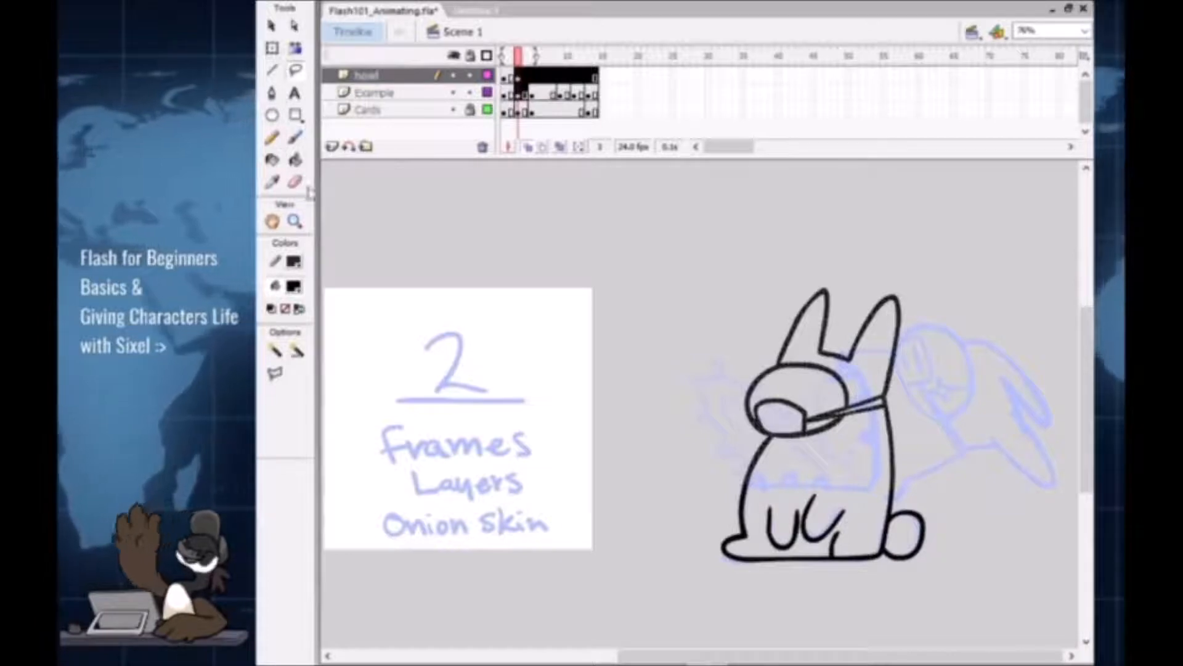
click(273, 49)
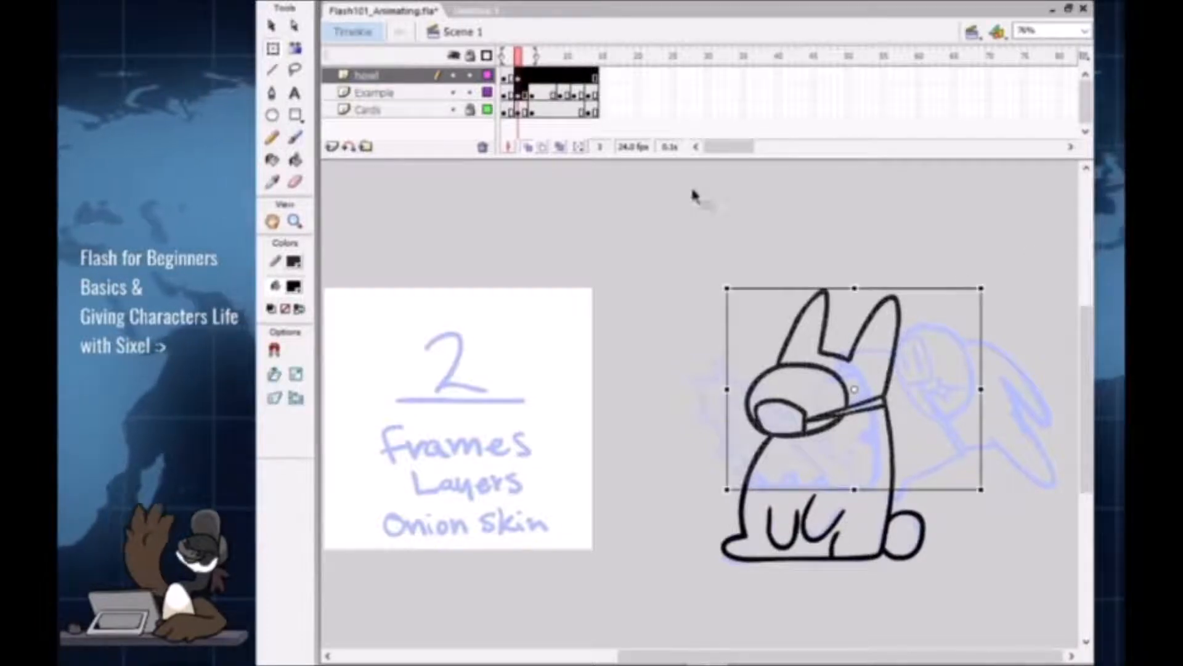
Step: Try rotating the selected upper body together with the sketch about the lower back, and undo the rotations
drag(855, 390, 890, 489)
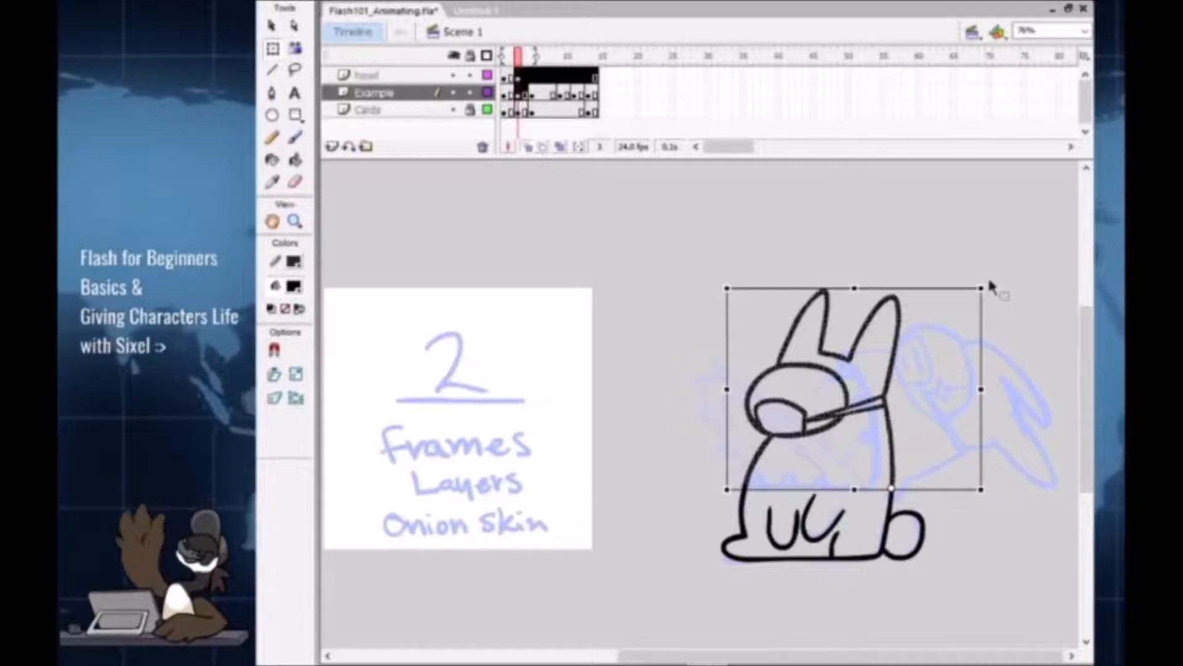
drag(988, 282, 1014, 297)
key(ctrl+z)
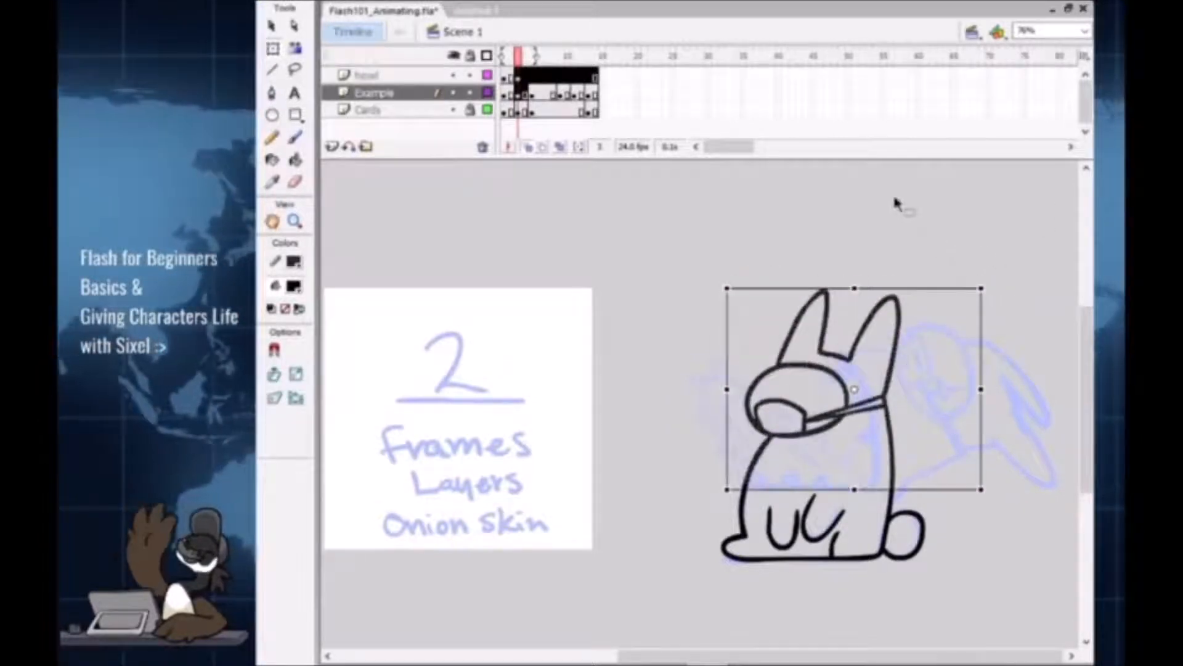
drag(994, 281, 1043, 379)
key(ctrl+z)
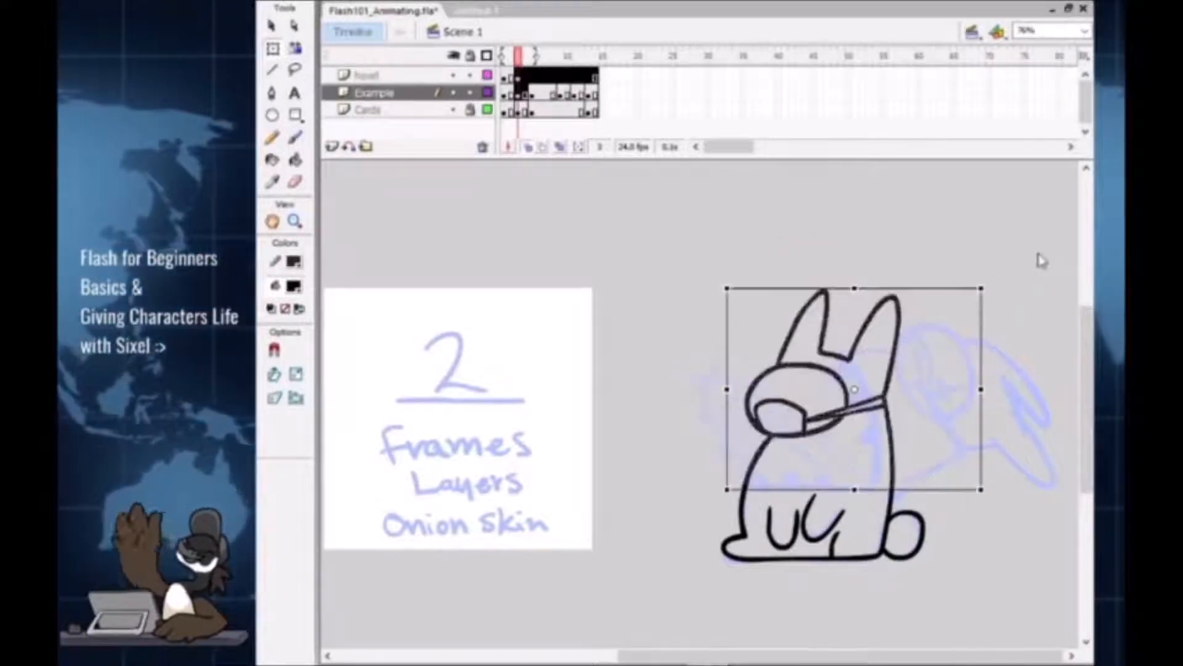
Step: Lock the Example layer and rotate only the line art's upper body backward about its lower back corner to match the sketch
click(473, 90)
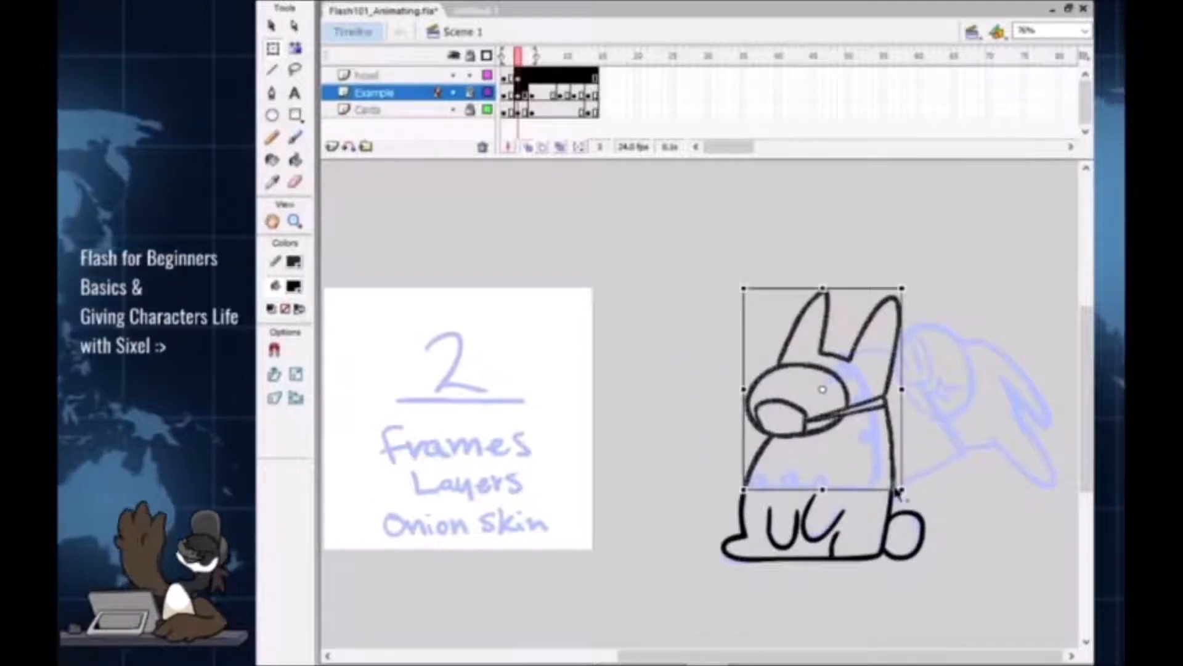
drag(823, 388, 893, 487)
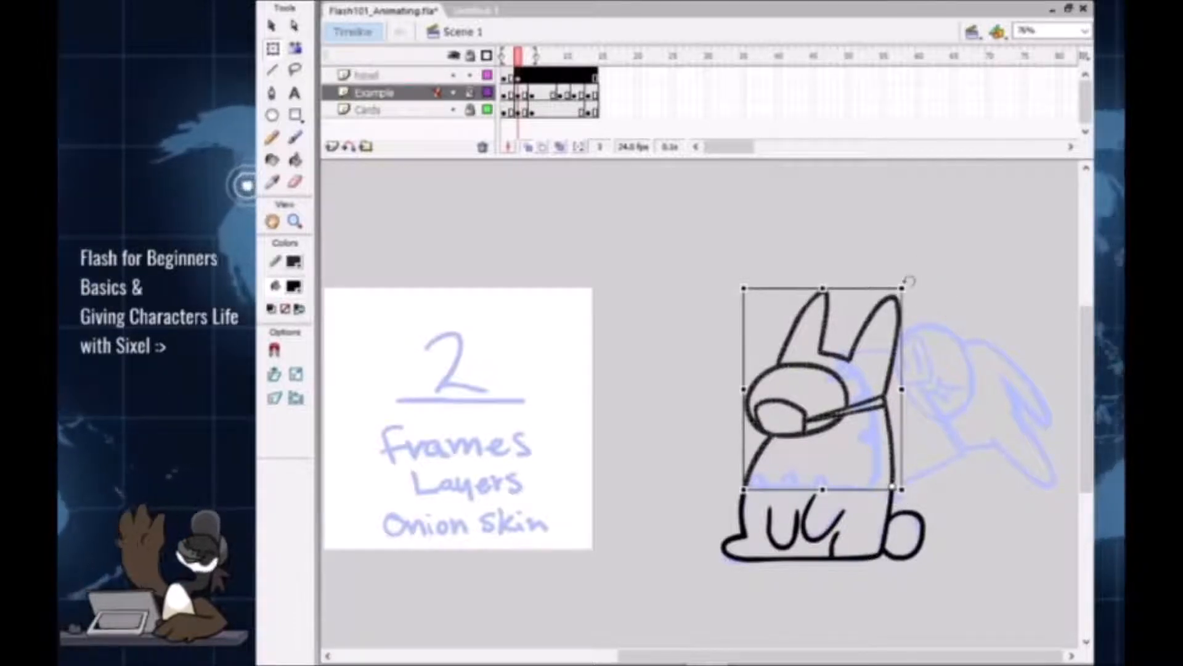
drag(908, 282, 1046, 429)
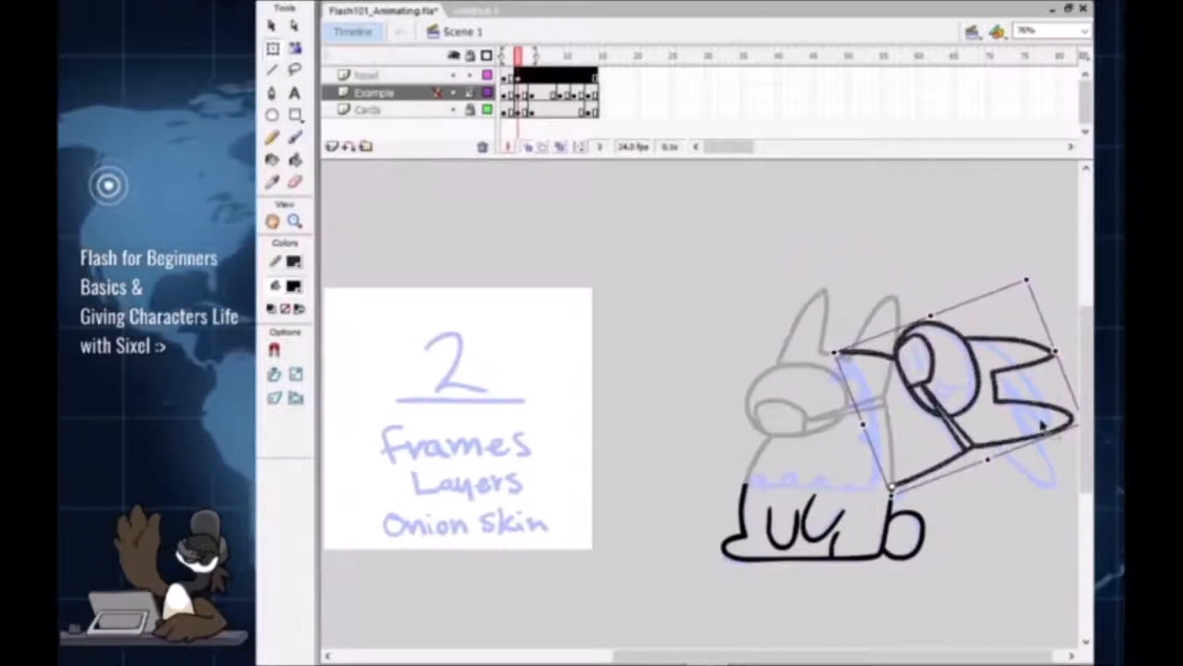
click(983, 560)
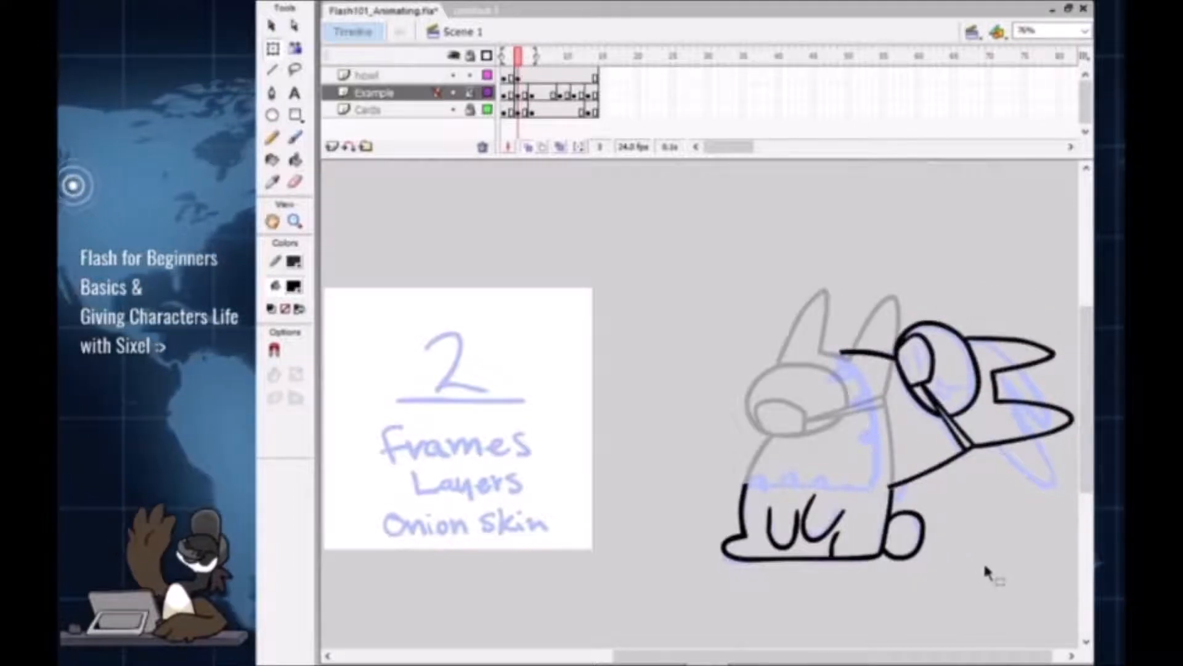
scroll(943, 579, right, 1)
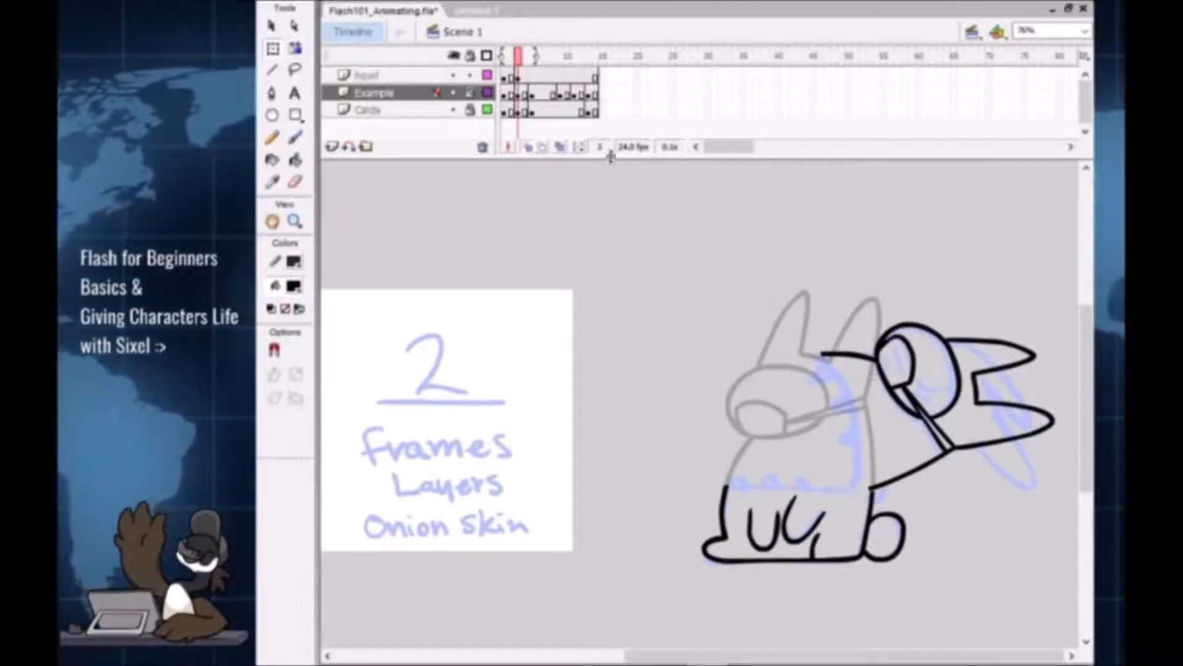
Step: Compare the upright pose at frame 1 with the rotated pose at frame 3 using onion skinning
drag(518, 61, 504, 56)
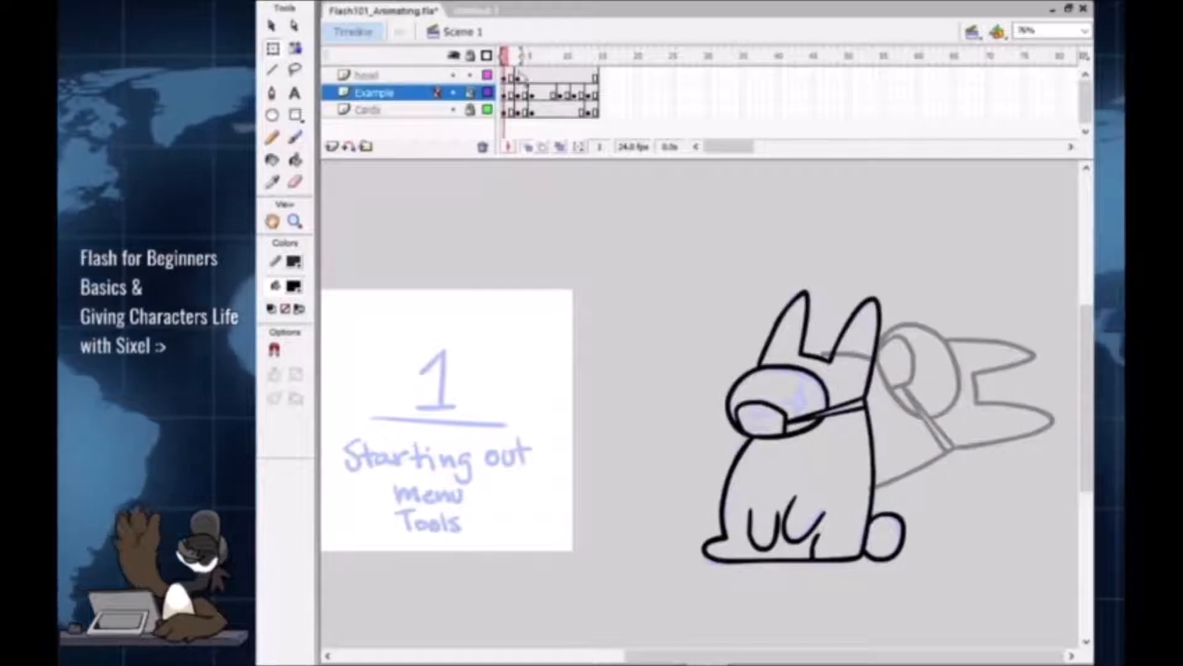
click(531, 148)
click(534, 148)
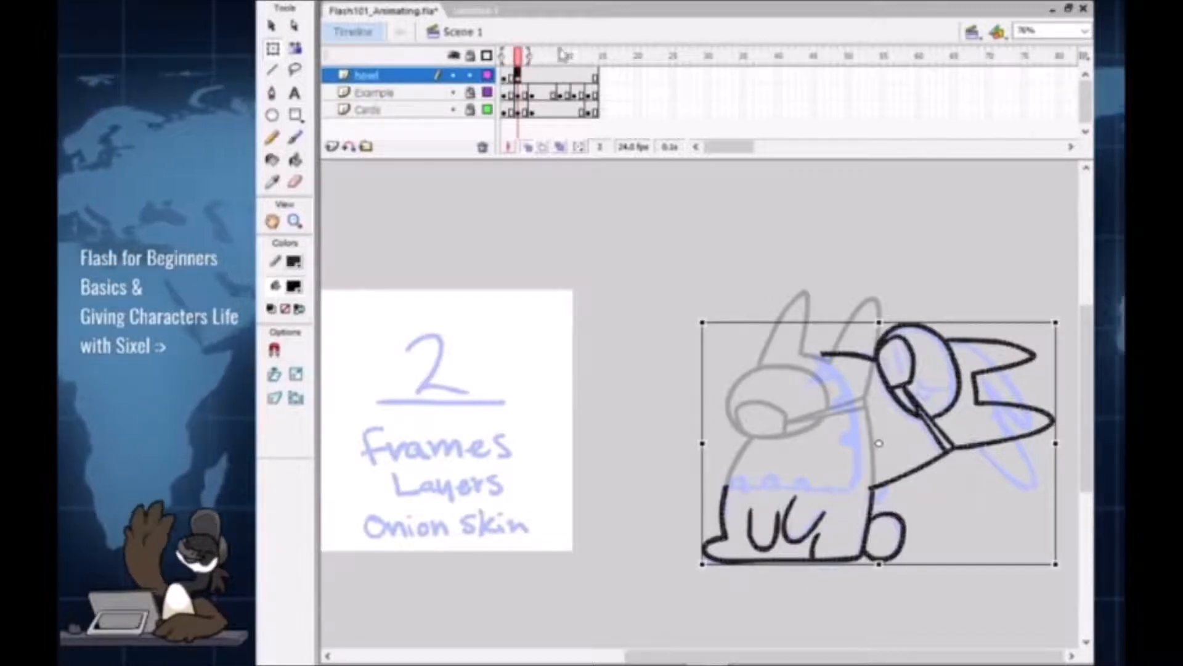
Step: Turn off onion skinning and brush the open mouth's inner edges and the lower row of teeth on the top layer's frame 3
click(933, 623)
key(b)
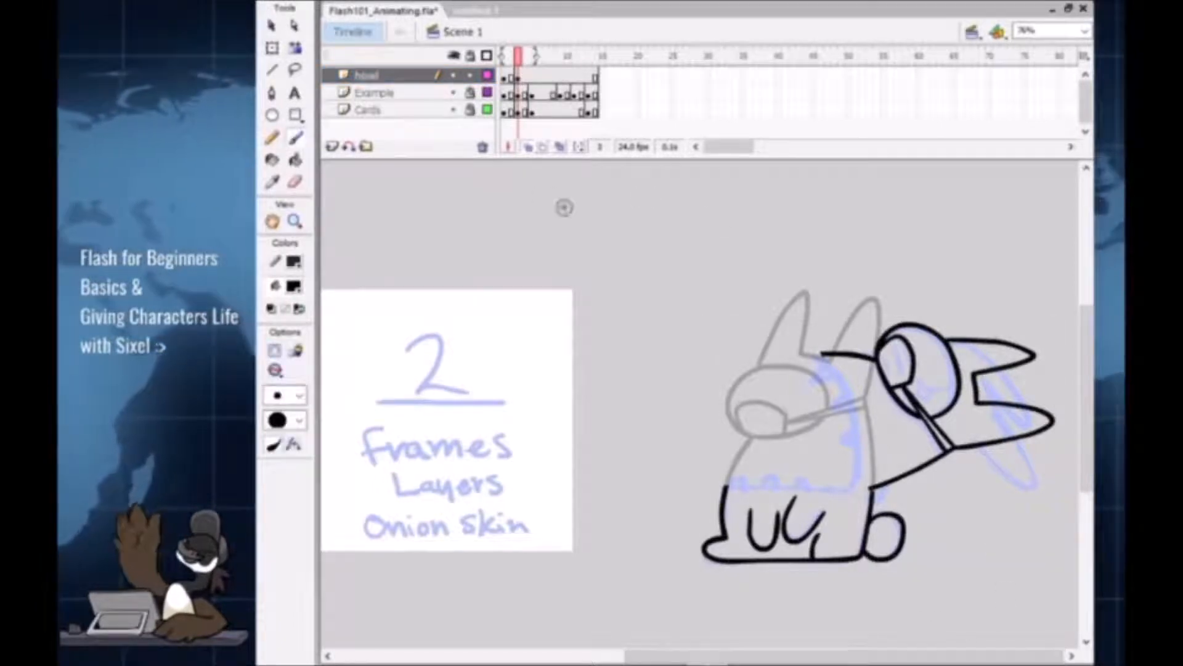
click(528, 147)
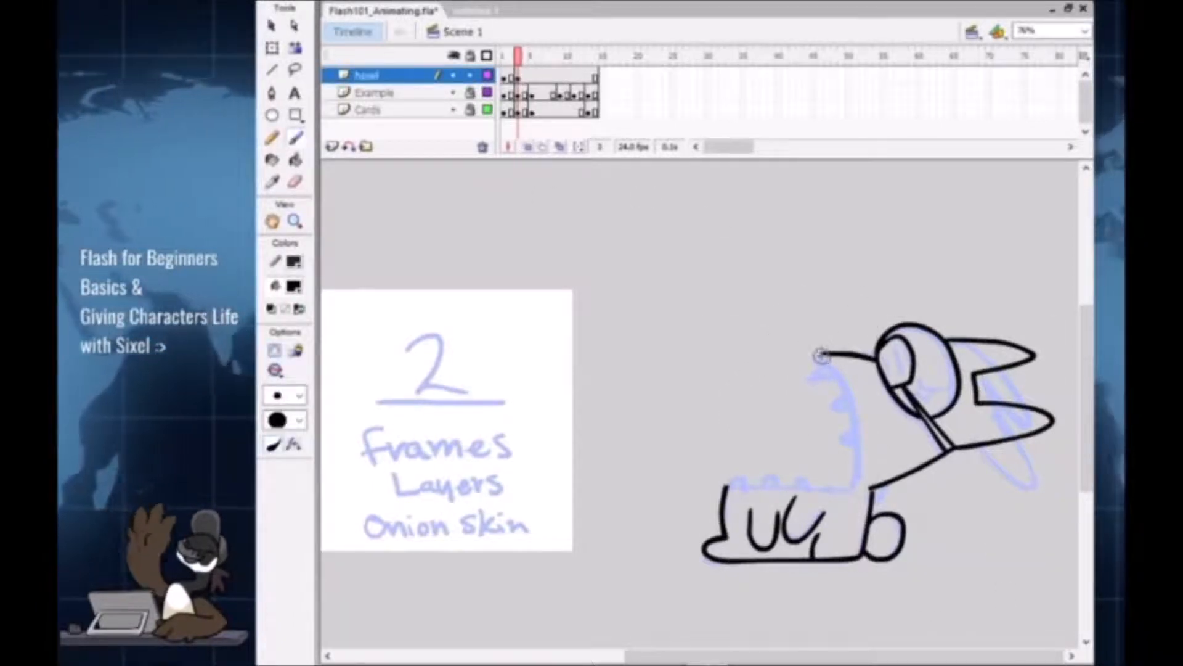
drag(821, 356, 849, 408)
drag(855, 480, 854, 489)
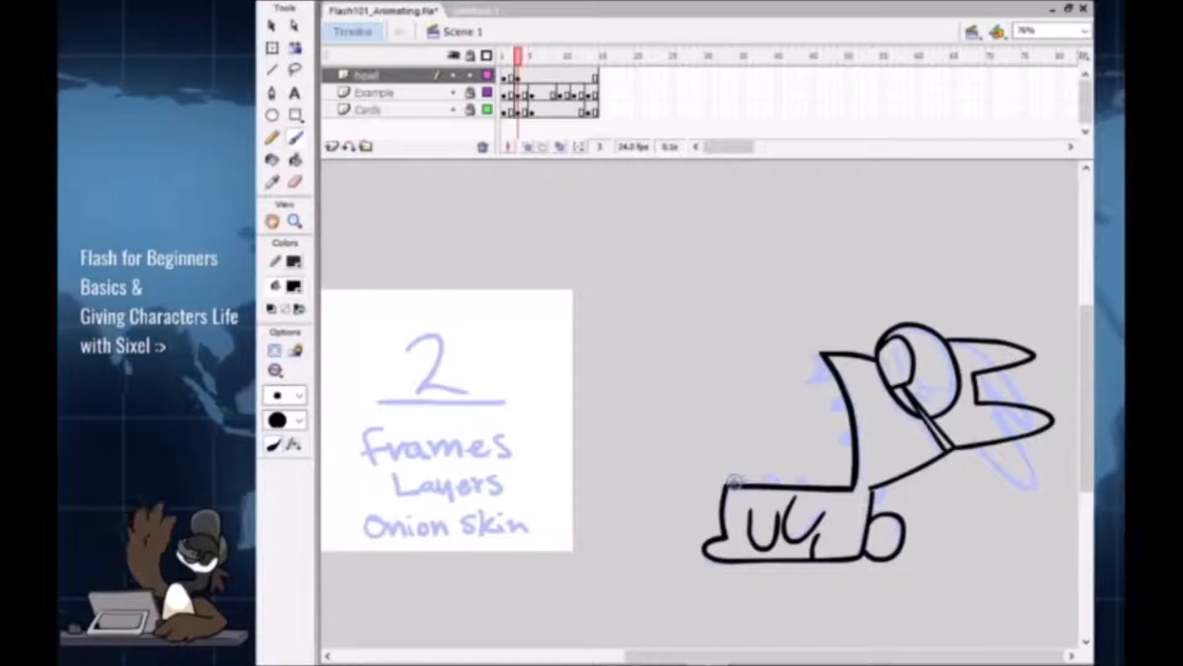
mouse_move(726, 482)
mouse_down()
mouse_move(832, 477)
mouse_move(843, 486)
mouse_up()
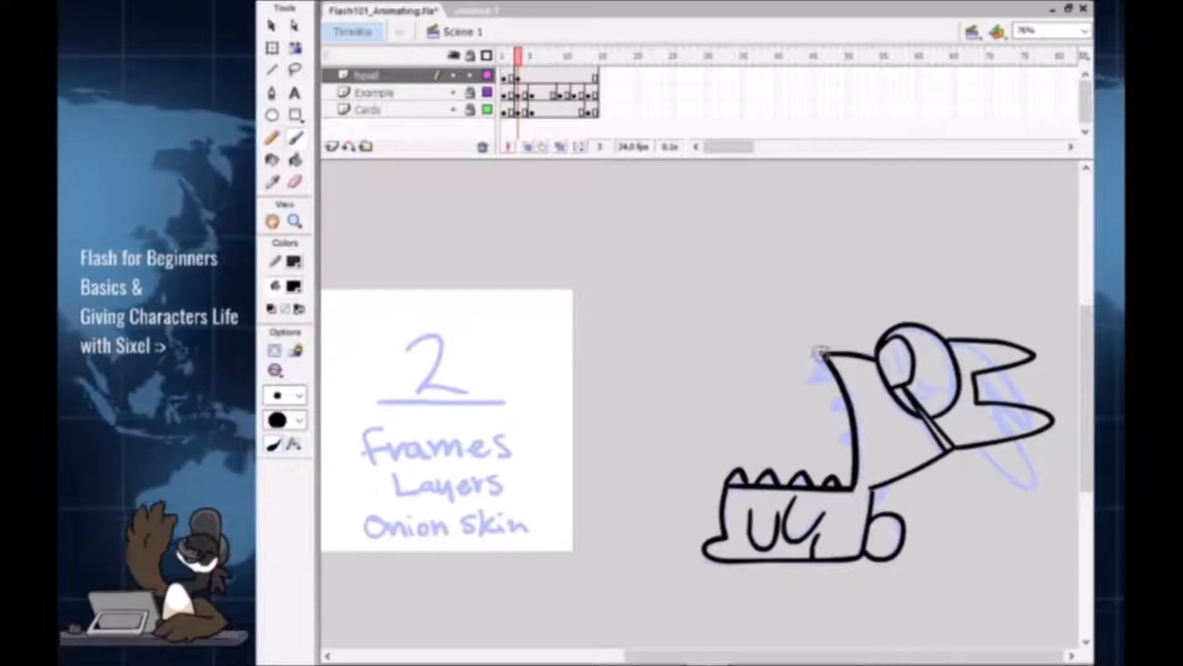
Step: Brush the row of pointed teeth along the upper jaw's inner edge on frame 3, following the sketch
mouse_move(824, 362)
mouse_down()
mouse_move(828, 407)
mouse_move(849, 407)
mouse_move(833, 444)
mouse_up()
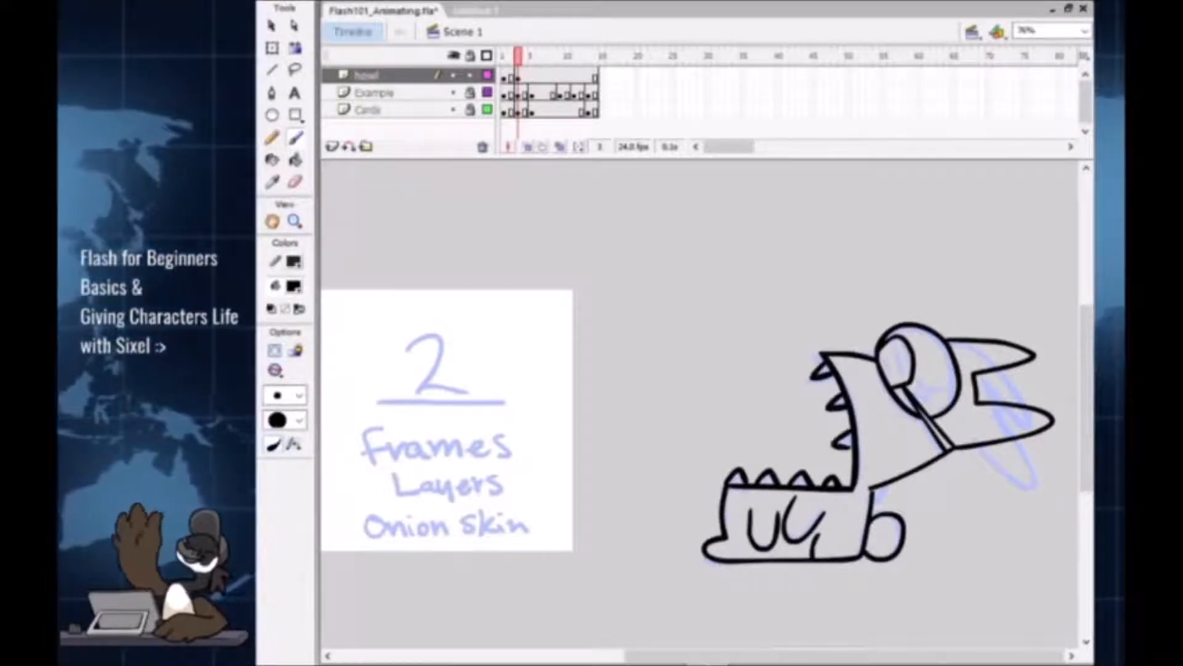
drag(801, 511, 800, 505)
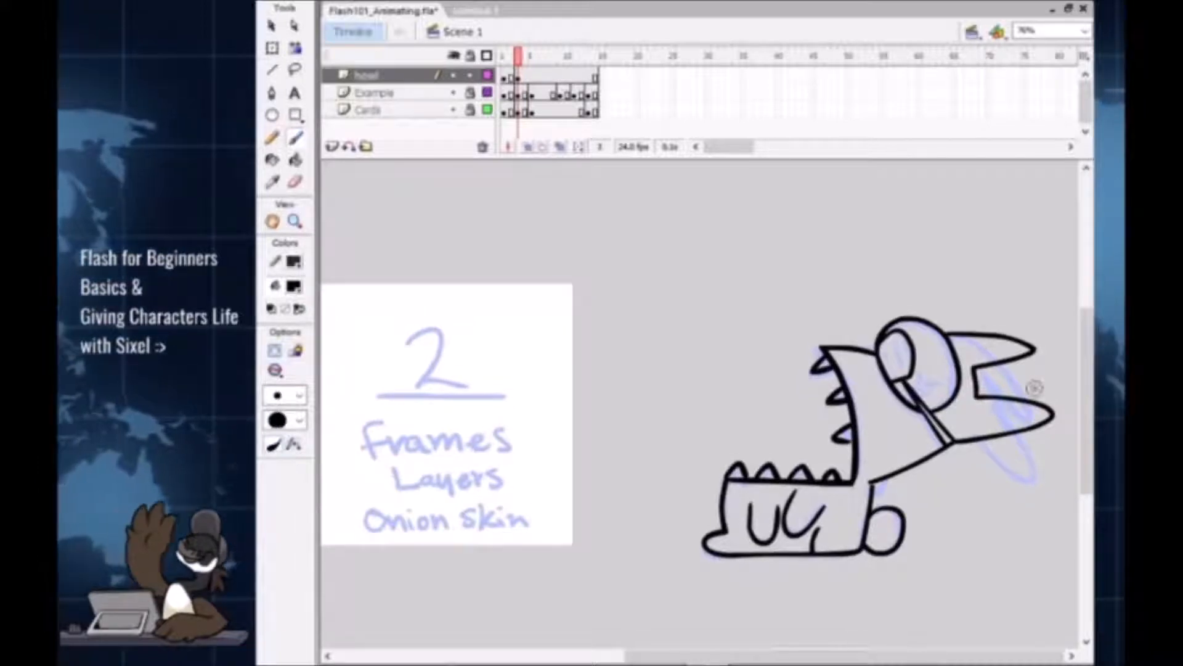
Step: Erase both straight ears from the tilted head and clean the leftover stubs off the head outline
key(e)
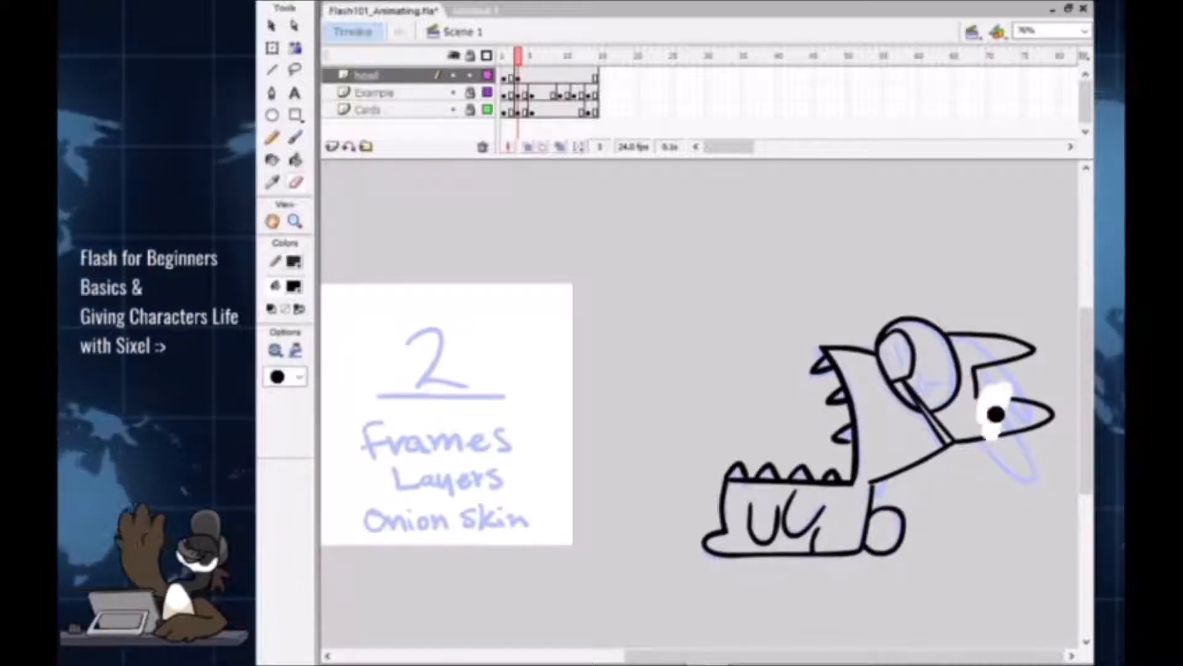
mouse_move(986, 394)
mouse_down()
mouse_move(986, 430)
mouse_move(1010, 405)
mouse_move(1032, 432)
mouse_move(1055, 421)
mouse_up()
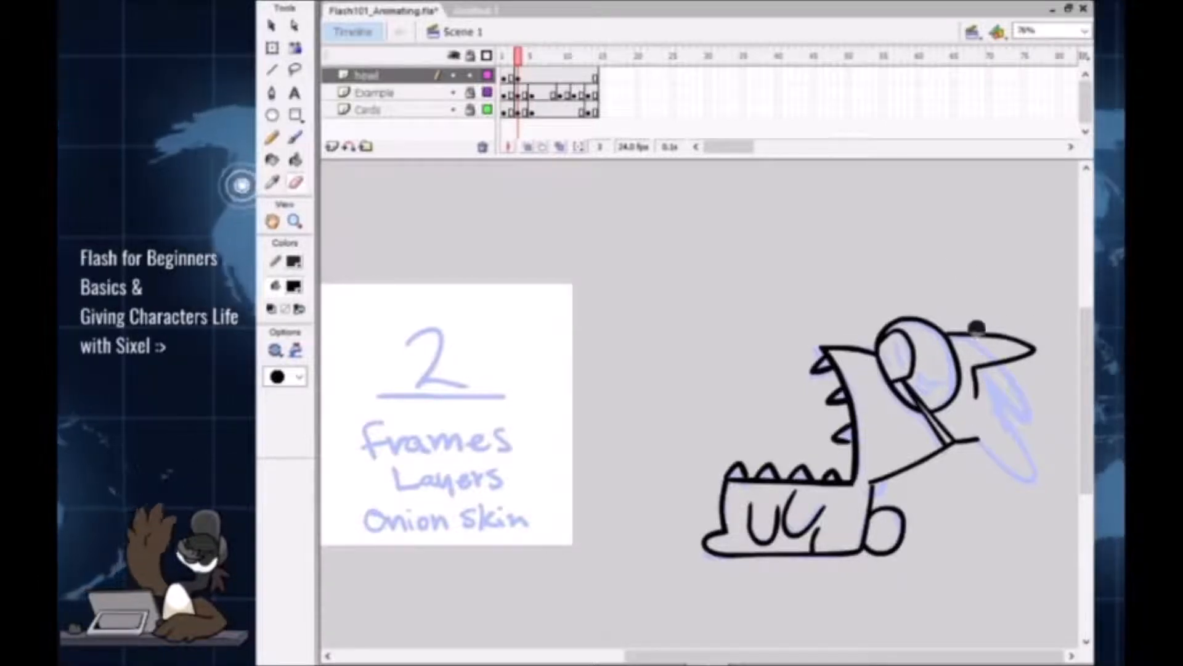
mouse_move(954, 316)
mouse_down()
mouse_move(974, 334)
mouse_move(1011, 320)
mouse_move(1026, 333)
mouse_up()
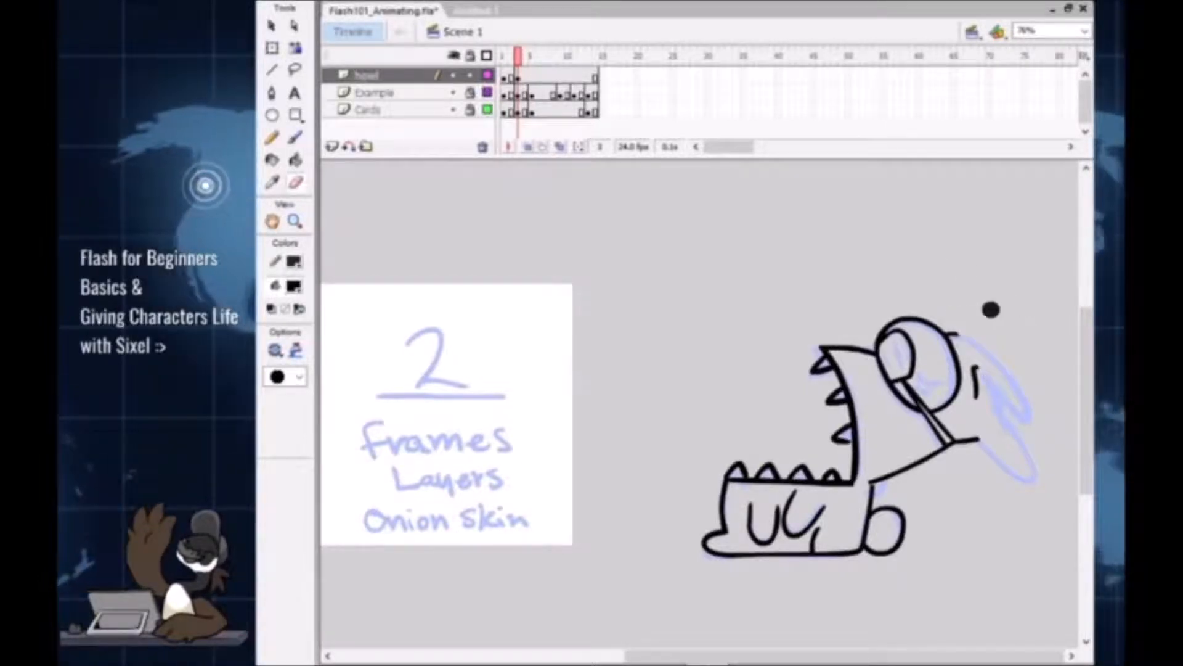
mouse_move(957, 321)
mouse_down()
mouse_move(967, 332)
mouse_move(959, 328)
mouse_up()
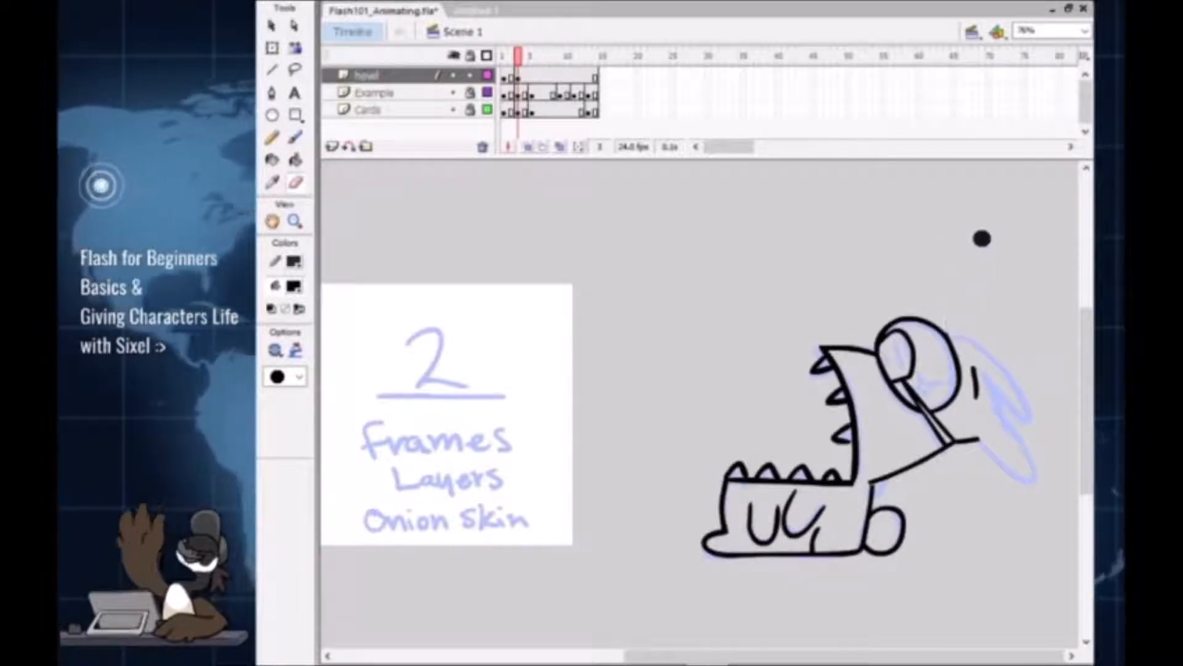
key(a)
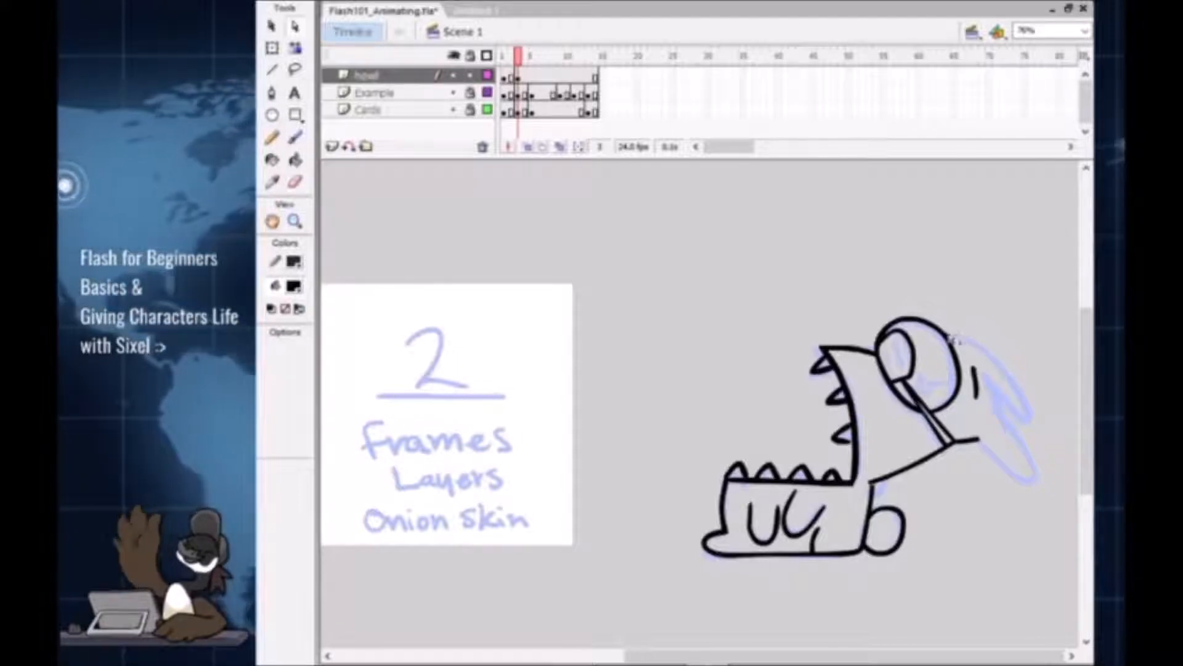
click(953, 336)
click(974, 336)
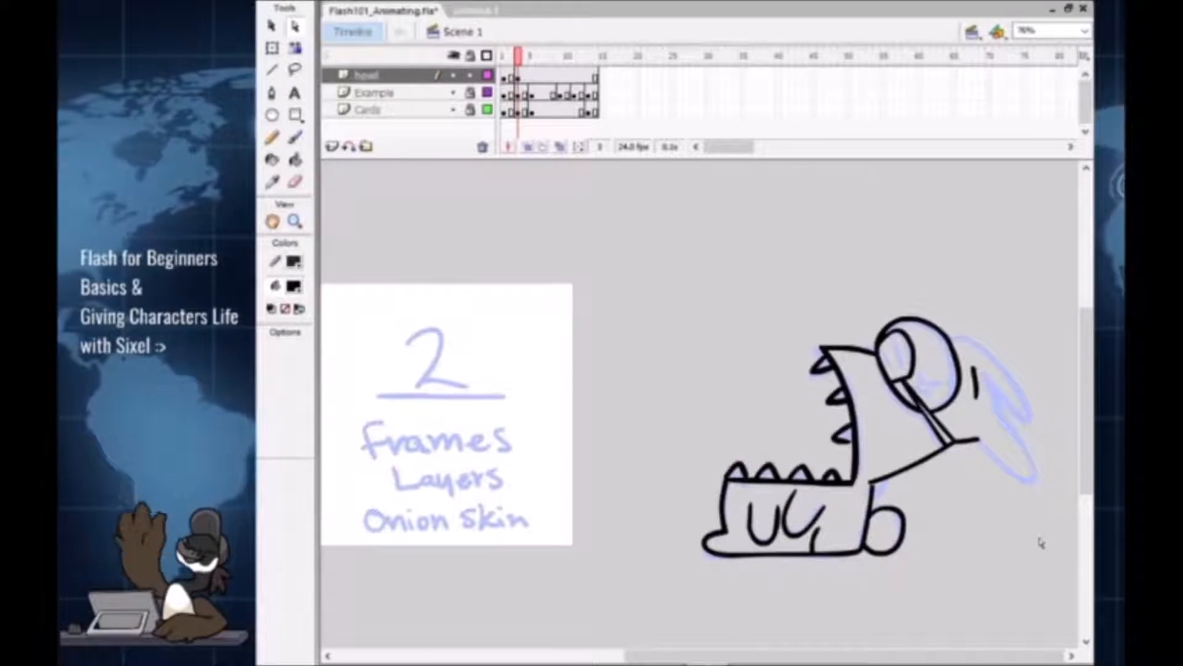
Step: Try brushing the upper drooping ear along the sketch, and undo the strokes
key(b)
scroll(879, 248, down, 1)
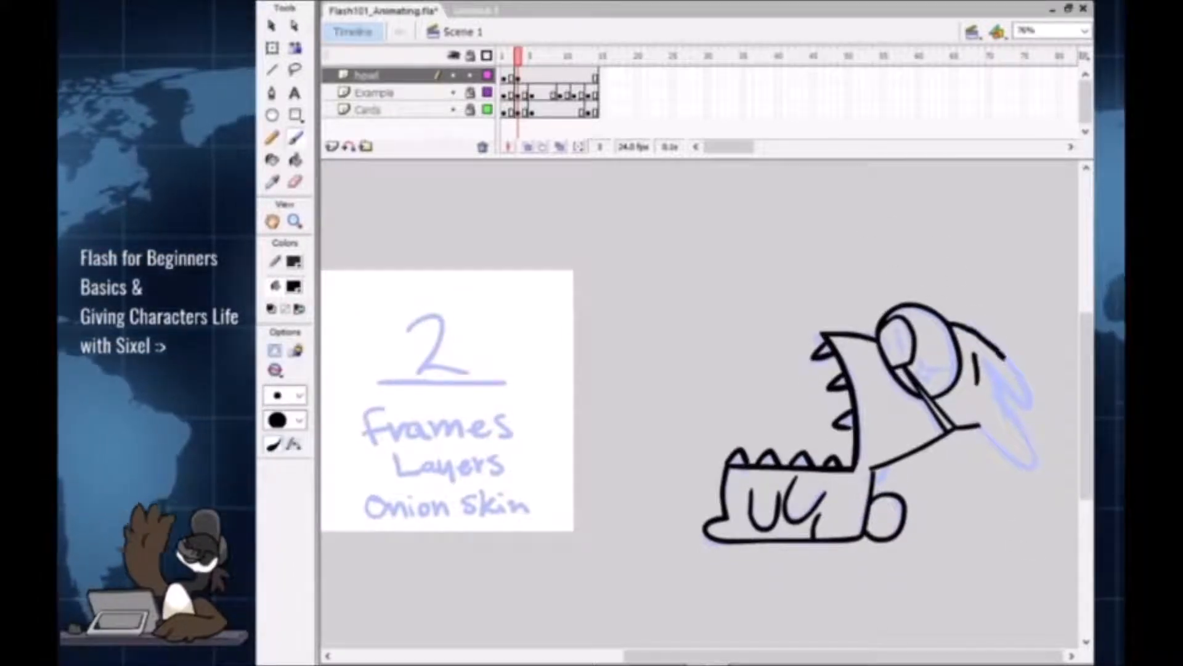
drag(1031, 402, 998, 385)
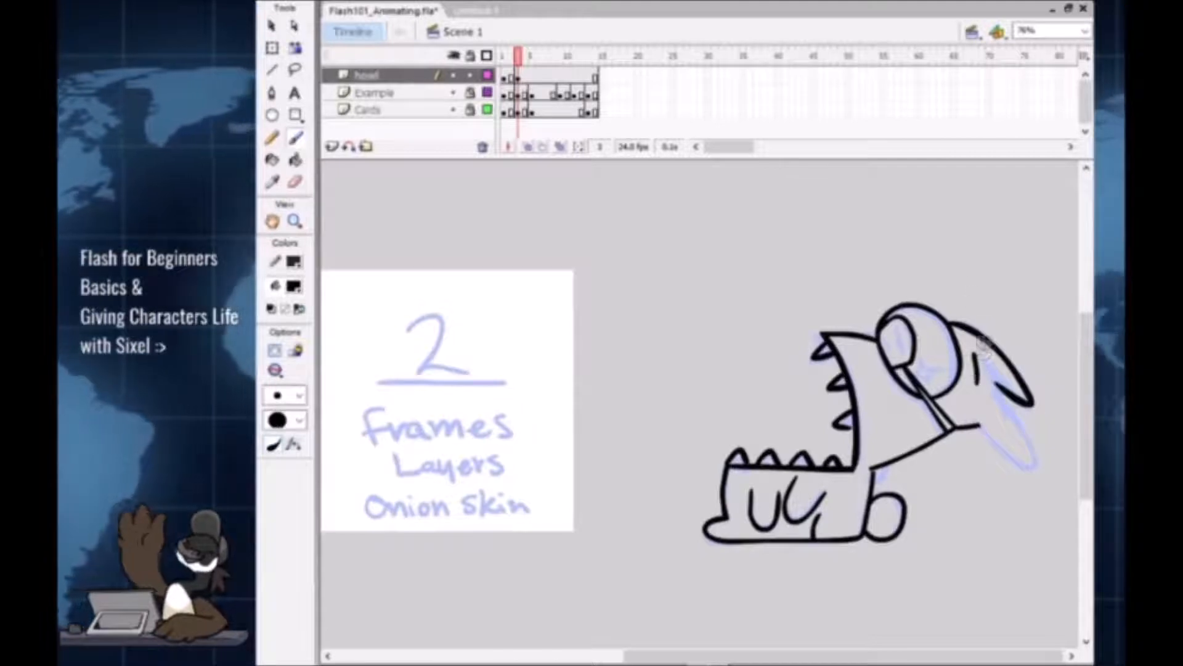
key(ctrl+z)
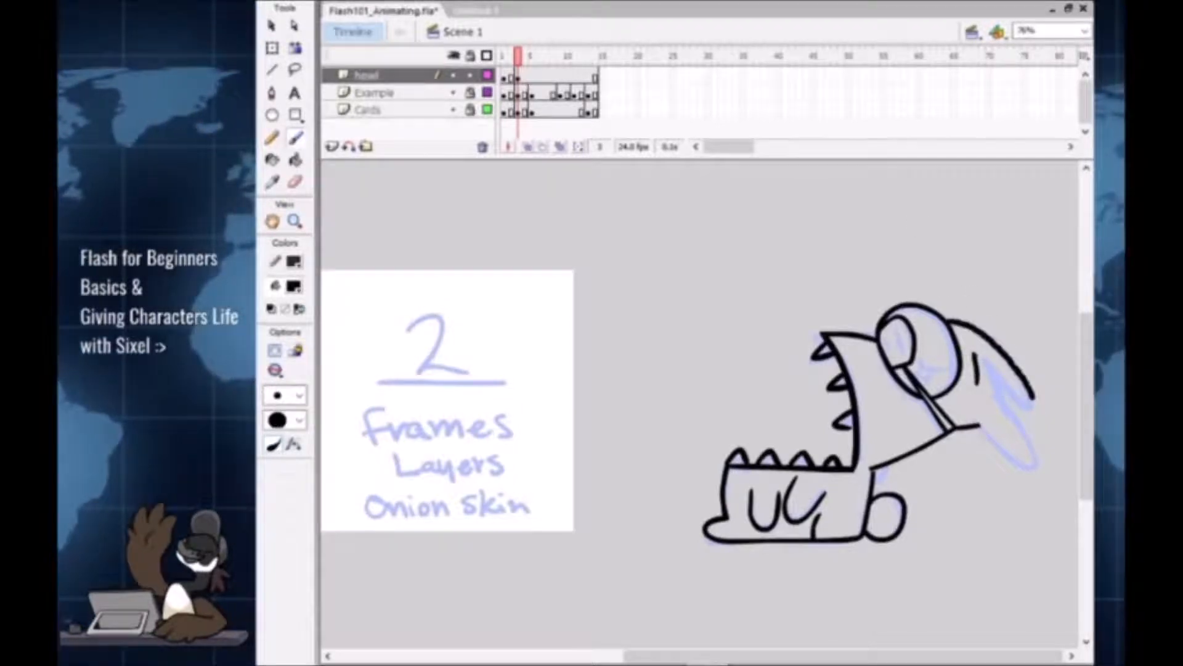
drag(1033, 402, 989, 379)
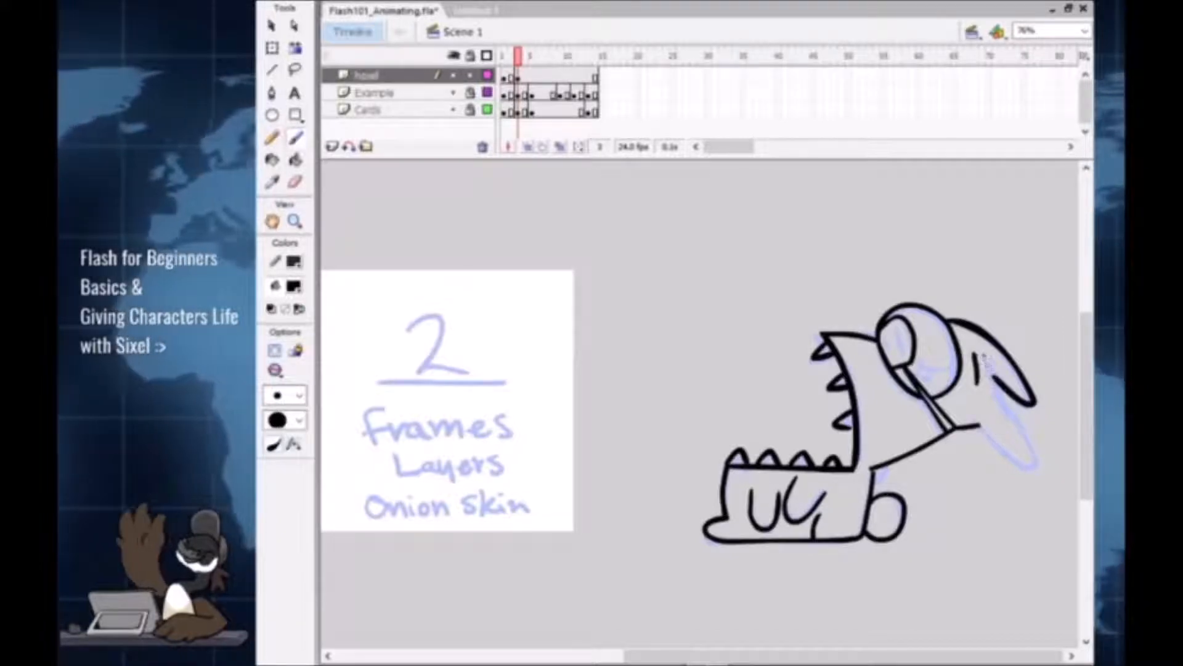
key(ctrl+z)
key(ctrl+z)
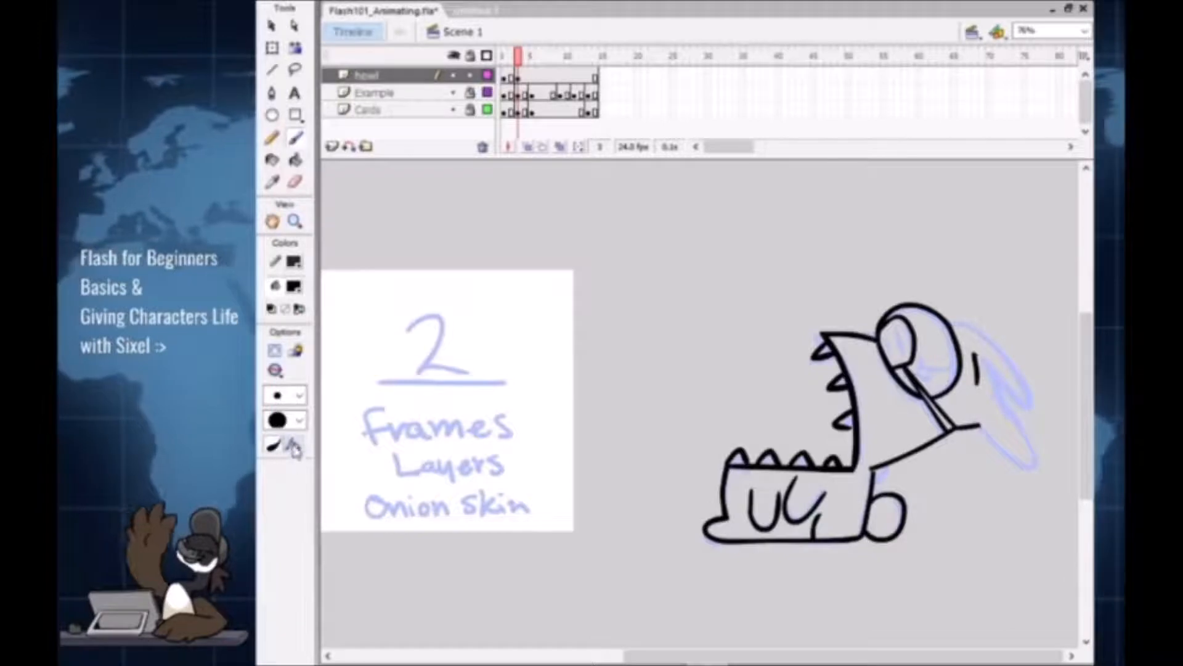
Step: Brush both drooping ears behind the head along the sketch with the brush's tilt option on
drag(949, 320, 1016, 372)
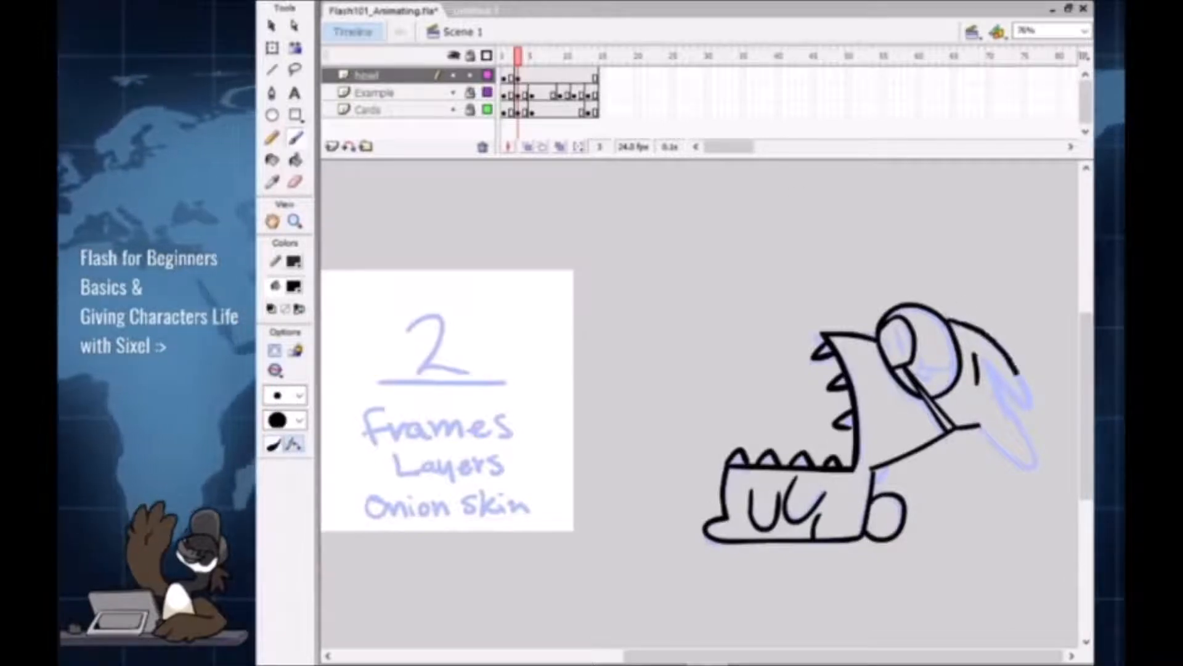
key(ctrl+z)
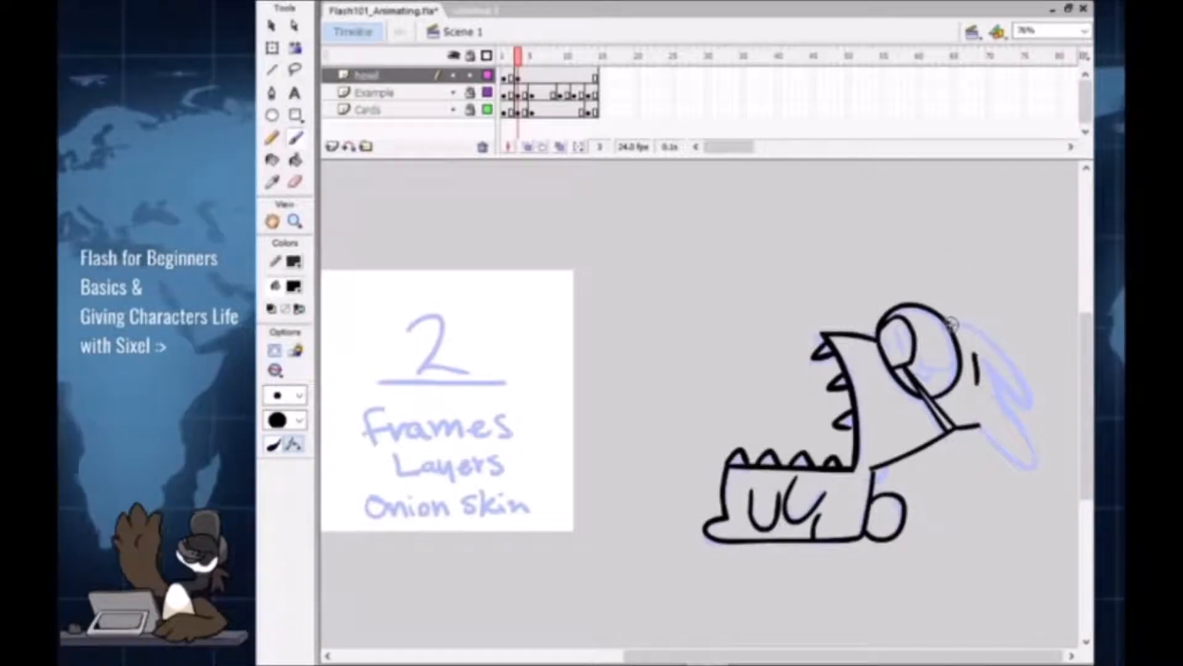
mouse_move(953, 324)
mouse_down()
mouse_move(996, 361)
mouse_move(972, 344)
mouse_up()
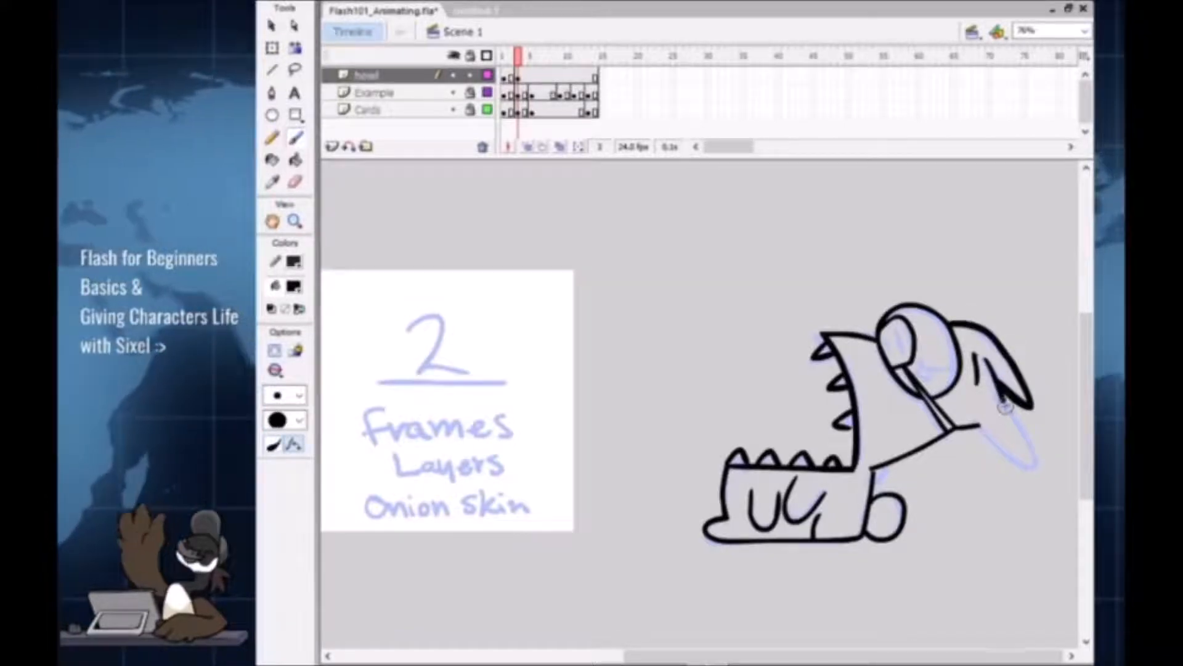
drag(989, 435, 978, 422)
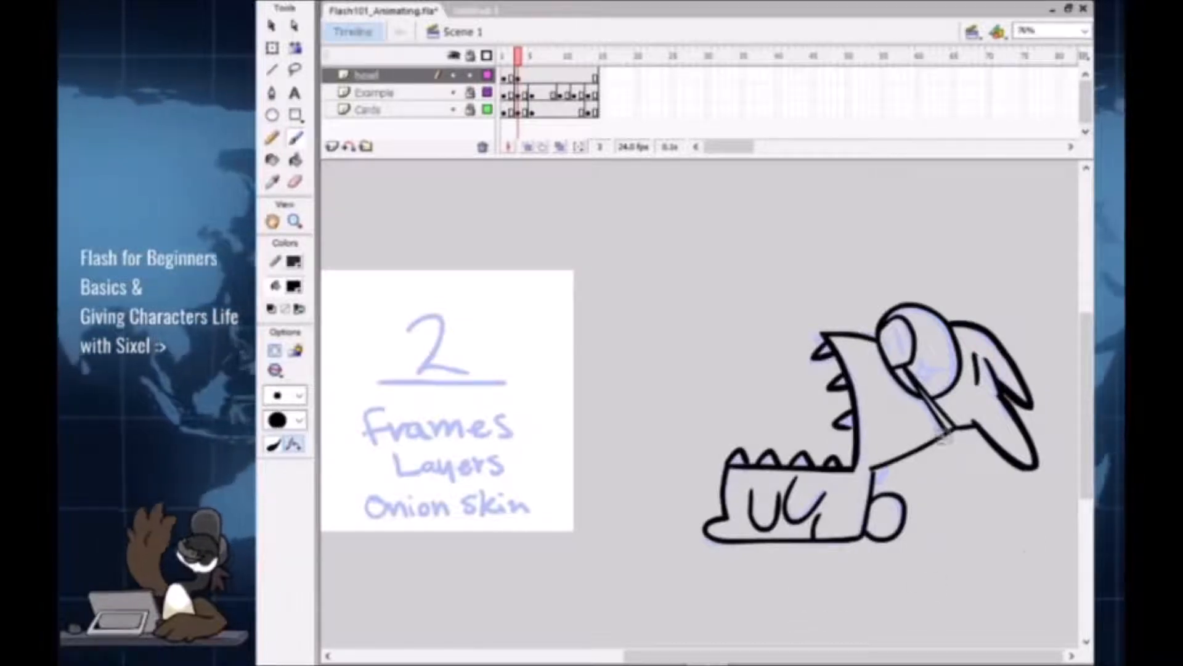
Step: Choose a smaller eraser size and erase the sharp corner where the neck line meets the lower back
key(e)
click(301, 378)
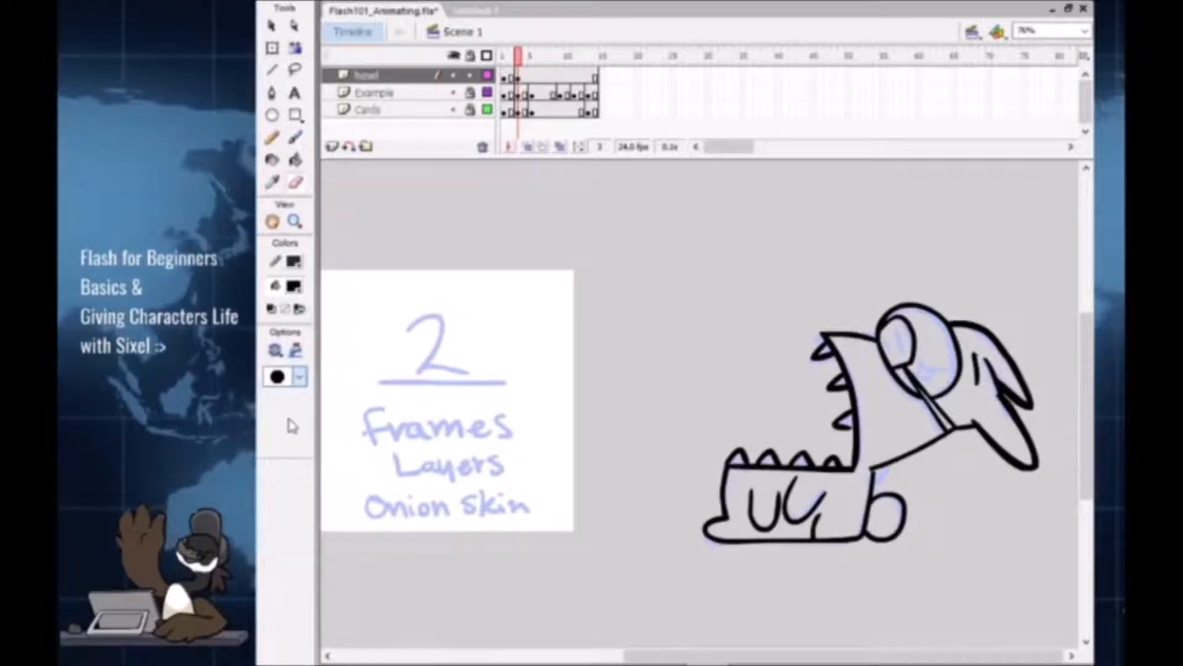
click(288, 421)
drag(872, 472, 881, 463)
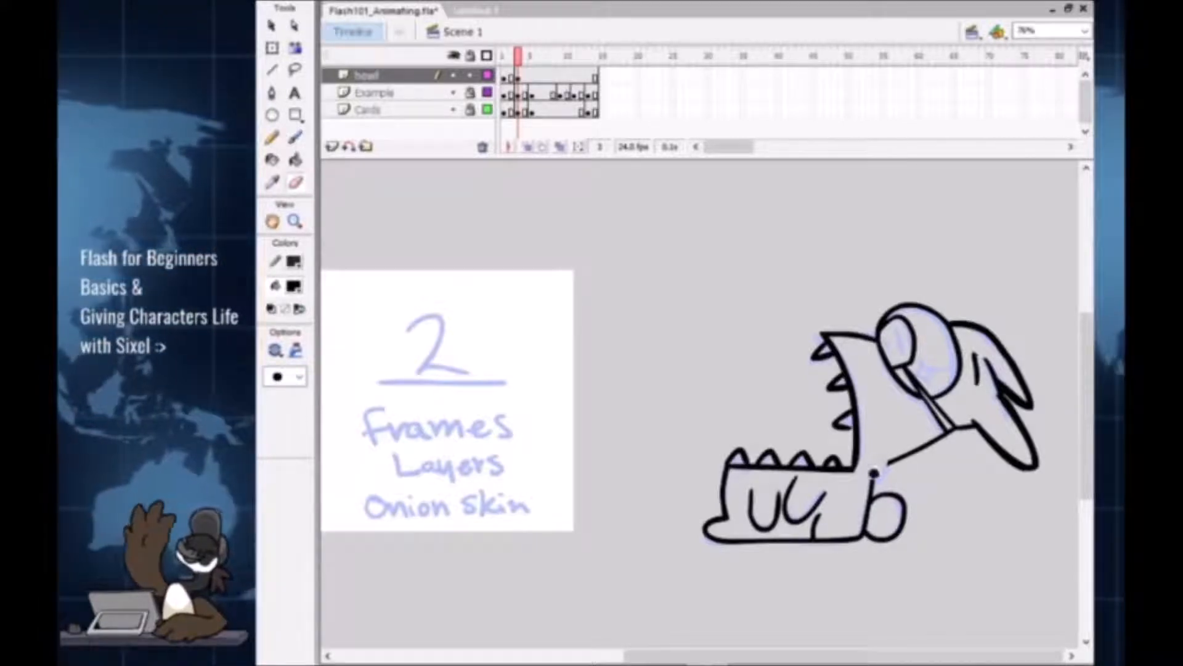
Step: With the brush's tilt option off, brush a short curved fold joining the neck line to the back above the tail
key(b)
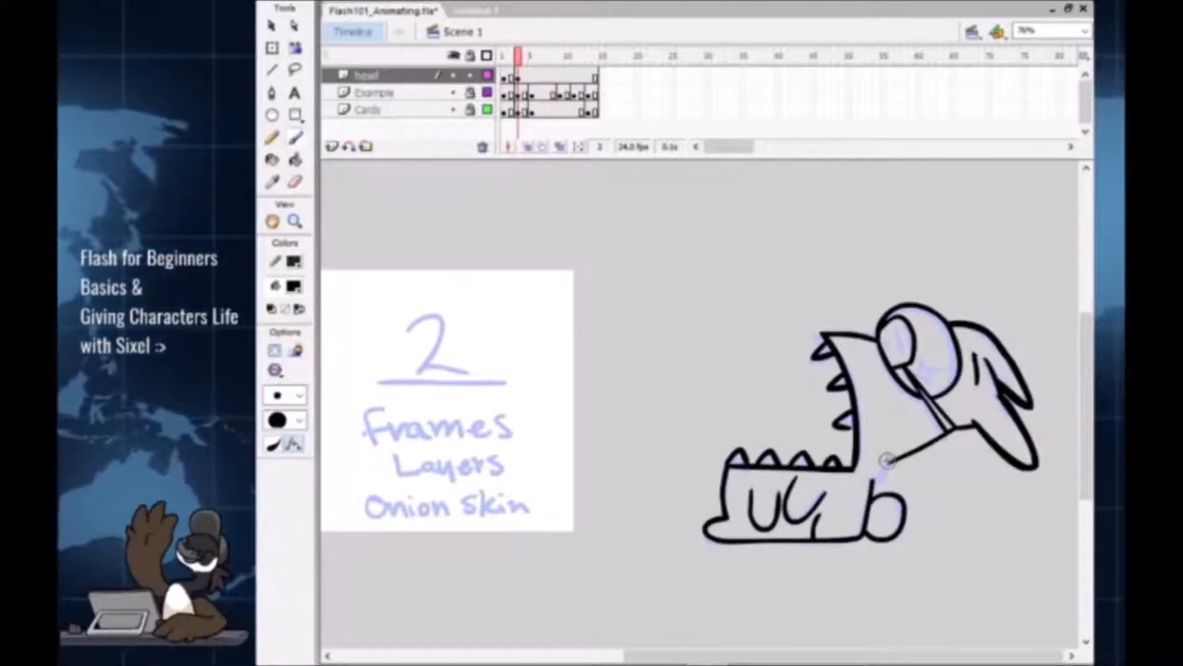
mouse_move(885, 464)
mouse_down()
mouse_move(863, 480)
mouse_move(878, 479)
mouse_up()
key(ctrl+z)
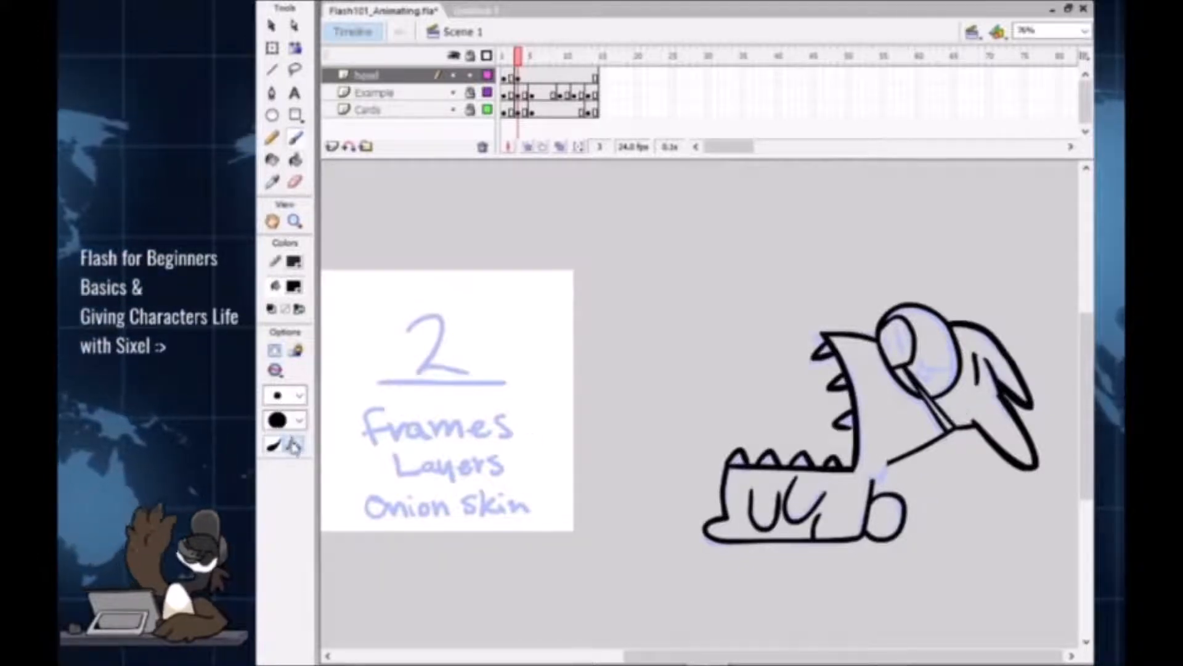
drag(887, 462, 882, 474)
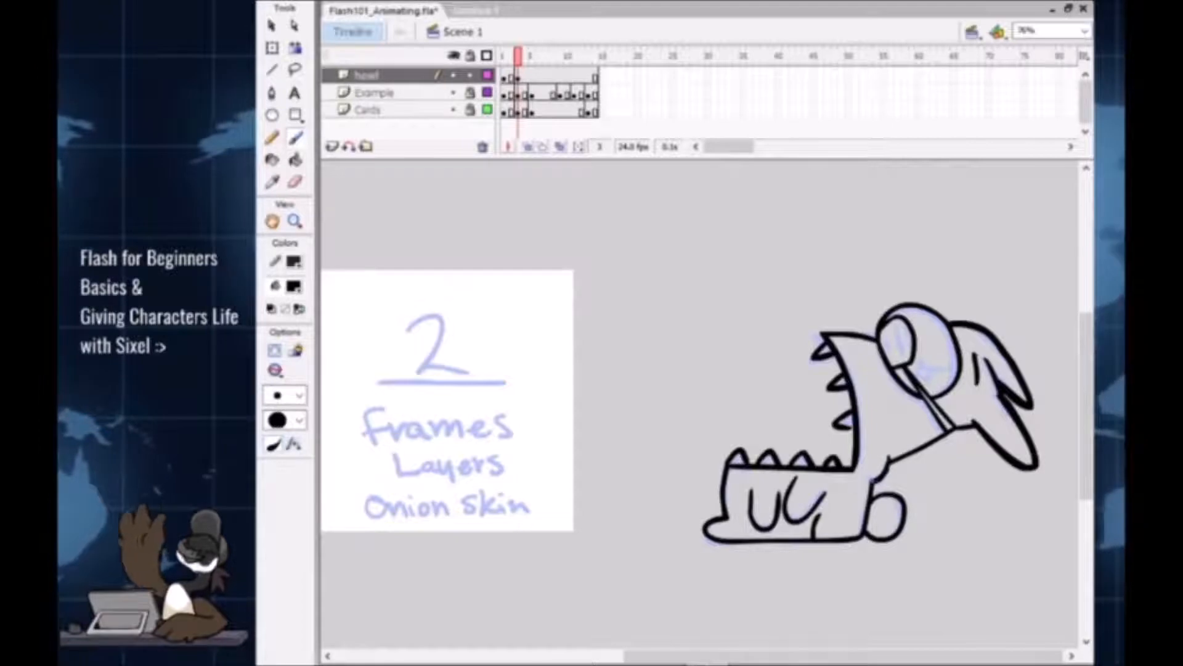
key(ctrl+z)
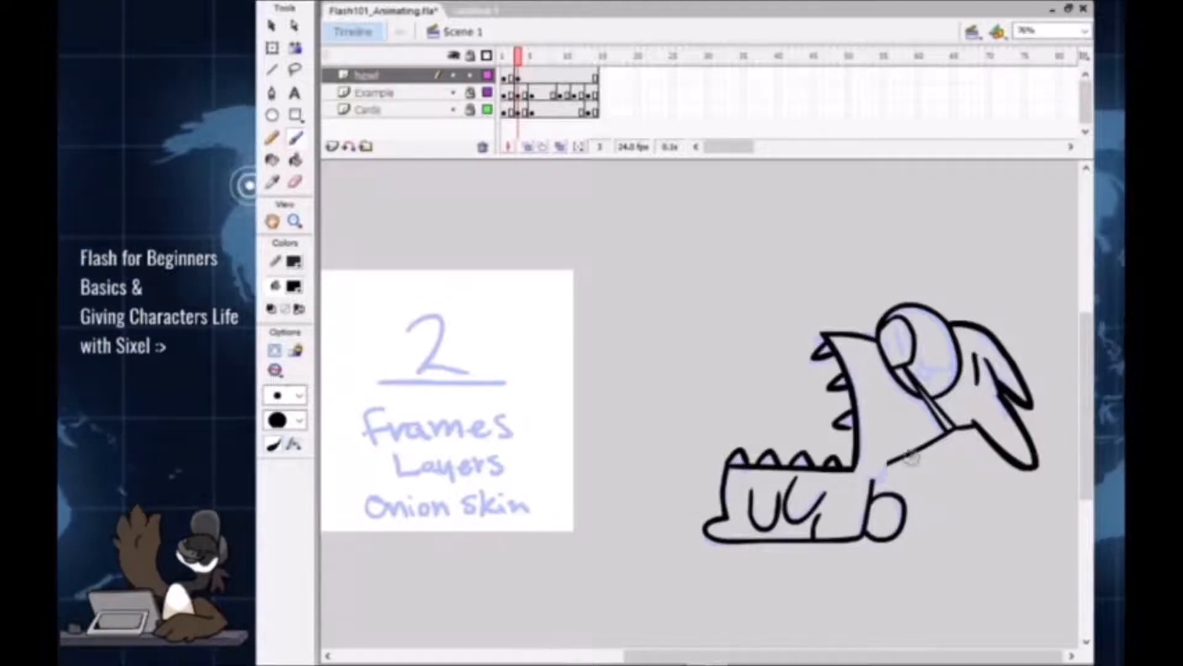
drag(888, 458, 871, 482)
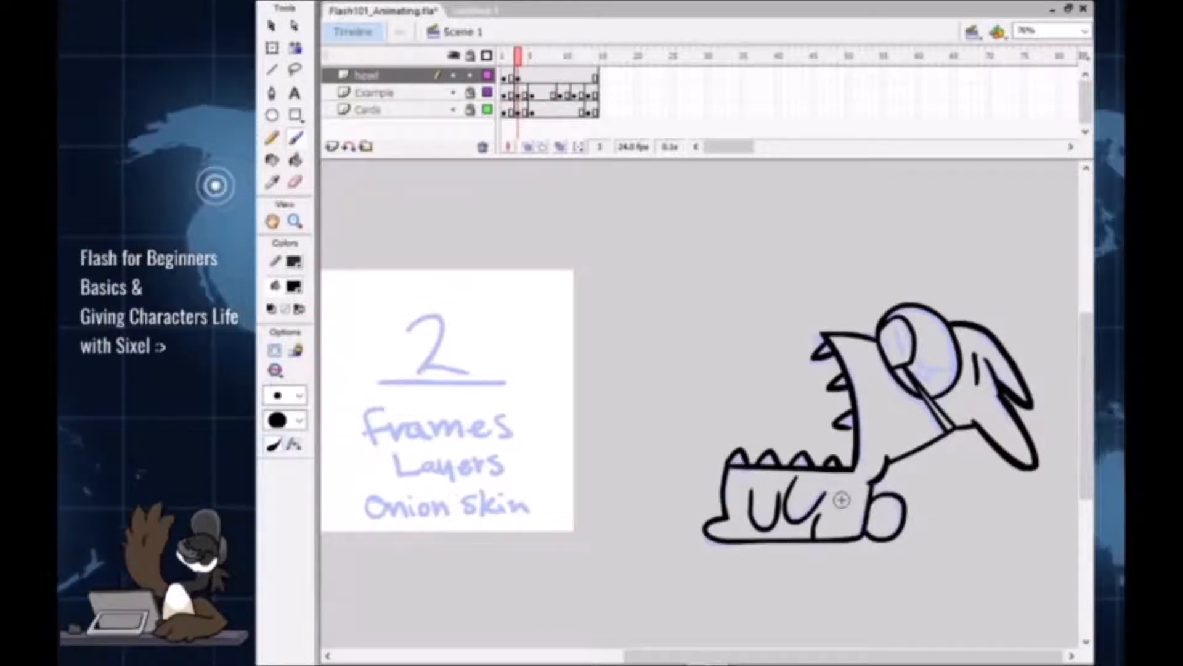
Step: Check the pose with onion skinning, and brush two short lines on the face mask at frames 3 and 1
scroll(819, 560, down, 1)
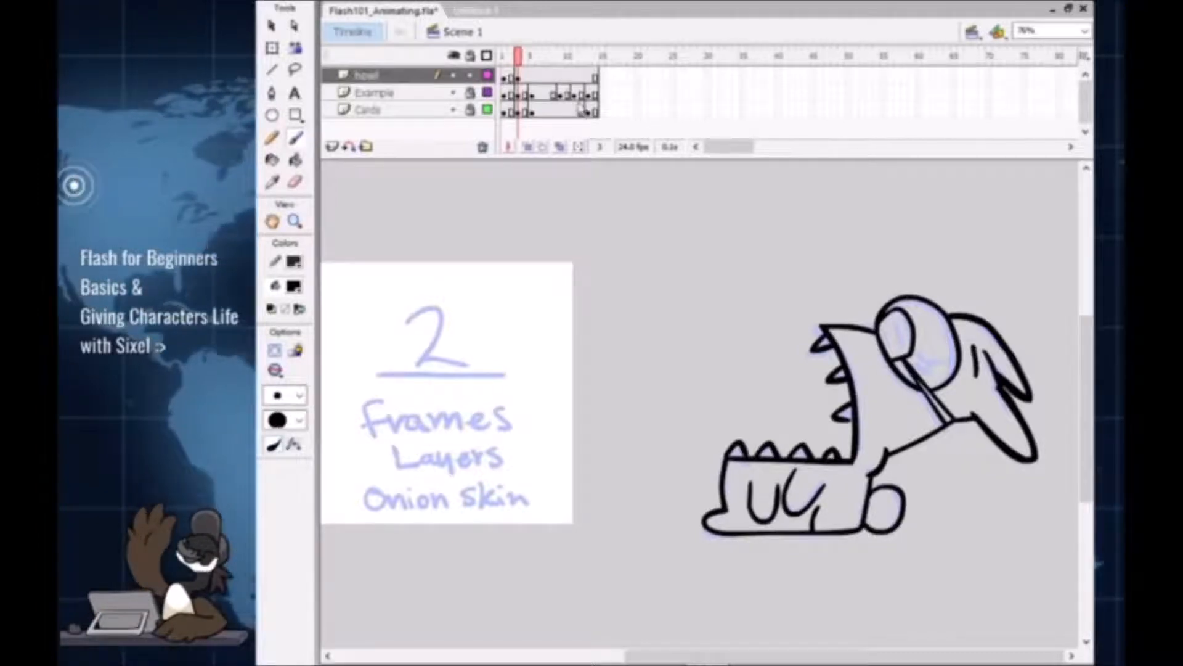
click(527, 147)
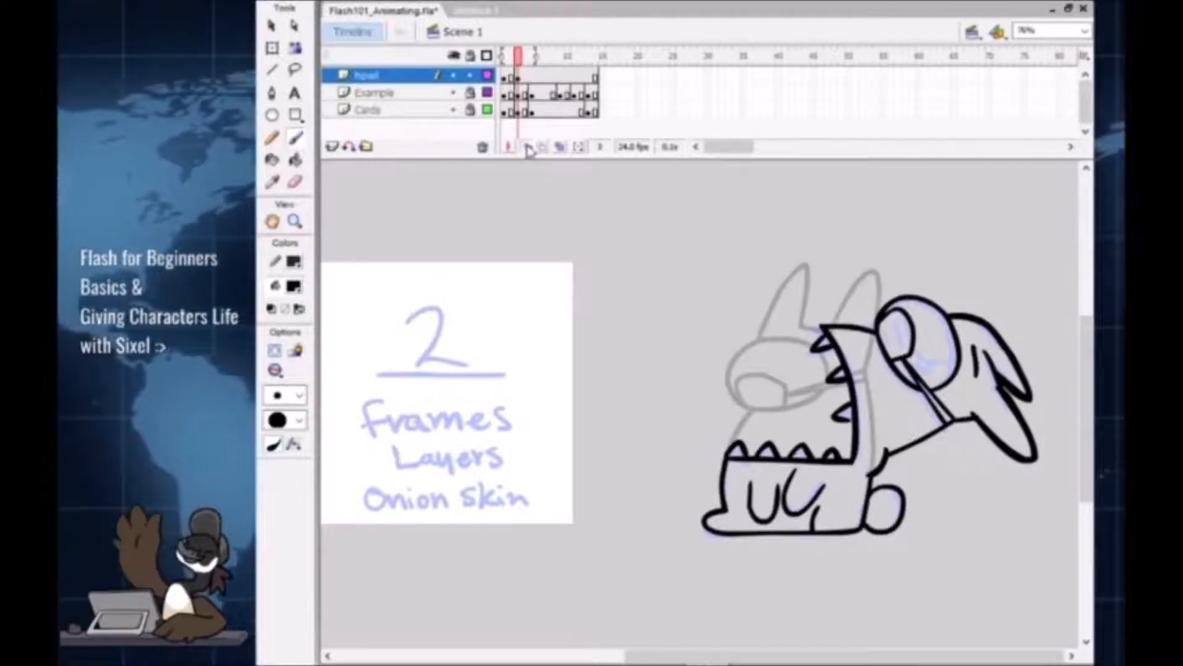
click(527, 148)
mouse_move(886, 326)
mouse_down()
mouse_move(894, 349)
mouse_move(902, 340)
mouse_up()
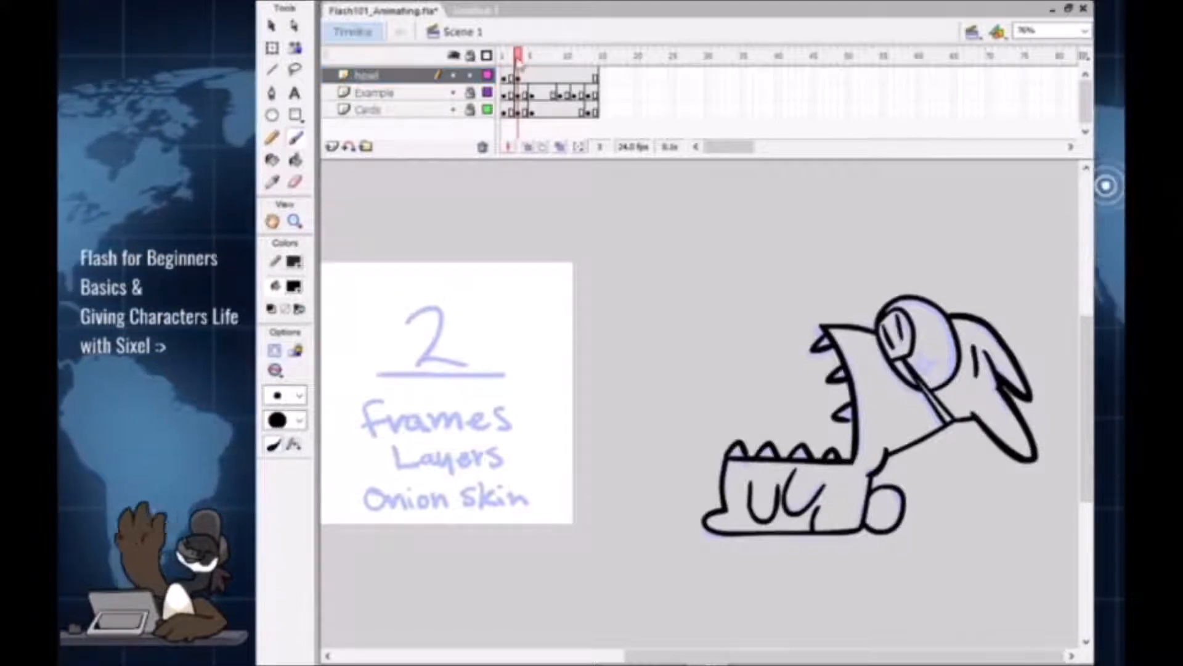
drag(519, 57, 504, 57)
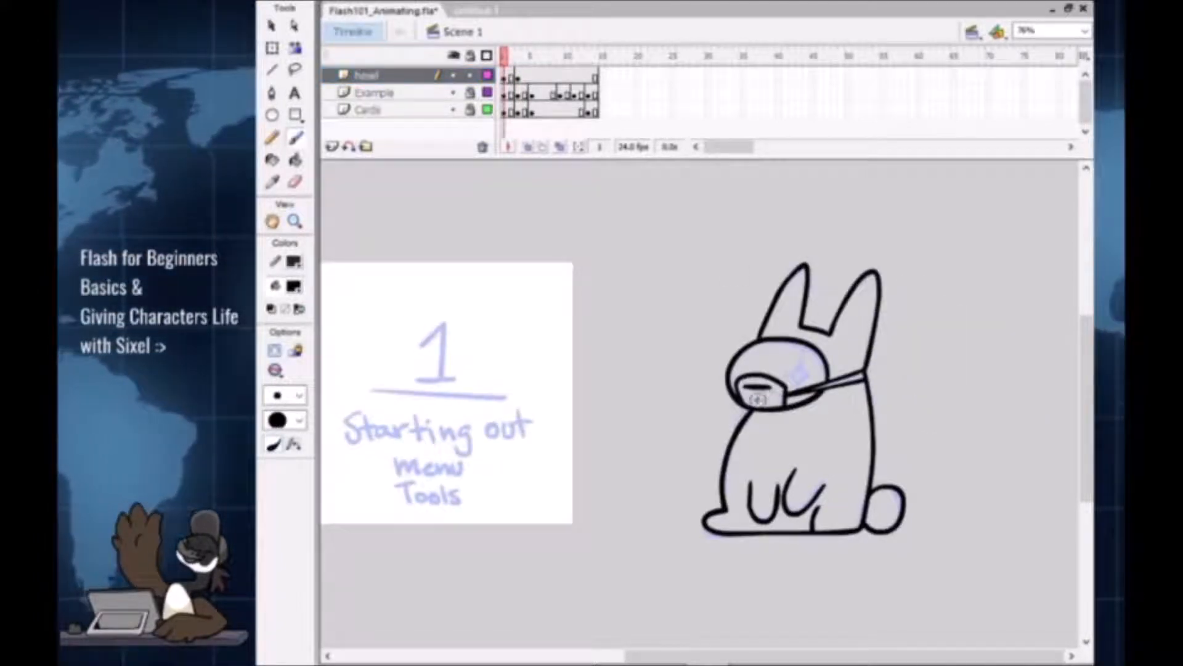
Step: Look through frames 3, 5 and 1 to compare the upright and open-mouthed poses with the remaining sketches
click(519, 57)
mouse_move(519, 57)
mouse_down()
mouse_move(504, 56)
mouse_move(534, 60)
mouse_up()
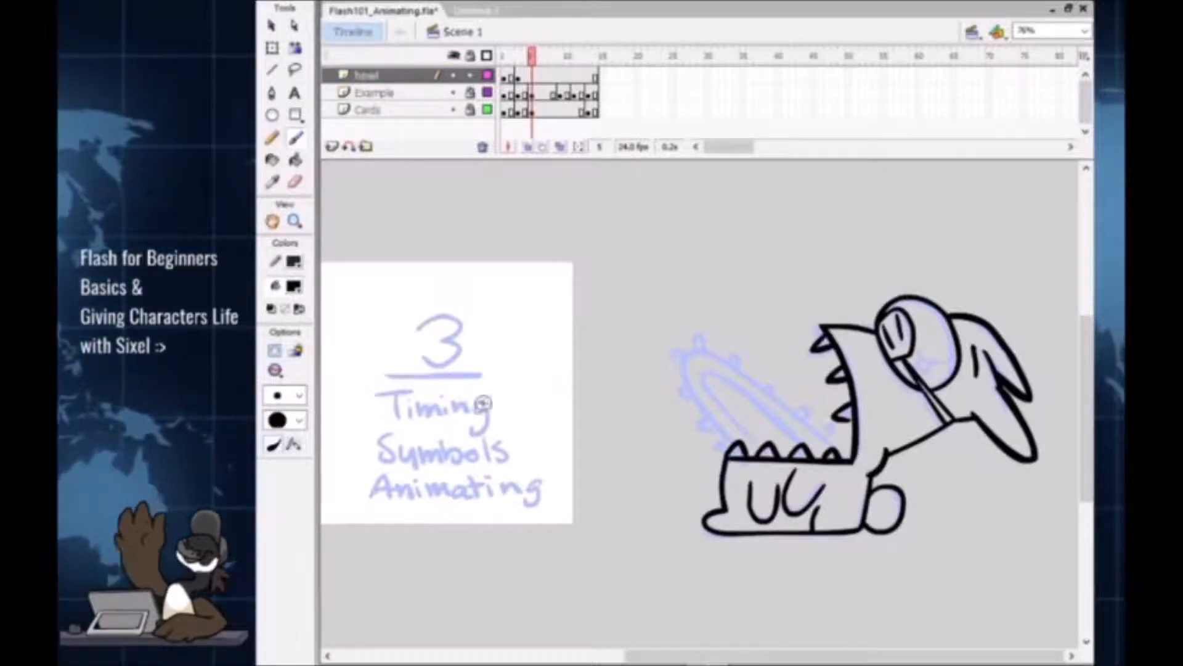
drag(601, 547, 668, 548)
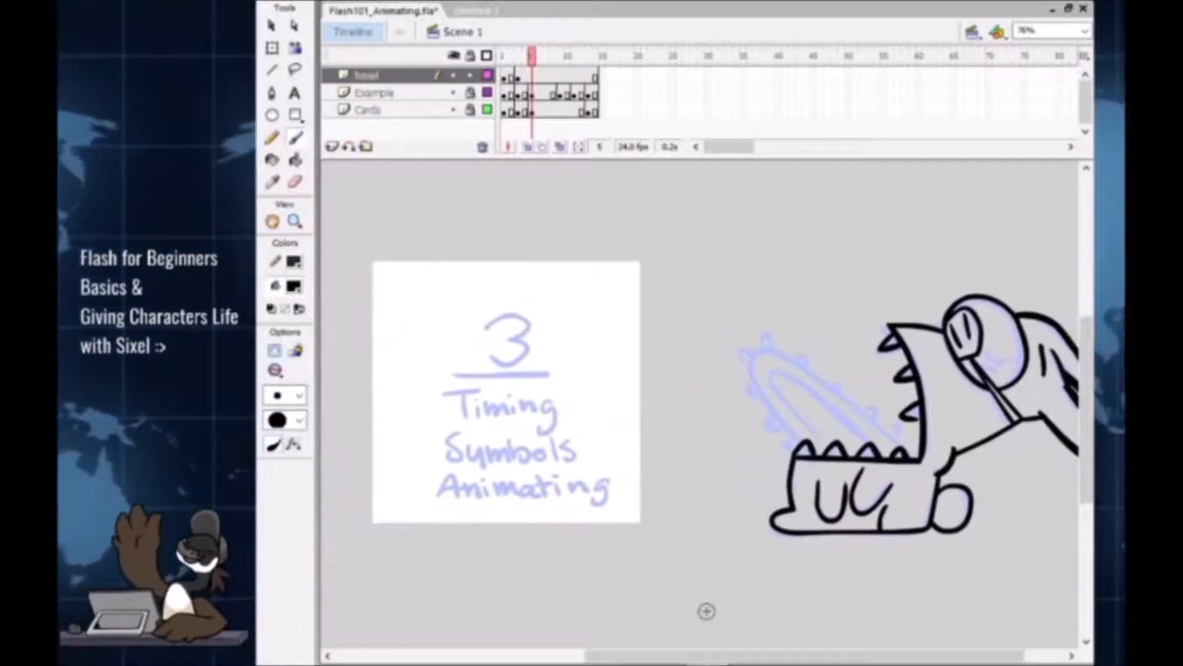
drag(855, 499, 788, 505)
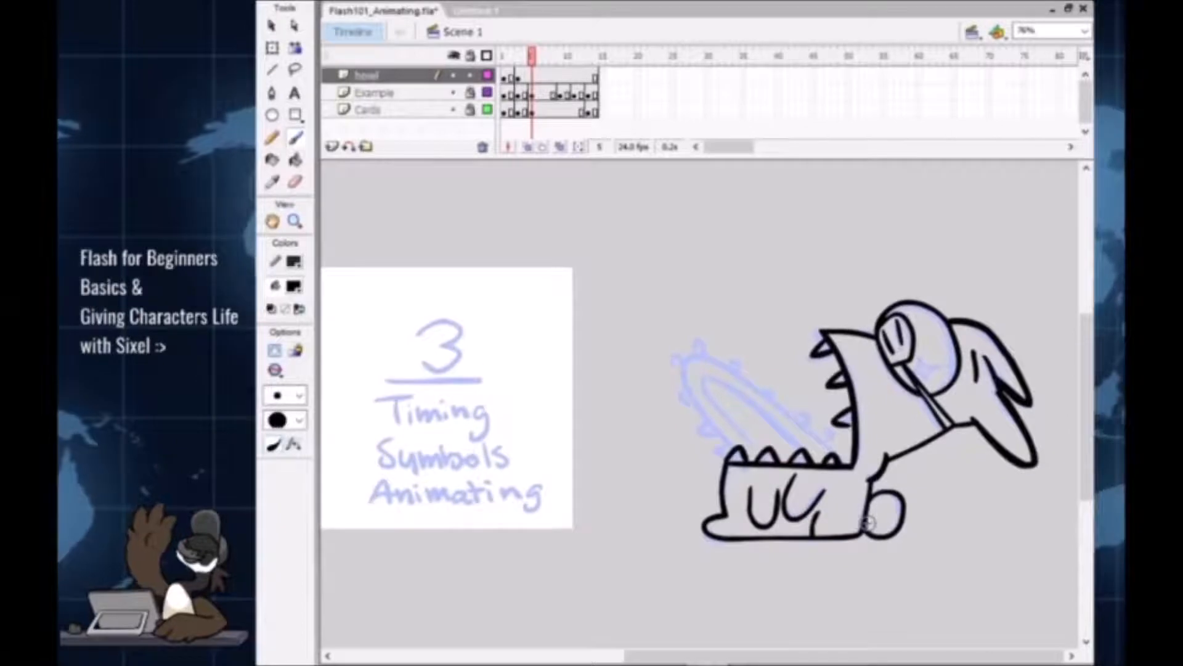
key(v)
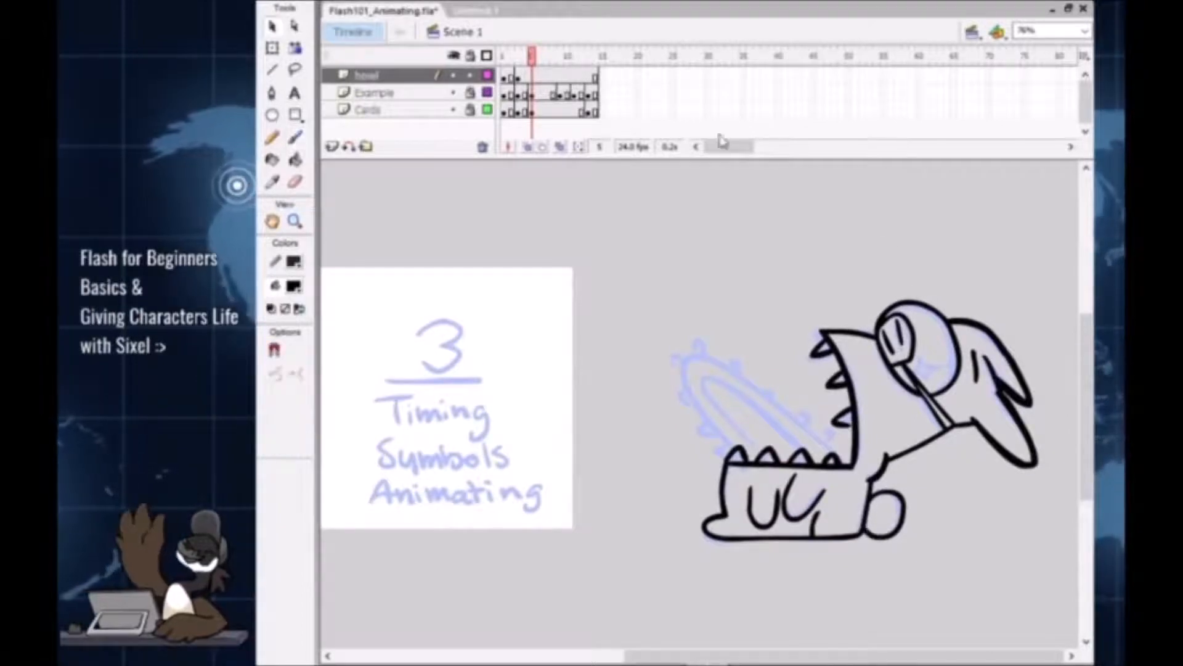
drag(529, 62, 520, 61)
click(1030, 548)
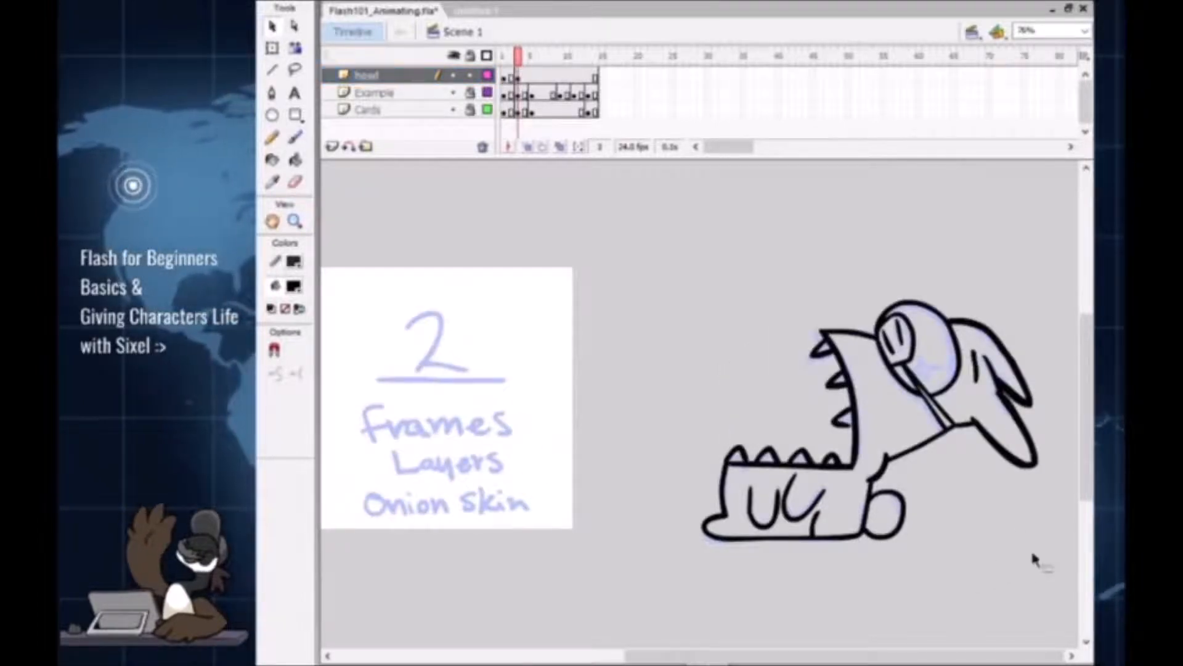
click(506, 79)
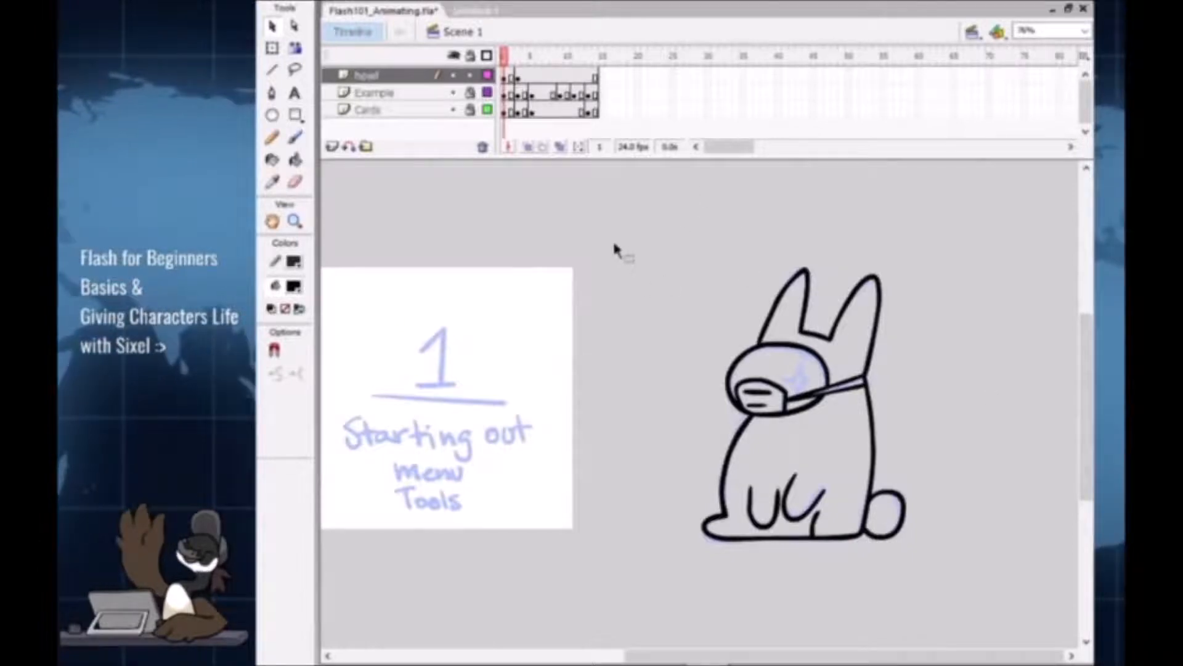
click(518, 76)
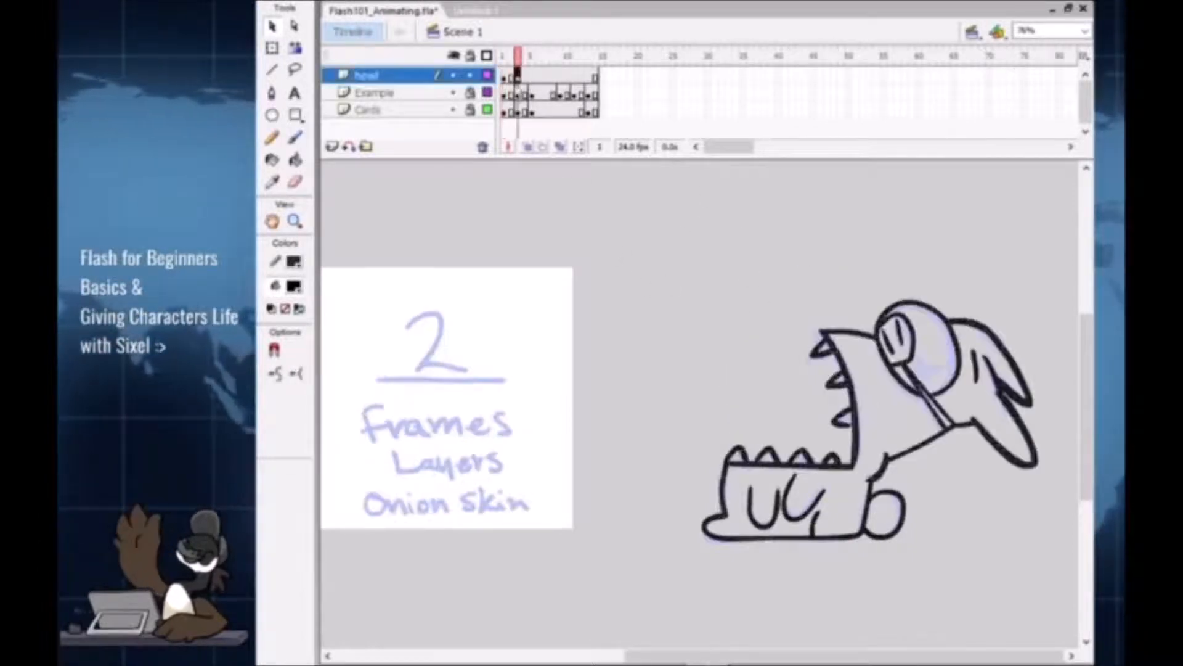
Step: Cut frames 1 to 3 of the howl layer and create a new graphic symbol named Howl
click(506, 76)
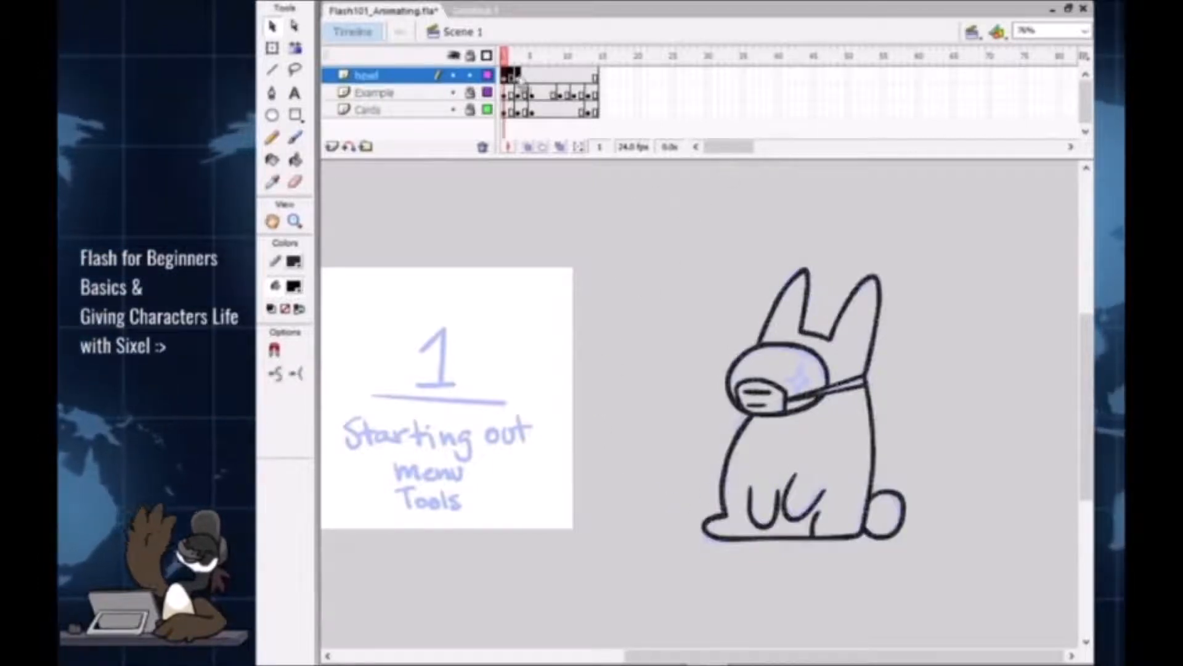
key(Delete)
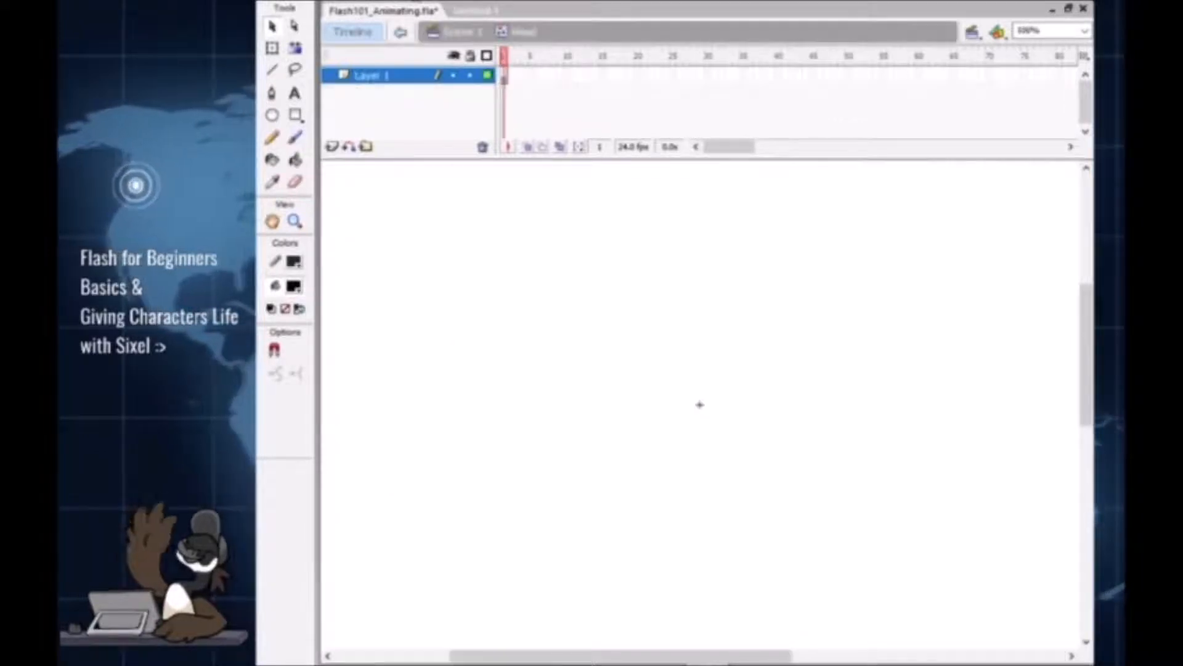
key(z)
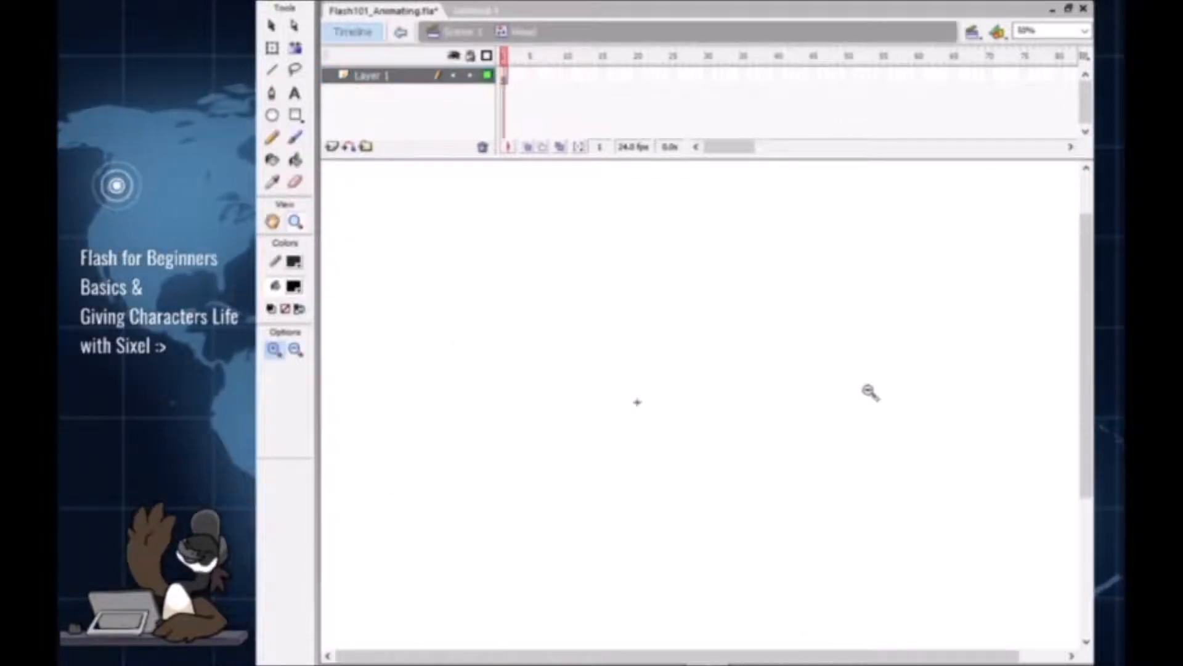
alt+click(838, 391)
click(542, 340)
drag(732, 424, 787, 448)
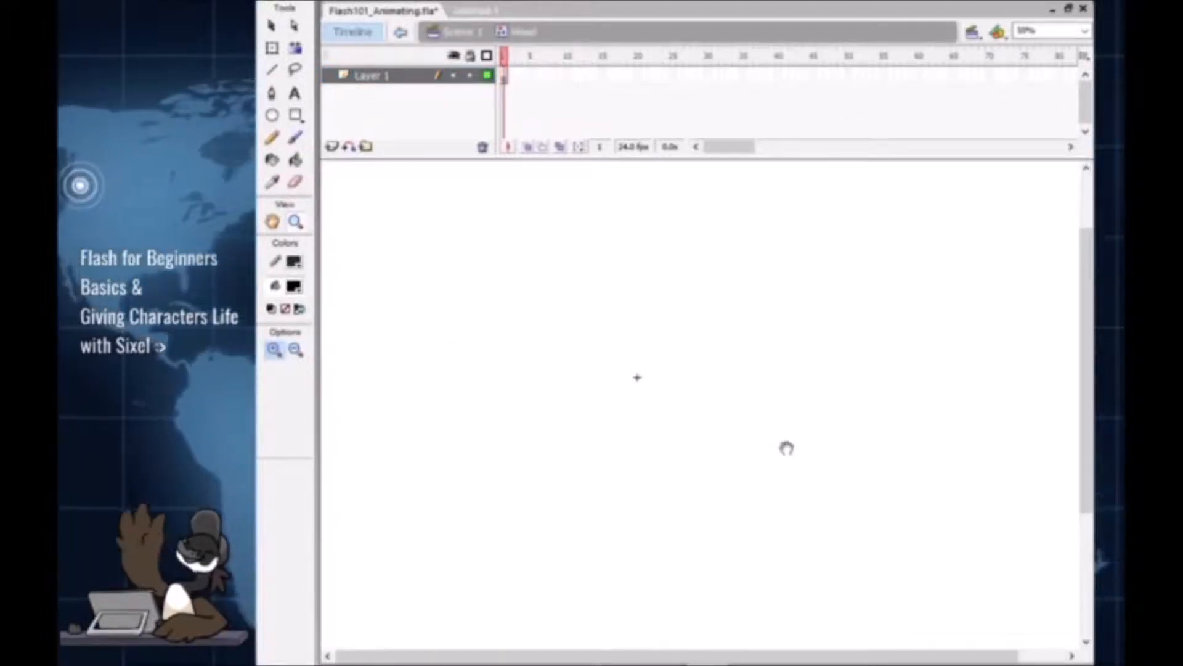
Step: Paste the cut frames at frame 1 of the Howl symbol and check the drawing at frame 3
click(505, 78)
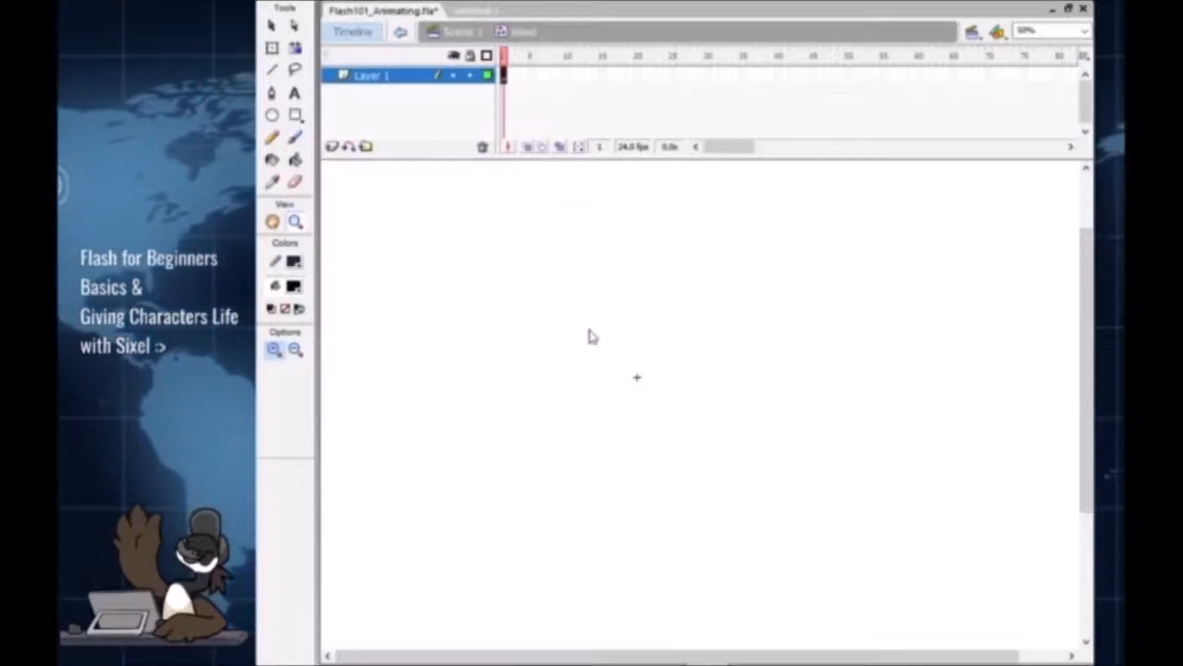
key(ctrl+alt+v)
drag(505, 60, 518, 65)
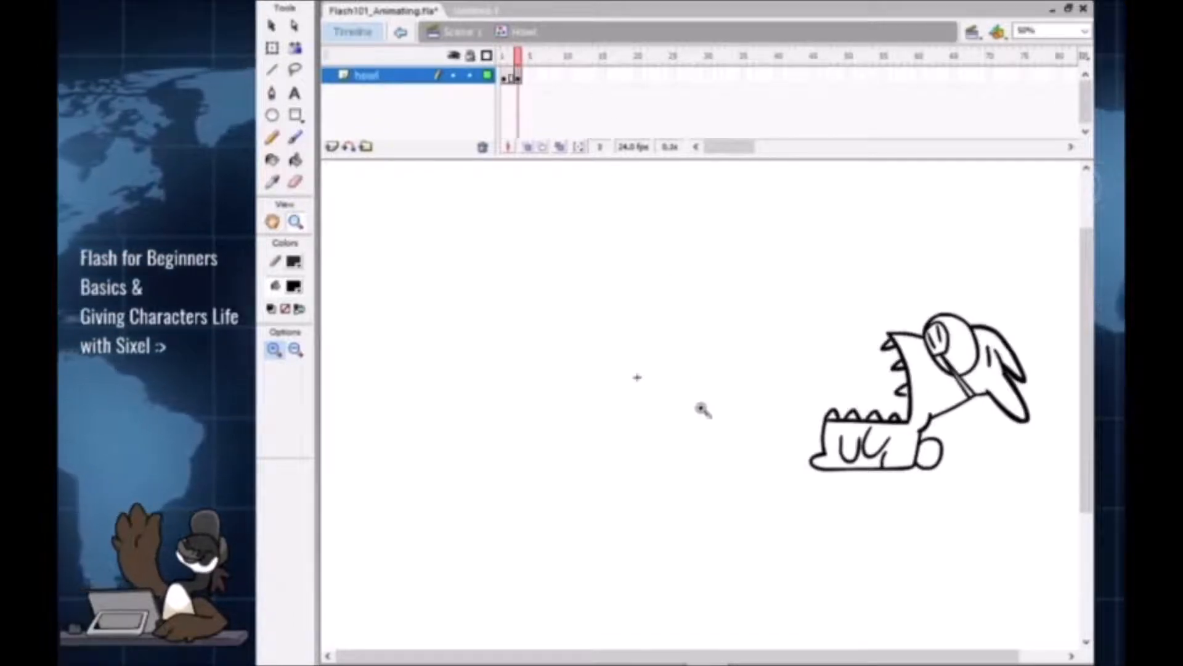
Step: Return to Scene 1, show the document's Library and select the Howl symbol
click(464, 33)
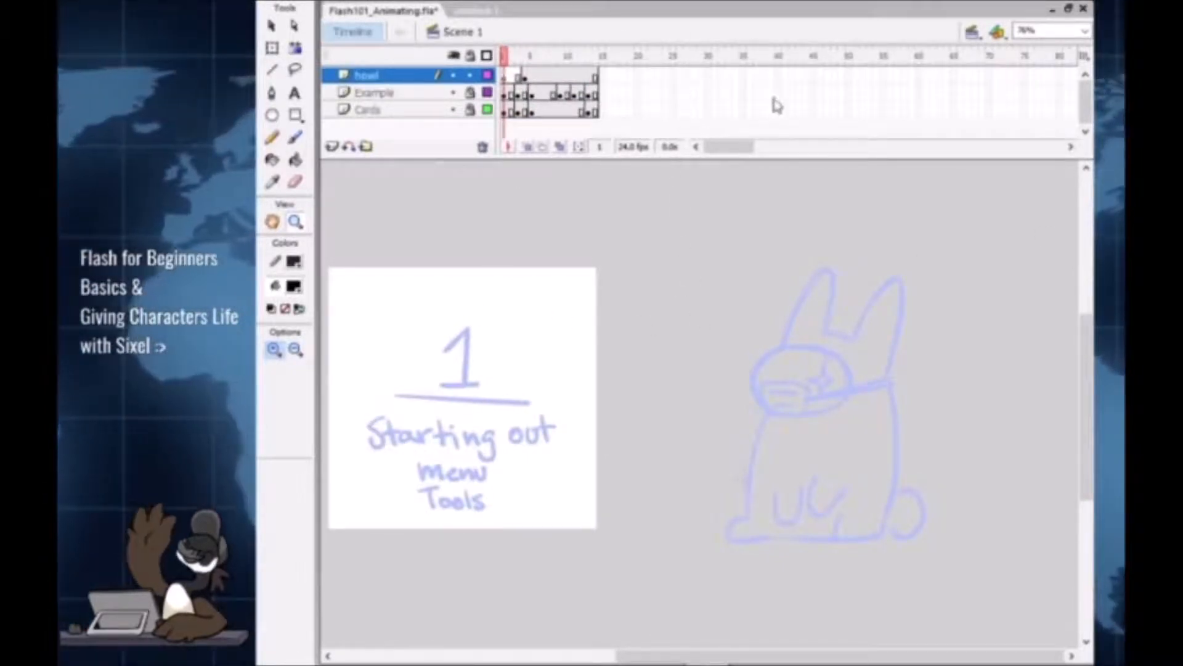
click(1021, 543)
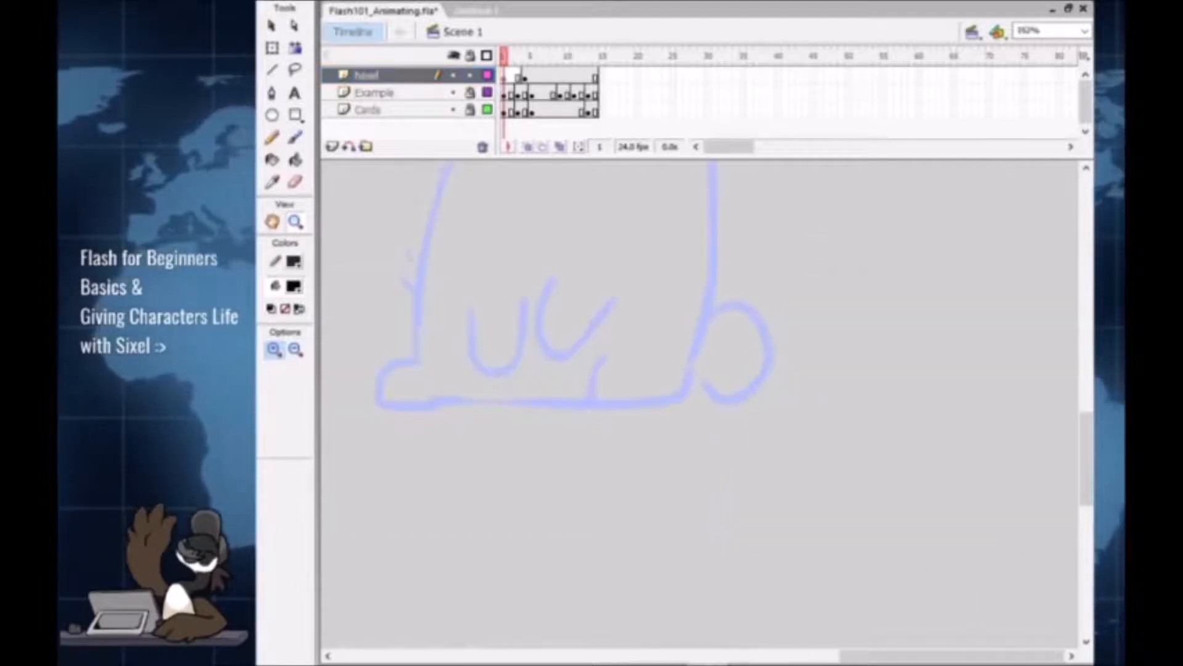
alt+click(545, 386)
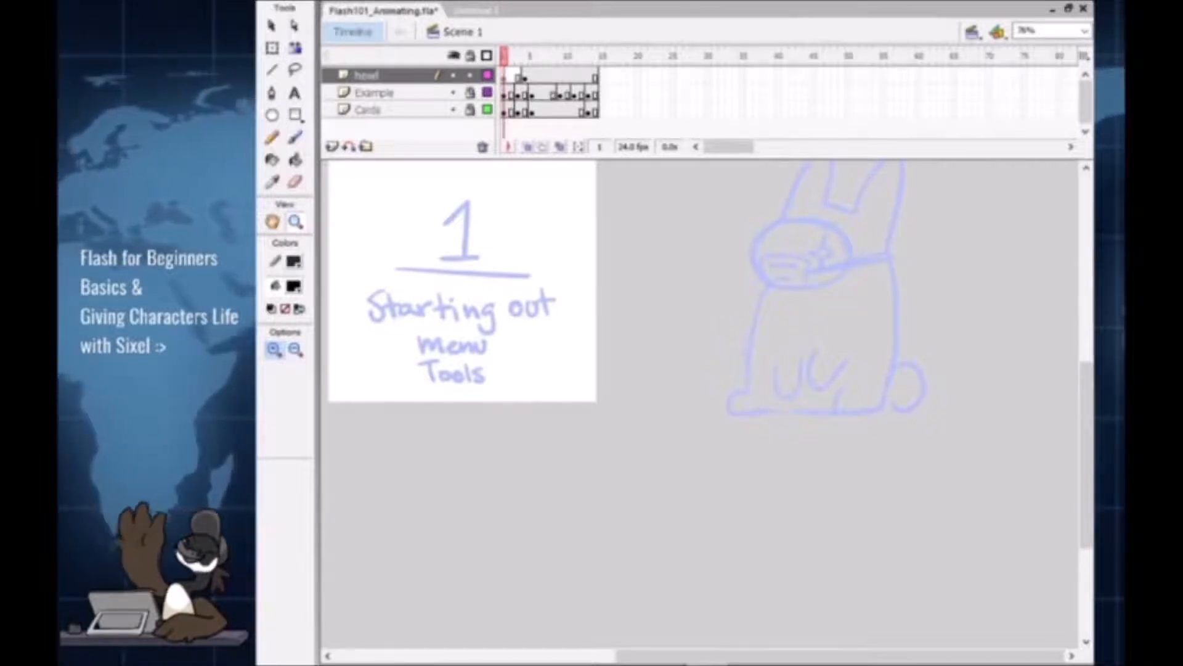
click(951, 636)
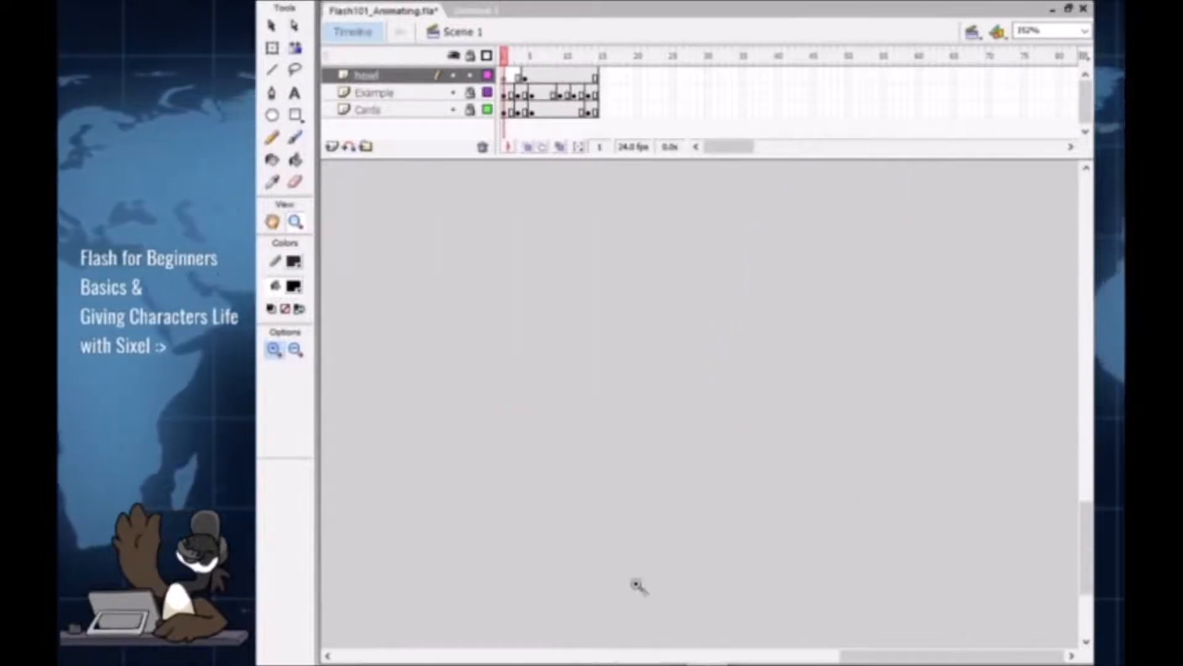
alt+click(528, 493)
scroll(618, 547, up, 5)
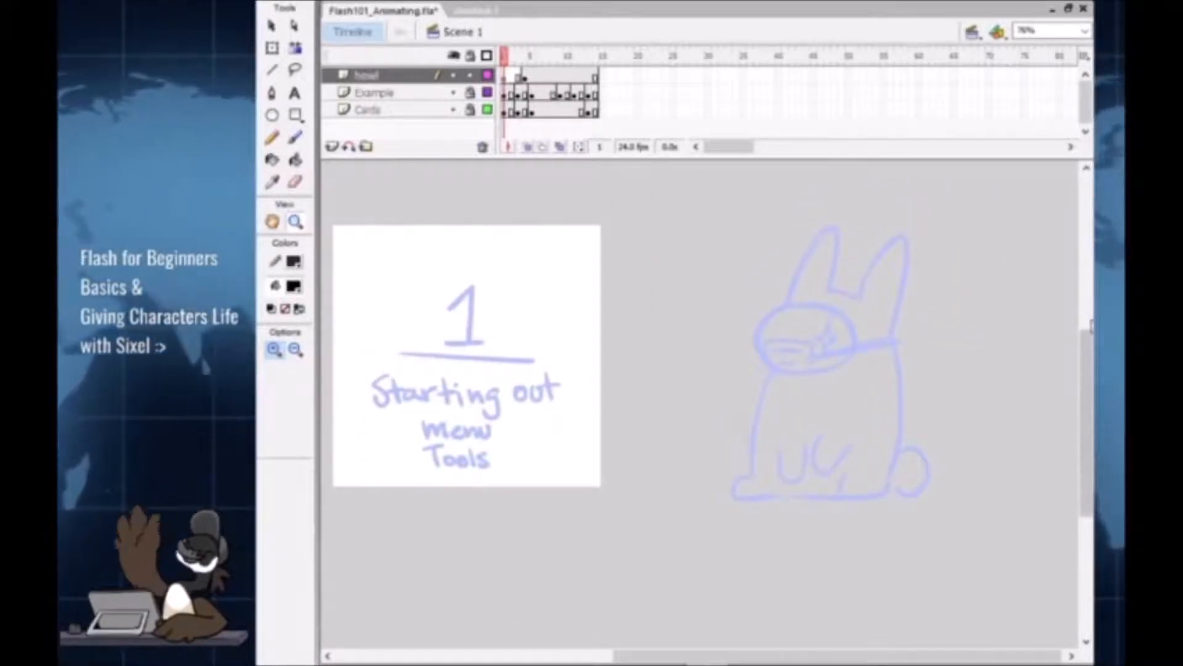
click(1093, 327)
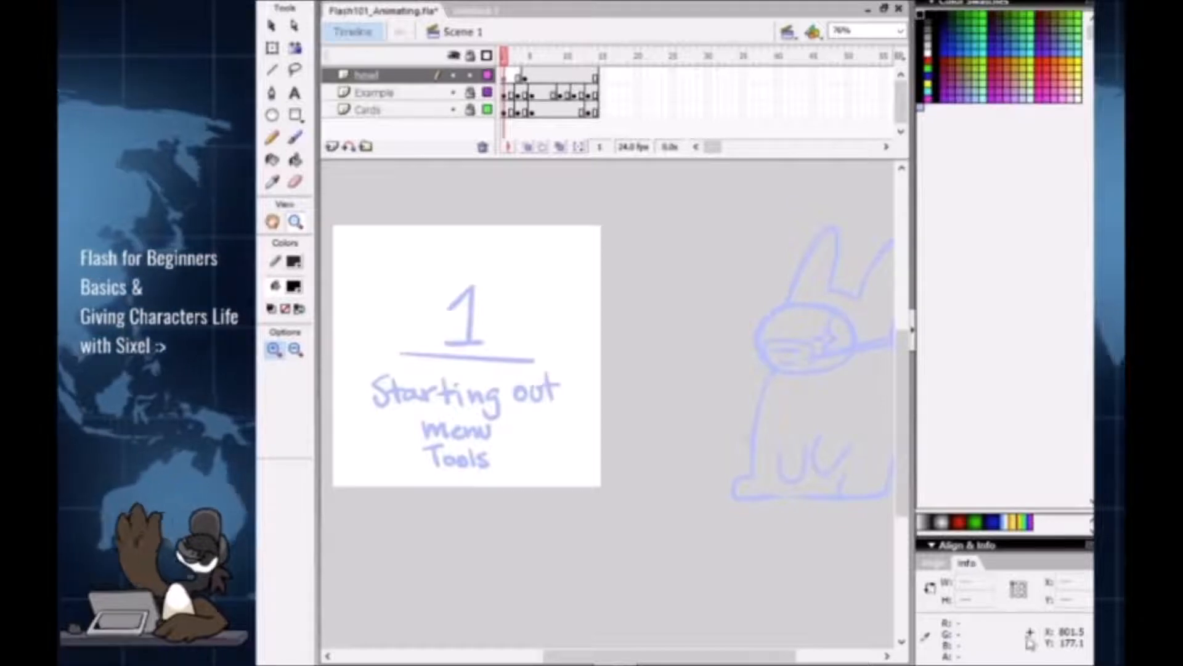
key(ctrl+l)
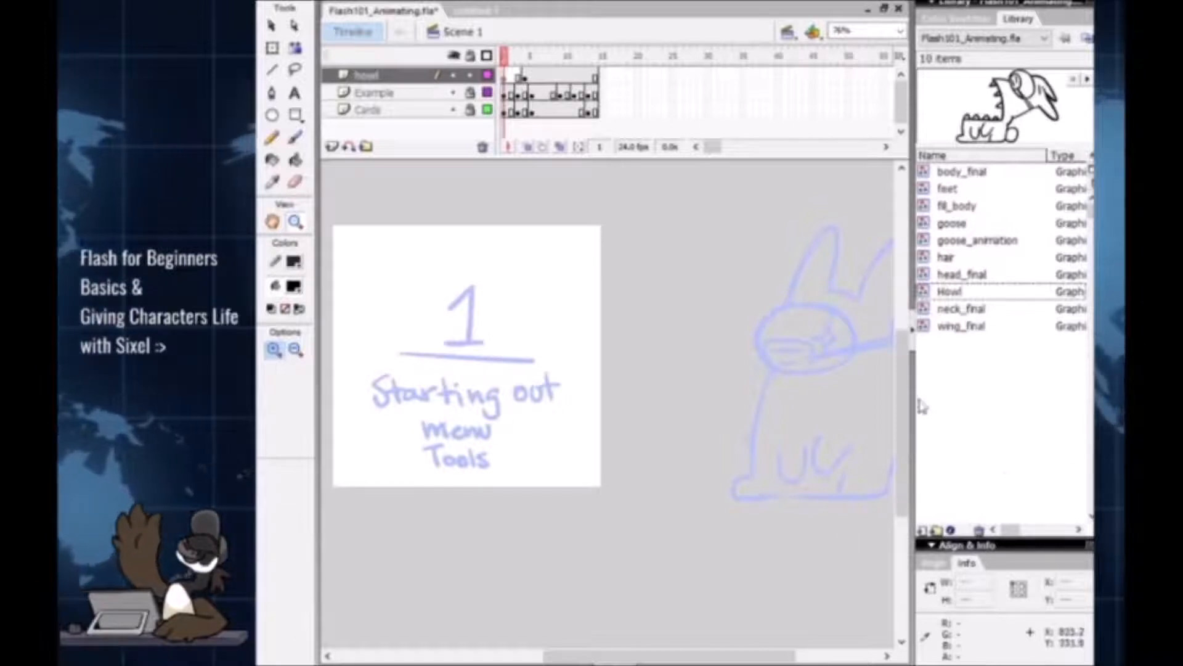
click(994, 291)
Step: Delete every symbol except Howl from the Library, from body_final to head_final plus neck_final and wing_final
drag(760, 574, 675, 589)
alt+click(672, 546)
alt+click(670, 537)
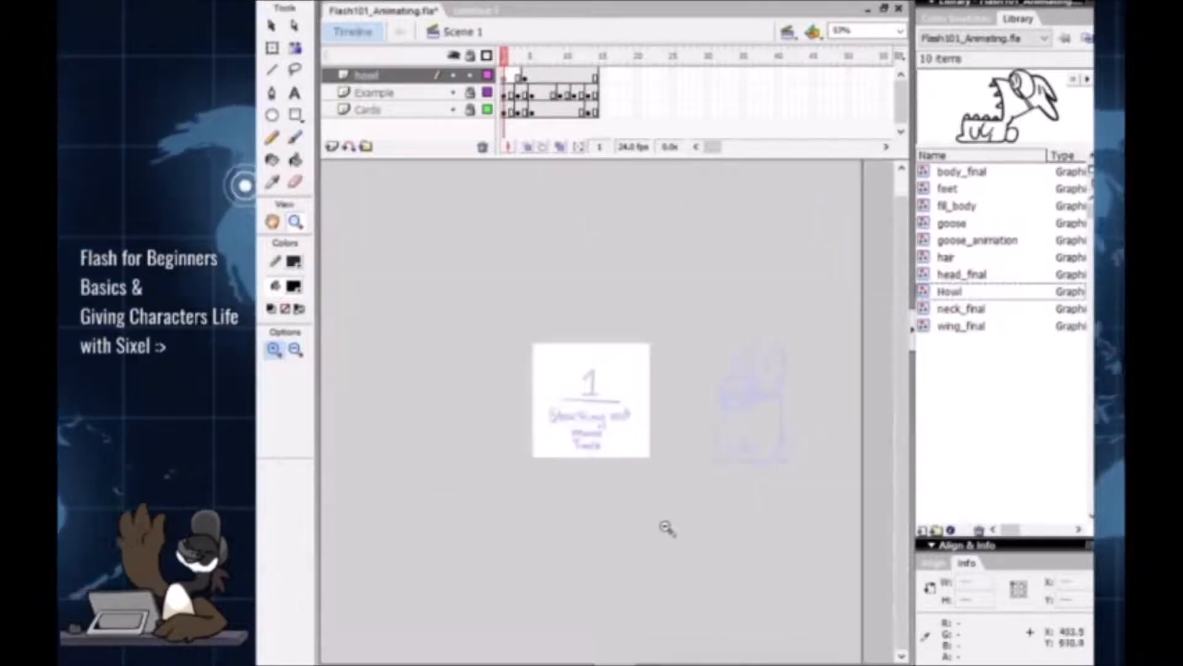
click(700, 398)
drag(661, 480, 776, 498)
key(v)
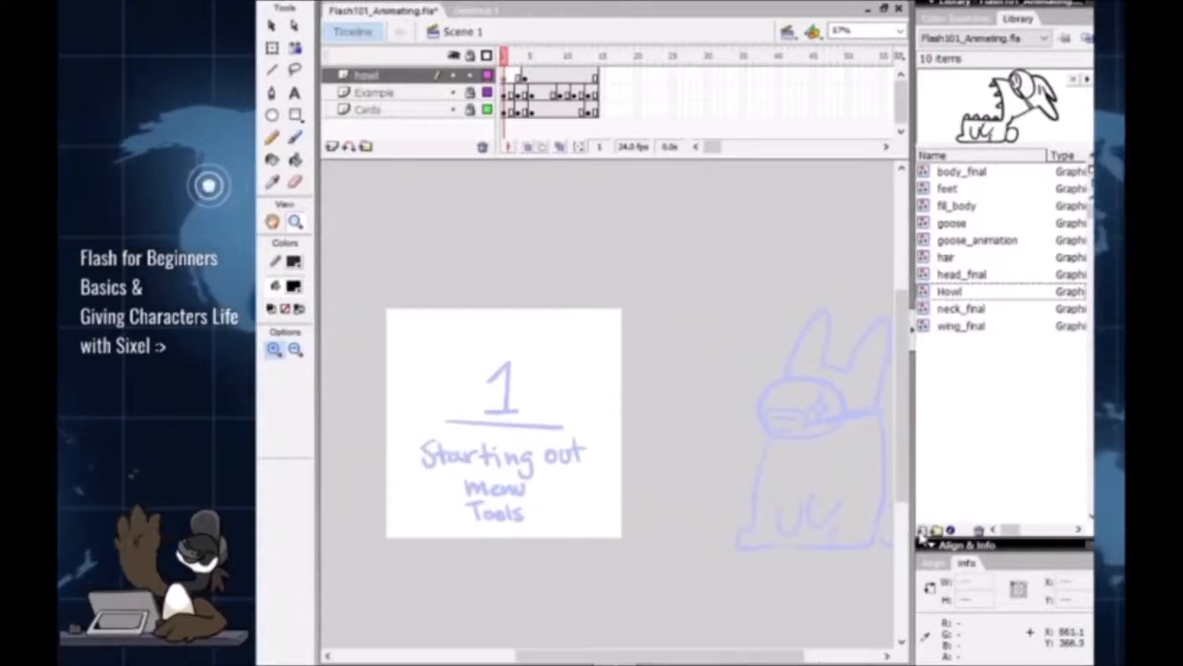
click(989, 176)
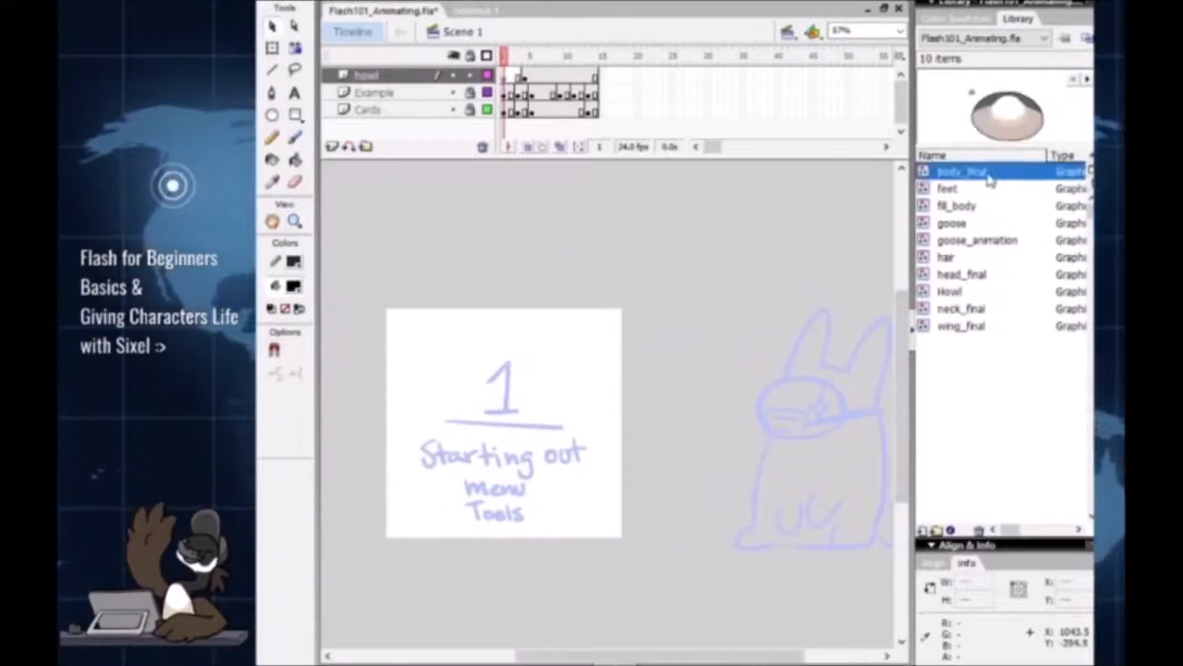
shift+click(979, 276)
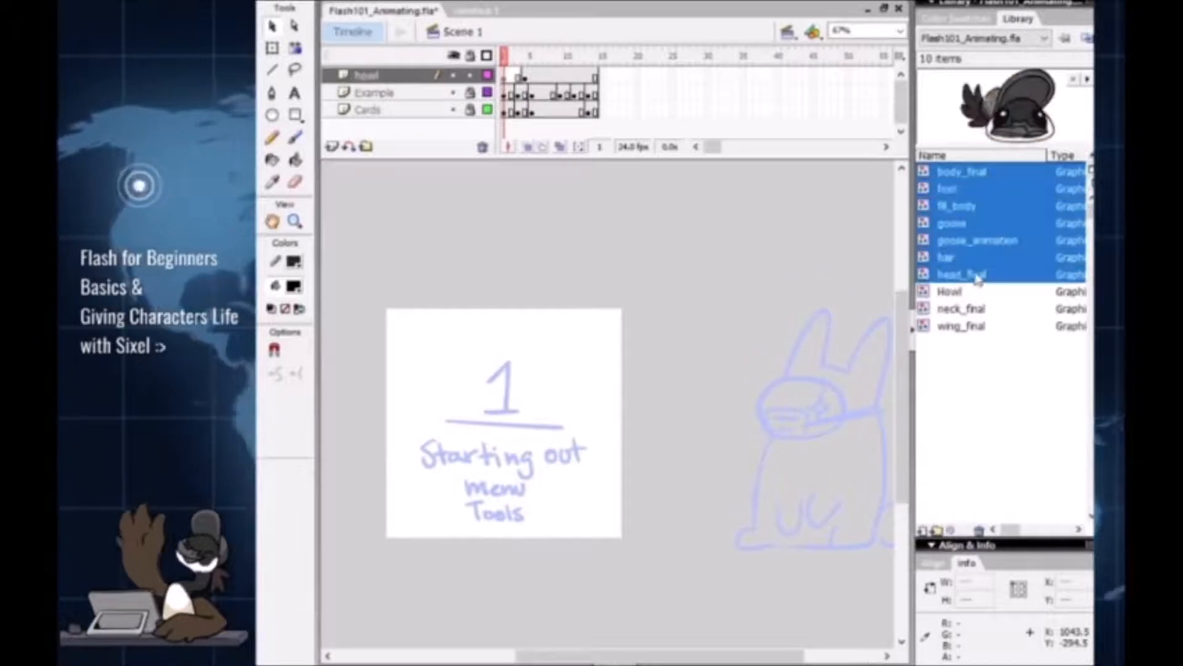
key(Delete)
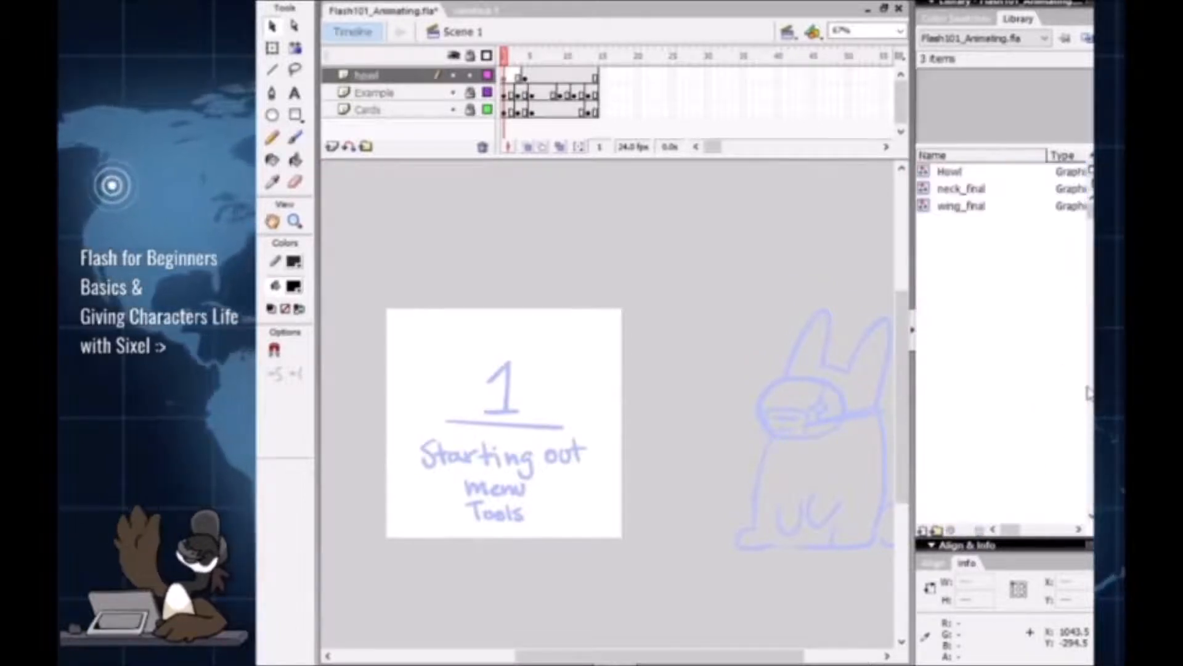
click(965, 189)
shift+click(971, 207)
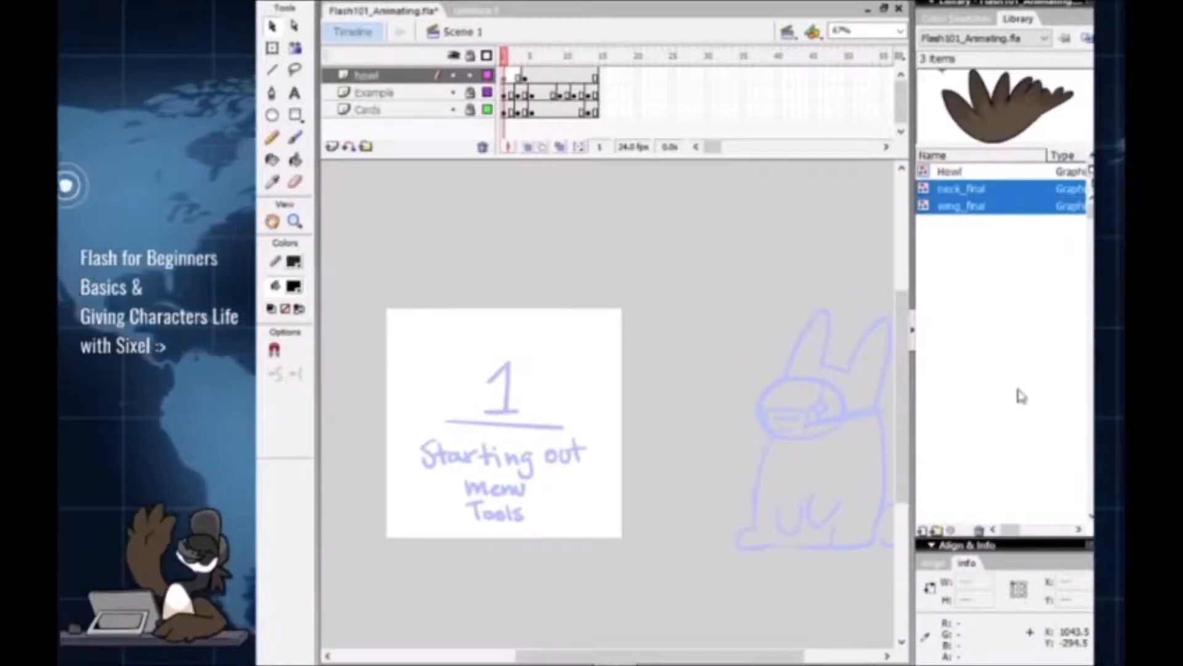
key(Delete)
Step: Place the Howl symbol at frame 1 of the howl layer and align it with the blue upright sketch
drag(980, 175, 784, 476)
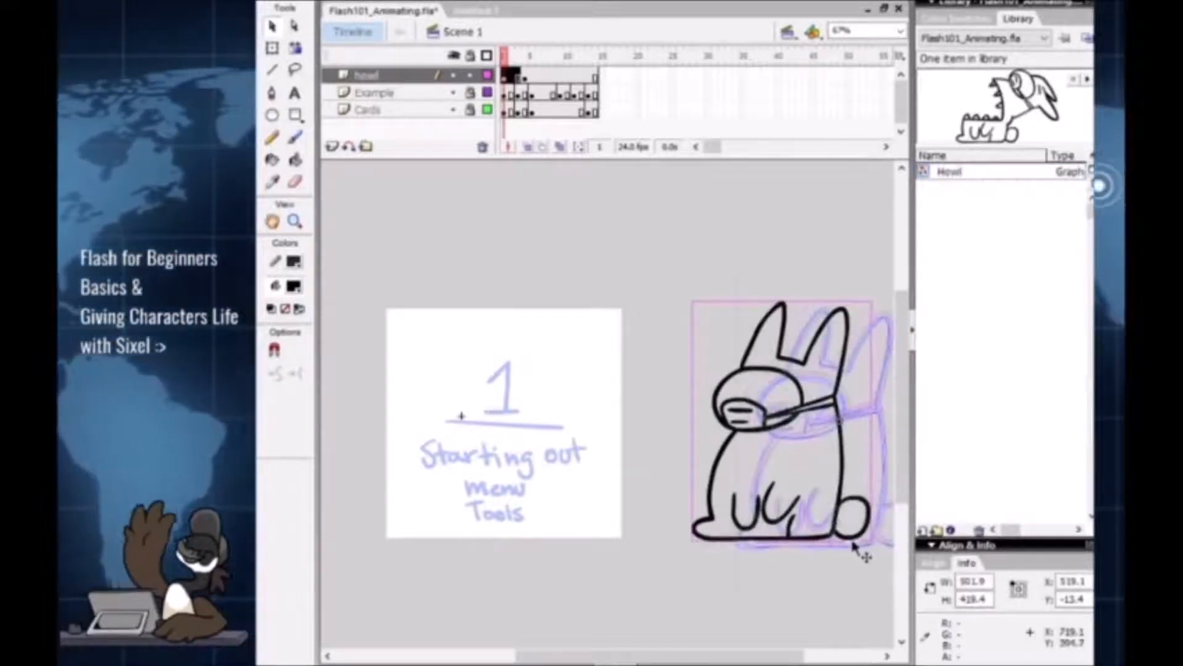
drag(858, 547, 894, 553)
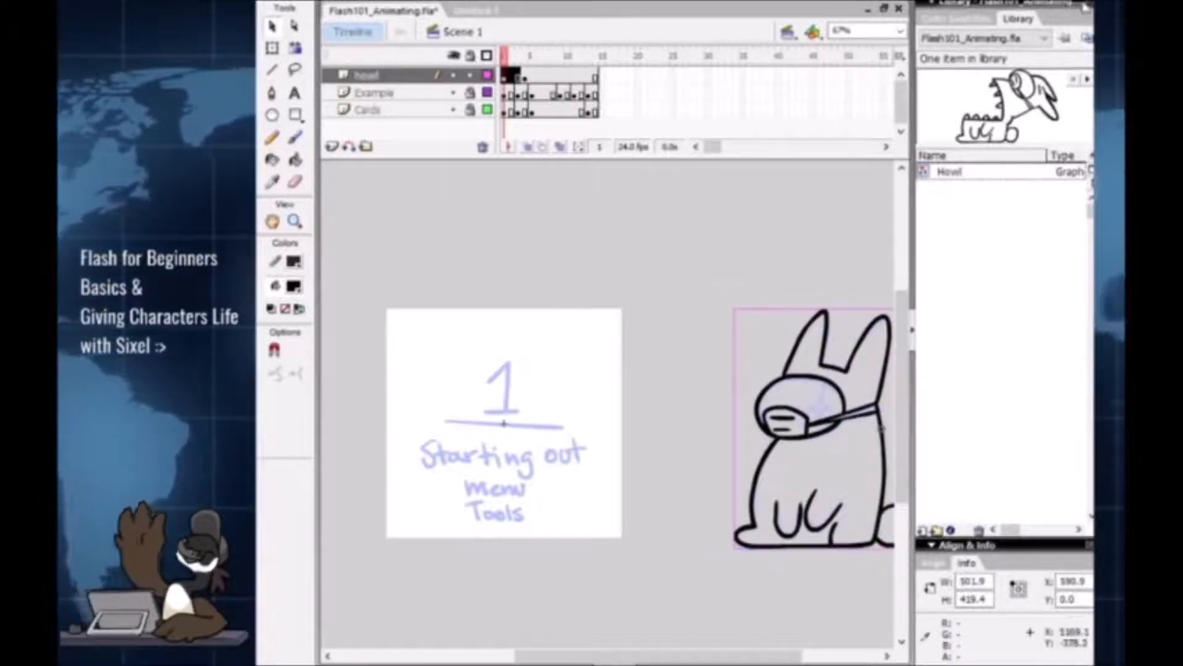
click(912, 330)
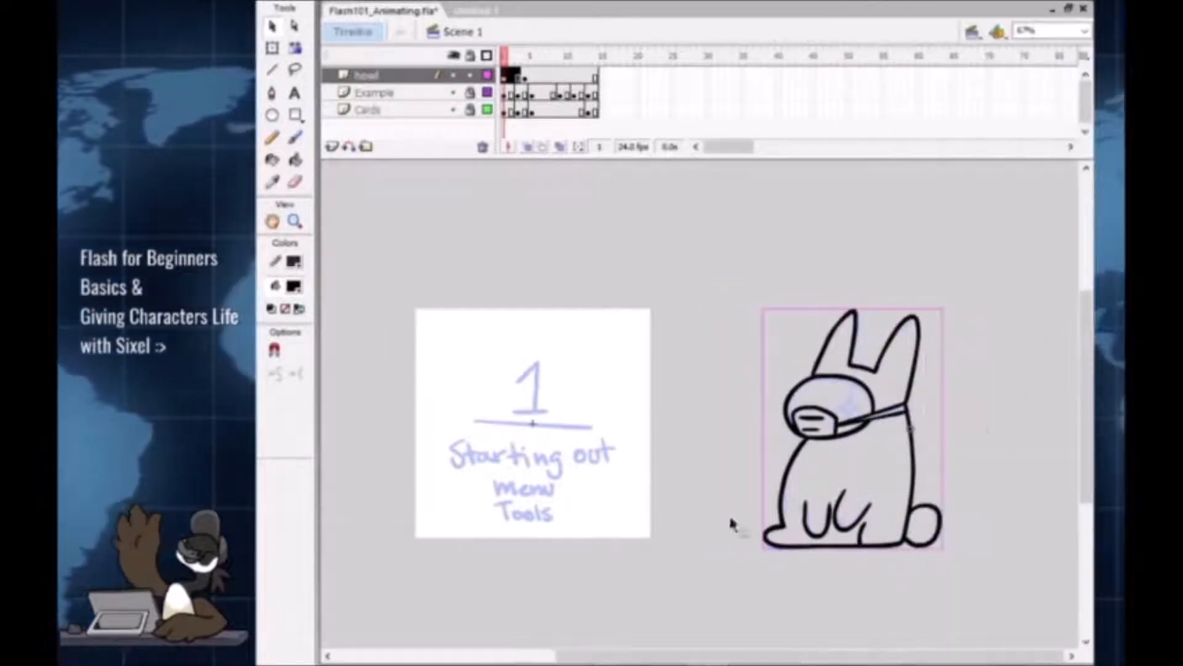
Step: Clear the extra keyframe at frame 4 of the howl layer, and check the timeline inside the Howl symbol
click(524, 76)
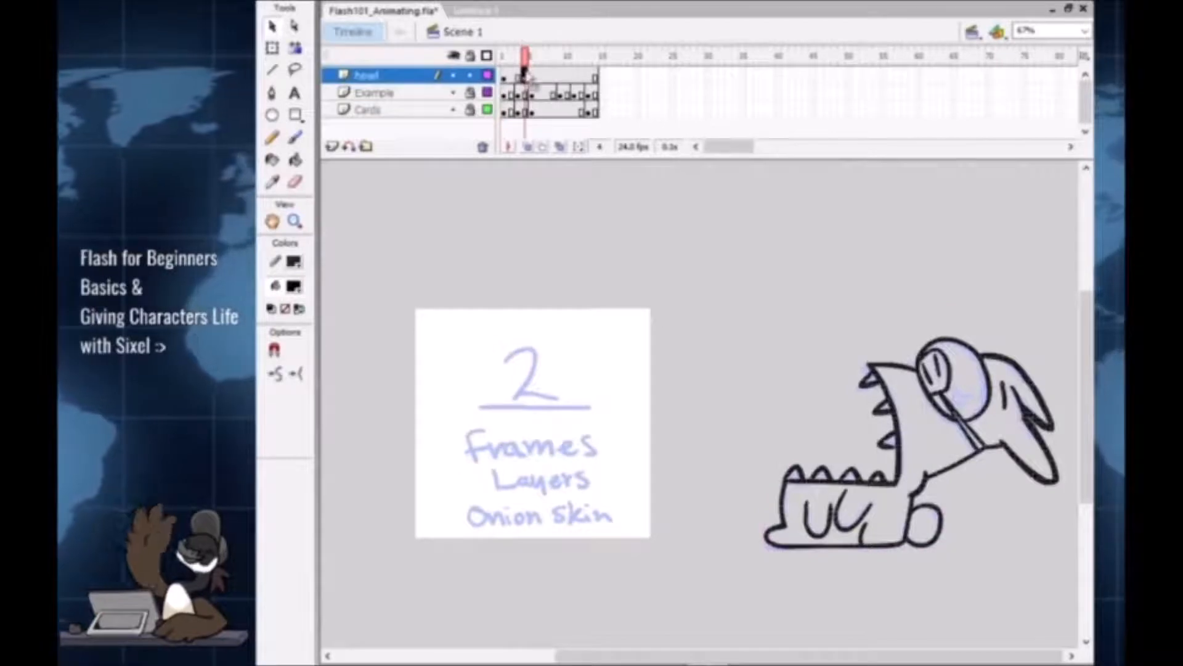
click(596, 197)
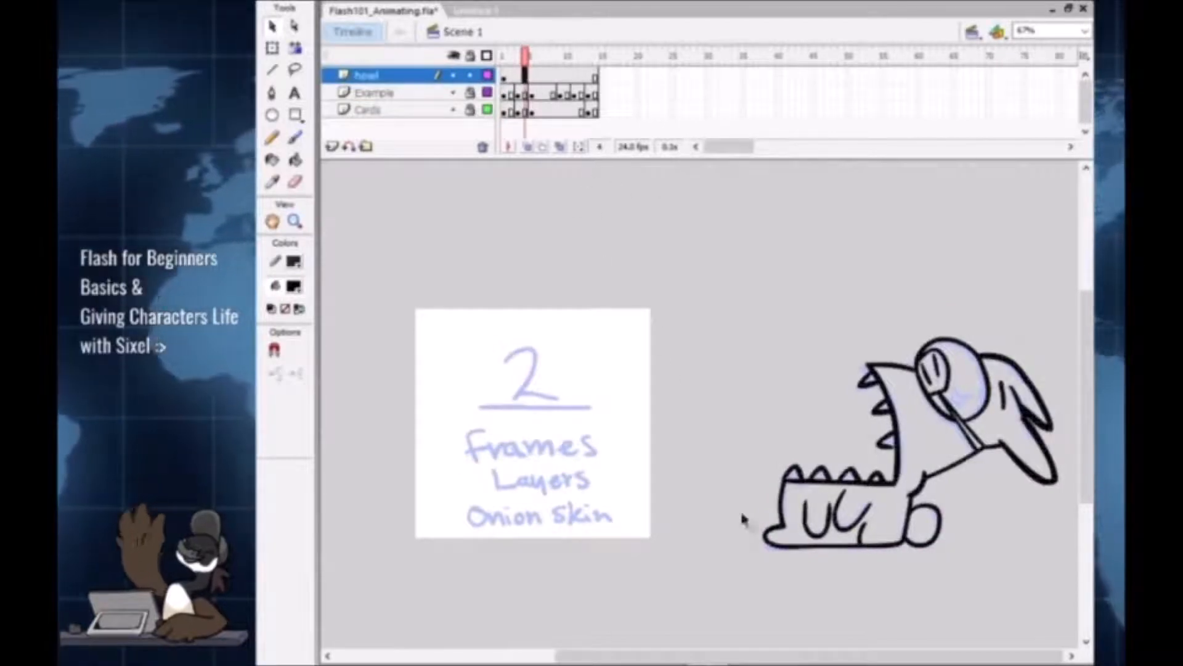
click(911, 481)
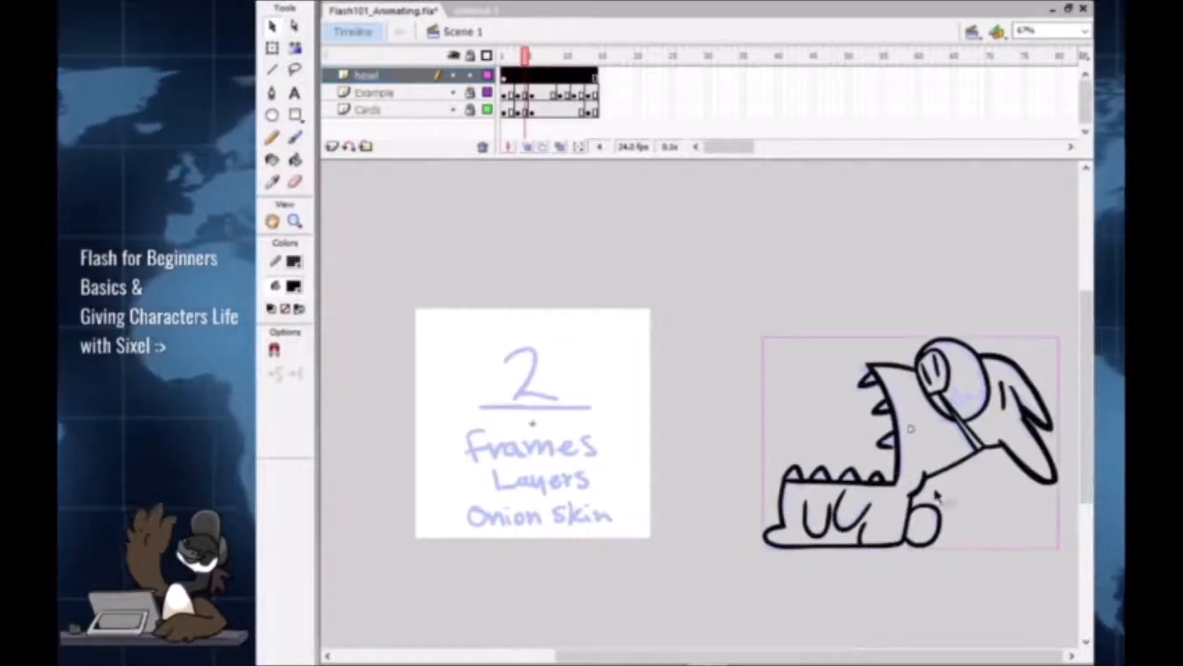
double_click(901, 490)
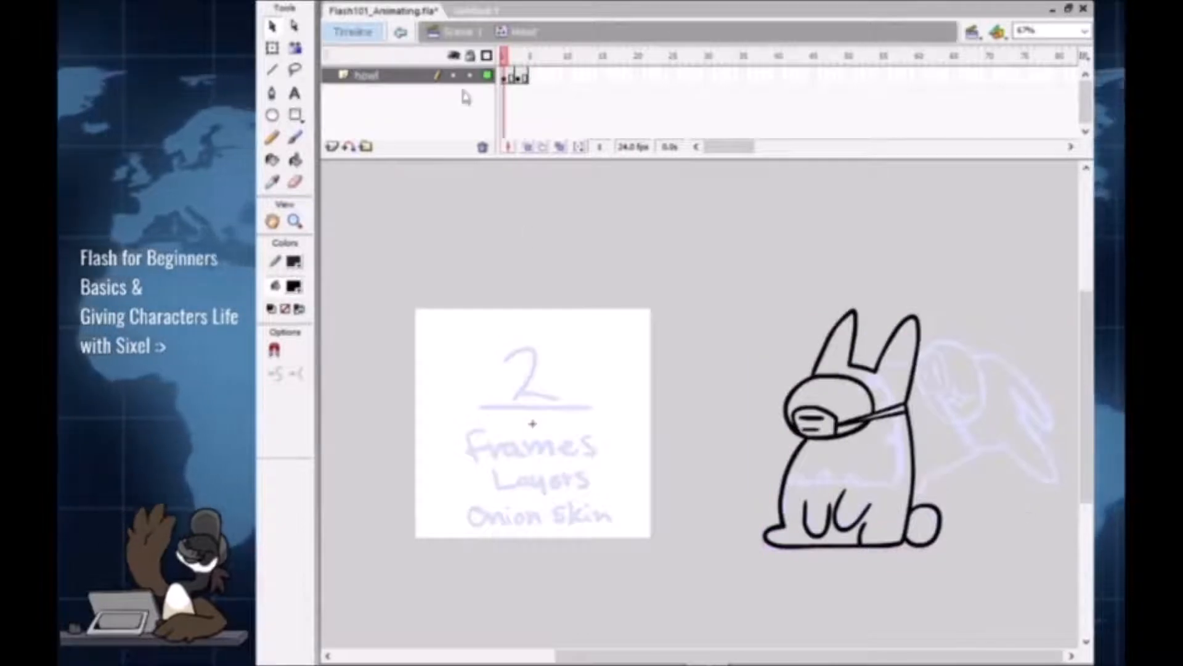
click(472, 32)
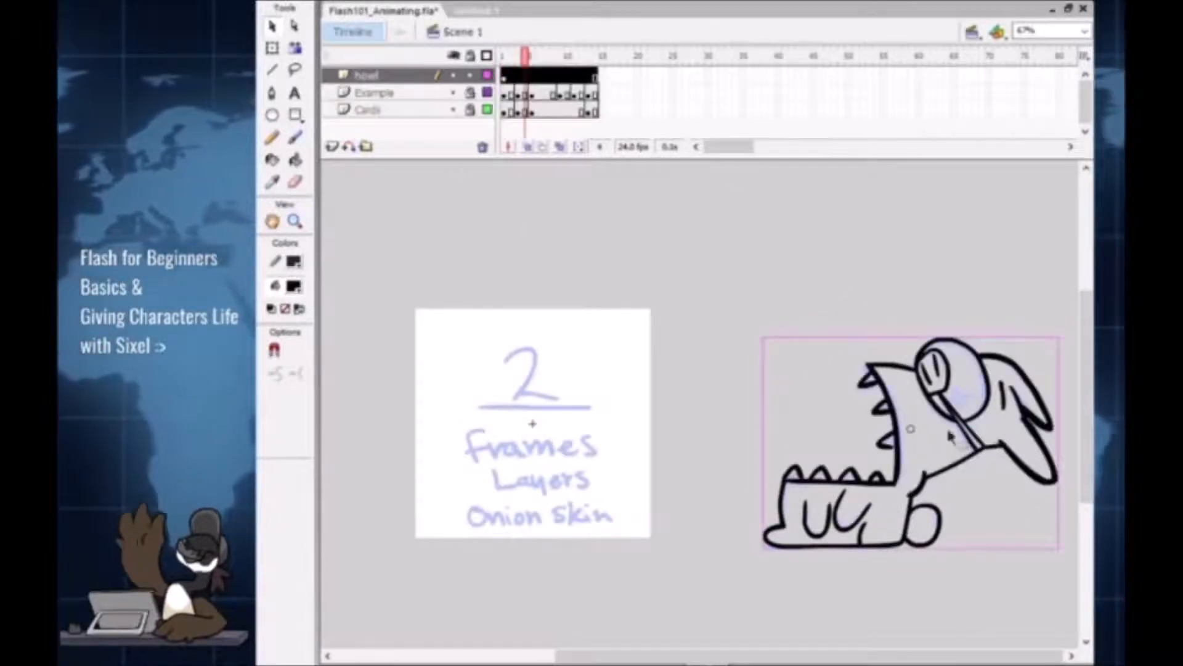
Step: Try moving the Howl instance onto the title card and scaling it down, and undo both changes
mouse_move(925, 547)
mouse_down()
mouse_move(858, 403)
mouse_move(832, 401)
mouse_move(801, 480)
mouse_move(871, 542)
mouse_move(952, 558)
mouse_move(930, 554)
mouse_up()
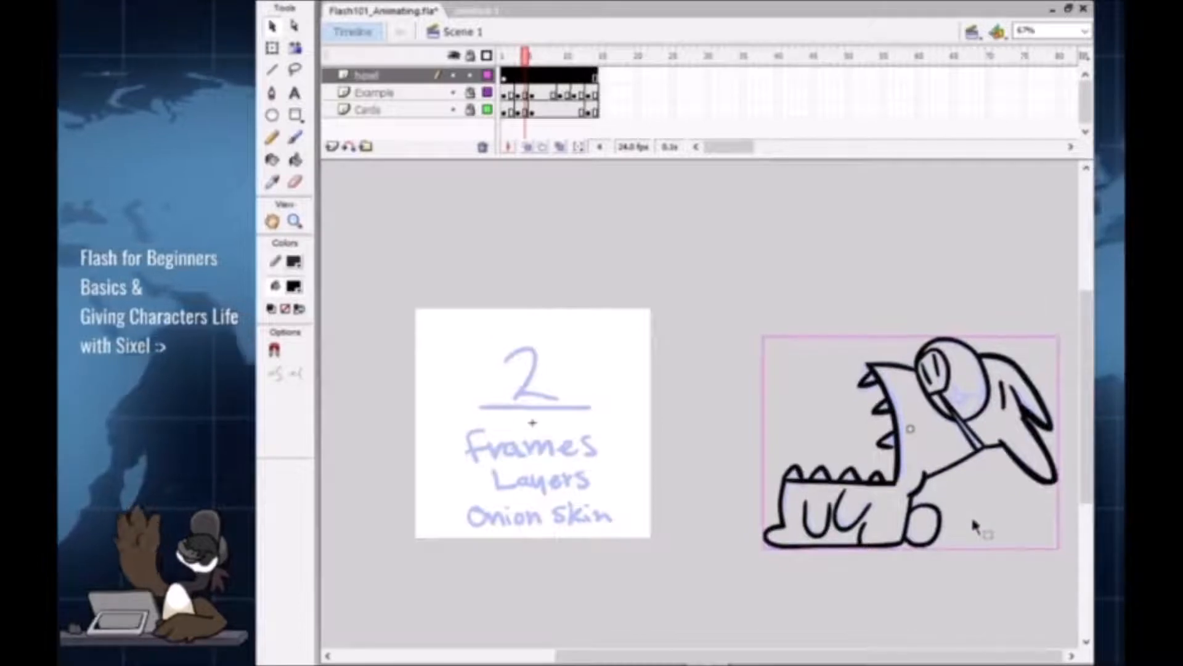
drag(954, 484, 618, 459)
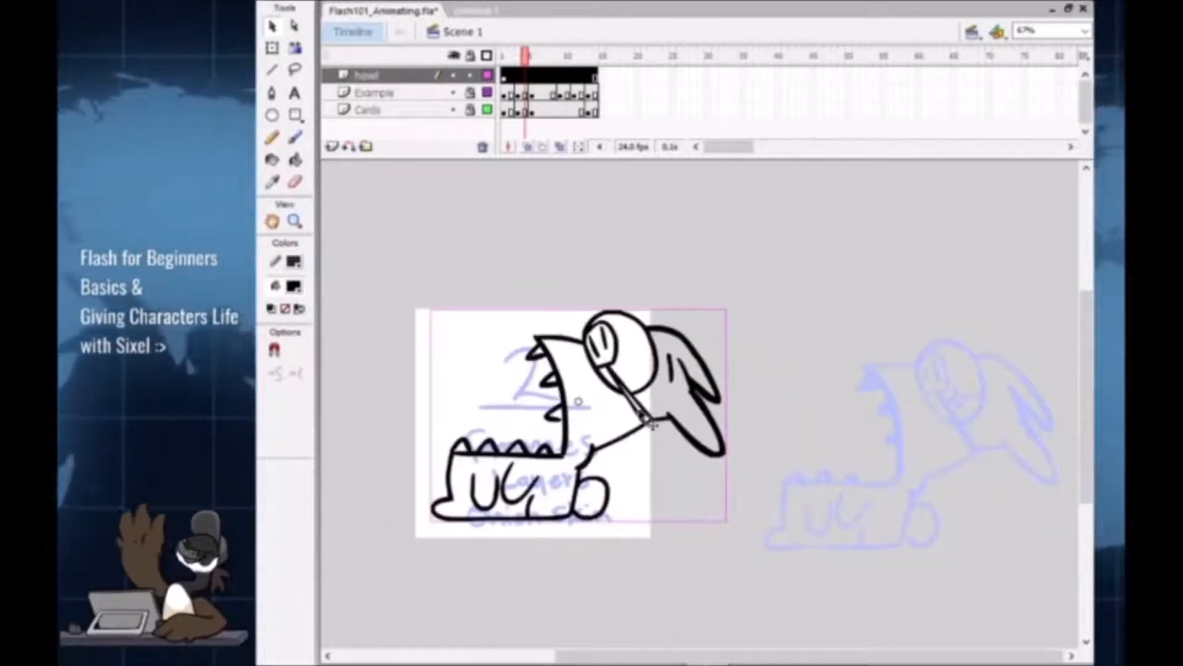
key(q)
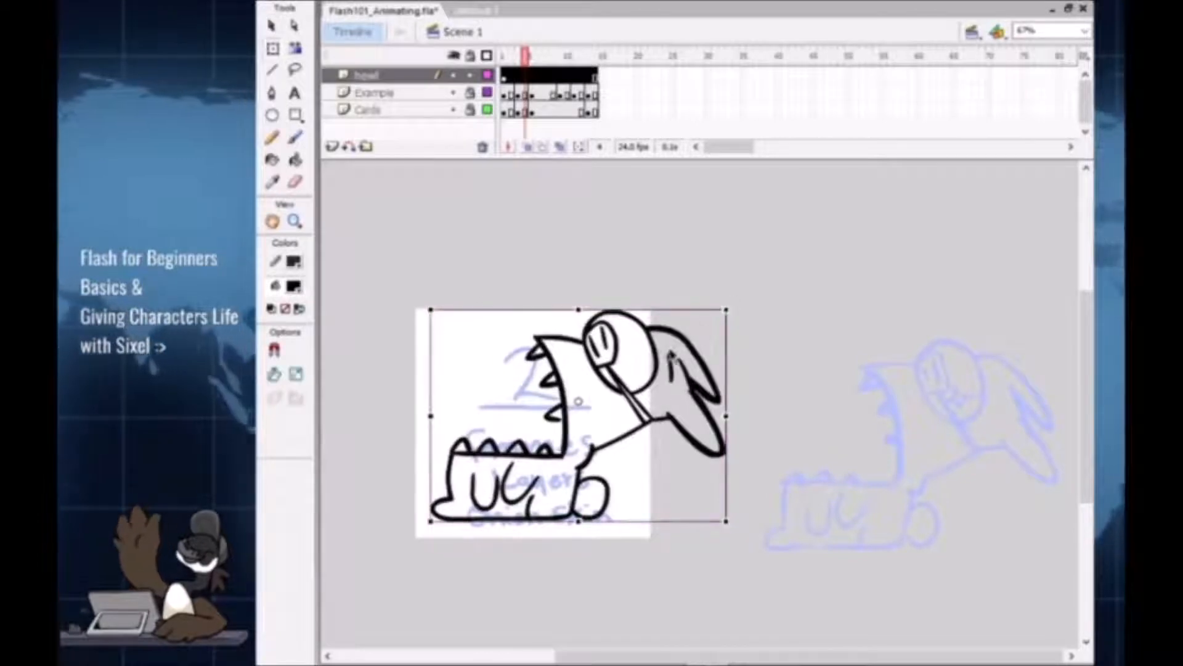
drag(727, 310, 667, 345)
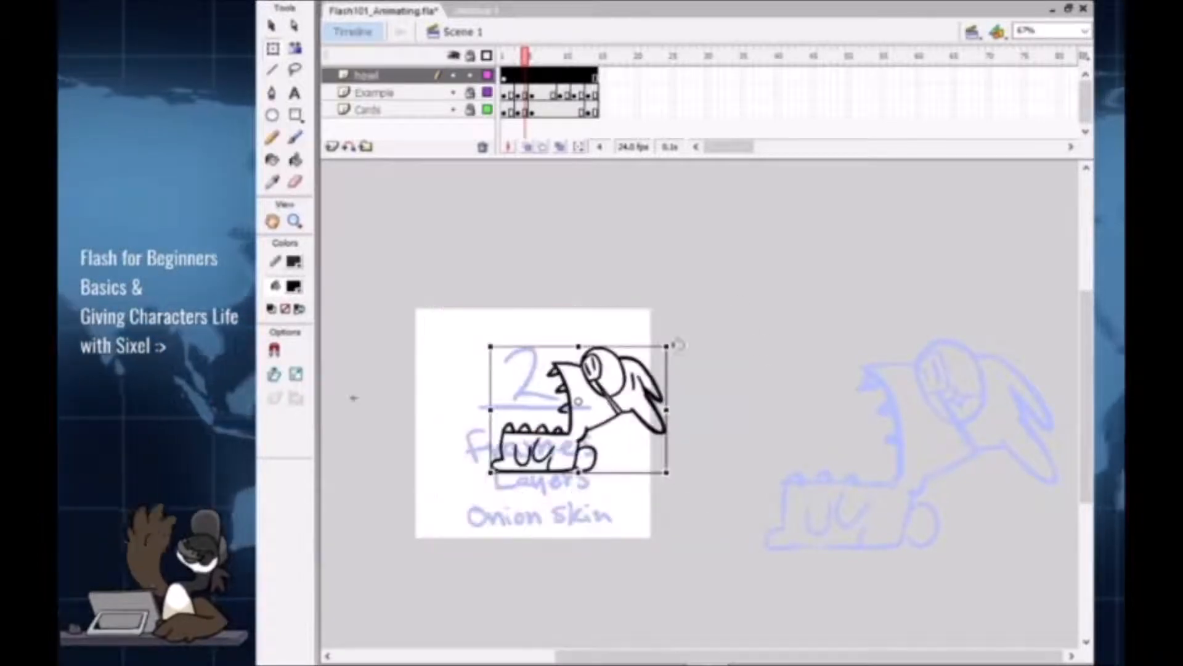
key(ctrl+z)
key(ctrl+z)
key(ctrl+z)
key(ctrl+z)
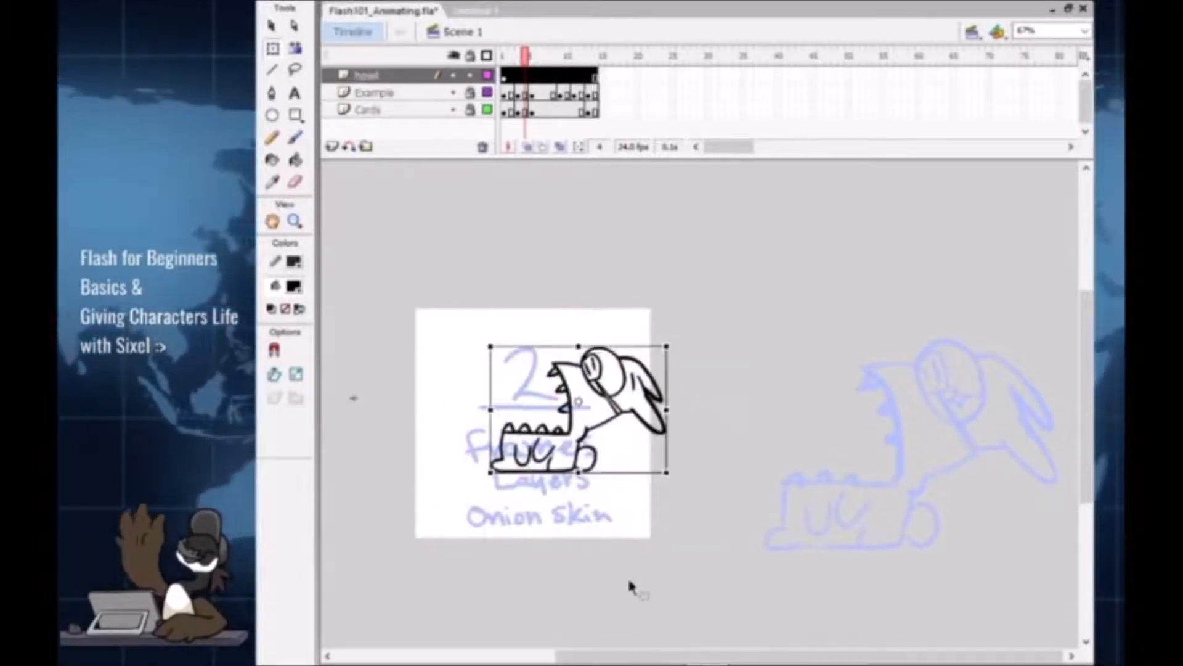
click(956, 602)
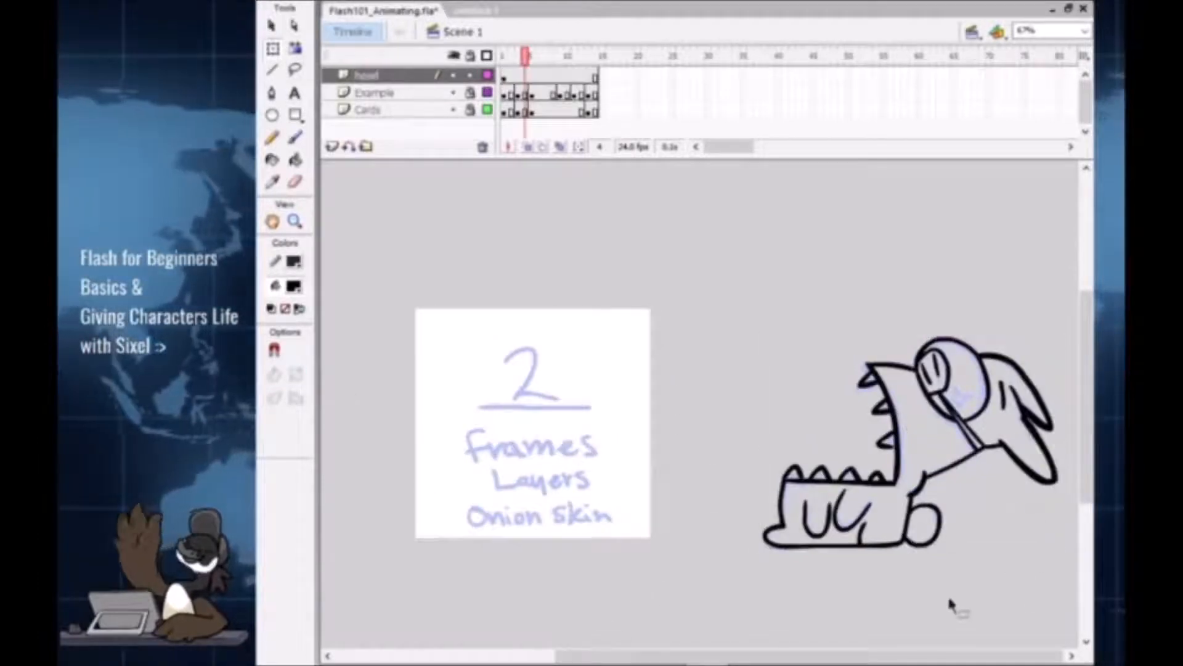
Step: Show the properties of the Howl instance on the stage, including its Loop playback setting
click(707, 664)
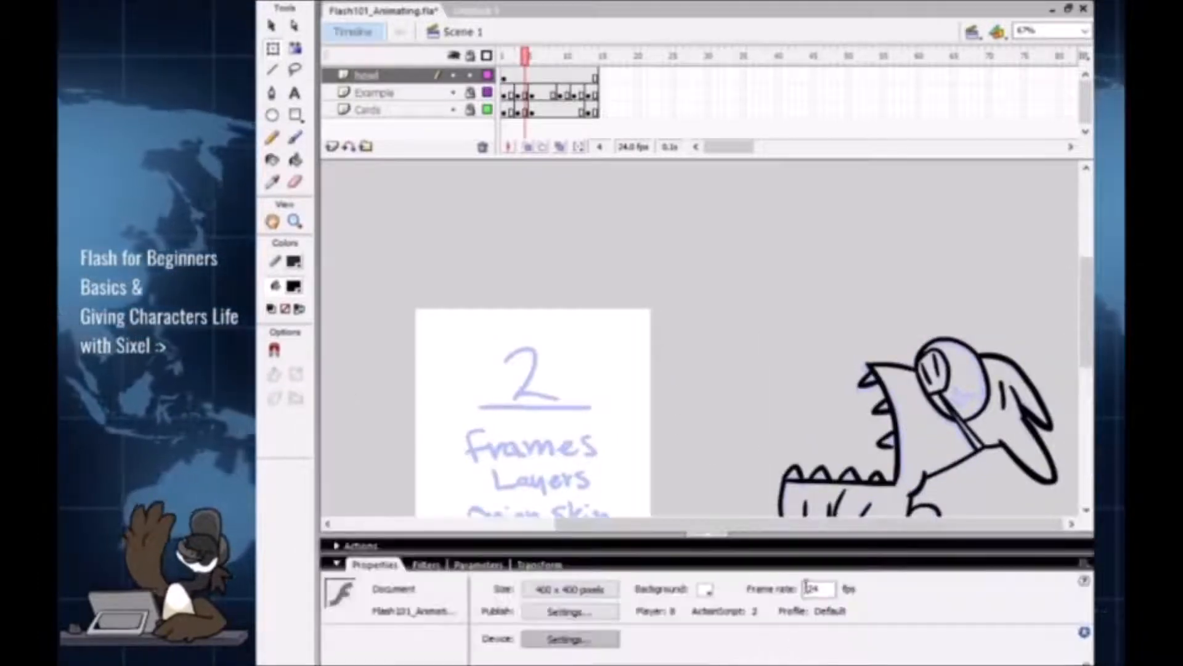
click(935, 455)
scroll(861, 211, down, 3)
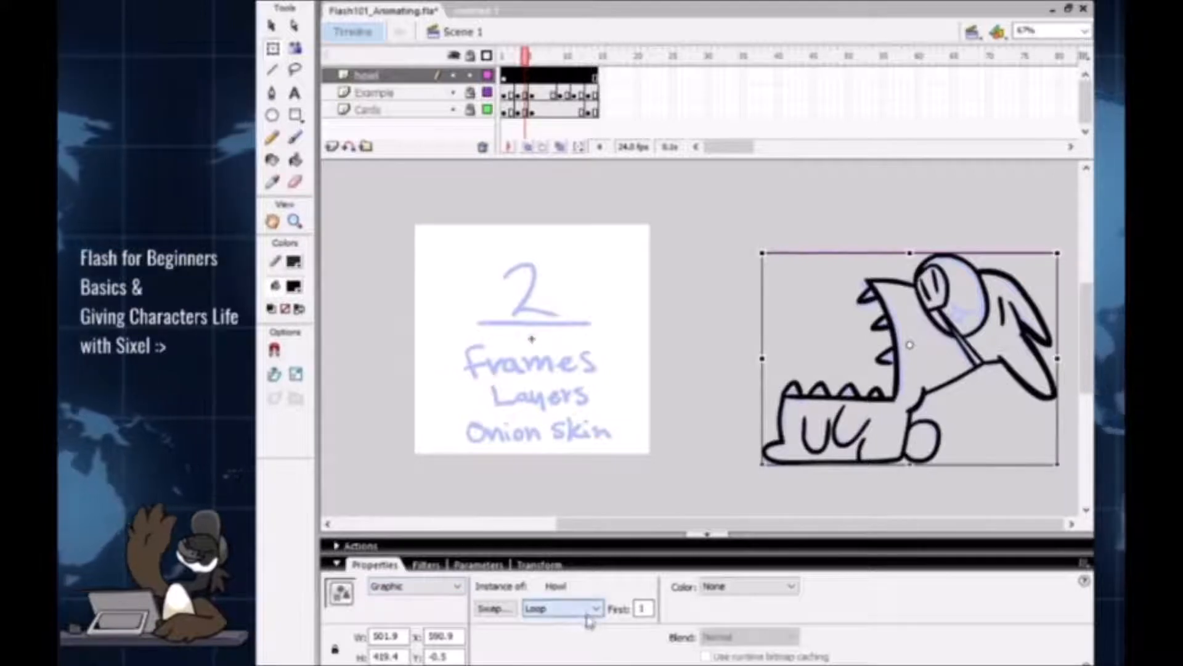
Step: Try the Single Frame and Play Once playback options on the Howl instance, and return it to Loop
click(576, 655)
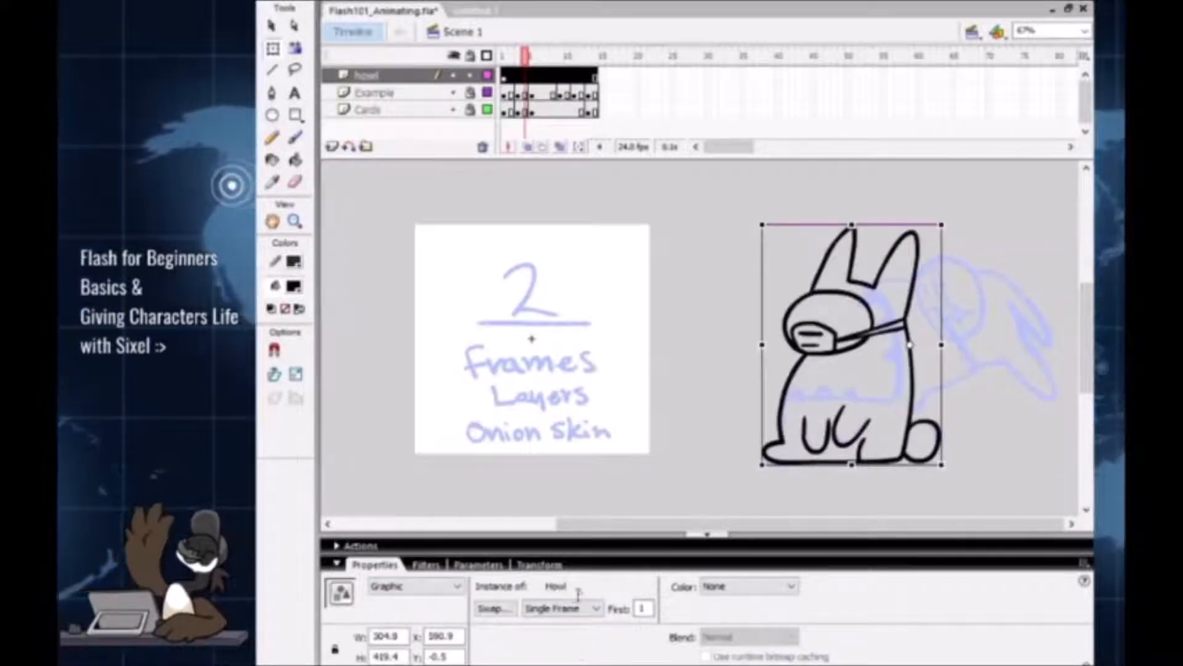
click(585, 645)
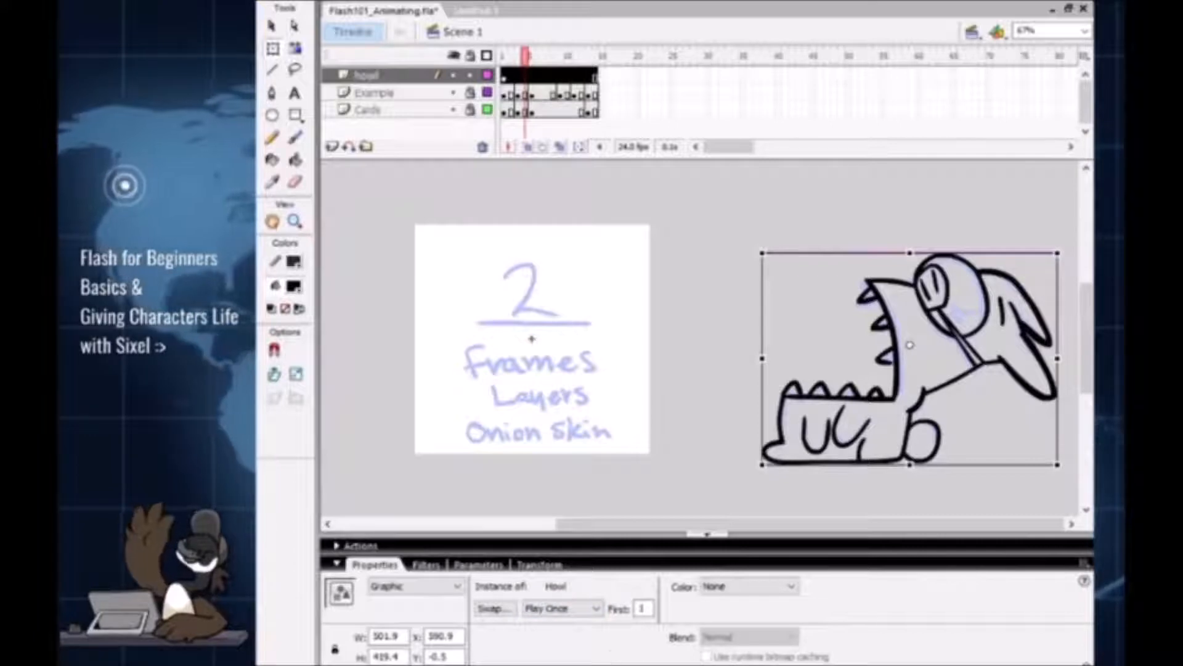
click(580, 648)
click(574, 613)
click(577, 634)
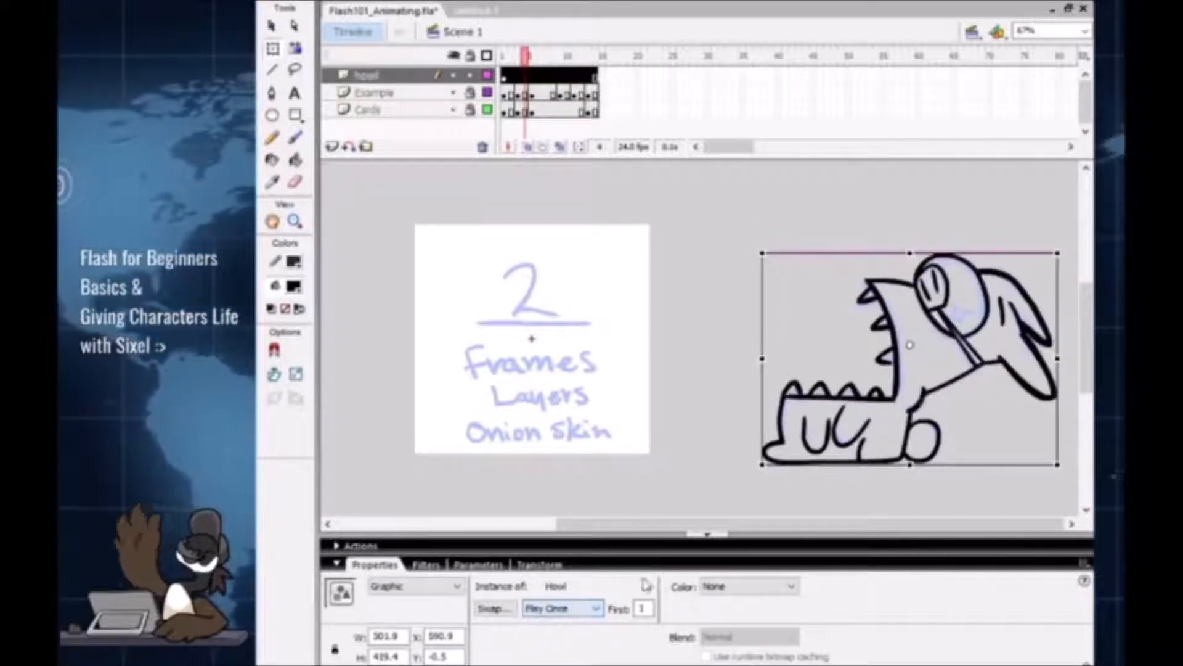
click(591, 609)
click(577, 622)
click(802, 493)
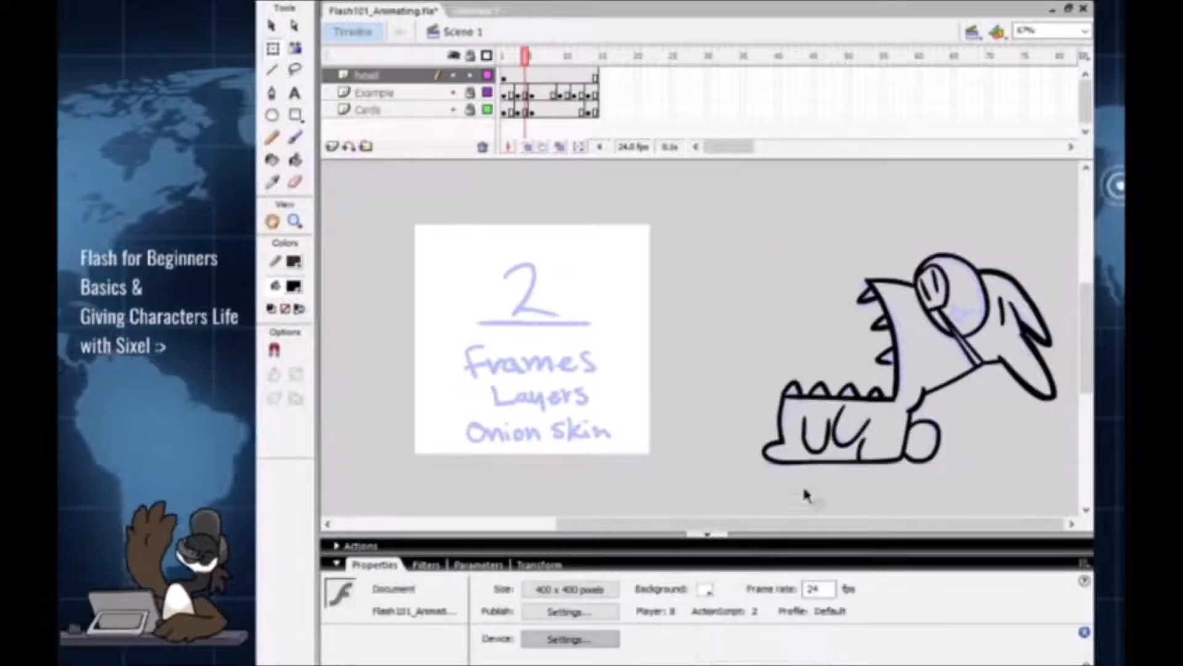
Step: Try blue, black and white tints on the Howl instance, and set its color effect back to None
click(876, 403)
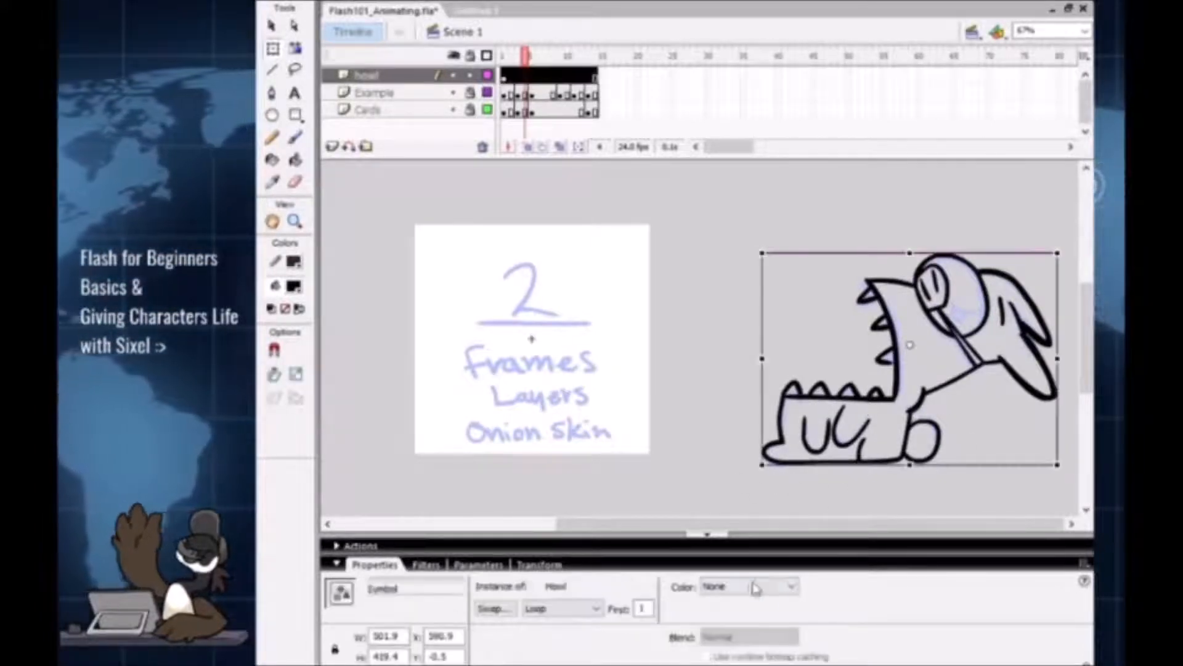
click(744, 629)
click(817, 586)
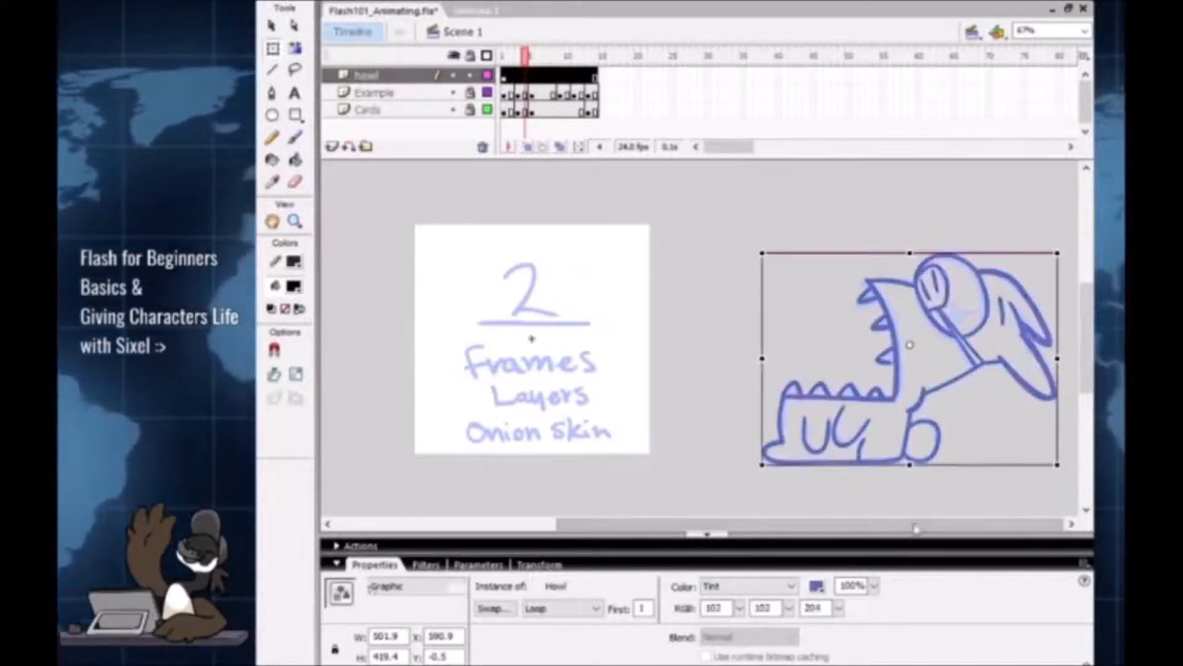
click(949, 498)
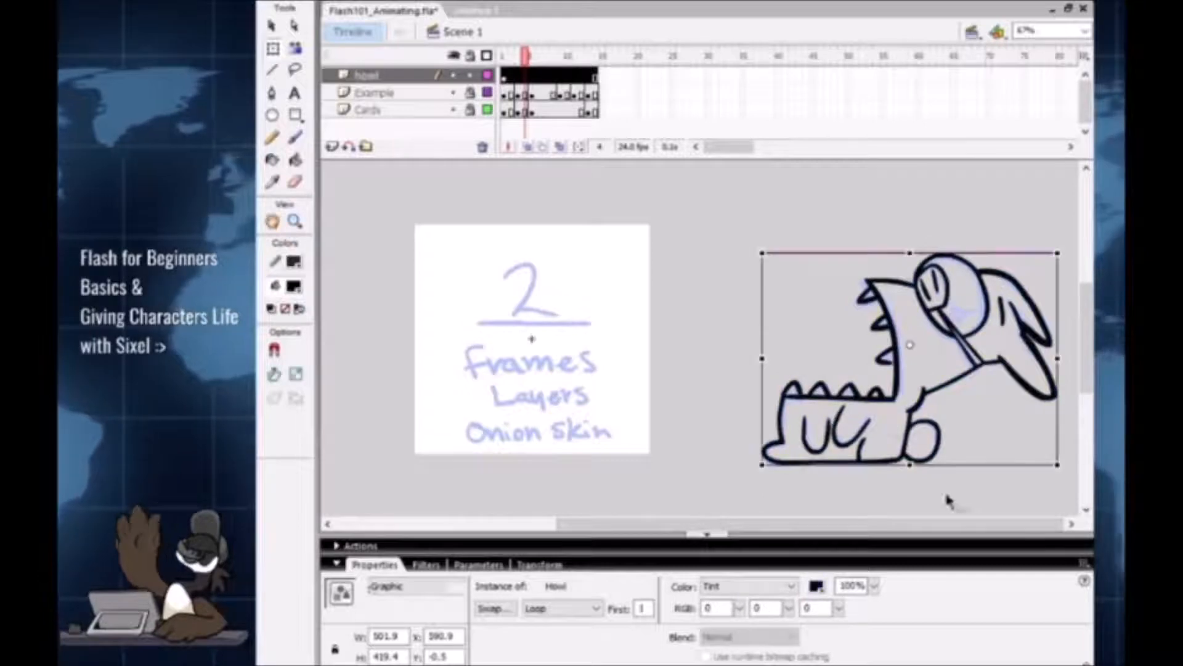
click(817, 586)
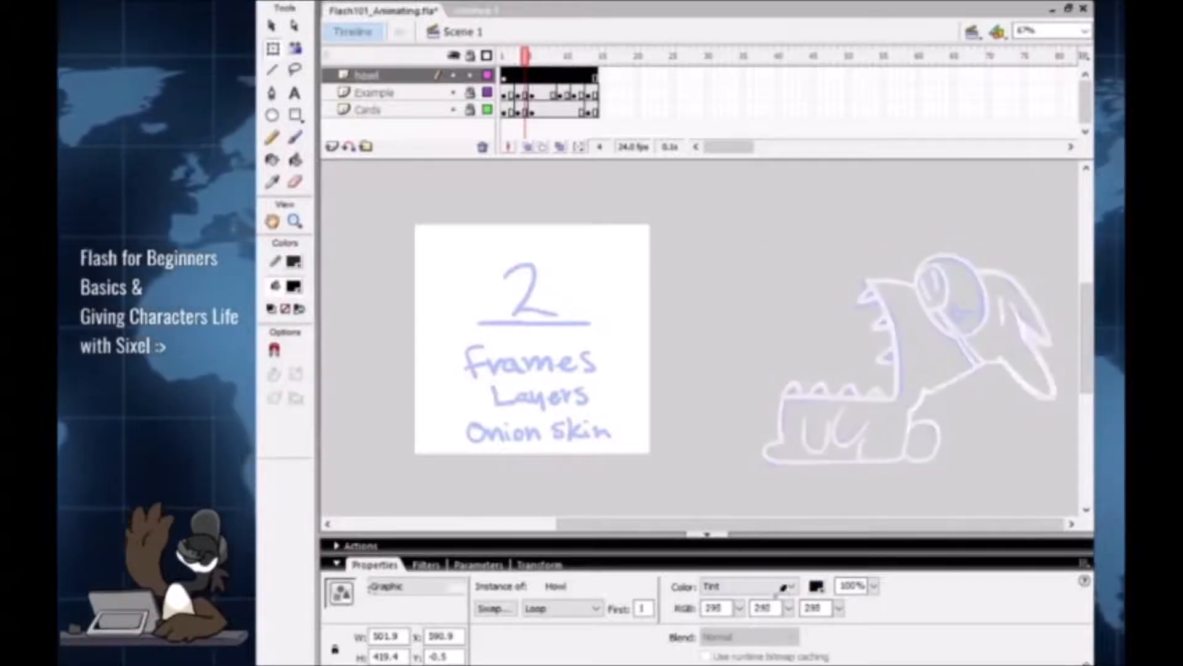
click(774, 587)
click(768, 587)
click(755, 606)
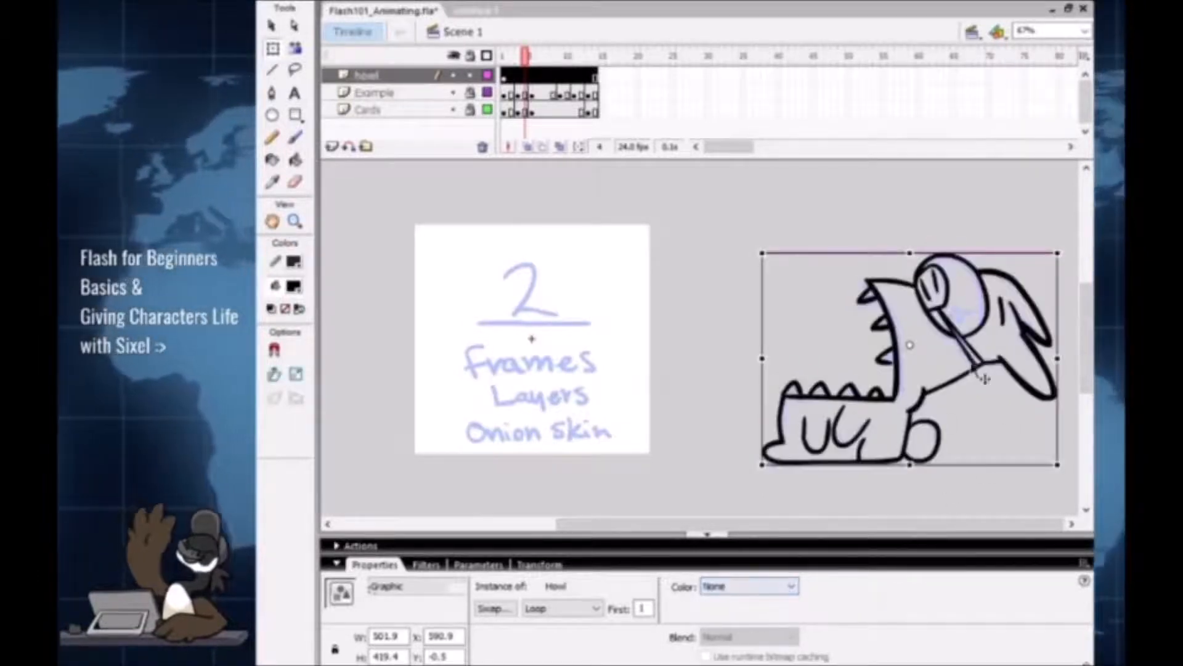
Step: Select the Howl instance at frame 5 of Scene 1 and open the symbol for editing
click(530, 73)
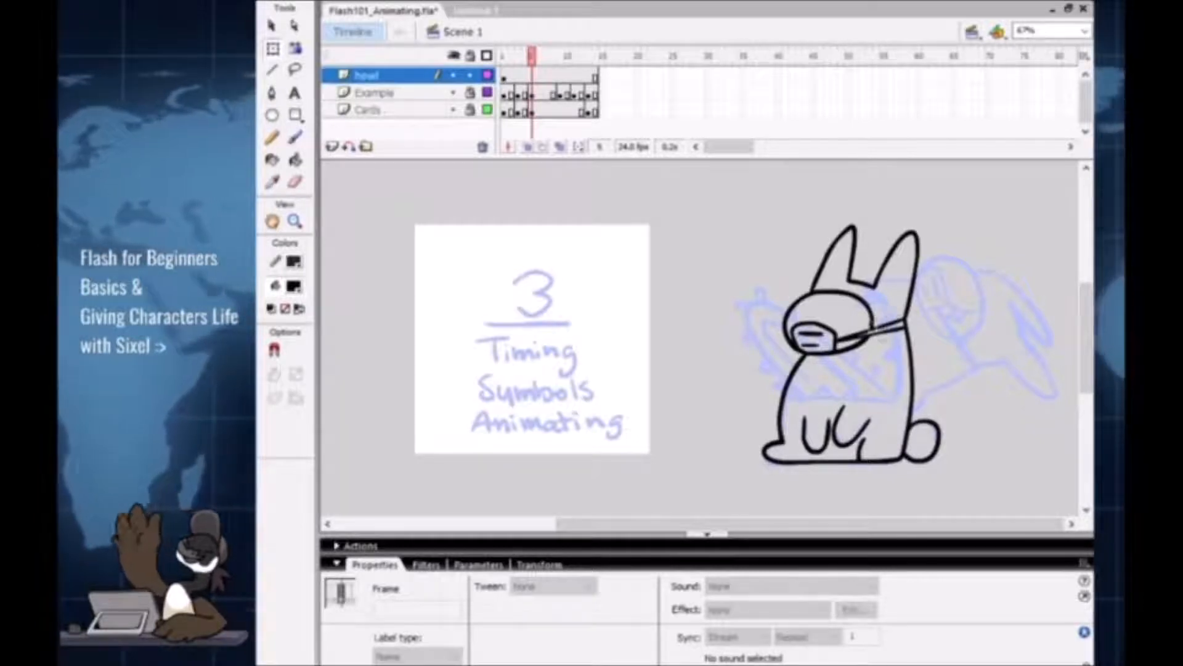
click(922, 334)
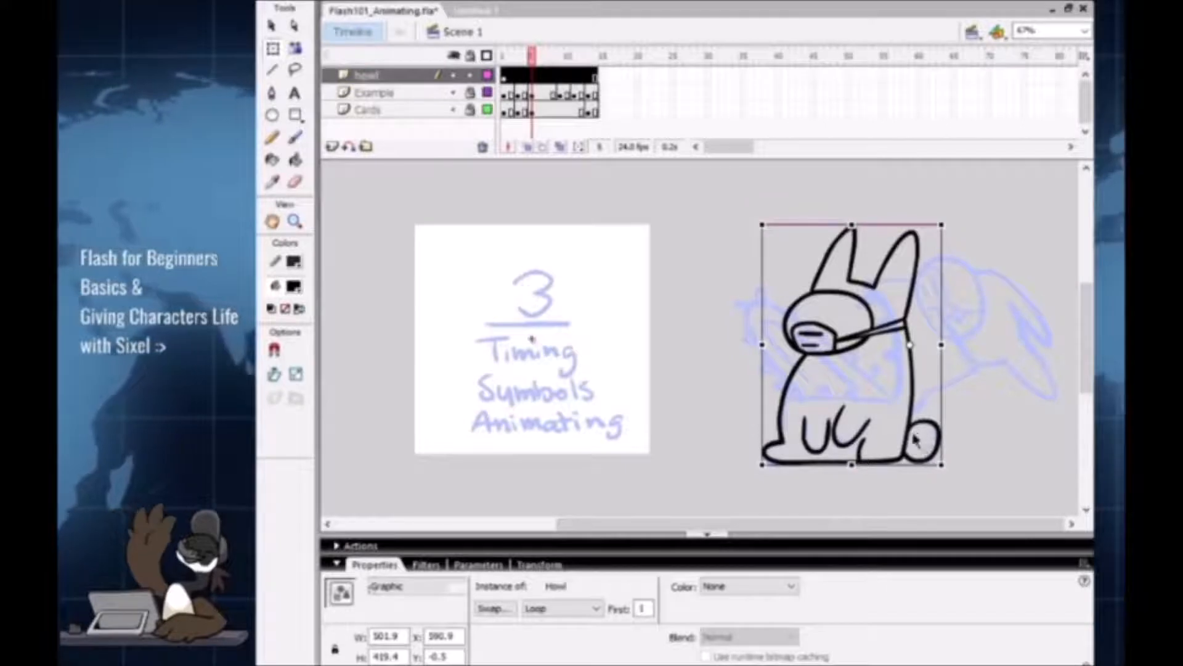
click(911, 382)
double_click(993, 296)
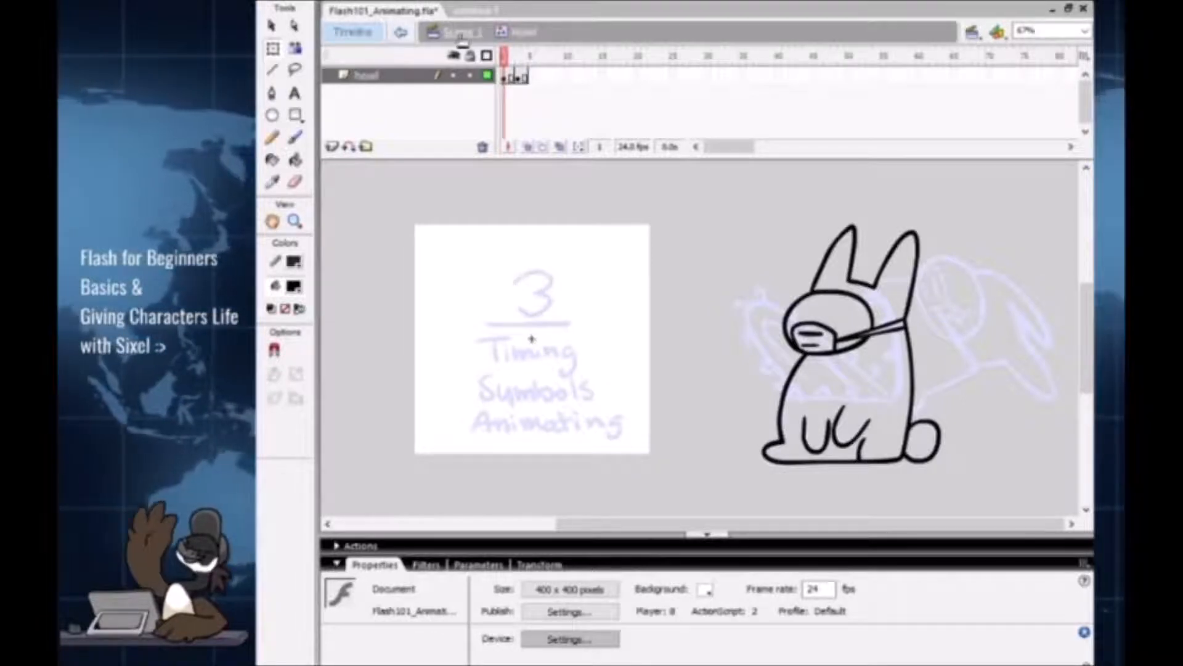
click(401, 35)
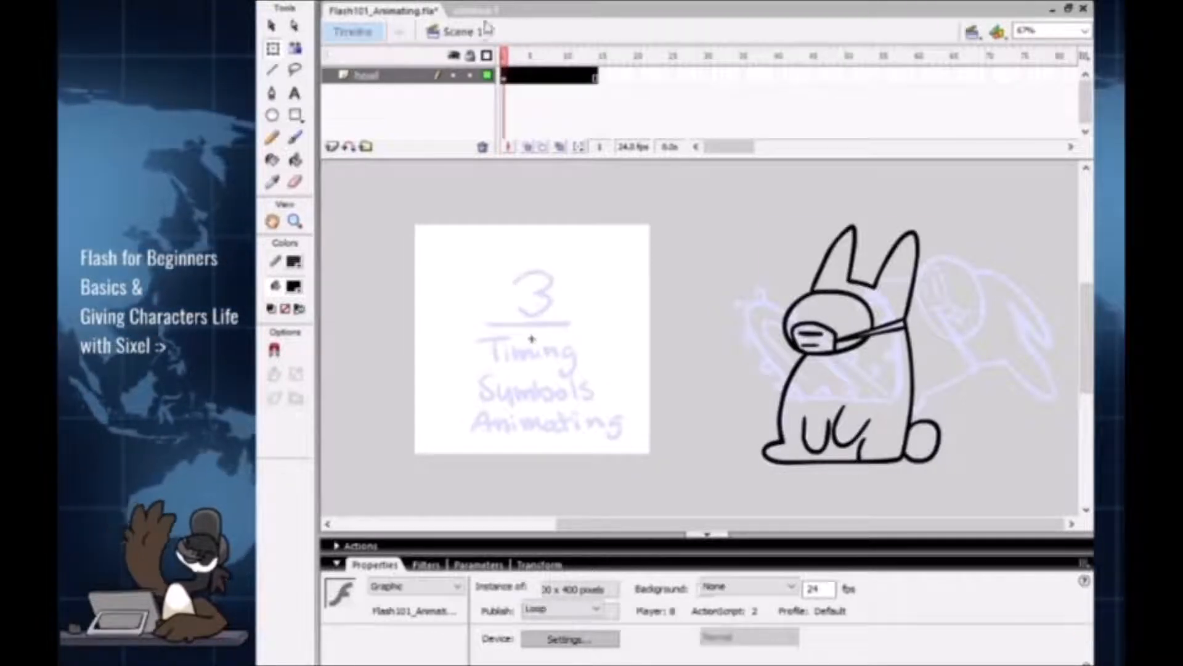
double_click(906, 328)
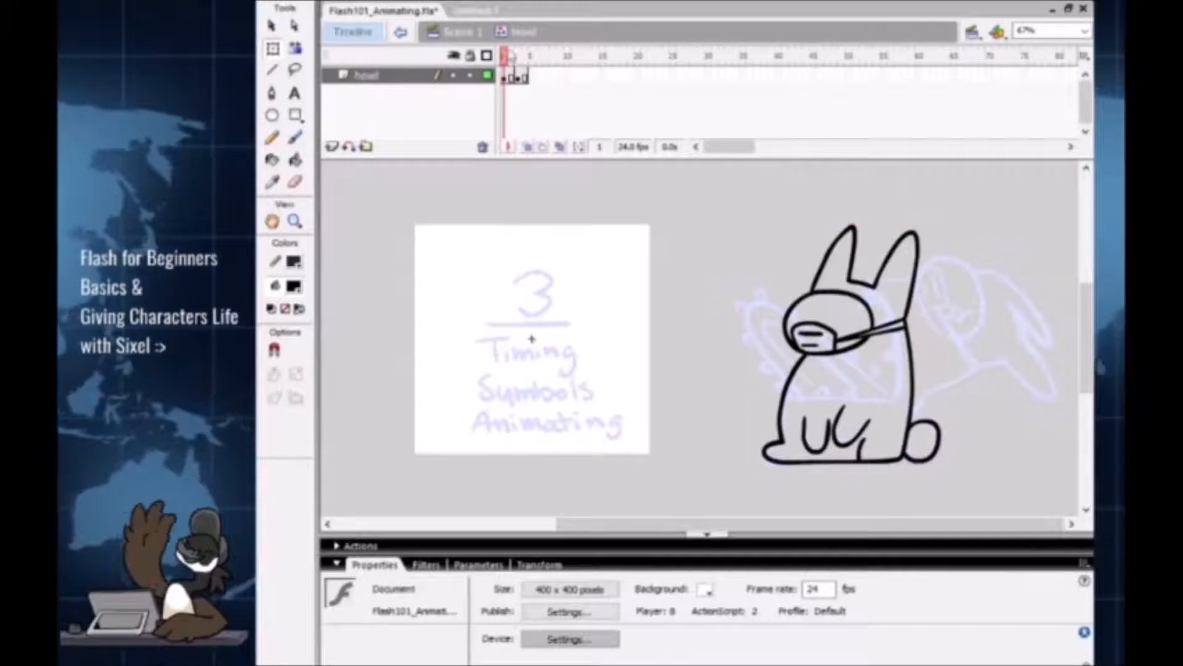
Step: Try adding three new layers above the howl layer inside the symbol, and undo them
mouse_move(506, 58)
mouse_down()
mouse_move(526, 61)
mouse_move(511, 61)
mouse_up()
click(332, 149)
click(331, 150)
click(332, 150)
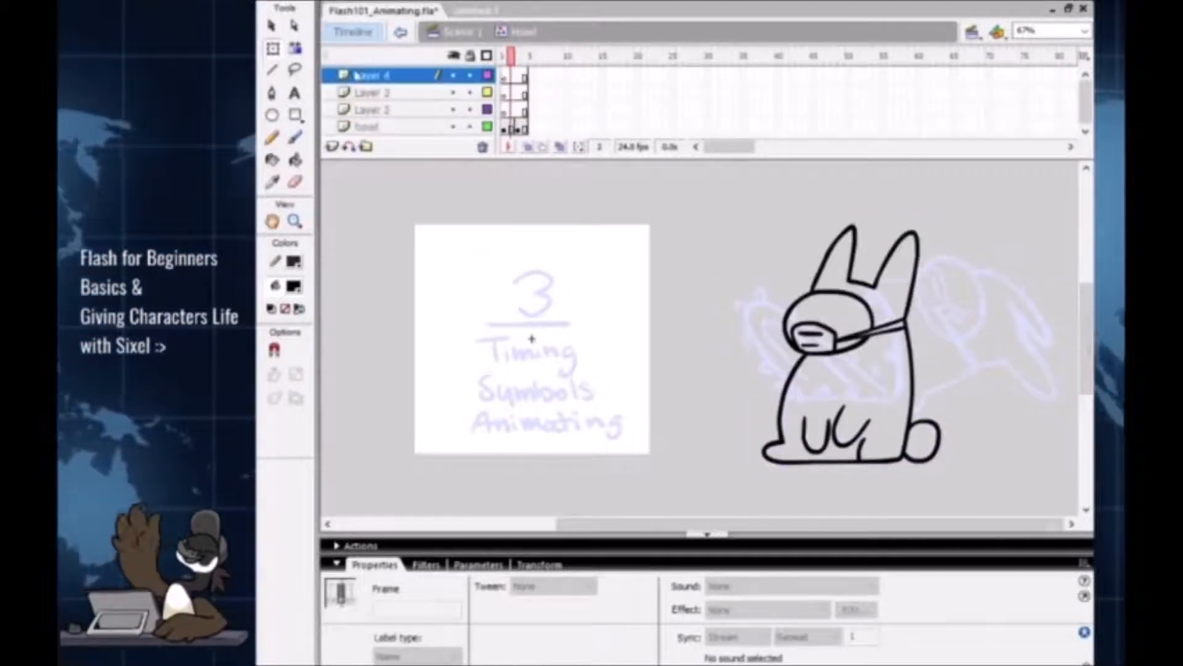
key(ctrl+z)
key(ctrl+z)
key(ctrl+z)
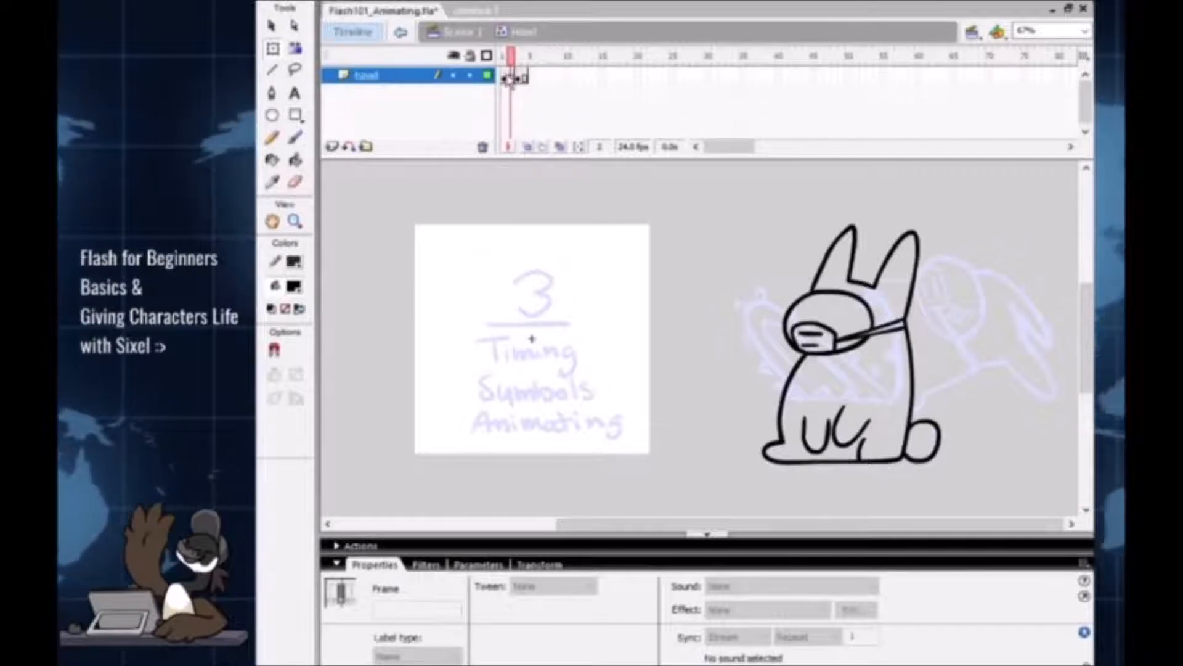
Step: Extend the howl layer inside the symbol to frame 5, and add a layer named chainsaw below it
click(525, 55)
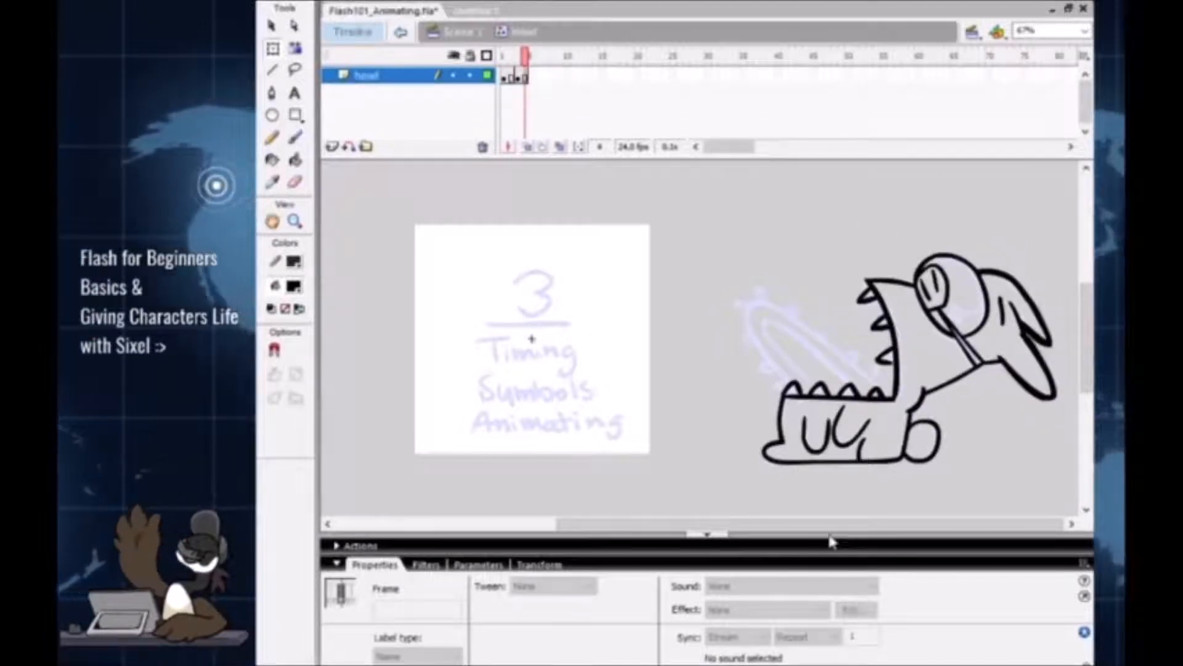
key(F6)
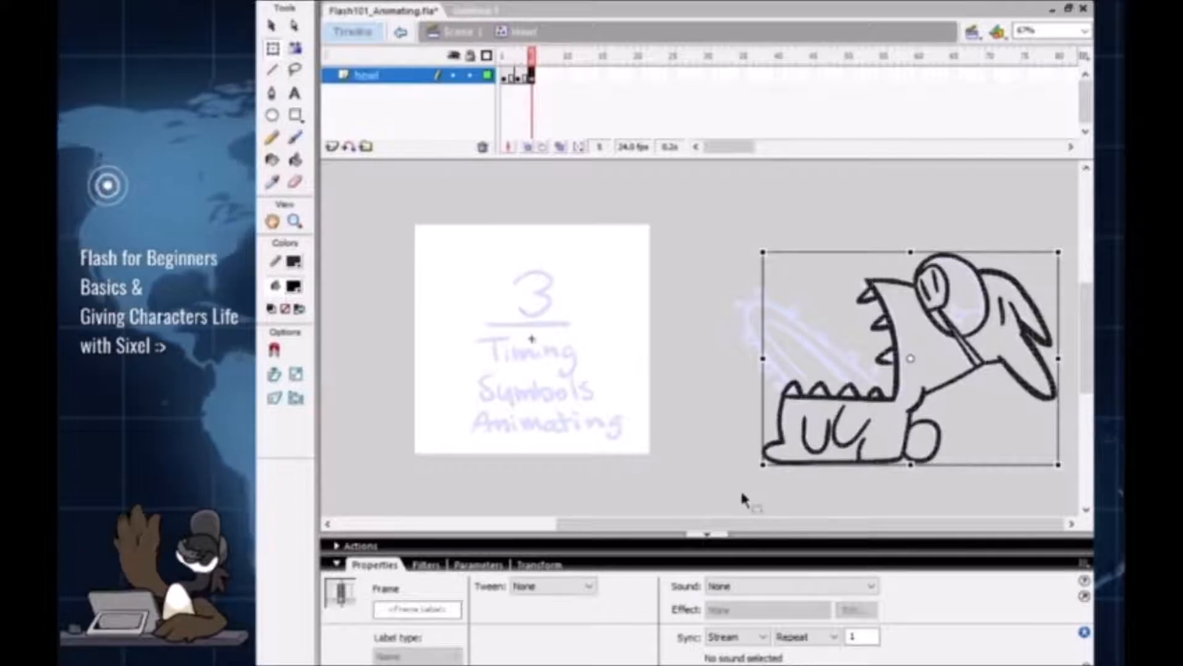
click(333, 147)
double_click(394, 79)
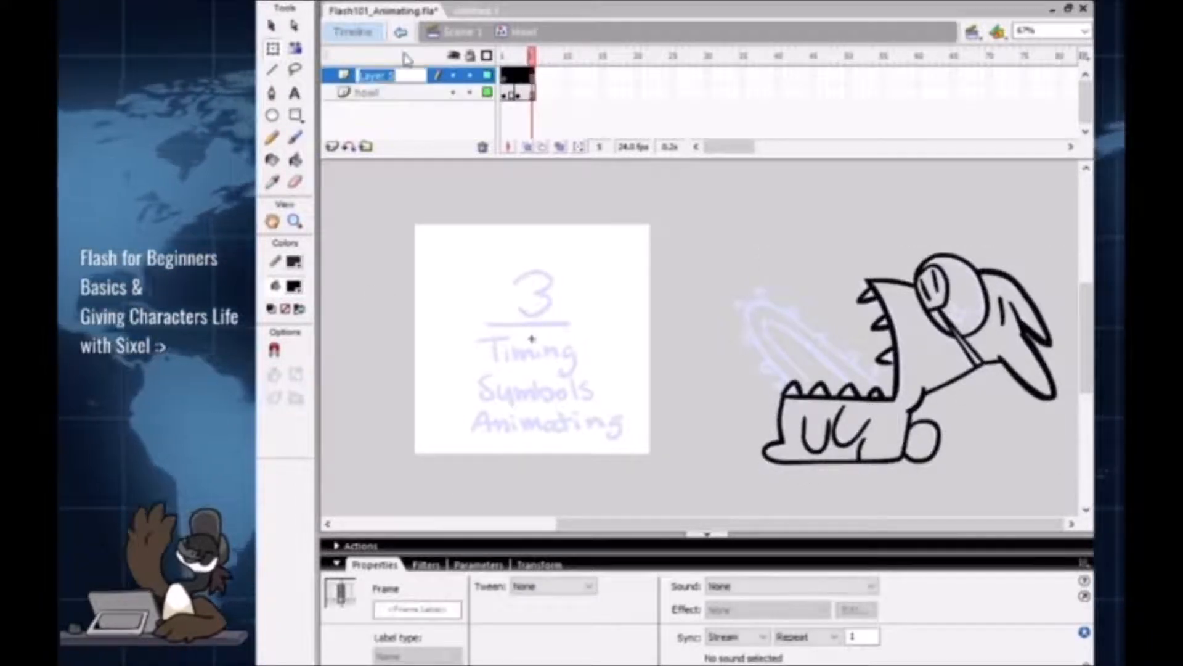
text(chain)
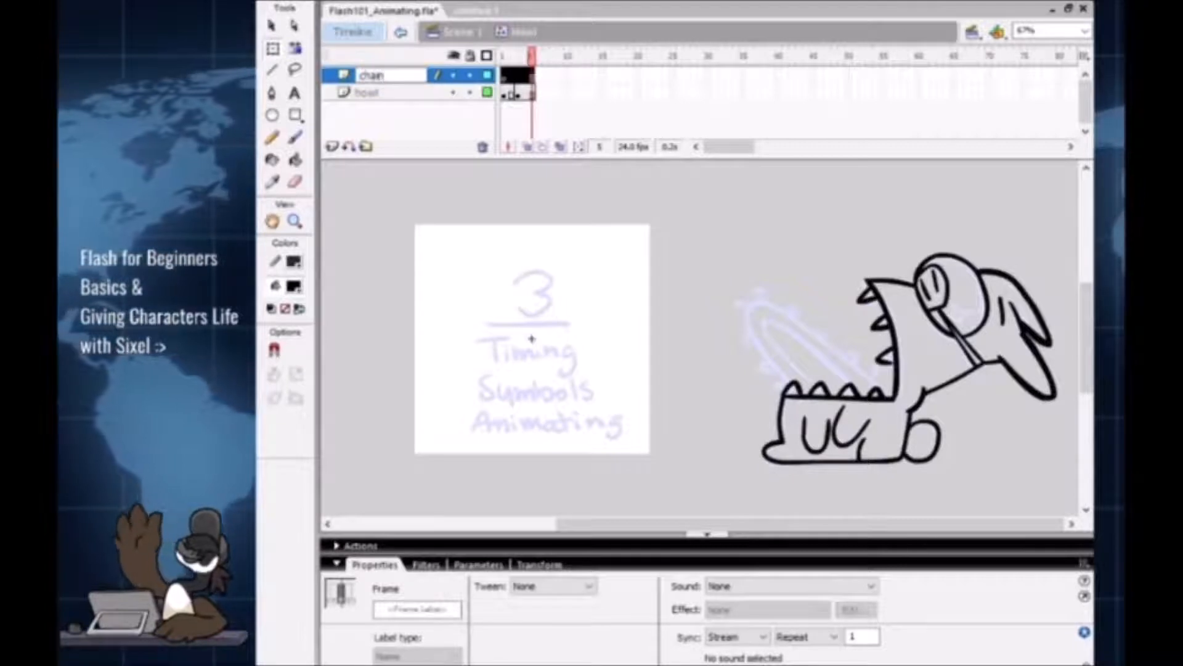
text(saw)
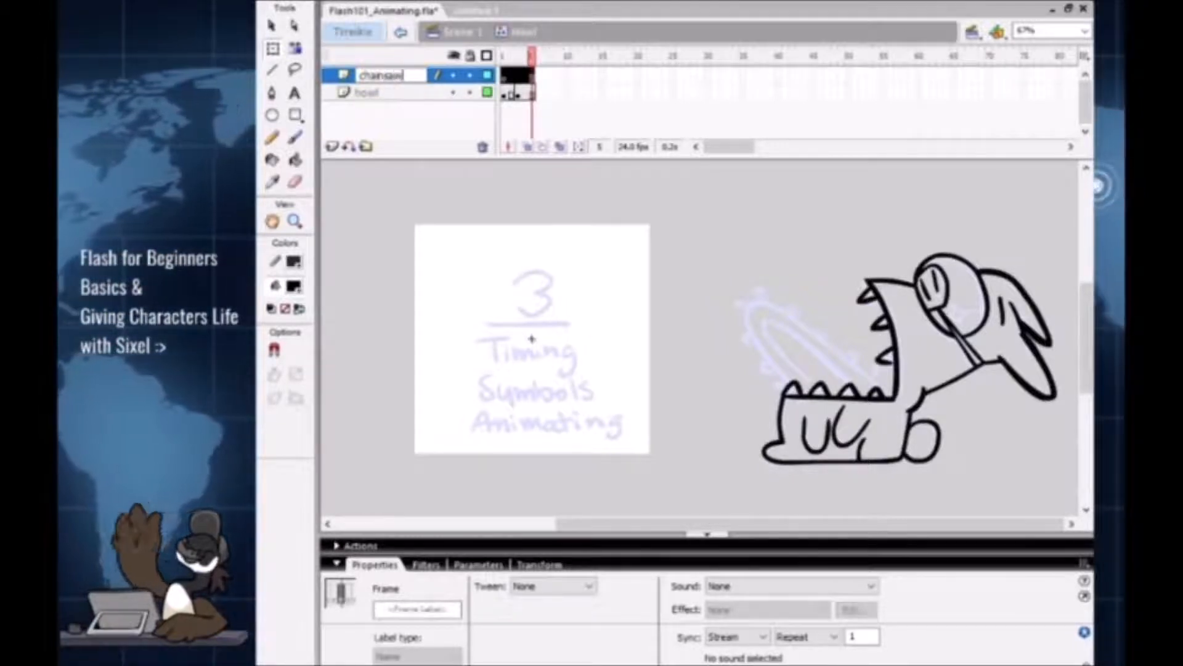
click(405, 56)
drag(387, 77, 398, 102)
Step: Lock the howl layer and insert a keyframe at frame 5 of the chainsaw layer, ready for the Brush tool
key(b)
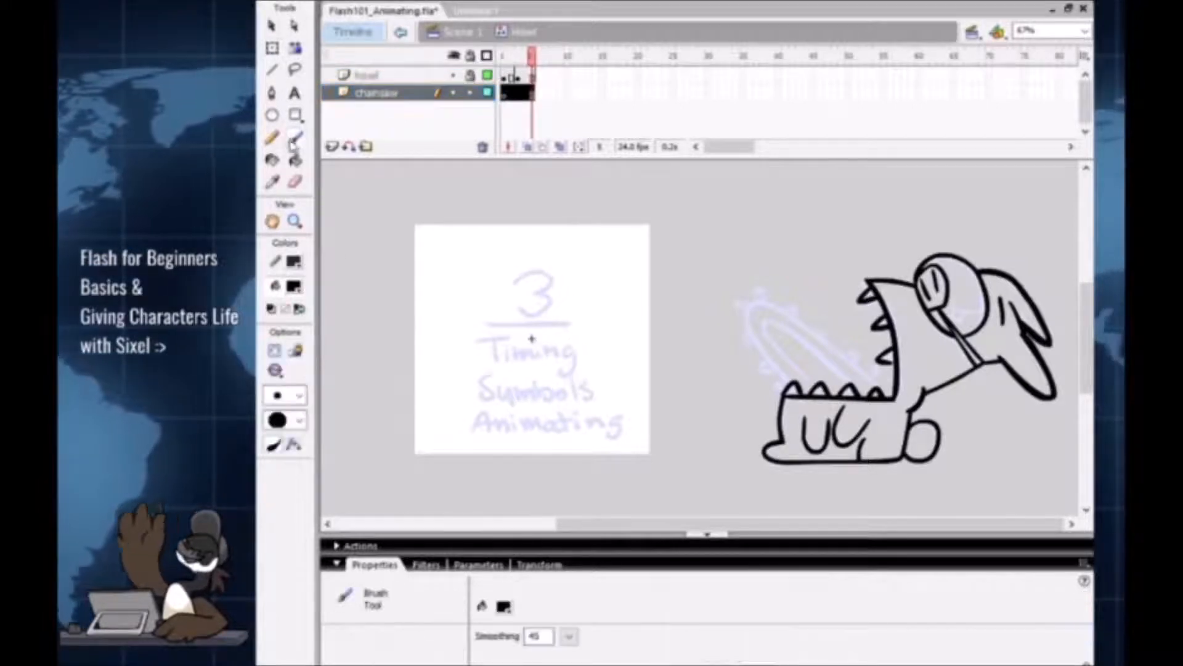
scroll(814, 347, up, 1)
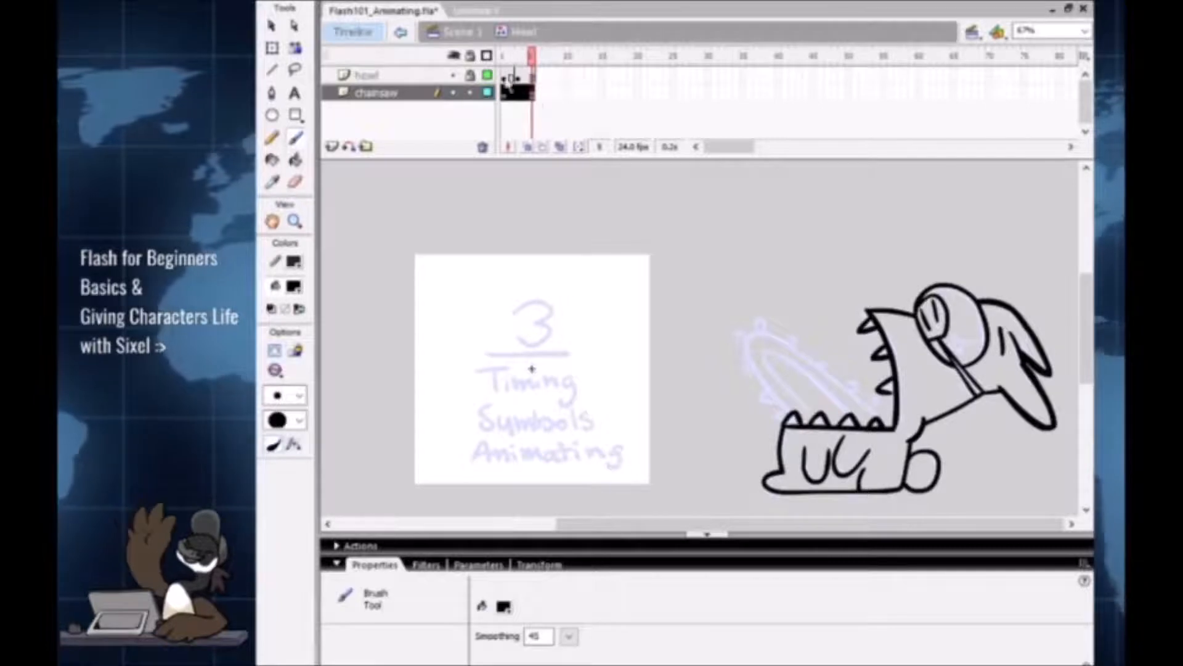
click(532, 92)
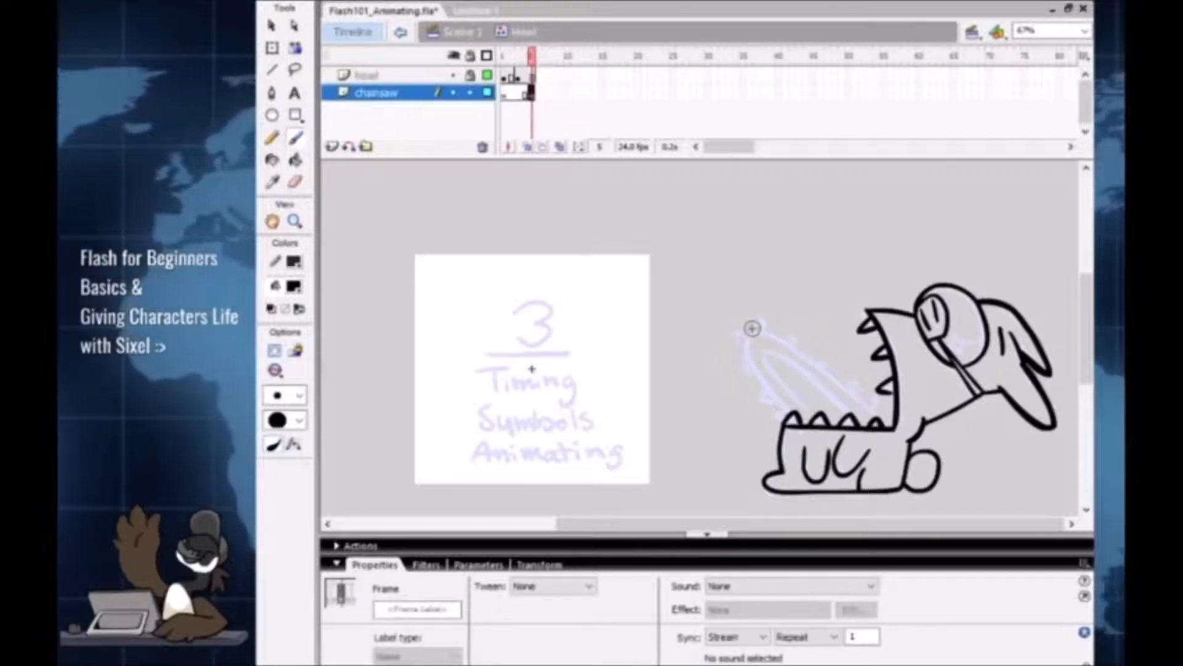
key(Return)
click(749, 347)
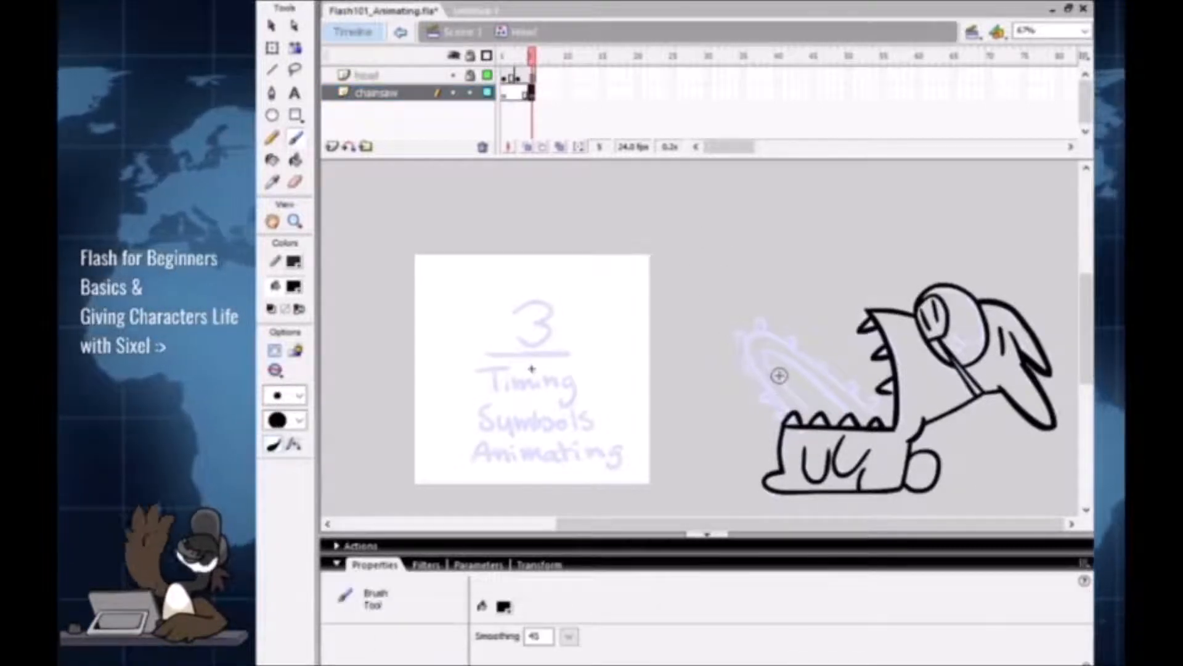
mouse_move(531, 62)
mouse_down()
mouse_move(510, 56)
mouse_move(541, 57)
mouse_up()
Step: Try brushing the chainsaw blade's outline over the blue sketch beside the open mouth, and undo the strokes
mouse_move(796, 423)
mouse_down()
mouse_move(763, 389)
mouse_move(744, 333)
mouse_up()
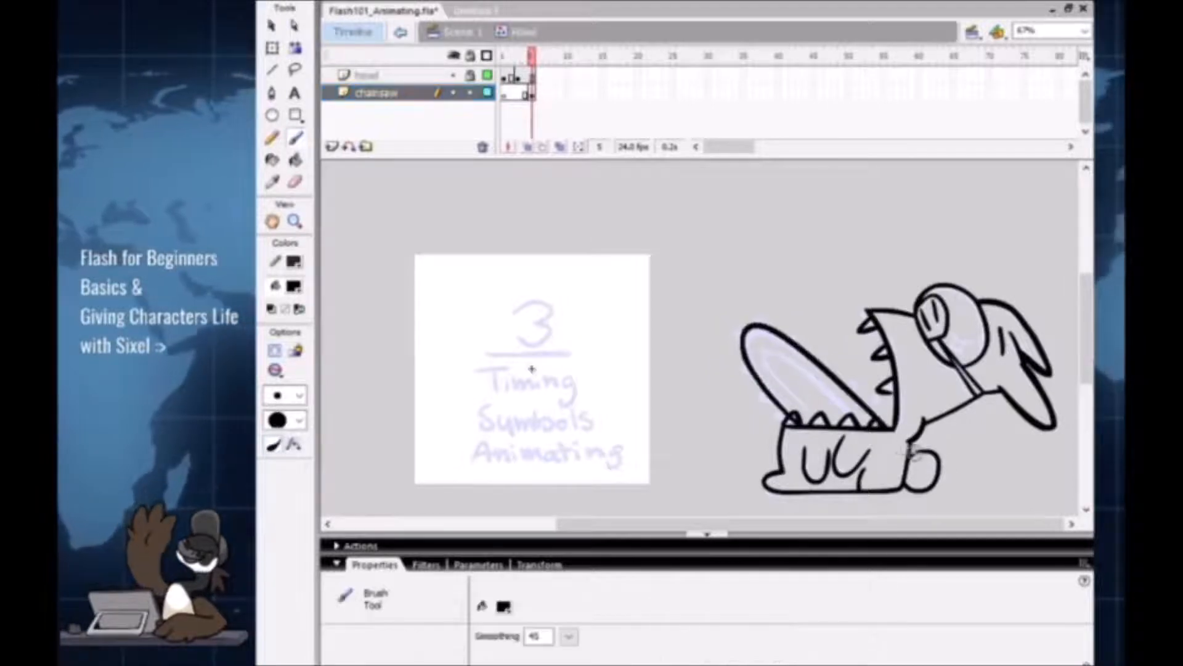
key(ctrl+z)
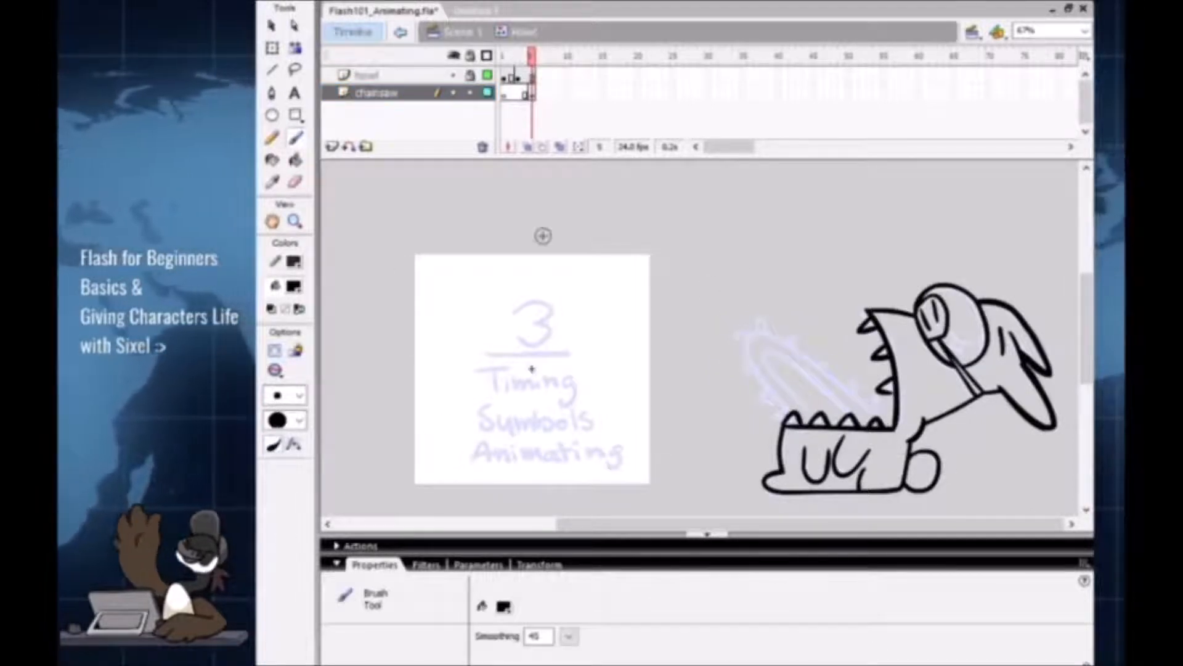
drag(747, 363, 765, 333)
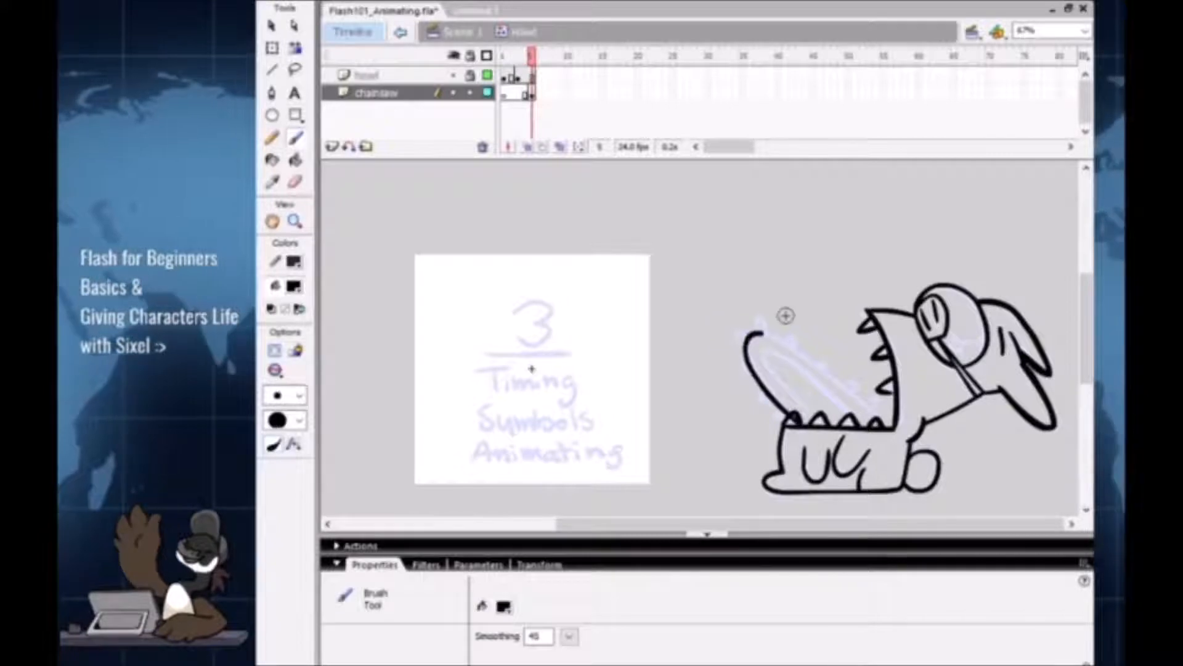
key(ctrl+z)
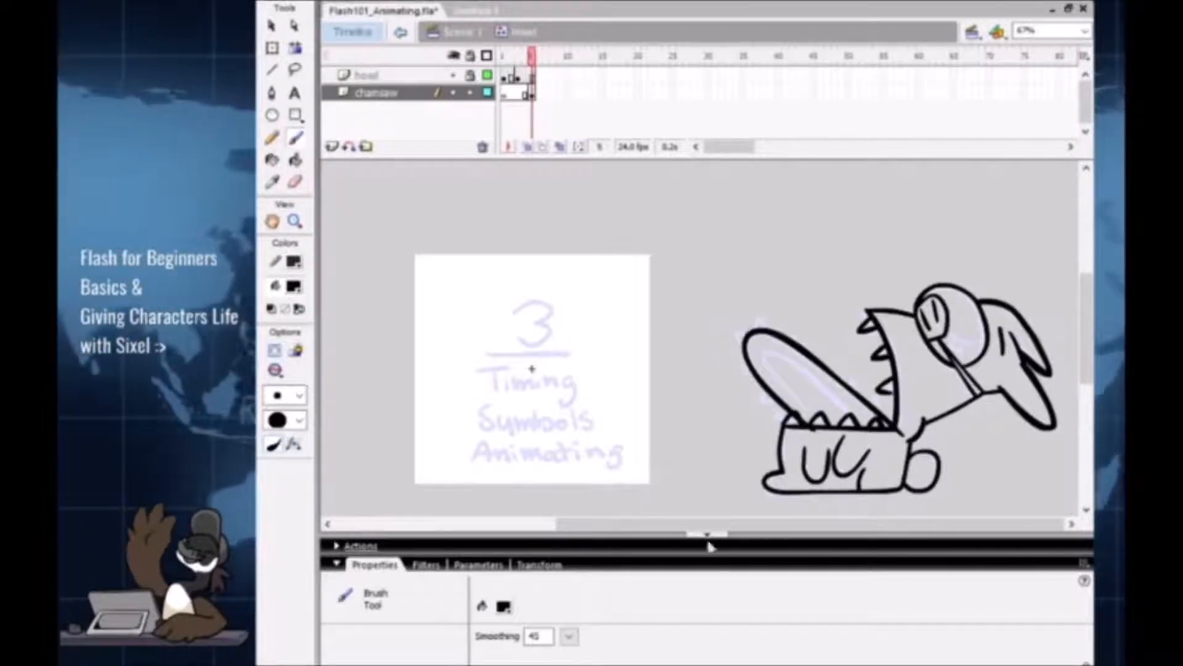
Step: Collapse the properties area to give the open mouth and blue blade sketch more room, and ready the Brush tool
key(z)
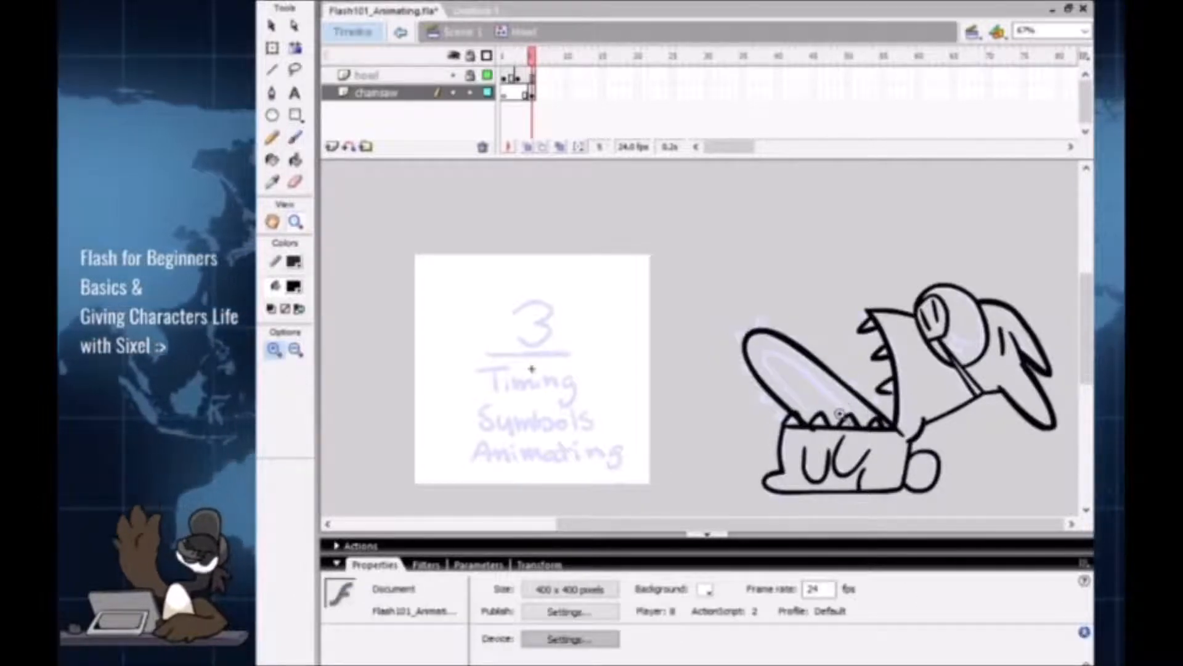
click(831, 389)
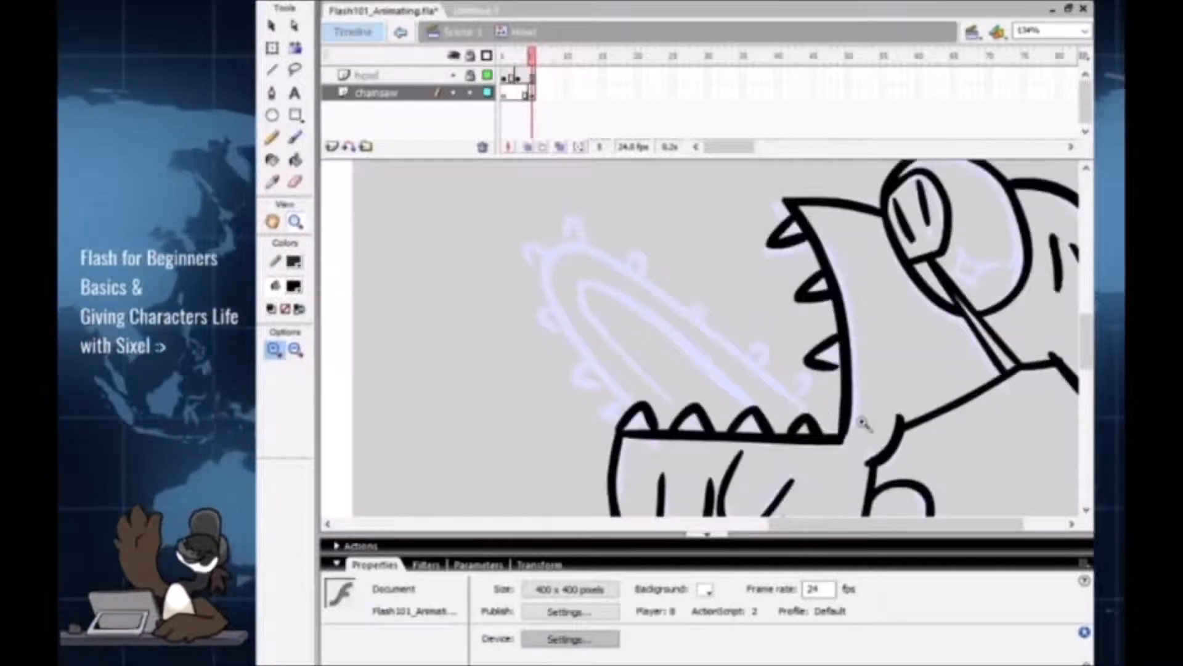
drag(906, 436, 851, 529)
click(707, 534)
key(b)
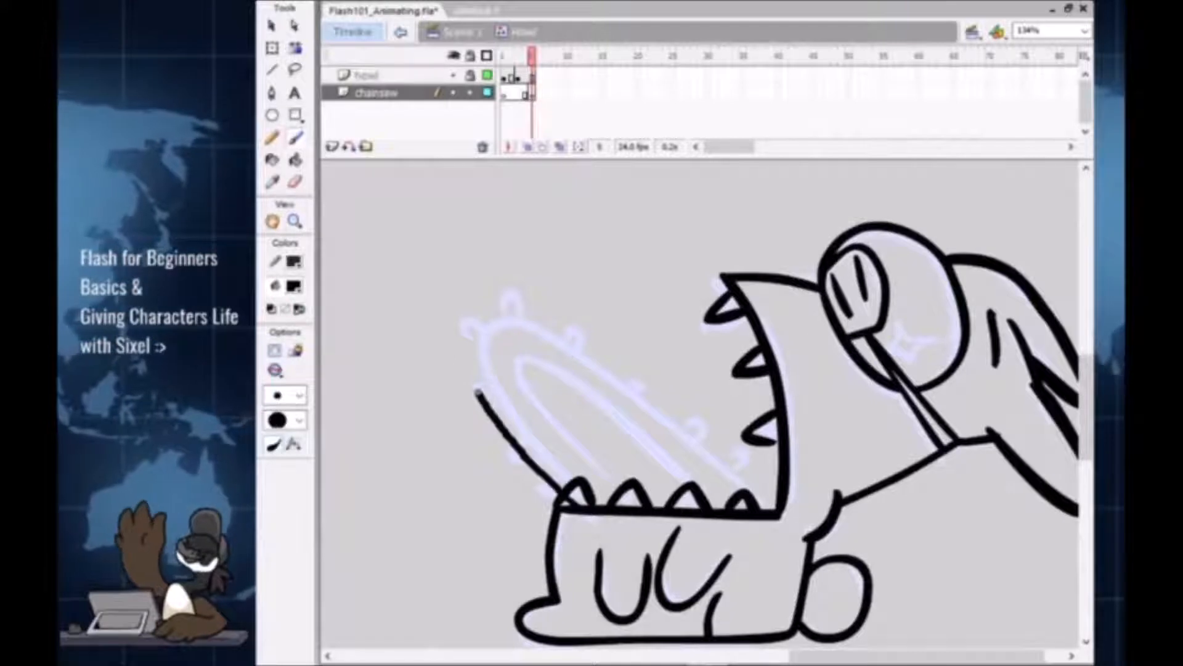
Step: Try brushing the blade's outline over the sketch in the enlarged view, and undo the strokes
mouse_move(529, 443)
mouse_down()
mouse_move(493, 397)
mouse_move(477, 337)
mouse_move(524, 318)
mouse_up()
drag(593, 365, 709, 456)
key(ctrl+z)
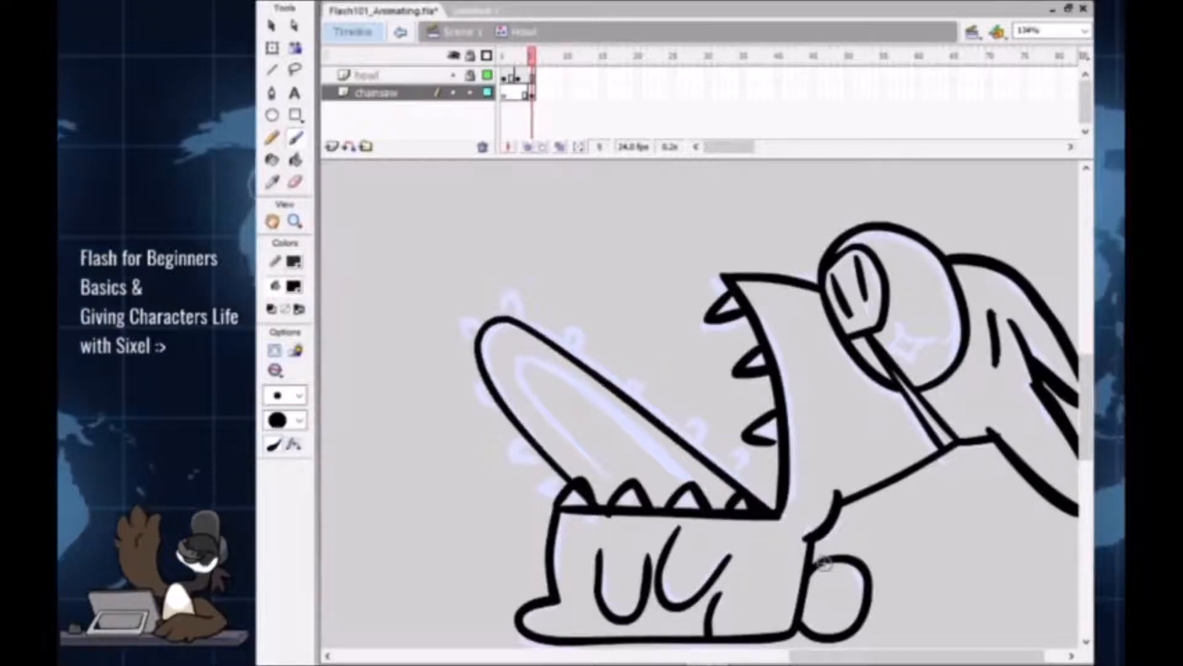
key(ctrl+z)
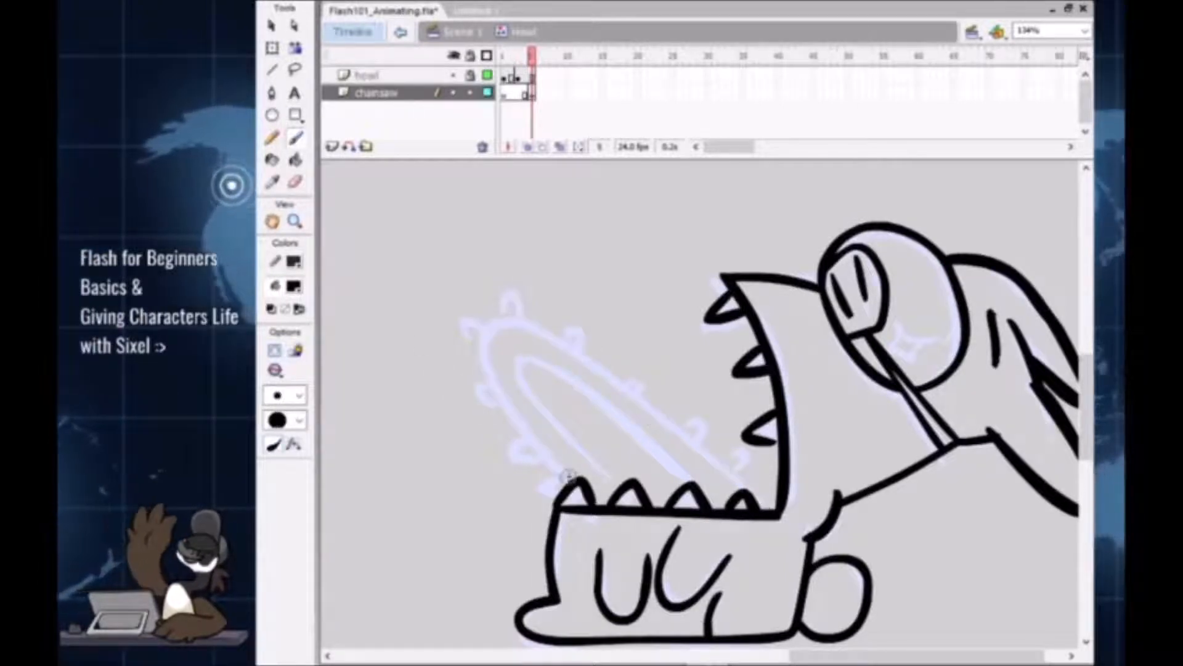
Step: Brush the chainsaw blade's rounded outline and skew it with Free Transform to match the blue sketch
drag(576, 490, 504, 412)
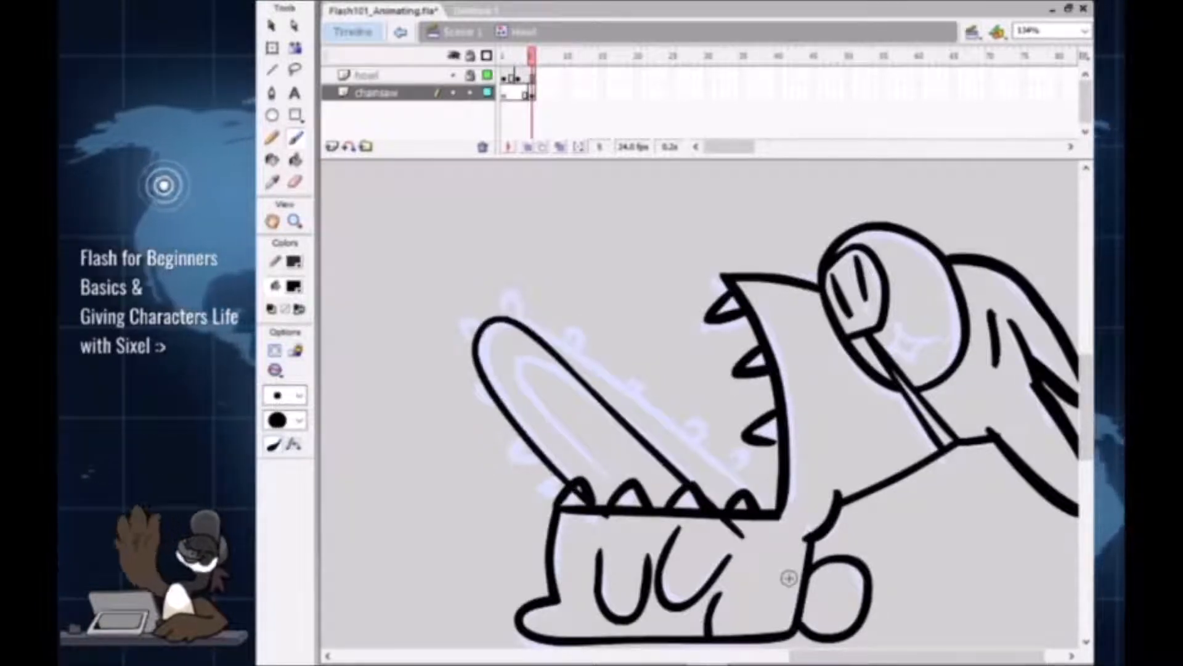
key(v)
click(579, 382)
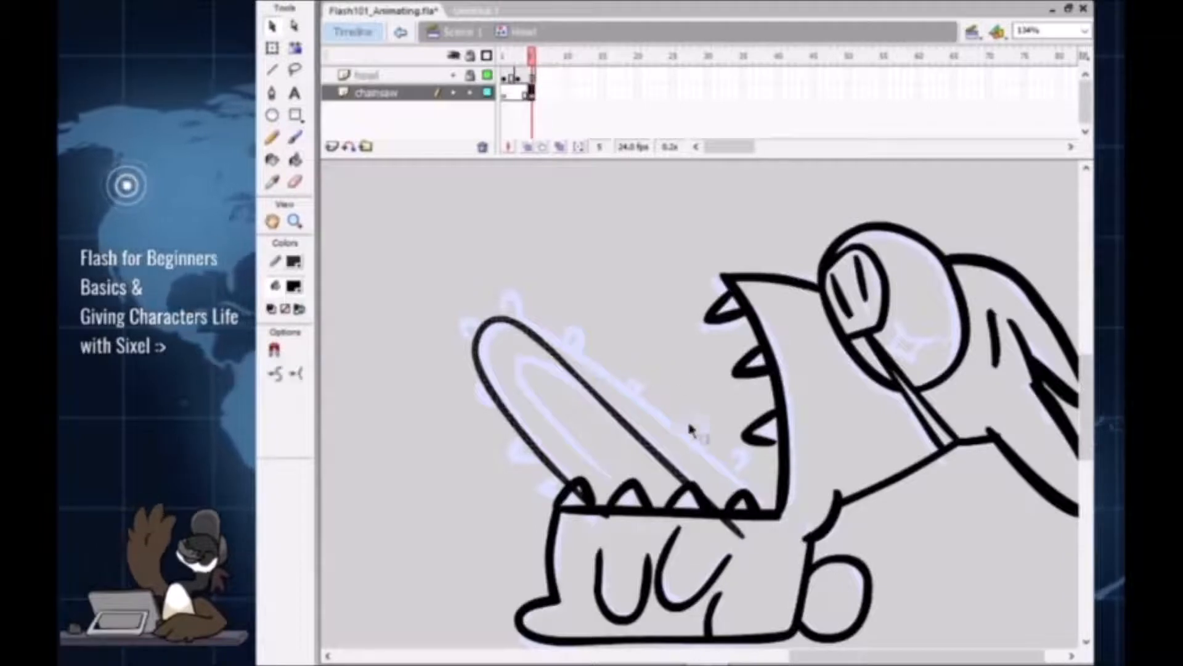
key(q)
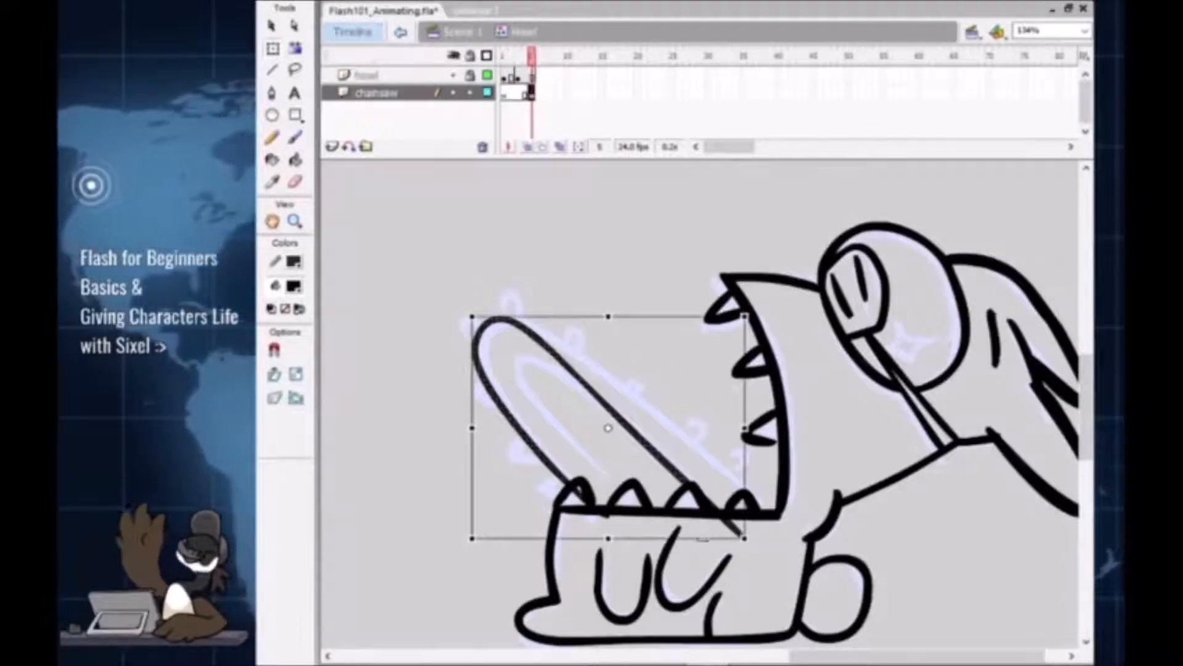
drag(715, 537, 735, 537)
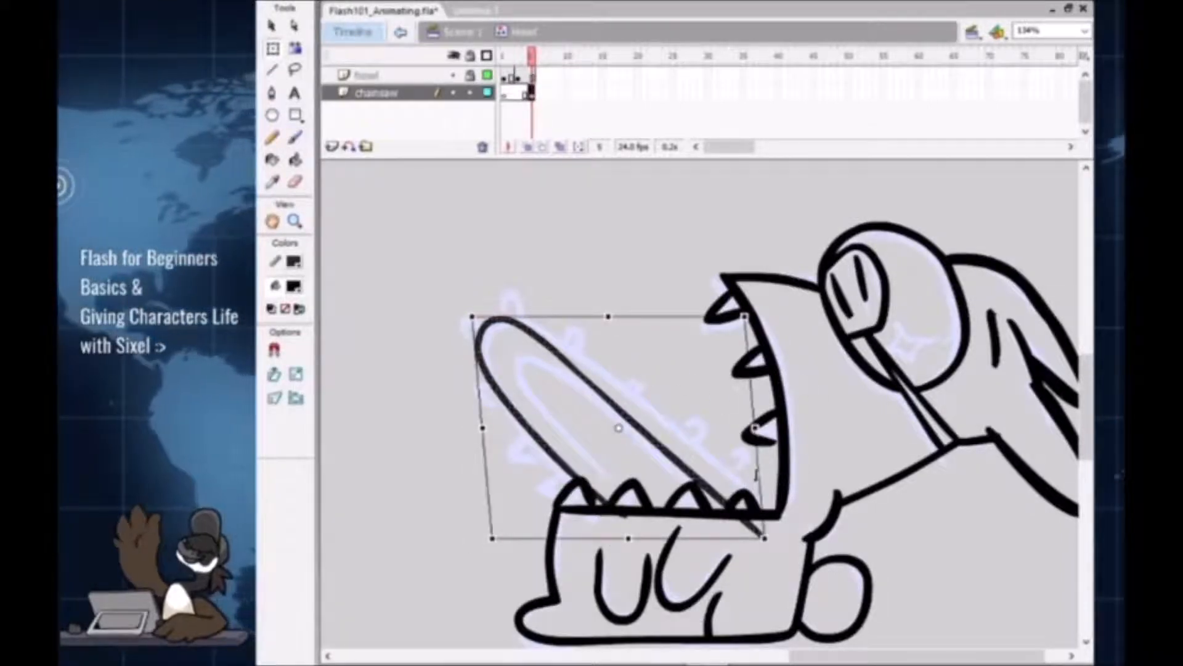
drag(760, 459, 759, 438)
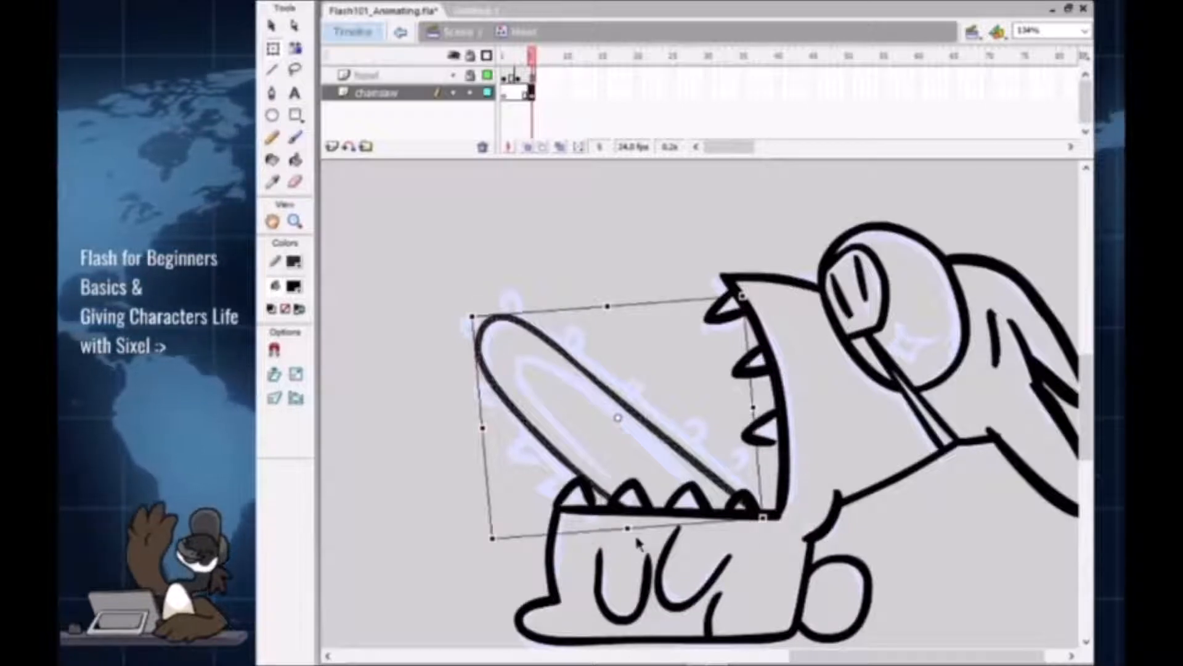
drag(644, 527, 653, 528)
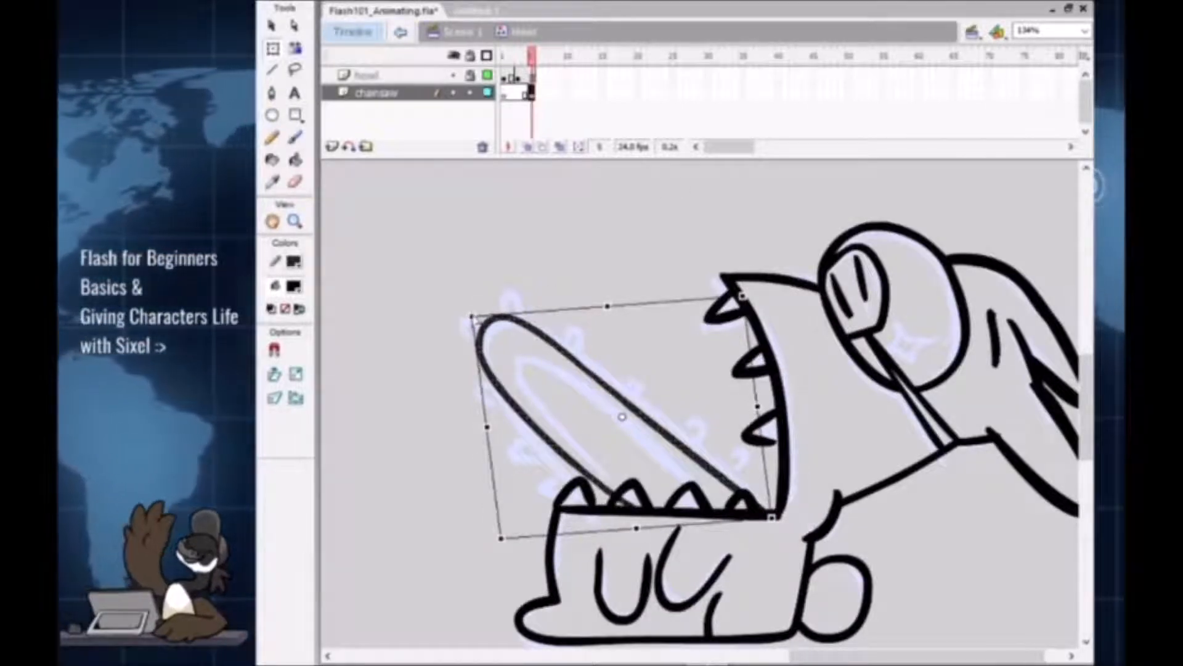
drag(482, 324, 487, 329)
click(564, 265)
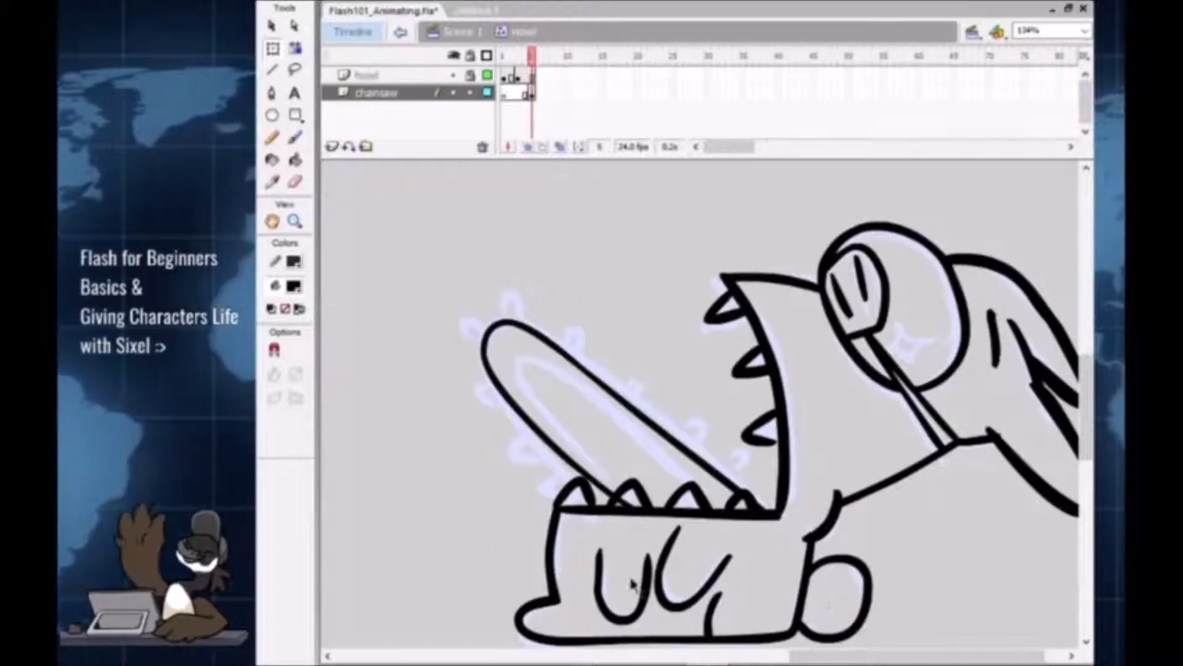
Step: Lasso the lower edge of the blade's outline and skew its lower end slightly outward to widen the blade
key(l)
mouse_move(474, 359)
mouse_down()
mouse_move(547, 467)
mouse_move(639, 509)
mouse_up()
key(q)
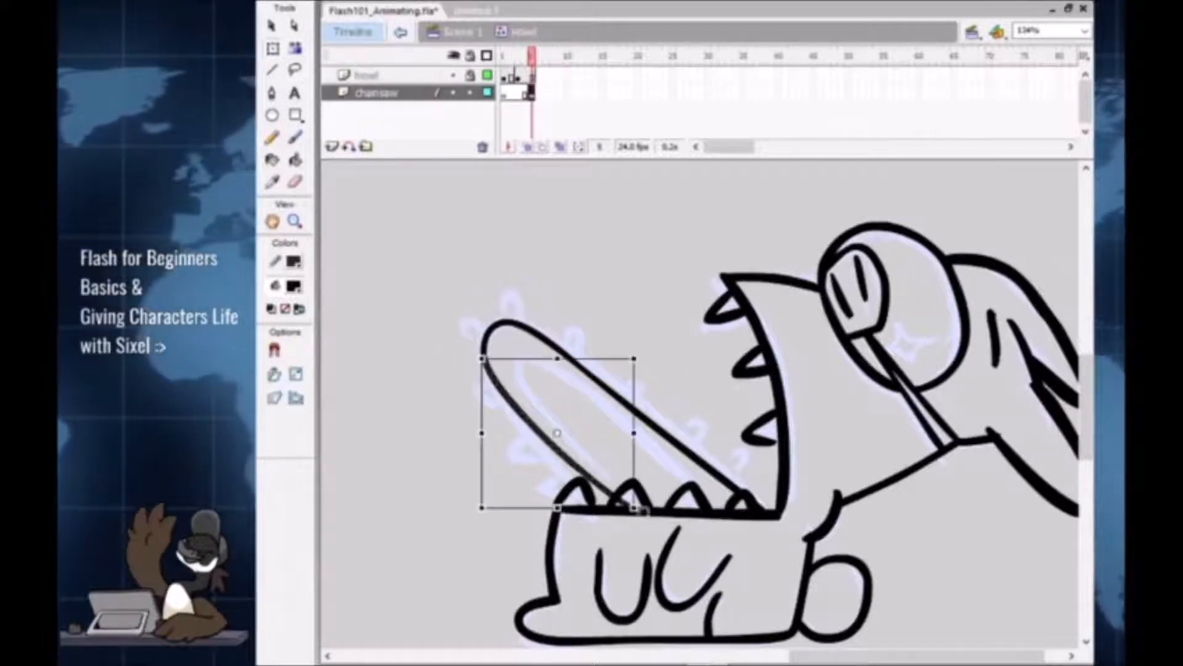
drag(609, 507, 596, 507)
key(ctrl+z)
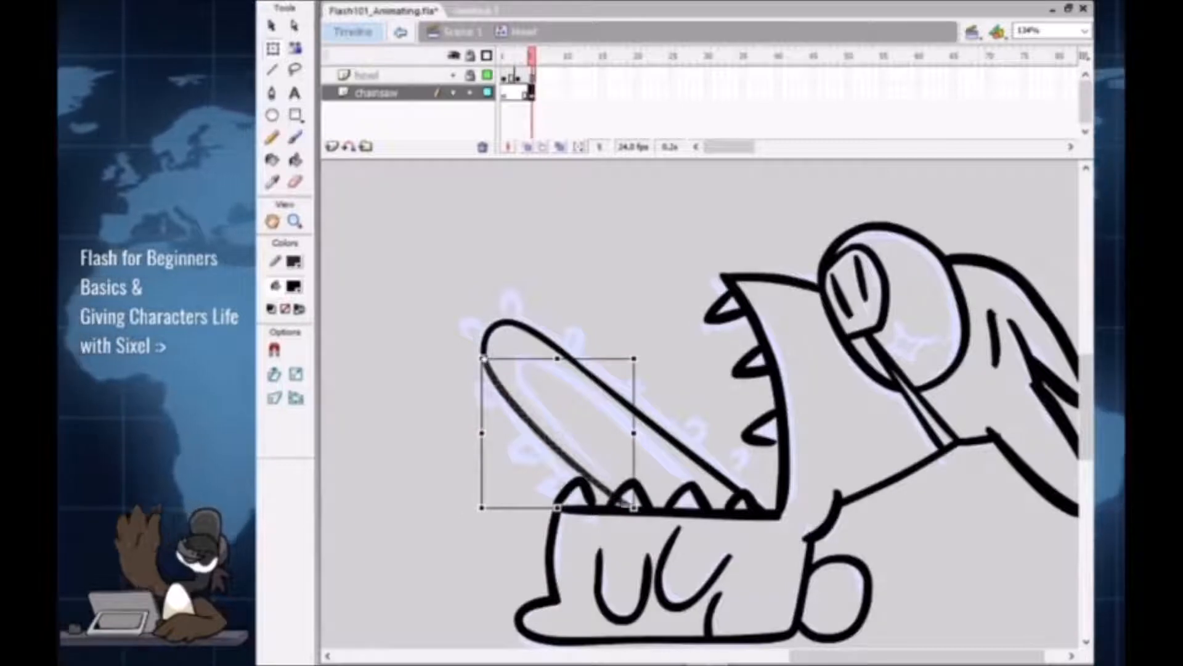
drag(610, 507, 596, 508)
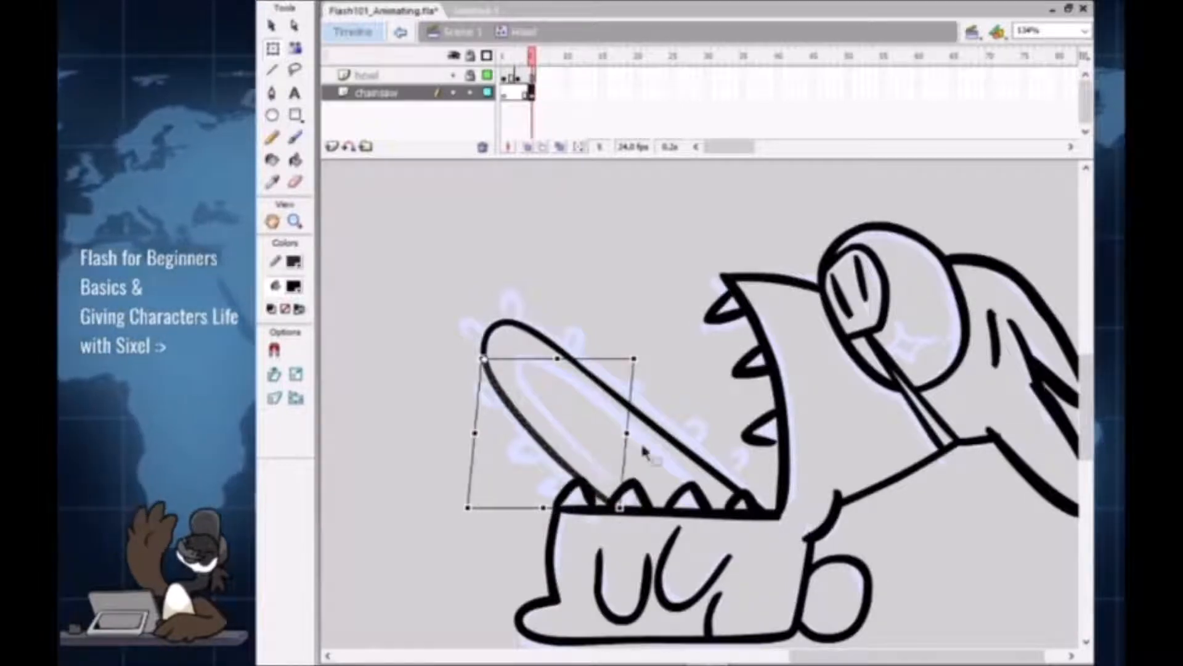
click(692, 401)
Step: Brush a scalloped, toothed chain around the blade, from the back of the mouth around the tip to the front teeth
key(b)
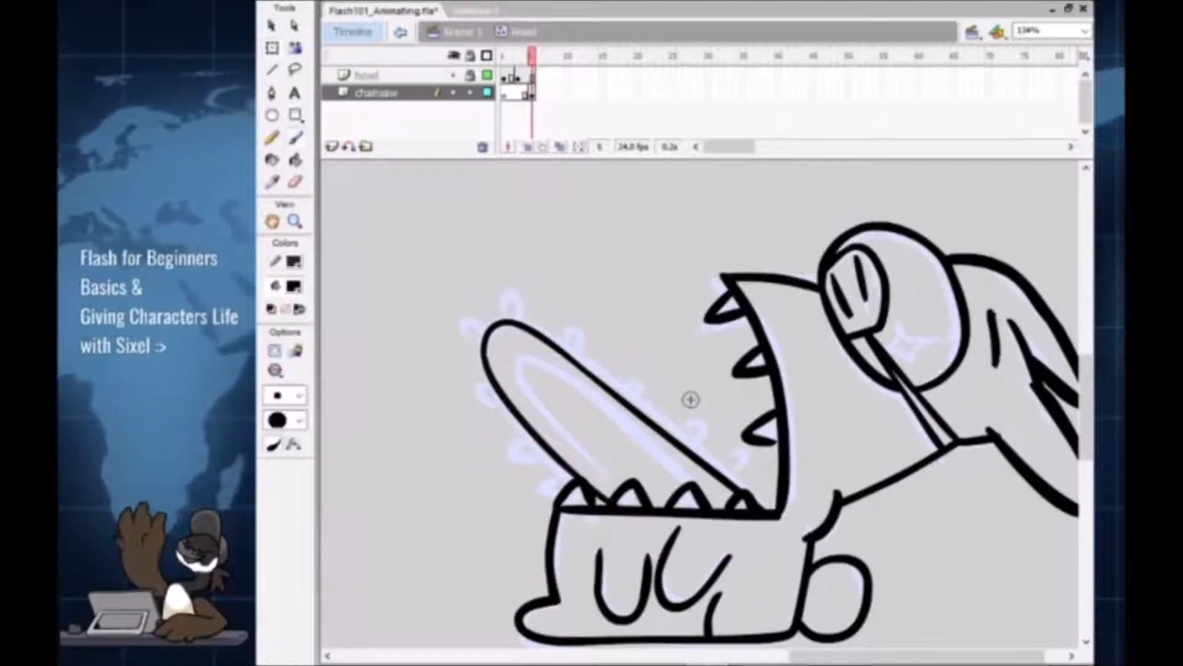
drag(533, 307, 560, 316)
drag(589, 362, 610, 370)
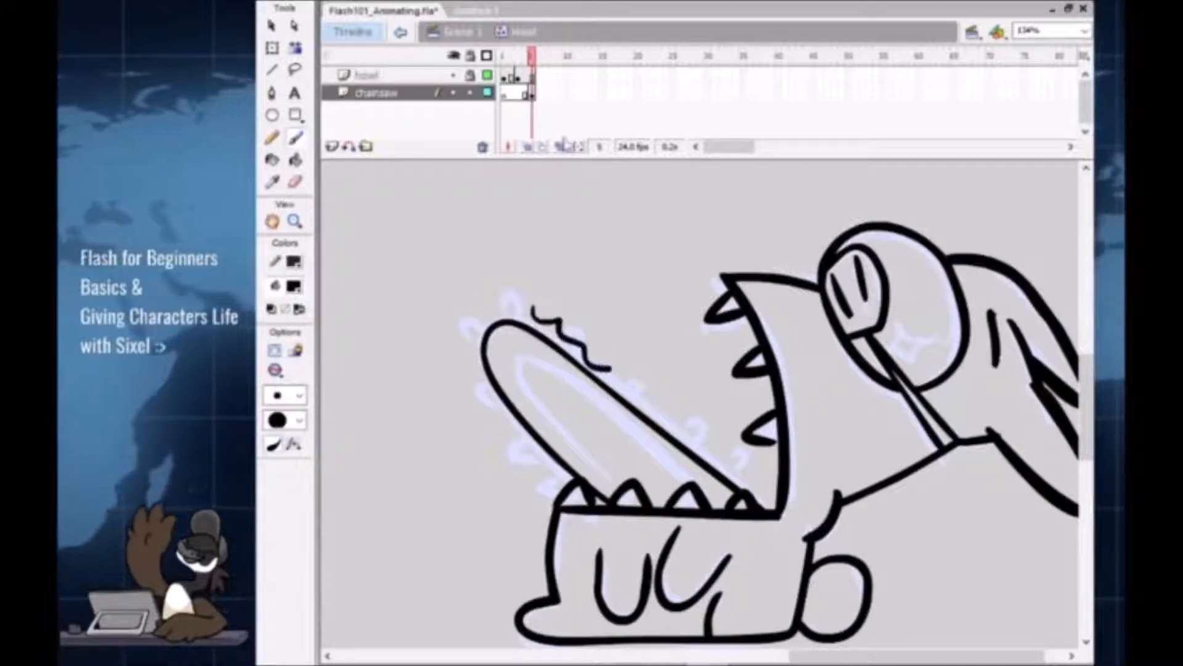
key(ctrl+z)
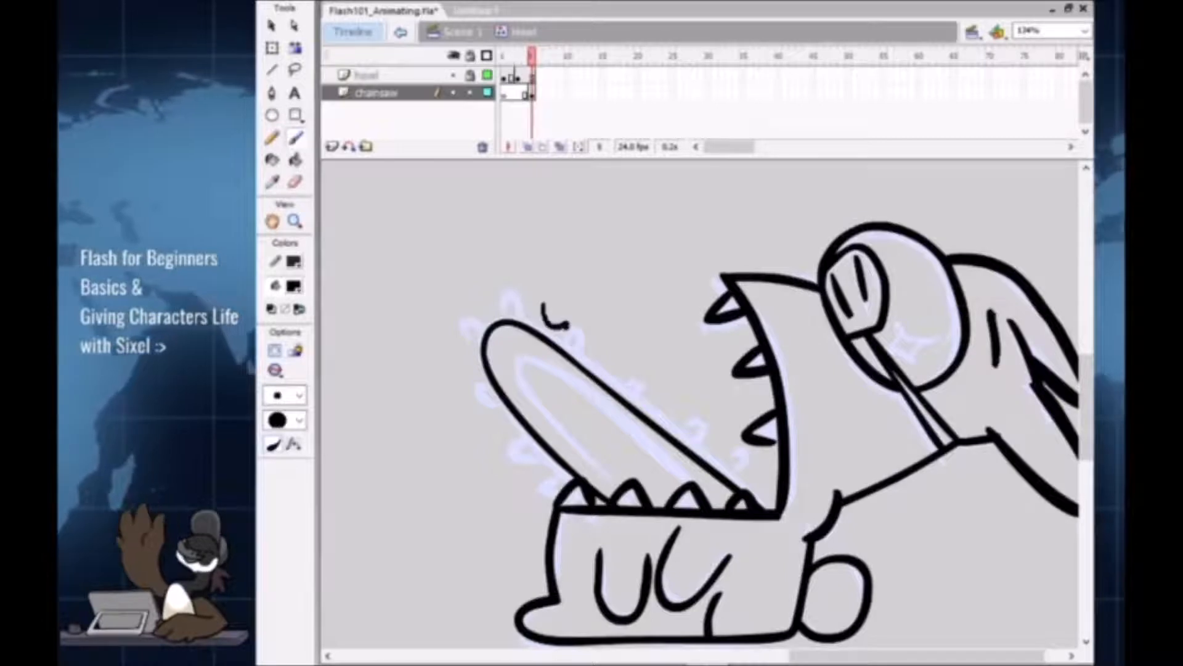
drag(615, 368, 712, 439)
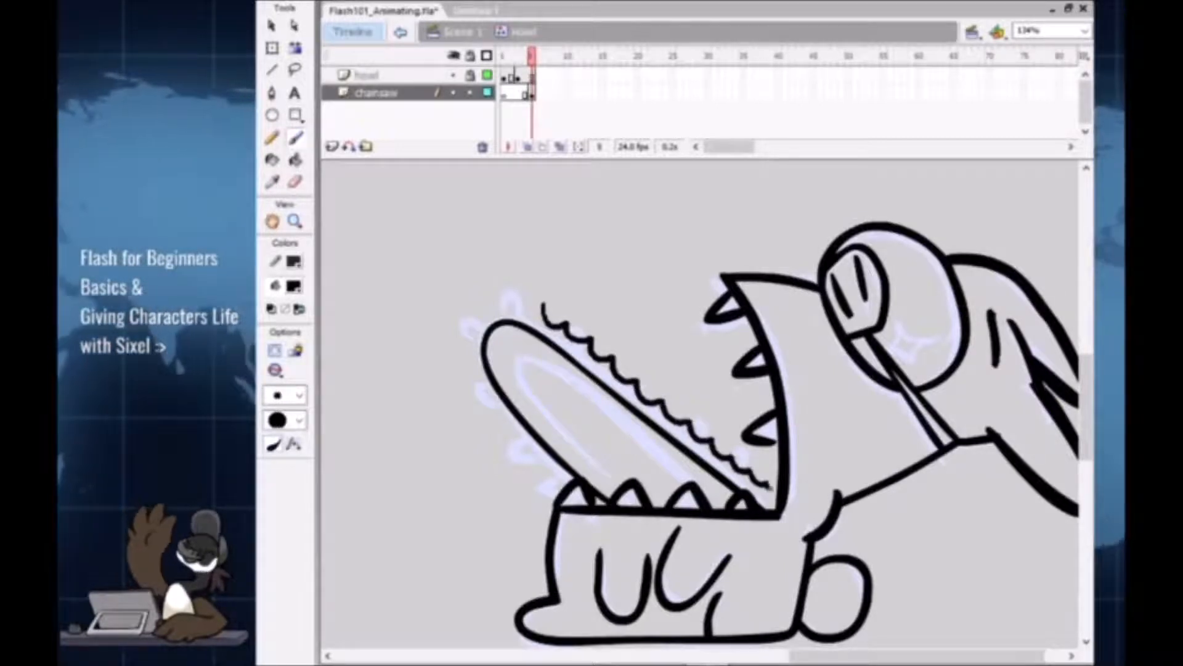
drag(768, 486, 777, 493)
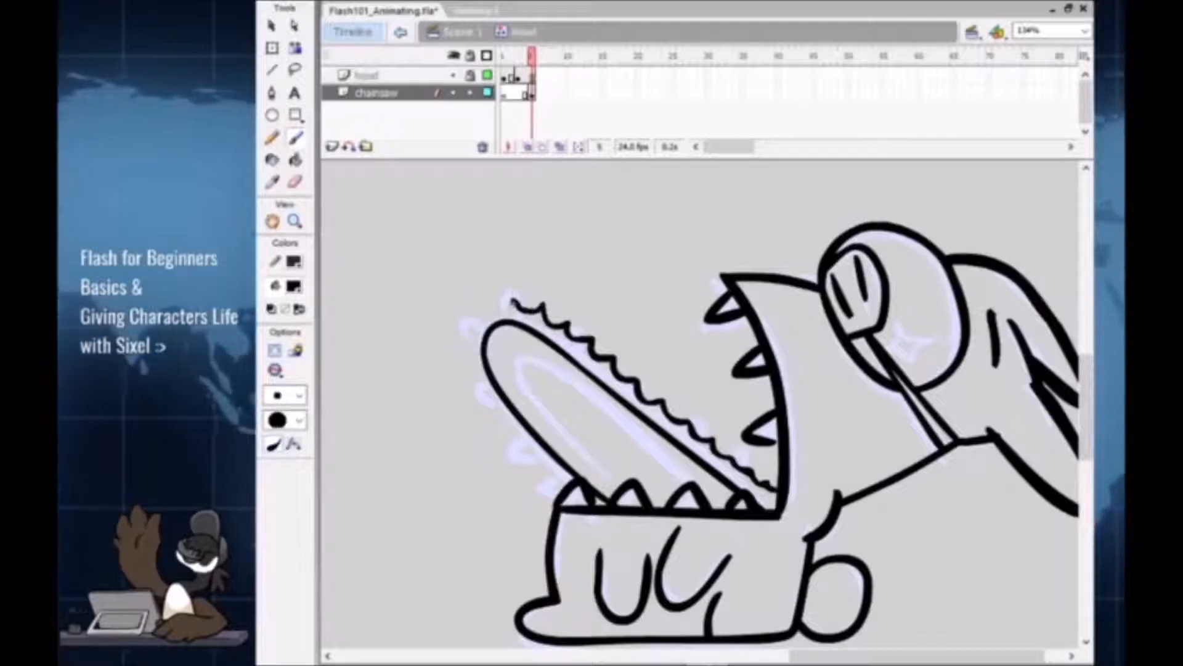
drag(473, 392, 547, 476)
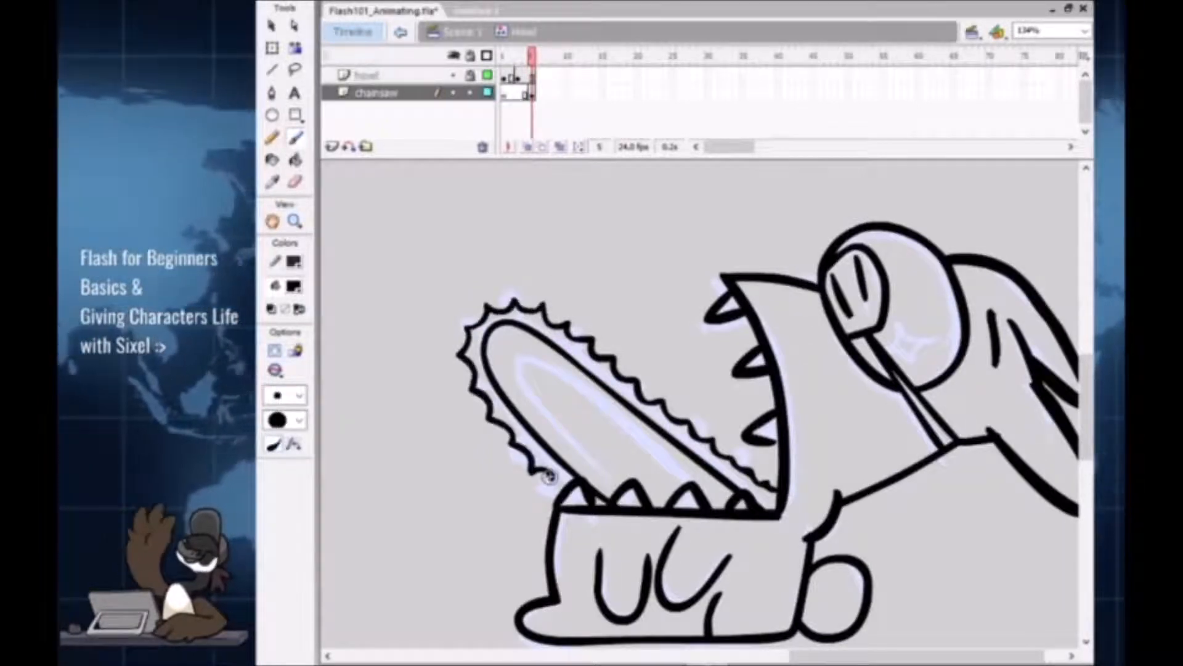
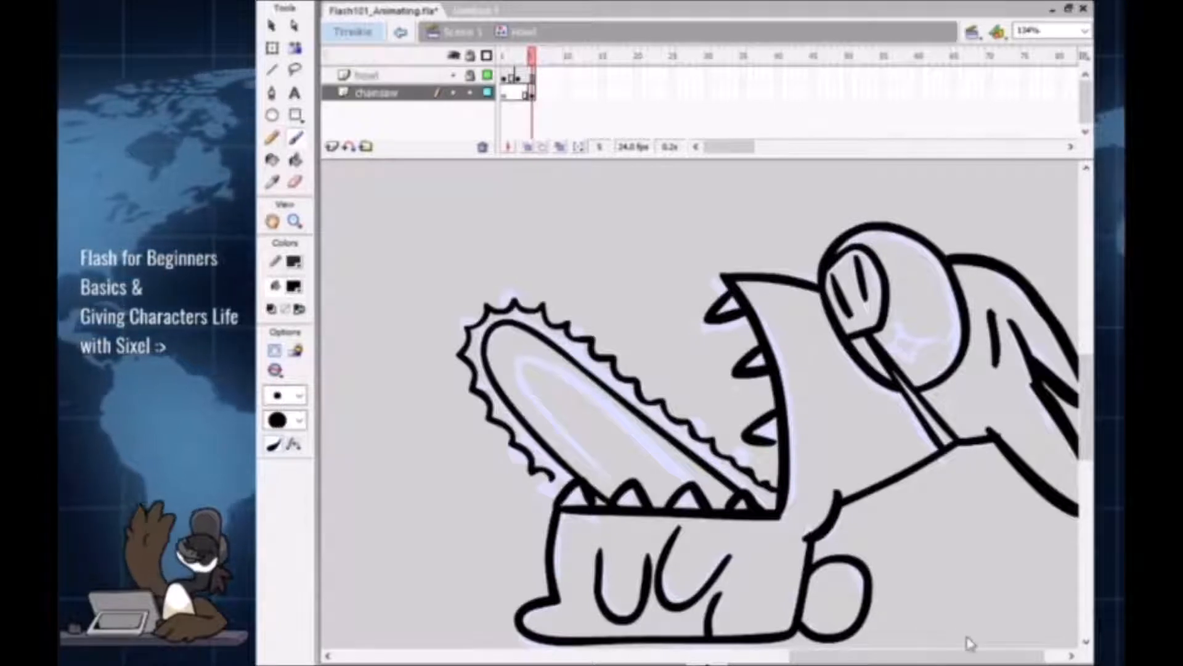
Step: Convert the blade outline and its toothed chain into a symbol named Chain_Saw, and open it for editing
key(v)
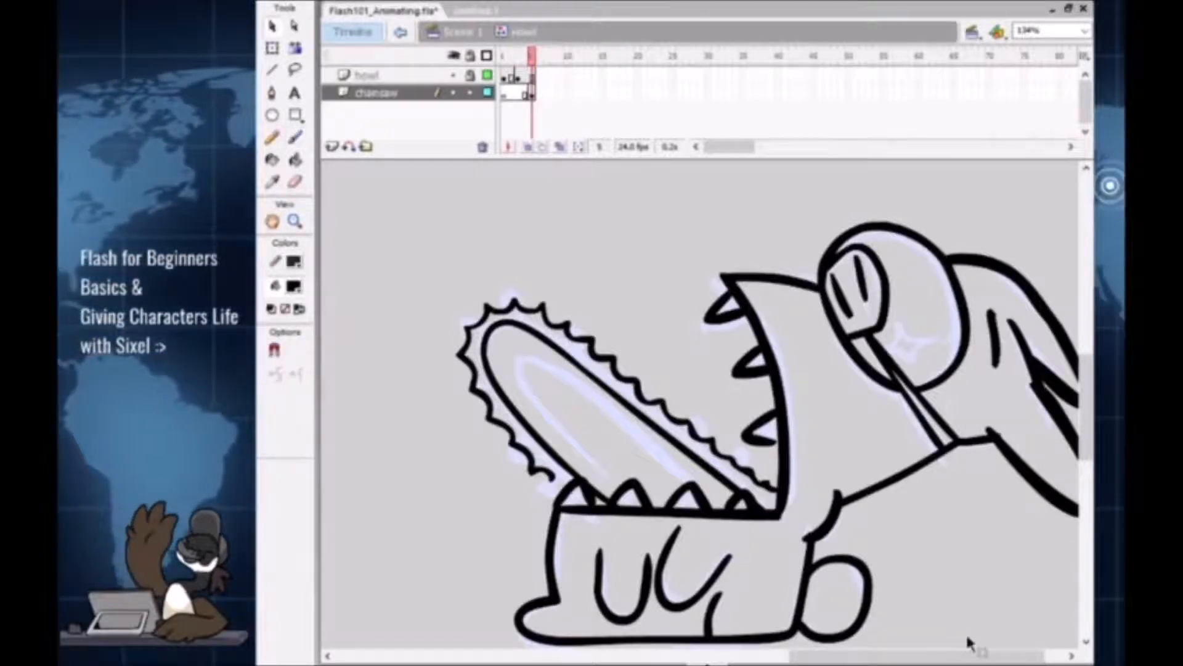
click(597, 380)
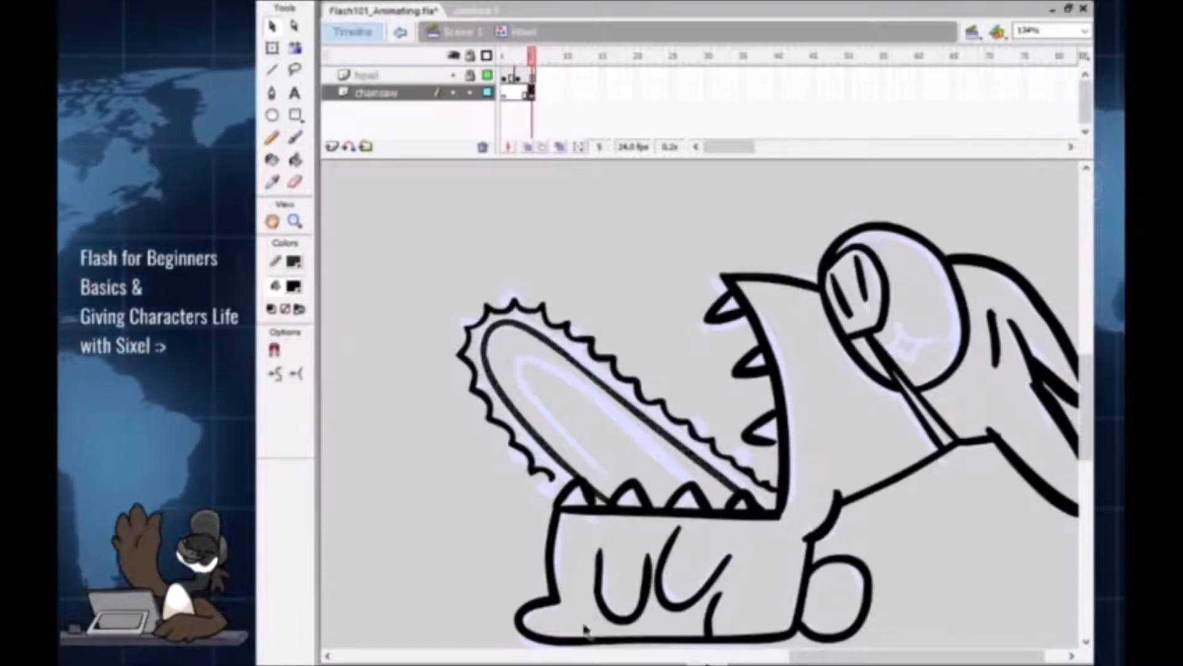
click(670, 387)
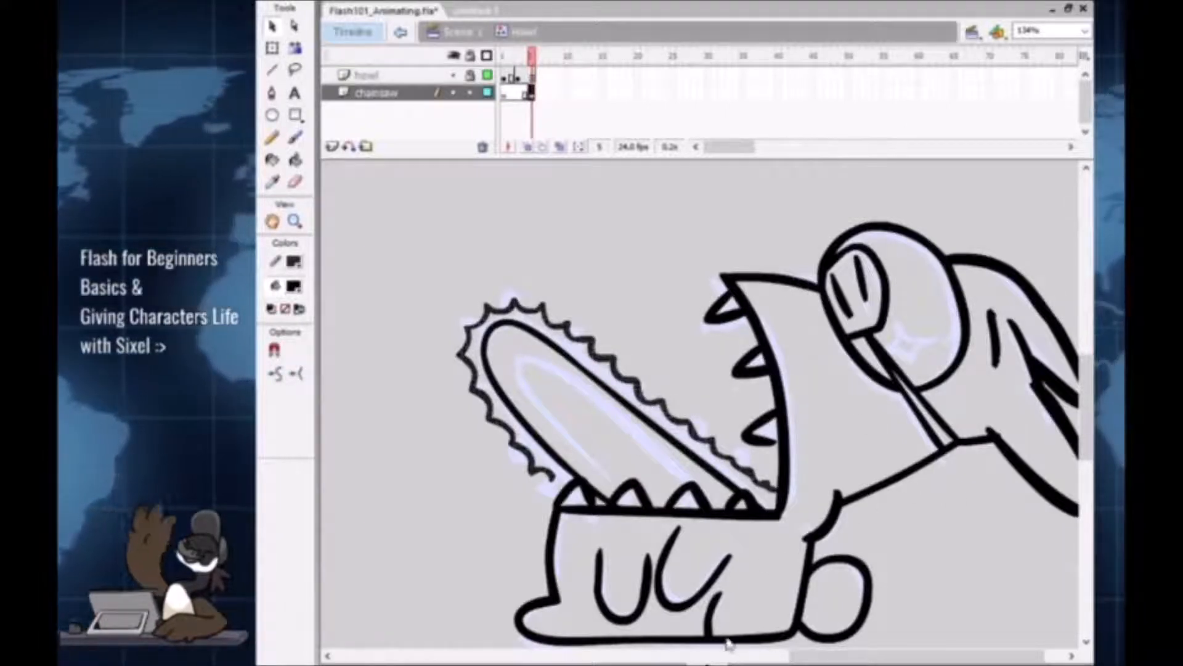
click(568, 114)
click(646, 423)
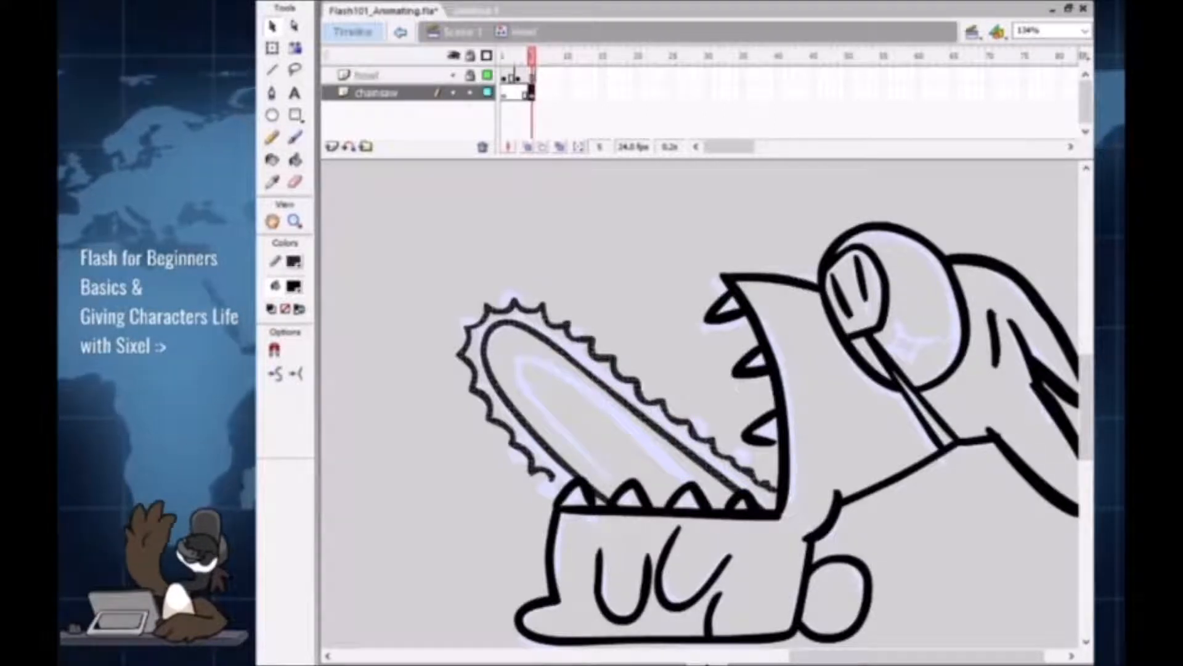
click(595, 354)
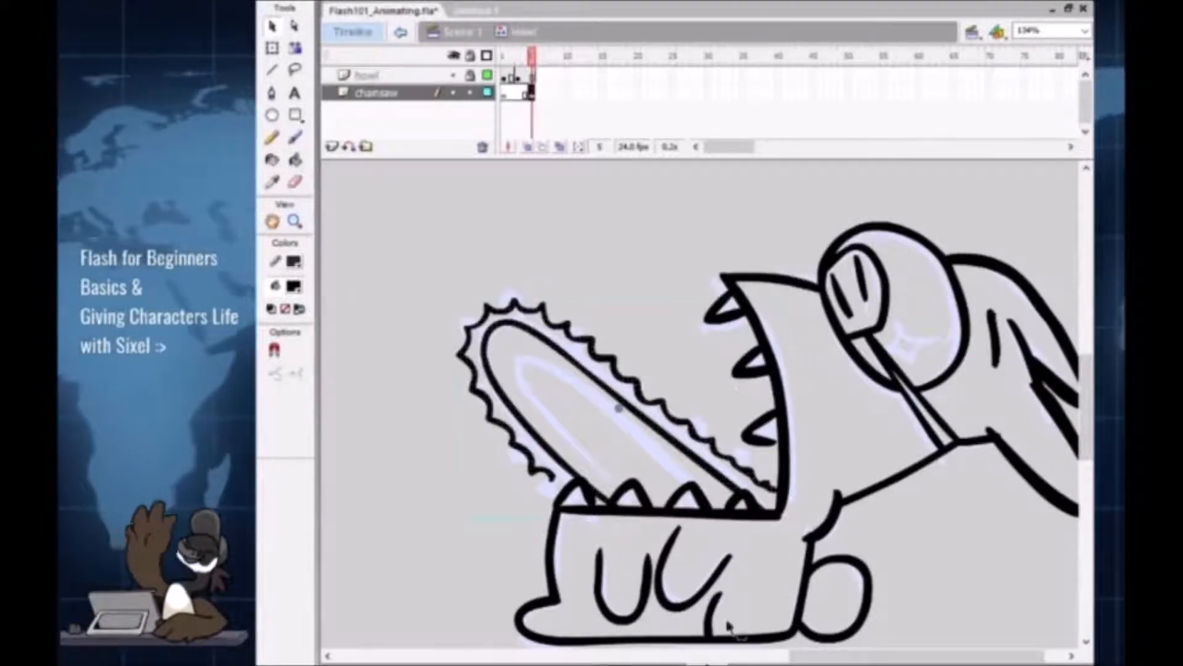
double_click(595, 353)
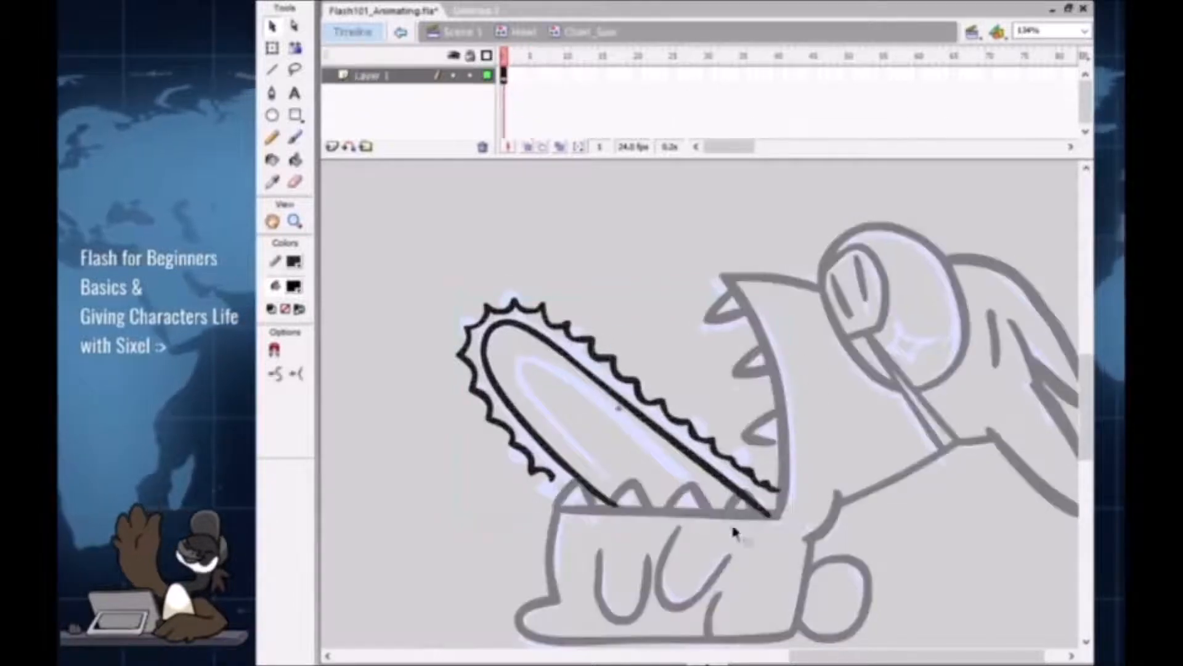
Step: Brush the chain's lower end past the front teeth into the jaw, and extend Layer 1 of the Chain_Saw symbol to frame 3
key(b)
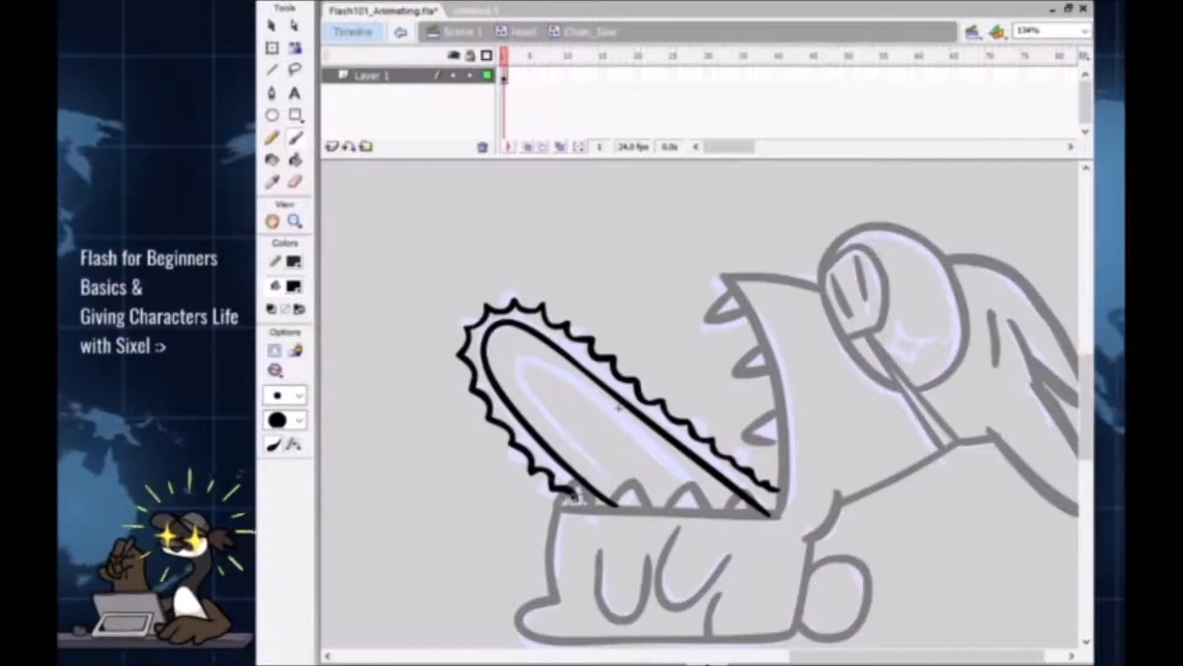
drag(572, 490, 591, 525)
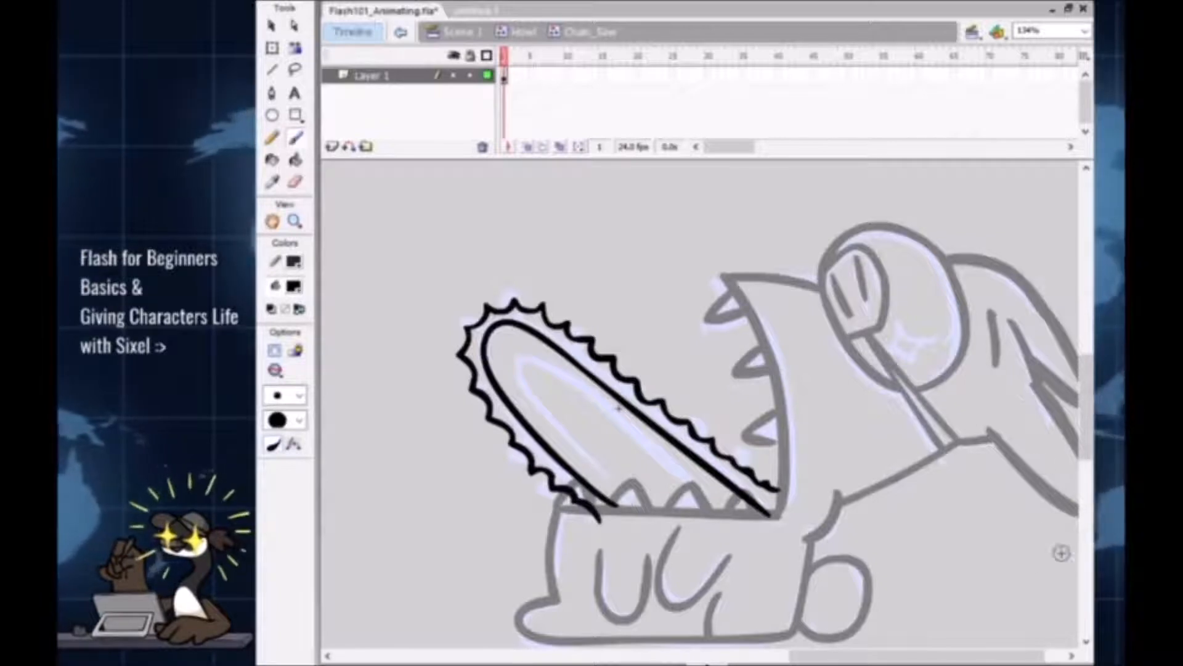
click(505, 64)
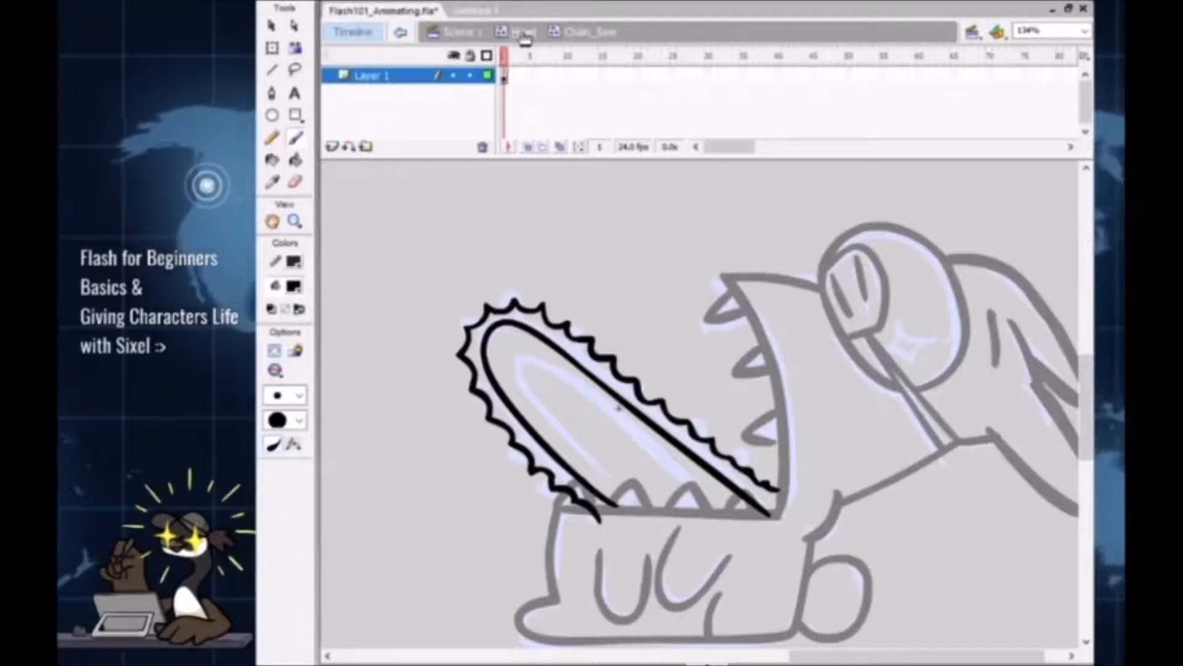
key(F6)
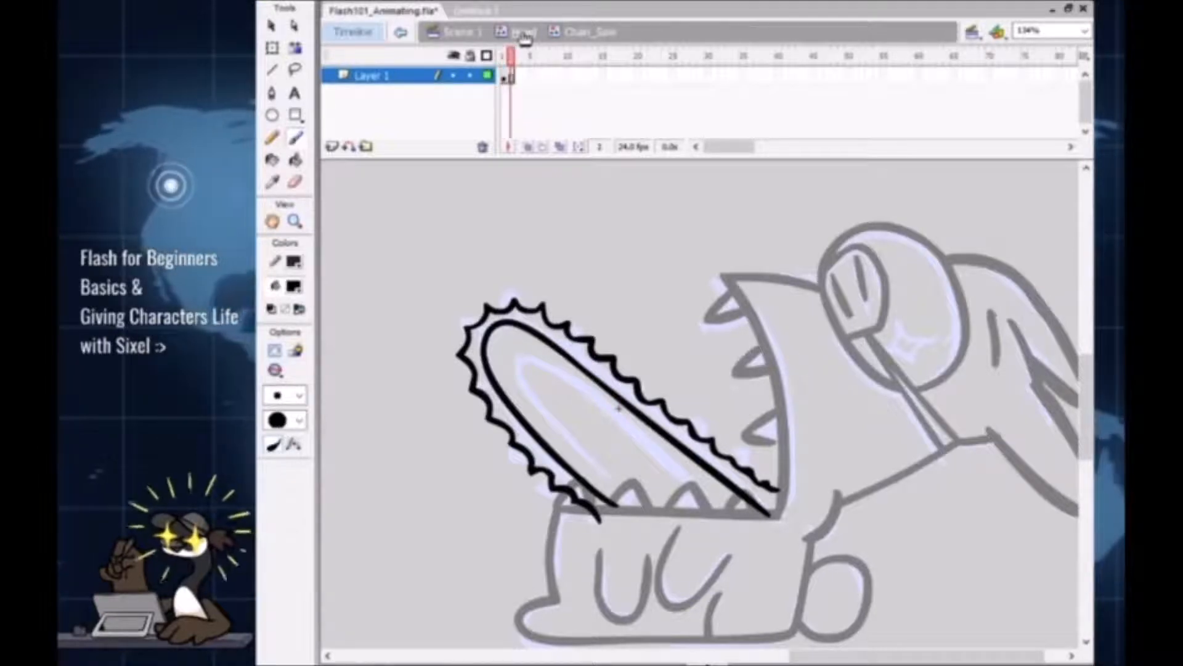
key(F6)
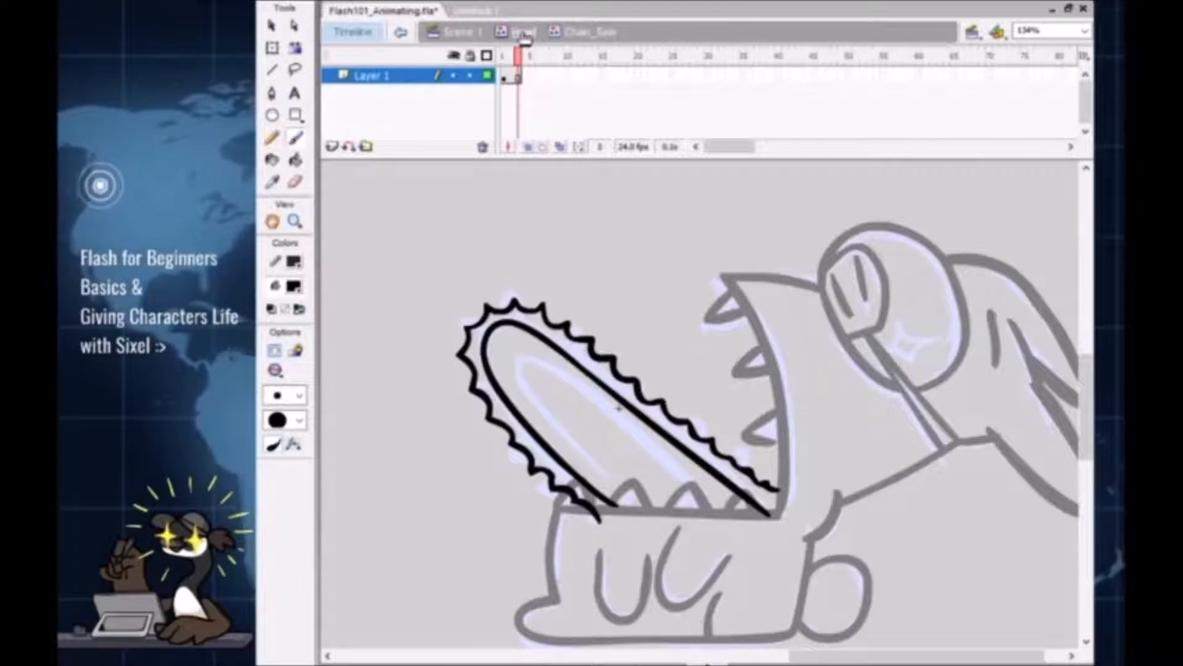
Step: Cut the blade outline from Layer 1 and add a layer named blade beneath it
click(519, 75)
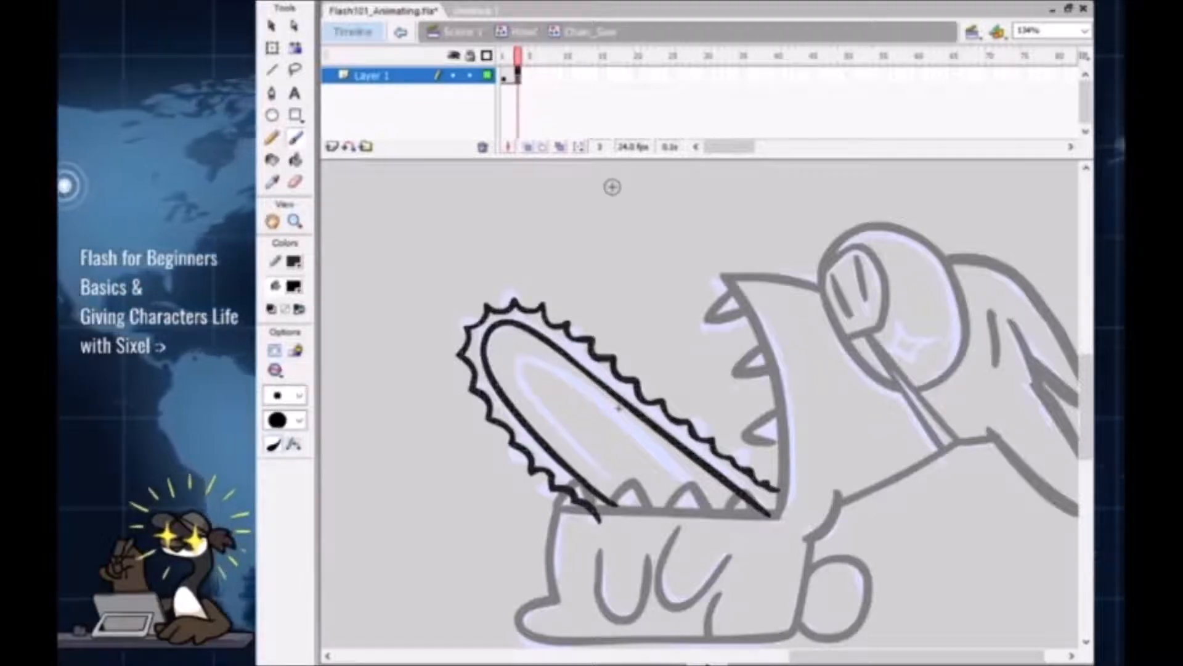
key(v)
click(629, 330)
click(653, 426)
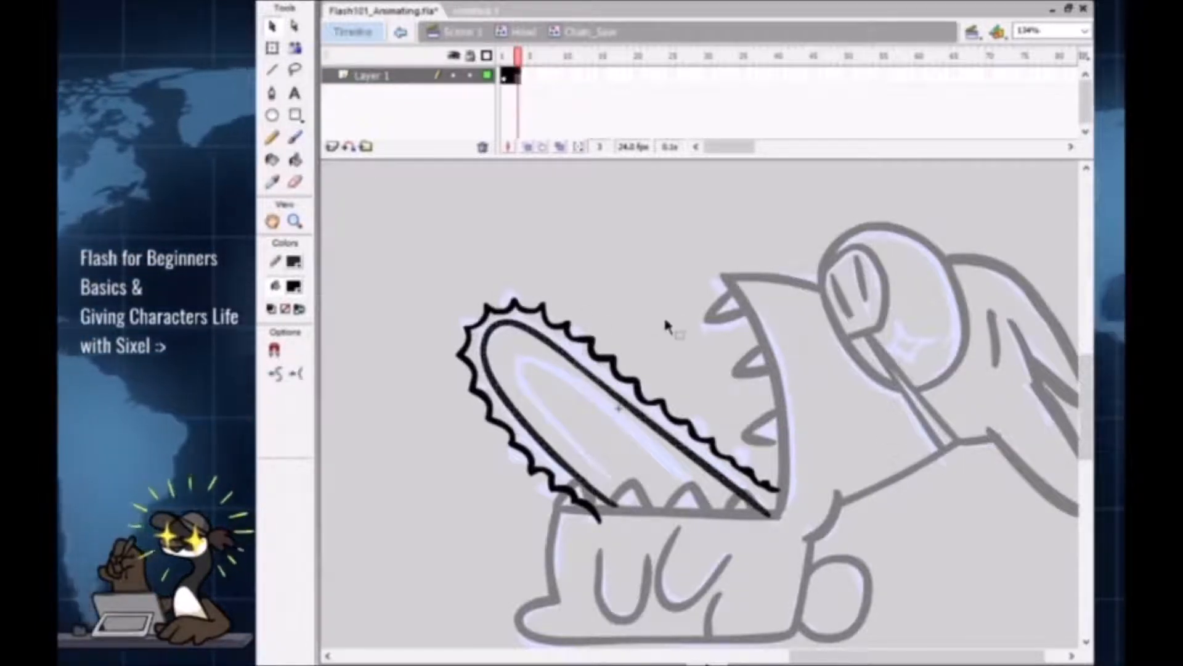
key(ctrl+x)
click(332, 147)
drag(388, 77, 392, 97)
double_click(377, 92)
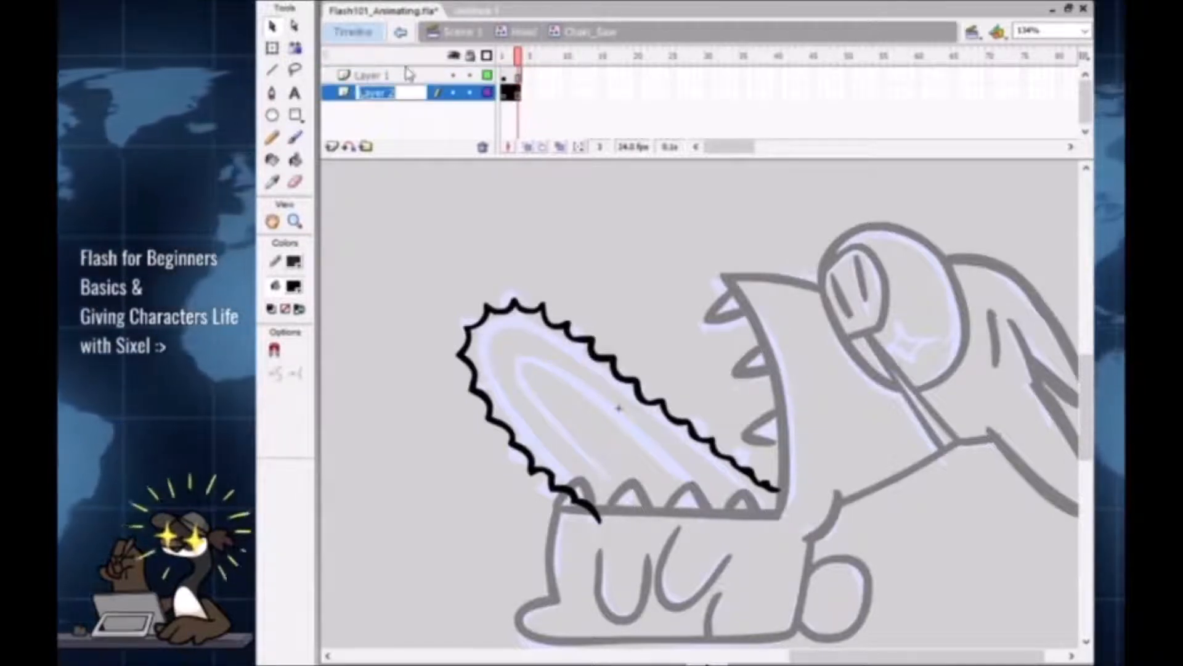
text(blade)
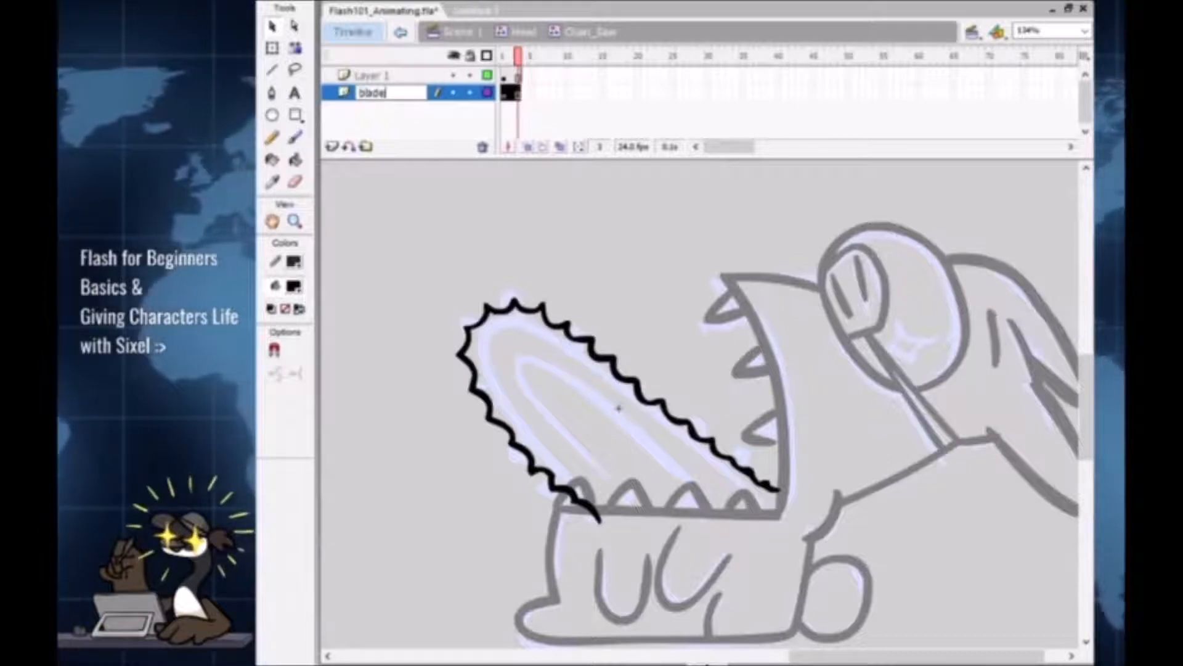
key(Return)
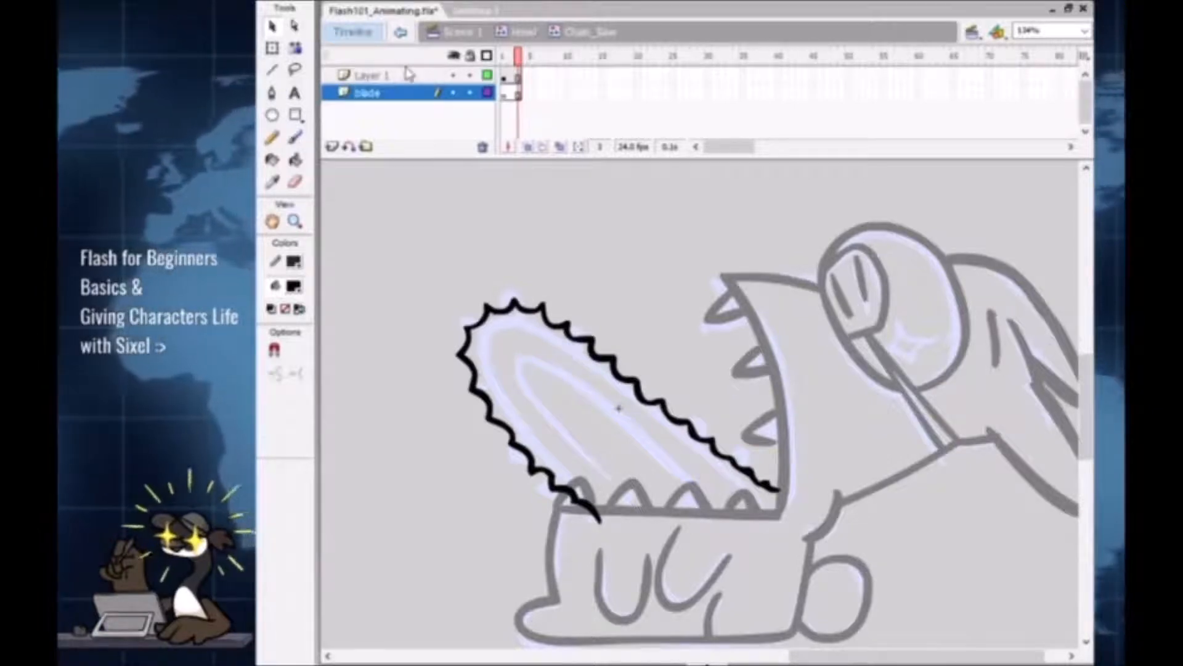
Step: Try pasting the cut blade outline both in place and at the center of the view, undoing each paste
key(ctrl+shift+v)
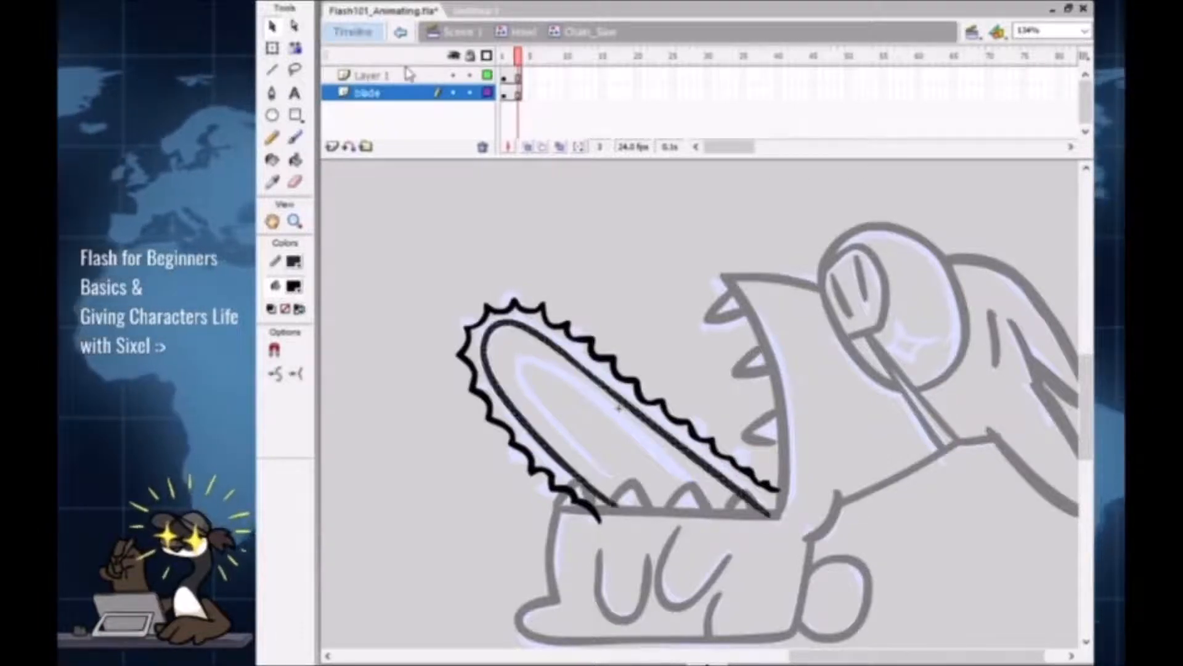
key(ctrl+z)
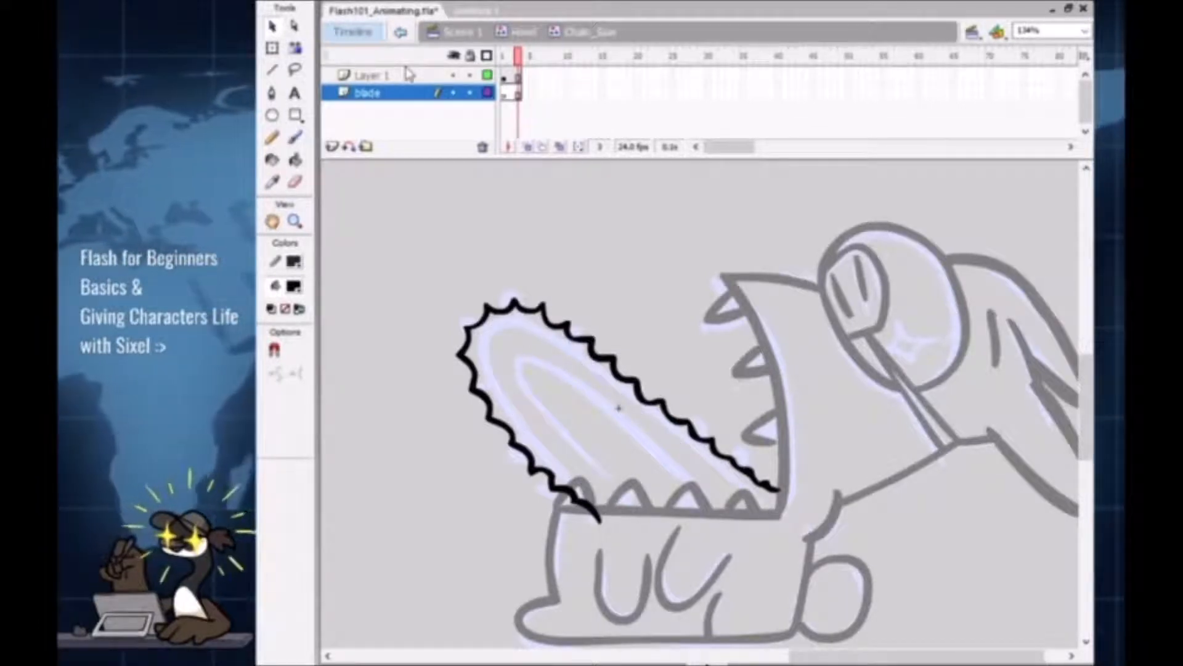
key(ctrl+v)
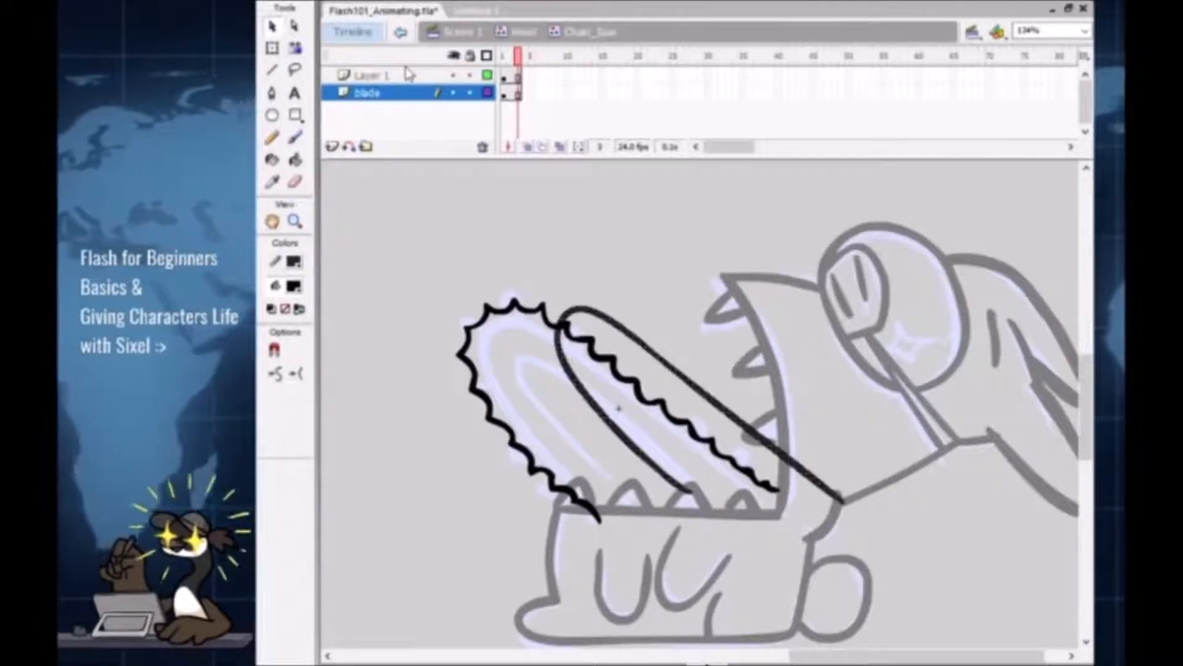
key(ctrl+z)
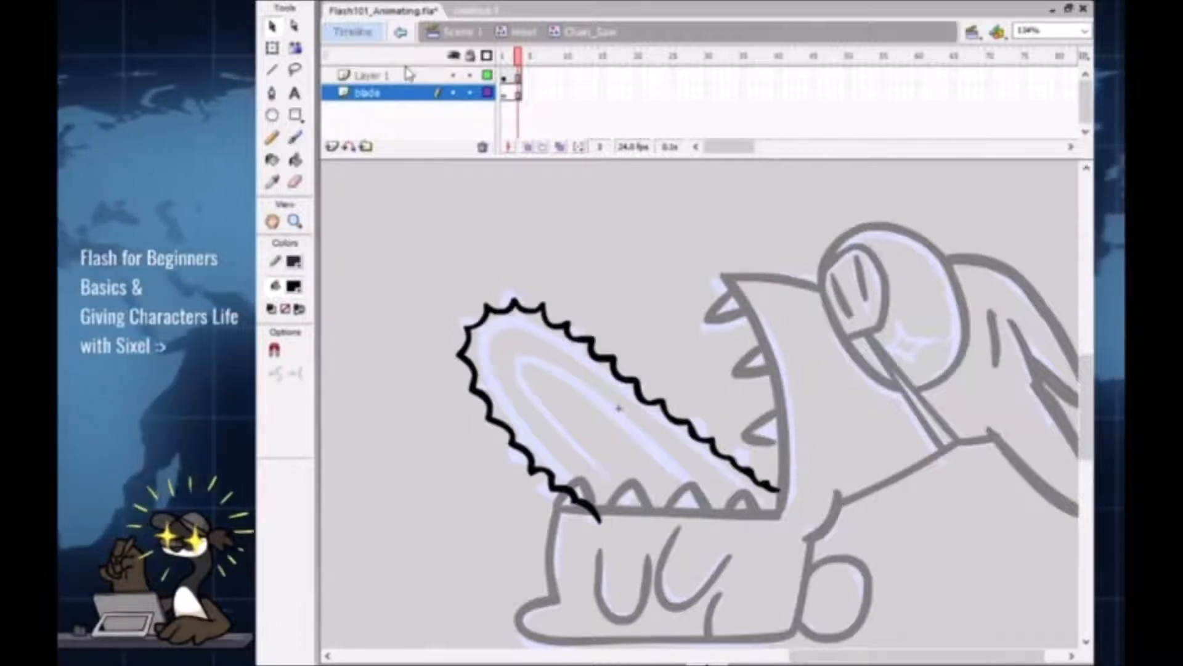
Step: Paste the blade outline in place on the blade layer and move that layer above Layer 1
key(ctrl+shift+v)
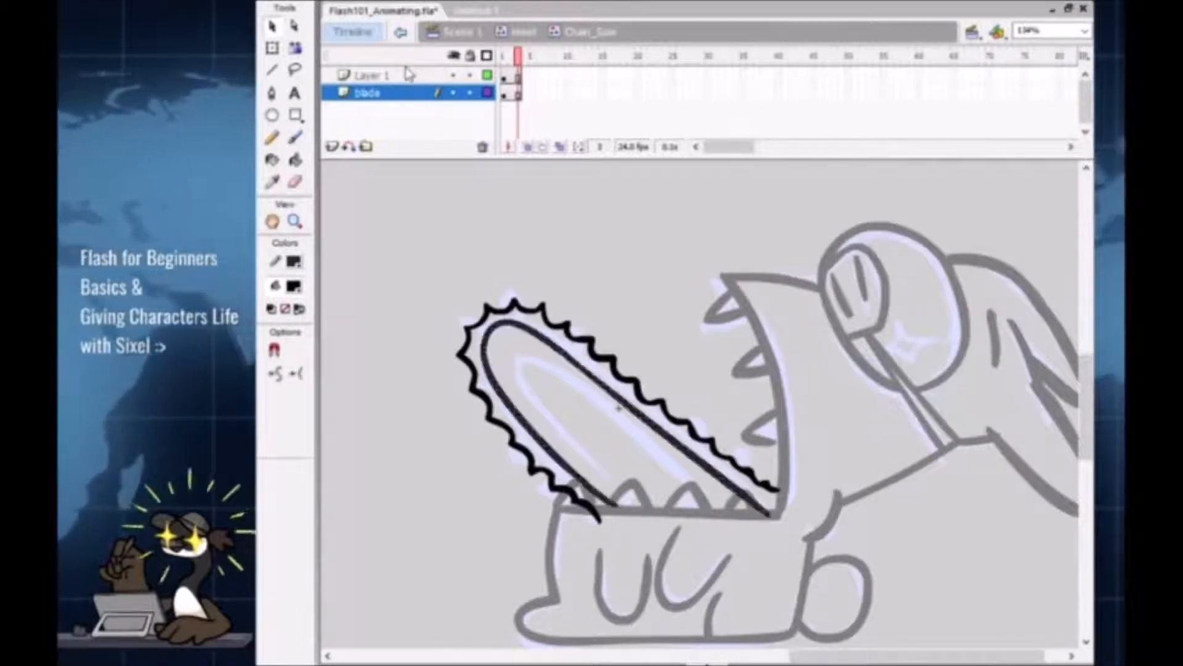
click(661, 301)
drag(434, 99, 402, 60)
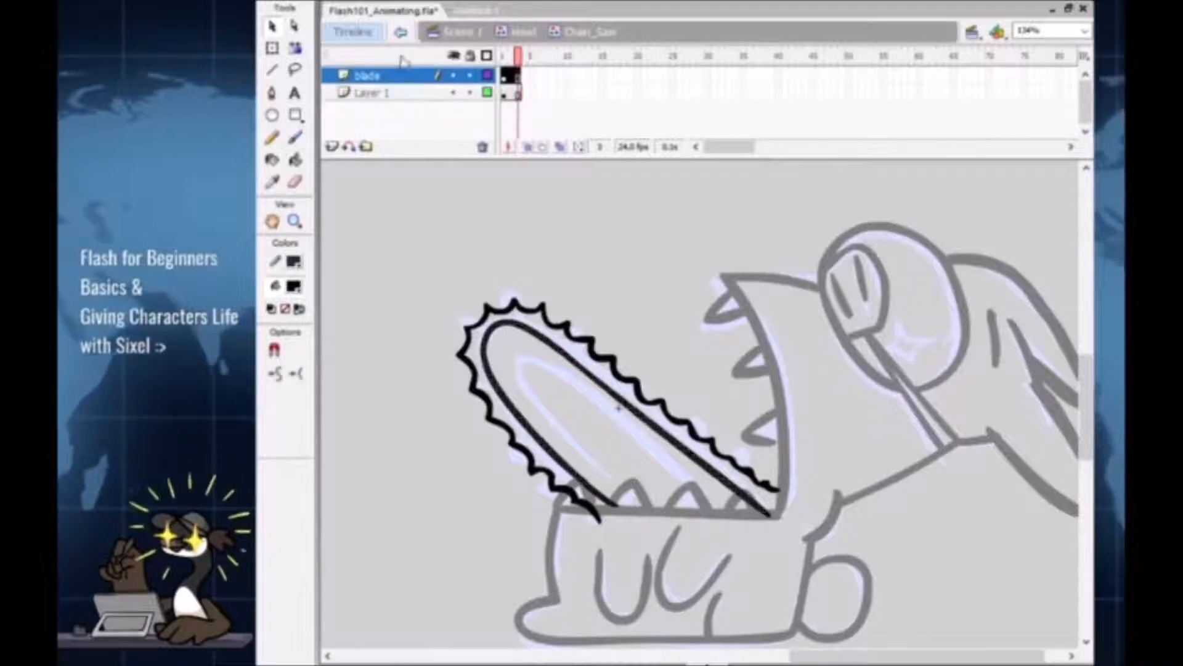
Step: Lock the blade layer and display its contents as outlines
click(469, 75)
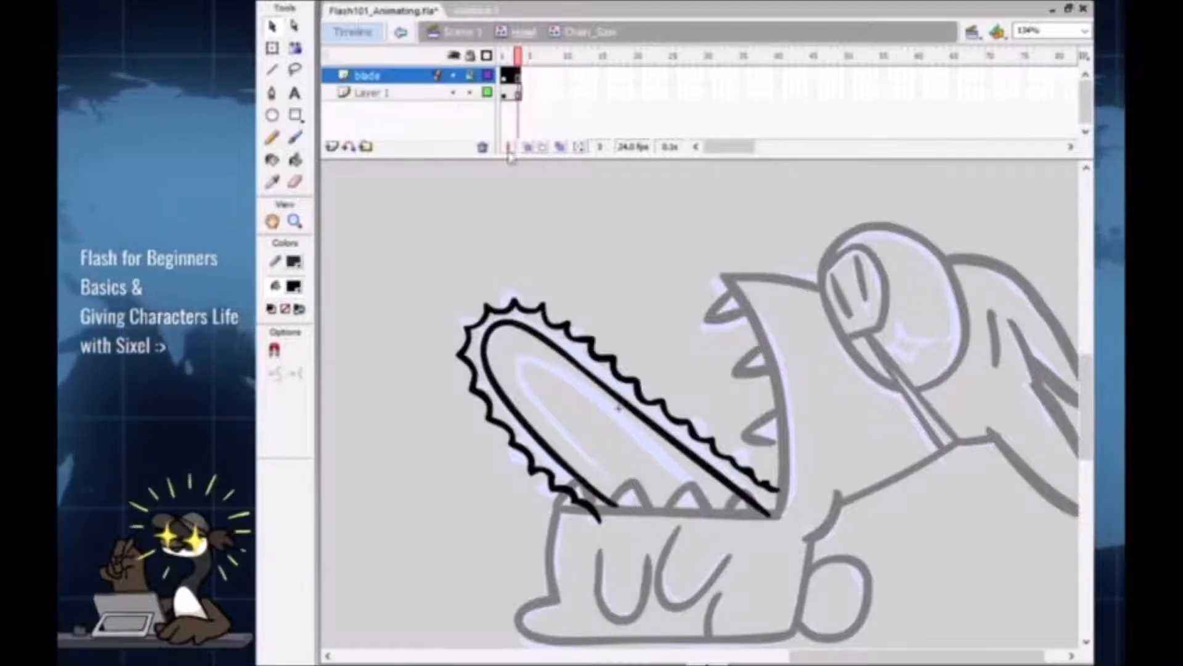
click(487, 76)
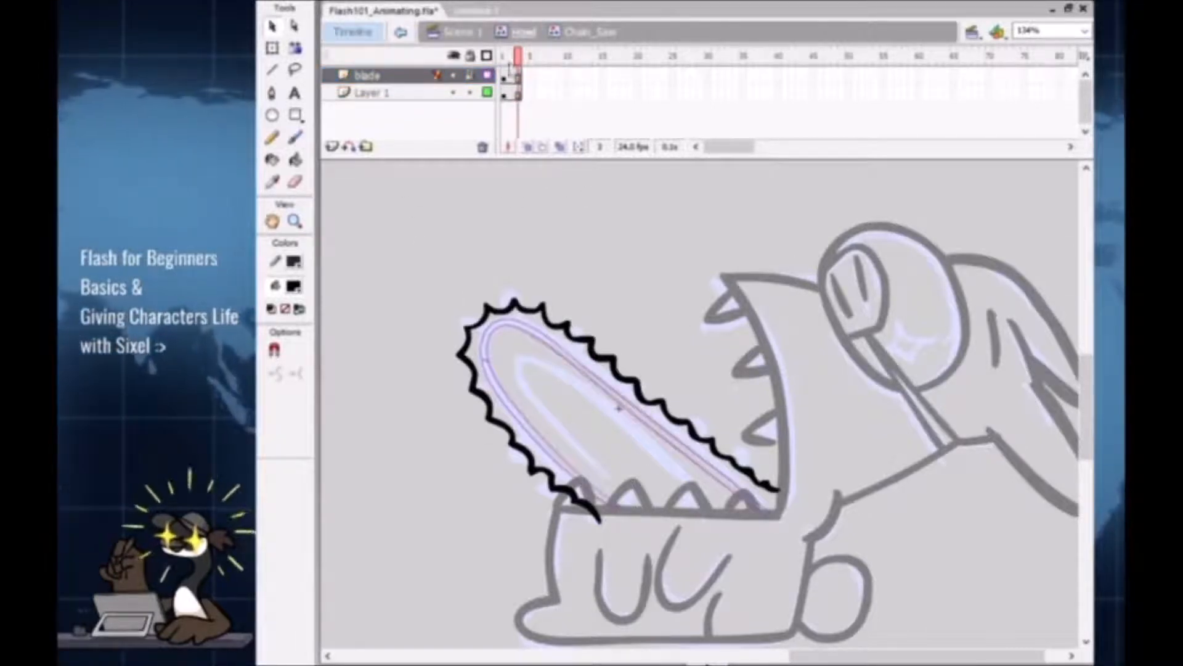
Step: Insert blank keyframes at frame 3 of both Layer 1 and the blade layer
click(515, 95)
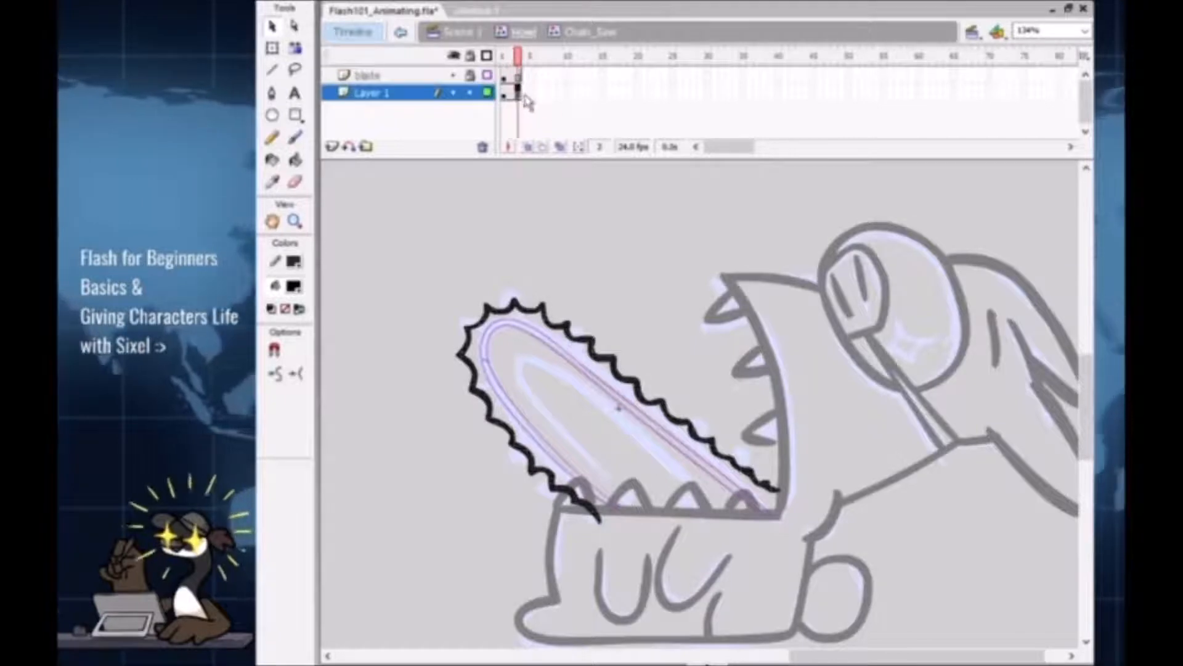
key(F7)
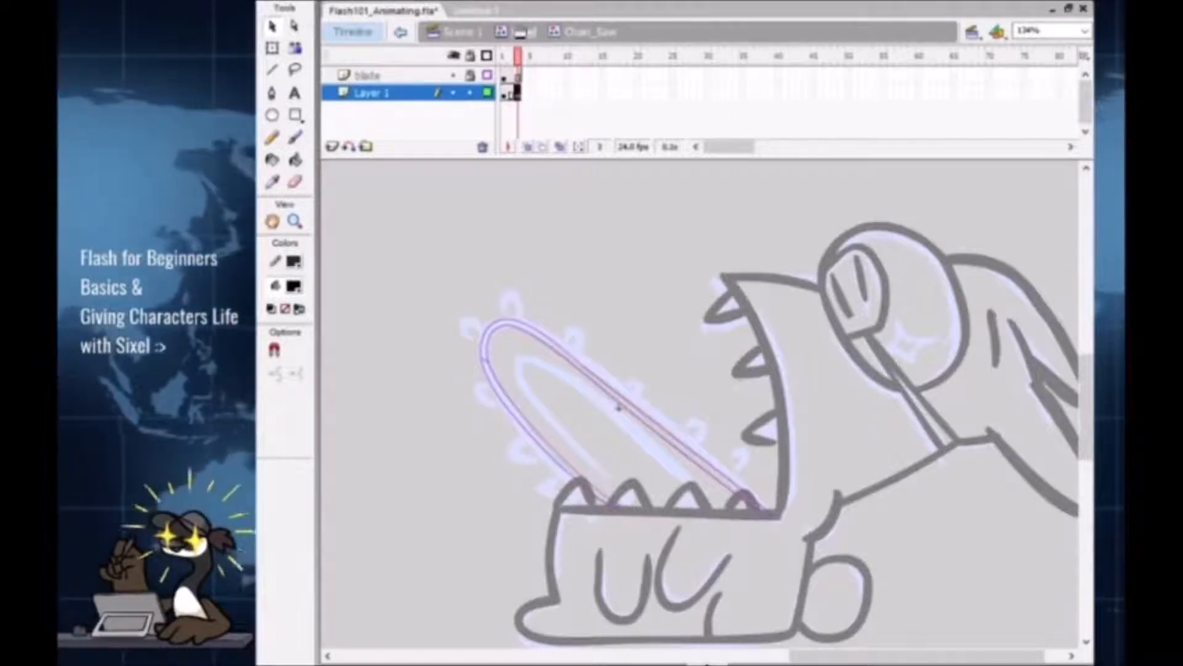
key(b)
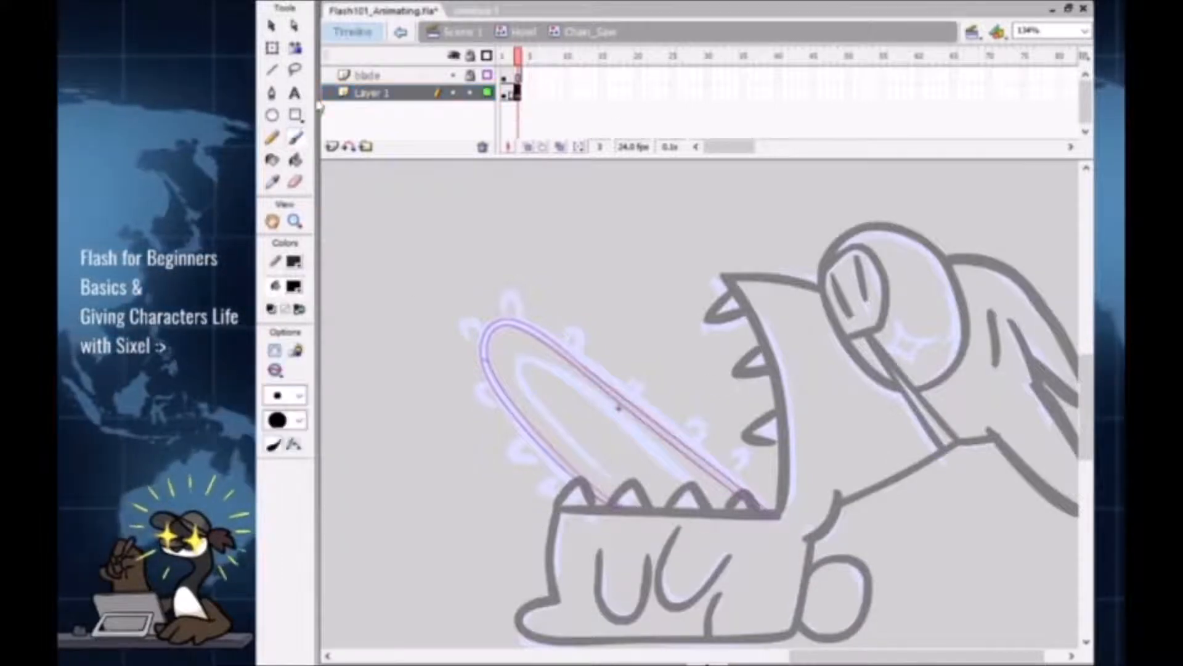
click(520, 77)
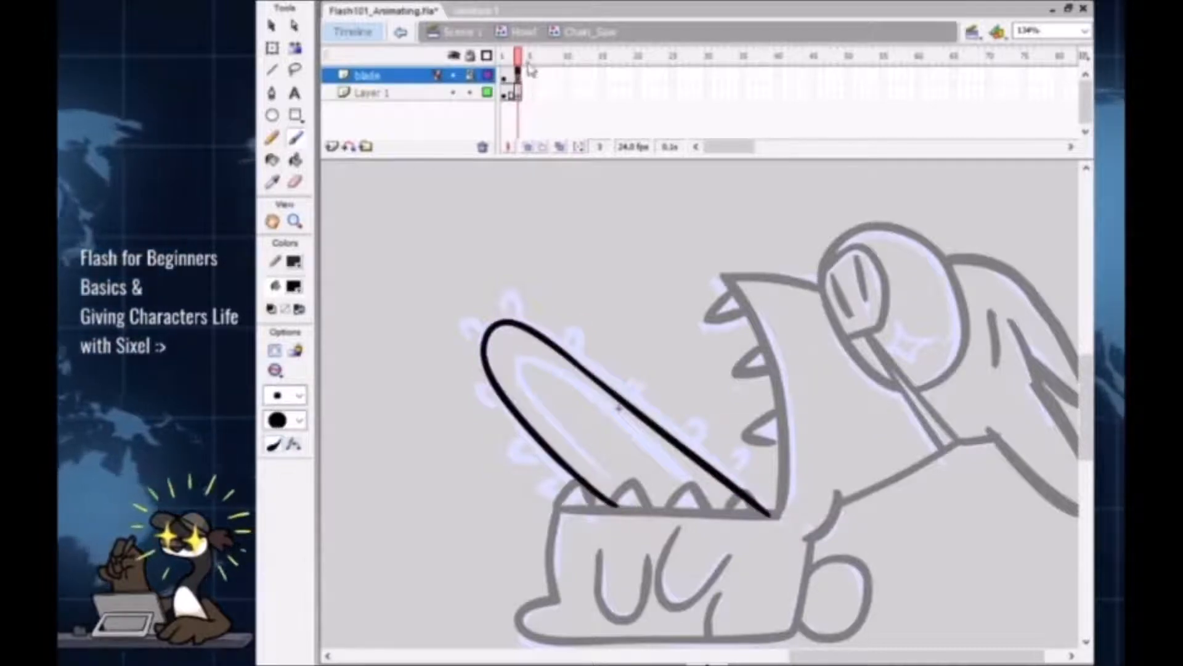
key(Delete)
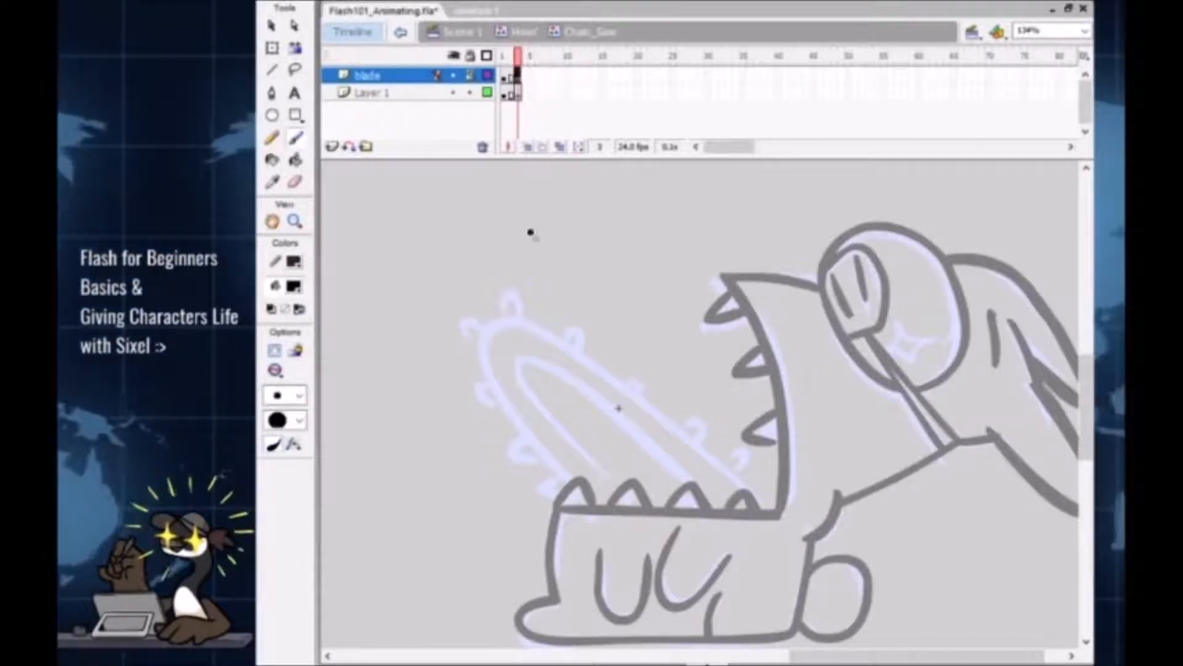
Step: Turn on onion skinning and clear the frame 3 keyframes from Layer 1 and the blade layer
click(531, 147)
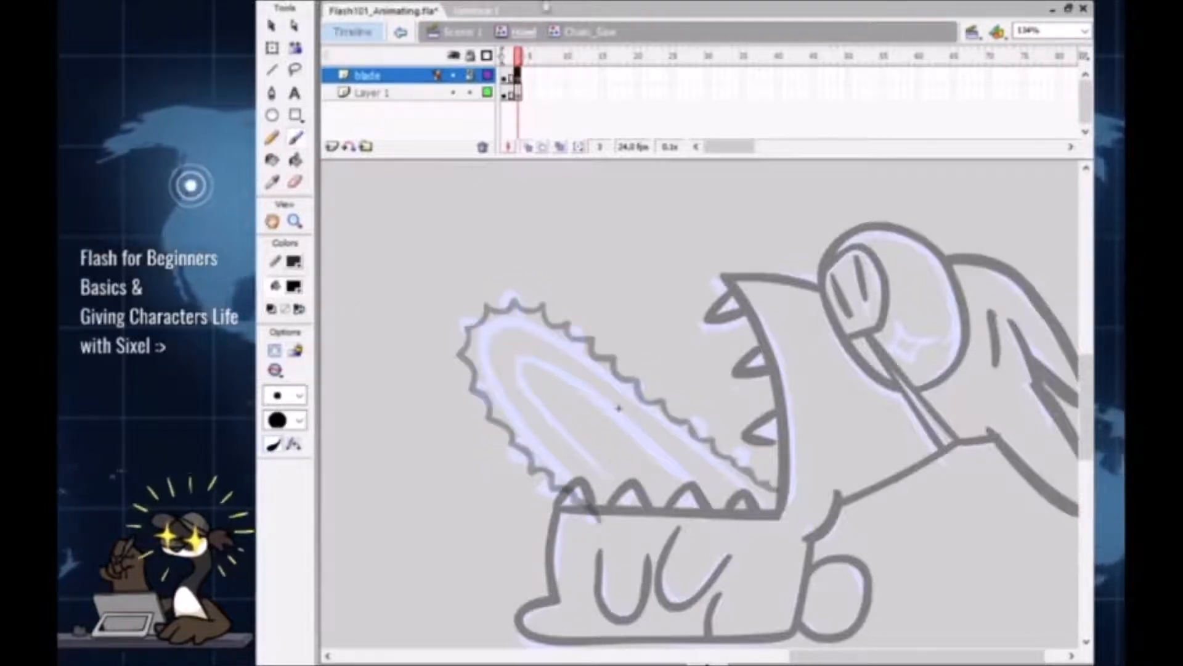
click(516, 92)
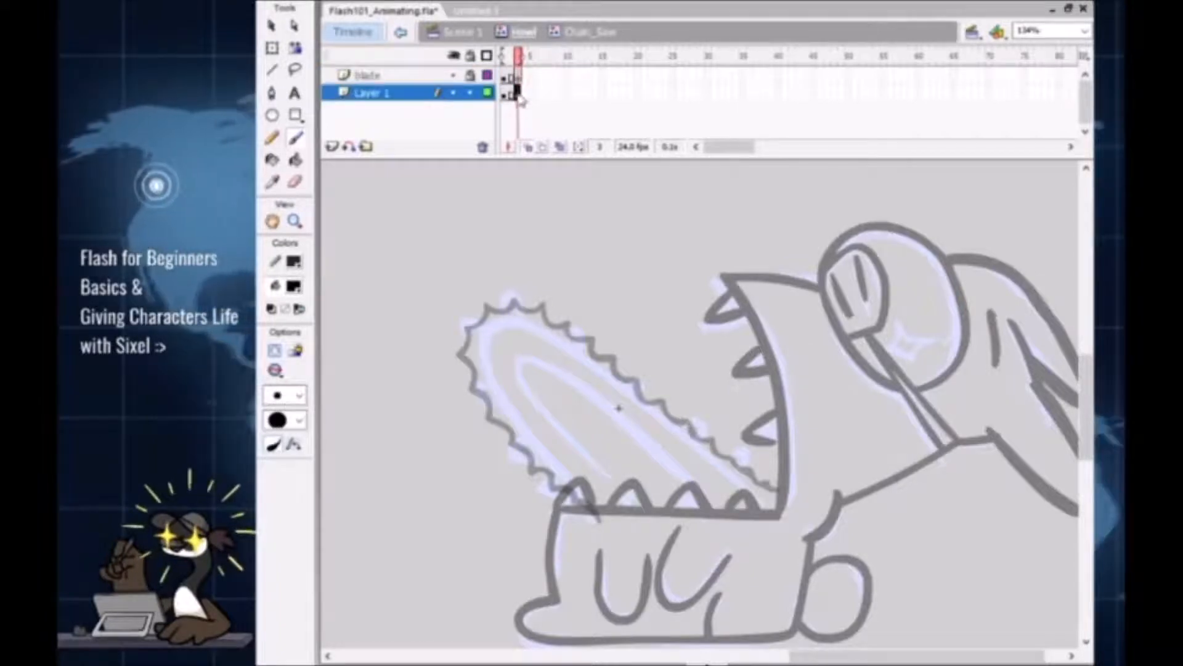
key(F6)
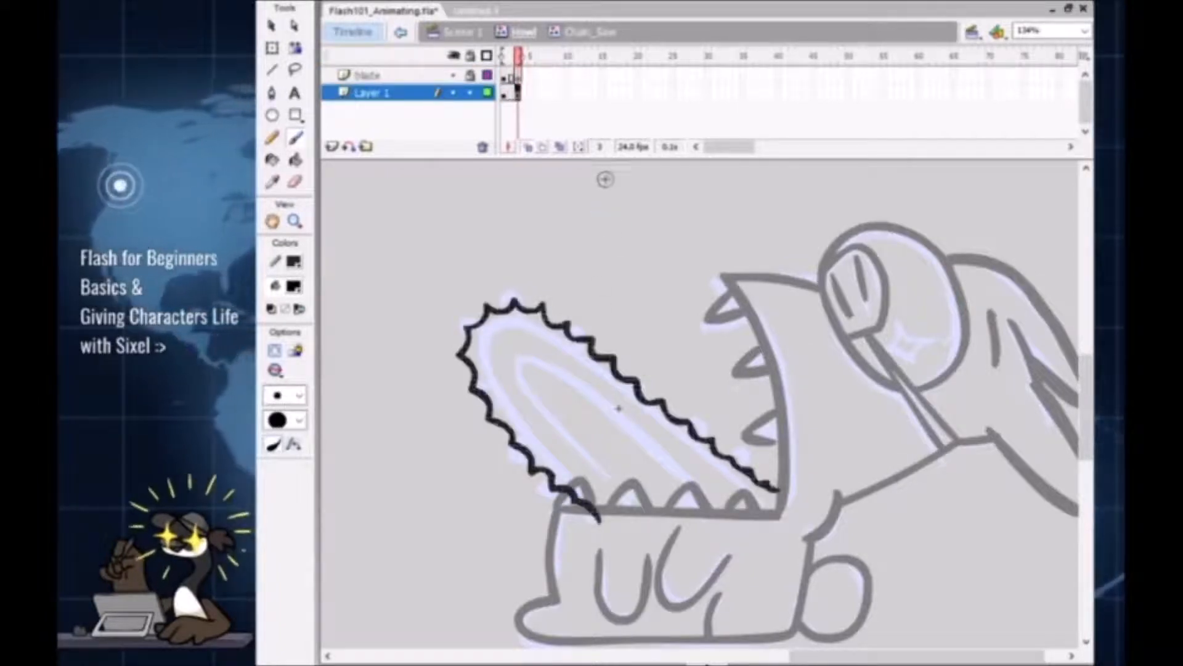
click(517, 75)
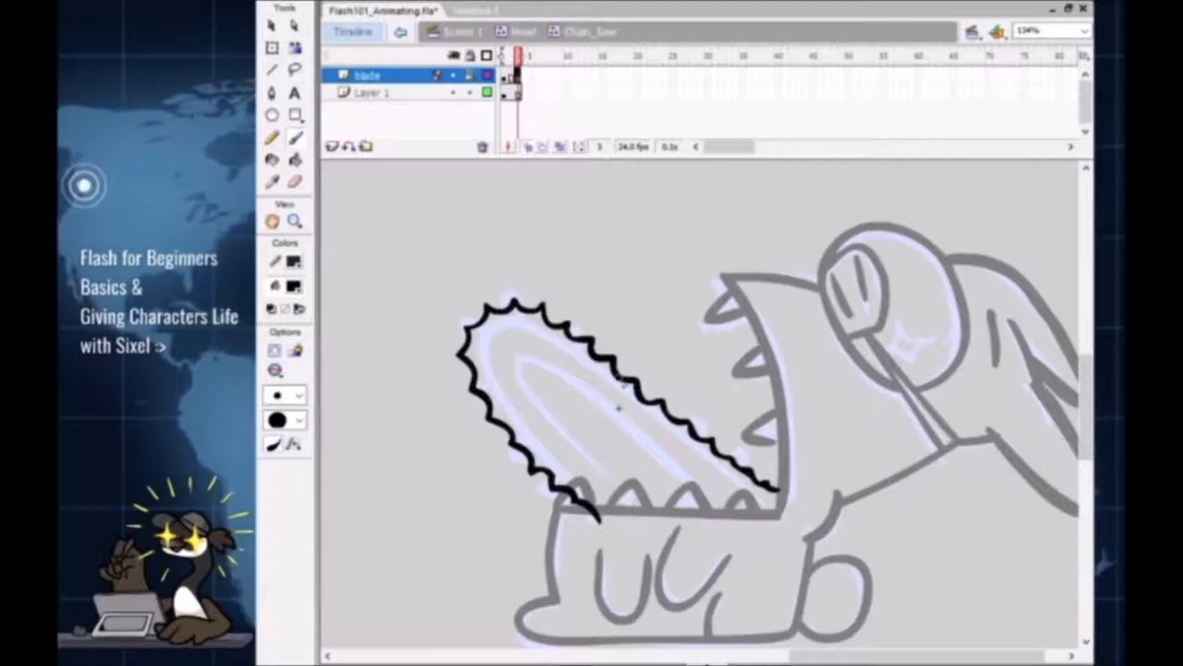
click(517, 92)
key(F7)
click(518, 75)
key(F6)
Step: Rename Layer 1 as Chain
click(535, 88)
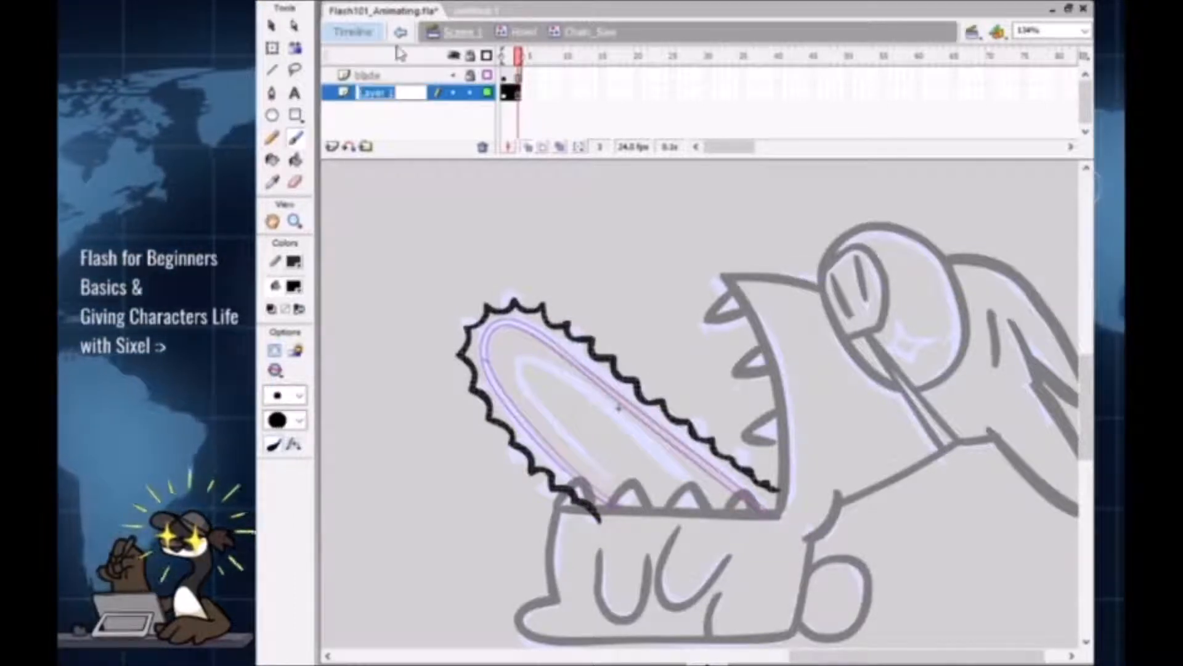
text(Chain)
key(Return)
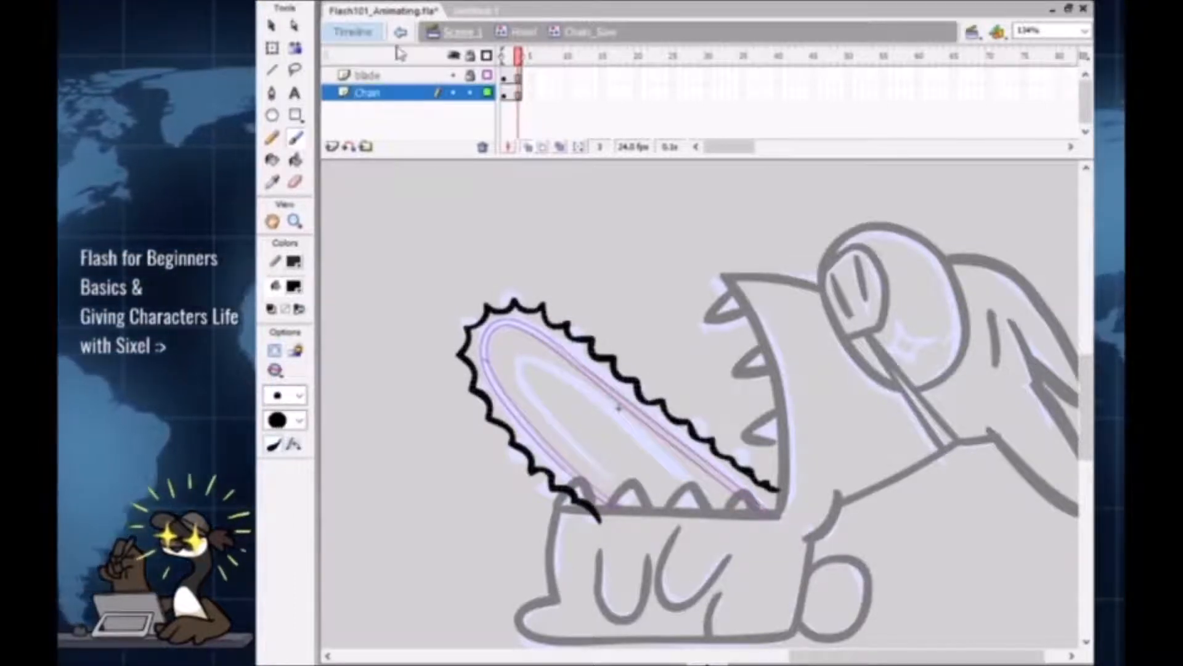
Step: Insert a blank keyframe at frame 3 of the Chain layer
click(518, 95)
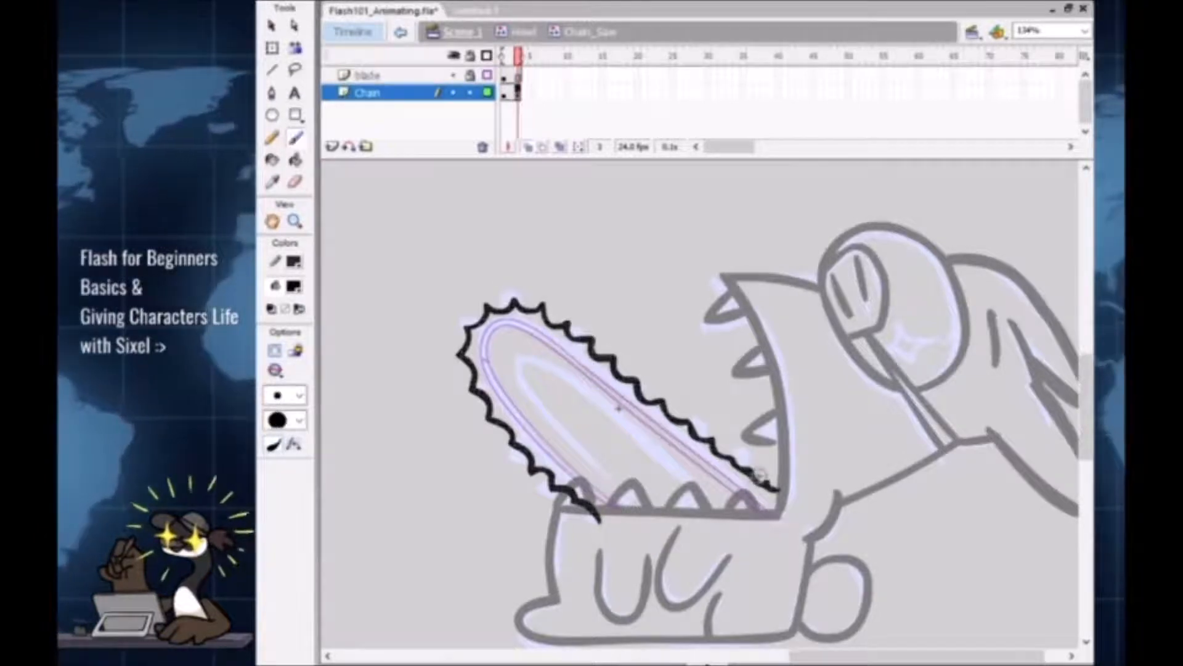
key(F7)
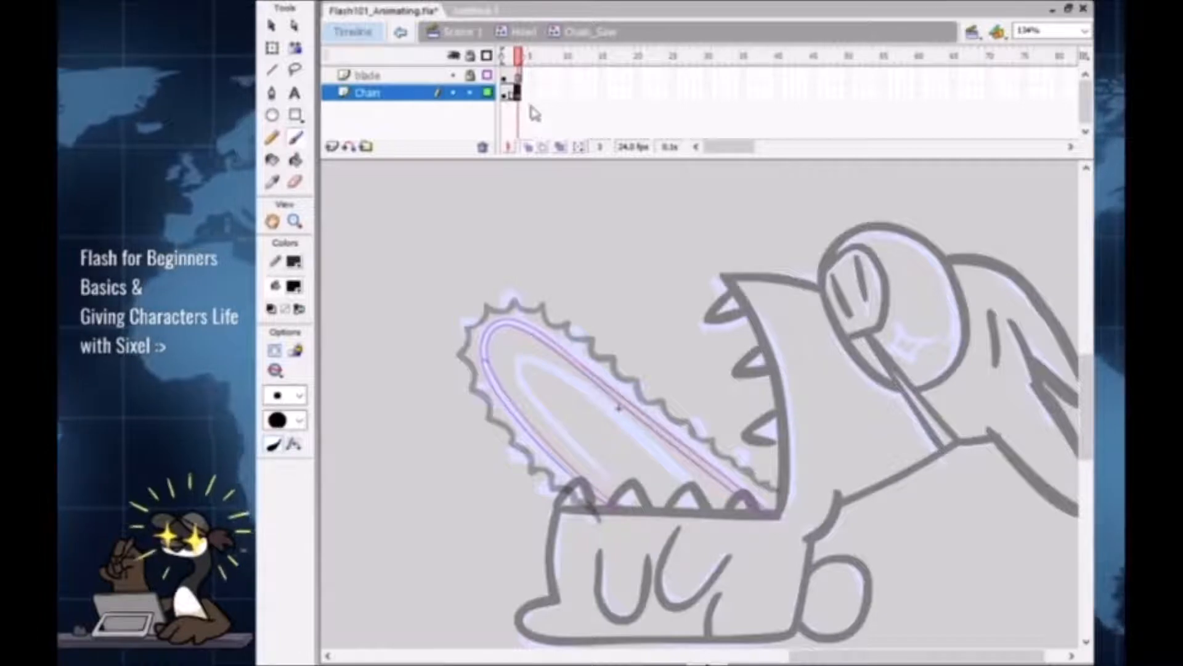
key(ctrl+z)
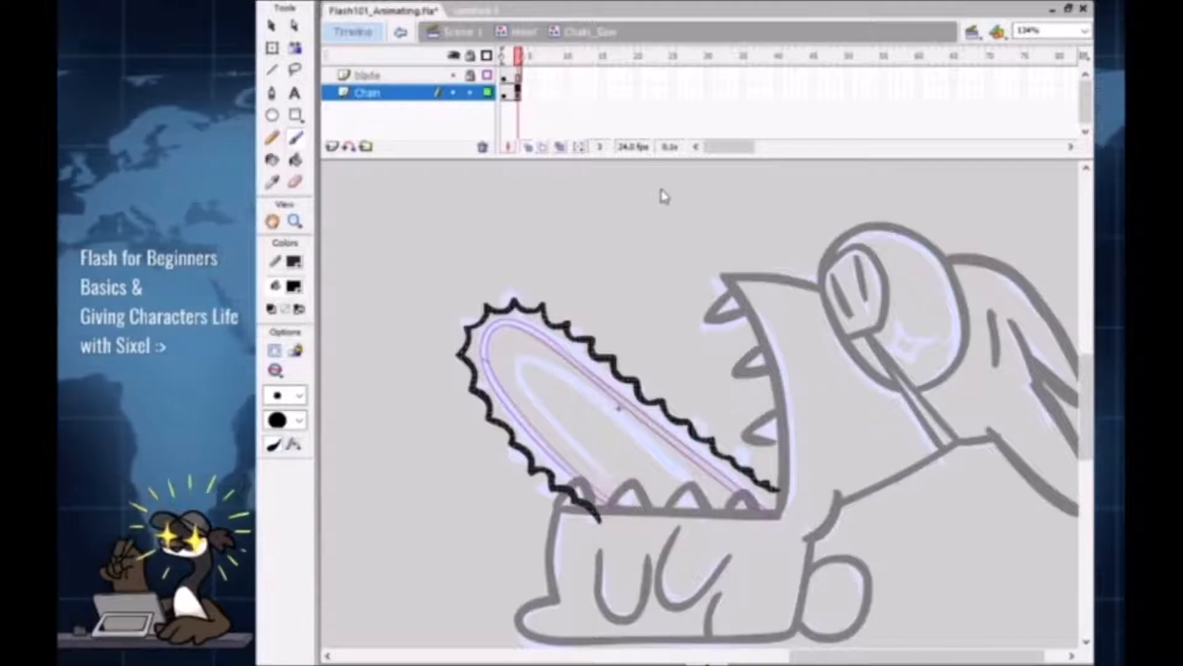
key(ctrl+y)
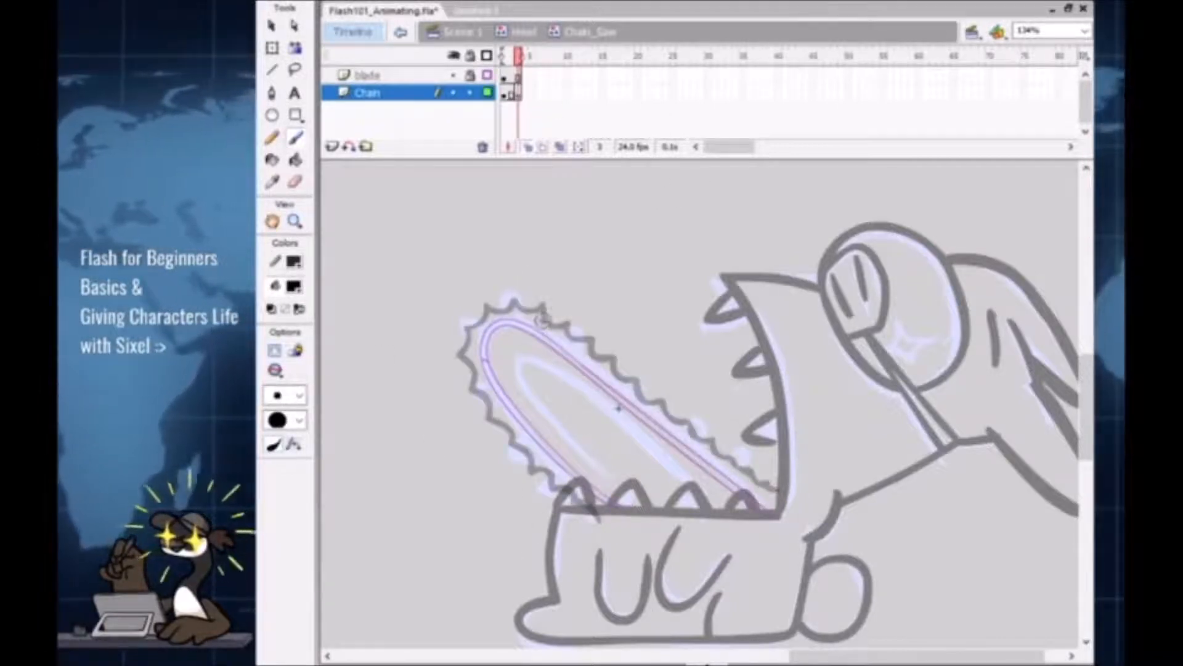
Step: Brush a second toothed chain around the blade at frame 3, shifting its teeth slightly from the onion-skinned drawing
mouse_move(555, 310)
mouse_down()
mouse_move(582, 327)
mouse_move(557, 320)
mouse_move(772, 486)
mouse_up()
key(ctrl+z)
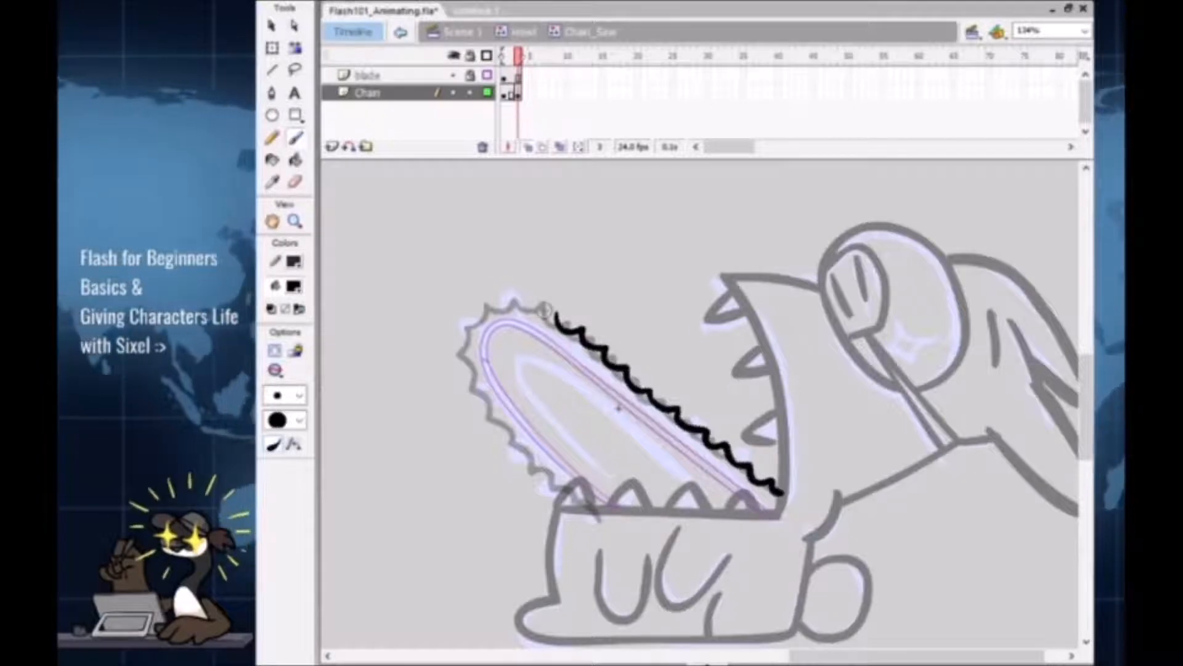
mouse_move(557, 316)
mouse_down()
mouse_move(497, 302)
mouse_move(458, 342)
mouse_move(473, 366)
mouse_move(464, 376)
mouse_move(487, 392)
mouse_move(480, 407)
mouse_move(508, 419)
mouse_move(503, 437)
mouse_move(520, 440)
mouse_move(542, 481)
mouse_move(595, 511)
mouse_up()
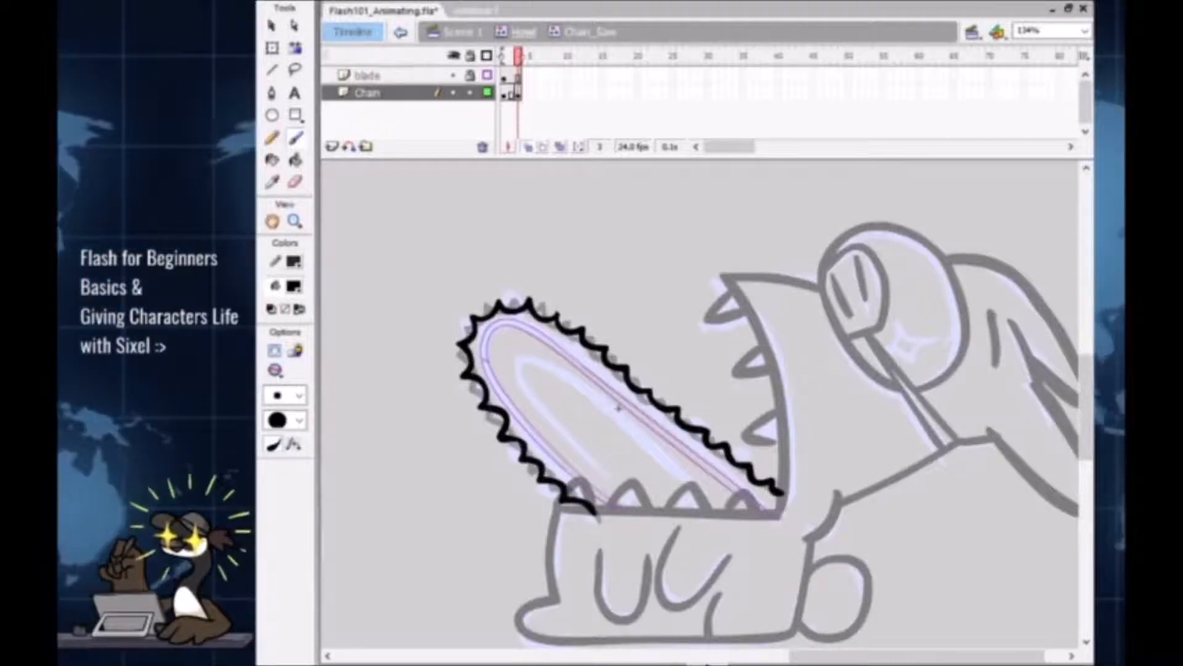
Step: Extend the blade and Chain layers to frame 5 and turn off onion skinning
key(F5)
key(F5)
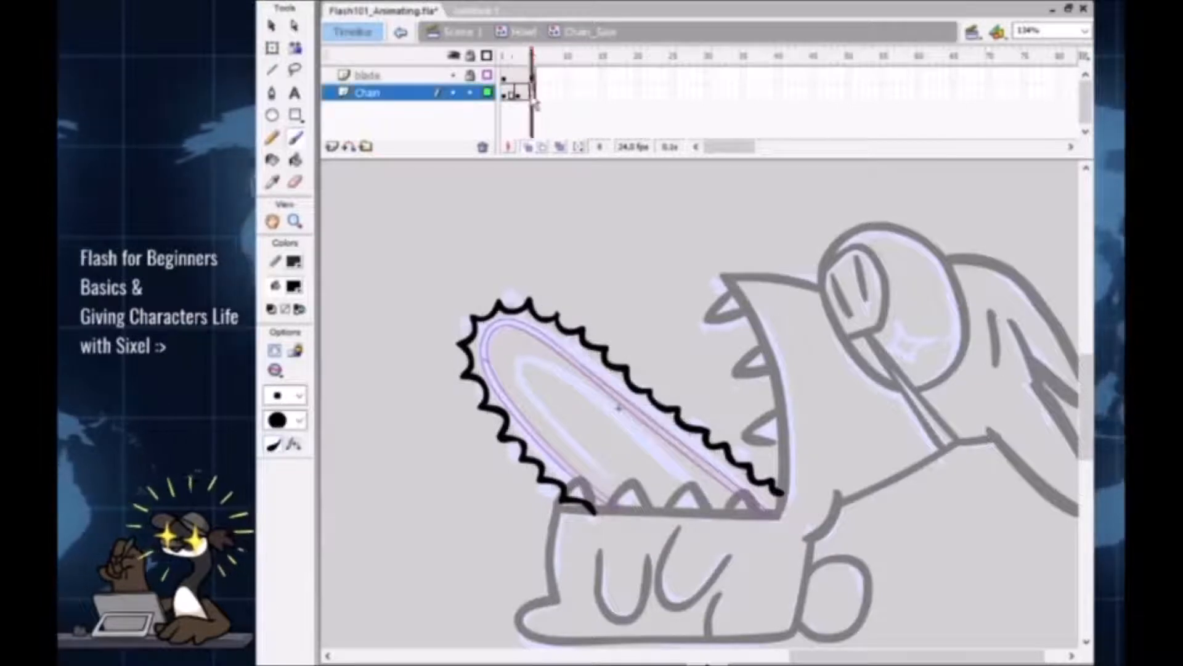
click(533, 94)
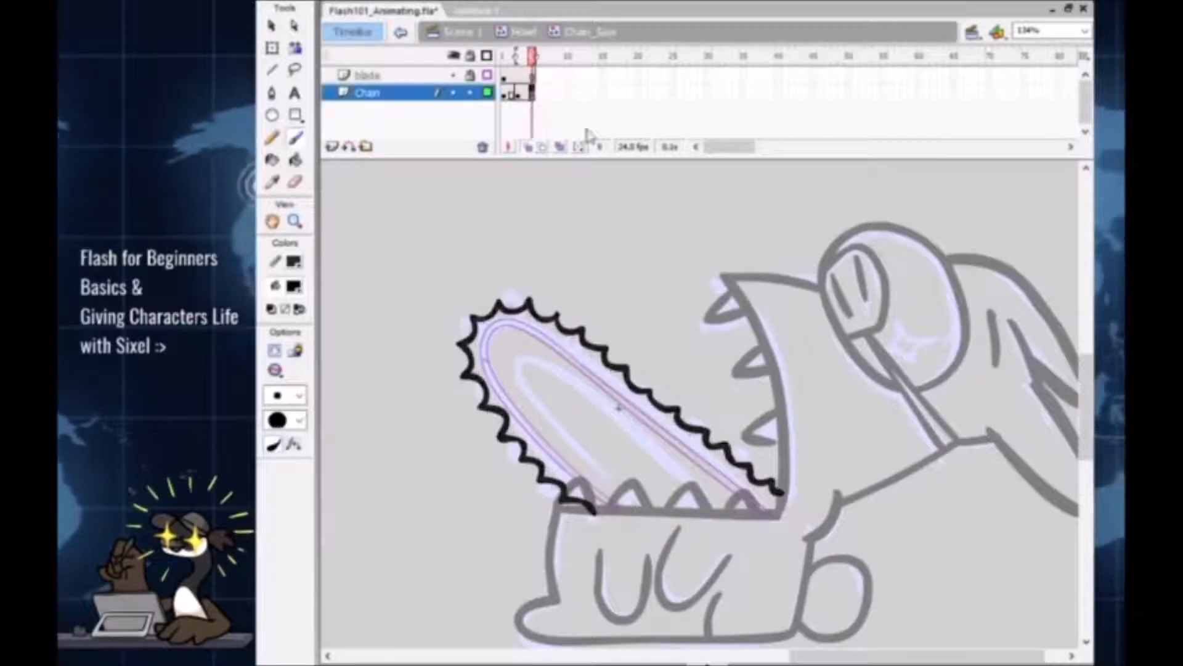
click(528, 148)
Step: Move the Chain layer's second keyframe from frame 3 to frame 5 and insert a blank keyframe at frame 3
mouse_move(532, 57)
mouse_down()
mouse_move(504, 62)
mouse_move(519, 61)
mouse_up()
click(519, 95)
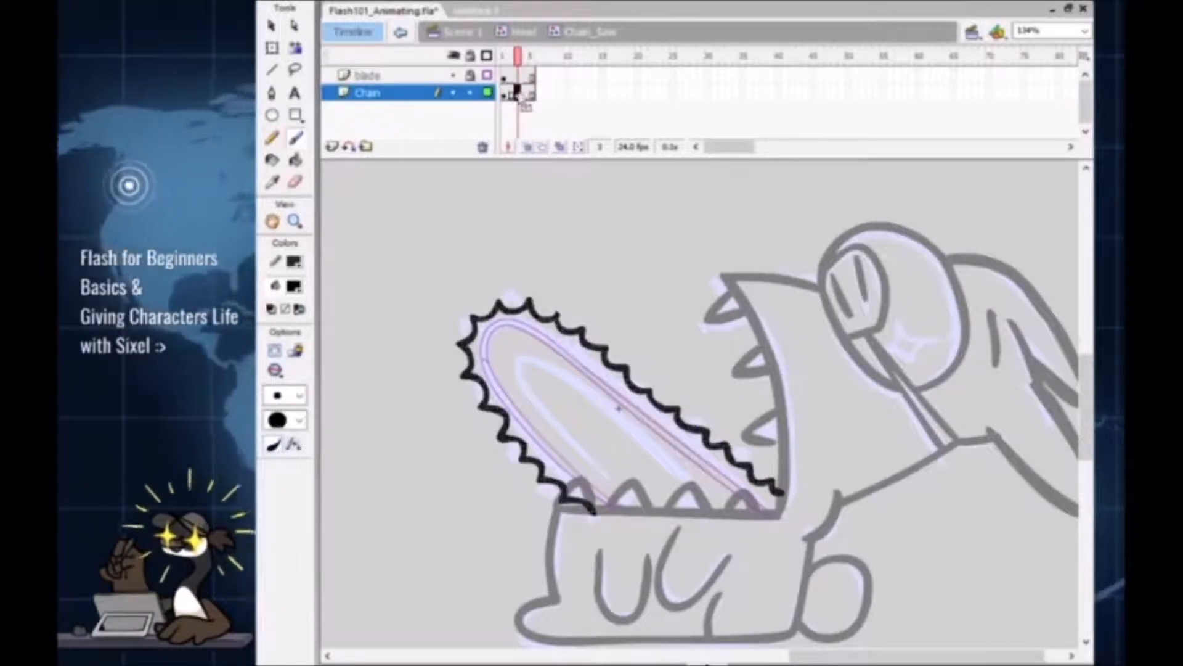
drag(520, 93, 533, 95)
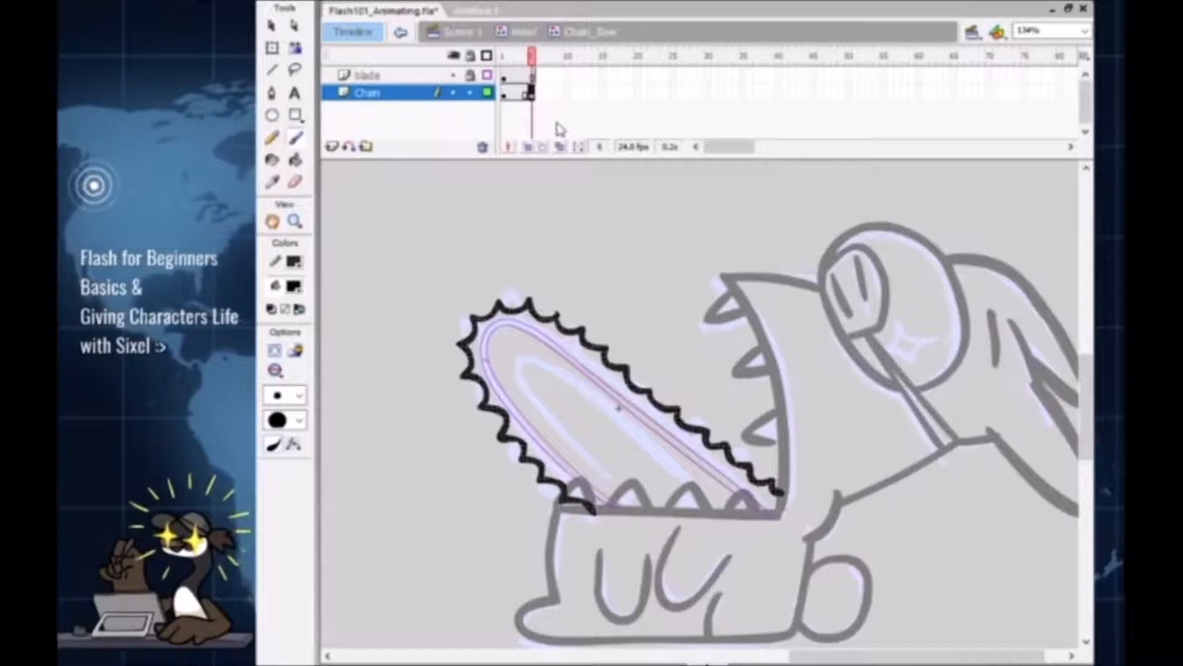
click(519, 93)
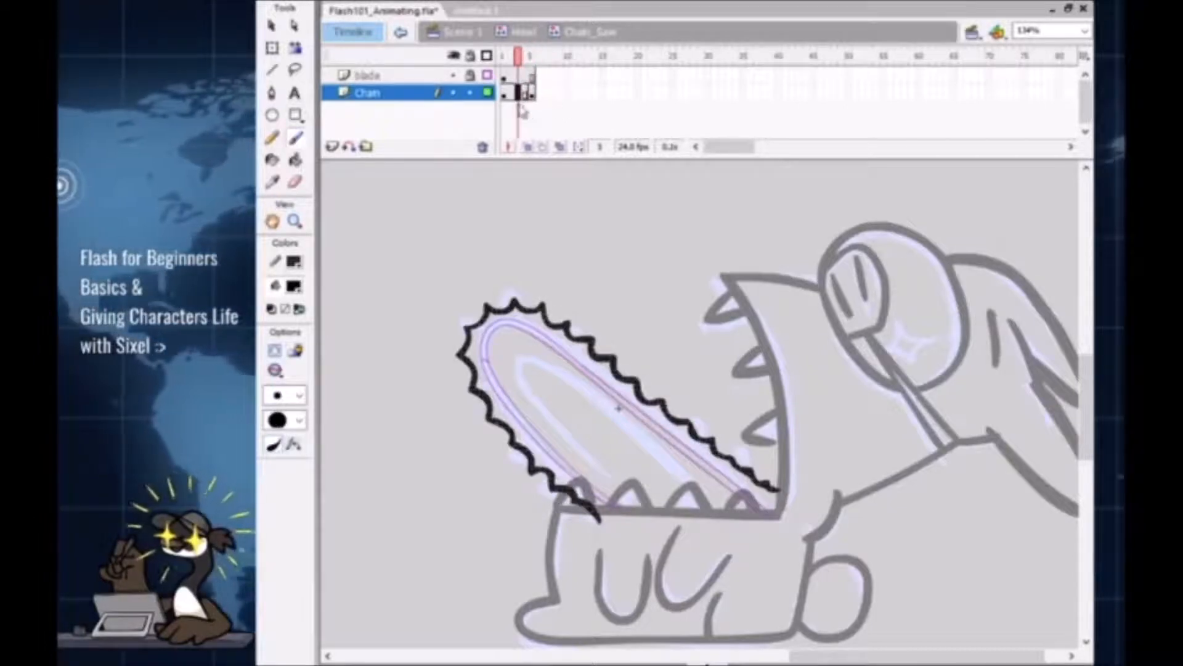
key(Delete)
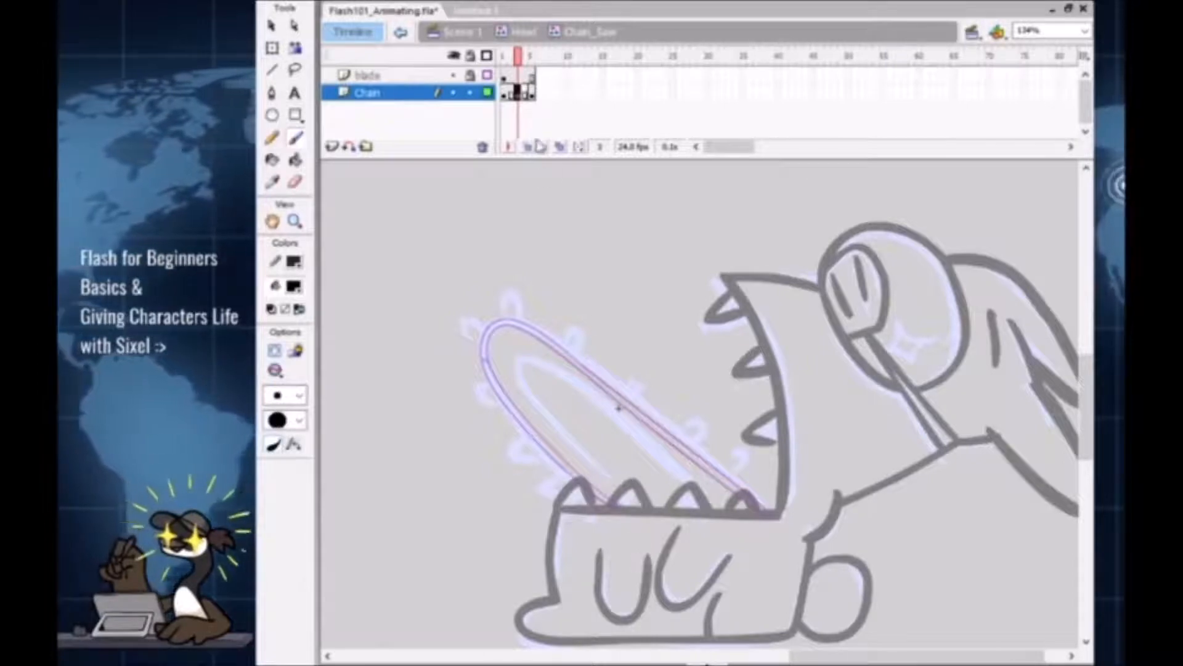
Step: Paint a continuous row of black chain teeth around both sides and the tip of the blade in frame 3 of the Chain layer
key(ctrl+z)
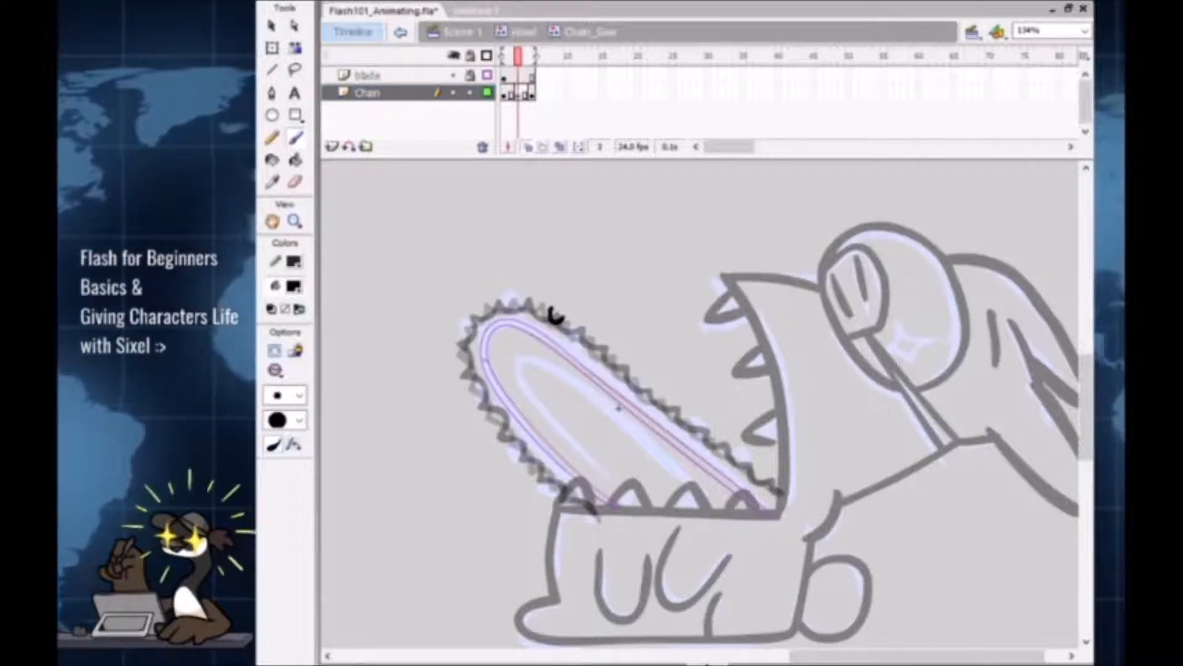
drag(560, 324, 628, 375)
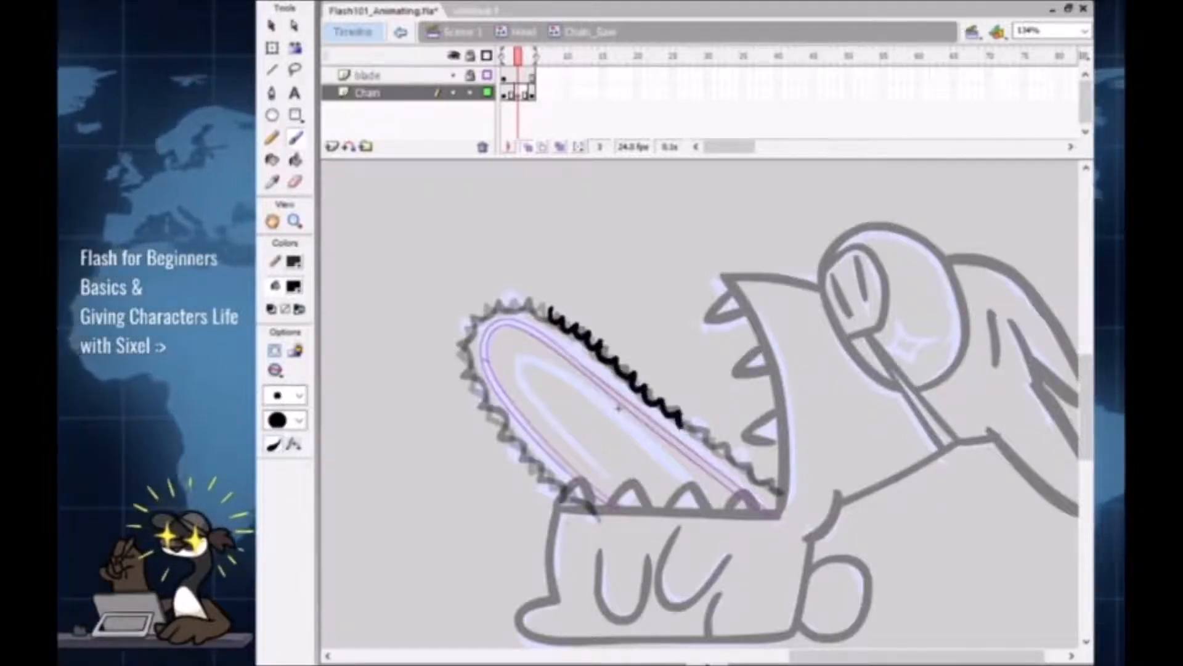
drag(702, 440, 730, 463)
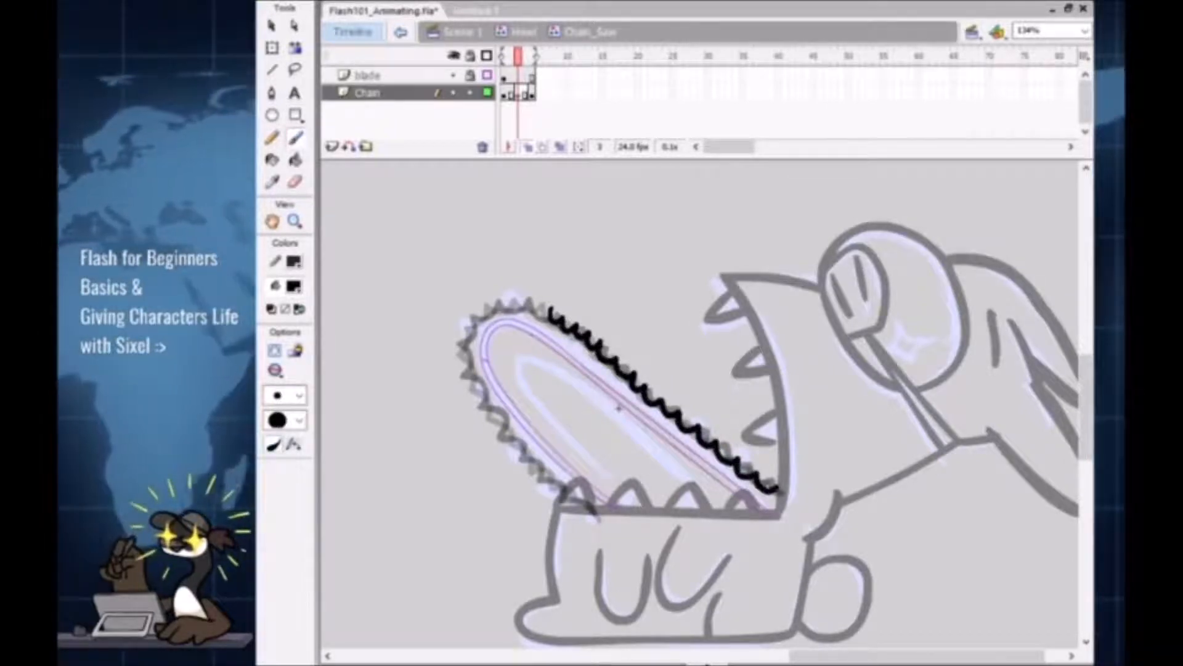
drag(549, 306, 525, 302)
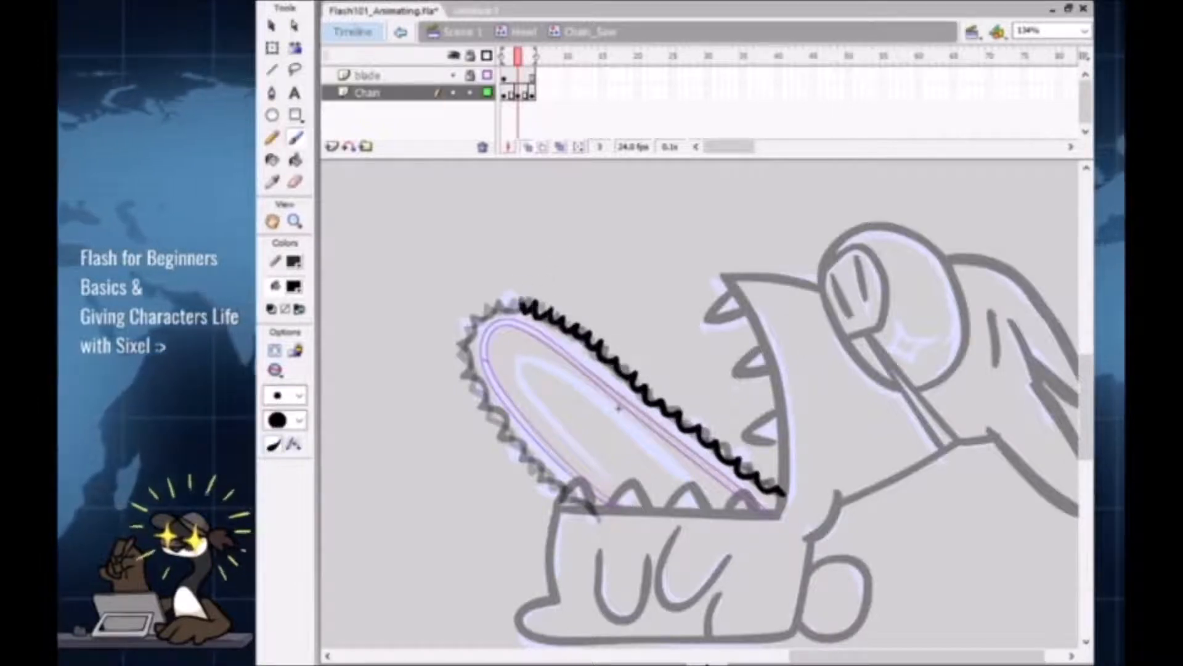
drag(502, 302, 490, 306)
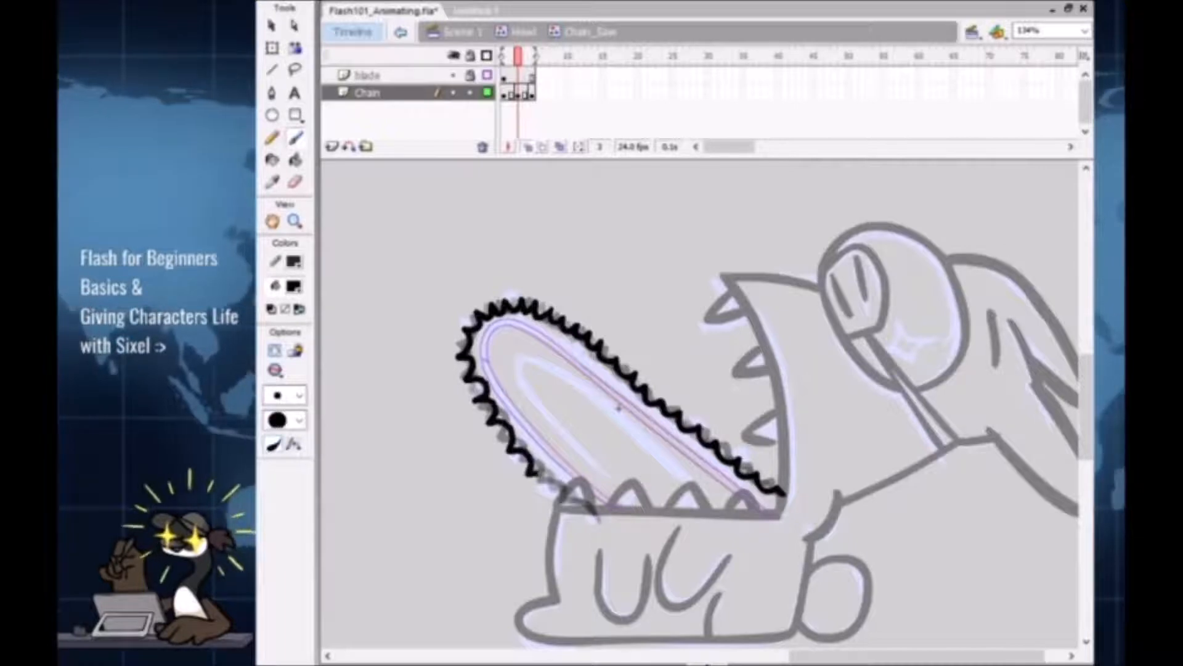
drag(561, 494, 594, 511)
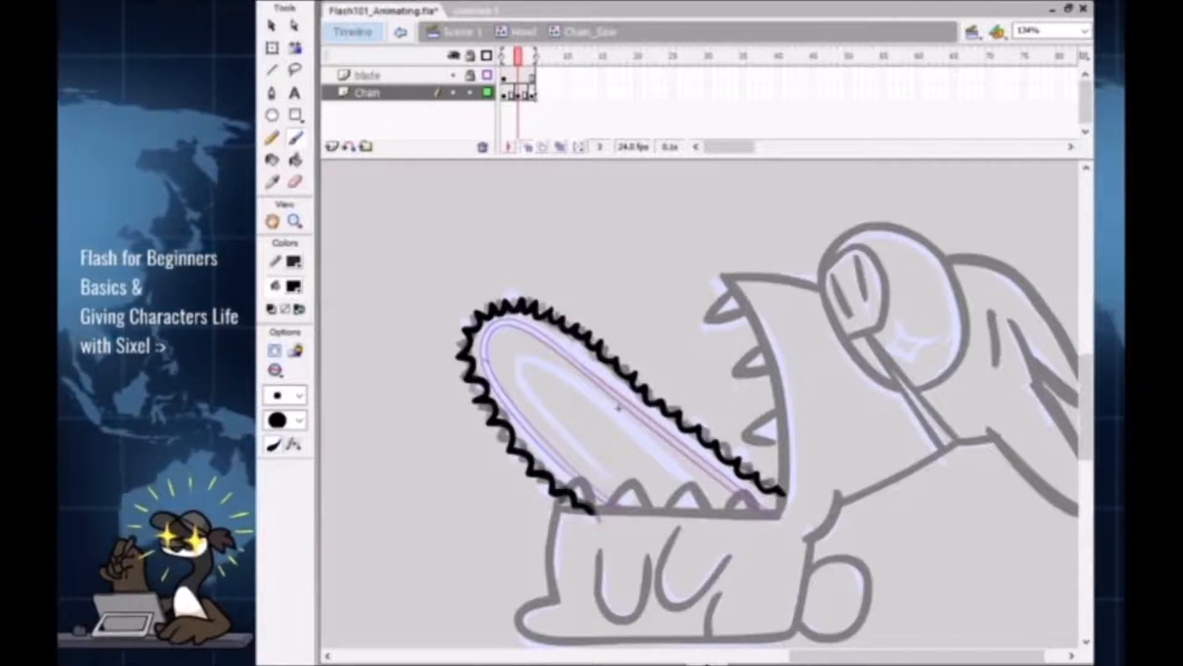
Step: Extend the chainsaw animation to frame 6 and play back the chain movement
click(532, 93)
key(F6)
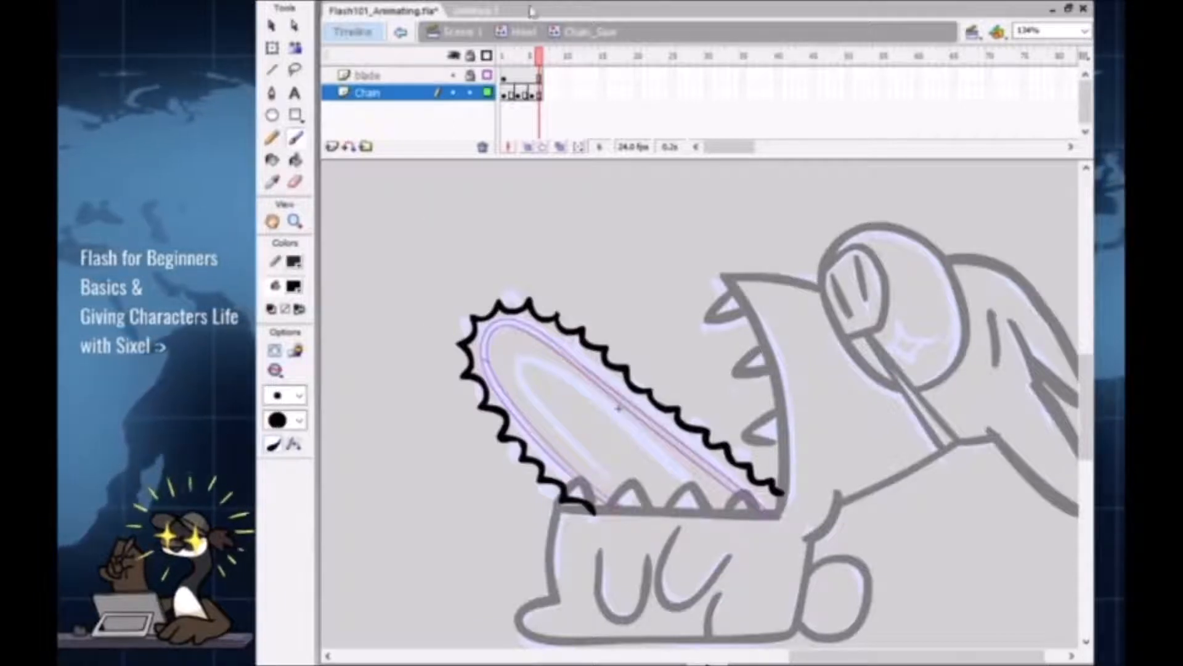
key(z)
alt+click(737, 406)
drag(718, 493, 718, 498)
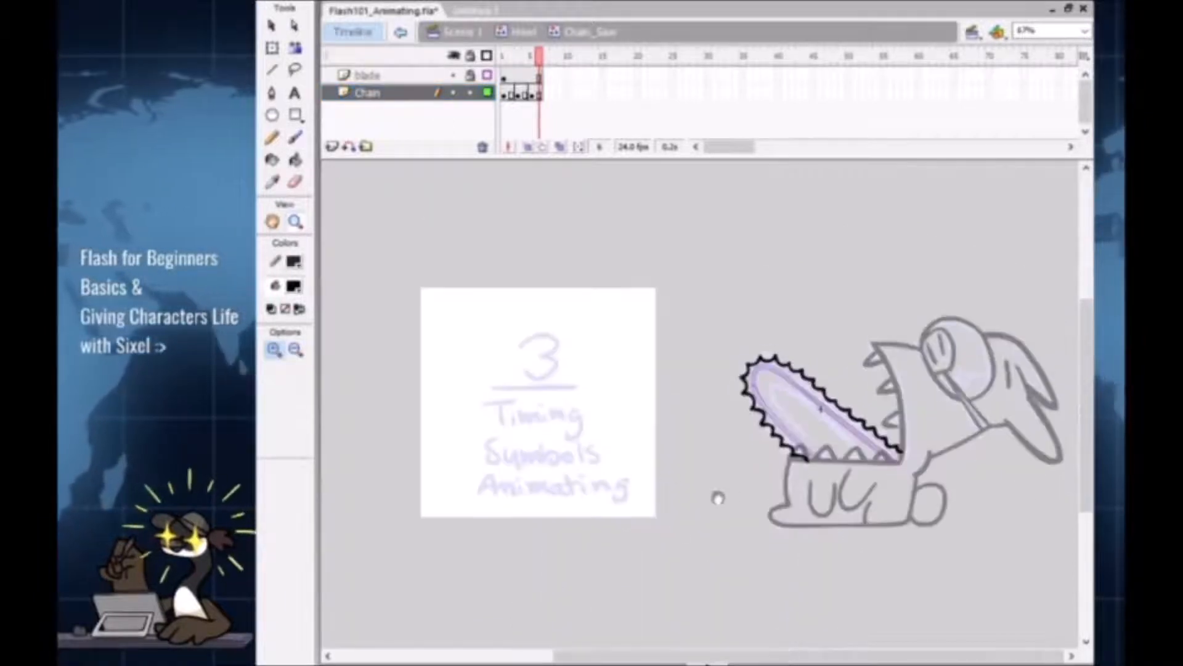
key(Return)
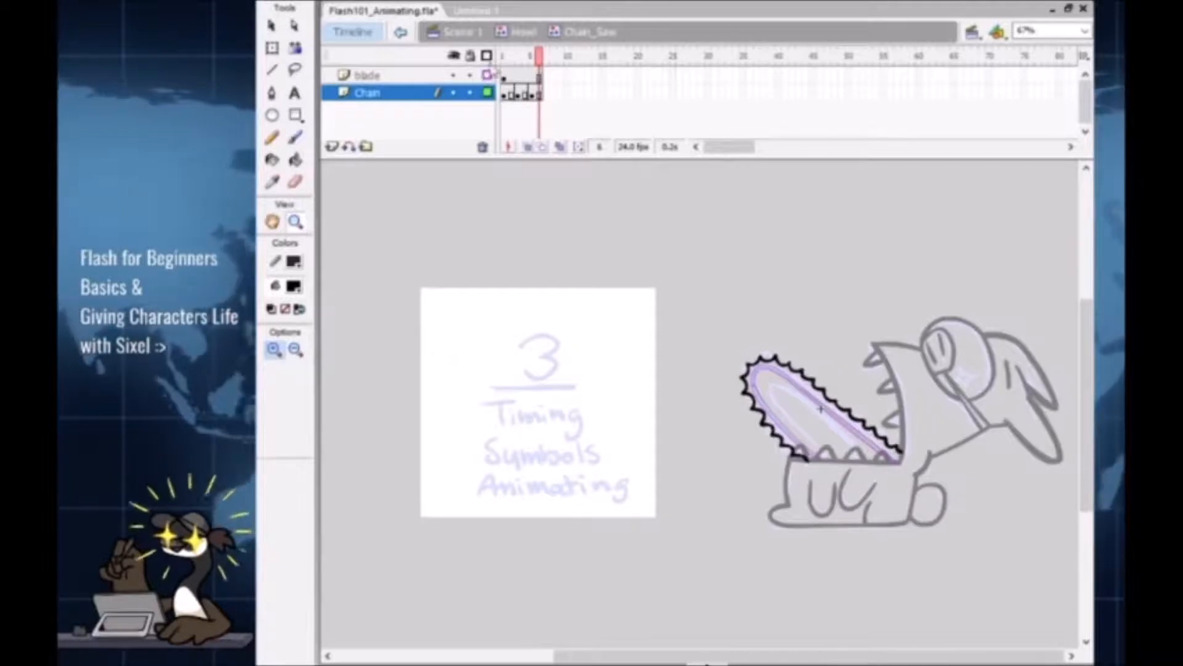
Step: Show the blade layer in full instead of as an outline, and make it active with grey as the fill colour
click(487, 74)
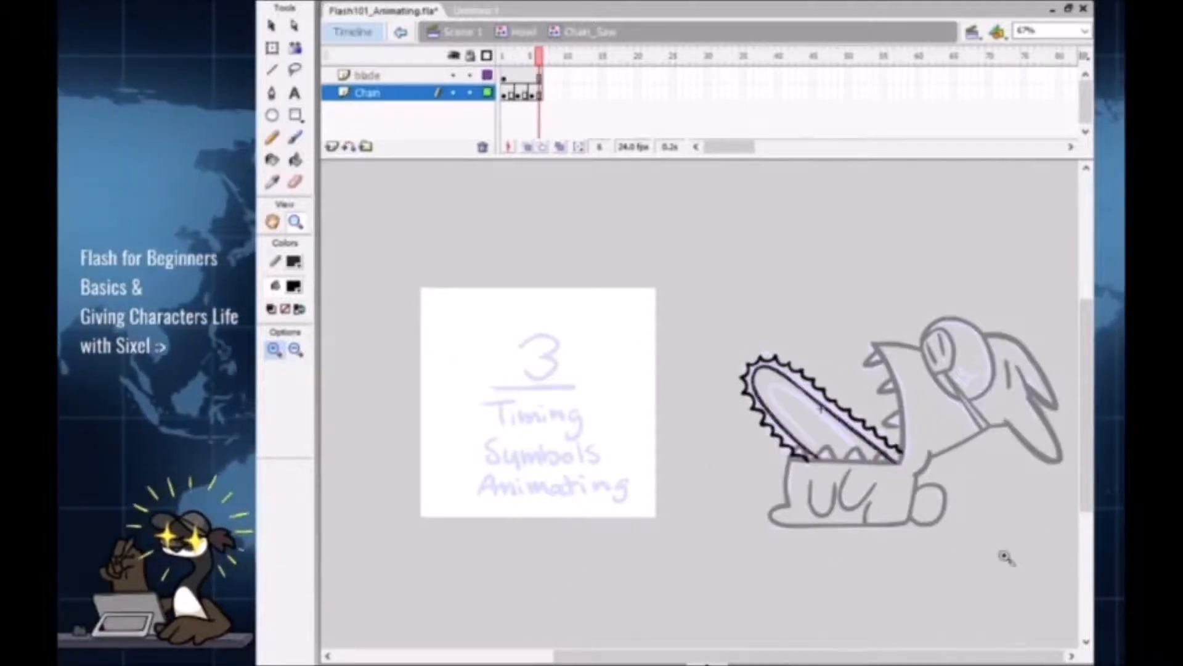
click(826, 541)
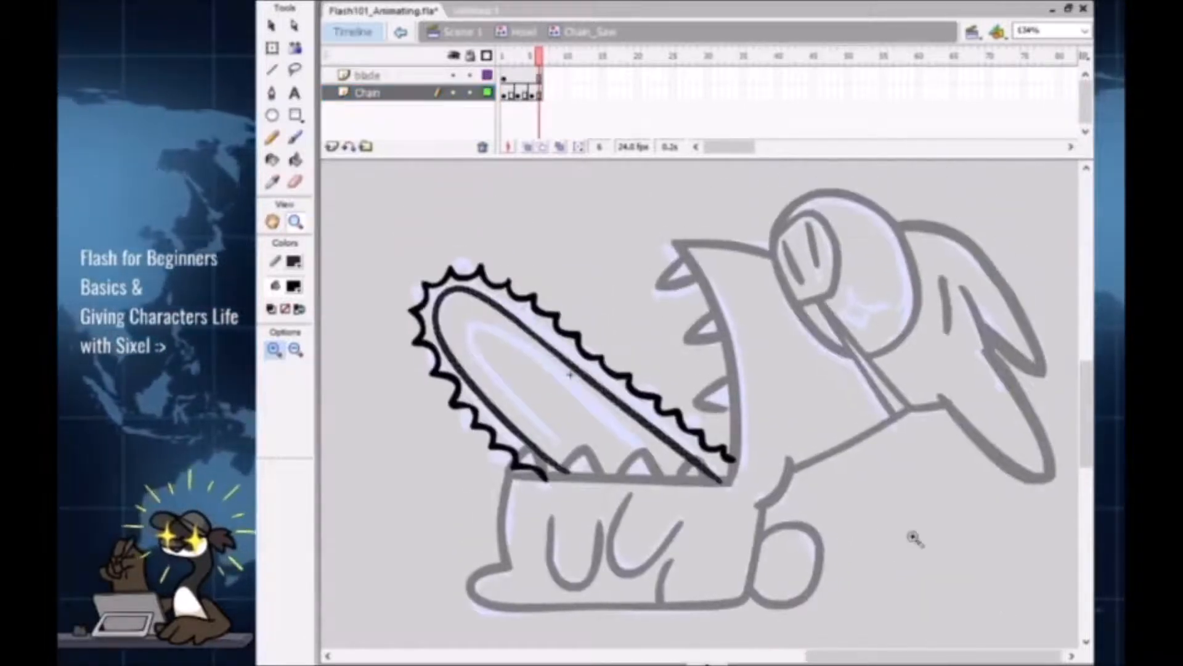
click(298, 138)
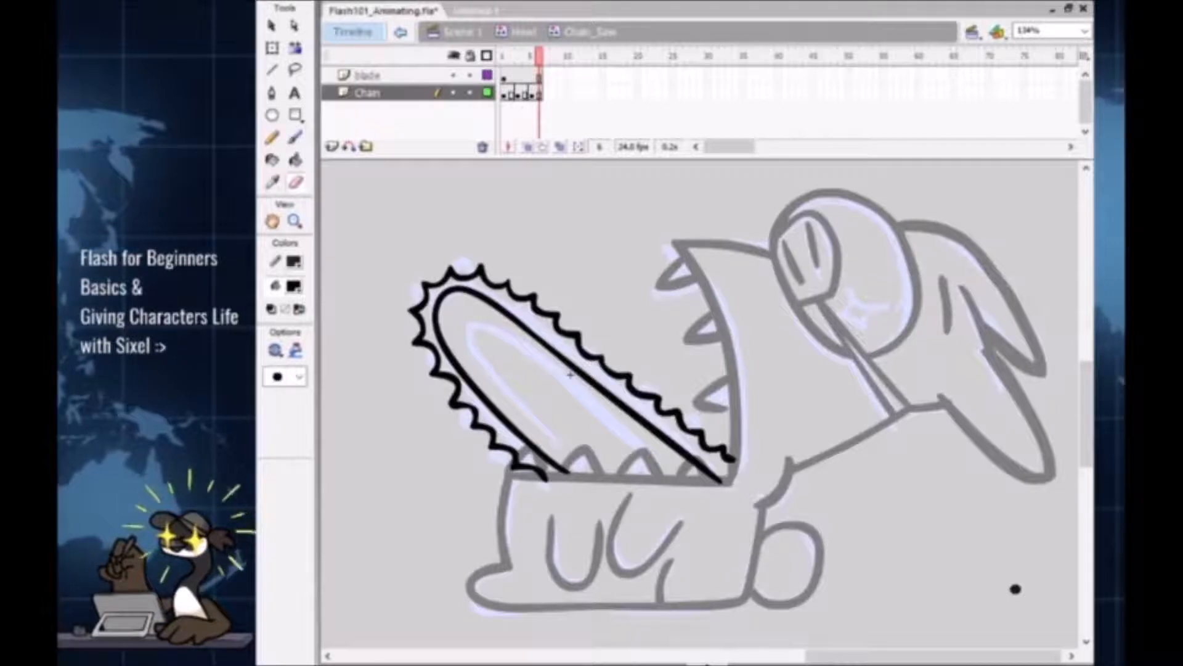
click(296, 136)
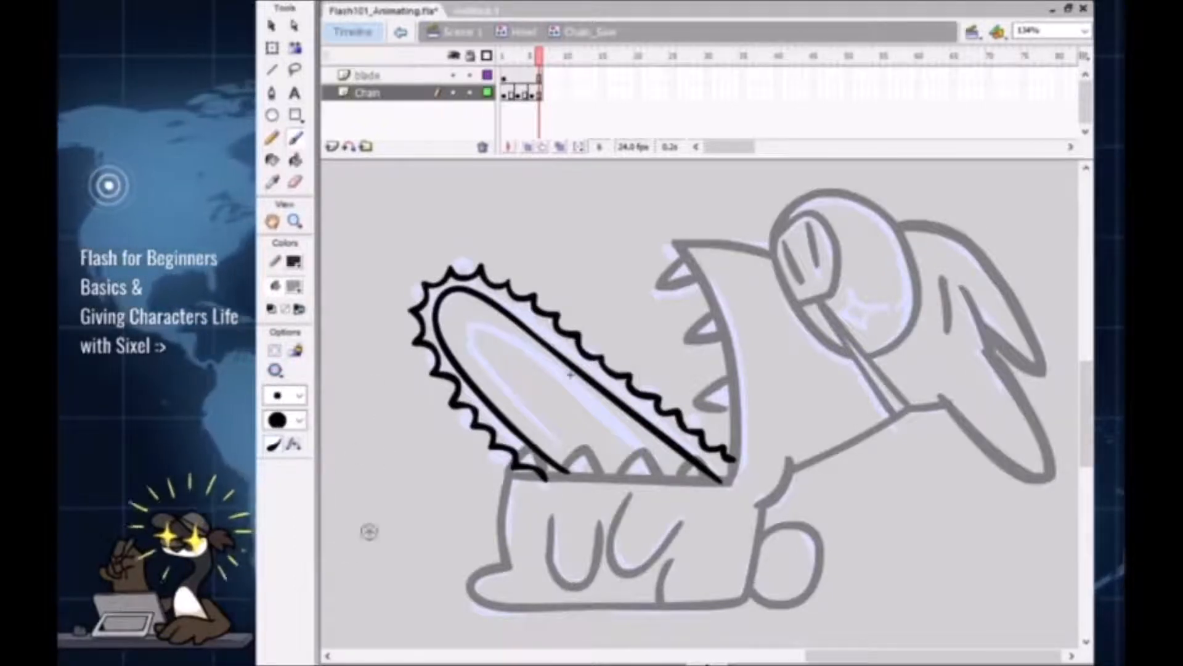
click(487, 75)
click(487, 75)
click(394, 75)
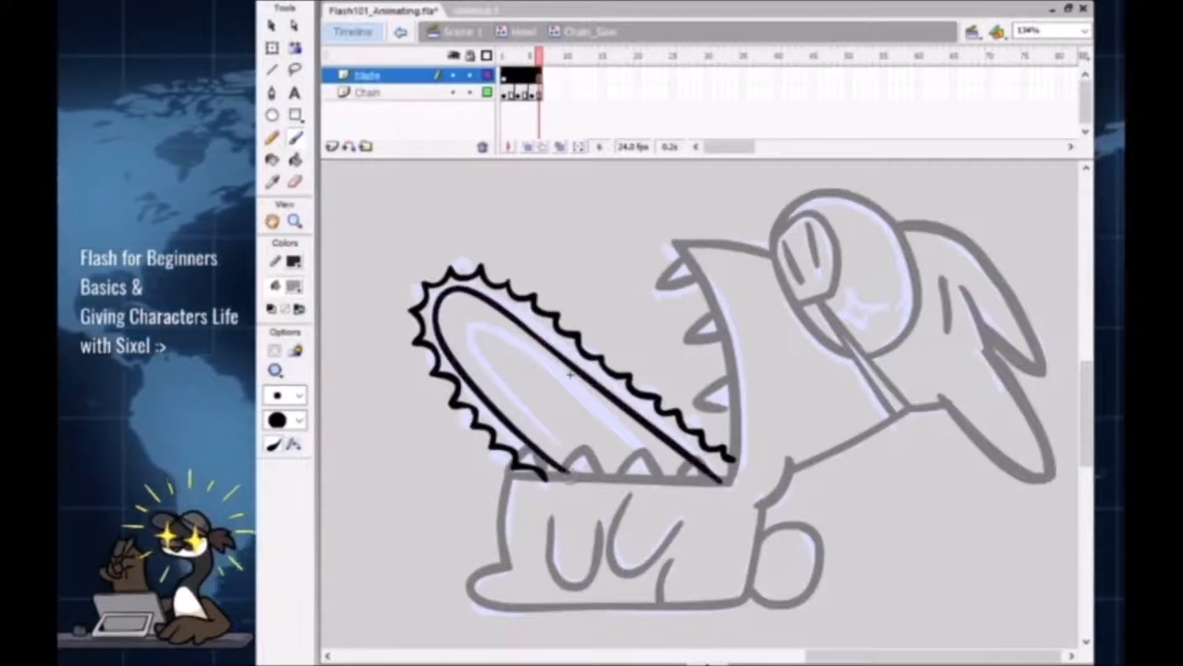
Step: Try to close the blade's open base with a grey brush stroke and fill its interior grey
click(570, 375)
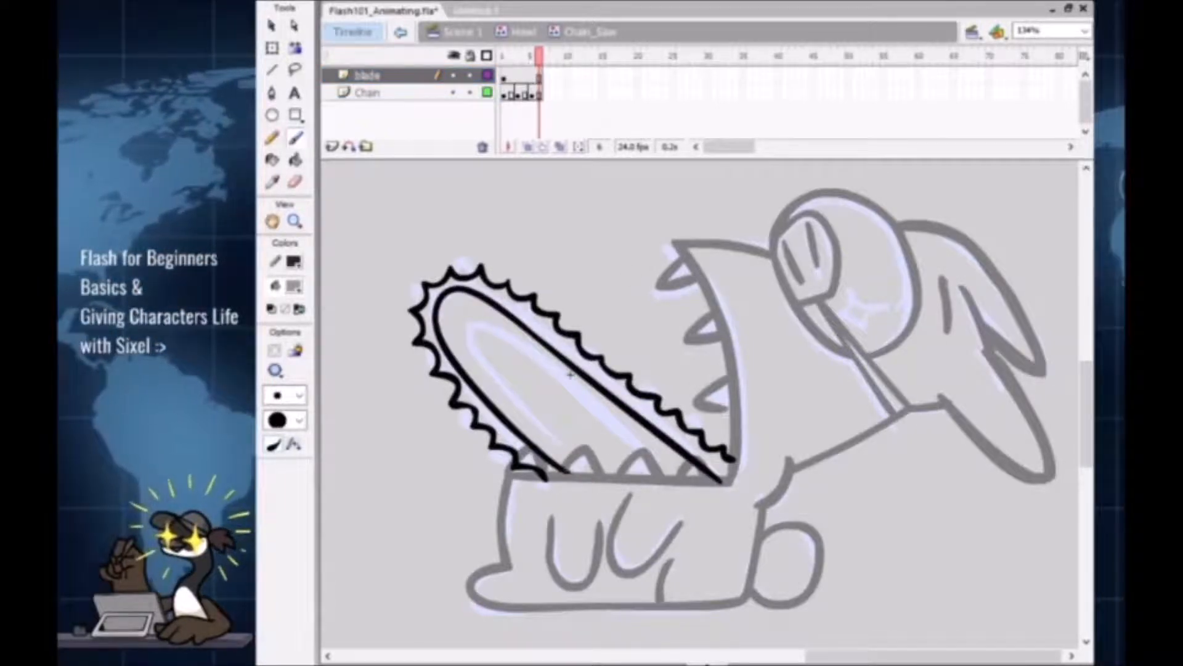
key(k)
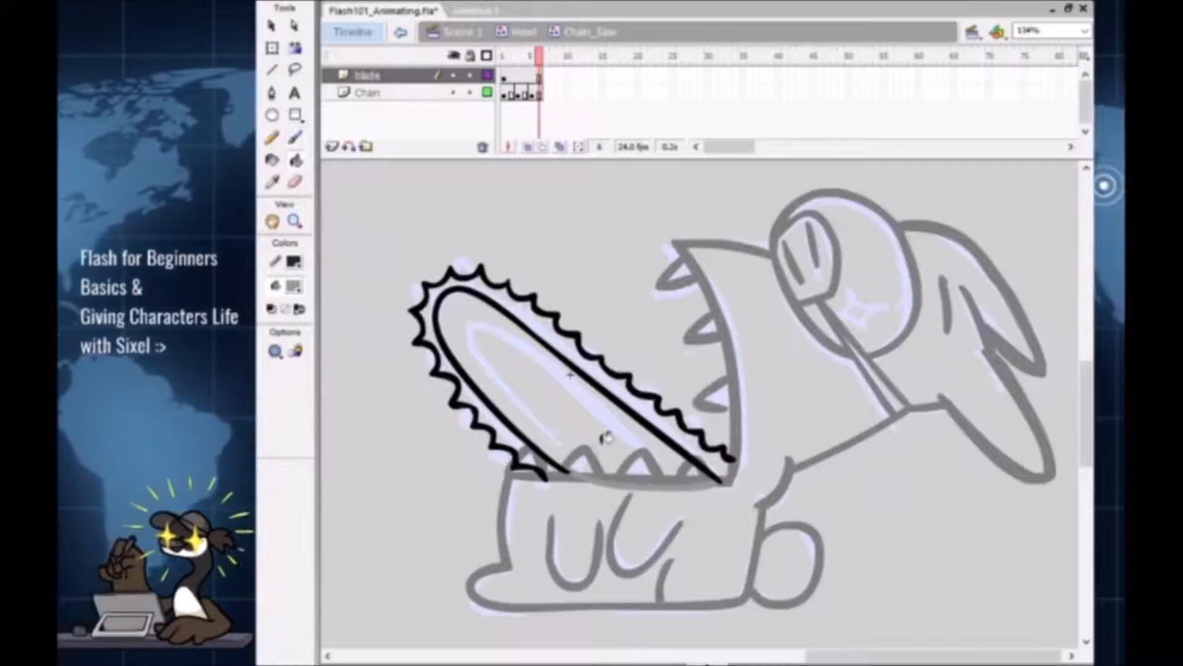
click(605, 439)
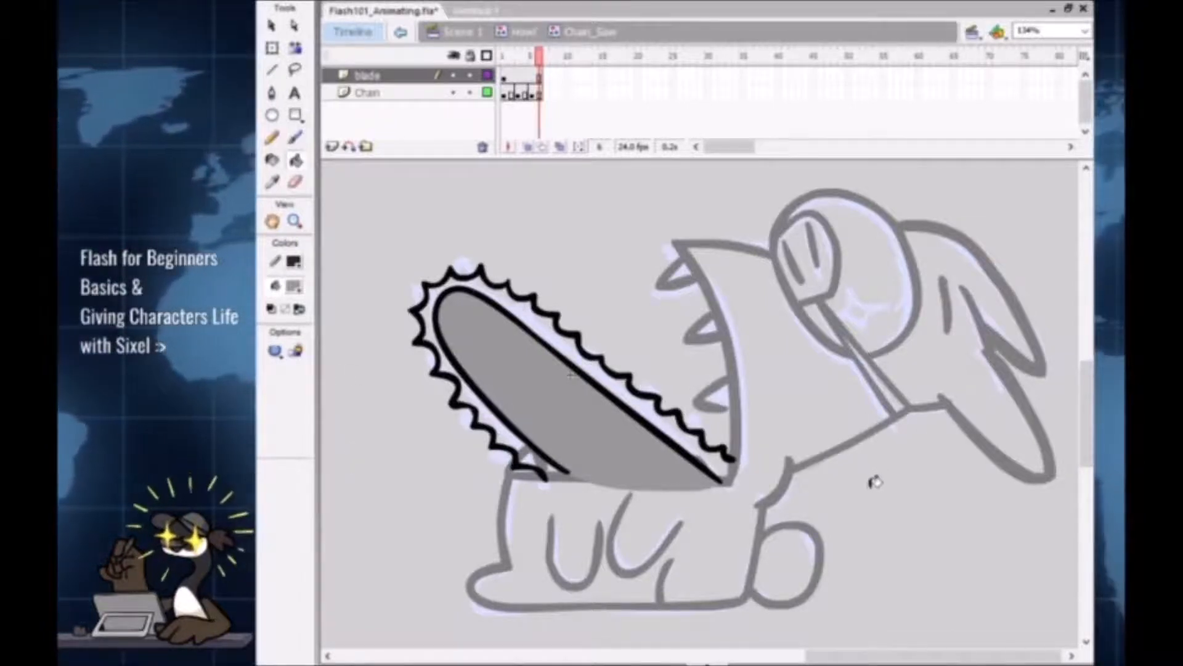
key(ctrl+z)
Step: Try a new grey closing stroke across the blade's base, bridging the gaps at its ends, and fill the blade grey
key(b)
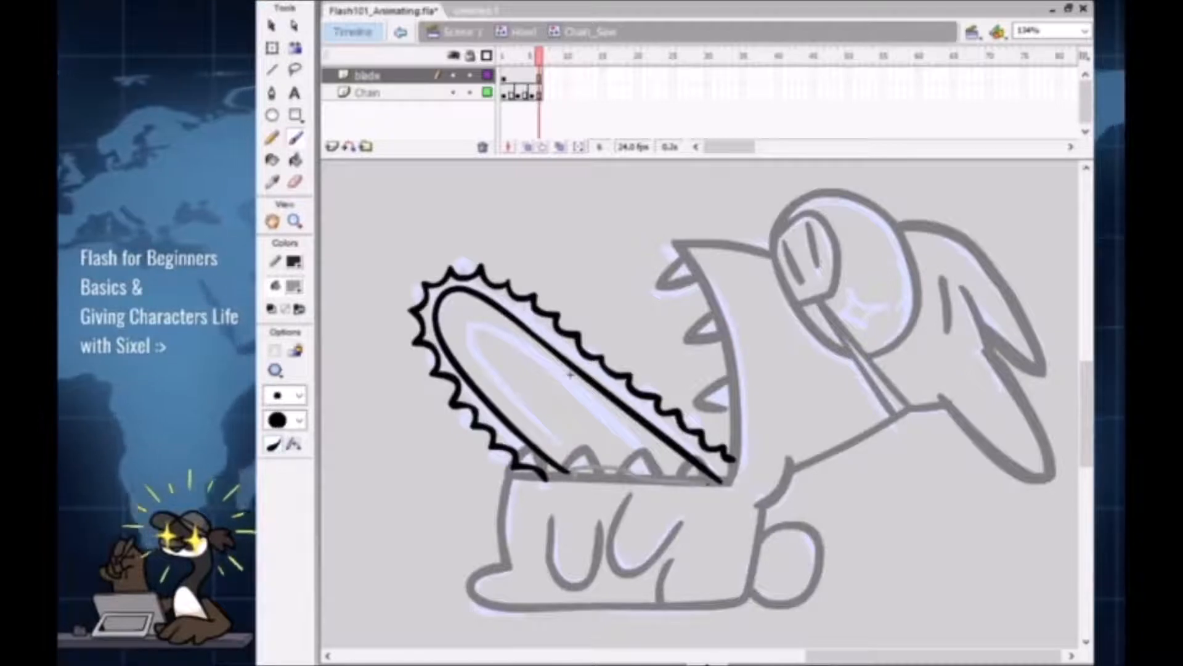
key(z)
click(703, 458)
click(697, 455)
key(space)
mouse_move(663, 494)
mouse_down()
mouse_move(991, 604)
mouse_move(924, 549)
mouse_up()
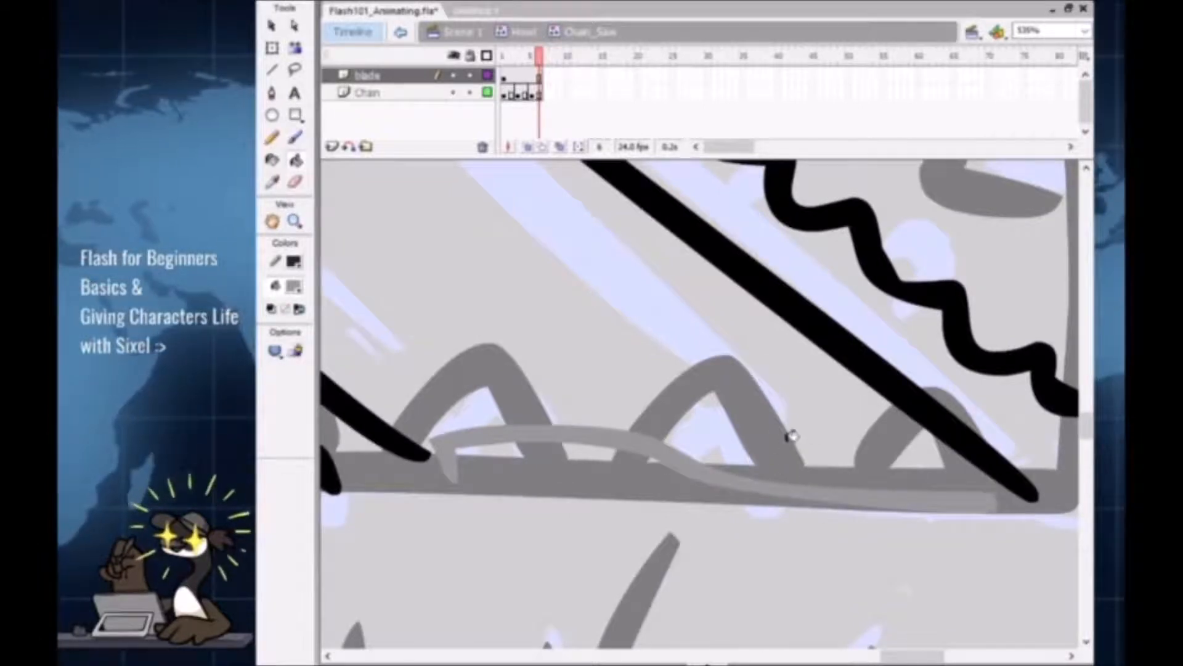
key(b)
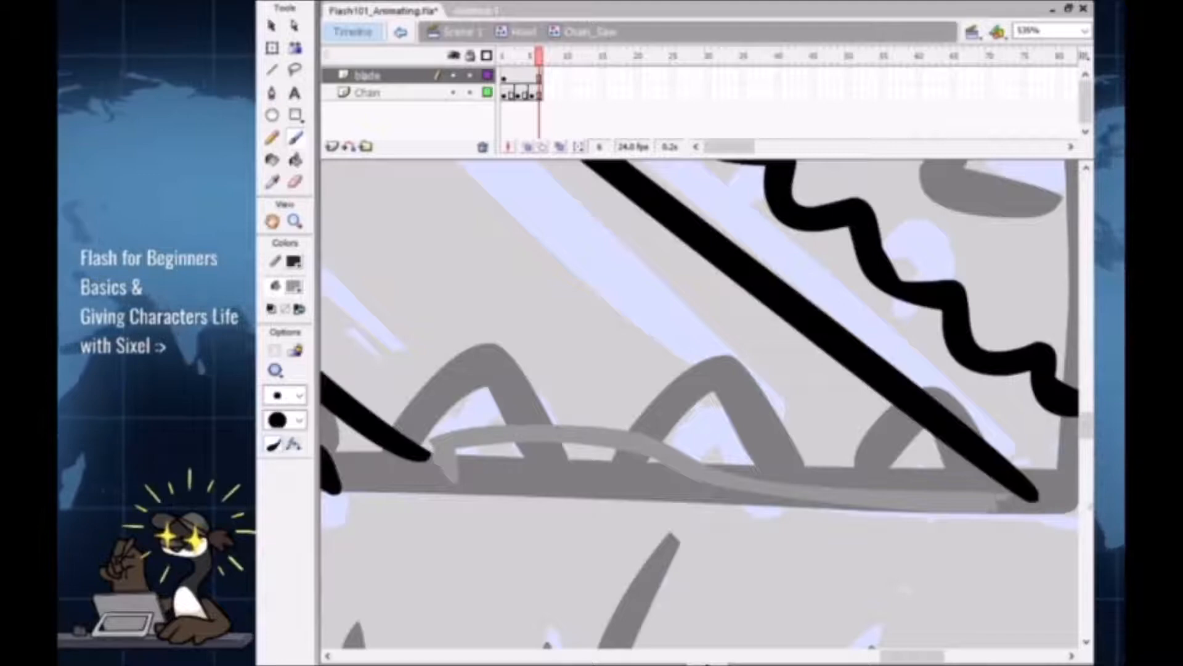
key(k)
click(743, 487)
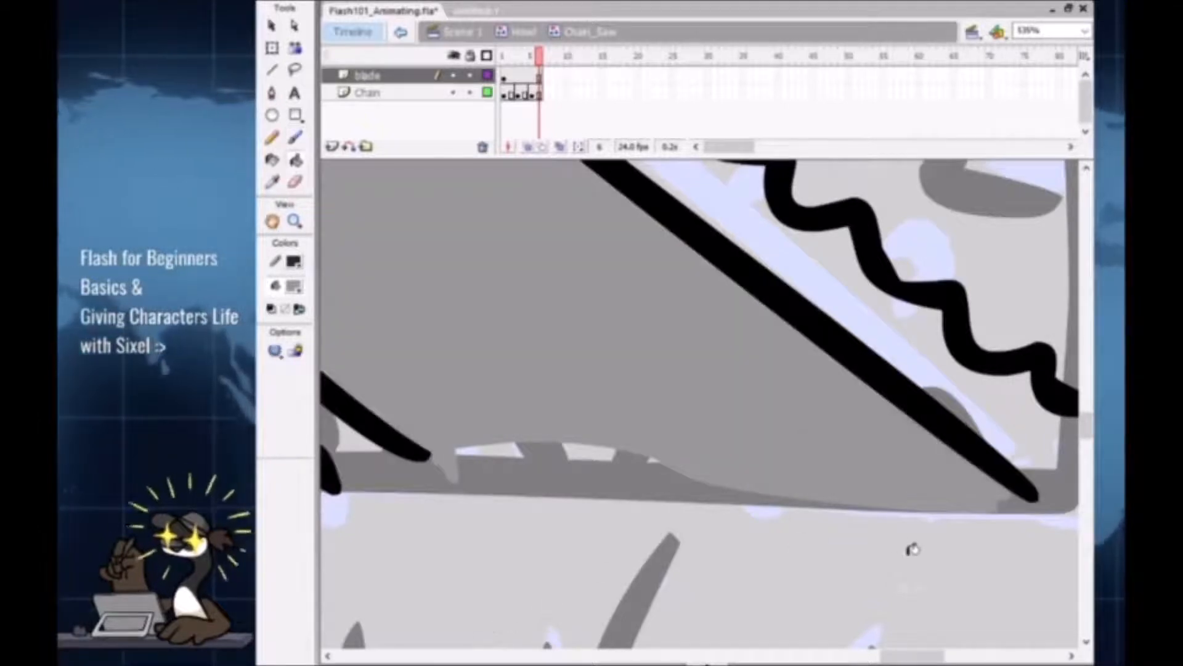
Step: Undo the grey fill and the closing stroke at the blade's base
drag(620, 423, 819, 604)
key(z)
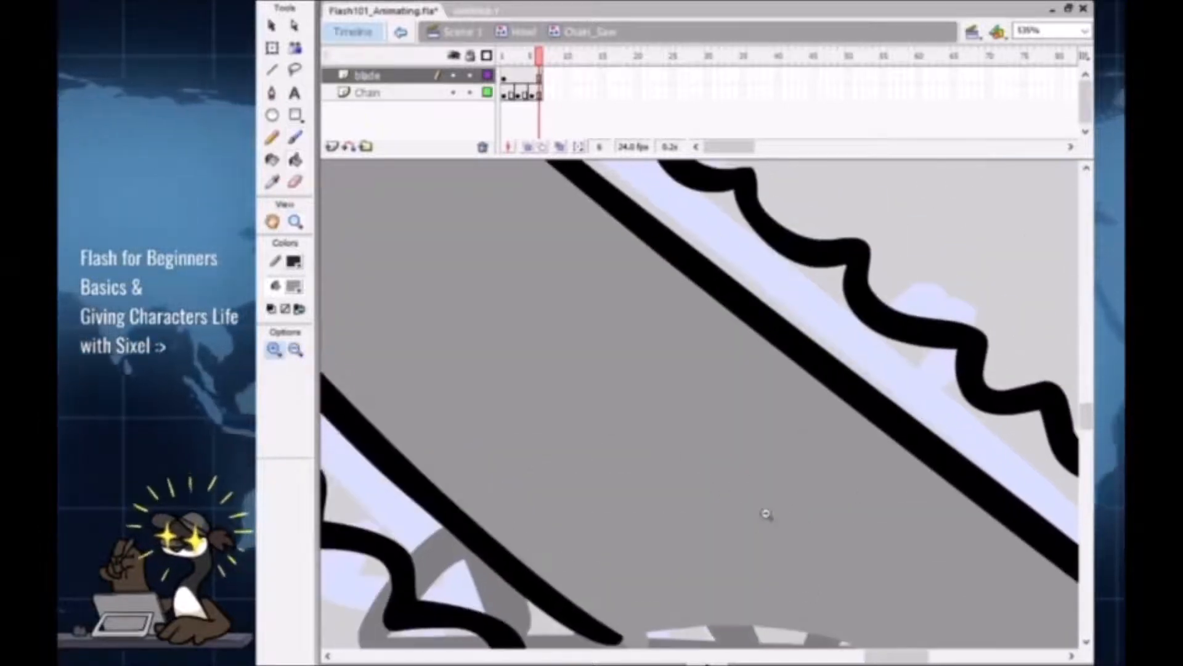
alt+click(766, 515)
alt+click(766, 515)
drag(754, 414, 747, 484)
key(ctrl+z)
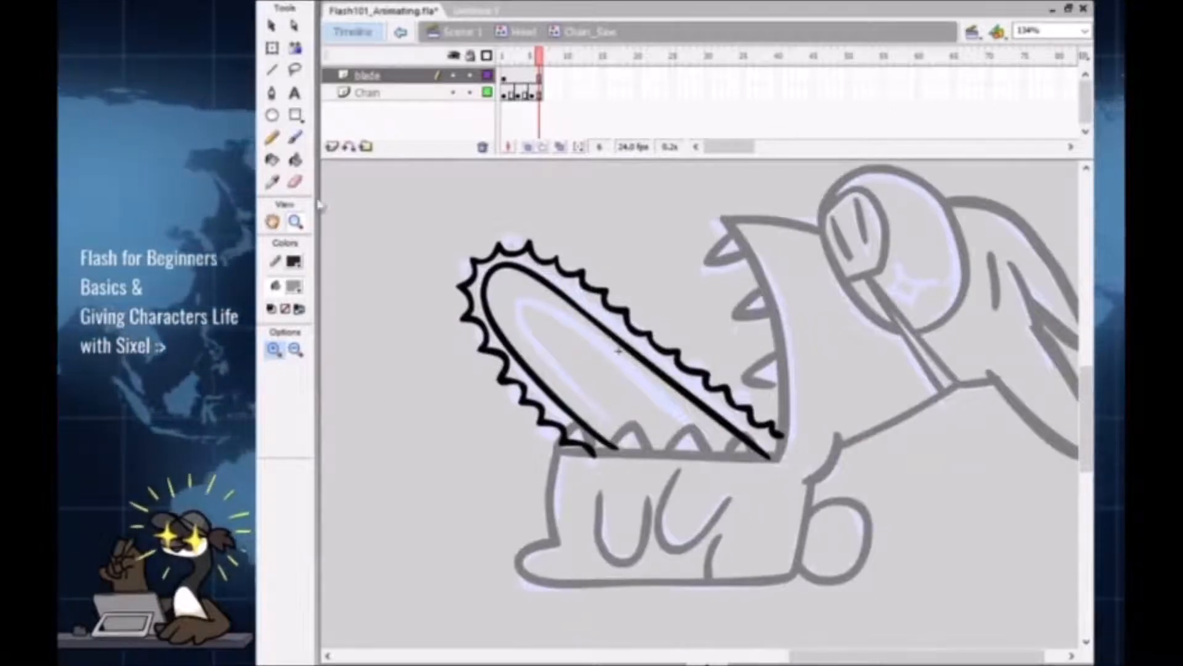
Step: Brush a grey line across the blade's open base on the blade layer and fill the blade's interior with the same grey
key(b)
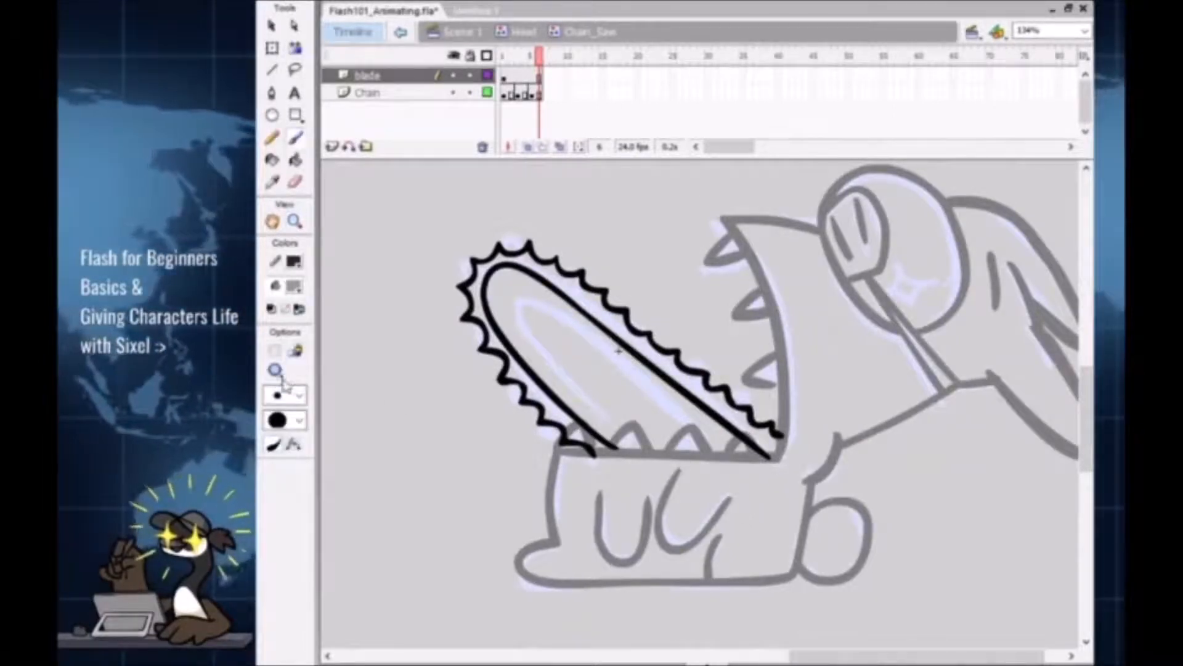
click(296, 161)
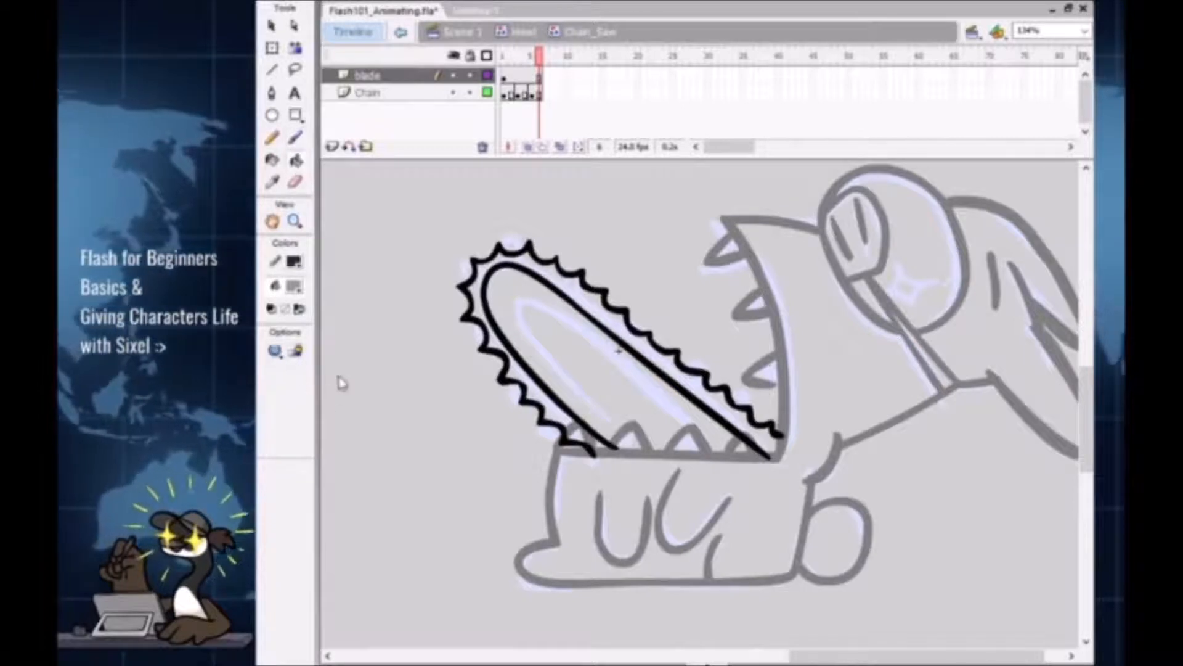
key(b)
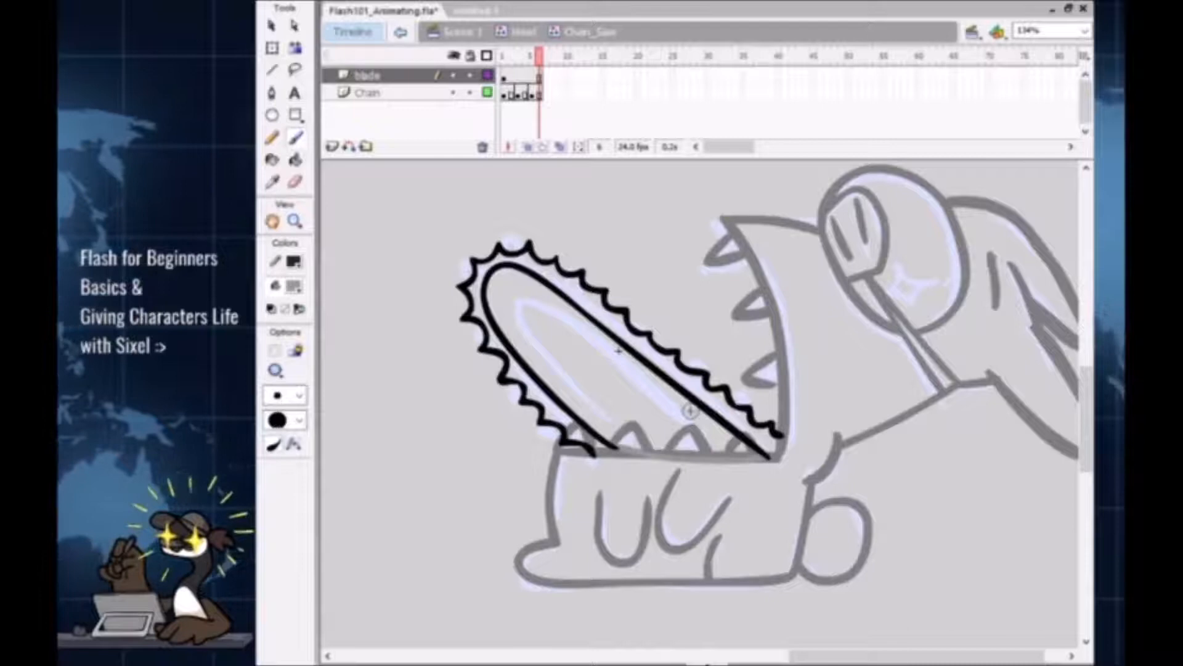
key(k)
click(618, 349)
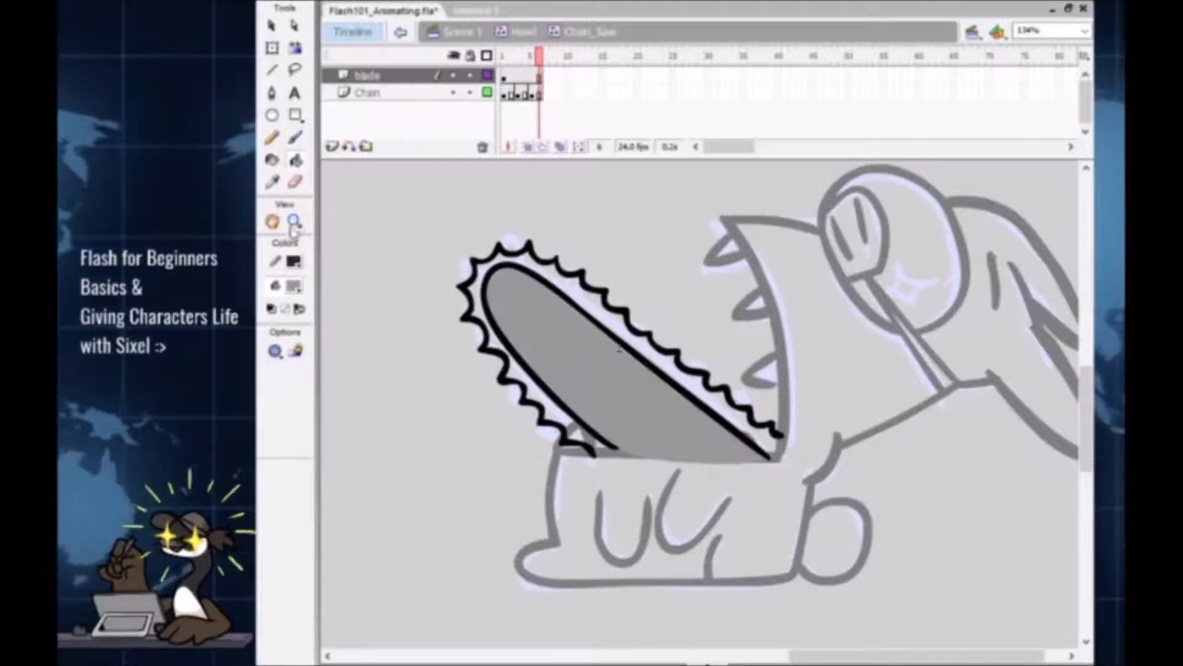
Step: On the Chain layer at frame 6, close the chain's base with a dark grey stroke and fill the band around the blade dark grey
key(b)
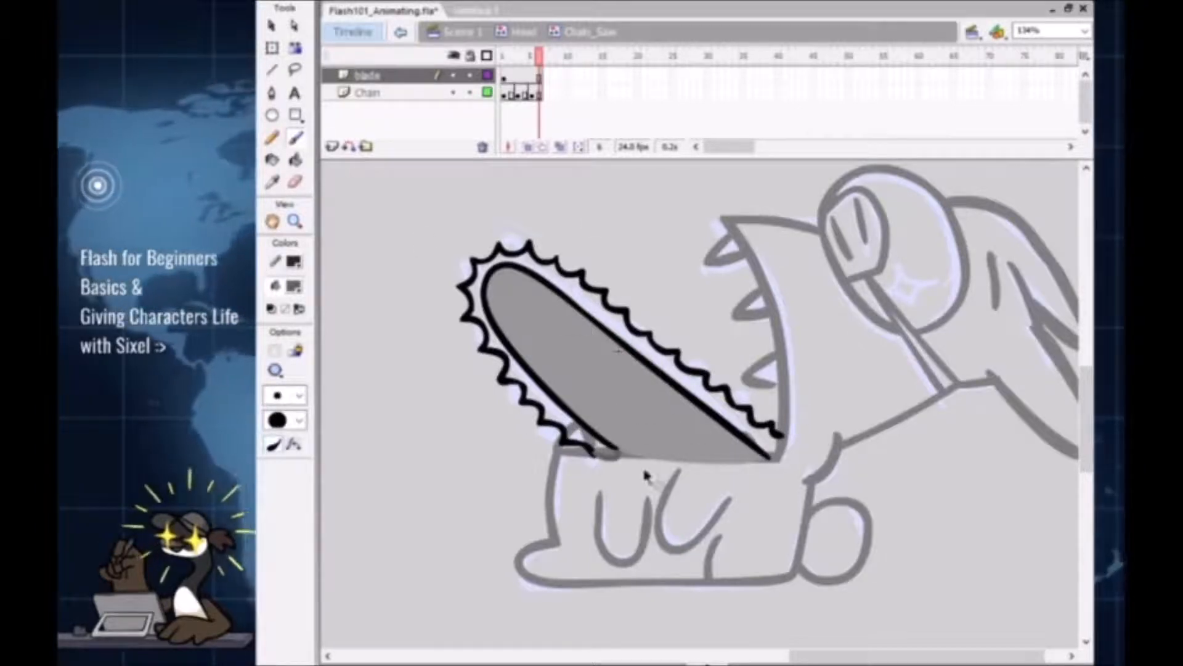
click(419, 92)
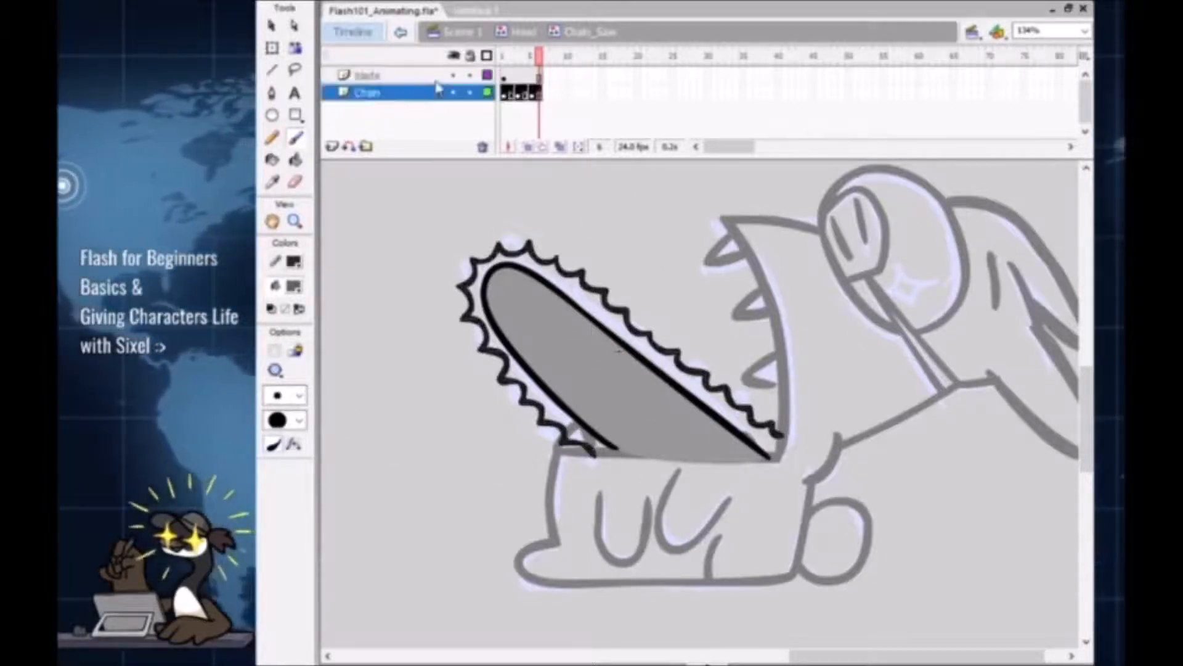
key(k)
click(678, 363)
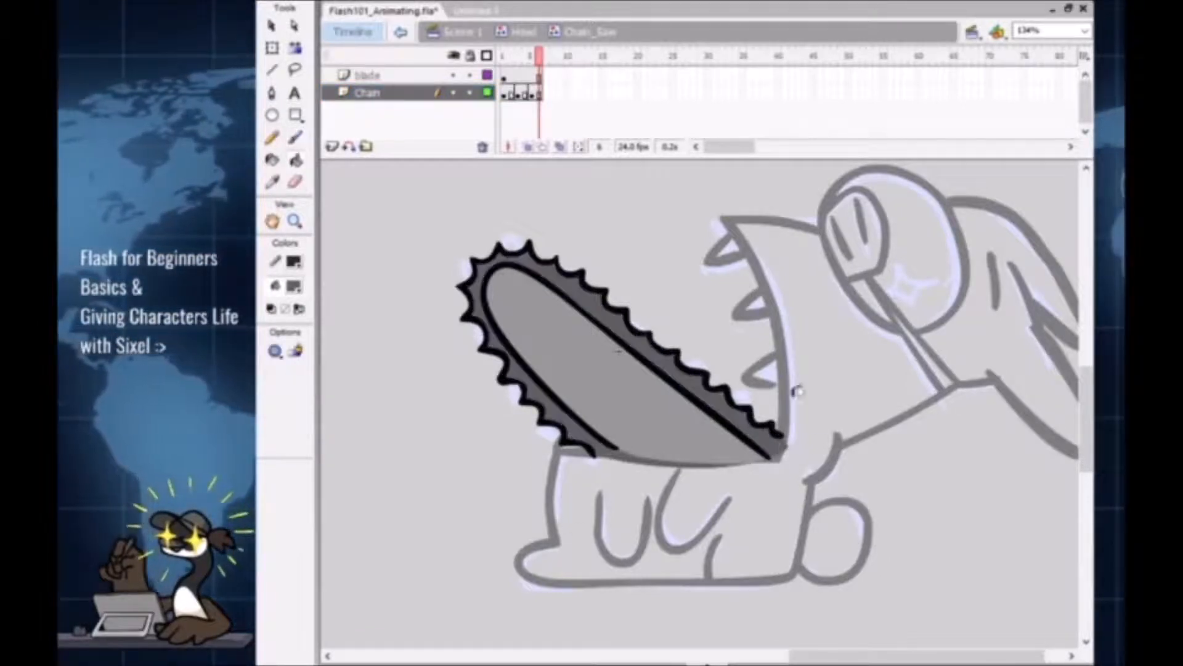
Step: In frame 3 of the Chain layer, close the chain's base with a curved dark grey stroke and fill the chain dark grey
click(518, 58)
key(b)
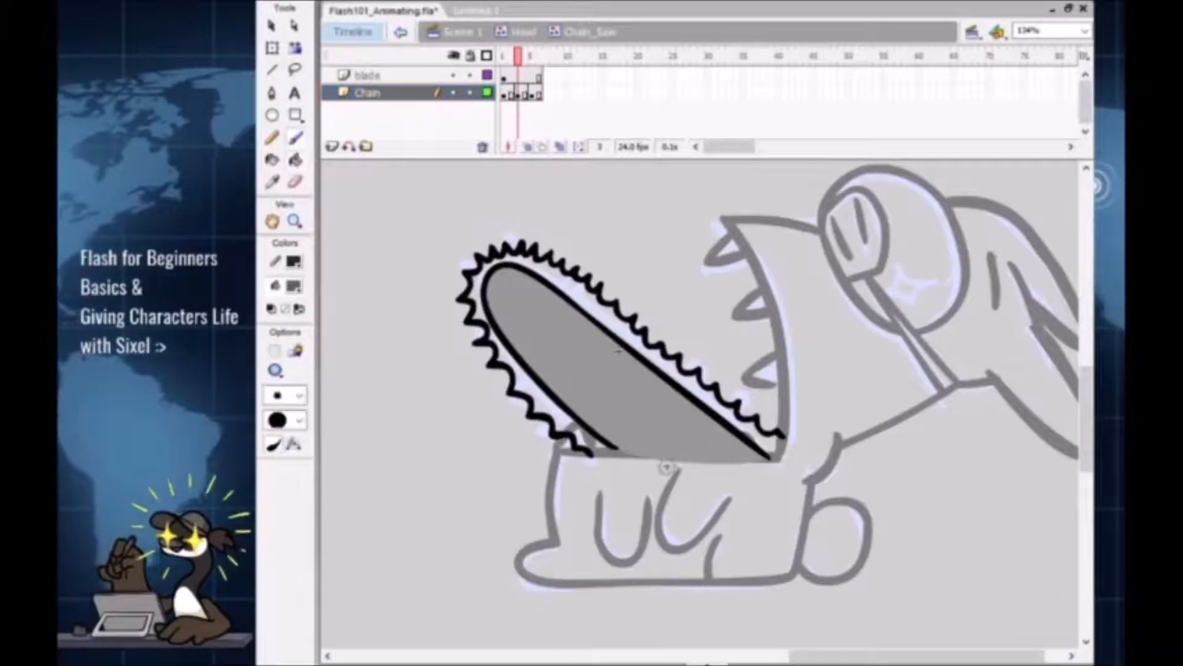
drag(684, 474, 785, 438)
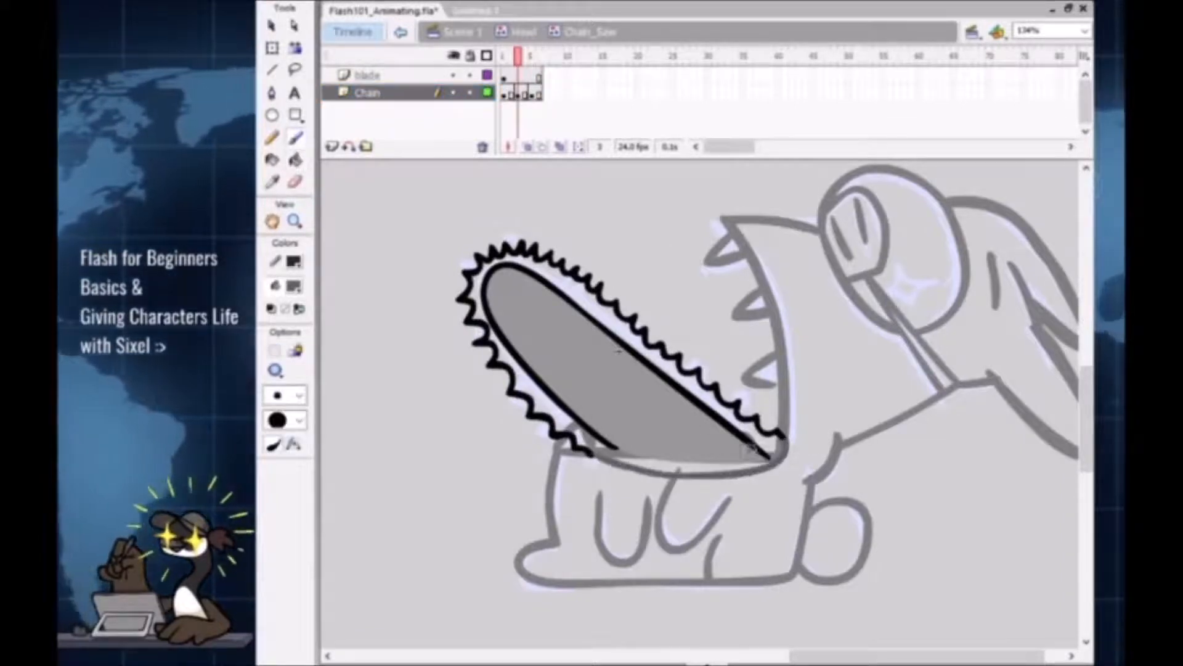
key(k)
click(773, 444)
key(ctrl+z)
click(771, 443)
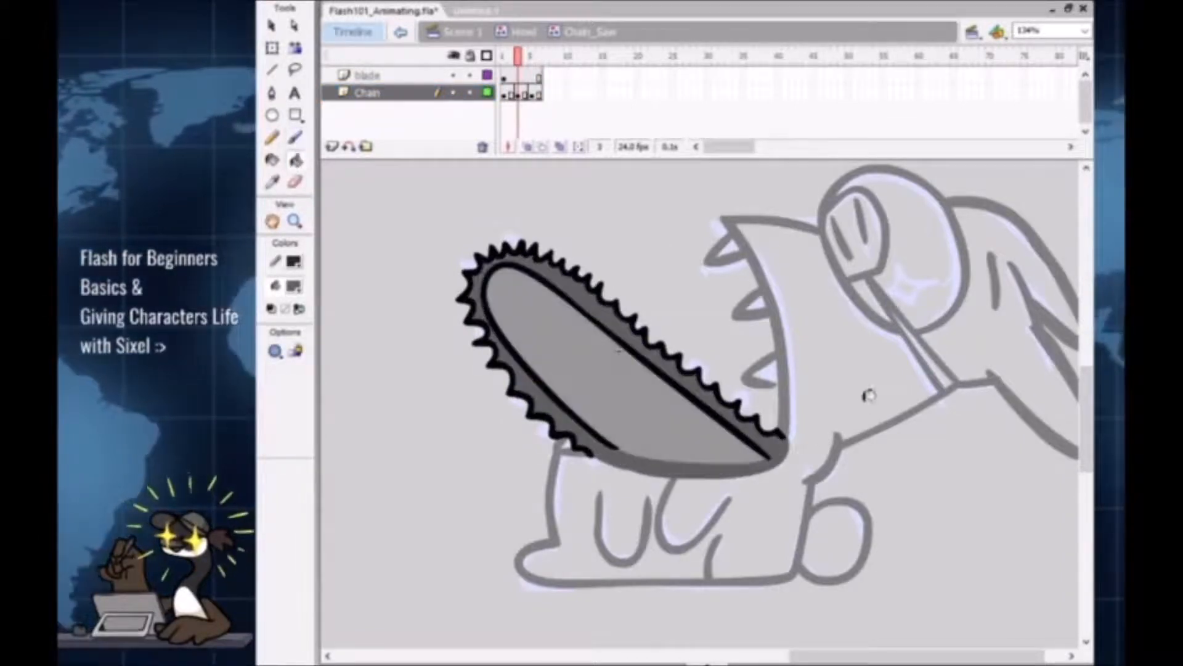
Step: In frame 1 of the Chain layer, close the chain's base with a curved dark grey stroke and fill the chain dark grey
click(504, 57)
key(b)
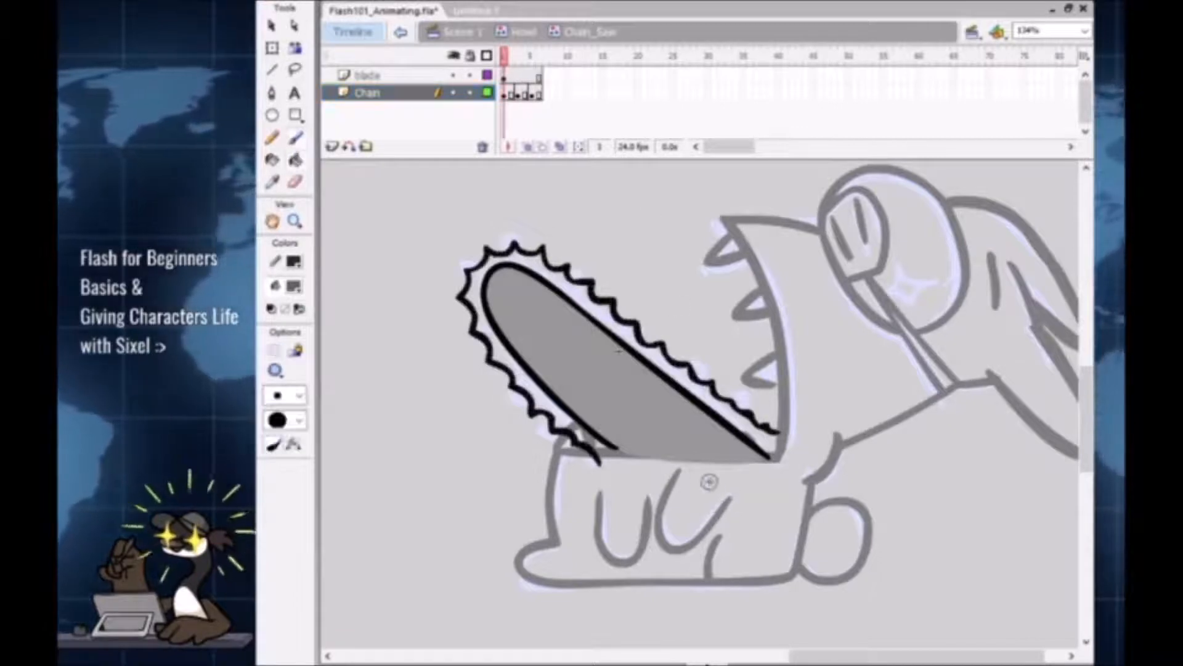
mouse_move(600, 464)
mouse_down()
mouse_move(660, 482)
mouse_move(762, 480)
mouse_move(778, 437)
mouse_up()
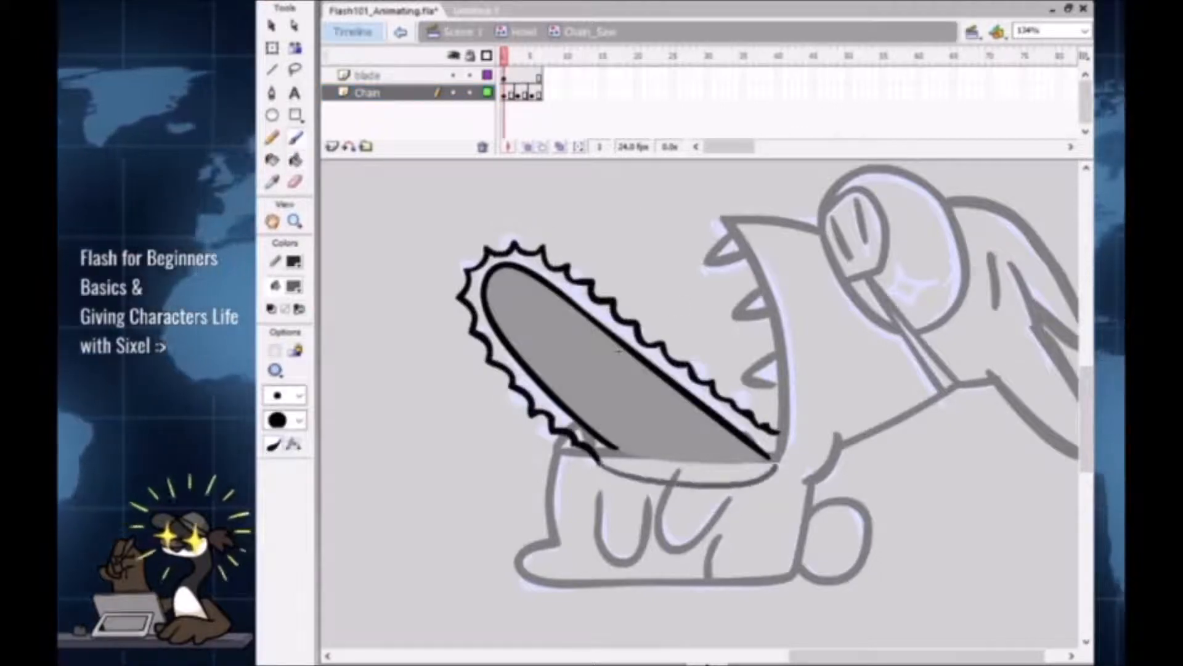
key(k)
click(776, 439)
scroll(801, 511, up, 2)
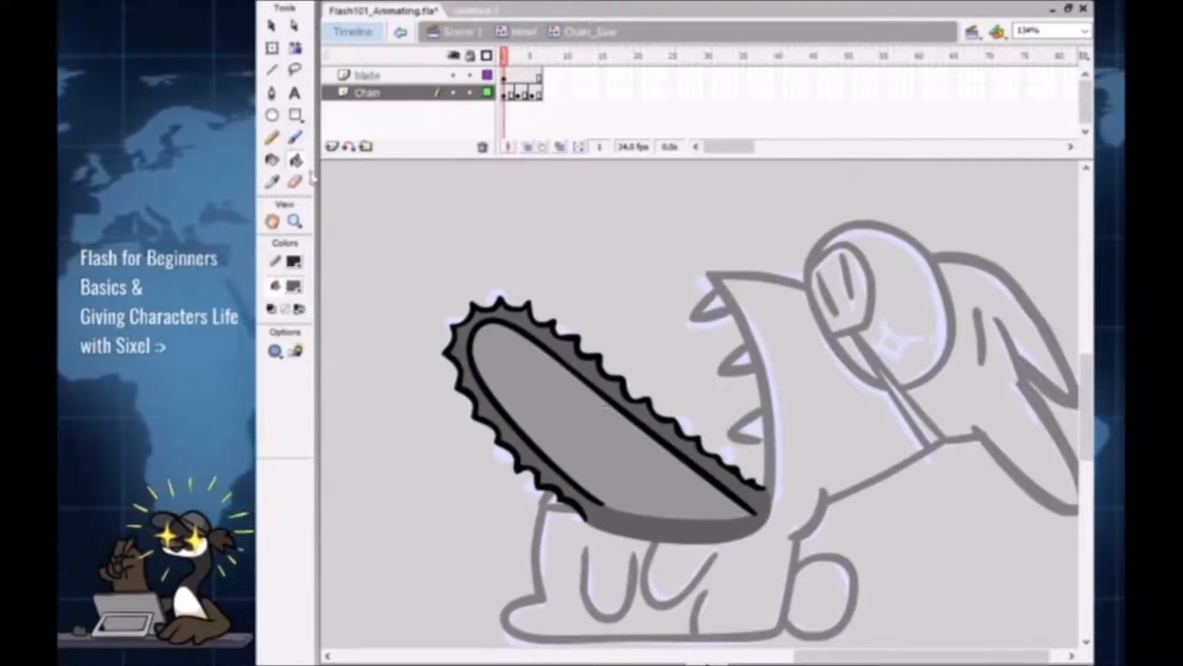
Step: Brush a dark grey oval near the blade's tip on the blade layer and return to the Howl symbol
key(b)
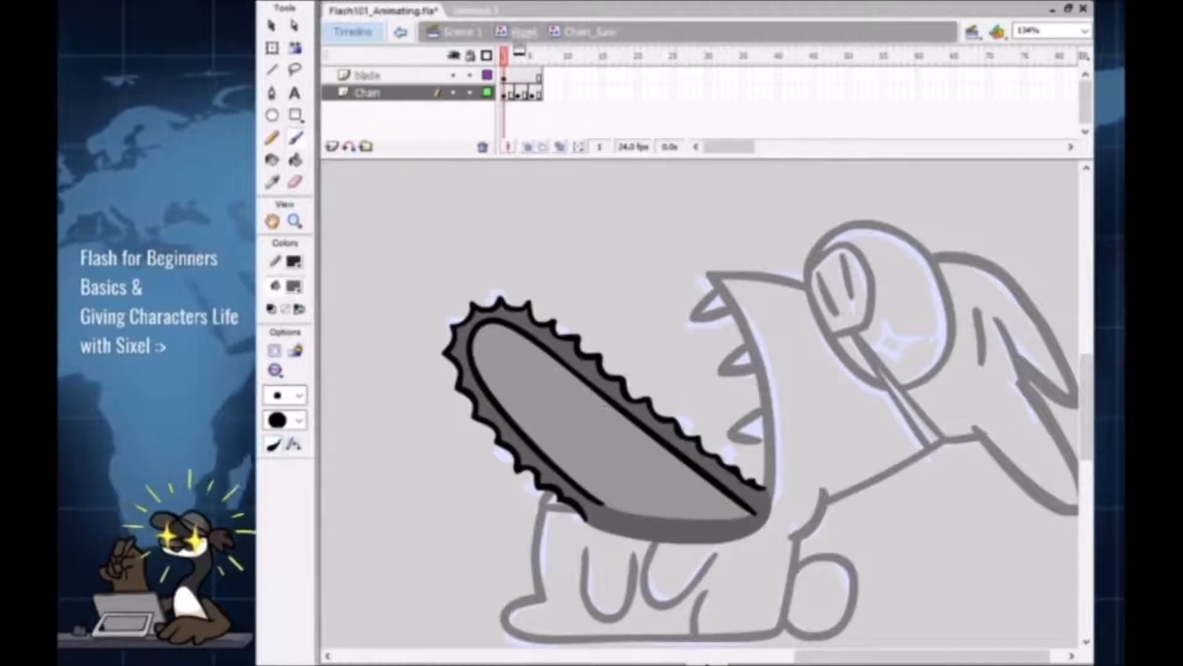
click(521, 75)
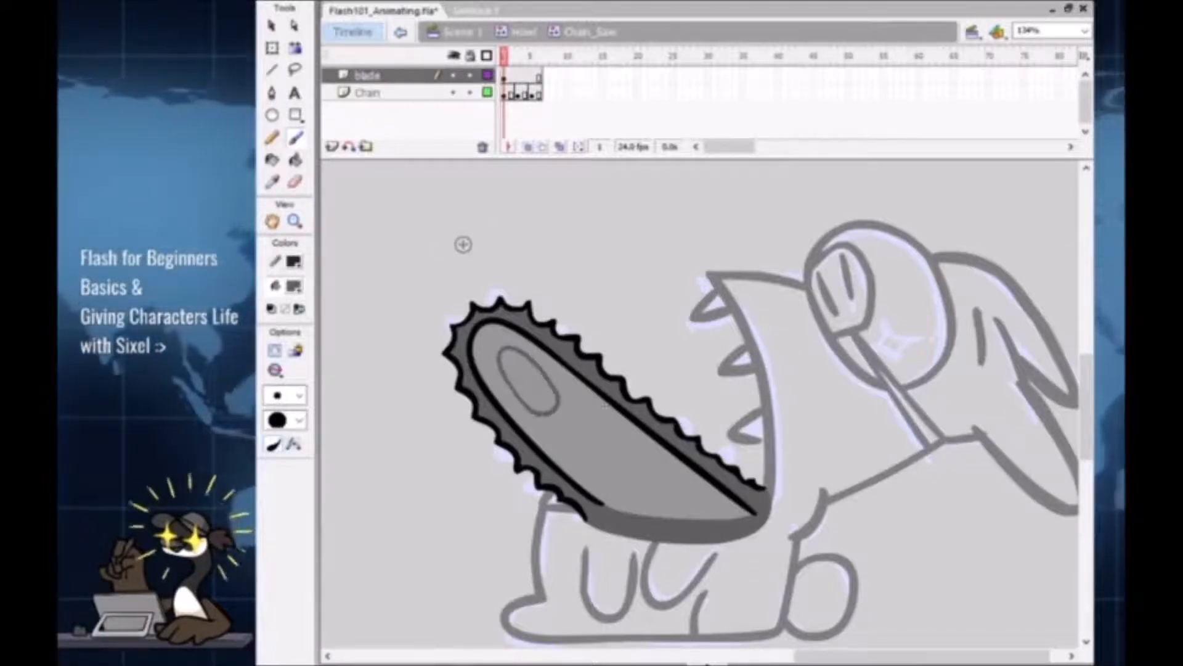
click(523, 31)
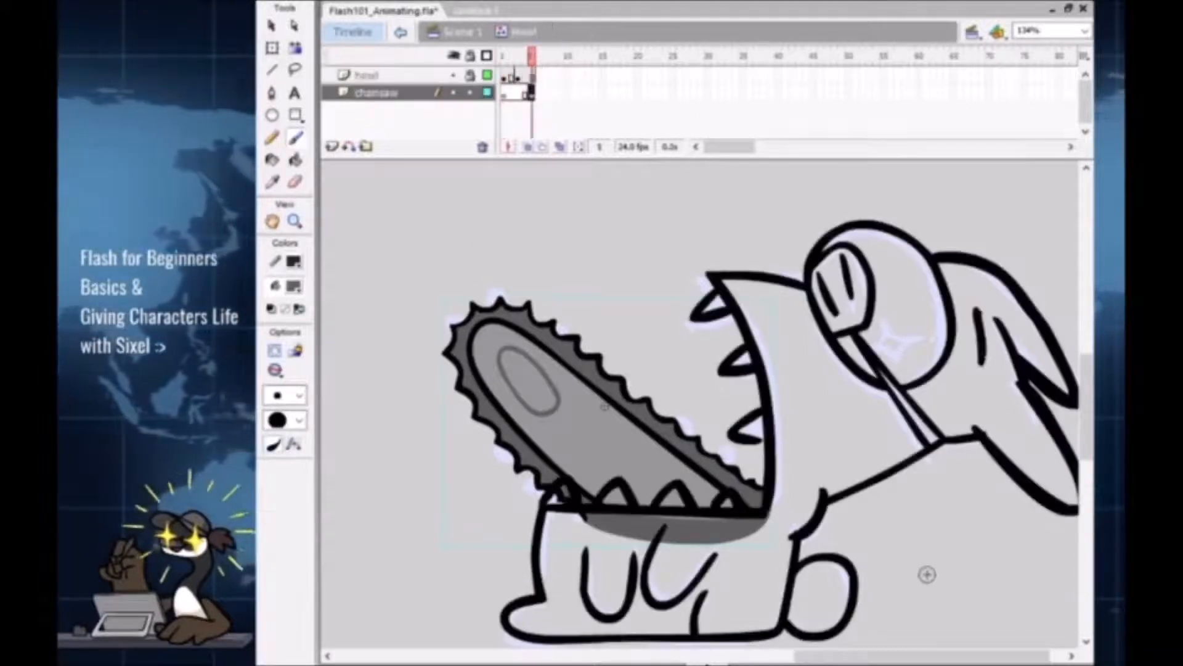
Step: Extend the layers of the Howl symbol to frame 11
mouse_move(917, 585)
mouse_down()
mouse_move(877, 560)
mouse_move(877, 573)
mouse_move(907, 573)
mouse_up()
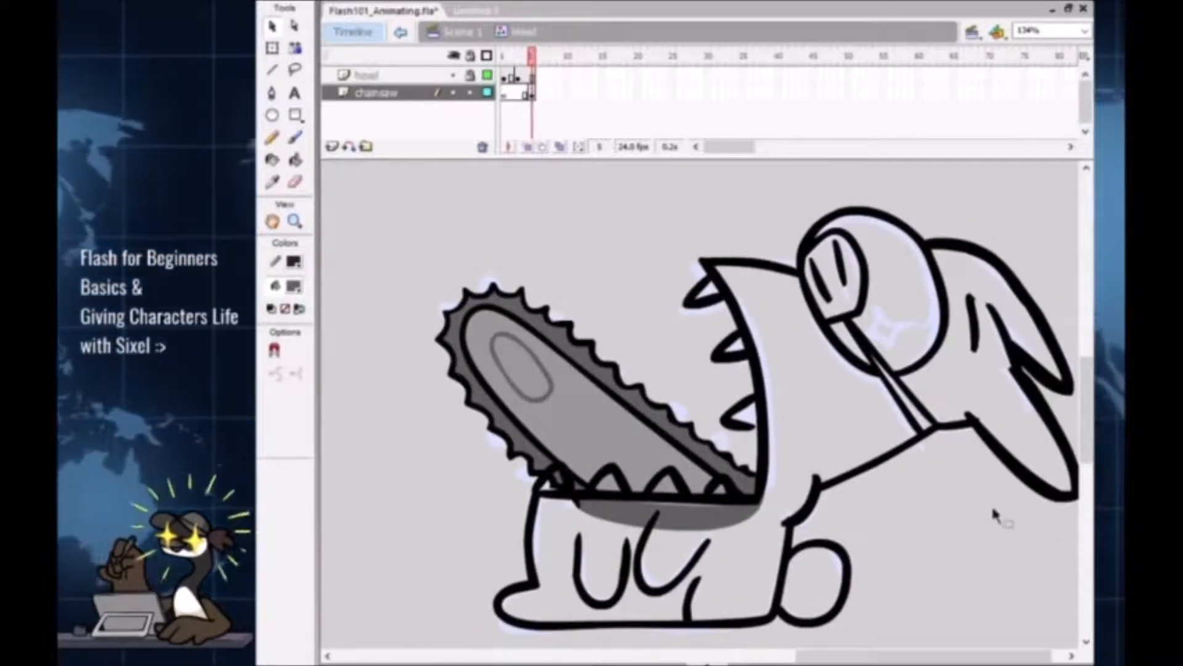
key(space)
drag(878, 541, 843, 544)
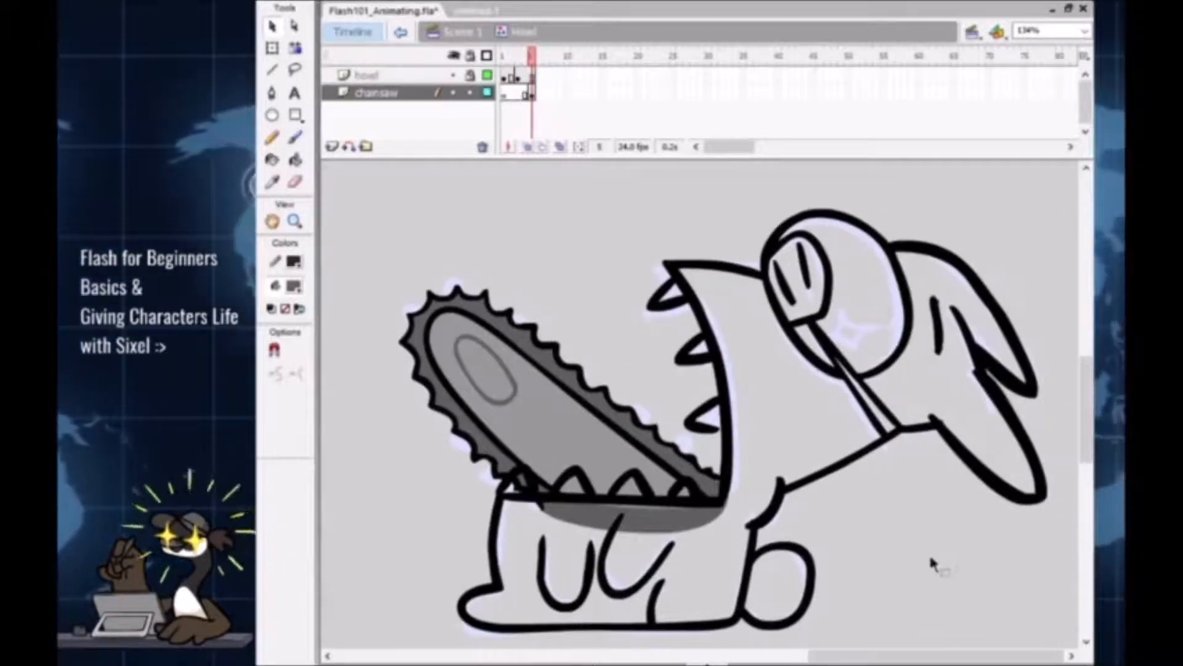
key(space)
drag(922, 557, 972, 578)
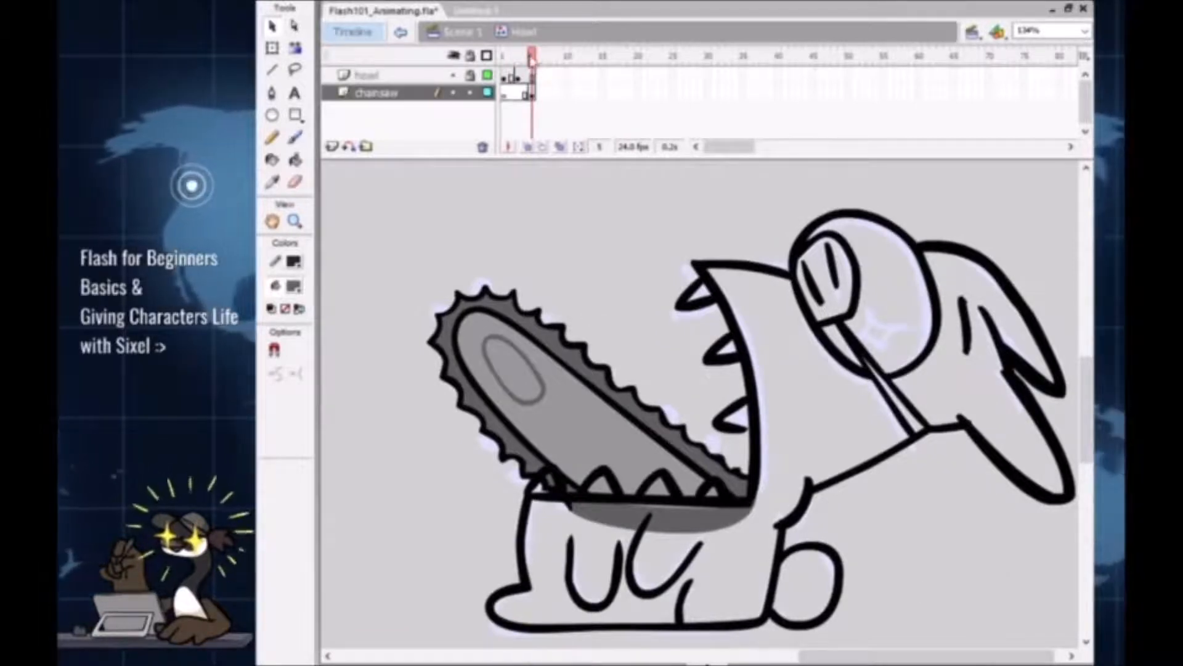
key(.)
key(F5)
key(F5)
key(F5)
key(F5)
key(F5)
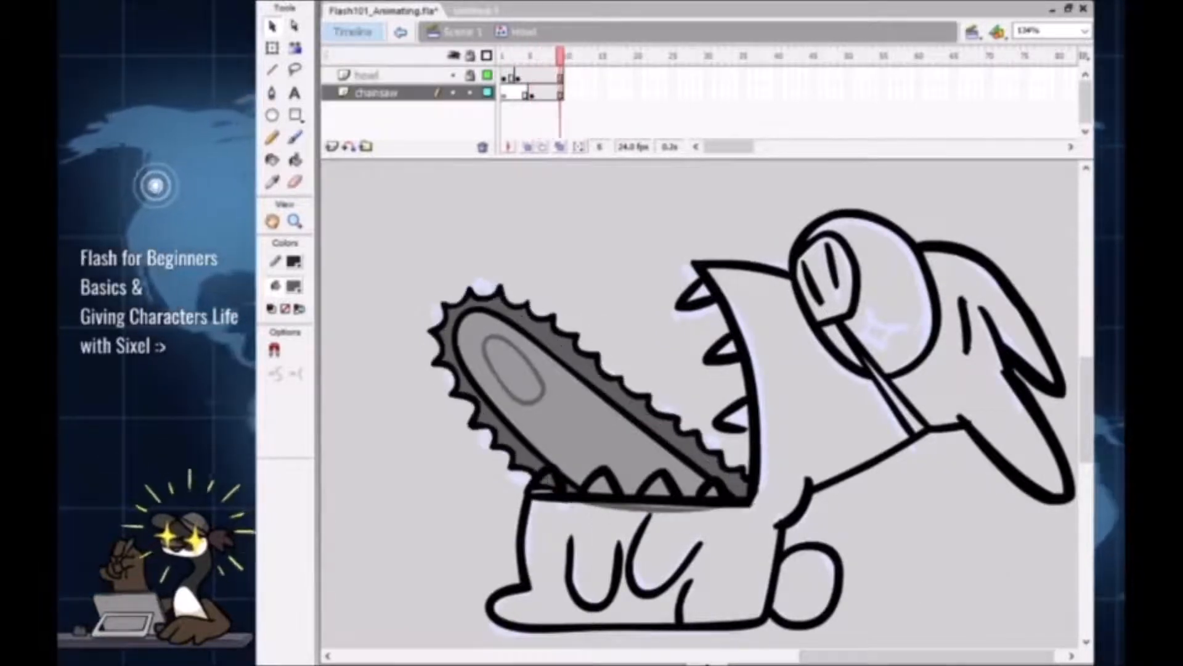
Step: Set the chainsaw instance's playback to Play Once with 4 as its first frame
click(596, 369)
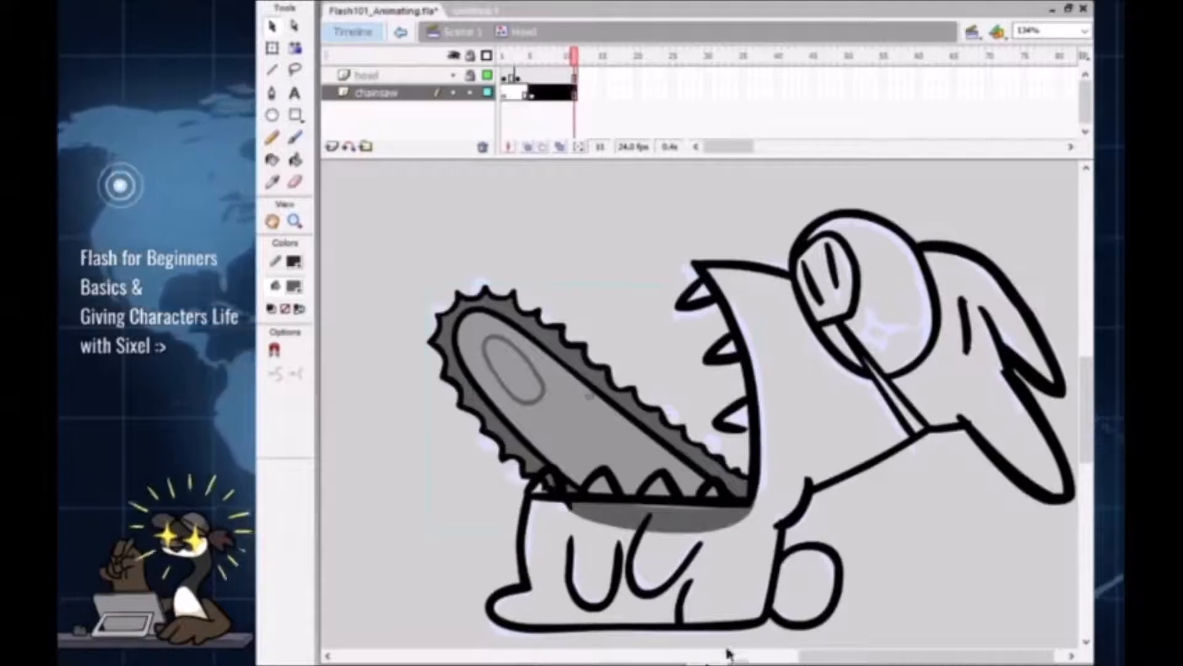
click(708, 662)
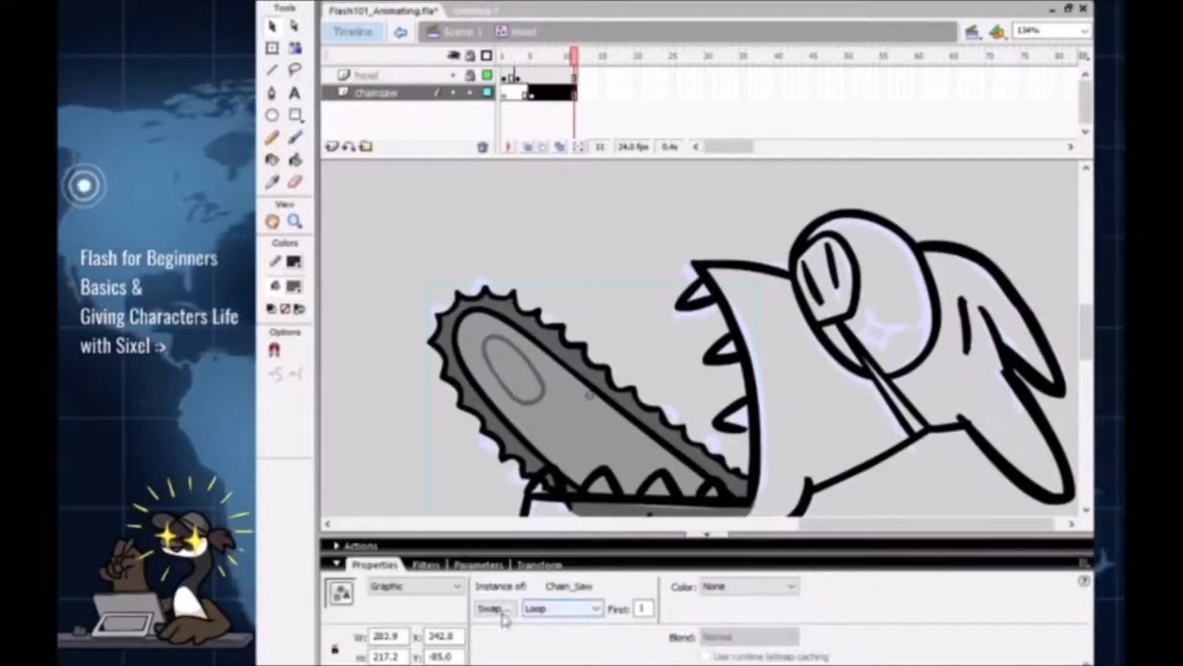
click(558, 608)
click(568, 640)
double_click(642, 608)
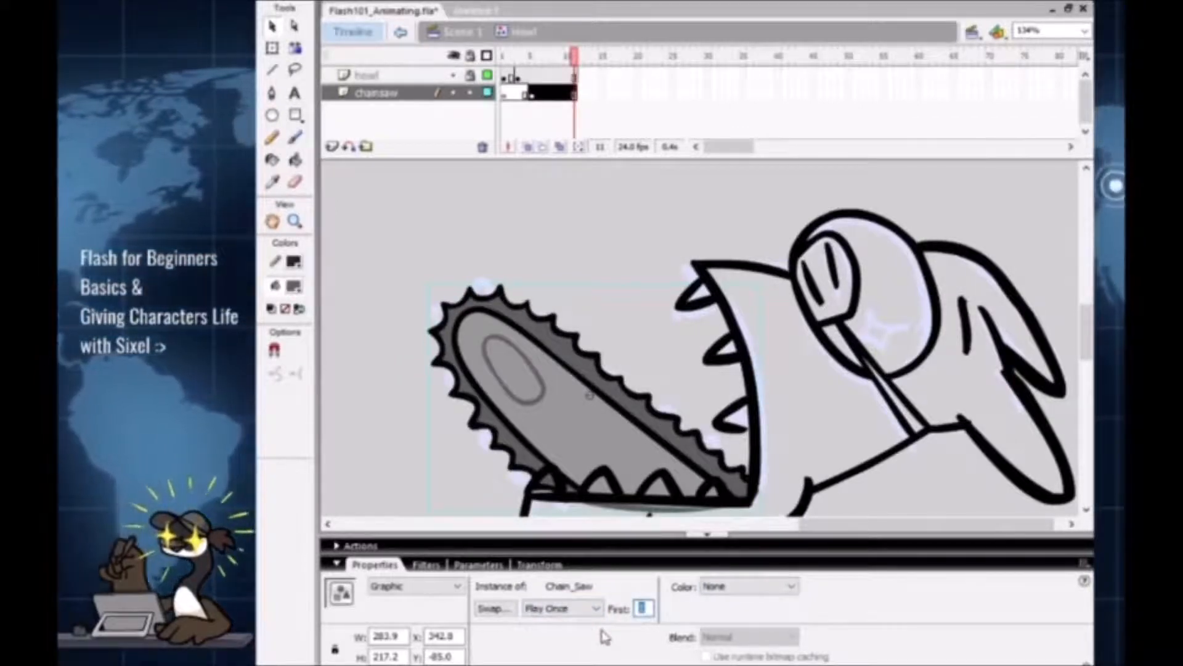
text(4)
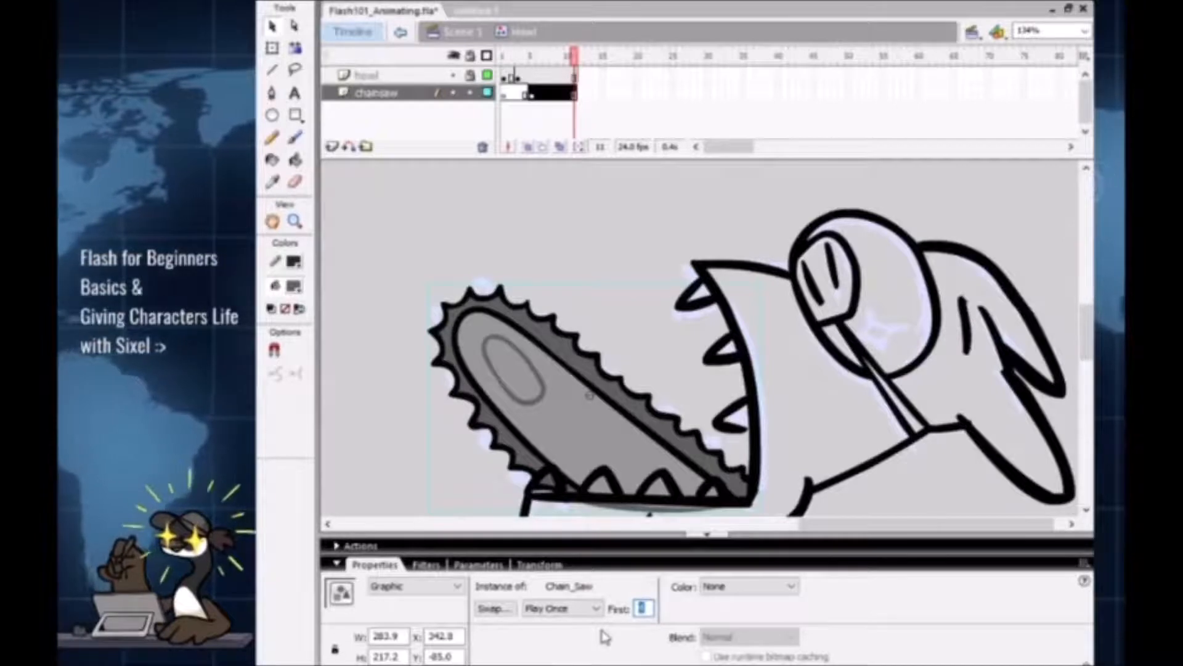
Step: Set the chainsaw instance's playback to Loop with 1 as its first frame and hide its properties
click(597, 614)
click(581, 625)
drag(649, 609, 578, 660)
text(1)
key(Return)
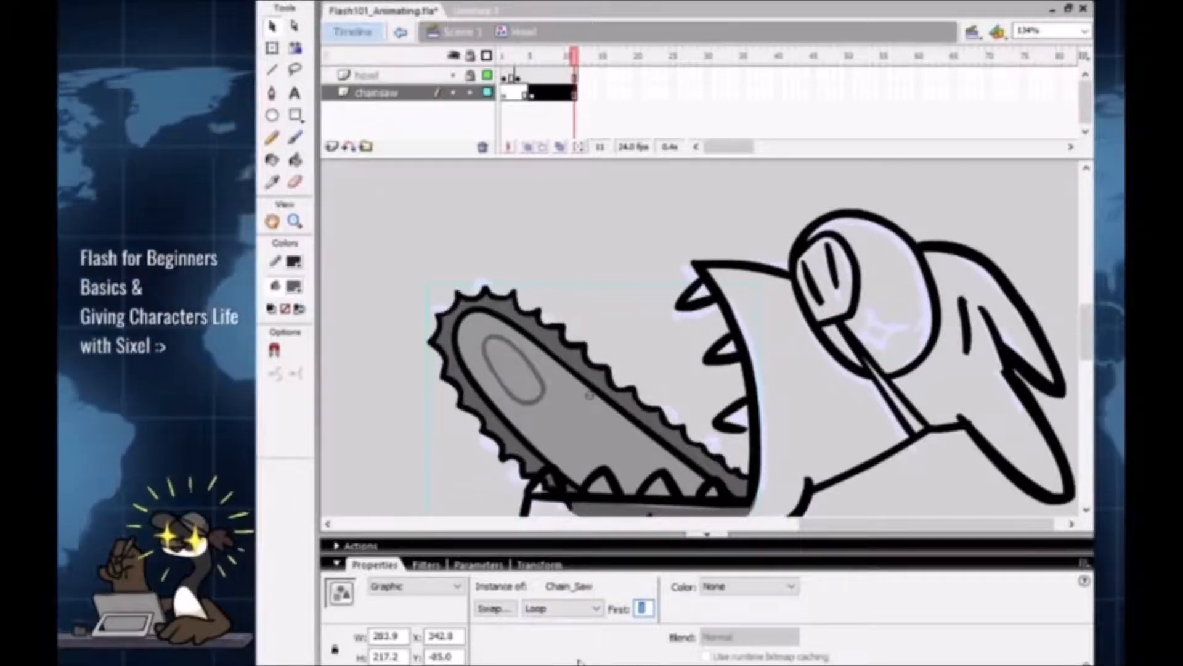
click(709, 535)
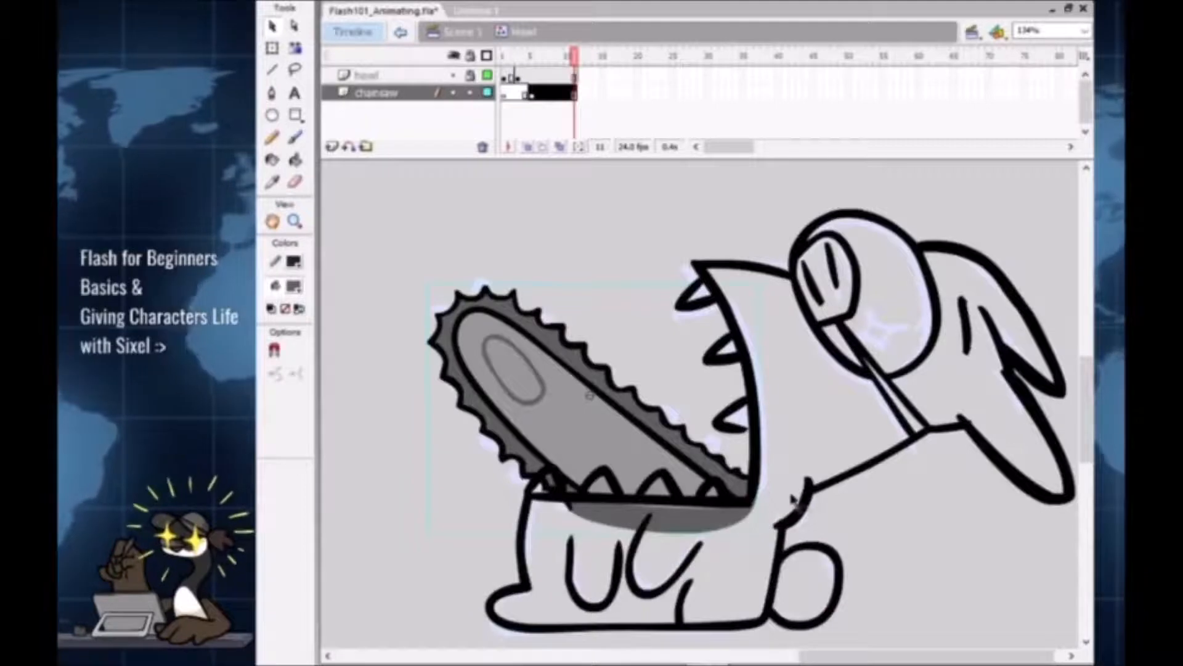
Step: Examine the timeline inside the Chain_Saw symbol and return to the Howl symbol
key(z)
alt+click(831, 497)
drag(817, 490, 678, 583)
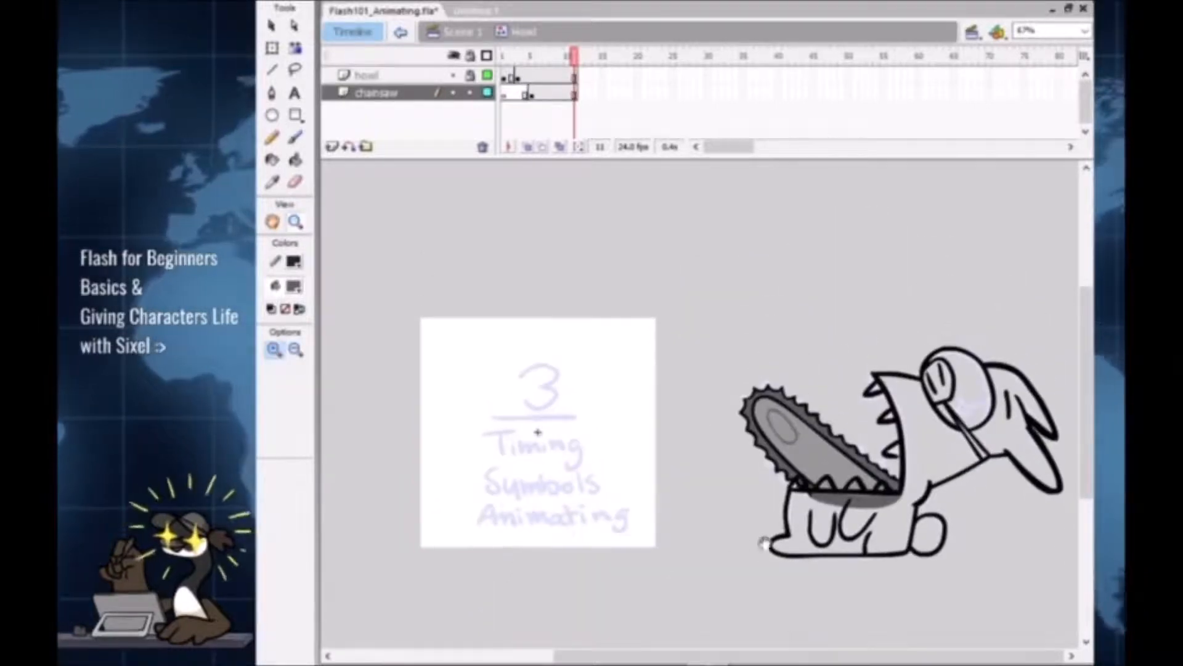
key(v)
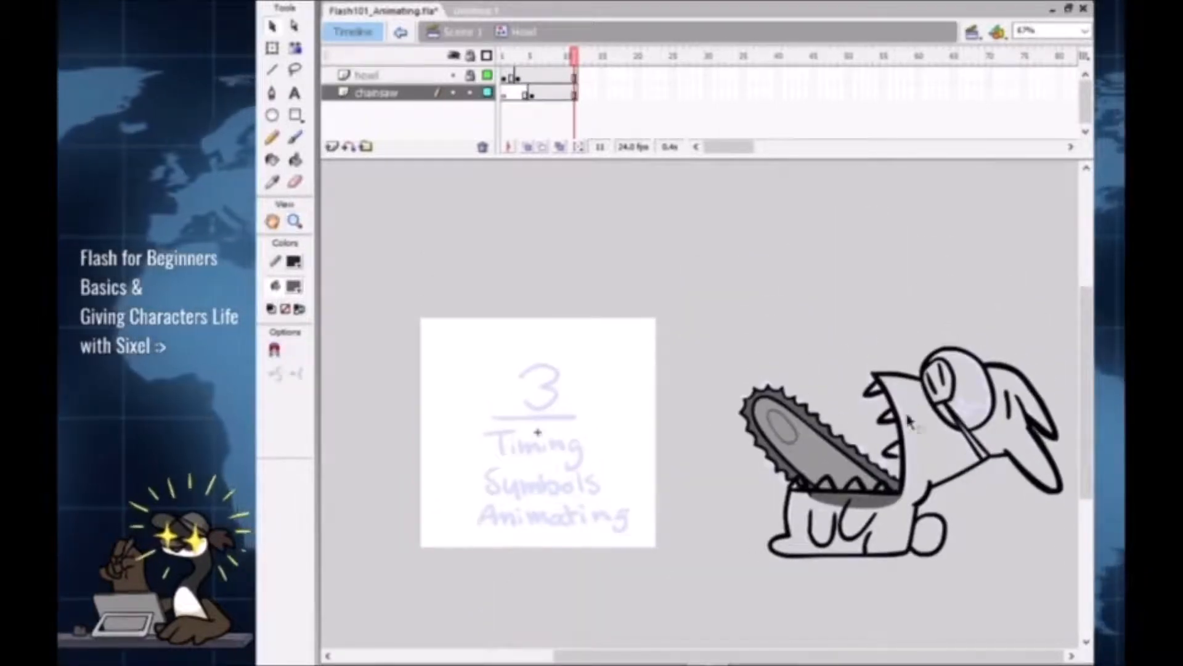
double_click(806, 405)
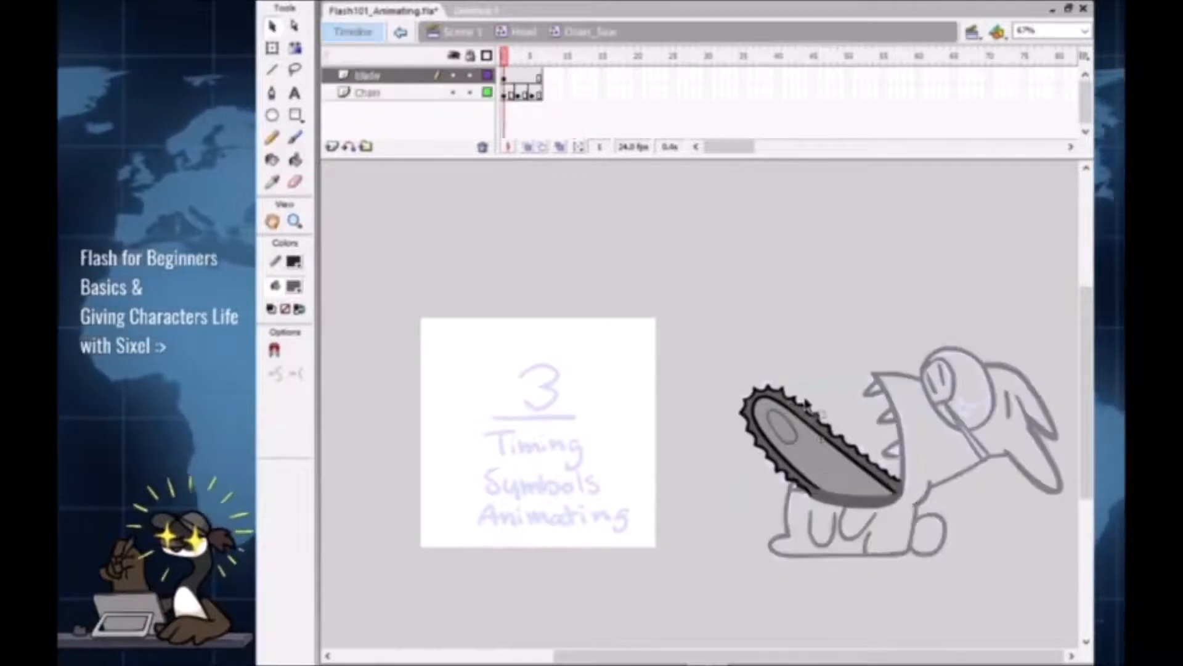
click(540, 71)
click(523, 32)
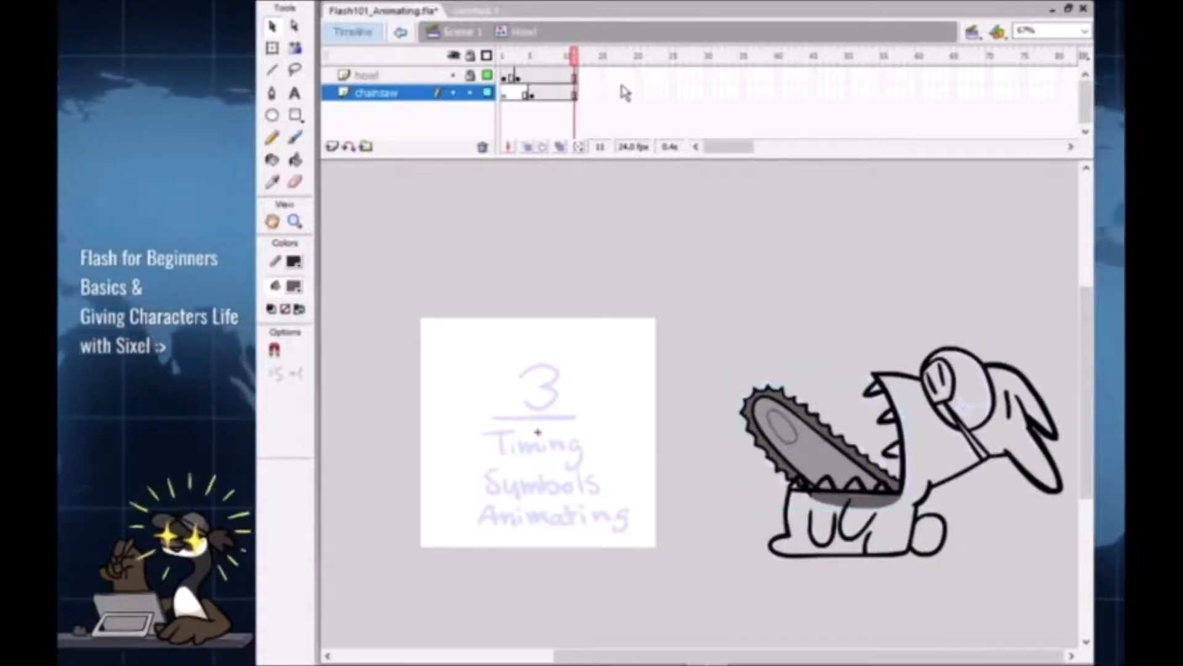
Step: Extend the Howl symbol's layers to frame 12
key(F5)
key(F5)
key(shift+F5)
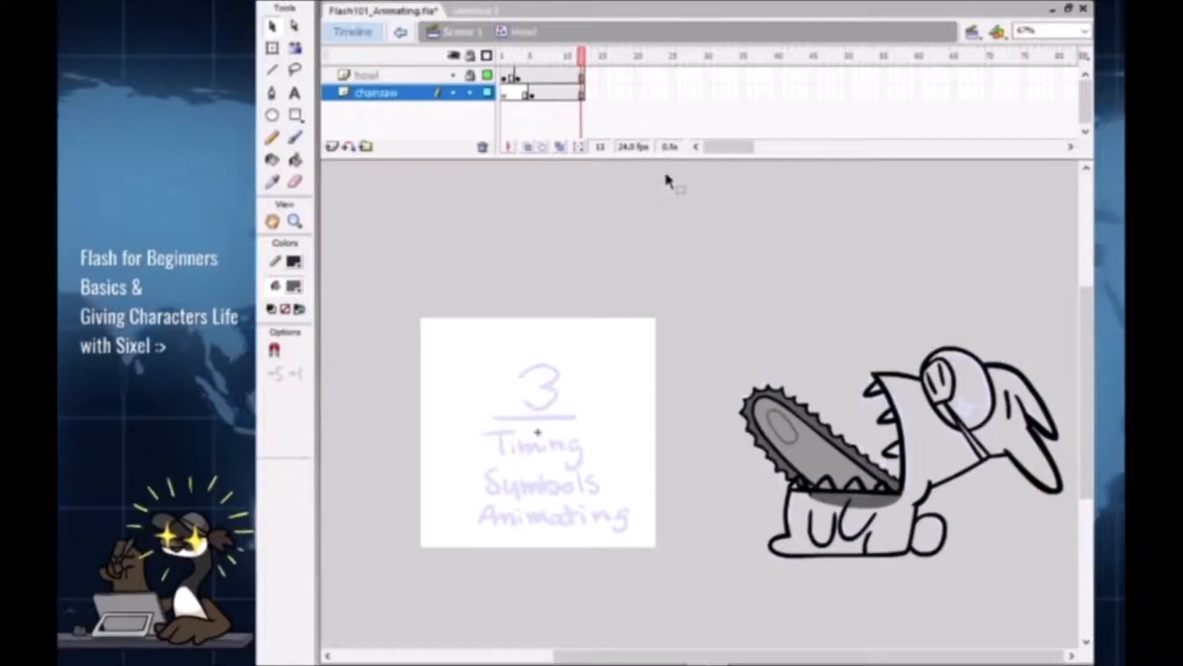
Step: Preview the chainsaw's motion across the frames of the Howl symbol and of Scene 1
drag(582, 56, 544, 49)
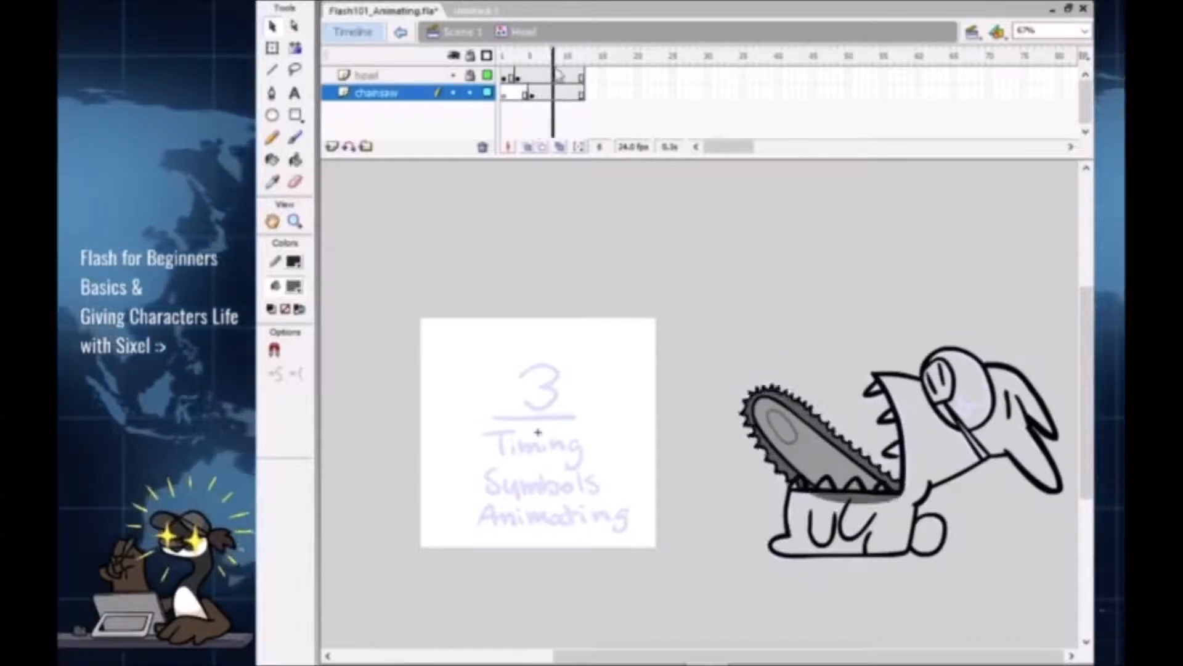
key(Return)
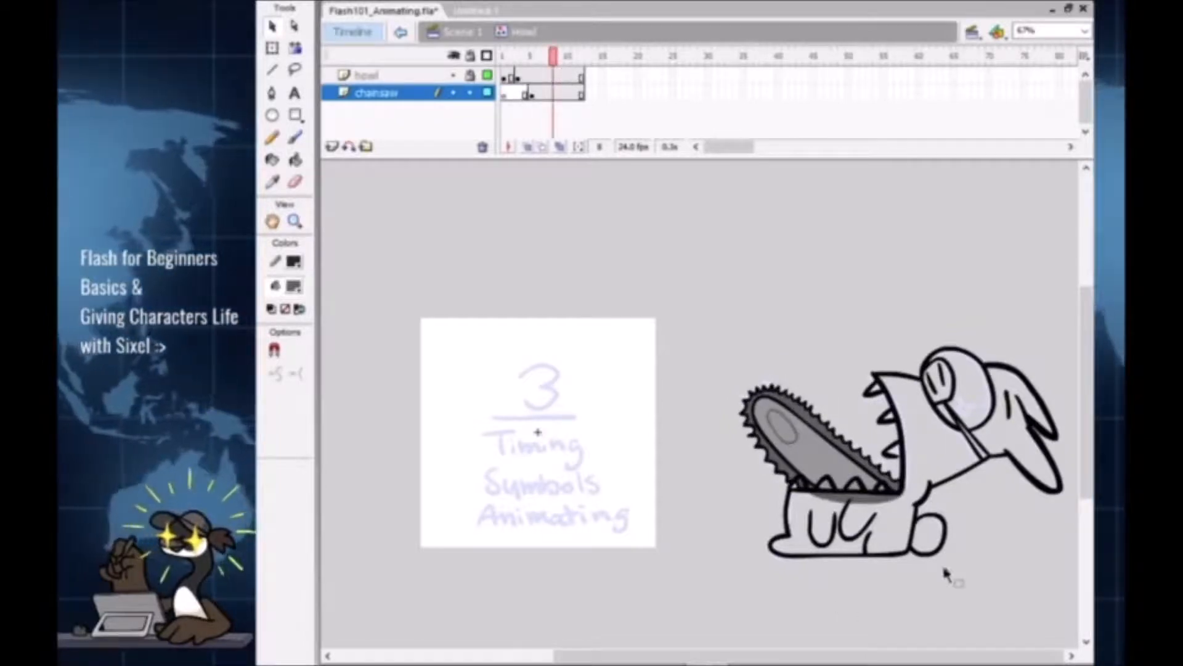
drag(1007, 583, 1007, 579)
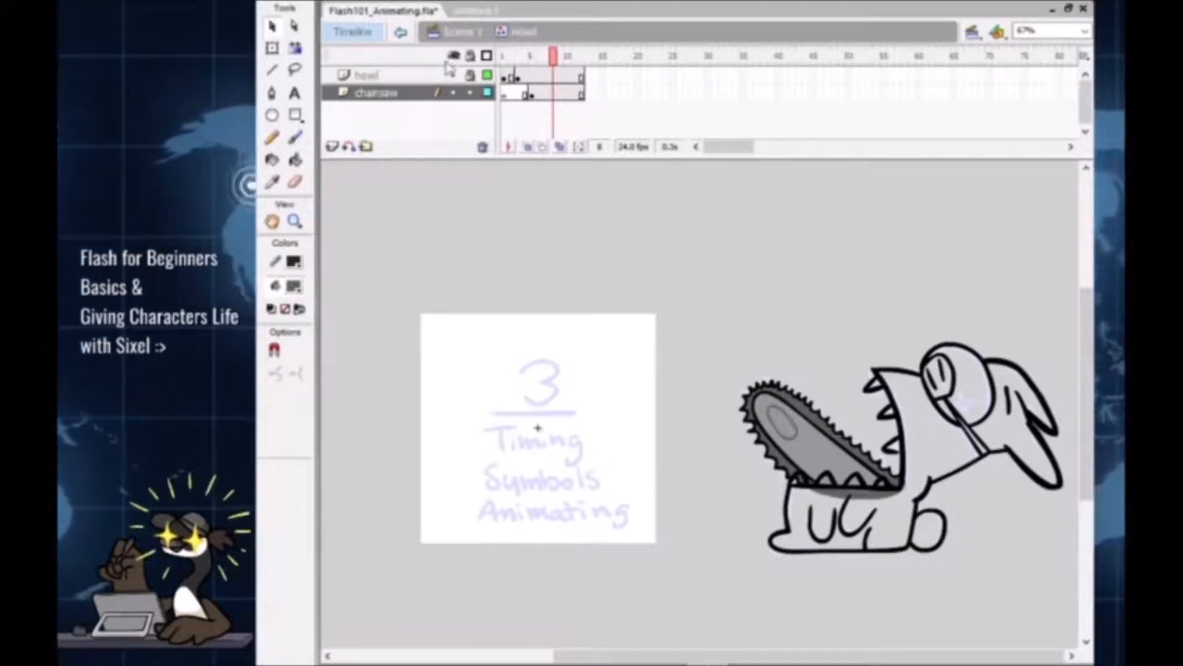
click(461, 33)
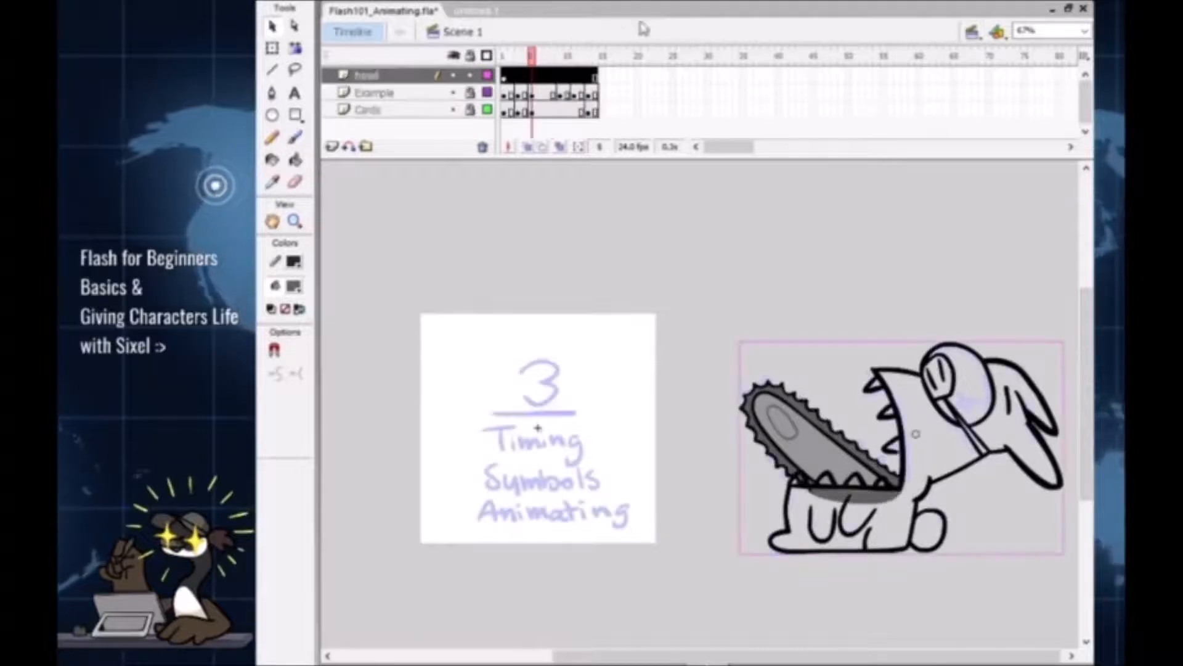
mouse_move(534, 57)
mouse_down()
mouse_move(573, 60)
mouse_move(546, 63)
mouse_up()
click(560, 56)
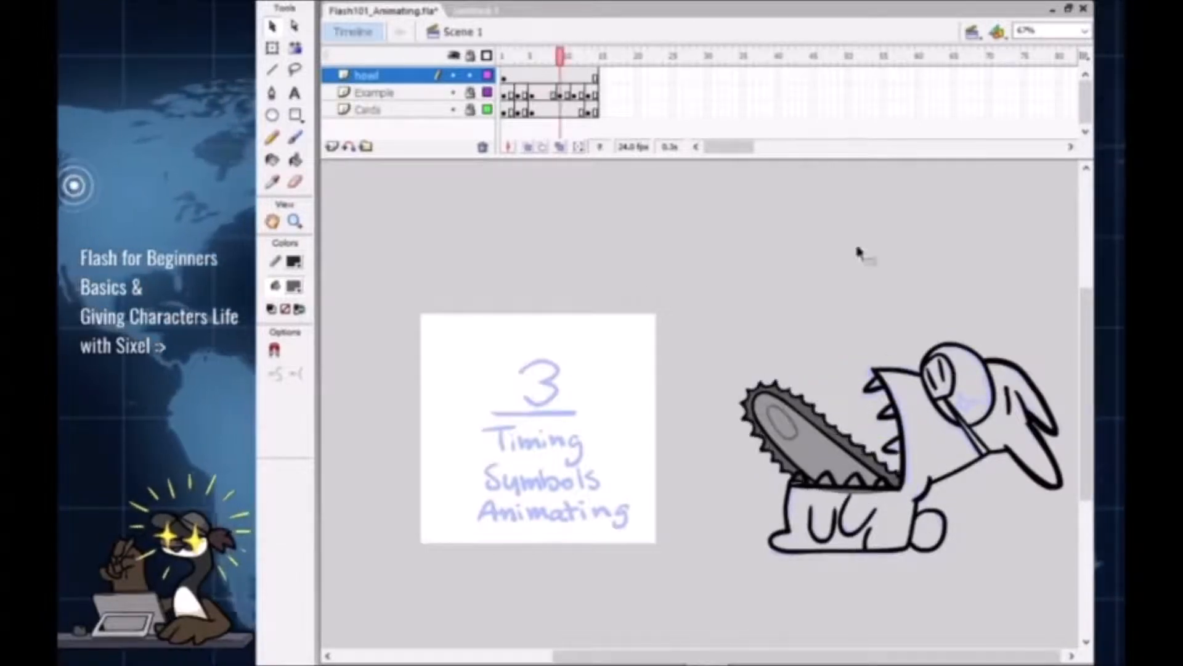
Step: Reopen the Howl symbol, extend its layers to frame 13 and add a keyframe there on the chainsaw layer
double_click(909, 503)
drag(536, 56, 585, 53)
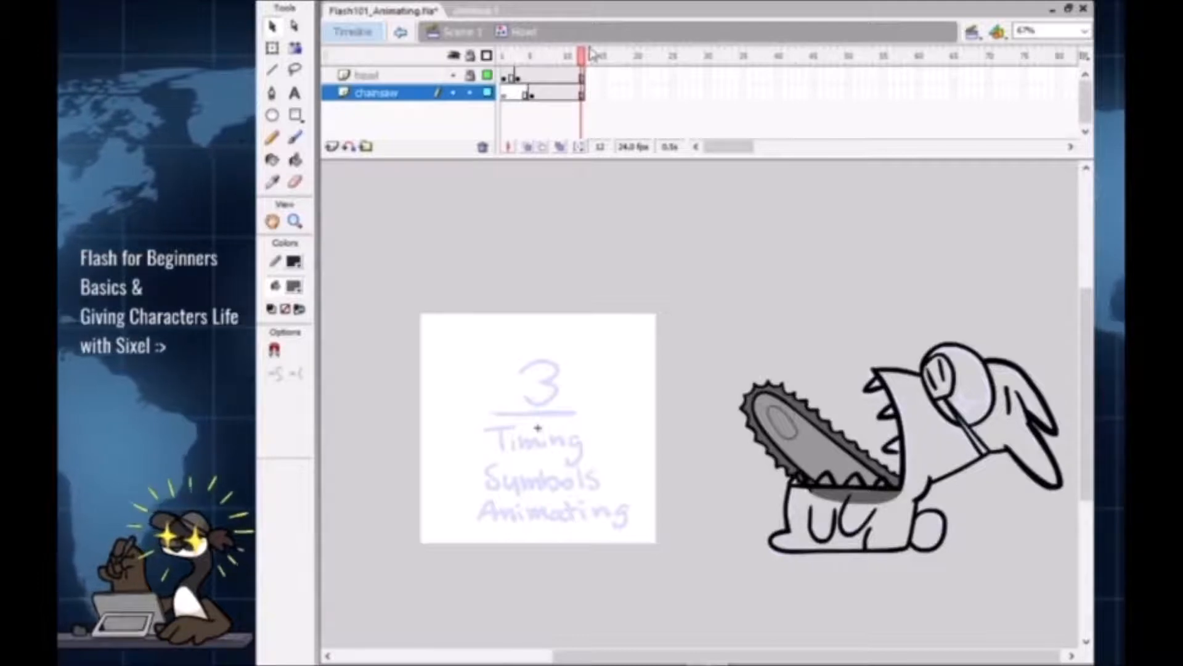
drag(588, 75, 593, 94)
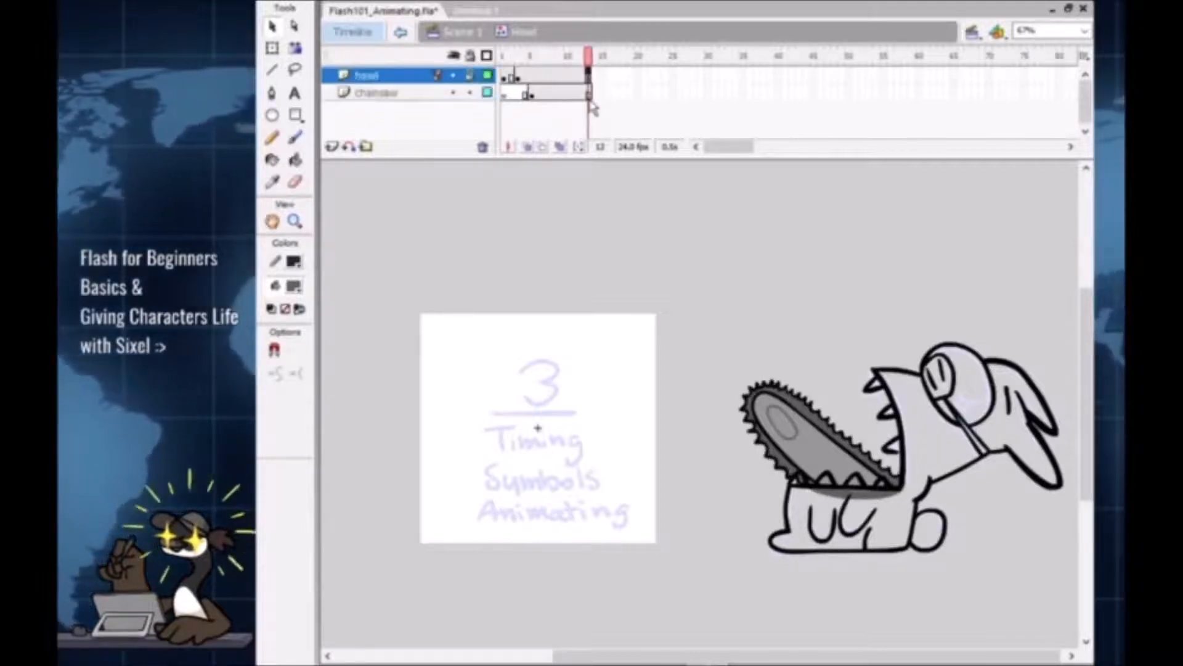
click(588, 93)
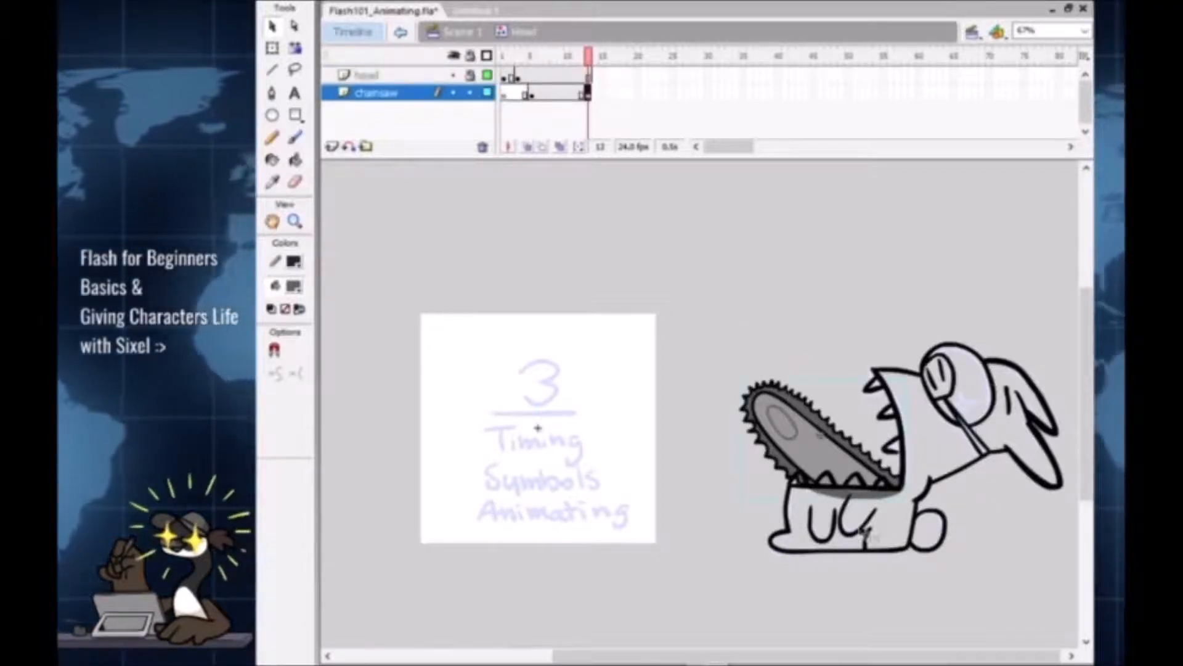
Step: At frame 13, move the chainsaw down and to the right so that it lies over the character's body
key(q)
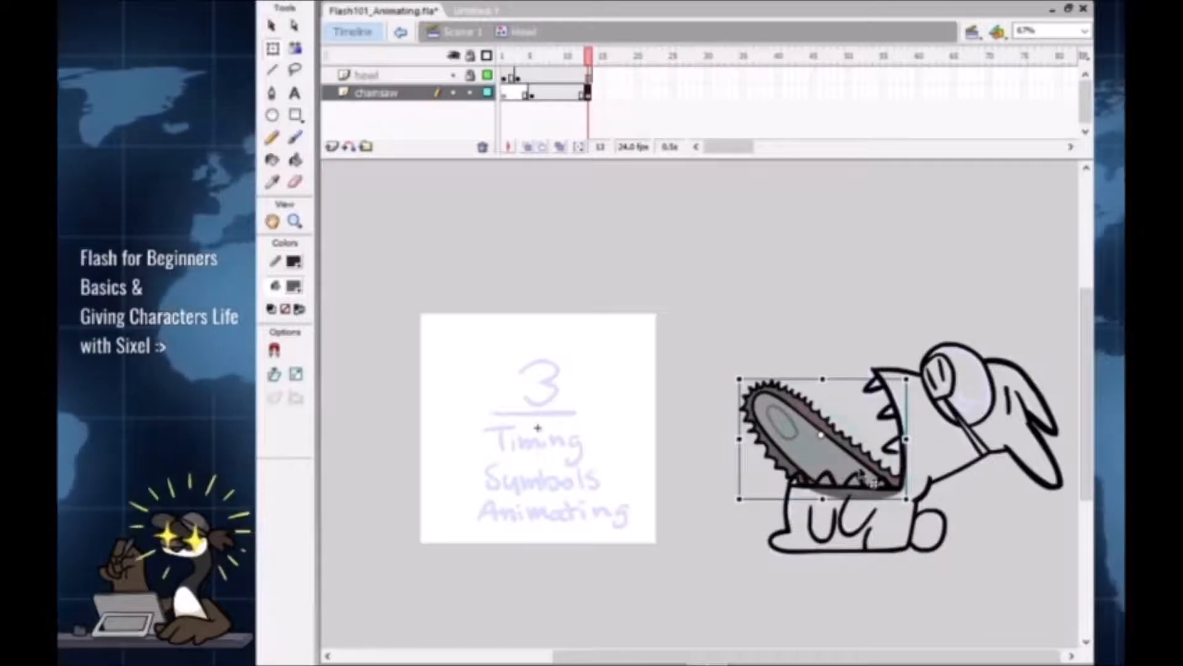
drag(871, 509, 921, 565)
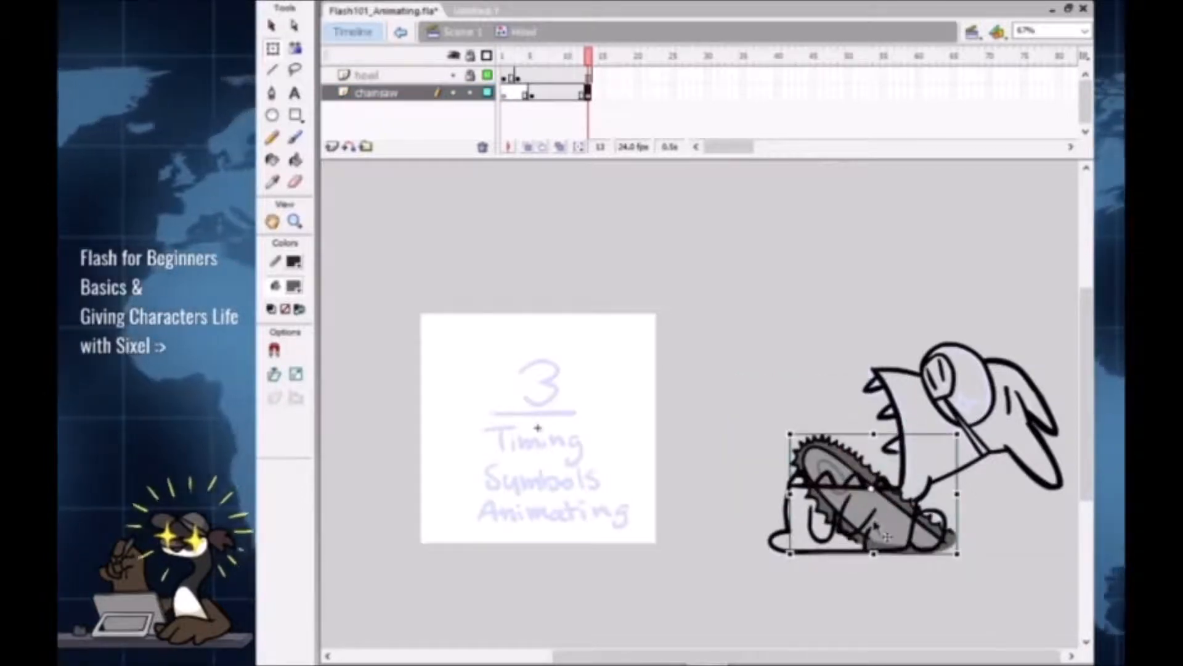
drag(881, 521, 875, 522)
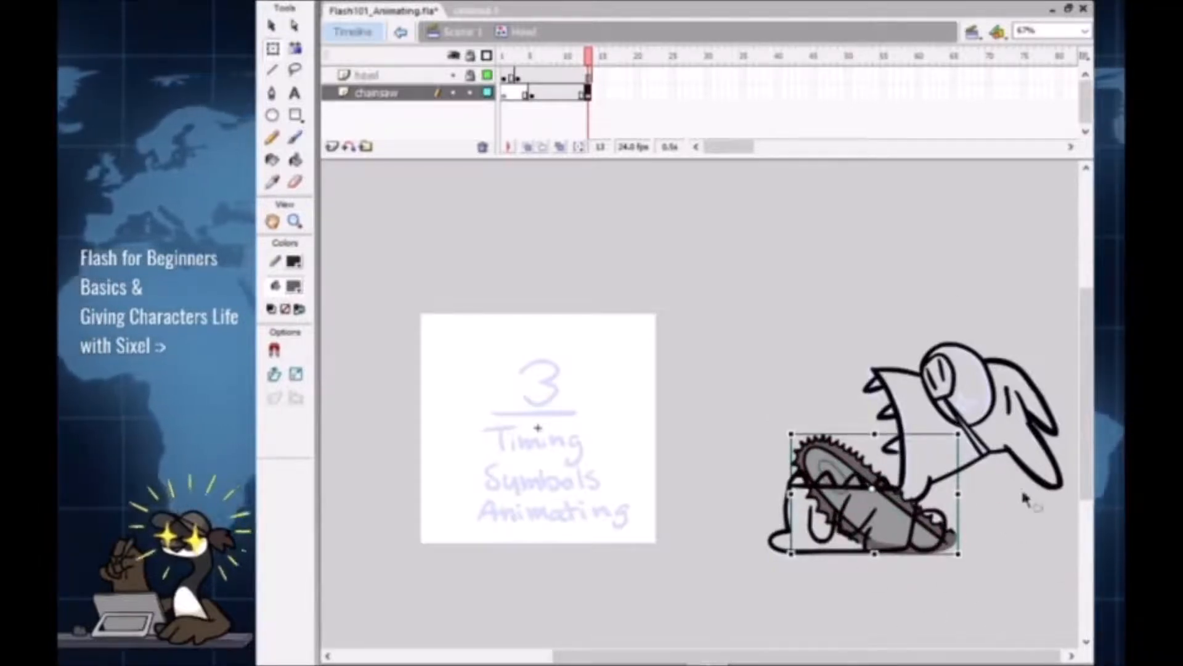
Step: Compare the chainsaw layer at frames 3 and 7 of the Howl symbol
click(541, 57)
click(546, 93)
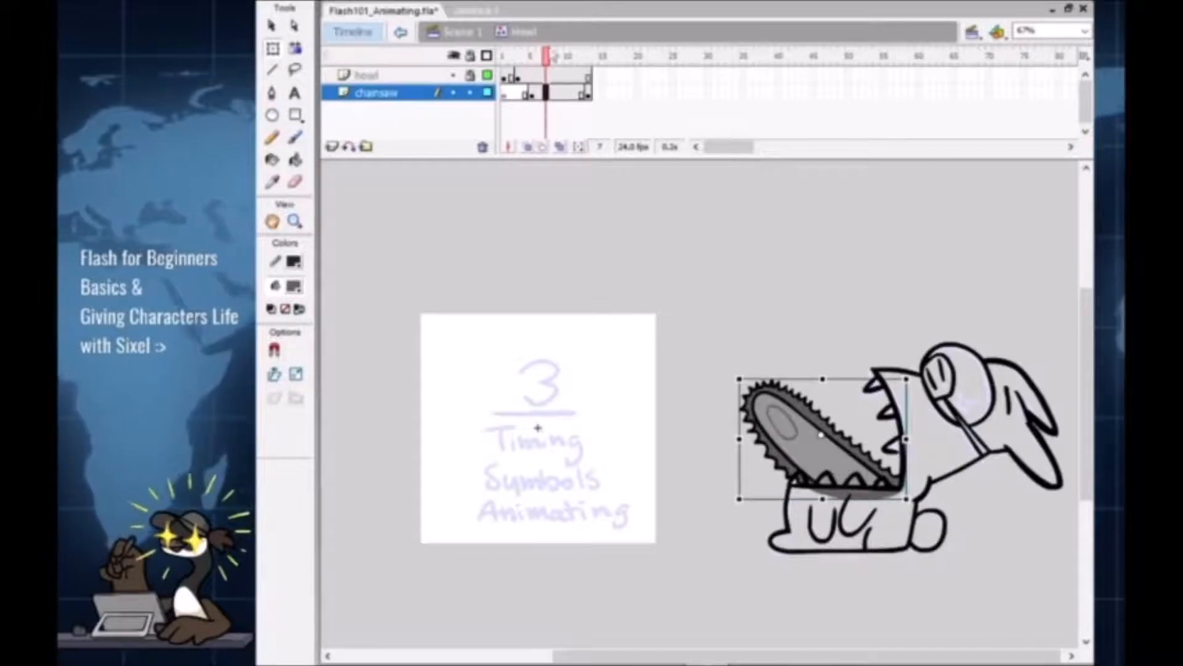
click(520, 93)
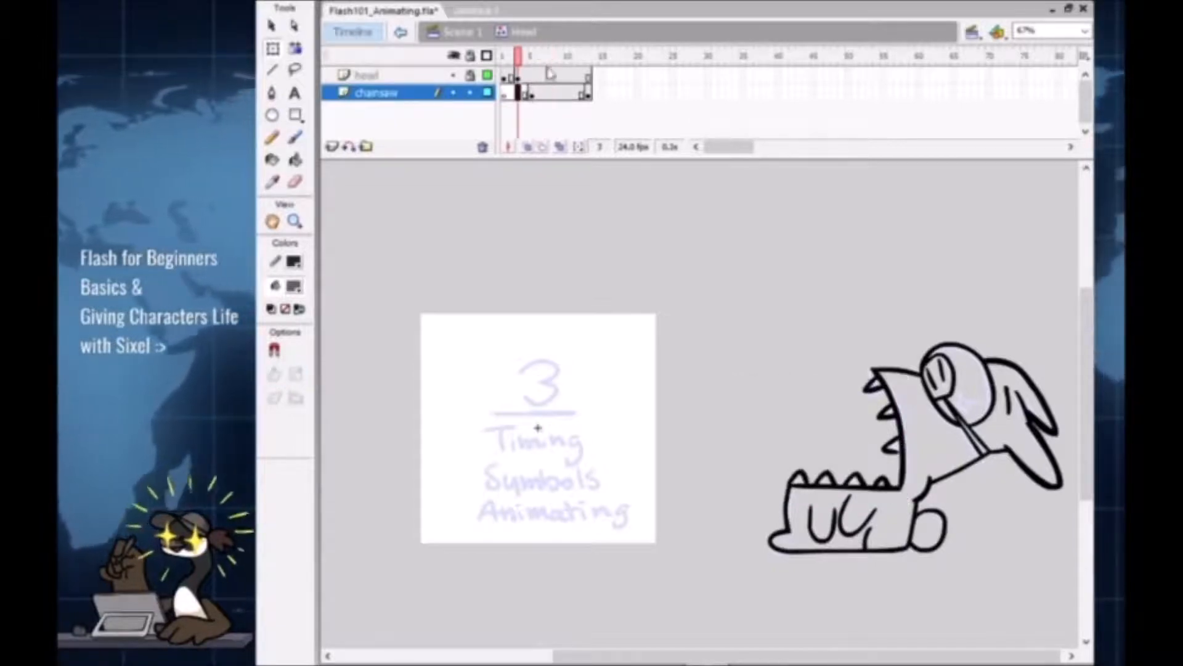
click(545, 93)
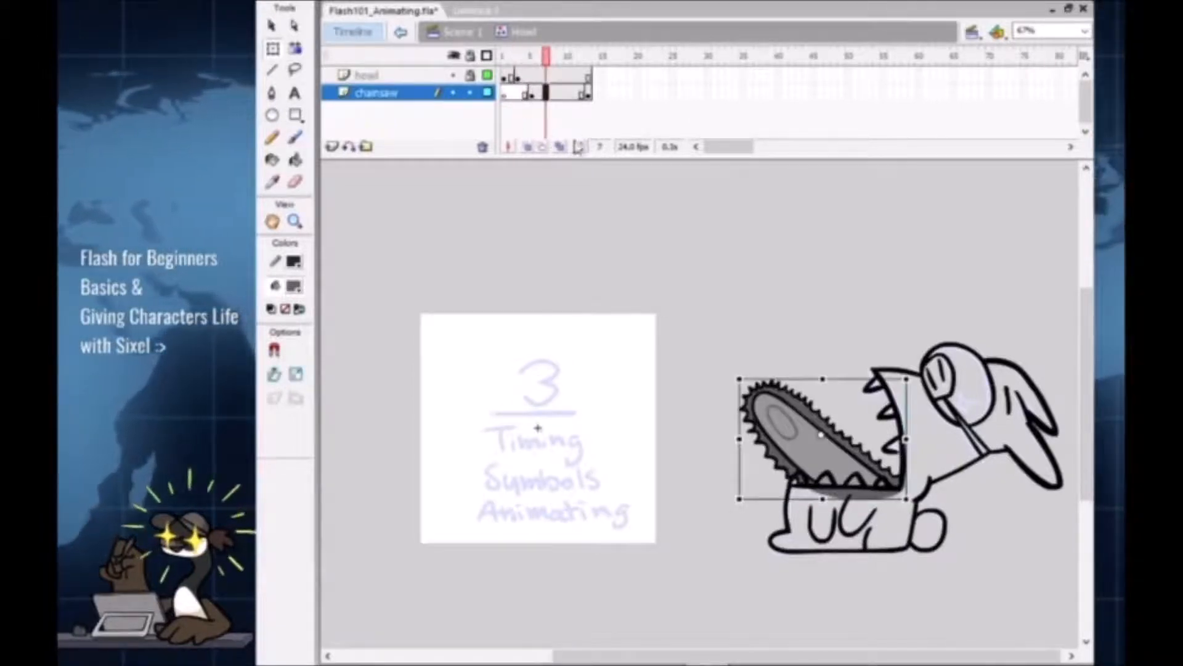
Step: At frame 5 of the chainsaw layer, move the chainsaw down and to the right over the character's body and play back the motion
click(531, 93)
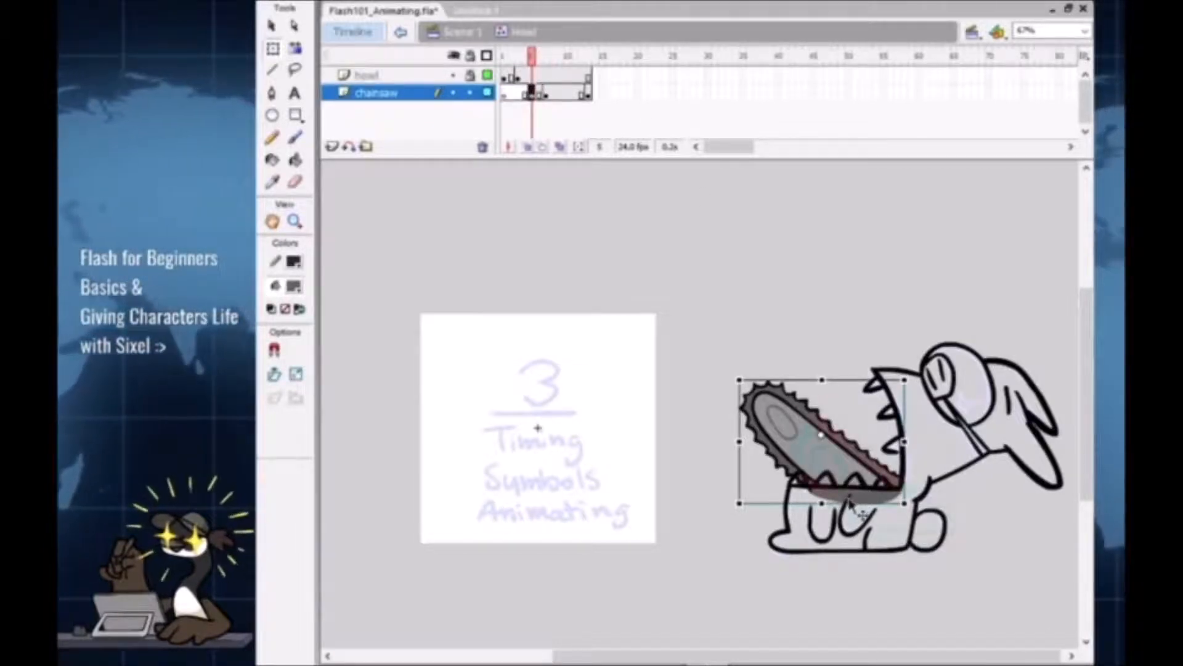
drag(851, 505, 894, 548)
drag(531, 60, 498, 73)
key(Return)
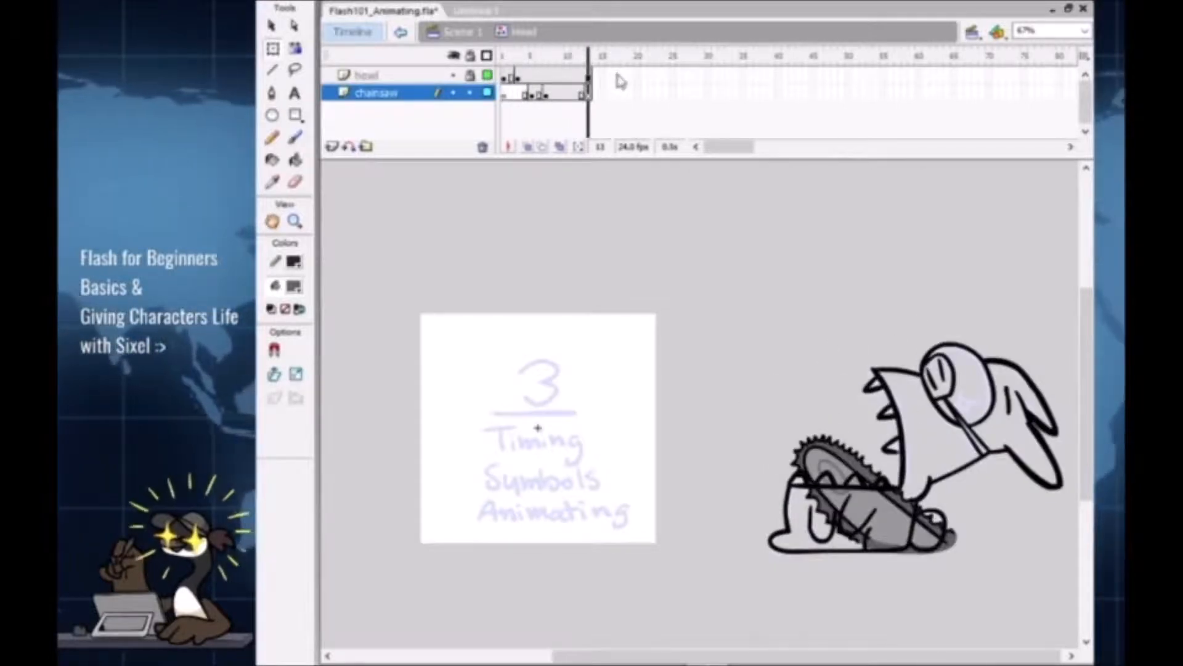
Step: At frame 13, shift the chainsaw slightly farther down and to the right over the character's body
click(837, 467)
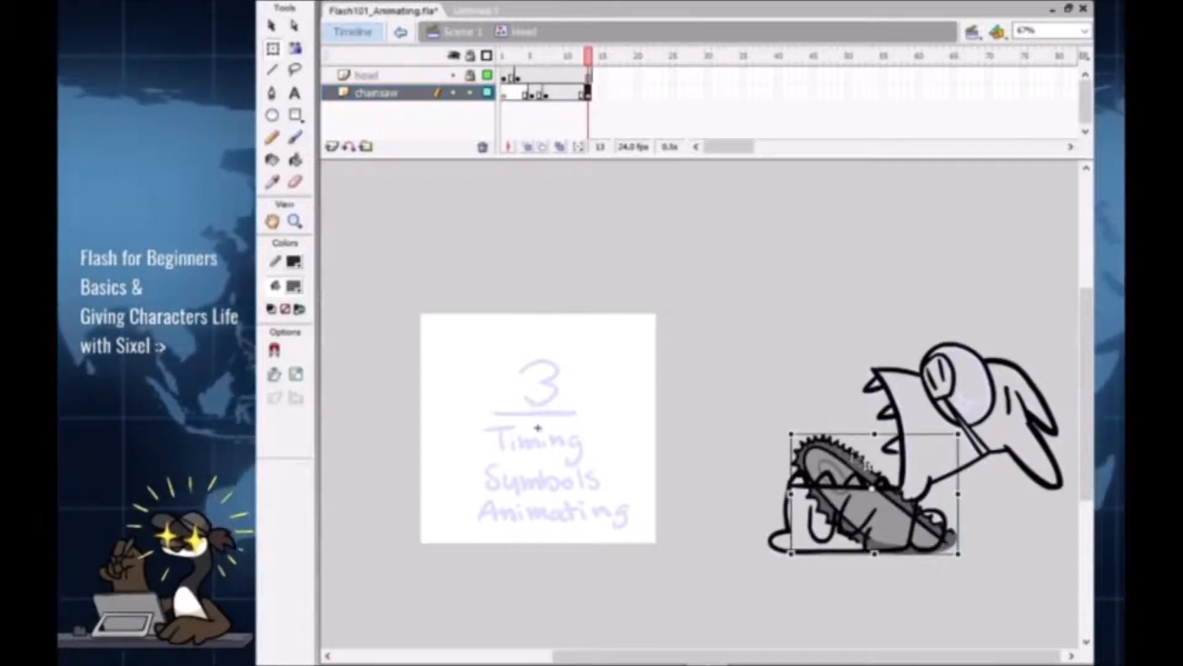
drag(837, 467, 843, 481)
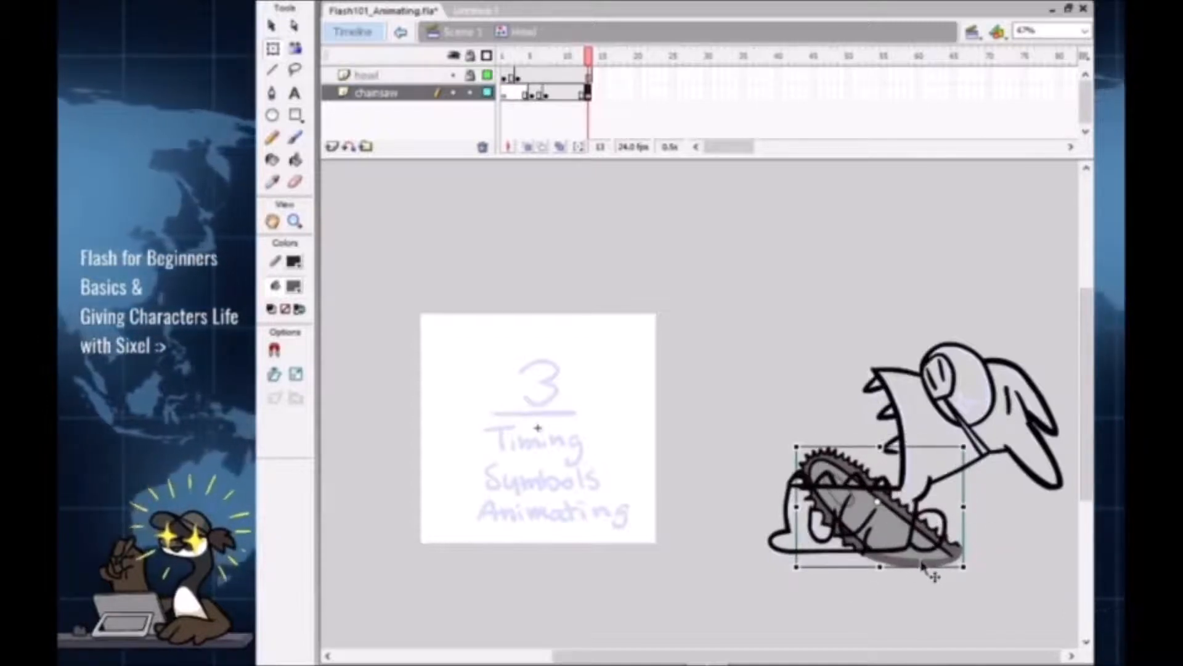
drag(925, 559, 929, 560)
click(1004, 592)
click(601, 56)
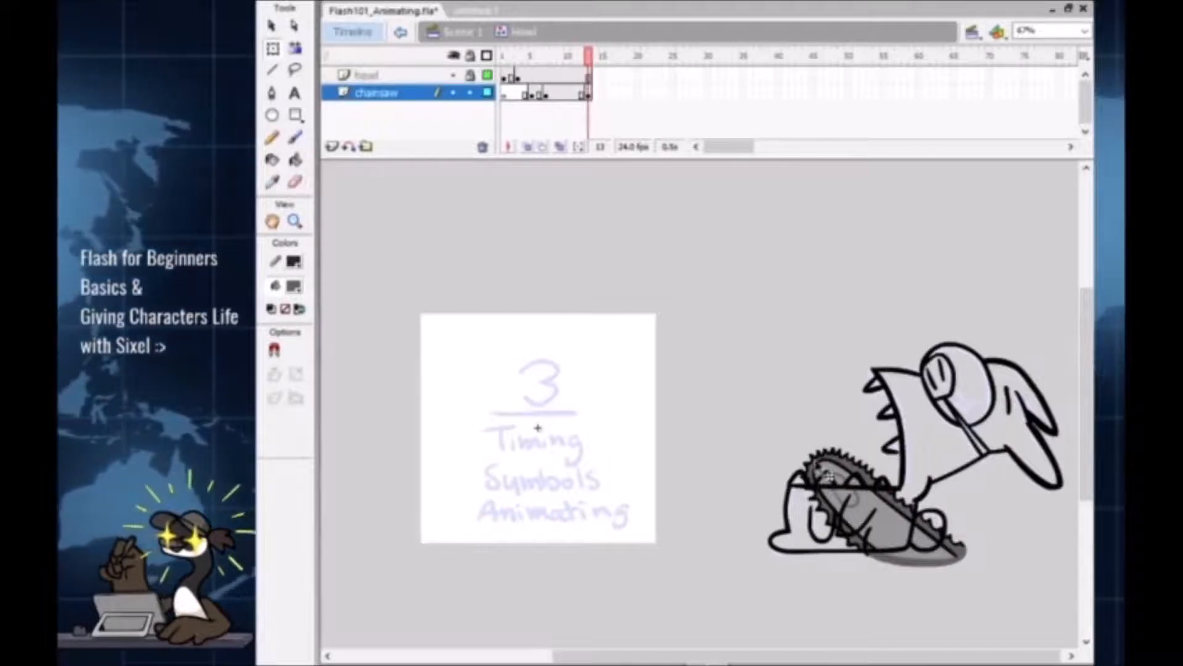
Step: Fine-tune the chainsaw at frame 5 so it sits slightly lower and farther right over the body, and compare it with frame 7
mouse_move(550, 60)
mouse_down()
mouse_move(517, 60)
mouse_move(542, 60)
mouse_move(532, 60)
mouse_up()
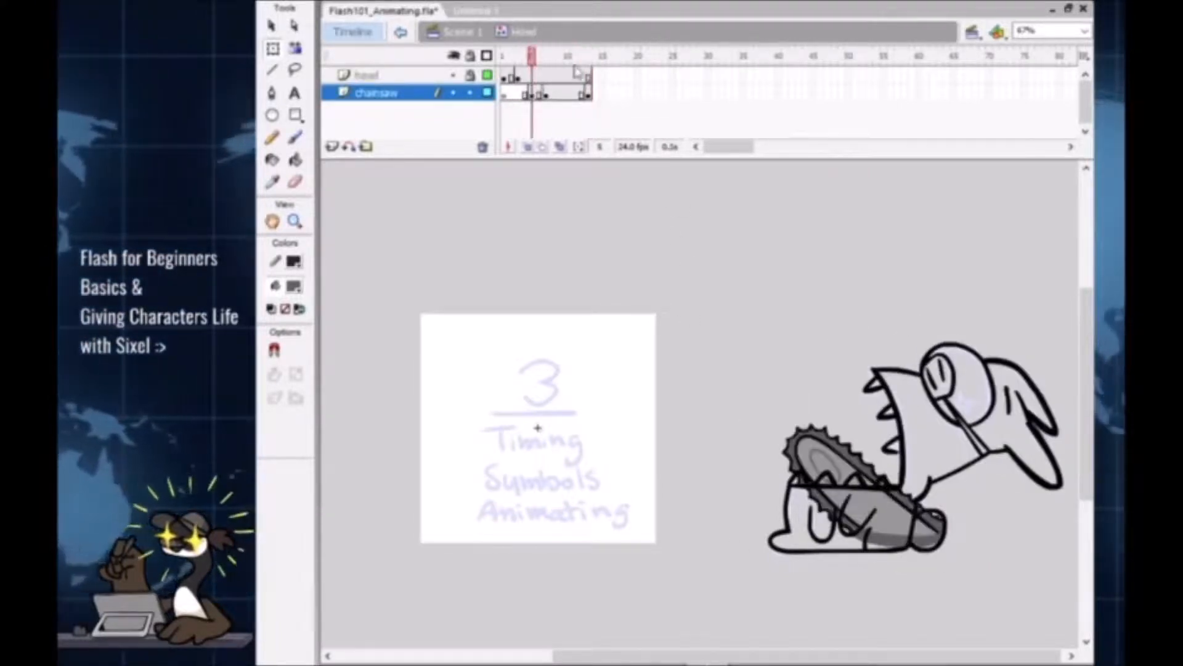
click(838, 467)
drag(836, 471, 851, 489)
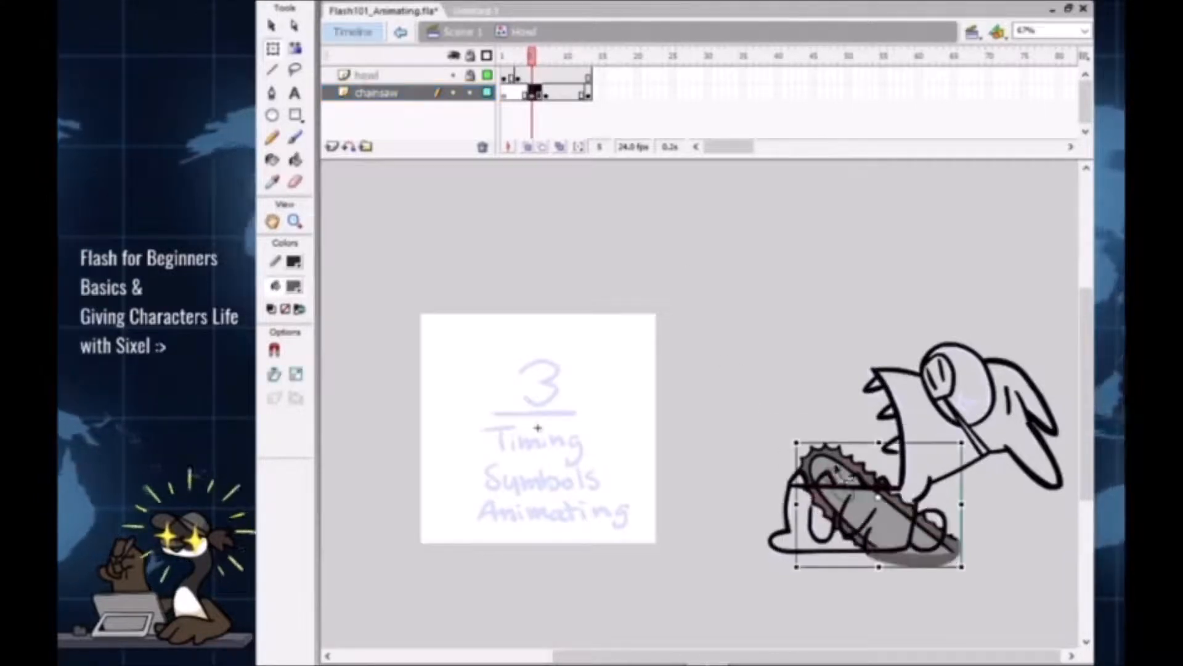
key(shift+Left)
key(shift+Left)
mouse_move(531, 59)
mouse_down()
mouse_move(512, 57)
mouse_move(549, 57)
mouse_move(533, 59)
mouse_up()
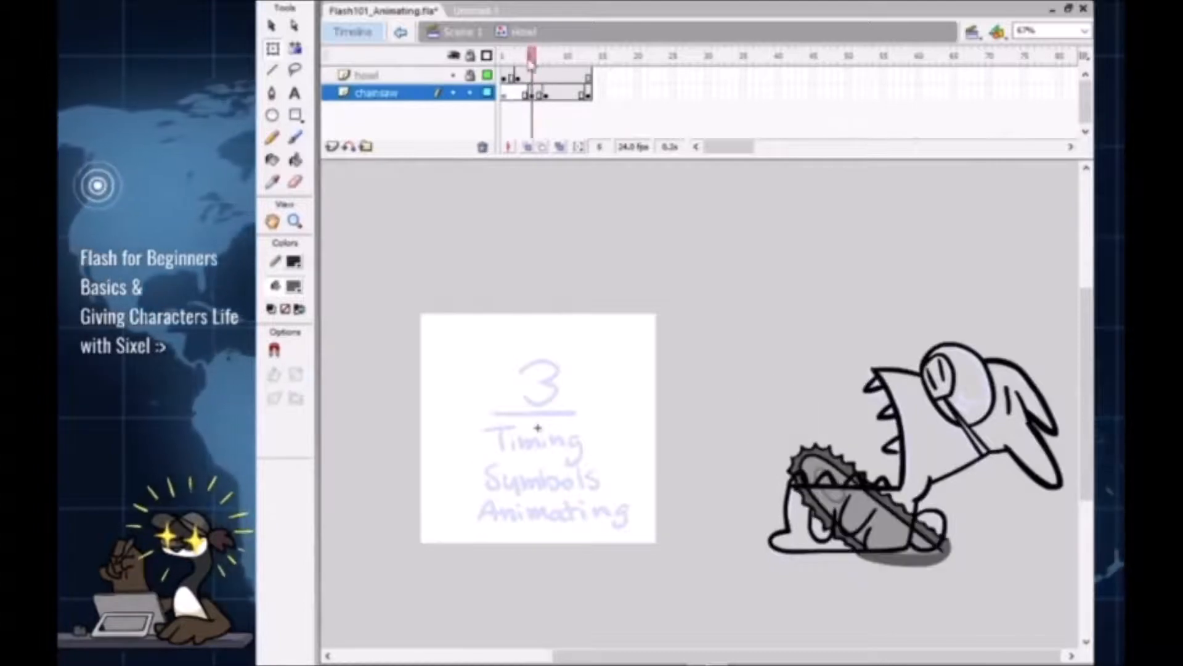
click(534, 93)
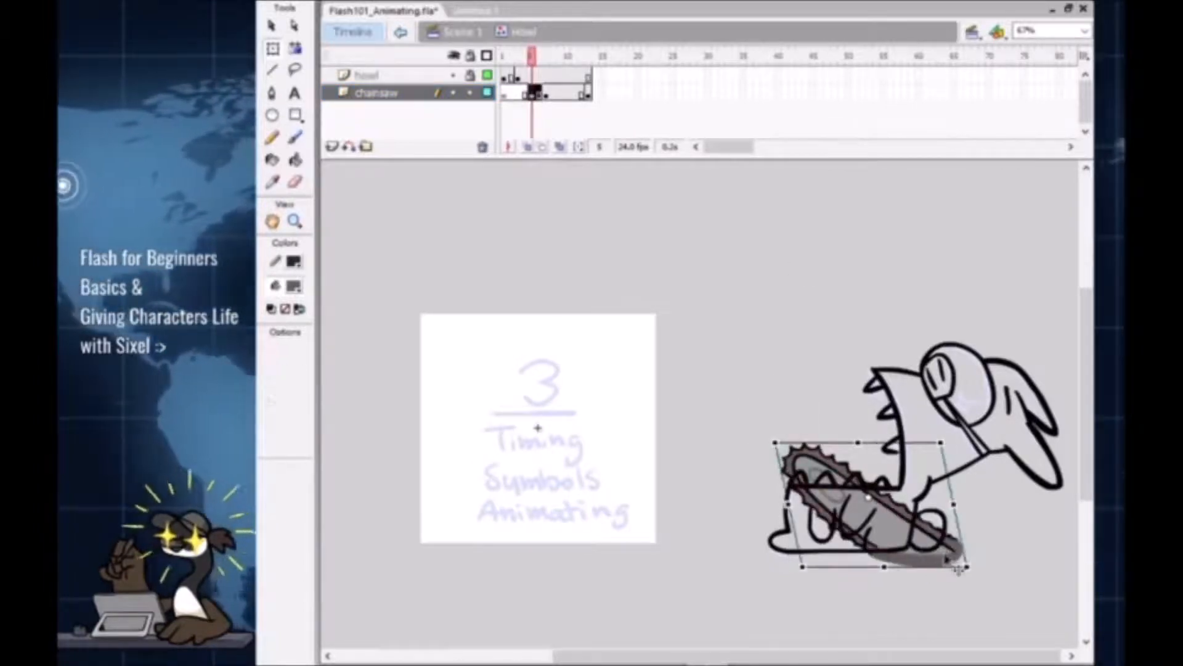
drag(928, 566, 940, 560)
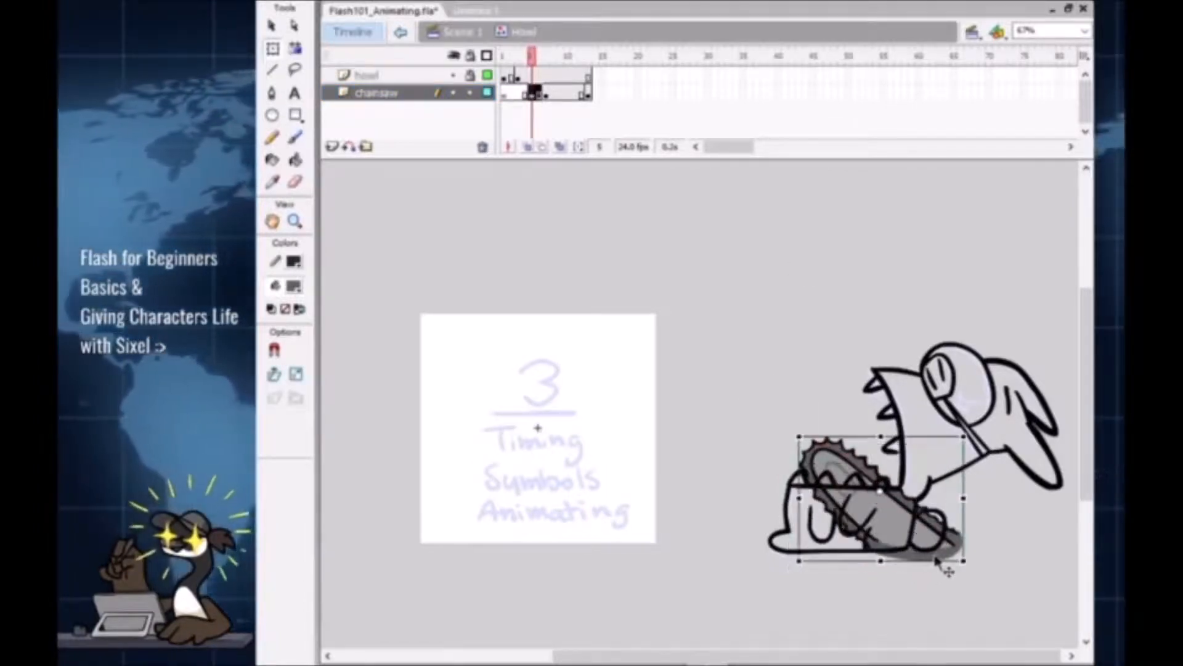
drag(534, 56, 551, 55)
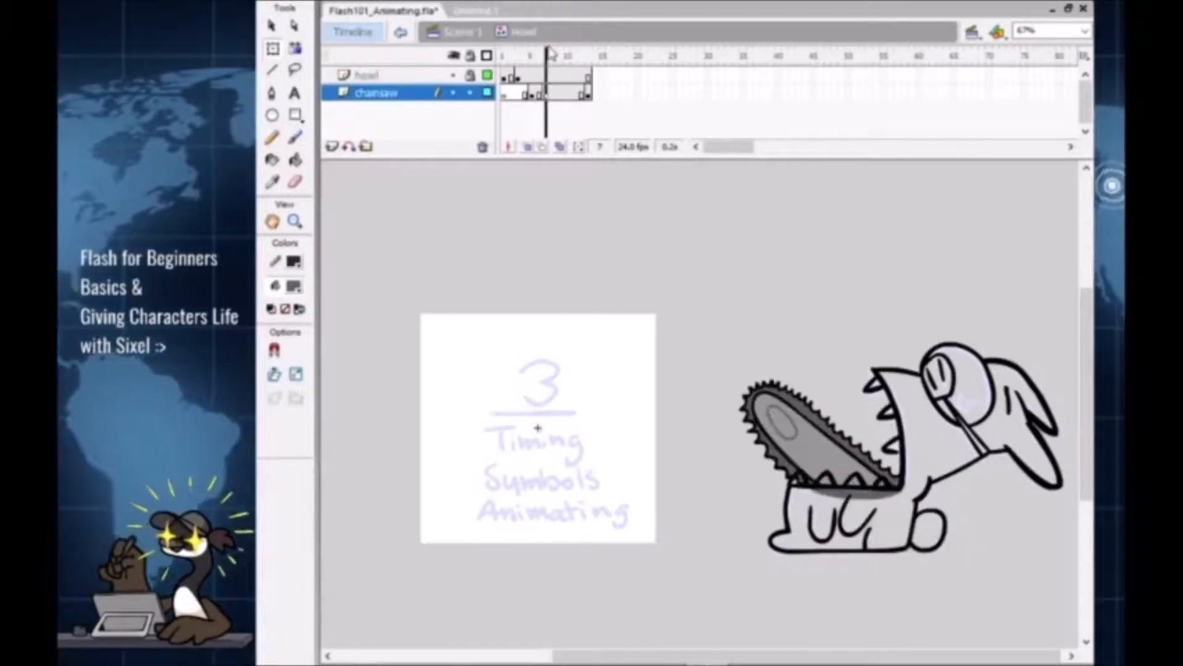
Step: Copy frame 5's chainsaw in place onto frame 13 and, with onion skinning on, move it up and left partway toward its raised position
click(532, 94)
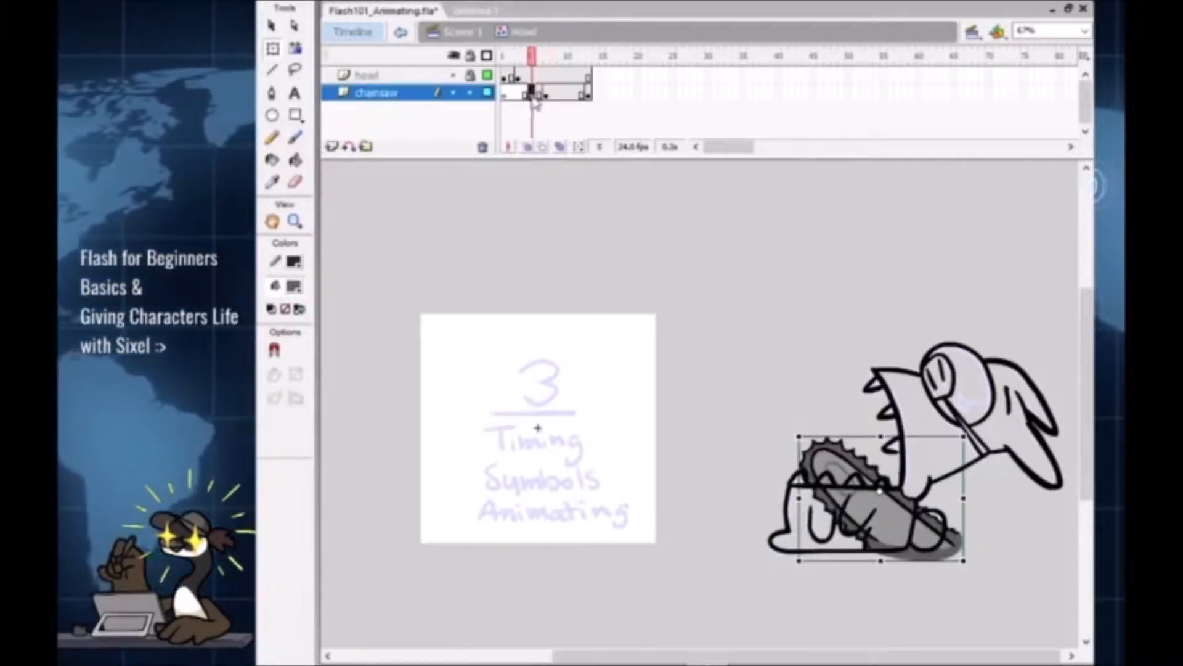
click(588, 93)
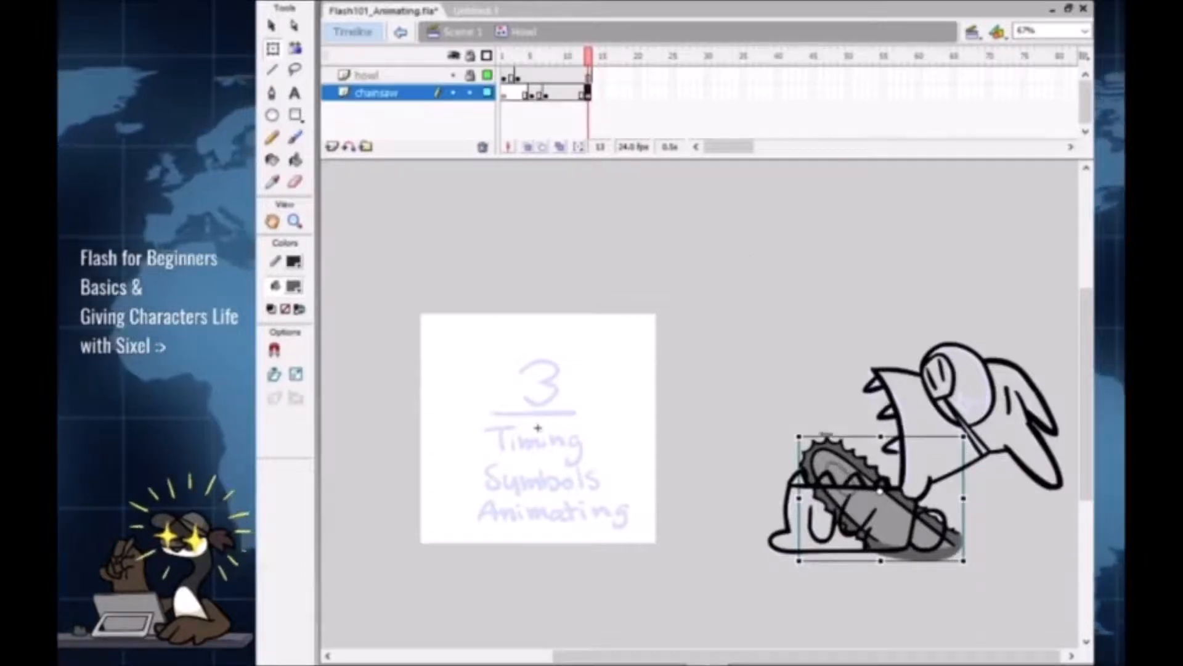
click(529, 148)
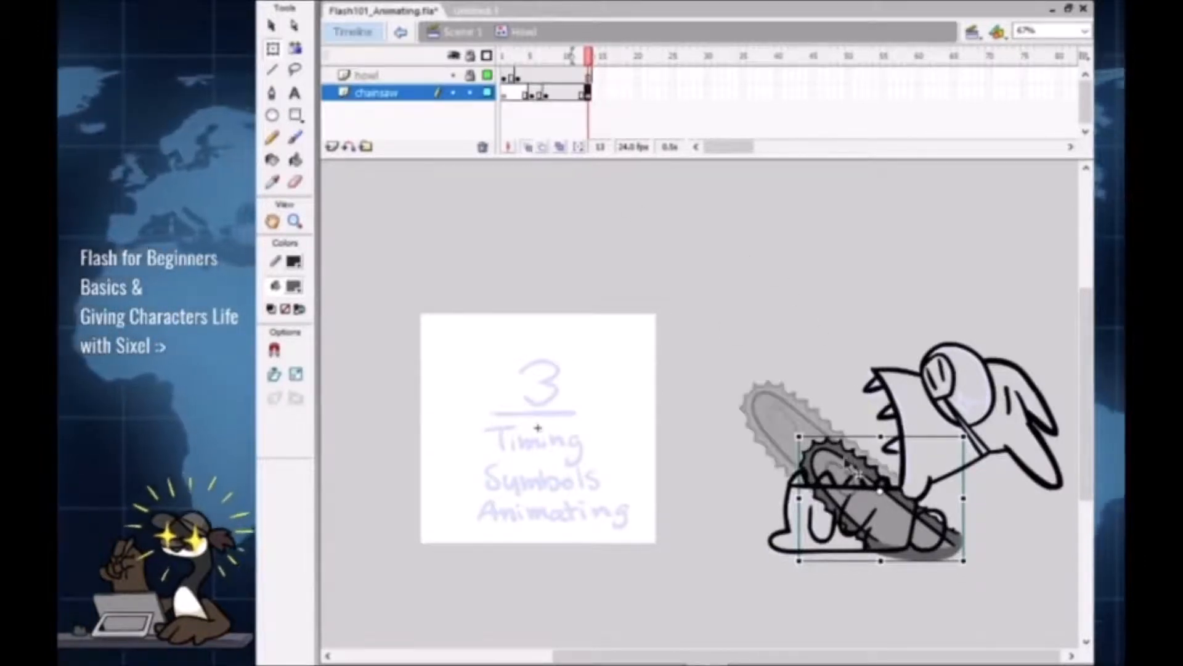
drag(820, 439, 790, 408)
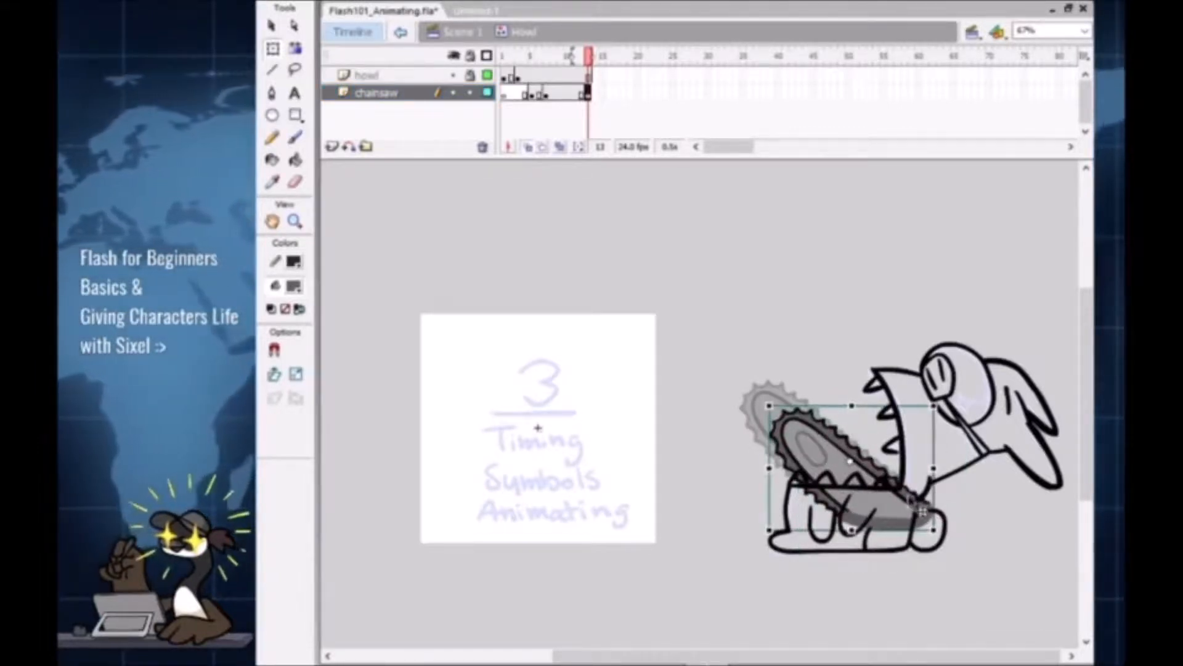
Step: Extend both layers to frame 15 and insert a blank keyframe there on the chainsaw layer
drag(590, 55, 590, 56)
key(F5)
key(F5)
click(603, 94)
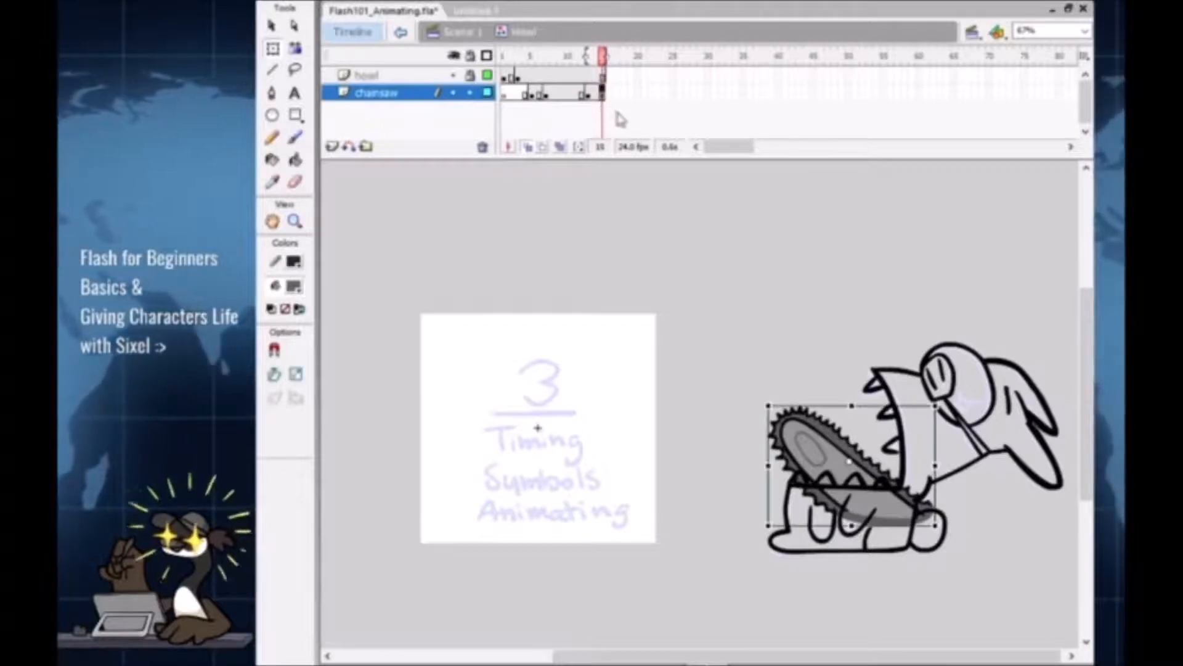
key(F7)
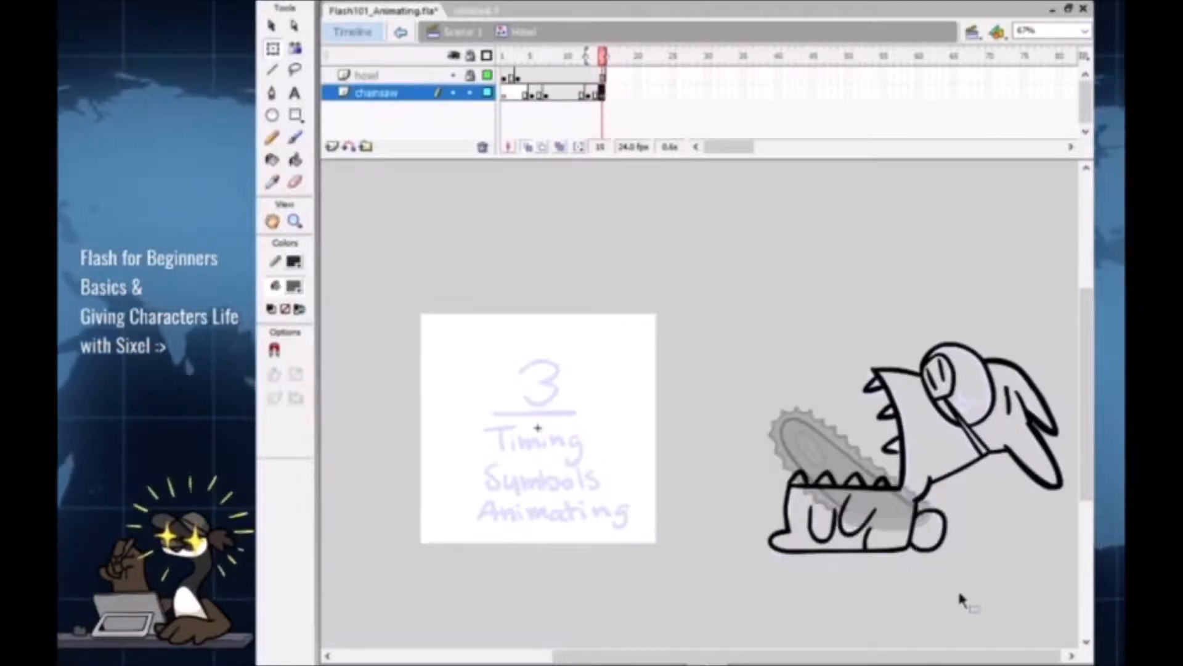
Step: Extend both layers to frame 17 and add a keyframe there on the howl layer
click(602, 75)
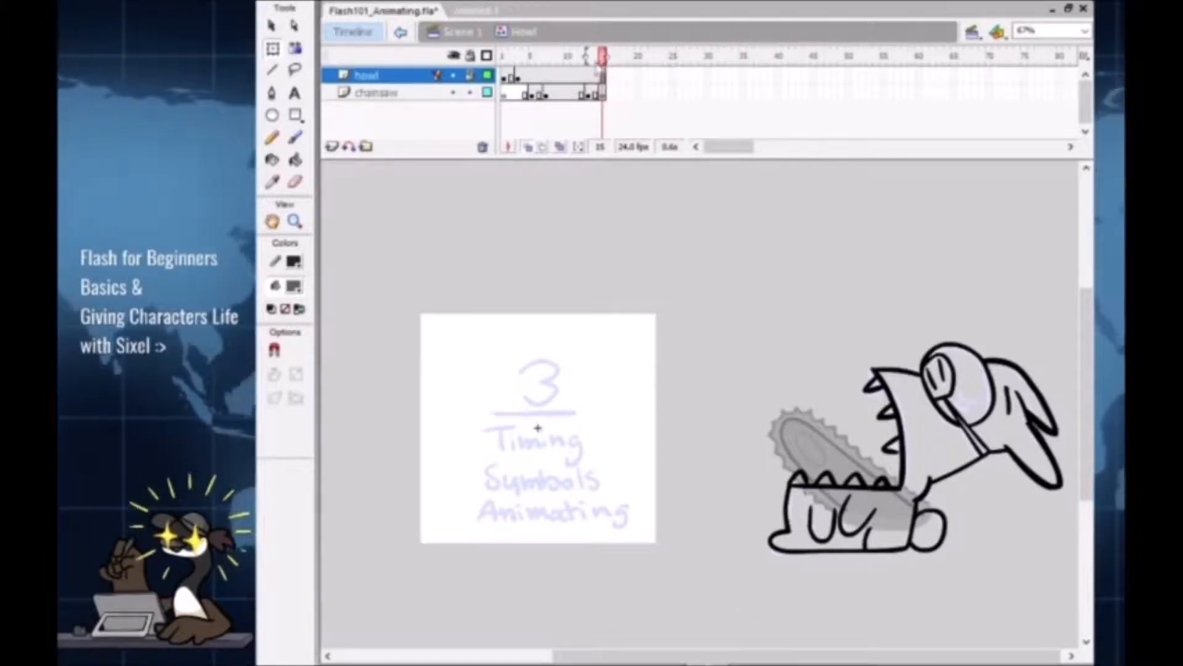
key(F5)
key(F5)
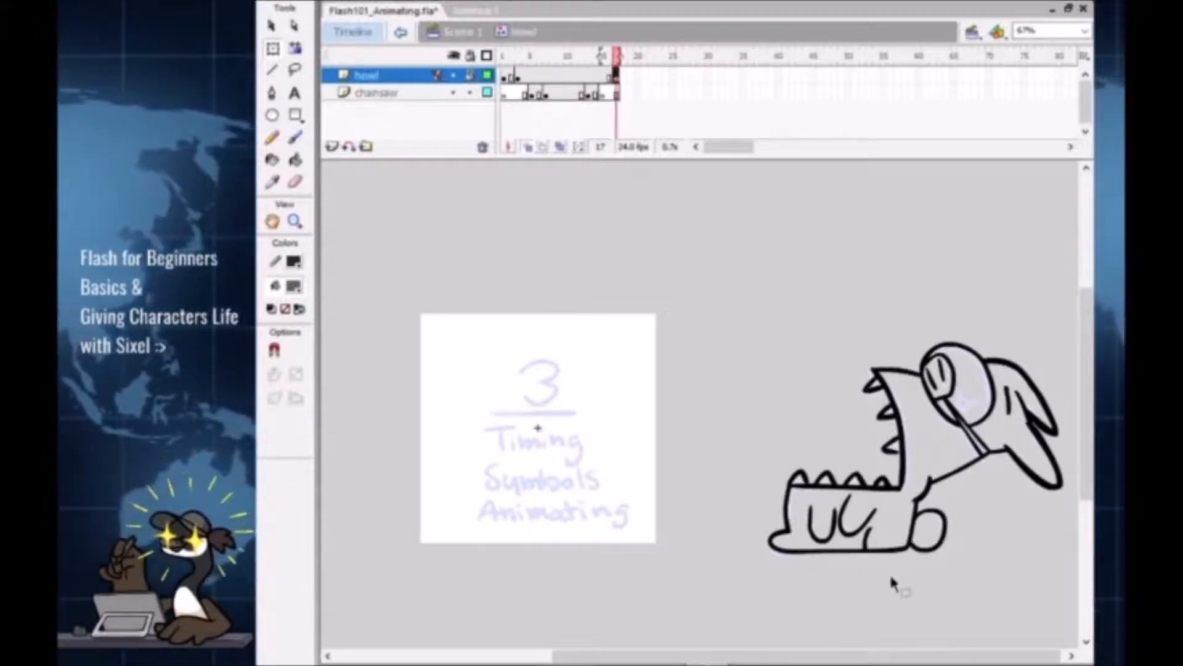
Step: Review the Howl animation in Scene 1 up to frame 11 and reopen the Howl symbol
click(467, 37)
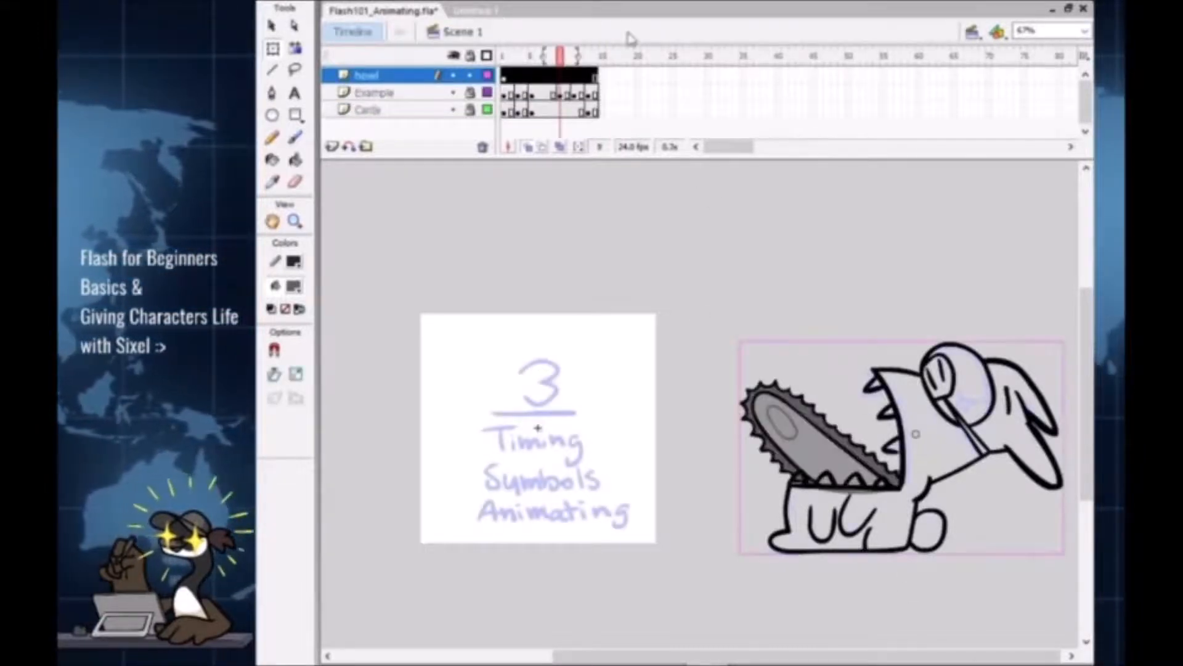
click(573, 54)
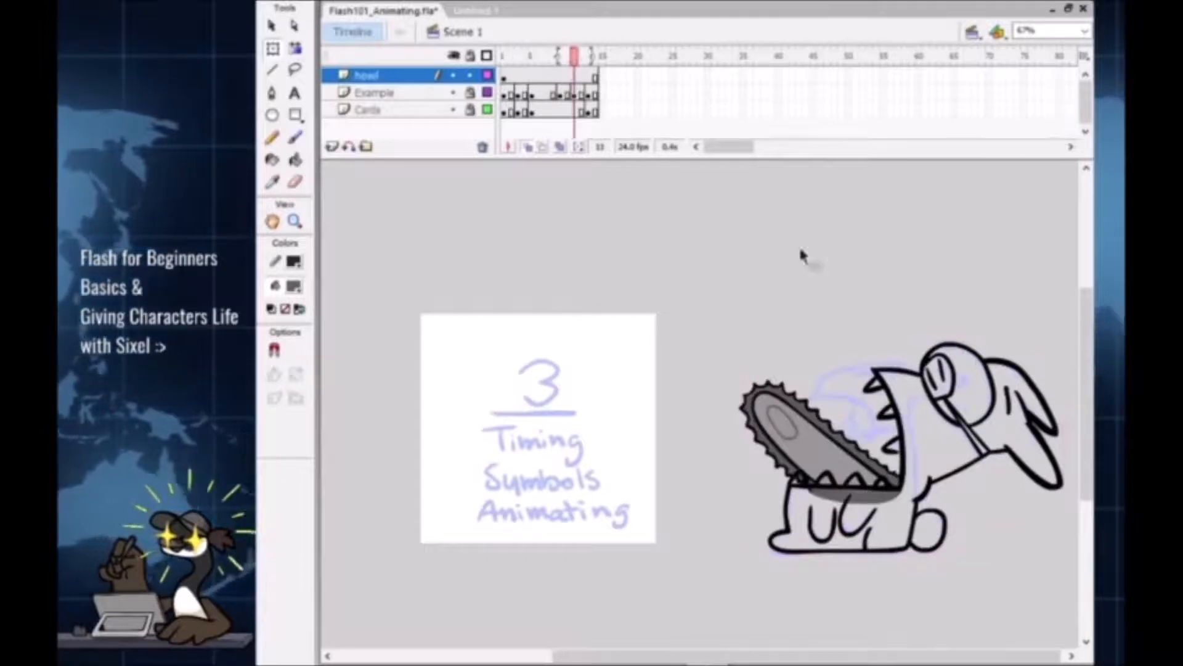
double_click(911, 499)
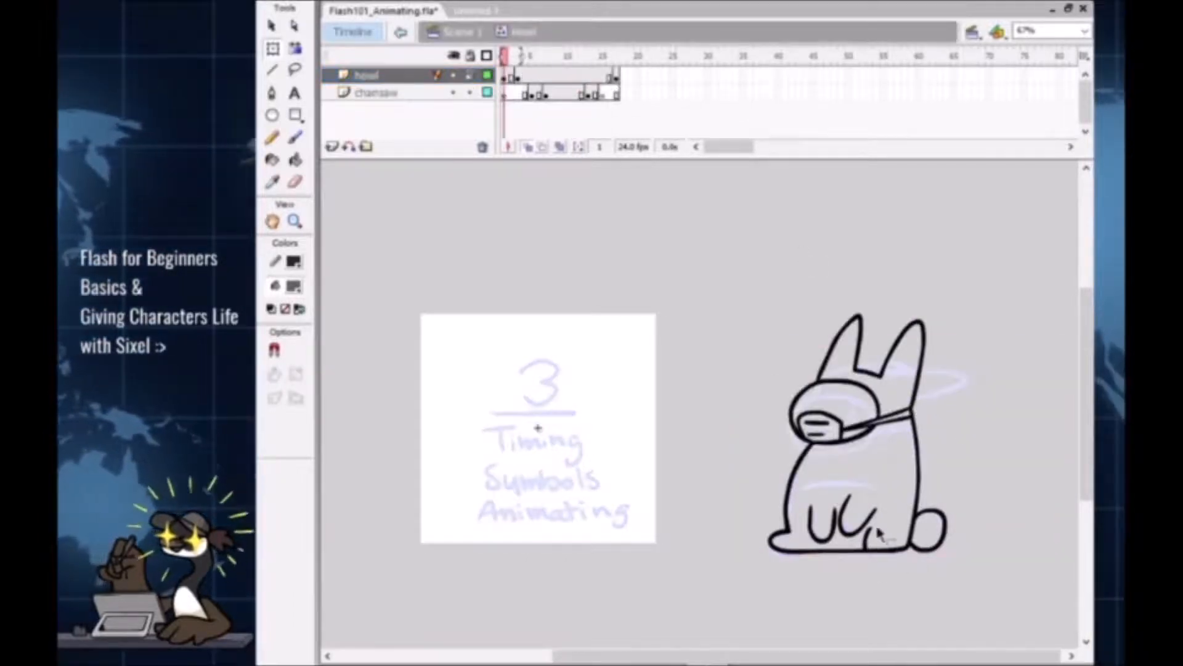
Step: Unlock the howl layer and replace its frame 17 drawing with the closed-mouth character from frame 1, pasted in place
click(645, 57)
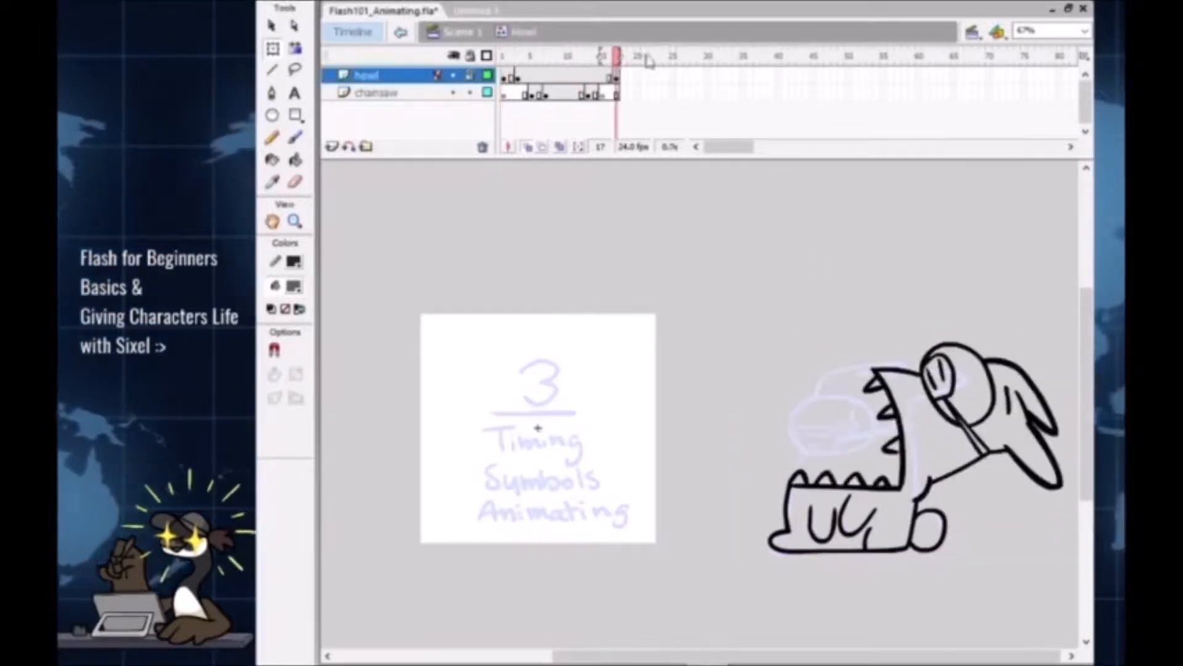
click(508, 74)
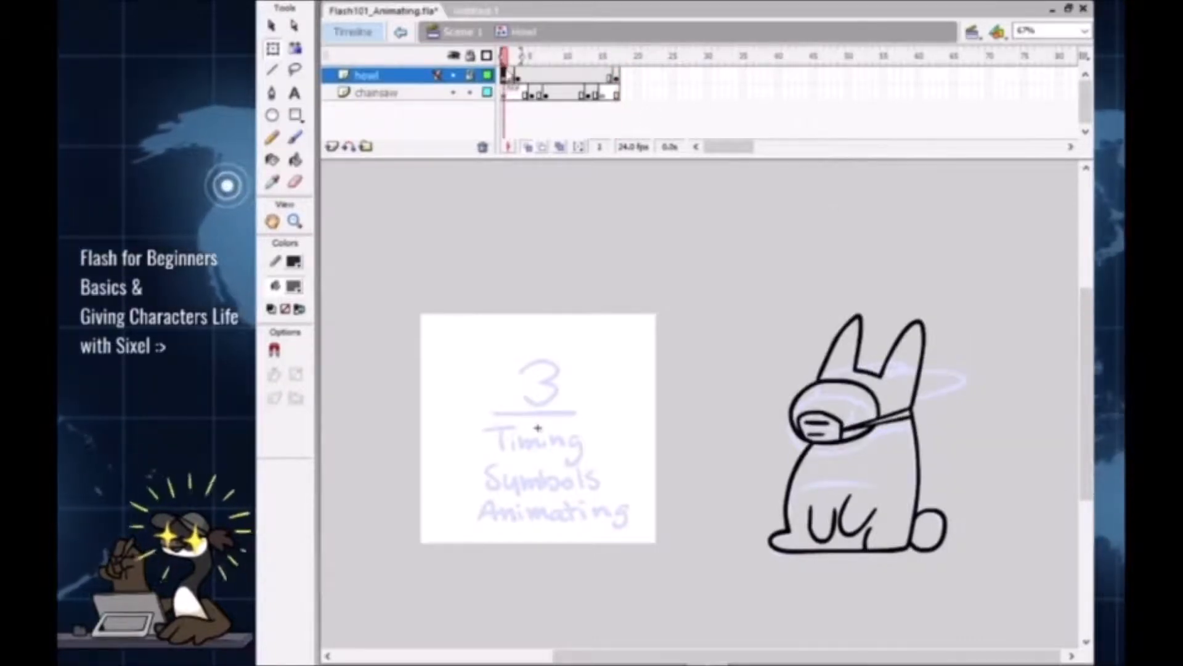
click(471, 76)
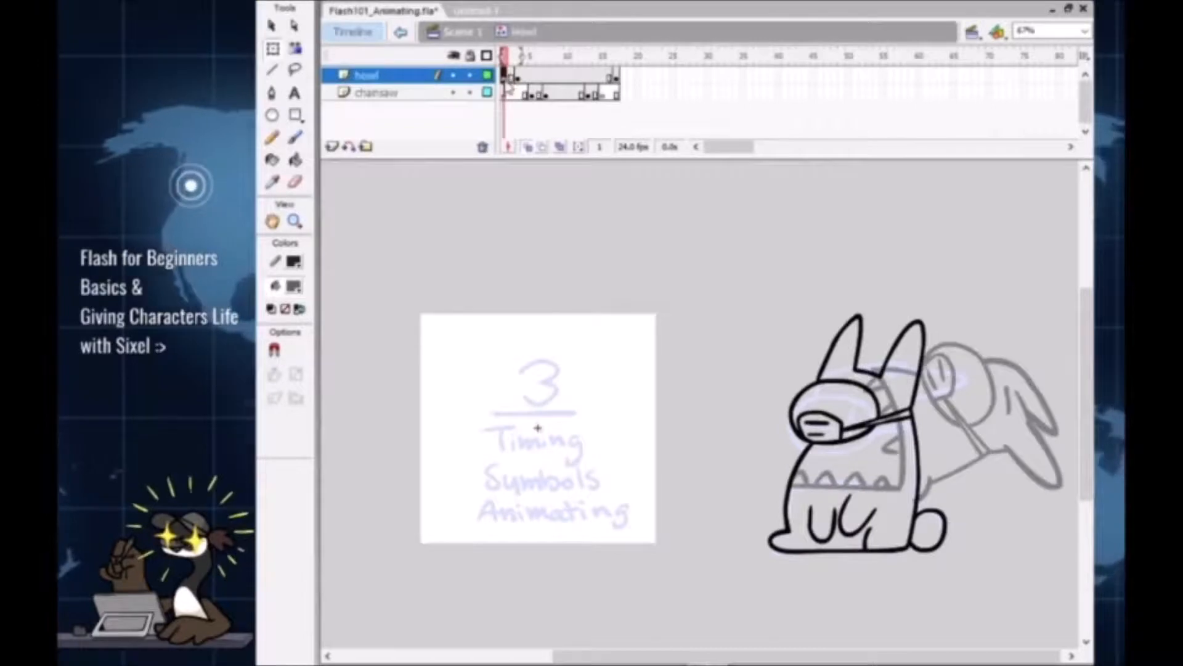
click(616, 75)
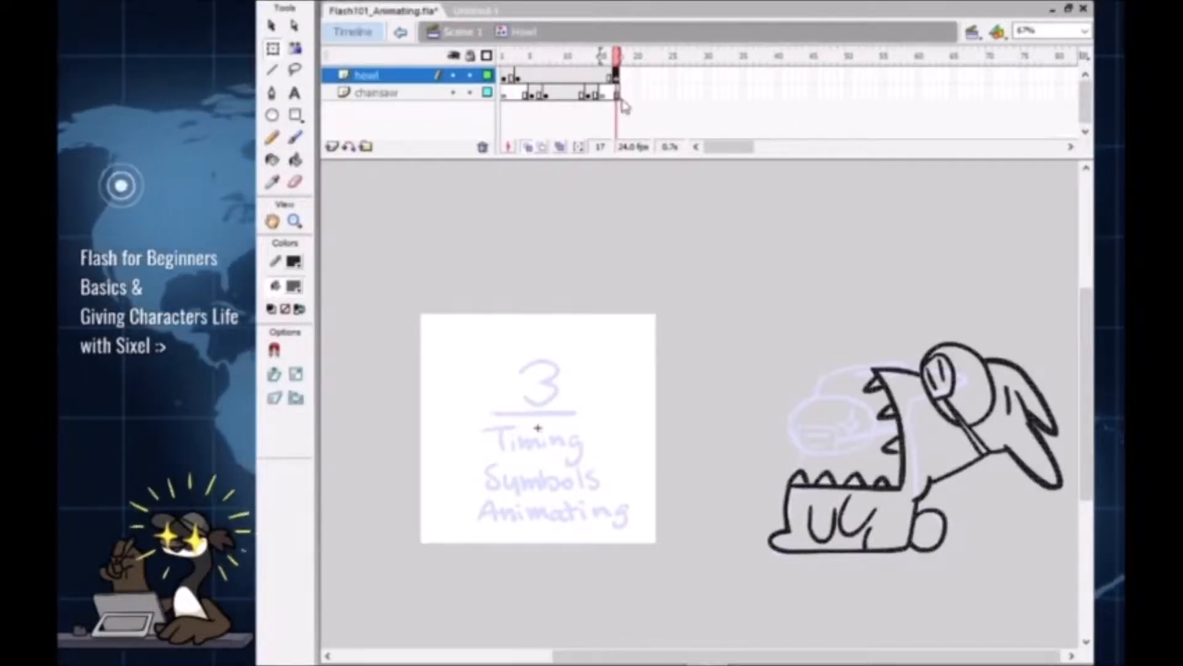
key(ctrl+alt+v)
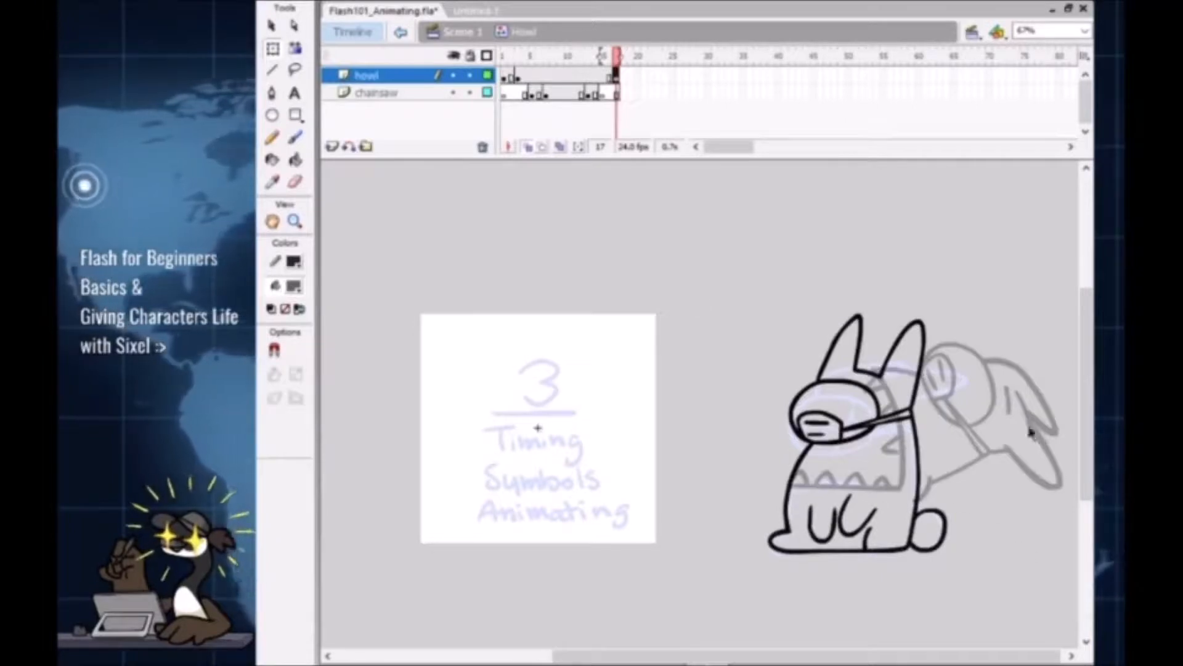
Step: With the Brush tool, draw a black curved line across the character's body just above the legs at frame 17
key(ctrl+equal)
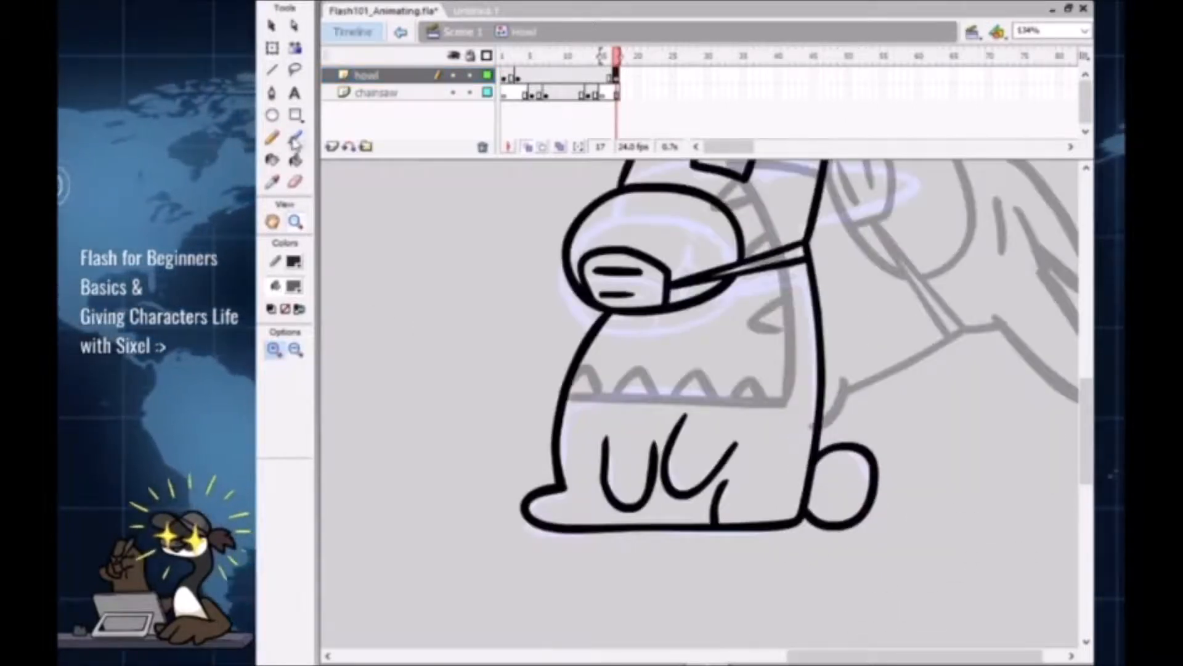
key(b)
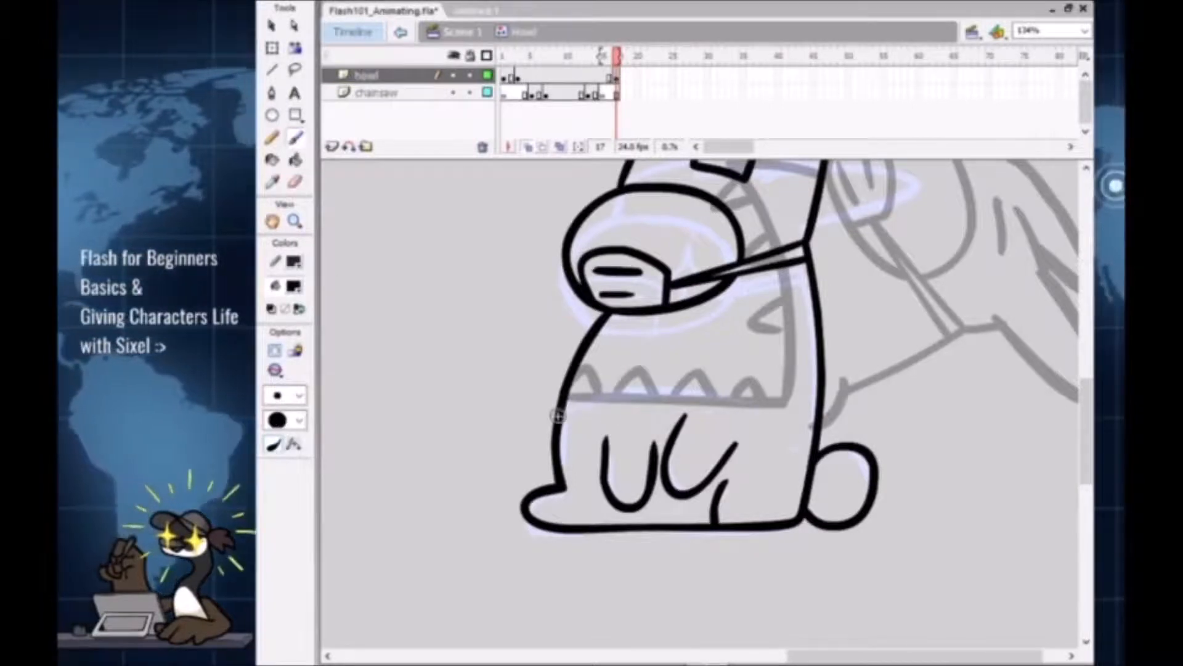
drag(564, 409, 679, 389)
key(ctrl+z)
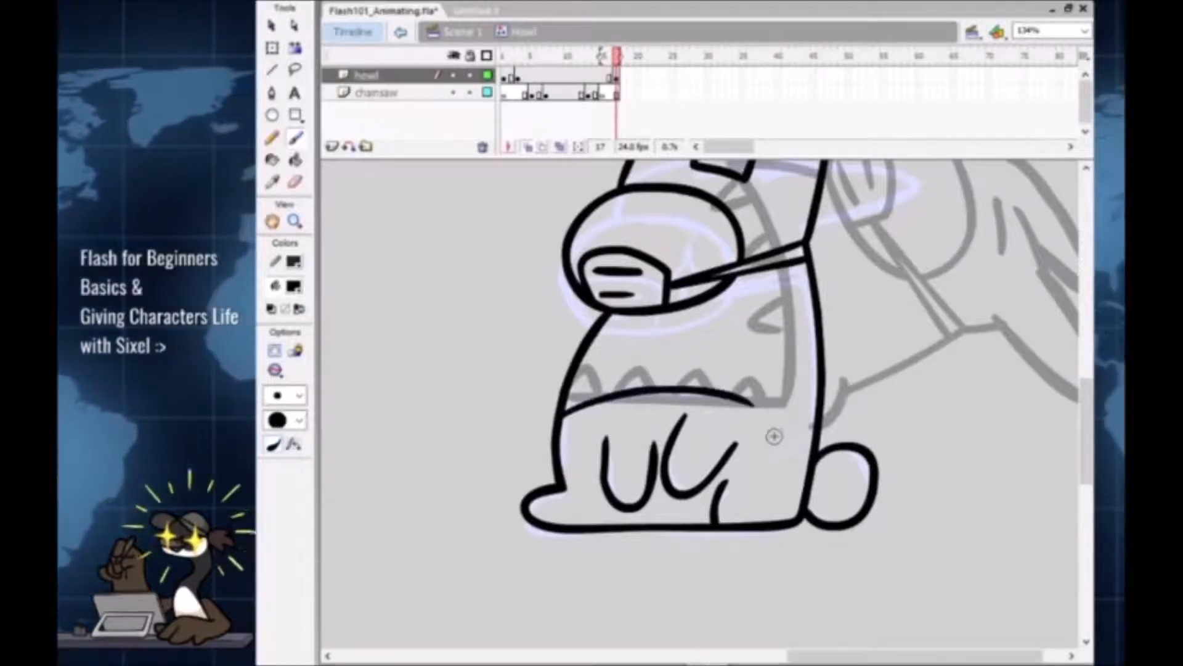
key(z)
alt+click(728, 408)
click(887, 410)
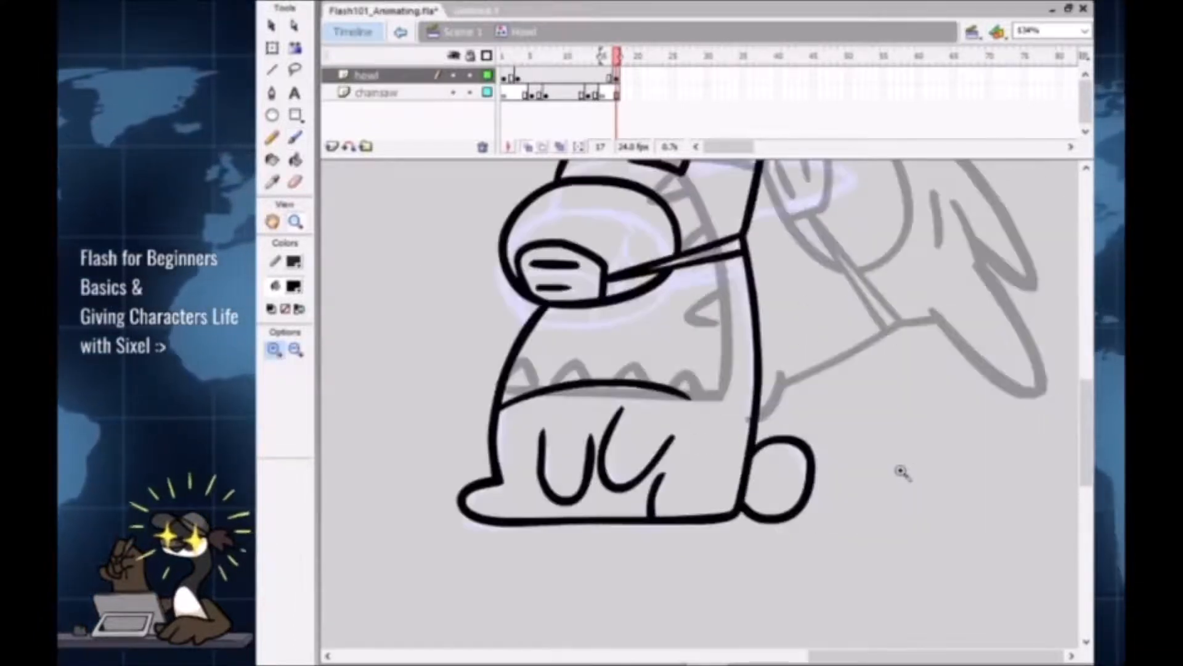
drag(904, 470, 875, 513)
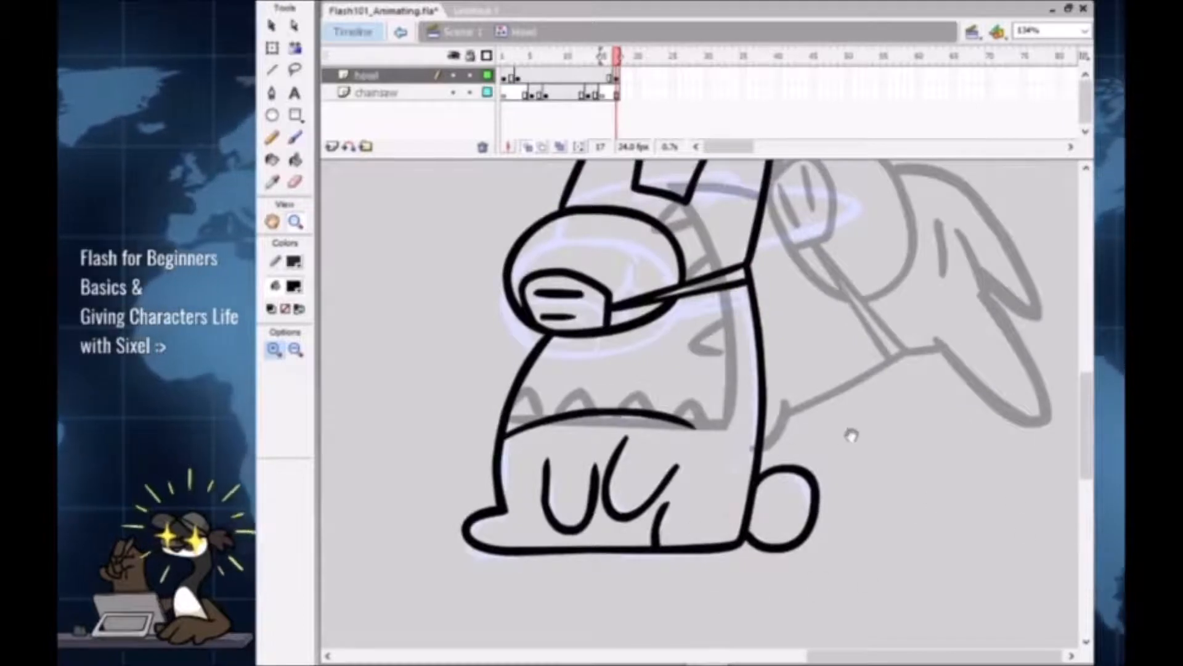
drag(850, 430, 891, 487)
alt+click(690, 392)
drag(684, 381, 610, 399)
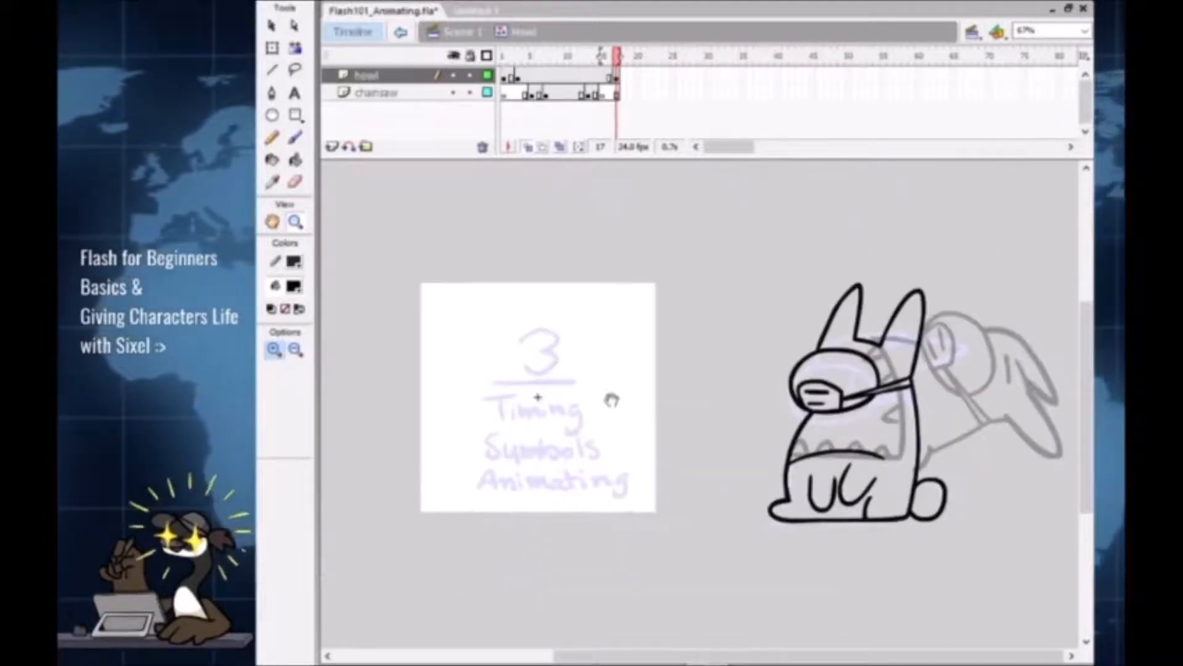
Step: Select the whole character drawing at frame 17 and squash it slightly downward with Free Transform, keeping its base in place
key(q)
drag(721, 242, 998, 555)
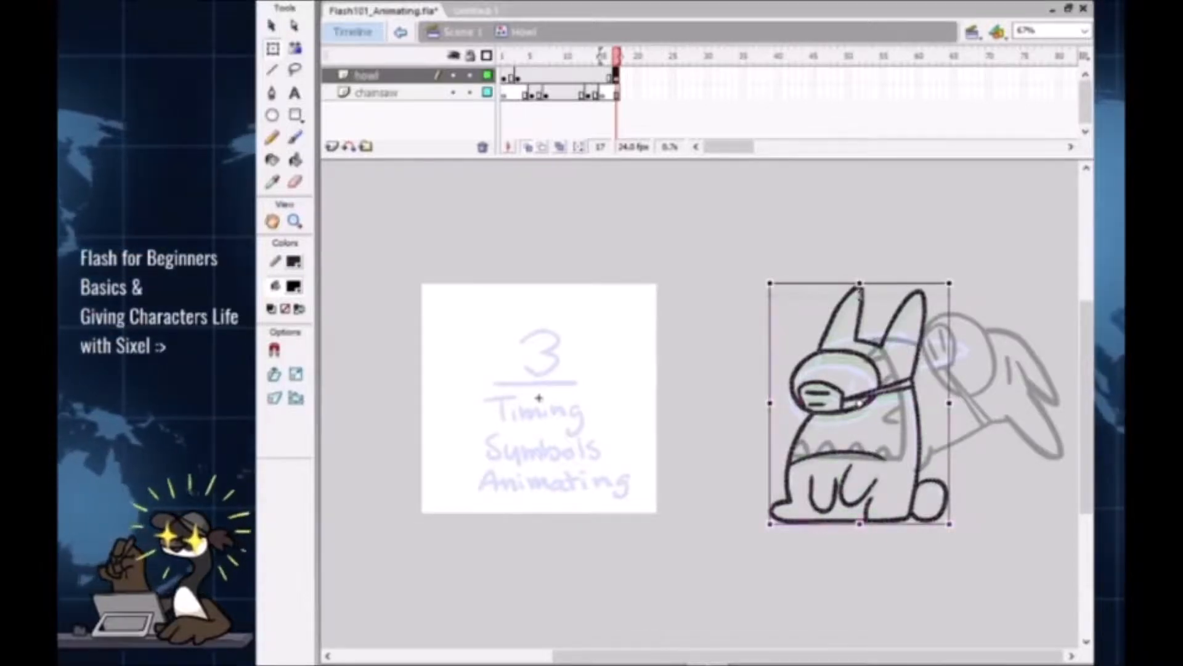
drag(860, 284, 860, 297)
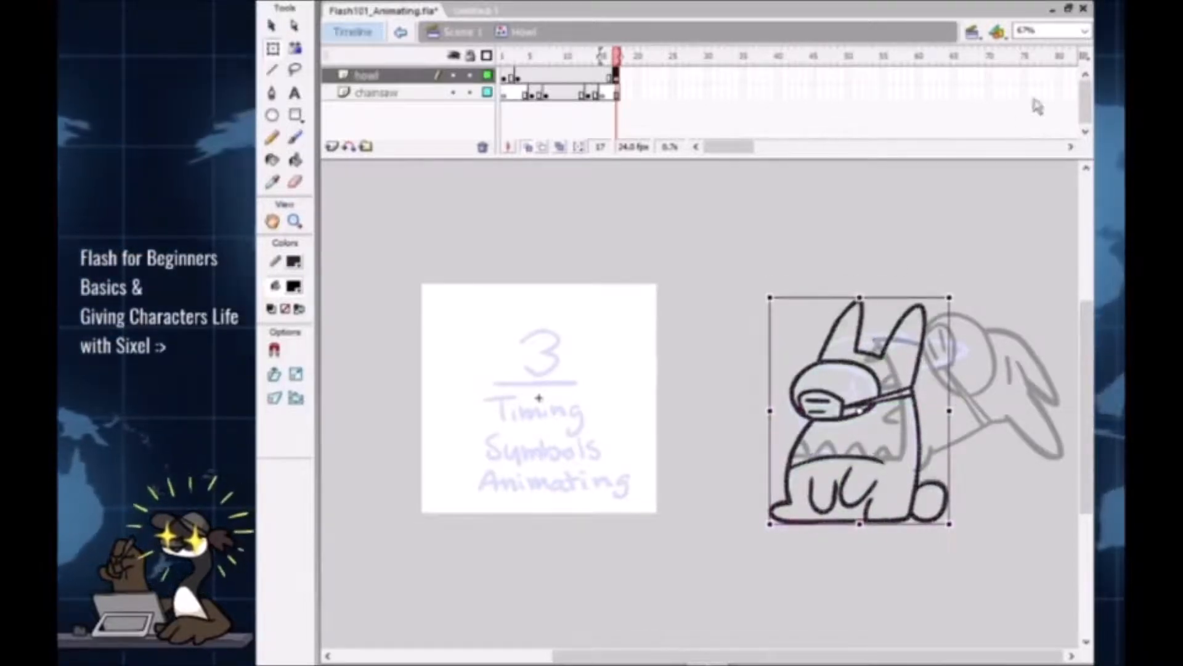
Step: Separate both upright ears from the head with the Eraser at frame 17 and delete them
key(z)
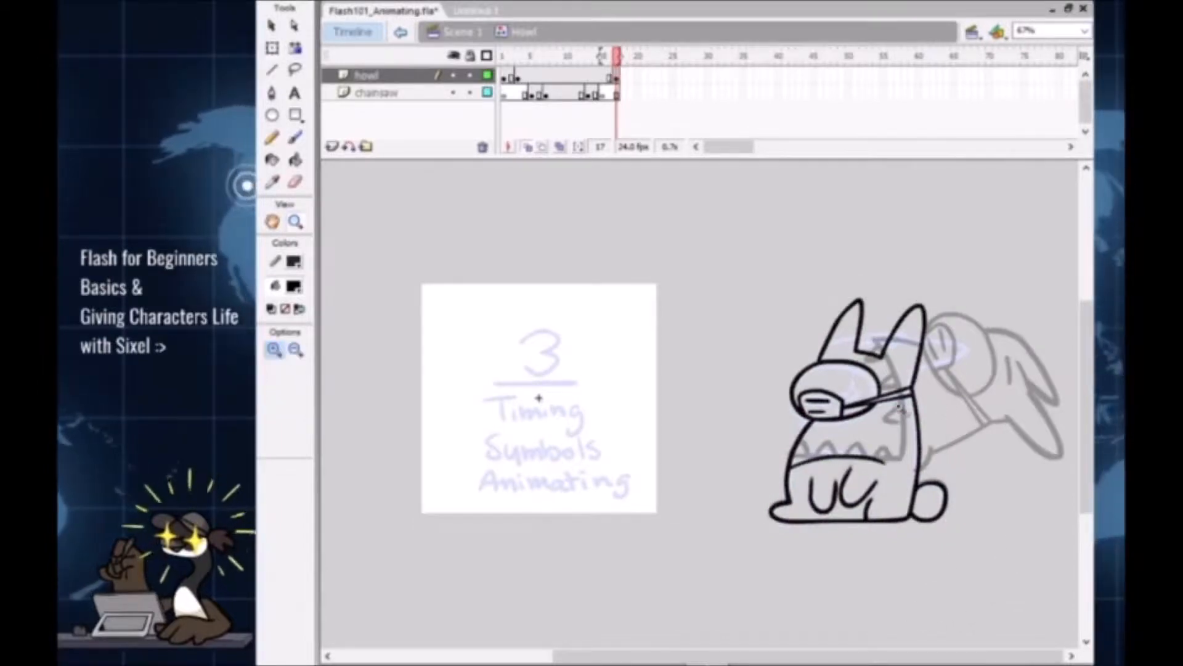
click(896, 406)
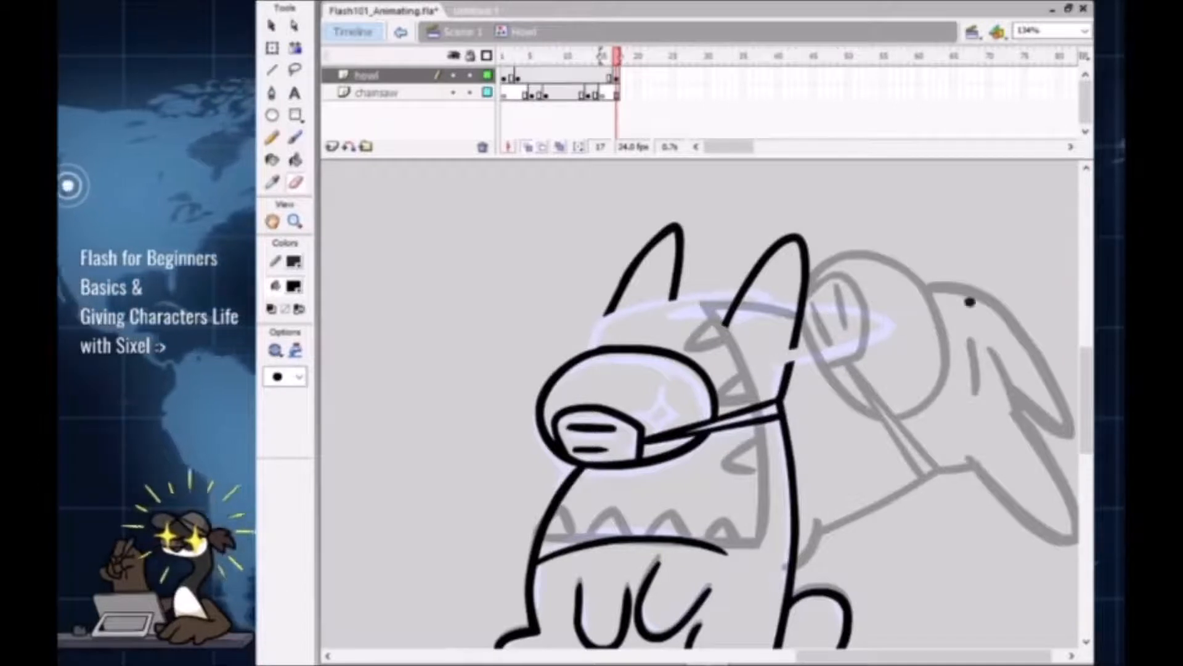
key(v)
click(652, 244)
key(Delete)
click(806, 265)
key(Delete)
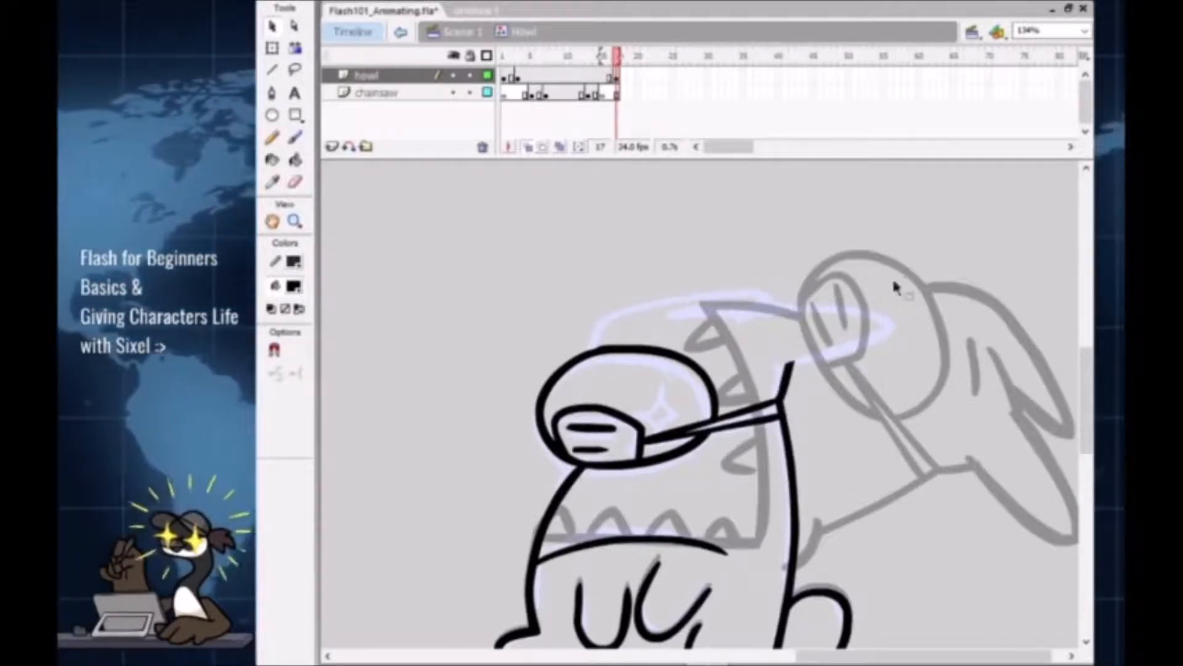
Step: Tidy the outline along the top of the character's muzzle with the Subselection tool
key(b)
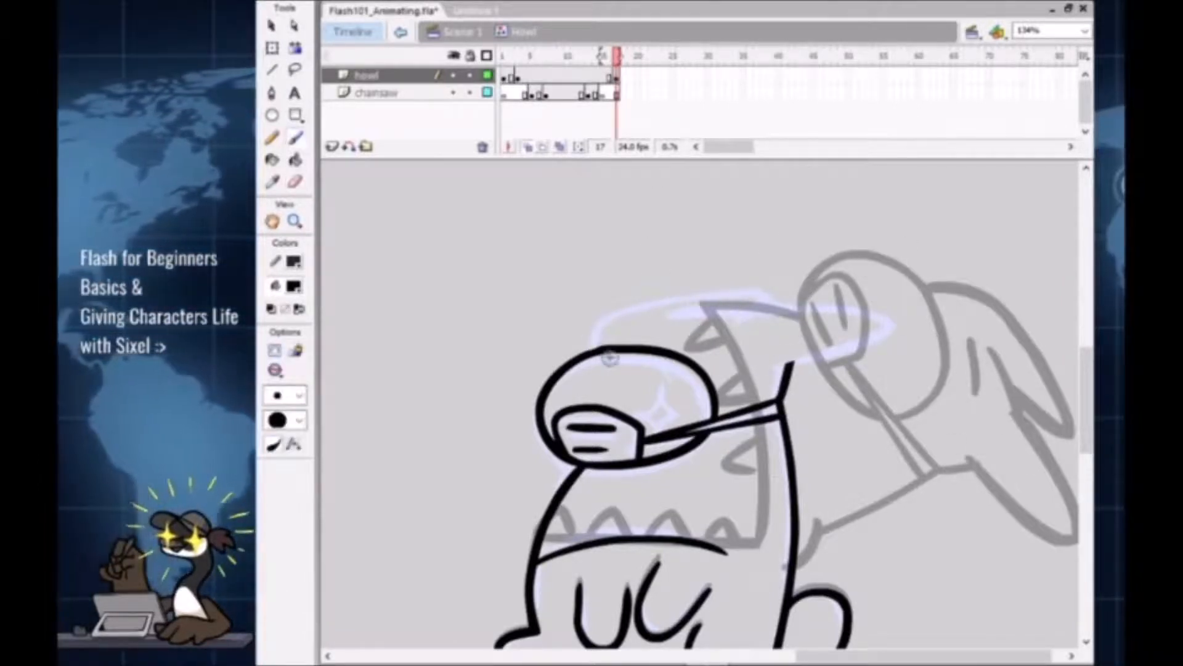
key(a)
click(604, 349)
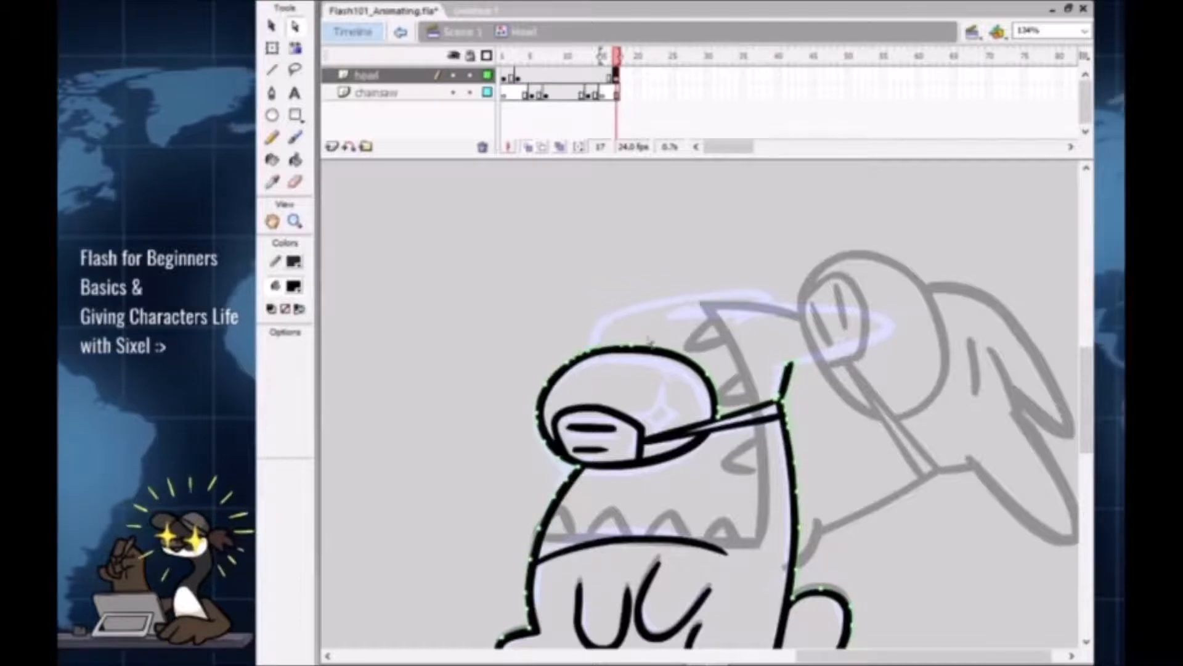
click(657, 529)
key(b)
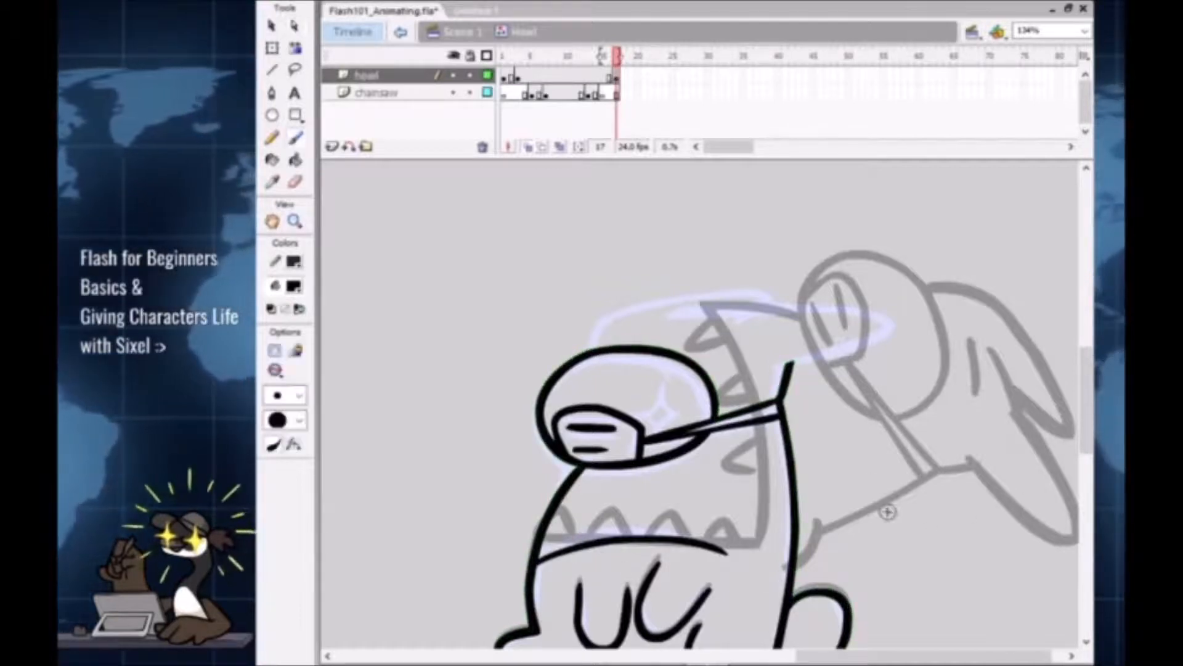
mouse_move(590, 349)
mouse_down()
mouse_move(599, 323)
mouse_move(785, 296)
mouse_up()
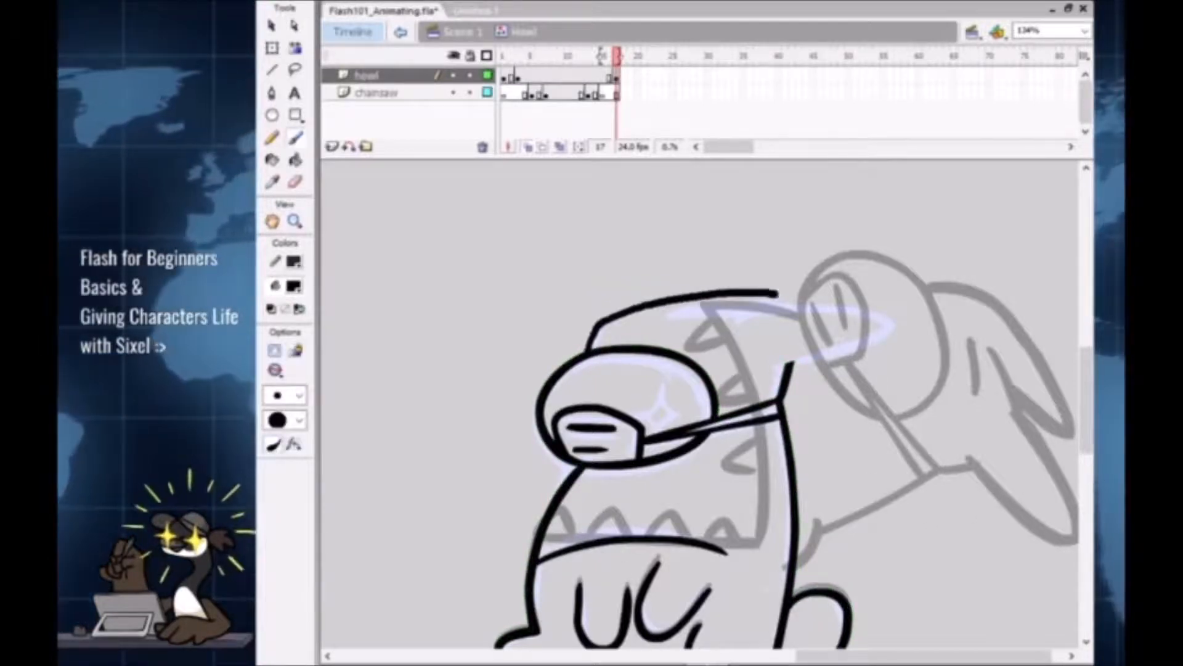
key(ctrl+z)
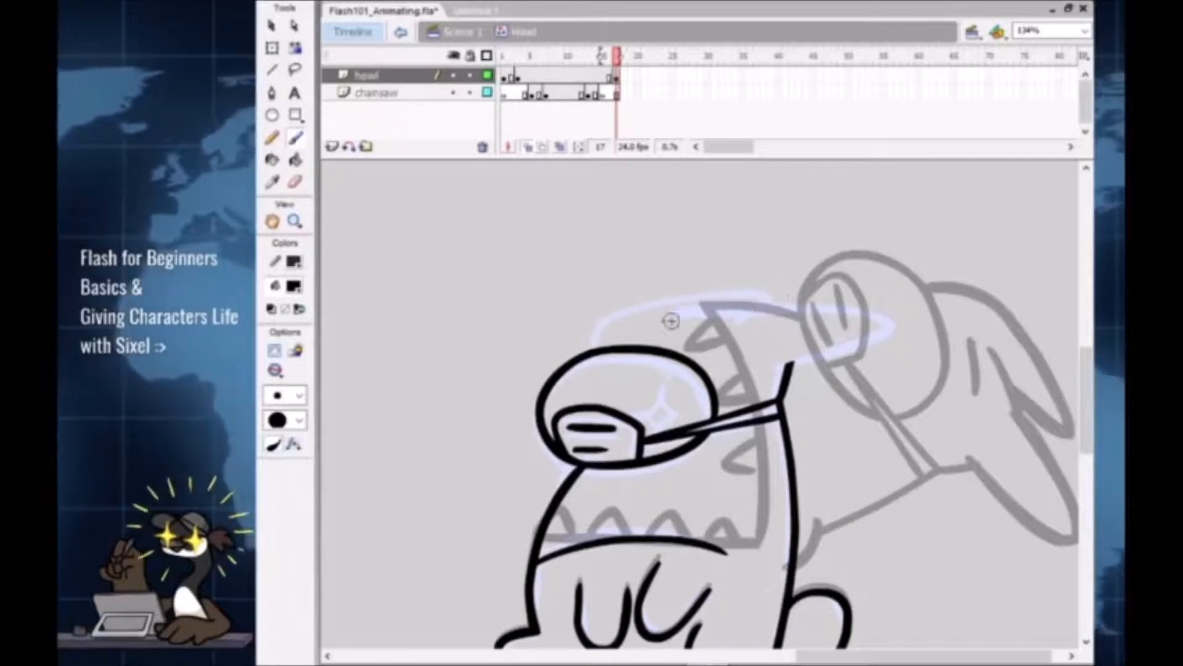
drag(652, 301, 766, 302)
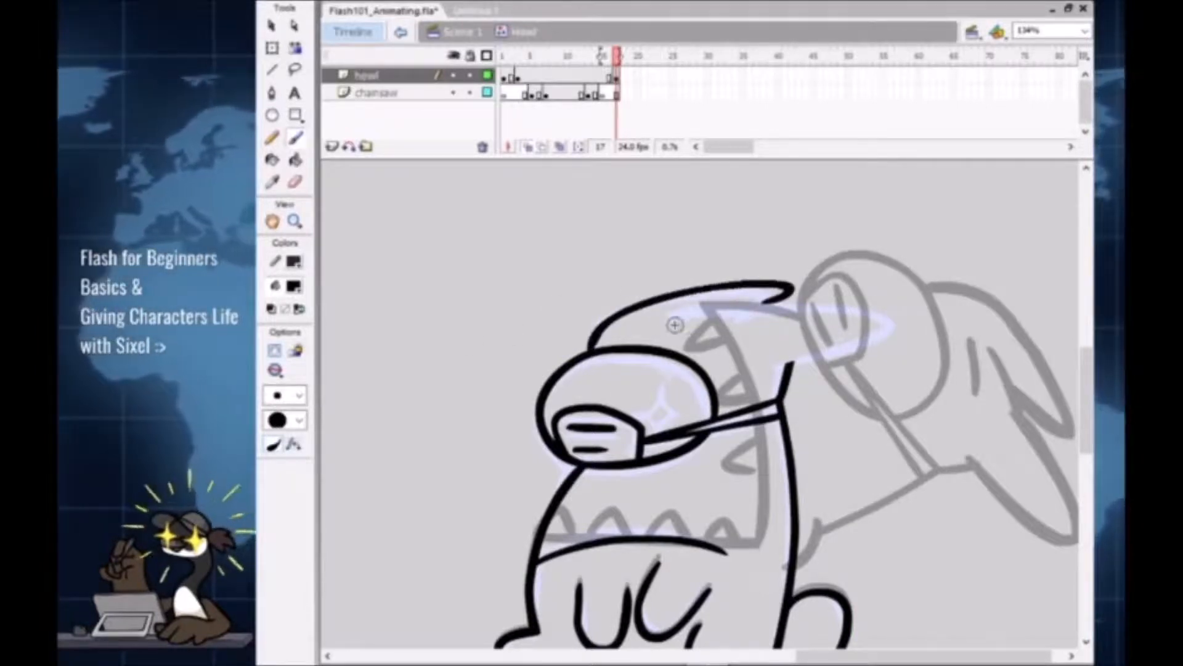
drag(671, 315, 757, 312)
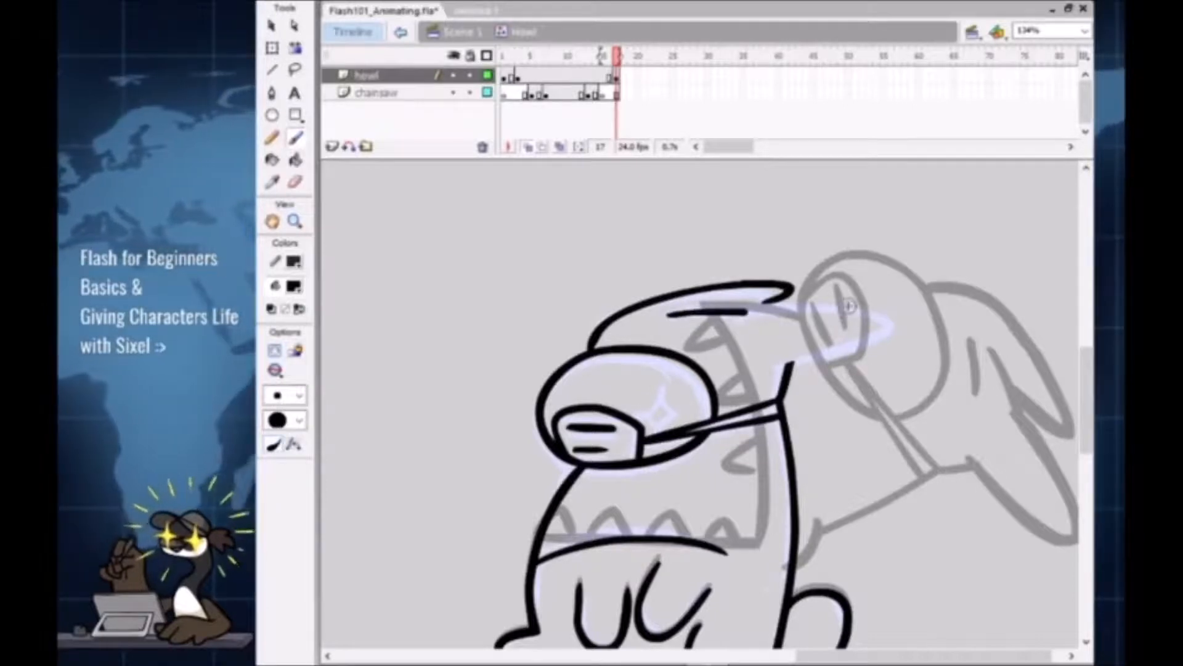
key(ctrl+z)
key(ctrl+z)
mouse_move(589, 349)
mouse_down()
mouse_move(632, 309)
mouse_move(765, 304)
mouse_up()
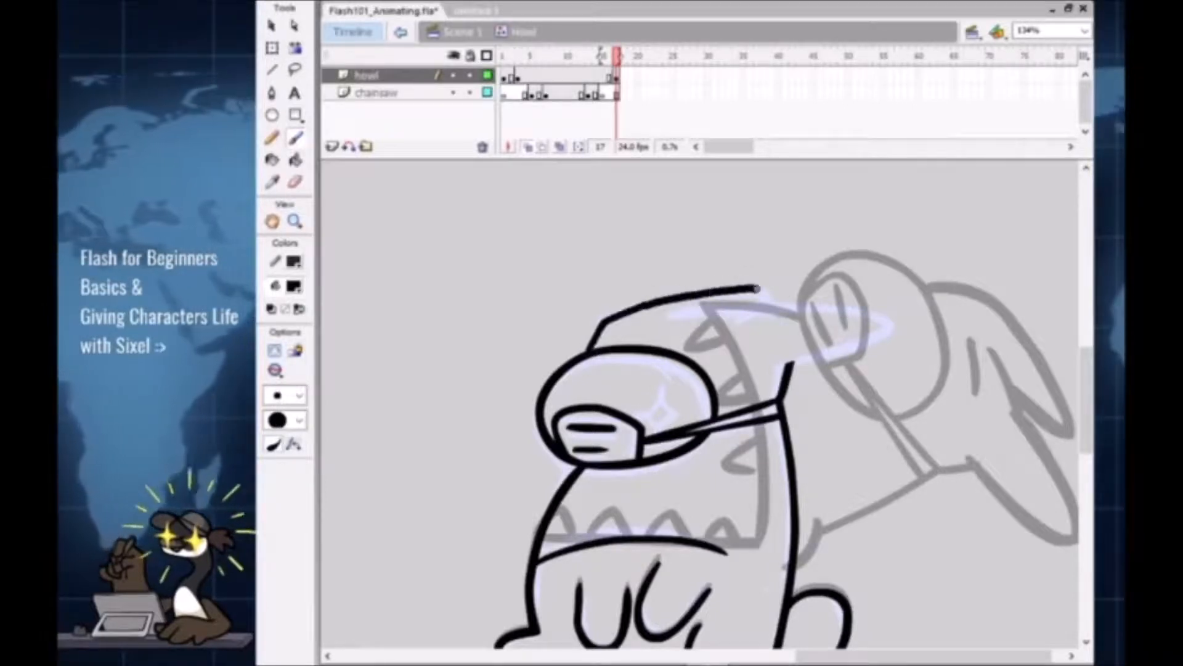
key(ctrl+z)
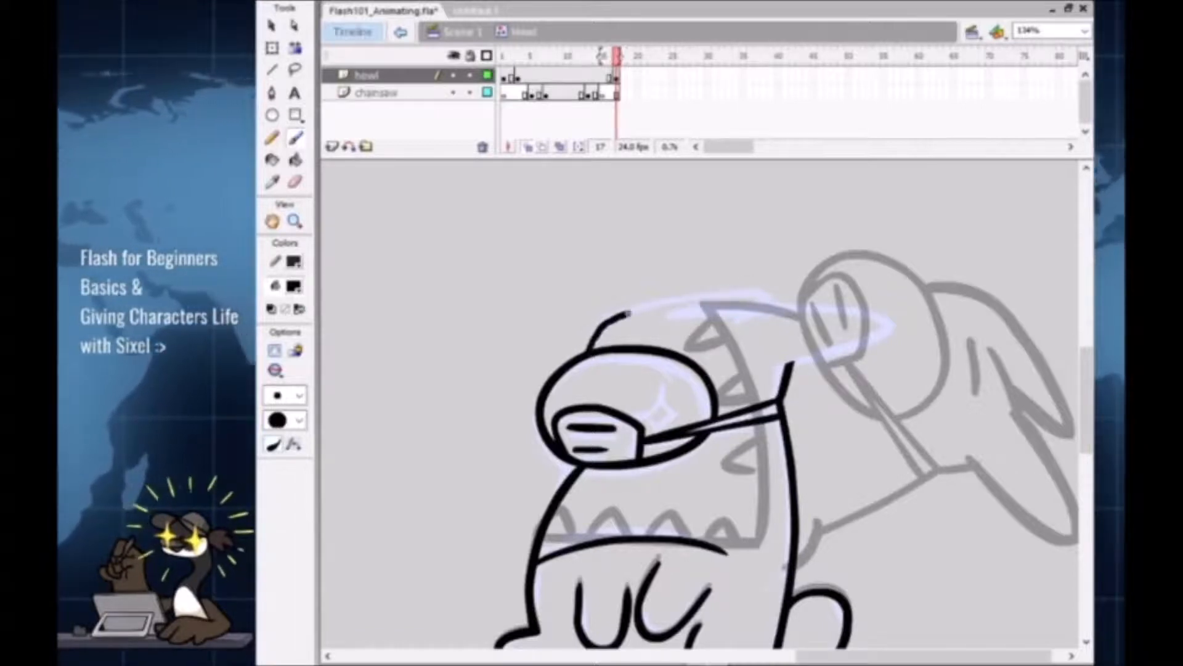
Step: Brush the top of the head as a black curve rising from the muzzle into a front ear swept backward
drag(733, 290, 756, 308)
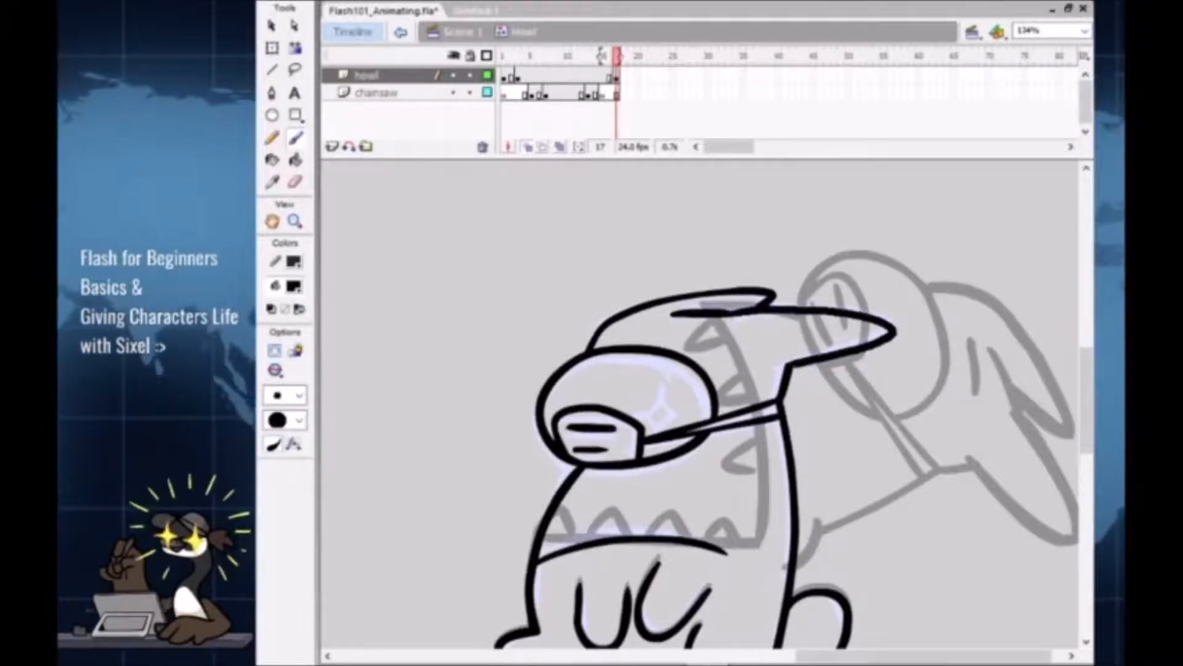
key(ctrl+z)
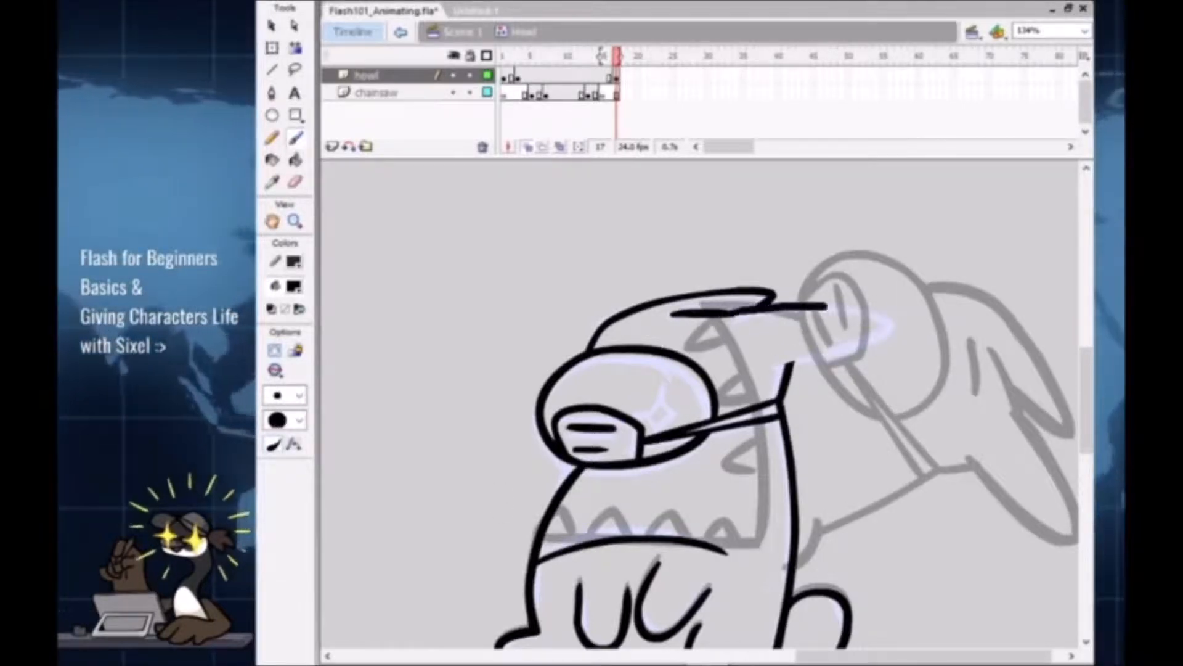
drag(885, 324, 780, 365)
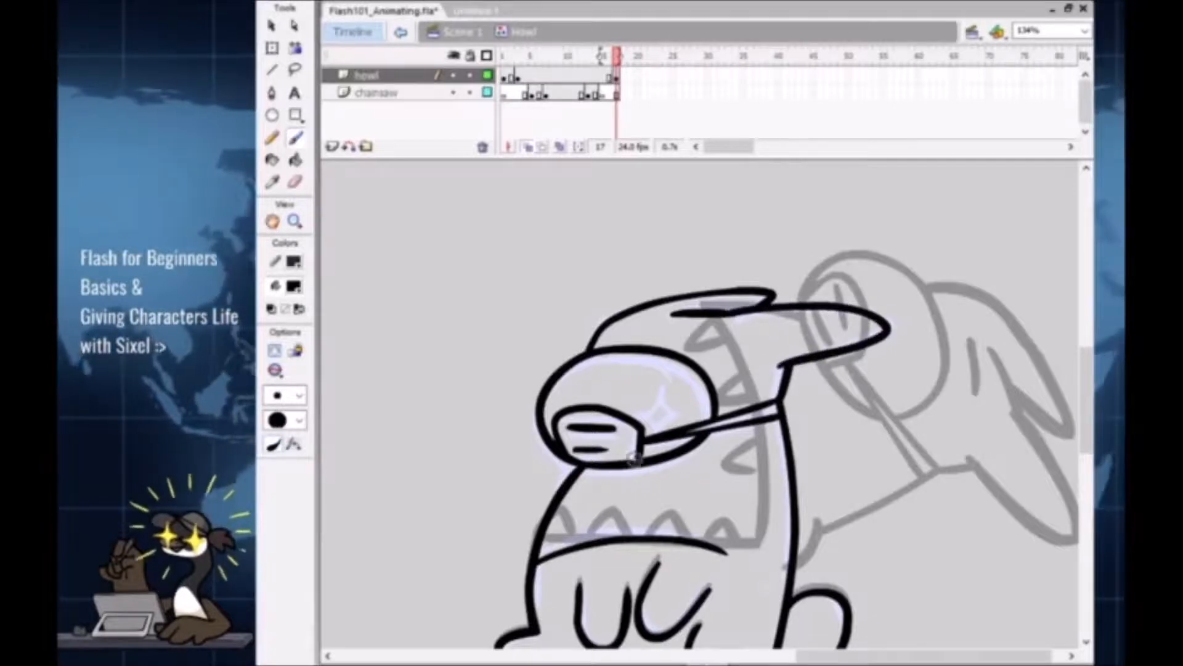
Step: Brush the second ear pointing straight back from under the front ear and join it to the back of the head
key(z)
alt+click(665, 471)
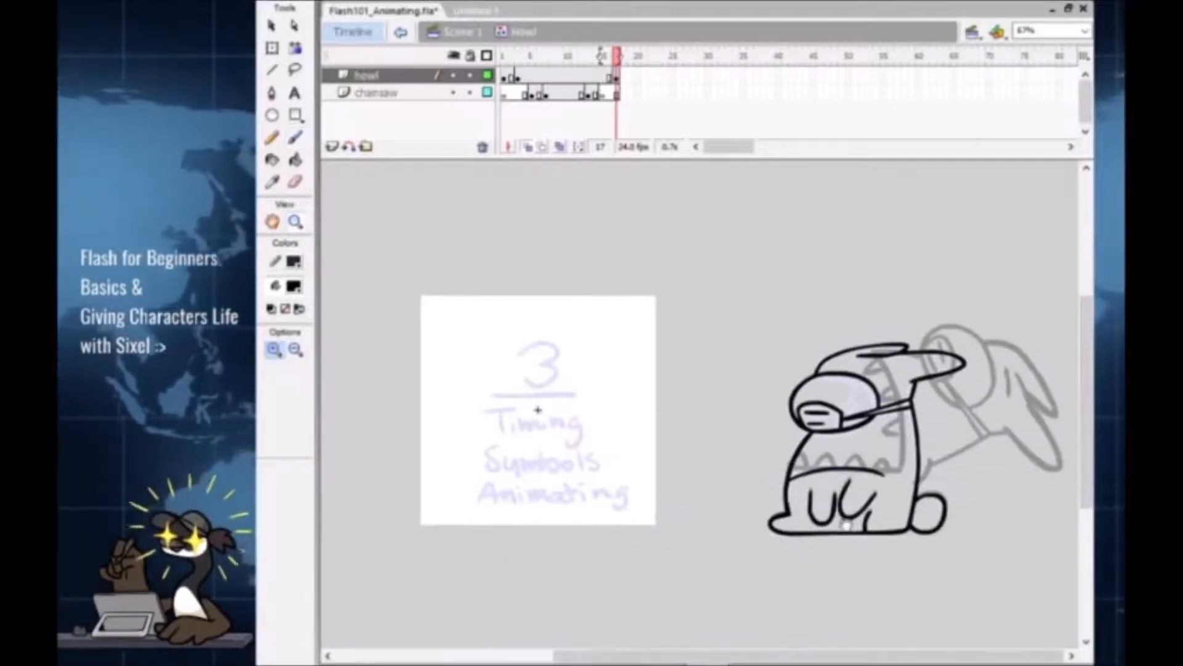
click(749, 370)
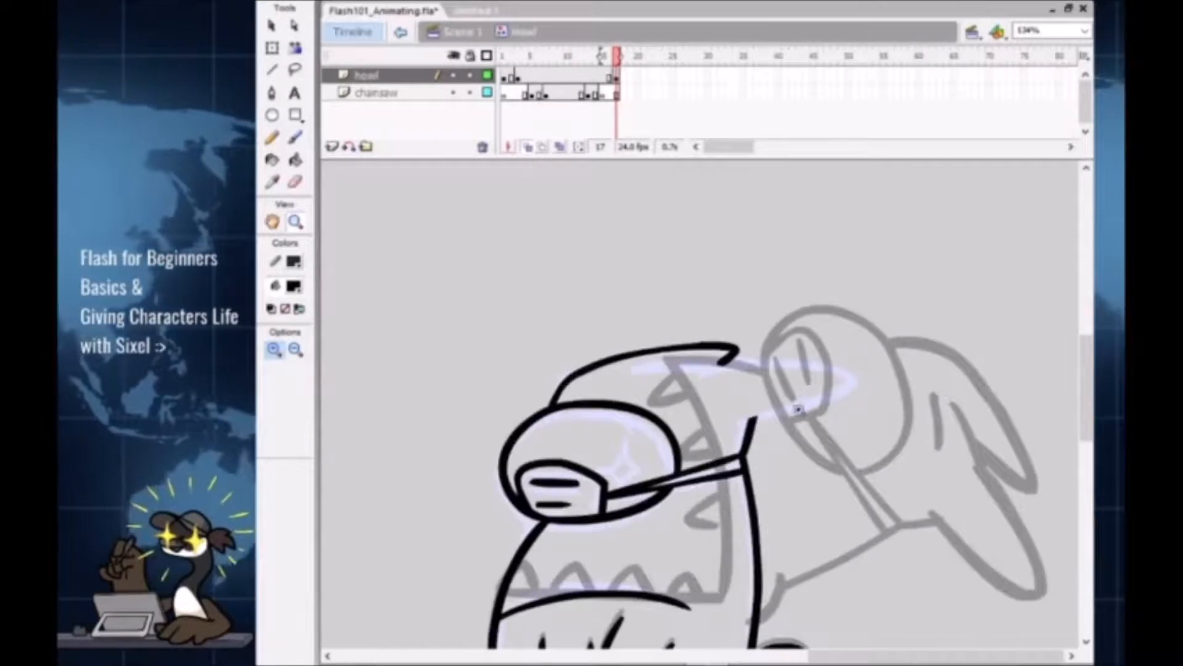
key(b)
drag(627, 373, 722, 365)
key(ctrl+z)
drag(634, 372, 812, 364)
key(ctrl+z)
mouse_move(696, 368)
mouse_down()
mouse_move(831, 367)
mouse_move(750, 418)
mouse_up()
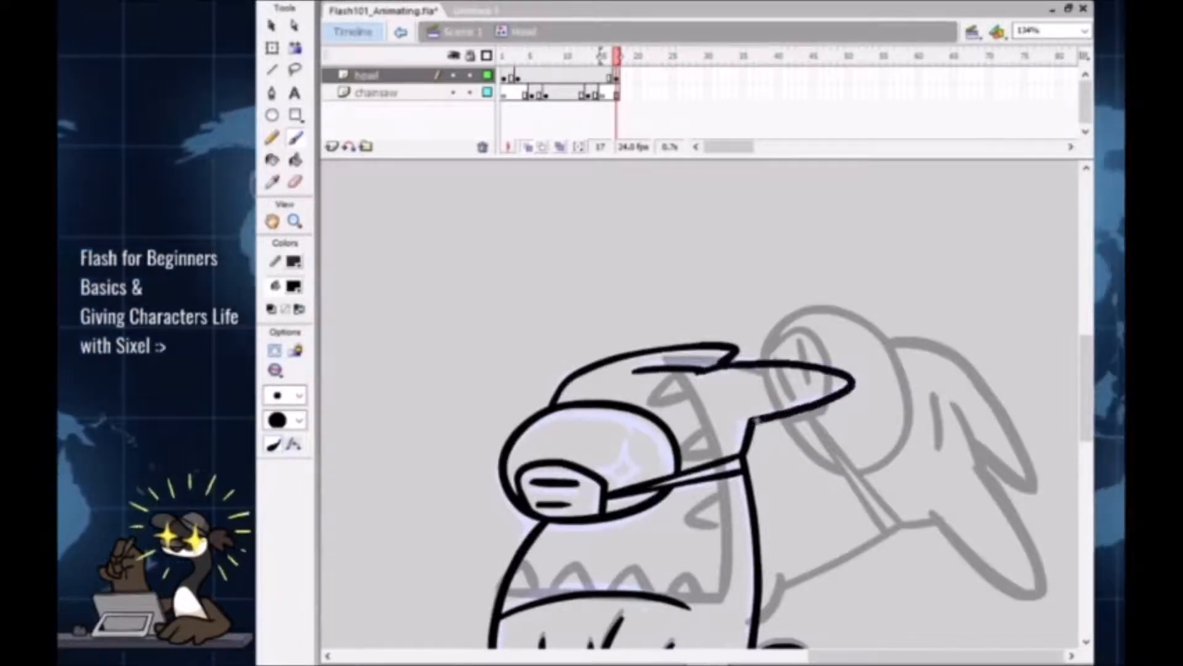
Step: Check the outline points where the two swept-back ears meet with the Subselection tool
key(z)
alt+click(751, 417)
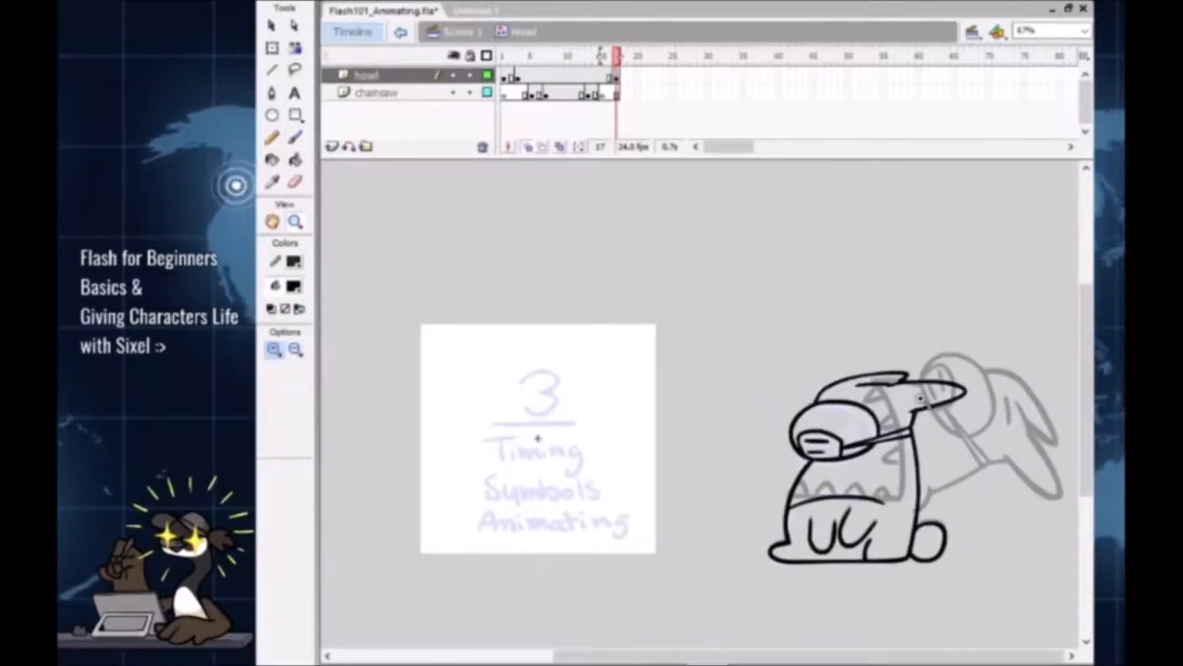
click(885, 391)
key(a)
click(725, 390)
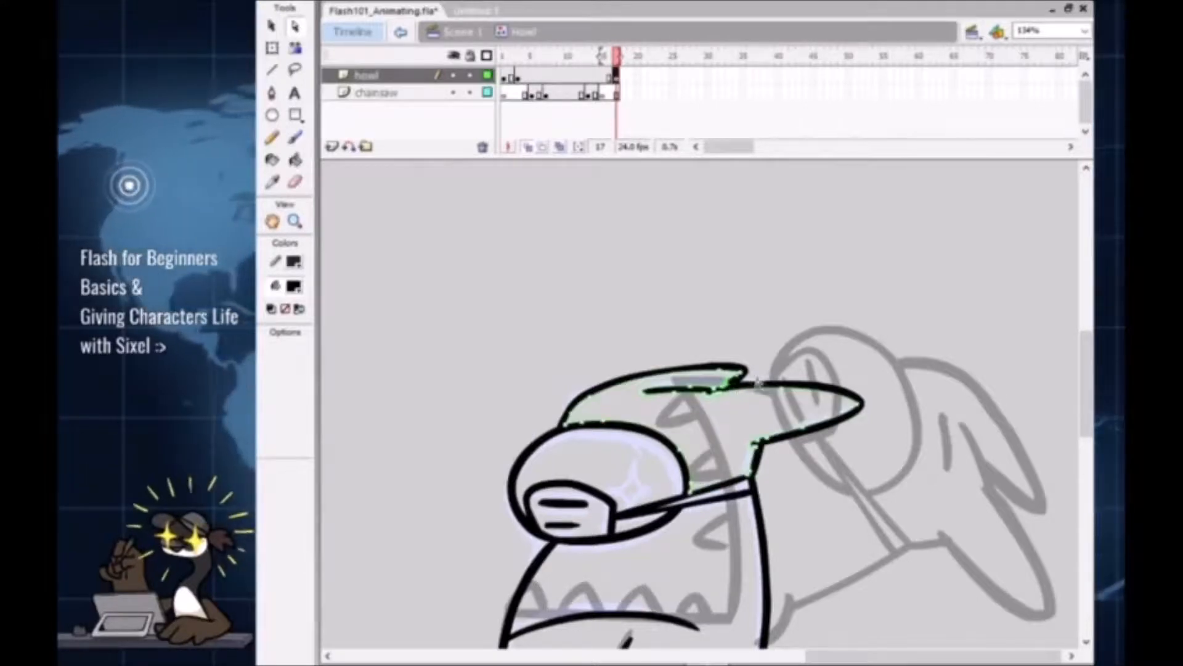
key(z)
alt+click(752, 467)
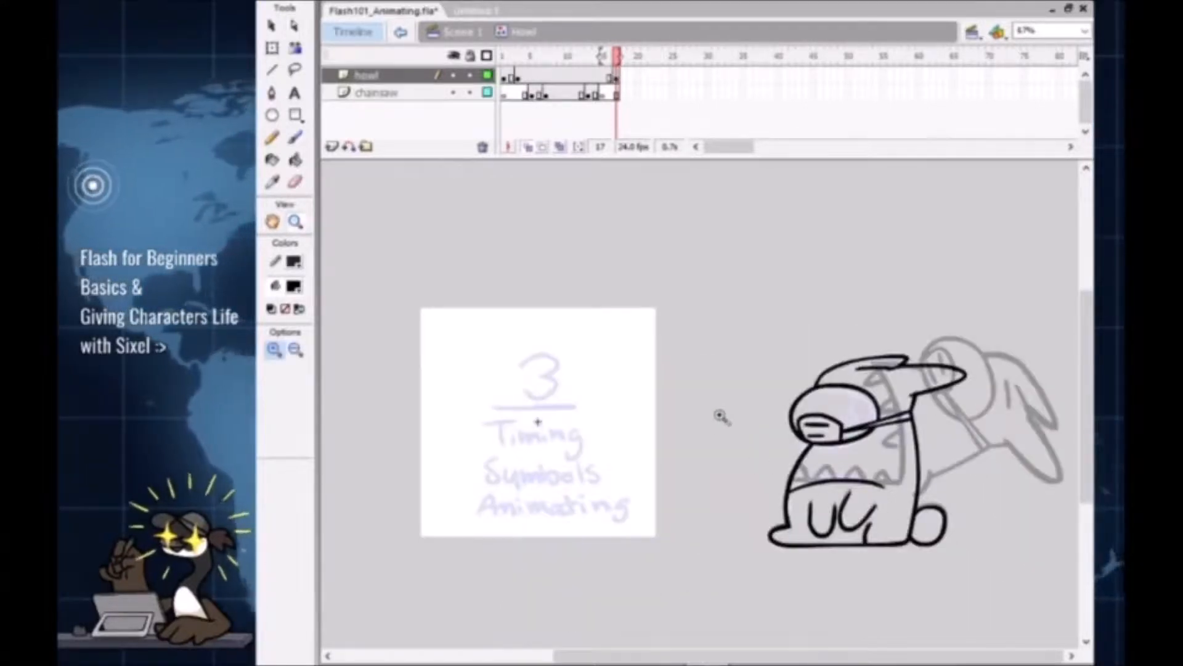
Step: Adjust the outline point where the second ear joins the back of the head with the Subselection tool
click(726, 415)
key(h)
drag(1005, 442, 681, 490)
key(a)
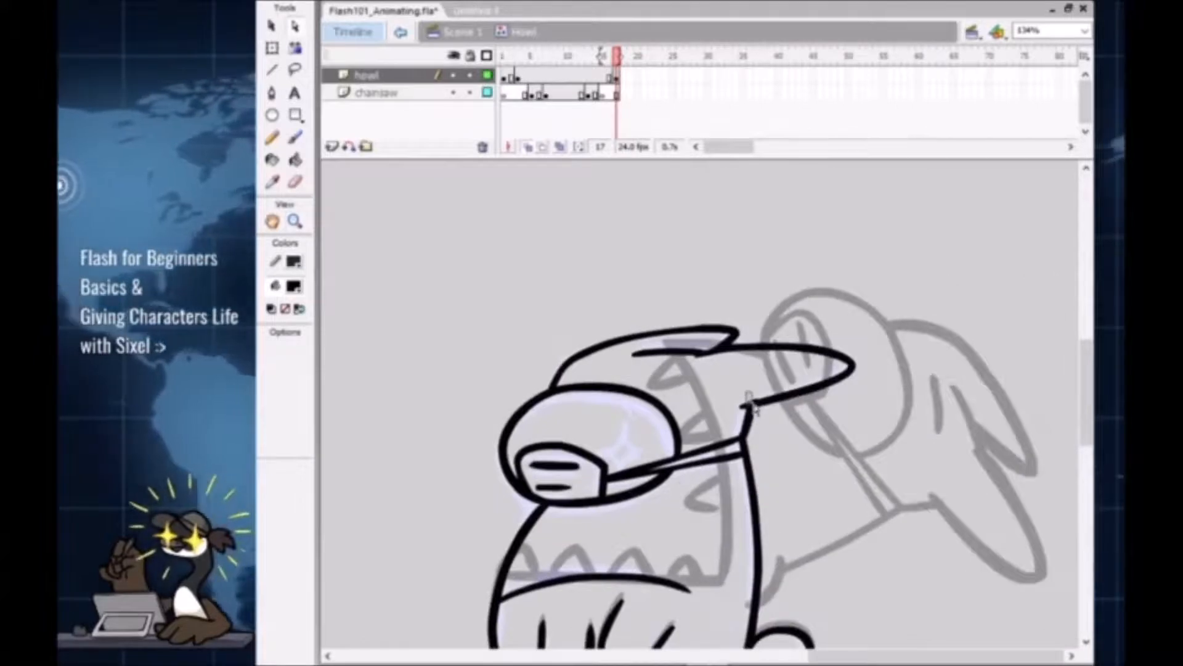
click(747, 404)
click(780, 427)
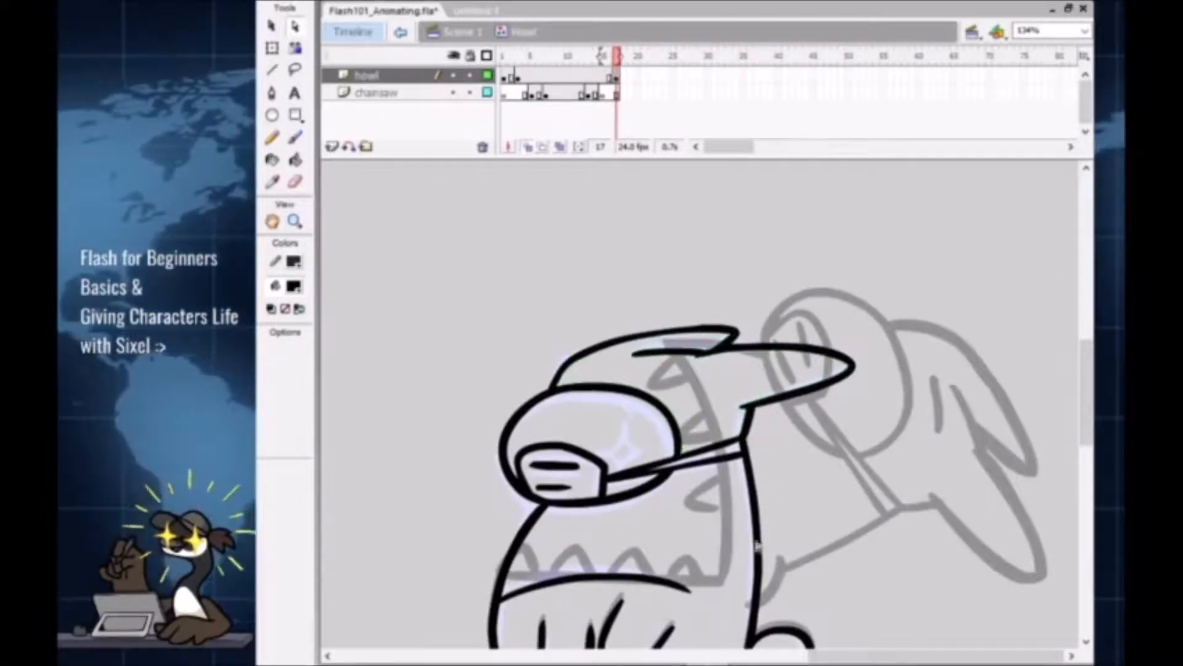
Step: Extend the howl and chainsaw layers by two frames so the squash drawing holds through frame 19
key(z)
alt+click(747, 418)
key(space)
drag(670, 471, 670, 419)
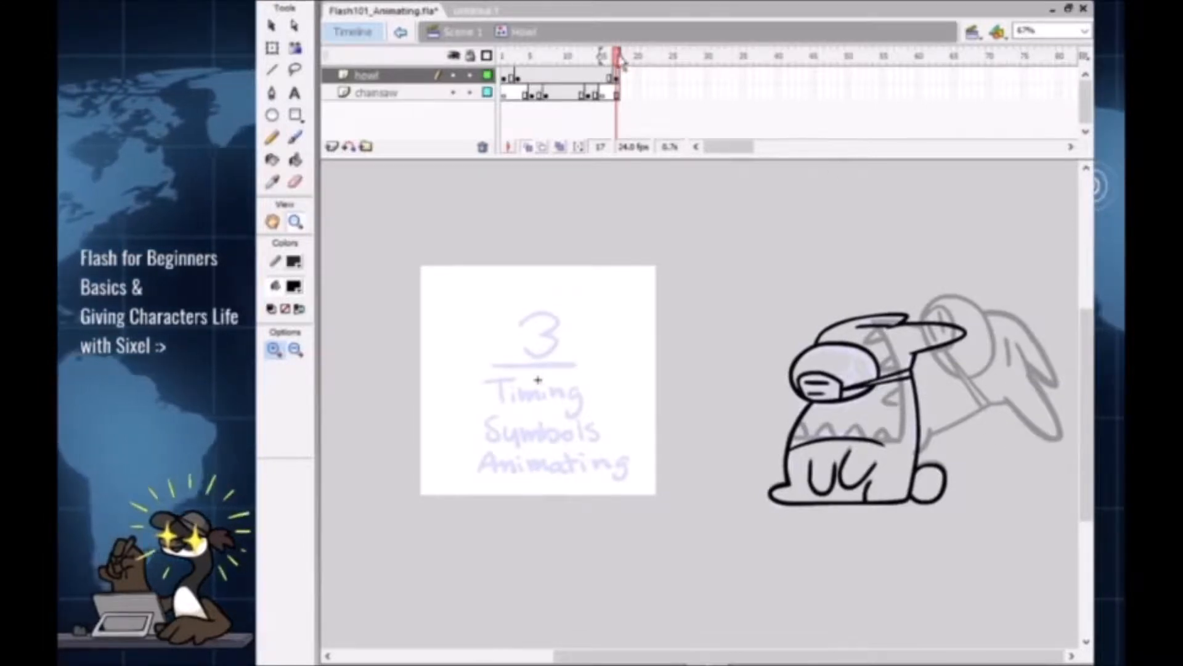
key(F5)
key(F5)
Step: Return to Scene 1, scrub the animation up to frame 13 and reopen the Howl symbol
key(ctrl+e)
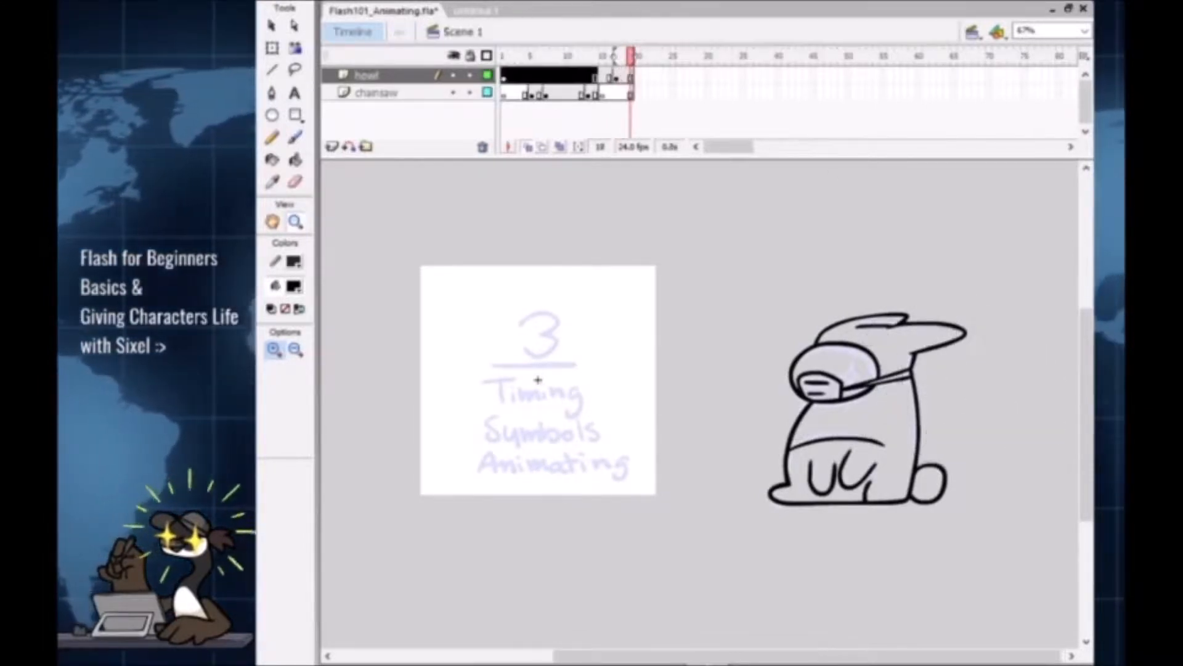
drag(573, 58, 592, 60)
key(v)
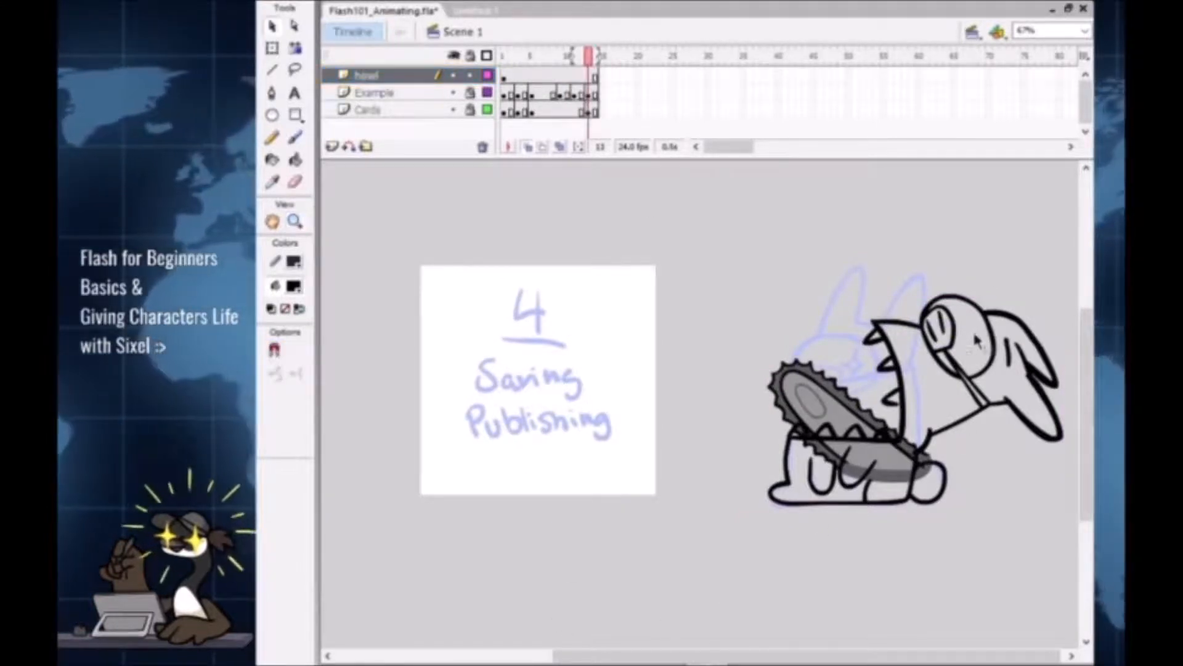
double_click(879, 268)
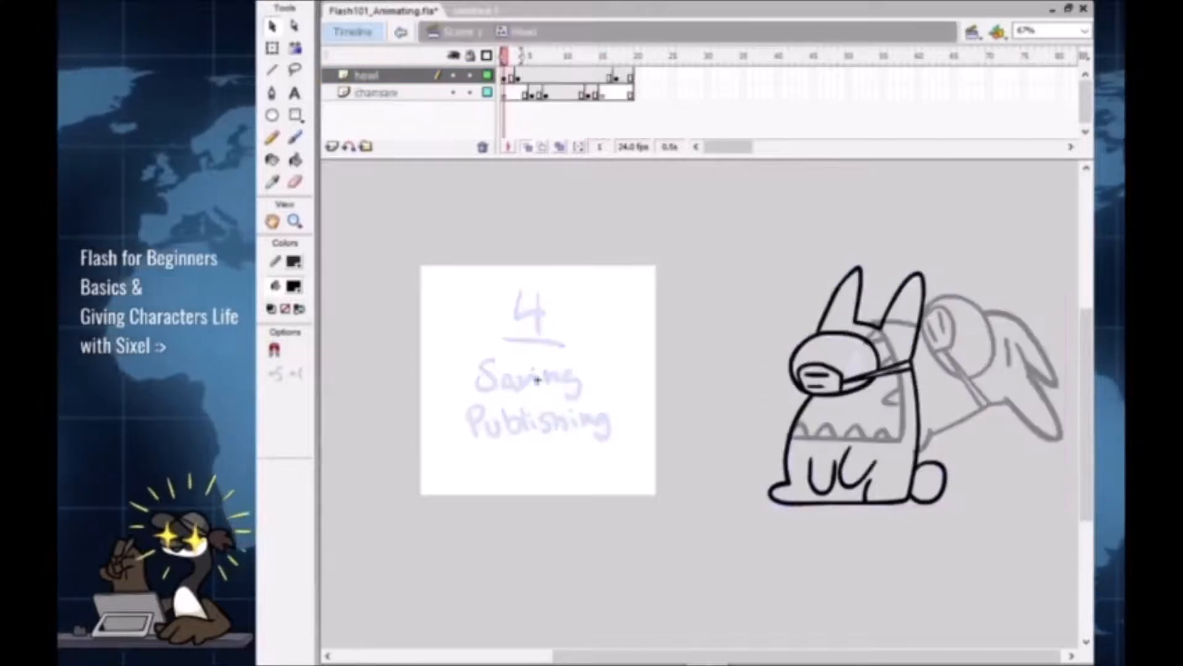
Step: Replace the howl layer's drawing at frame 19 with the upright character from frame 1, pasted in place on a new keyframe
click(631, 75)
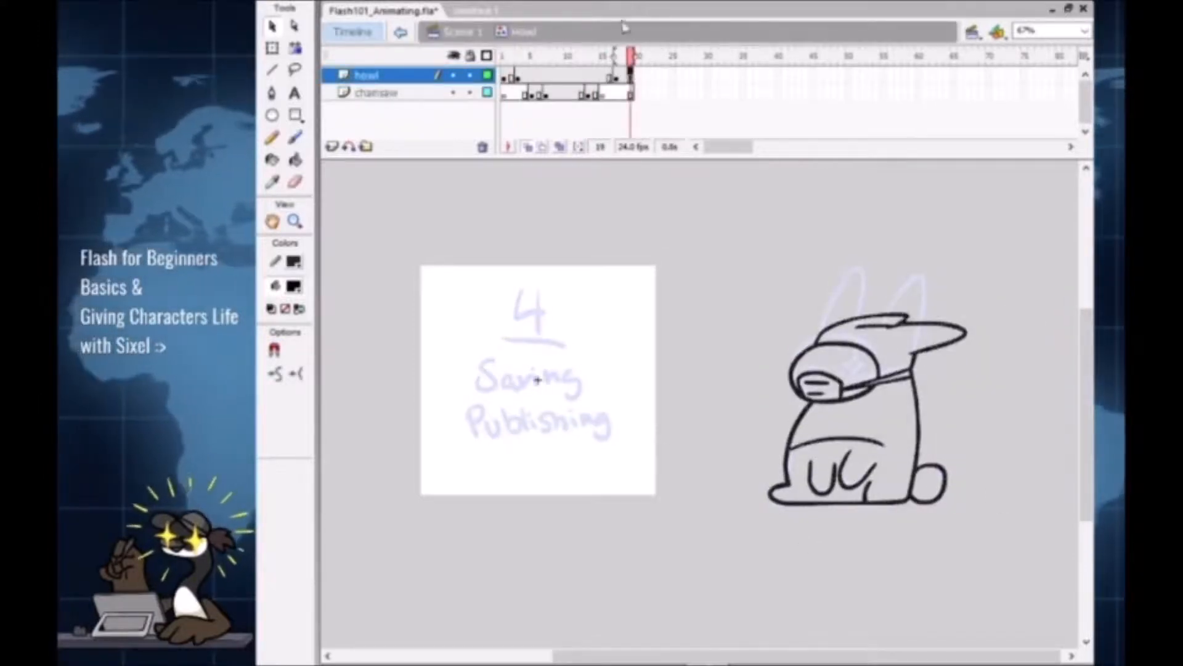
click(503, 76)
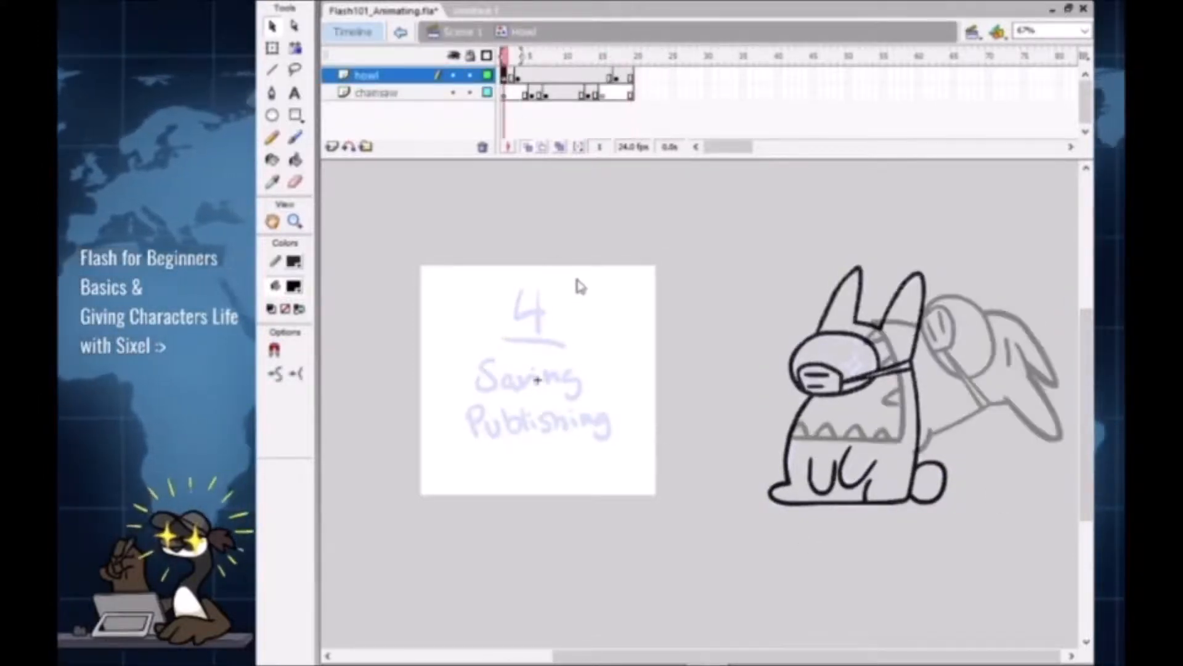
click(631, 75)
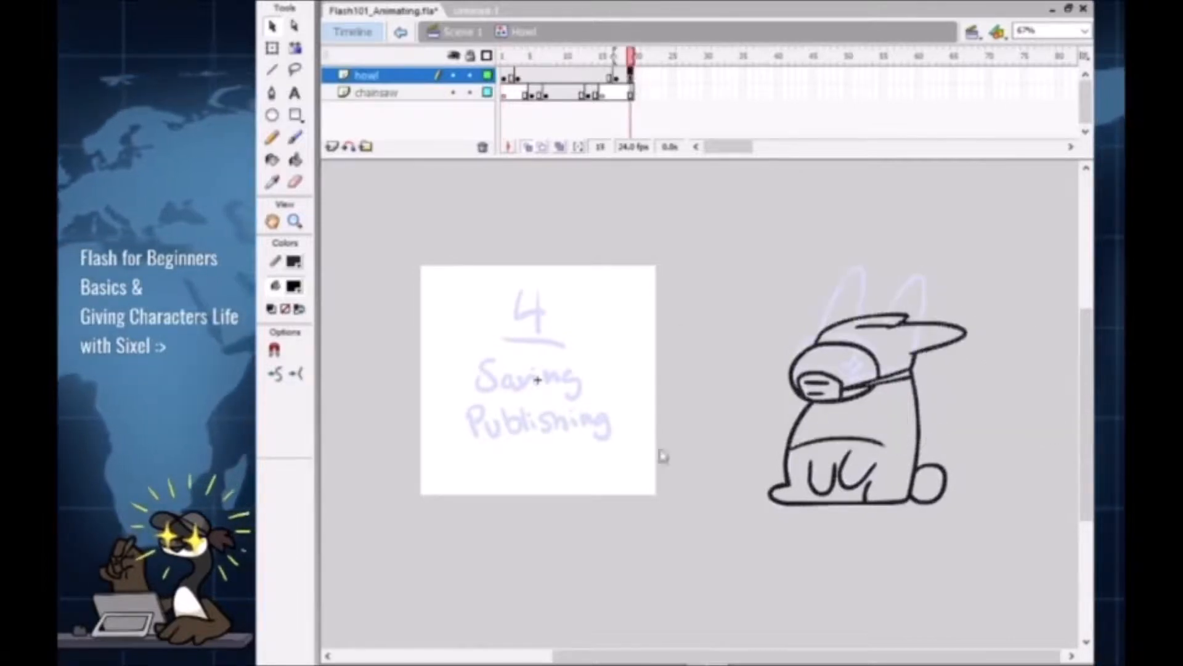
key(ctrl+alt+v)
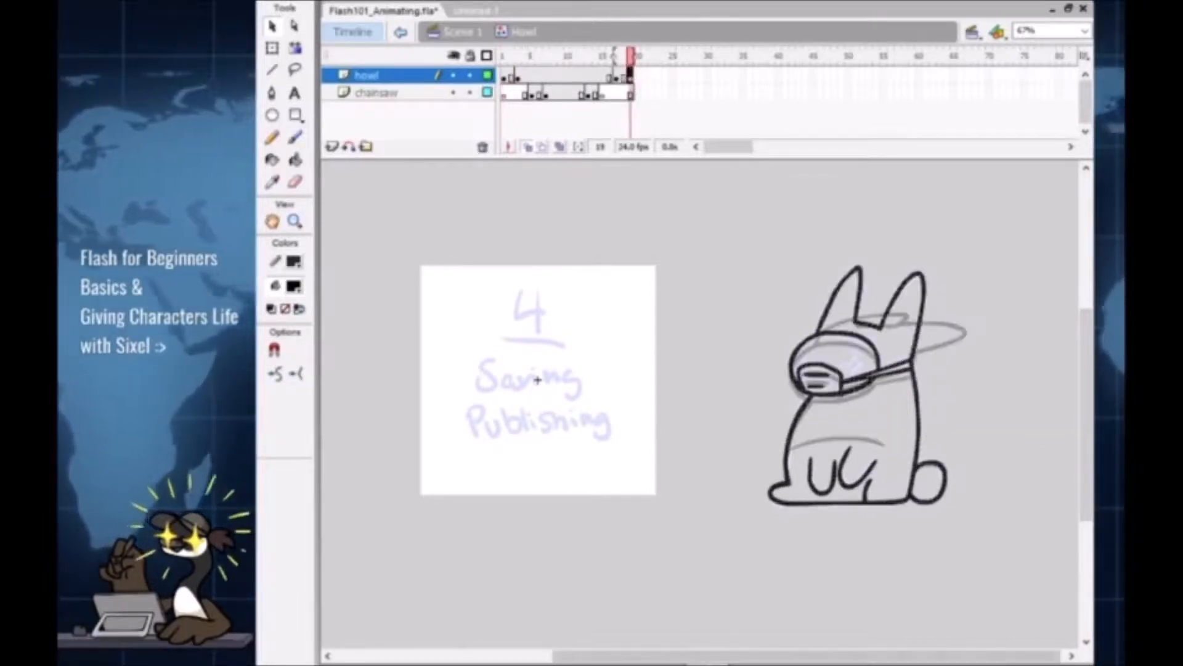
click(1029, 535)
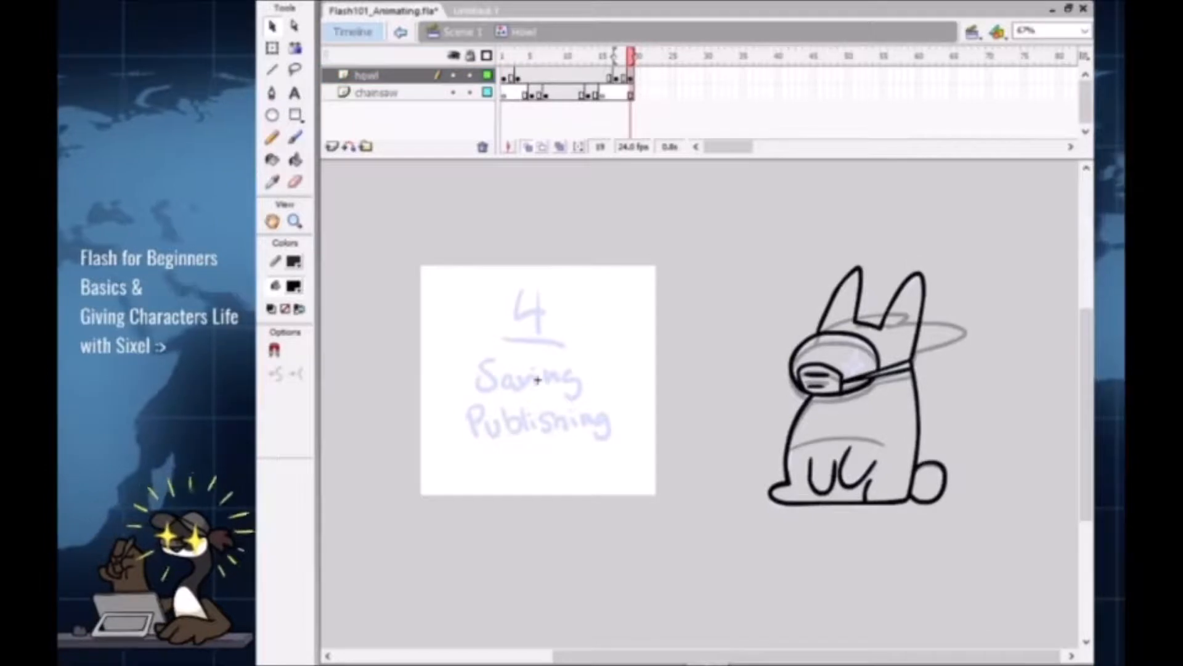
key(z)
click(892, 429)
key(space)
drag(899, 442, 1001, 514)
alt+click(864, 507)
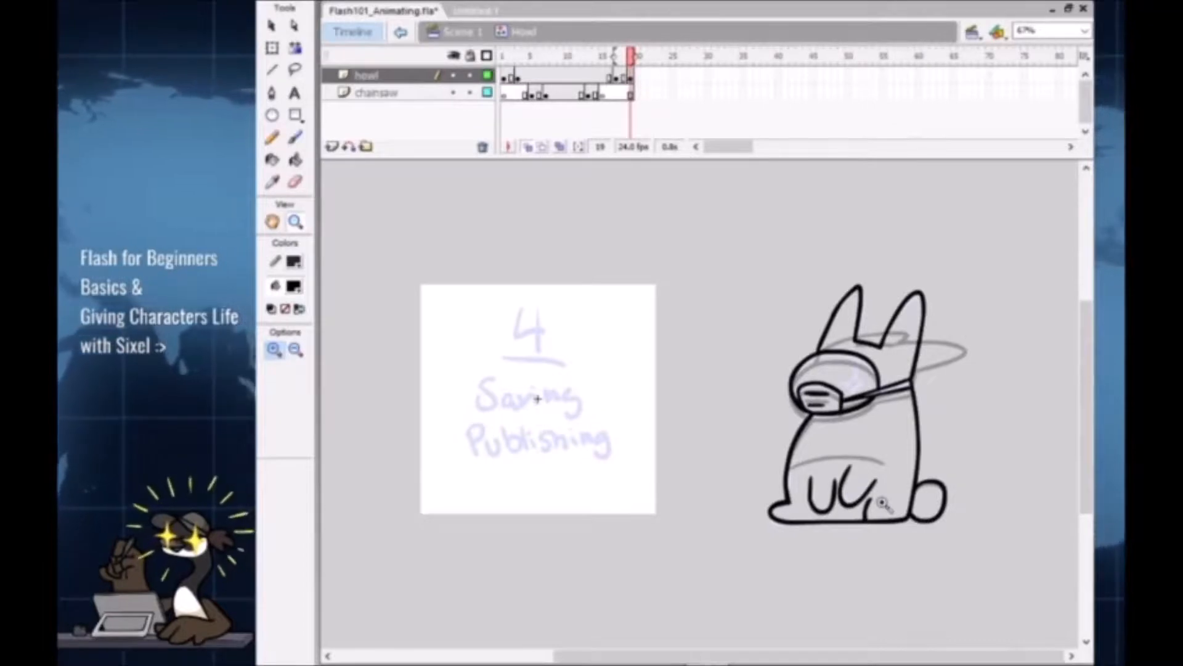
Step: Turn off onion skinning and preview the Howl animation through frame 19 before returning to Scene 1
click(528, 146)
drag(530, 60, 637, 59)
key(Return)
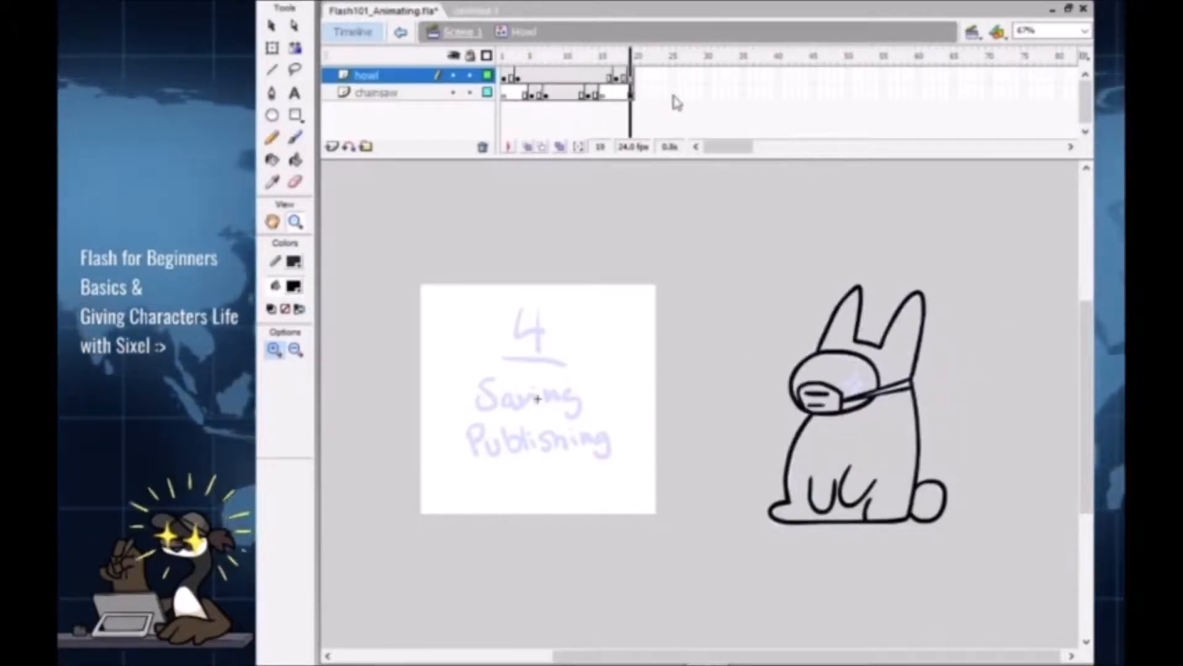
click(462, 32)
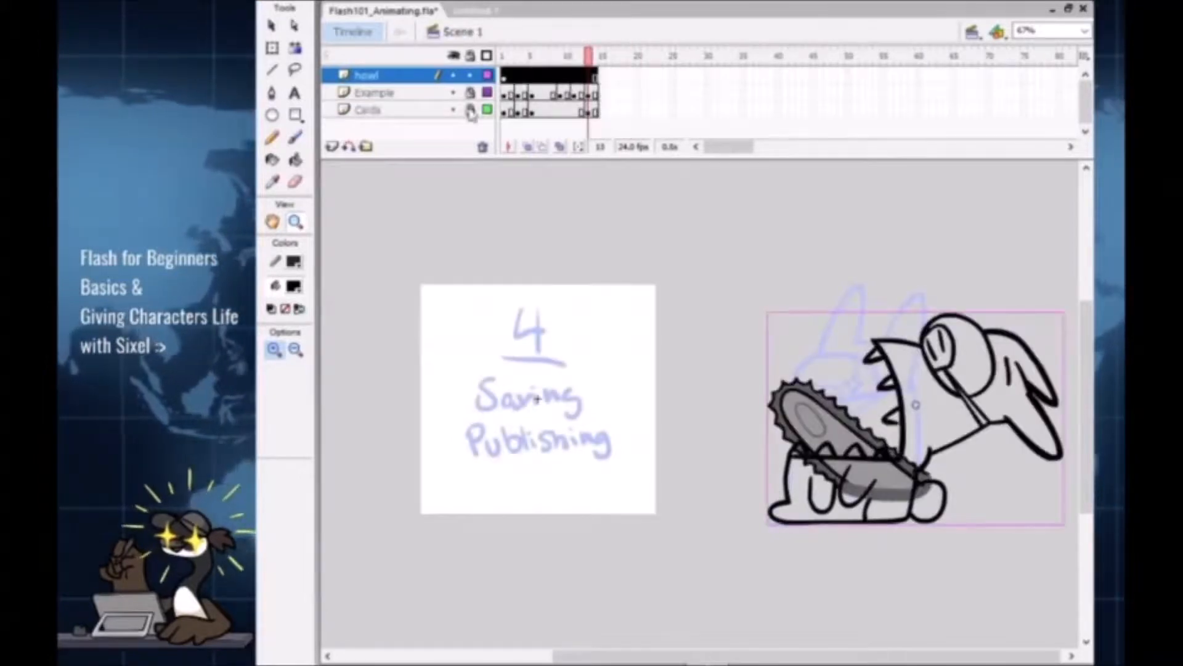
Step: Draw a white, outline-free rectangle covering the whole stage on a new layer above the Example layer
key(r)
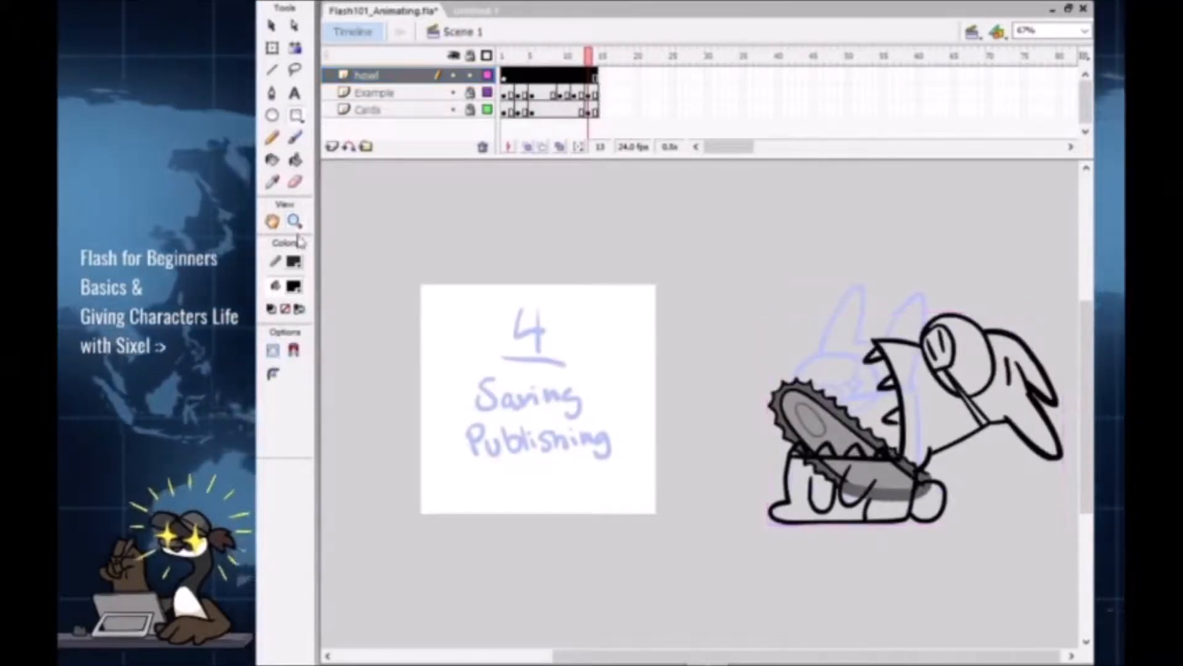
click(294, 286)
click(285, 384)
click(294, 261)
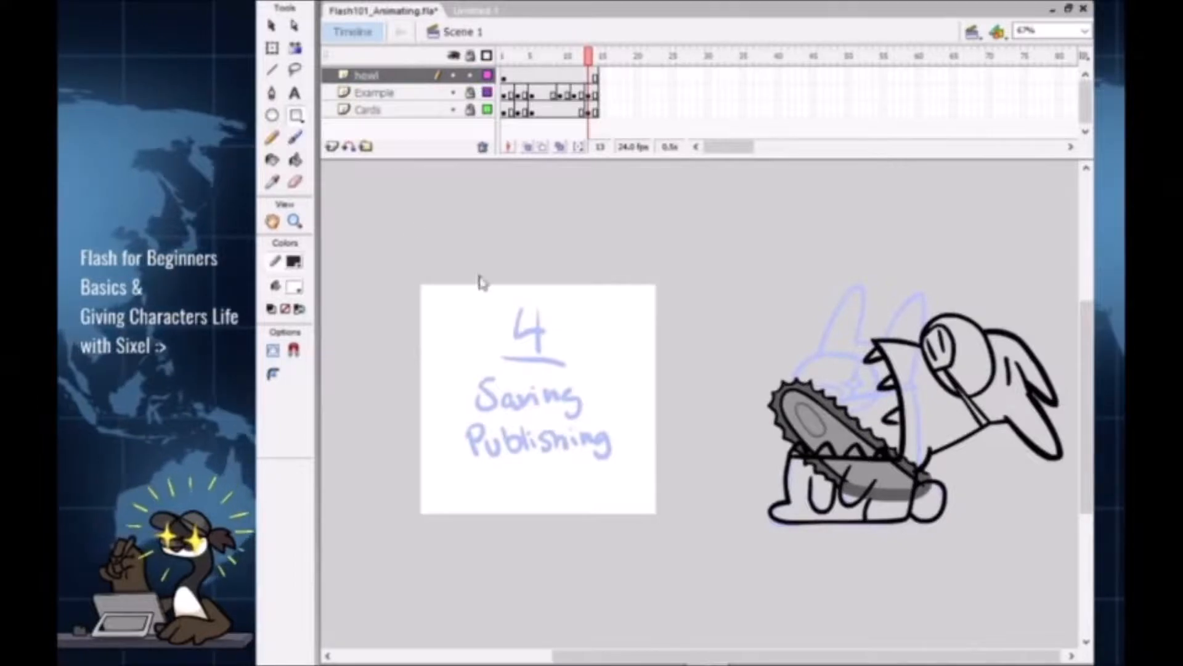
click(500, 283)
click(389, 94)
click(332, 146)
drag(410, 272, 665, 525)
Step: Move the Howl symbol onto the white backdrop and scale it down to fit inside
key(v)
click(888, 492)
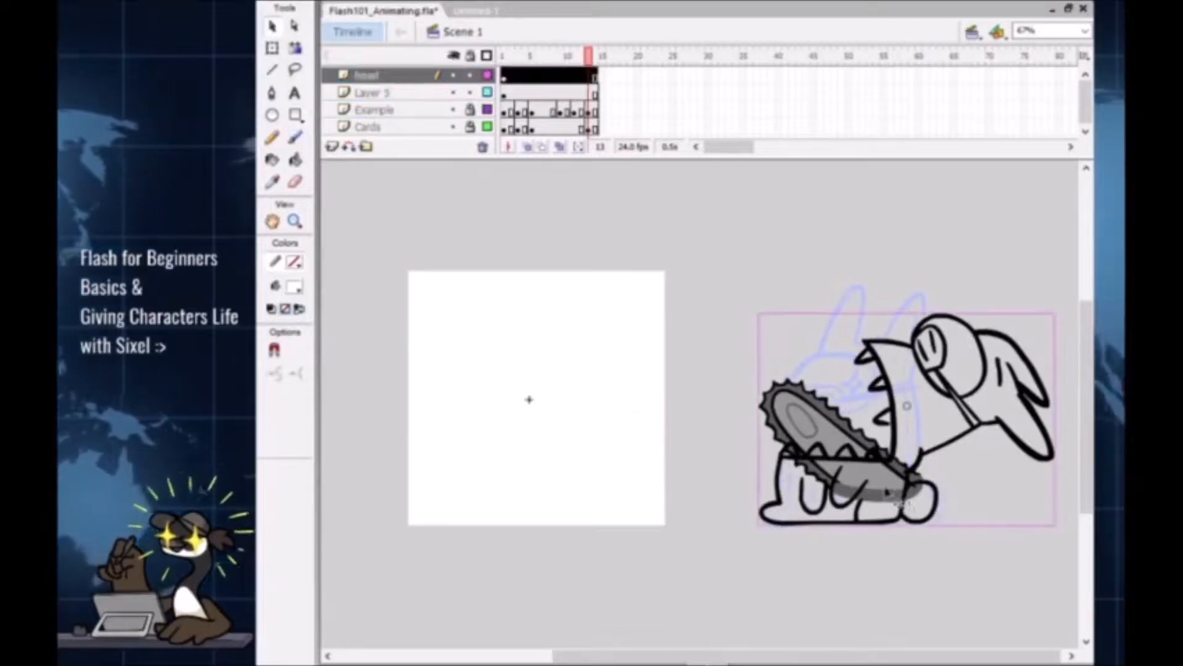
drag(888, 492, 551, 482)
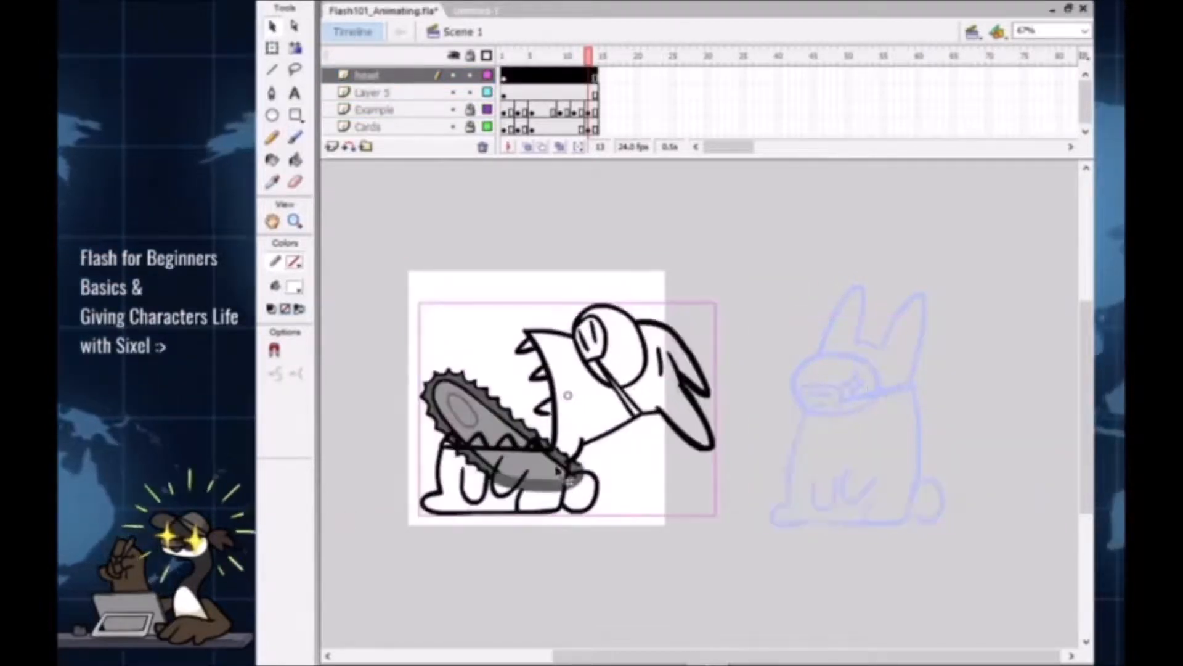
key(q)
drag(715, 304, 666, 325)
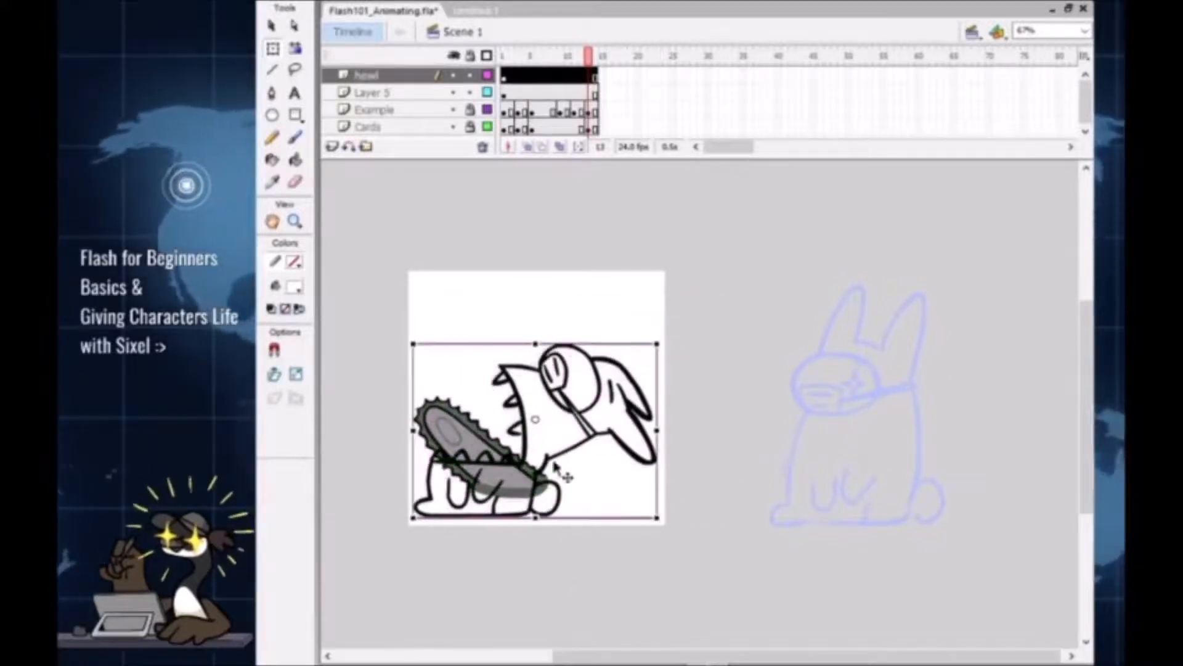
click(750, 577)
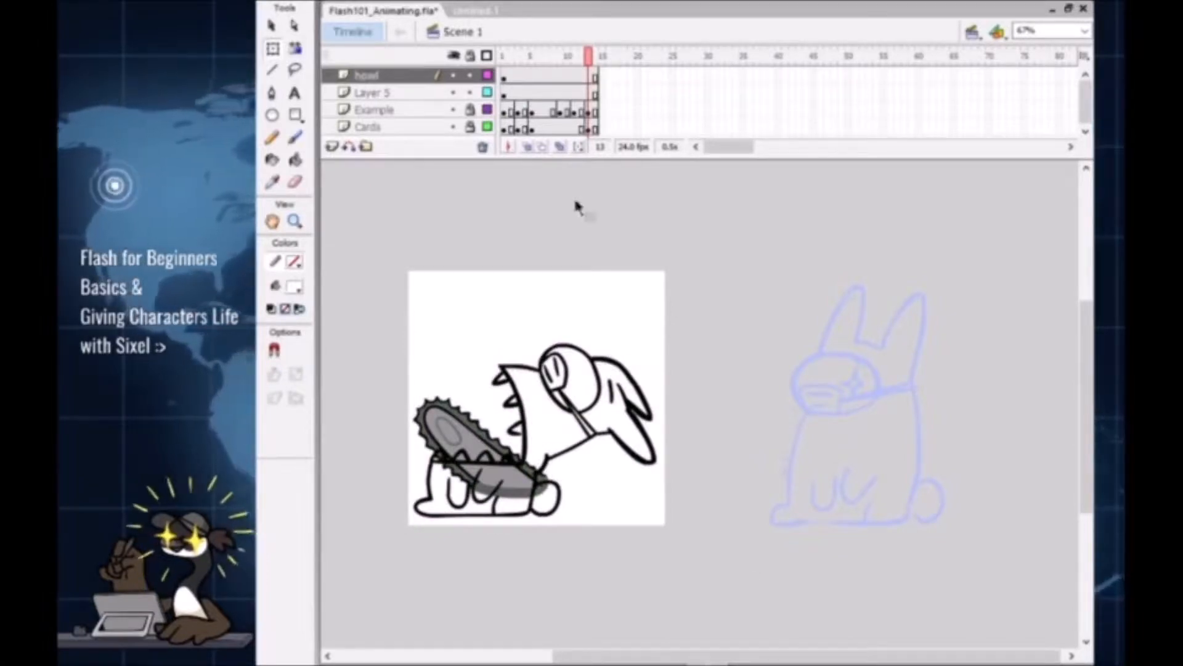
Step: Open the Howl symbol, scrub its timeline to frame 19 and return to Scene 1
click(495, 356)
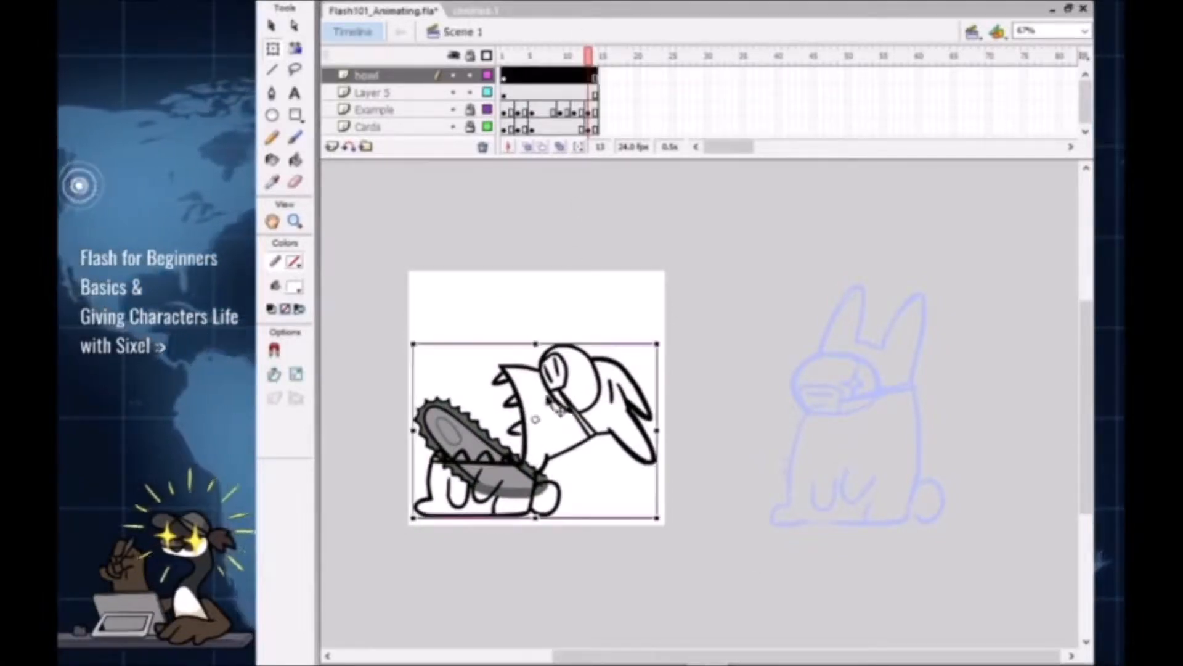
double_click(536, 436)
drag(593, 57, 630, 56)
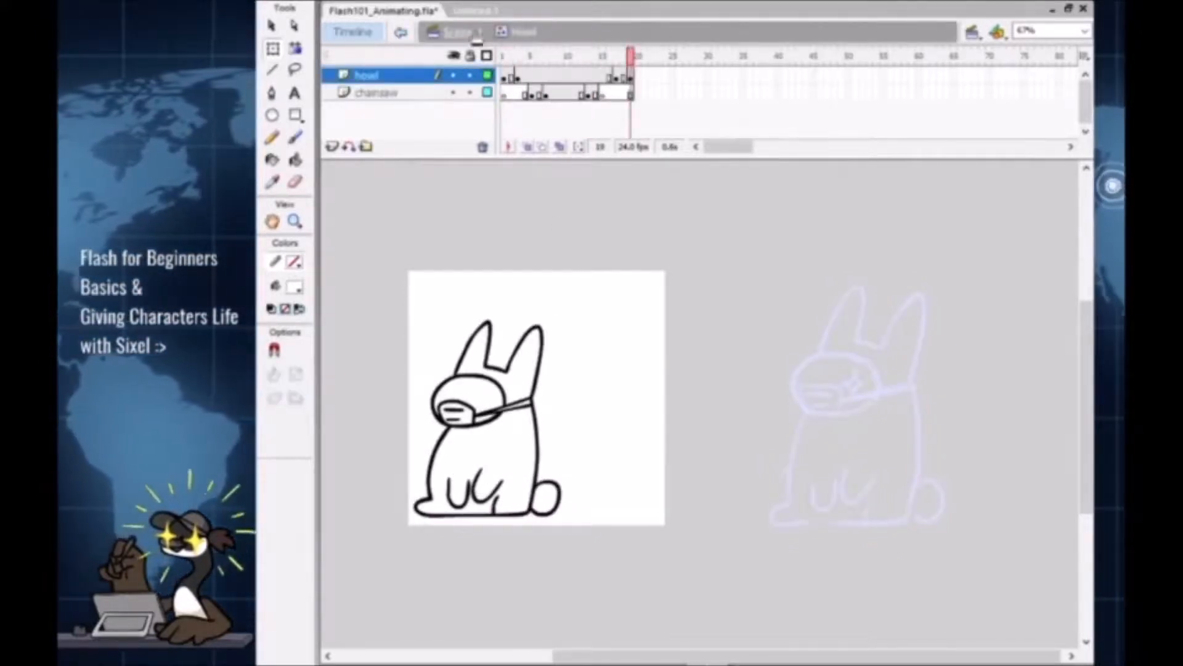
double_click(668, 218)
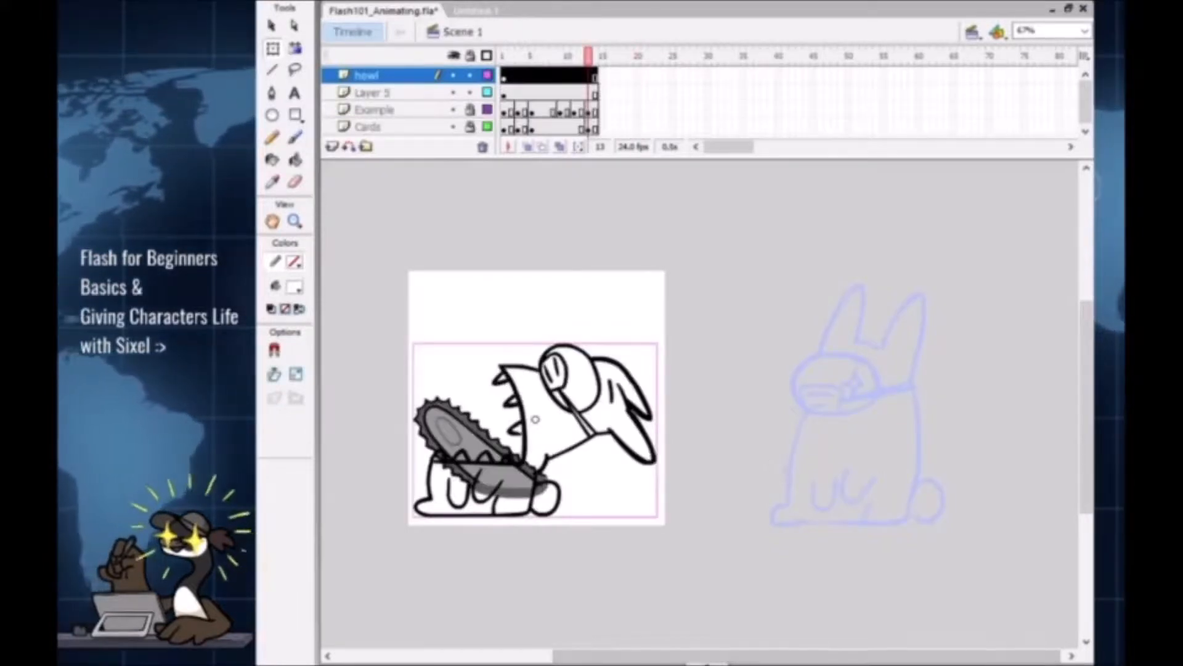
Step: Extend the Howl symbol's howl and chainsaw layers to frame 20 and return to Scene 1
click(599, 55)
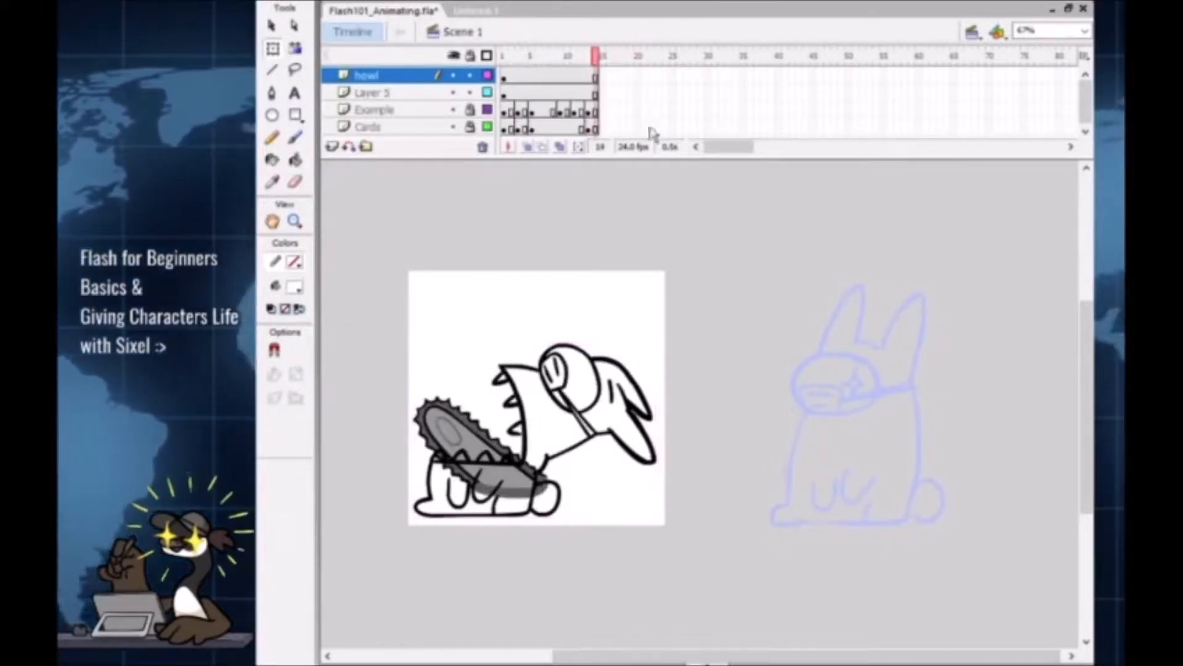
double_click(543, 413)
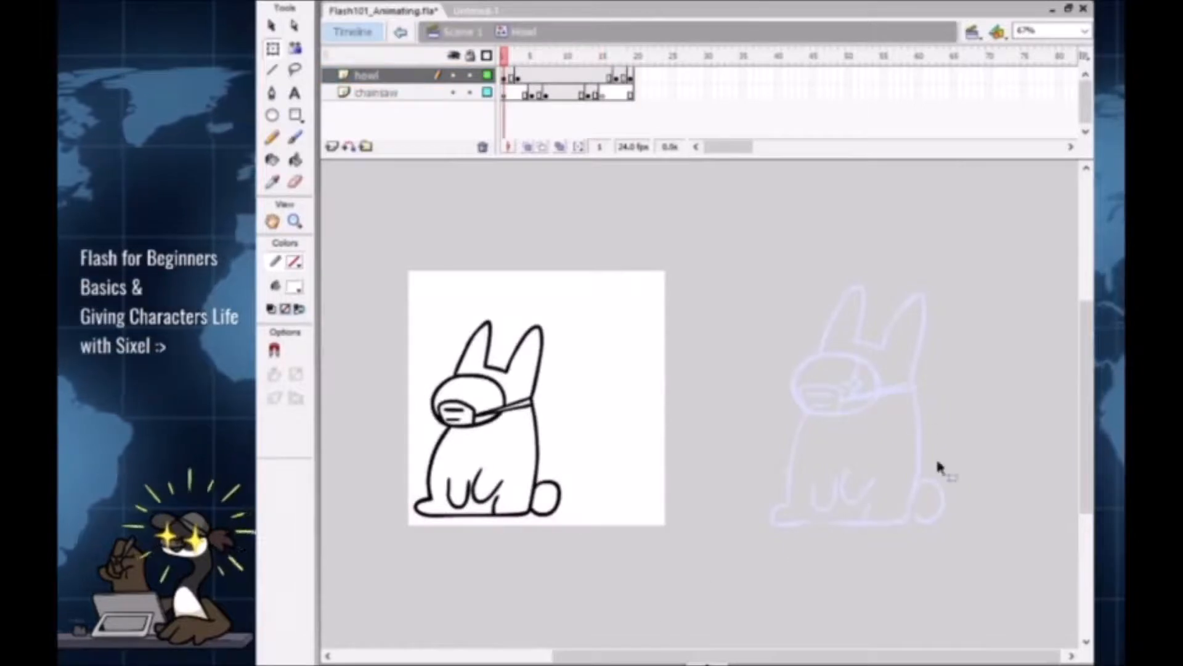
click(635, 55)
key(F6)
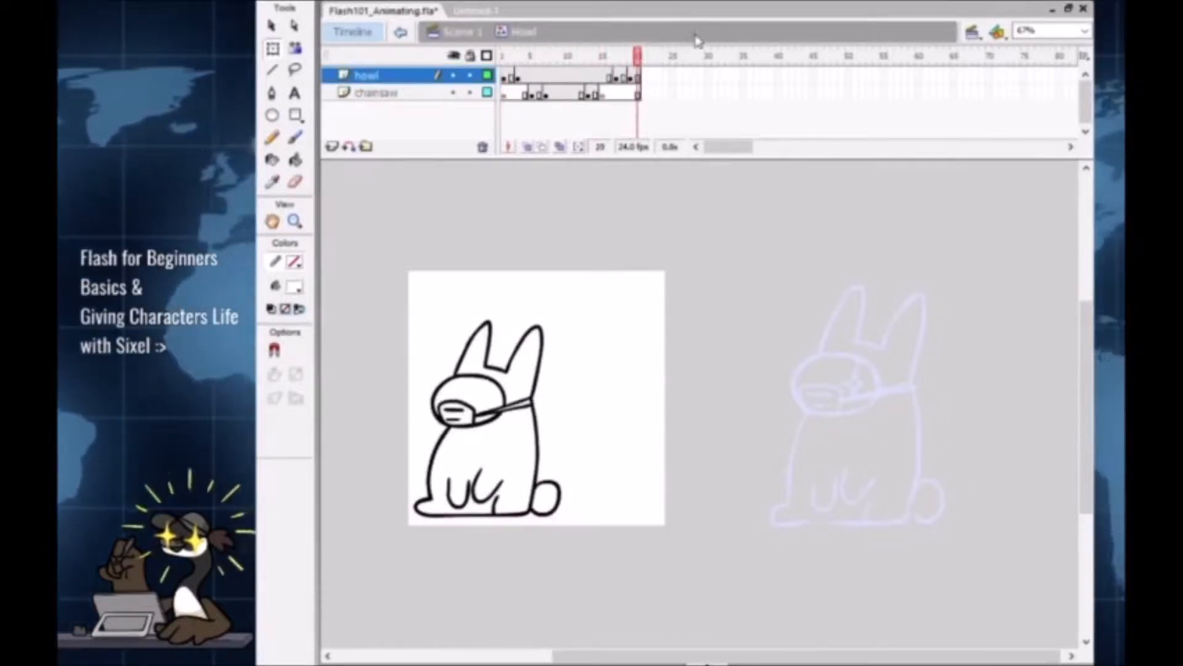
click(482, 30)
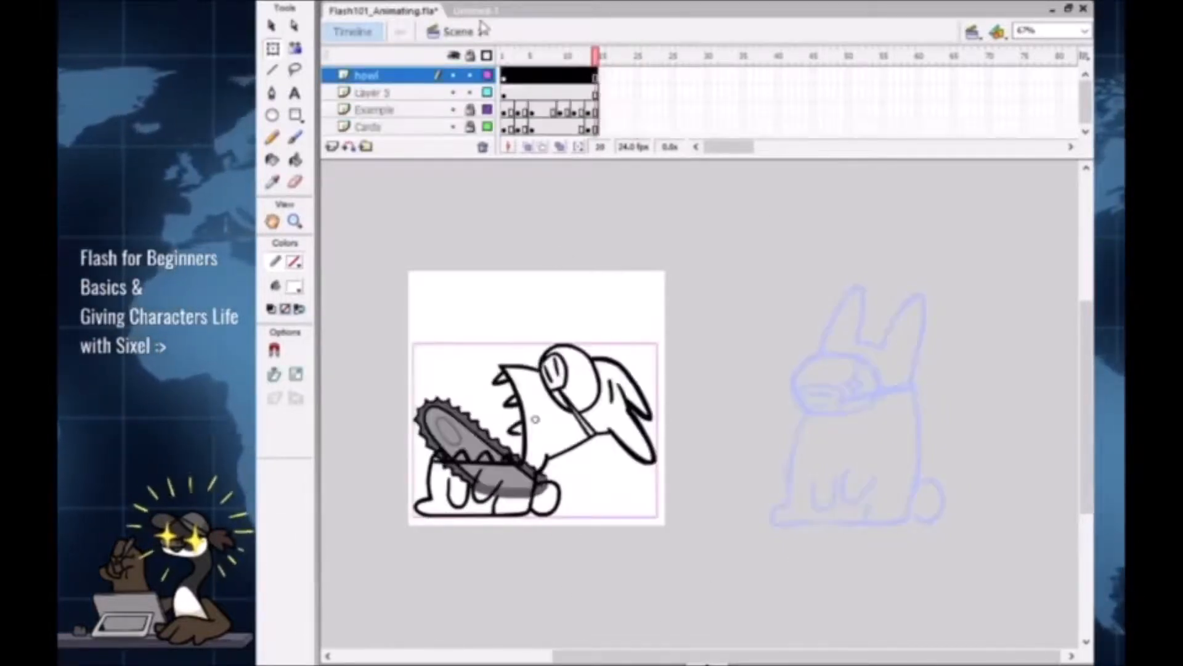
Step: Extend all Scene 1 layers to frame 20 and set the document frame rate to 10 fps
click(599, 49)
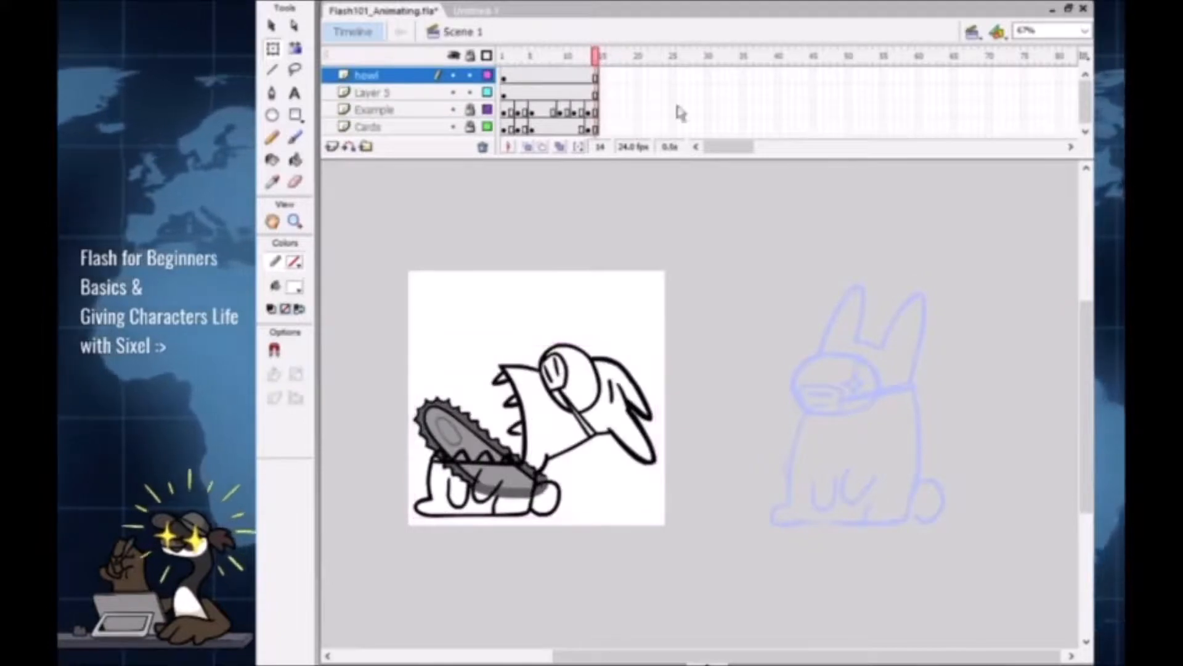
key(F5)
key(F5)
key(F5)
key(F5)
key(F5)
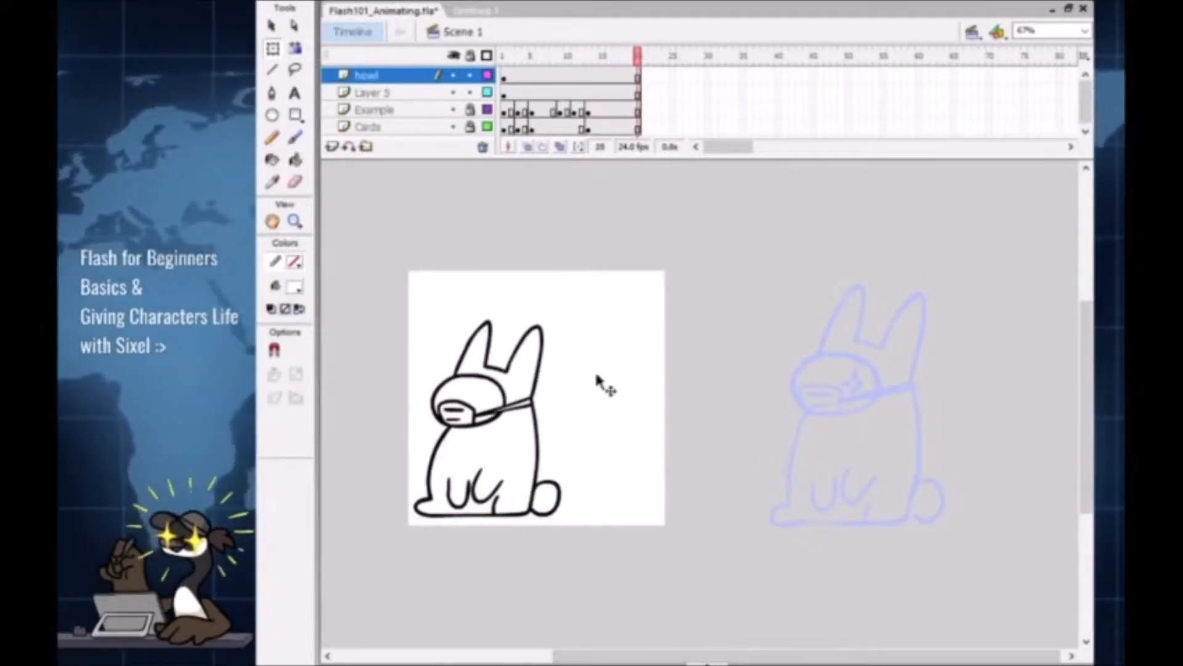
click(707, 664)
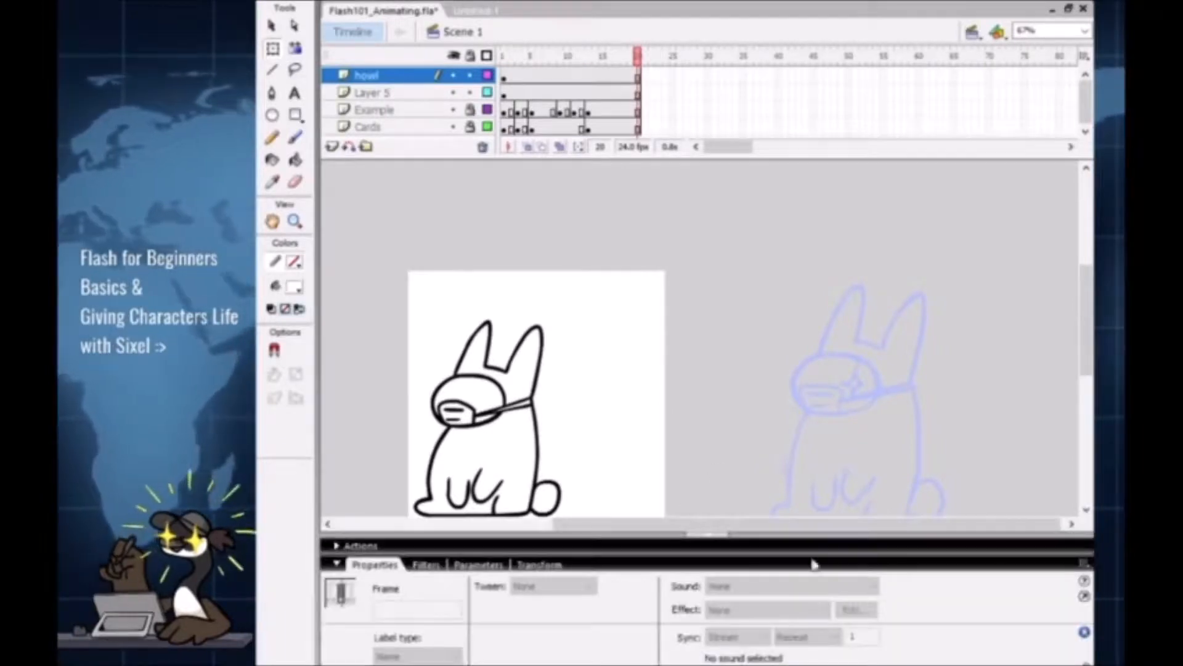
click(737, 473)
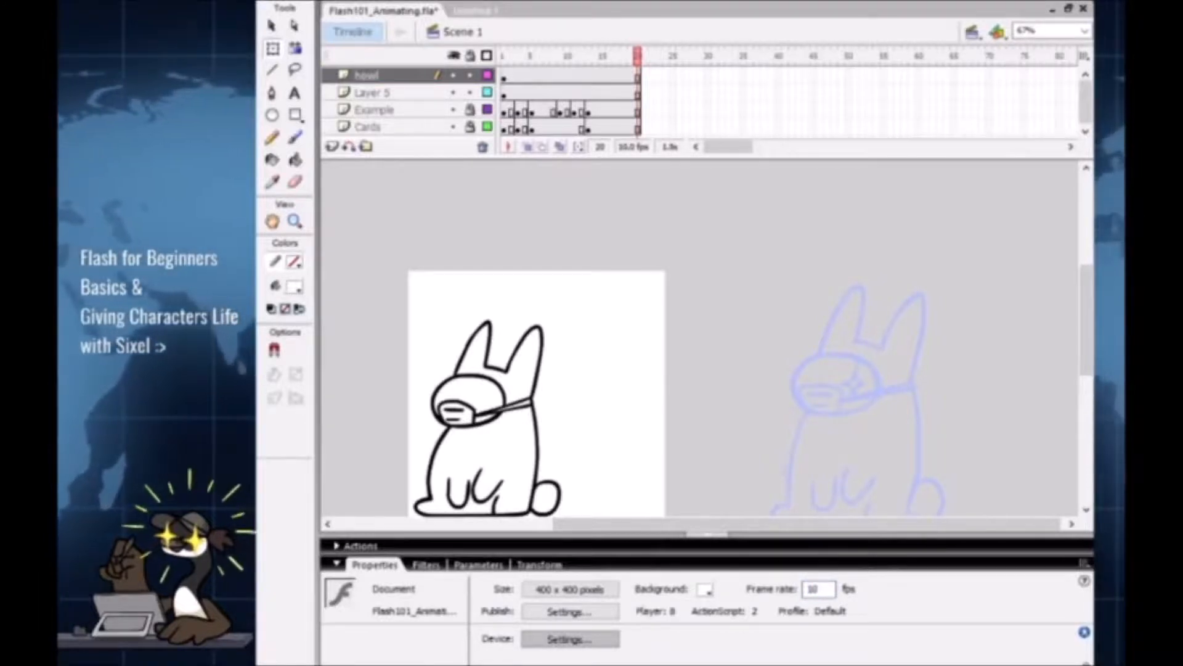
Step: Scale the Howl symbol down further and reposition it near the middle of the white backdrop
click(543, 419)
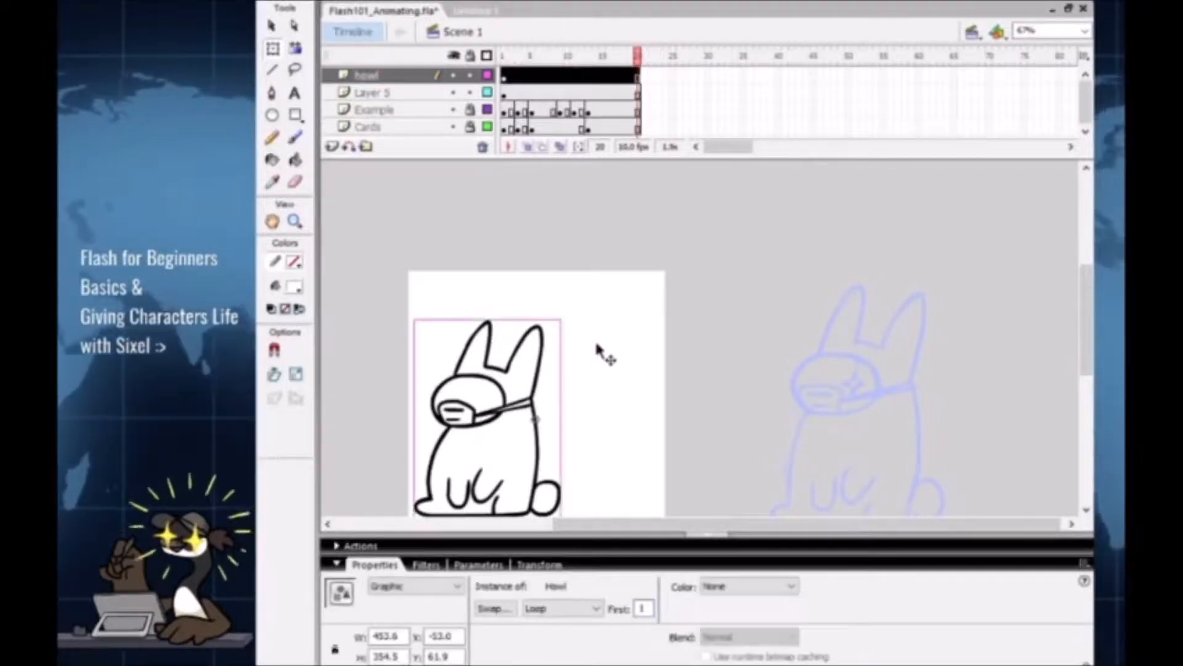
drag(413, 319, 425, 329)
drag(498, 414, 542, 410)
drag(606, 325, 598, 334)
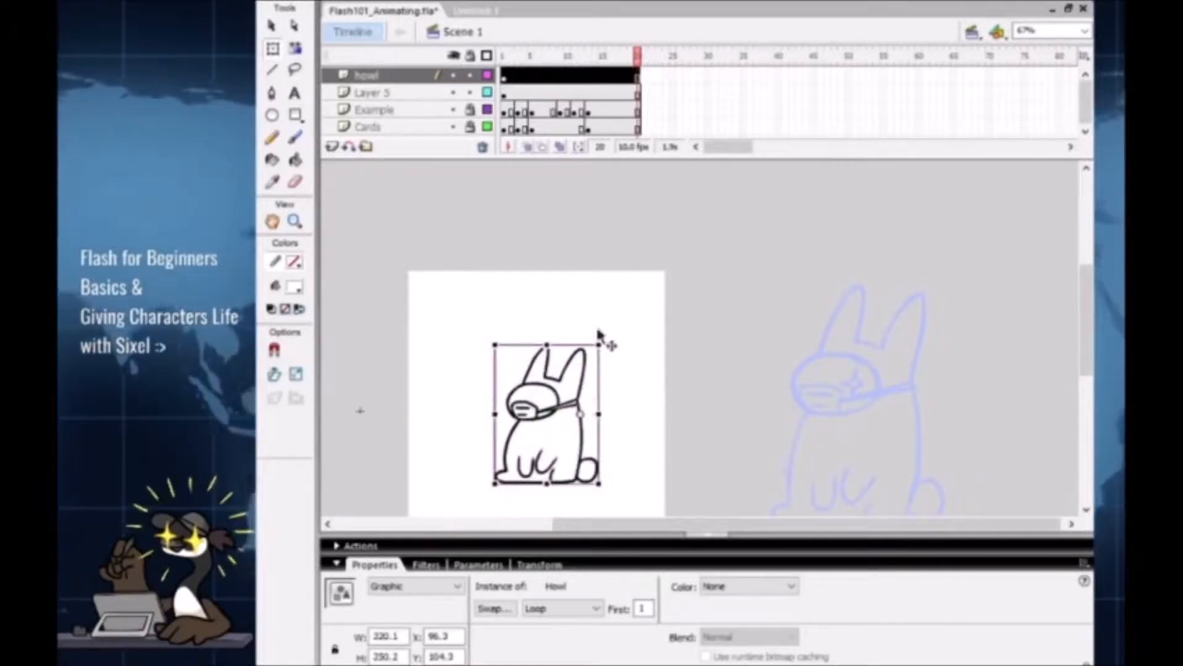
drag(571, 407, 566, 412)
Step: Lock the white backdrop layer and make the howl layer active
click(641, 360)
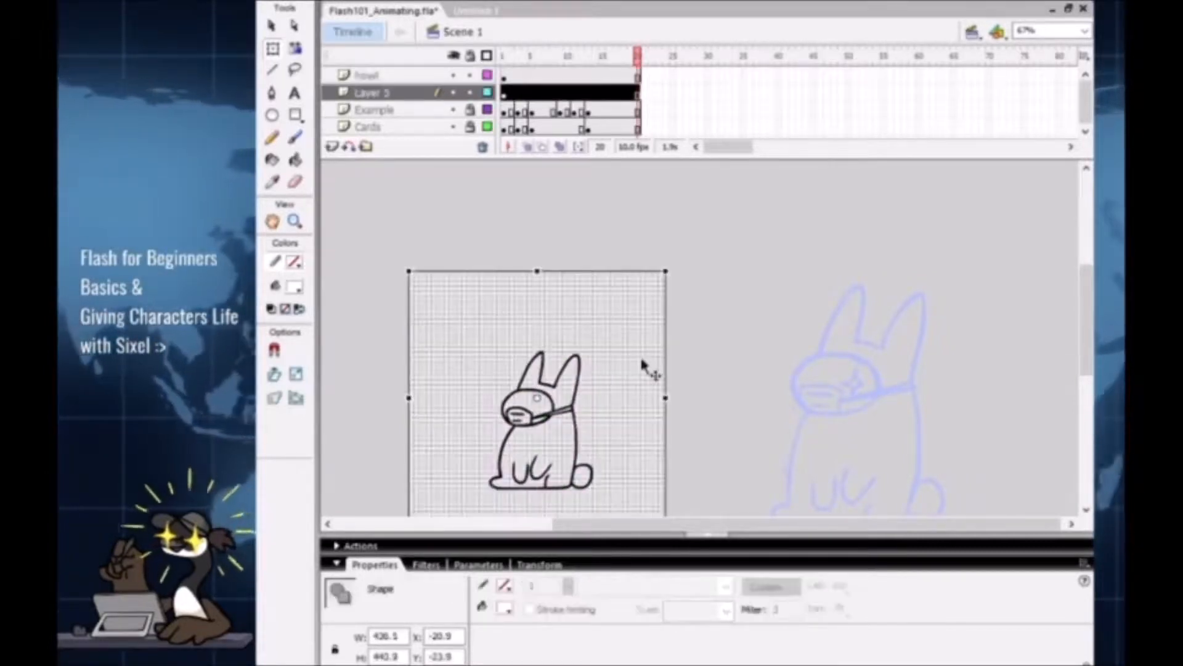
click(672, 259)
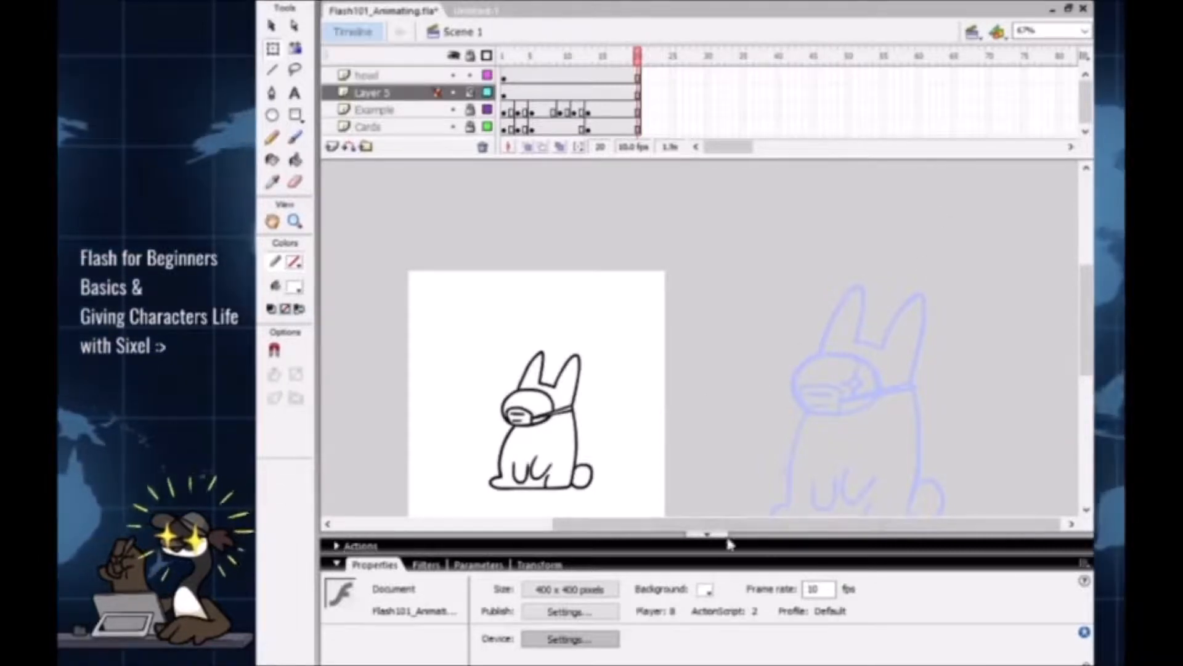
drag(707, 534, 706, 580)
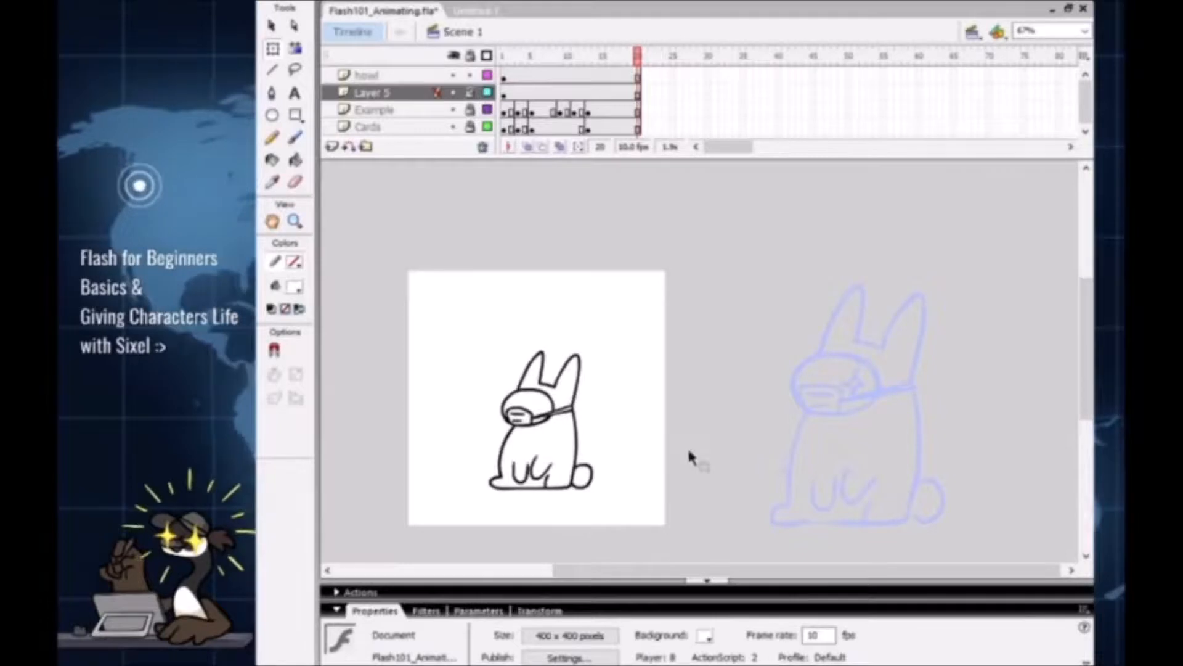
click(381, 76)
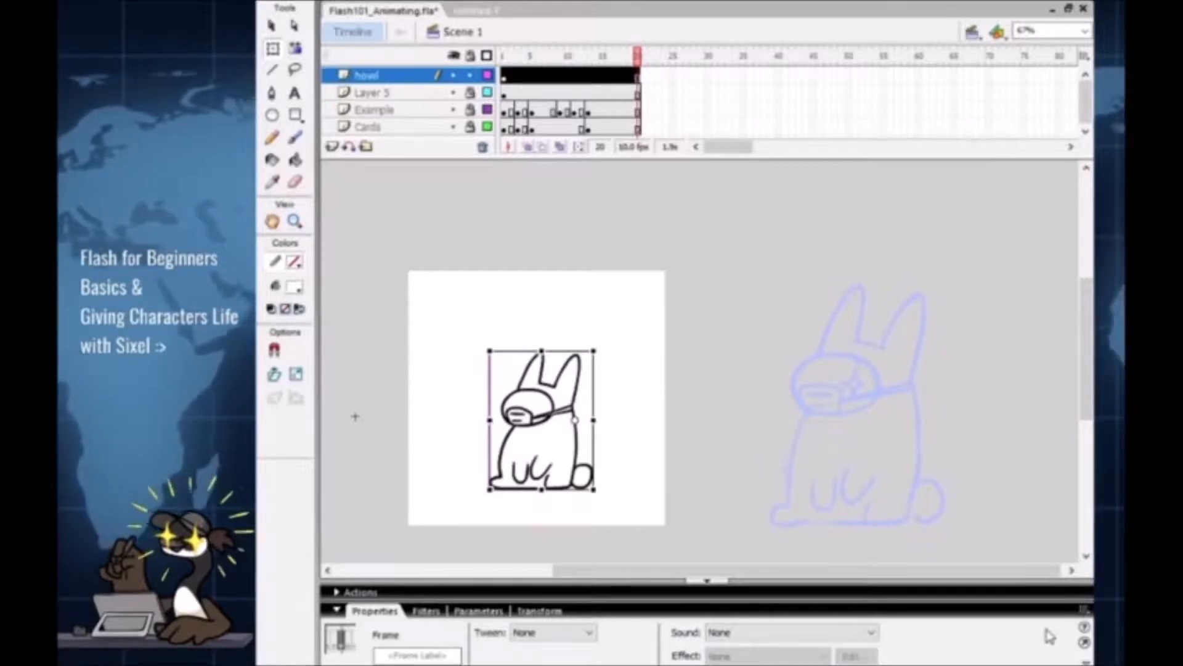
click(708, 493)
Step: Open the Howl symbol and fill the character's ears and body light pink on frame 1
key(z)
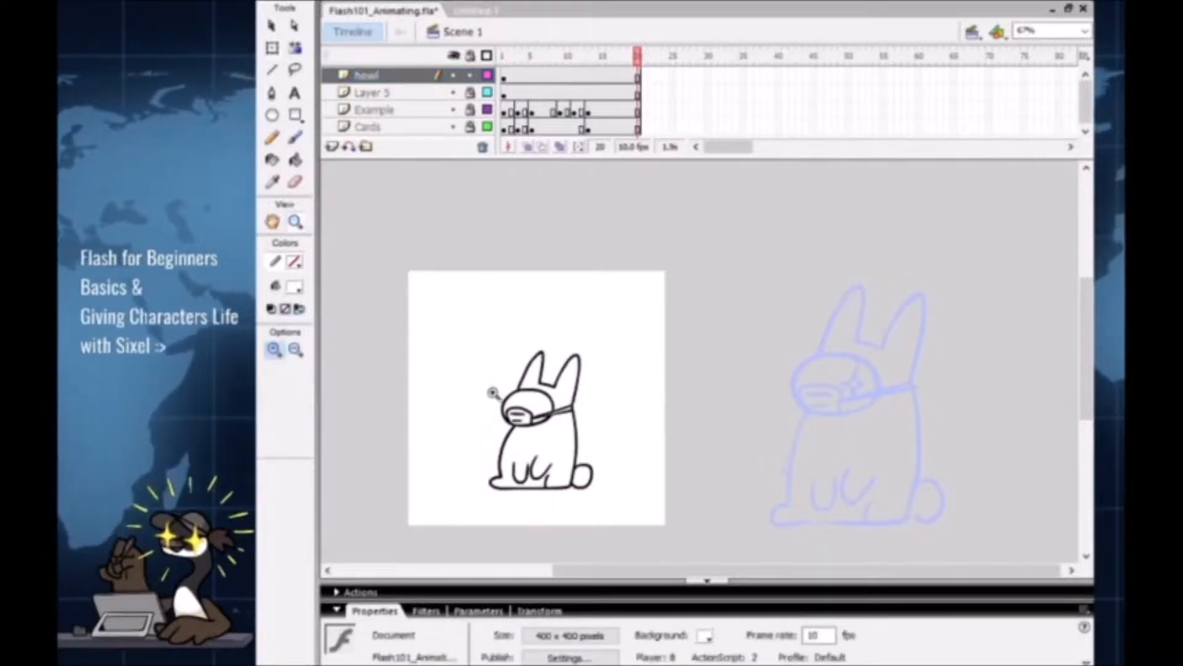
drag(634, 488, 709, 545)
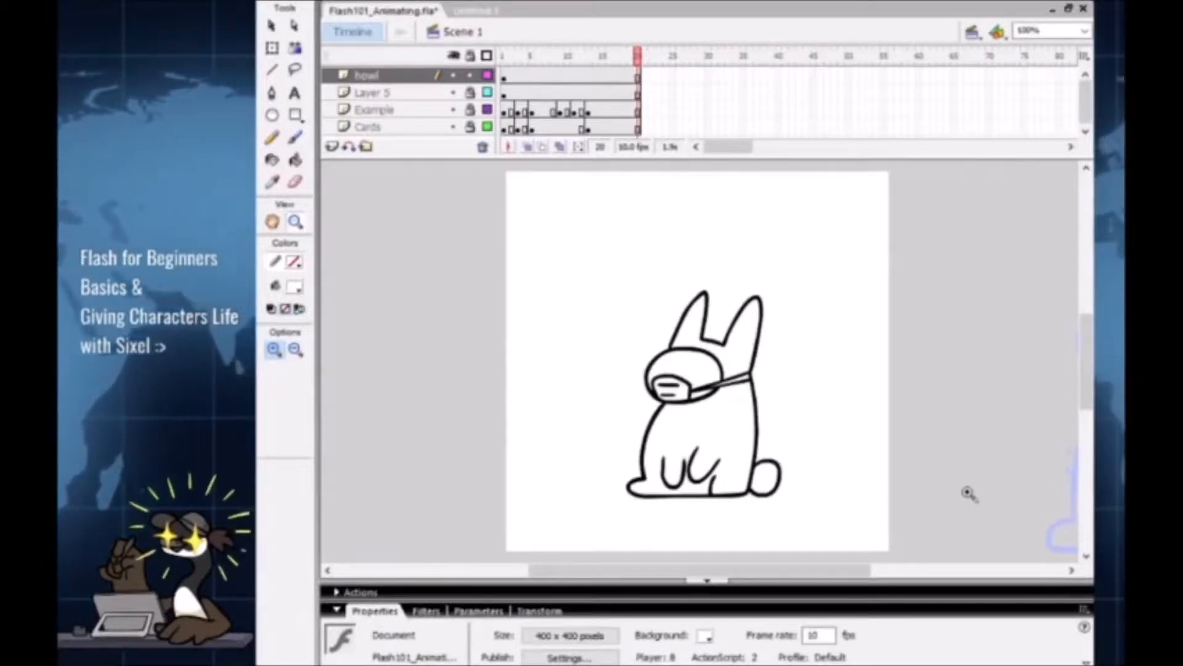
key(v)
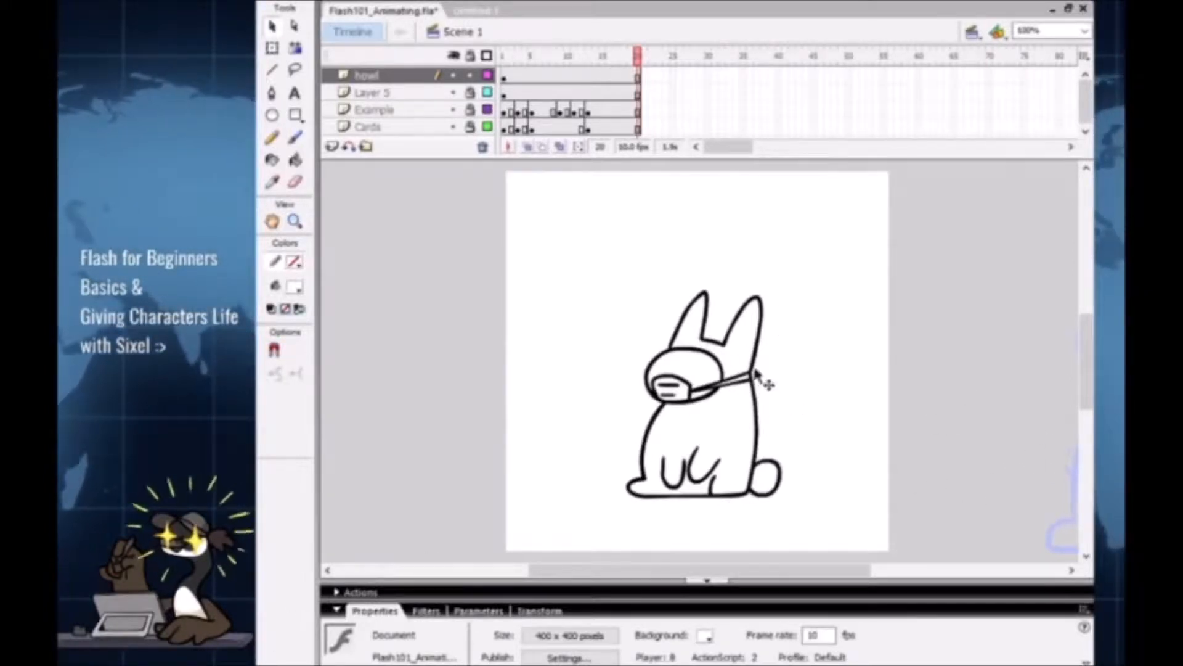
double_click(764, 388)
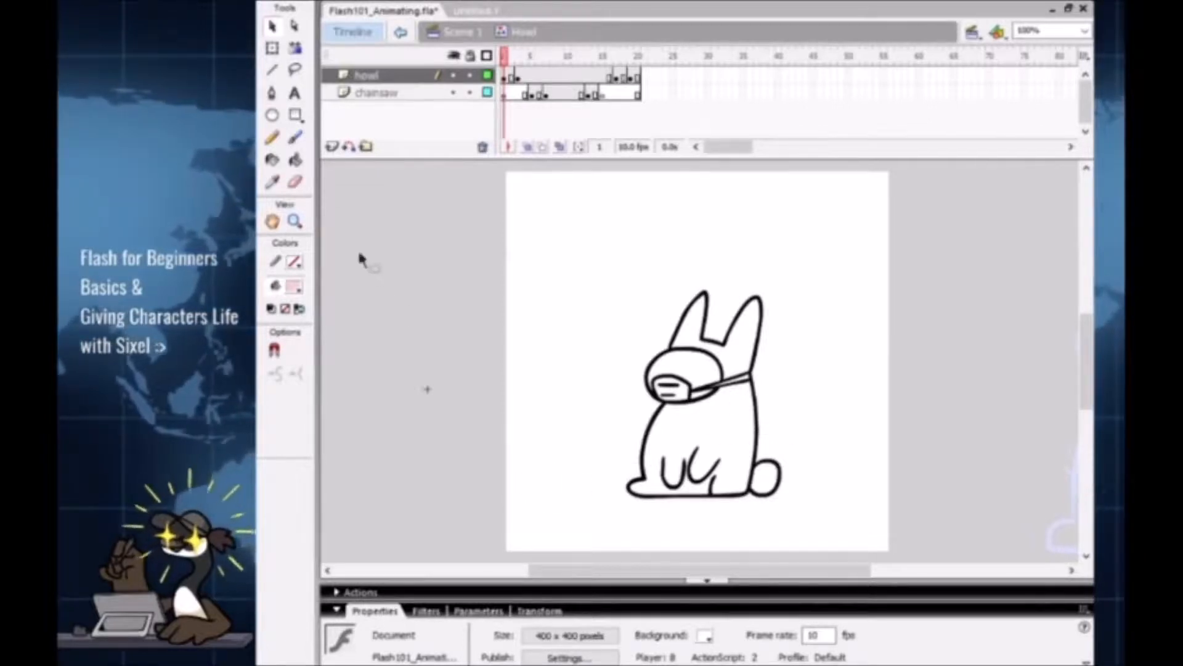
key(k)
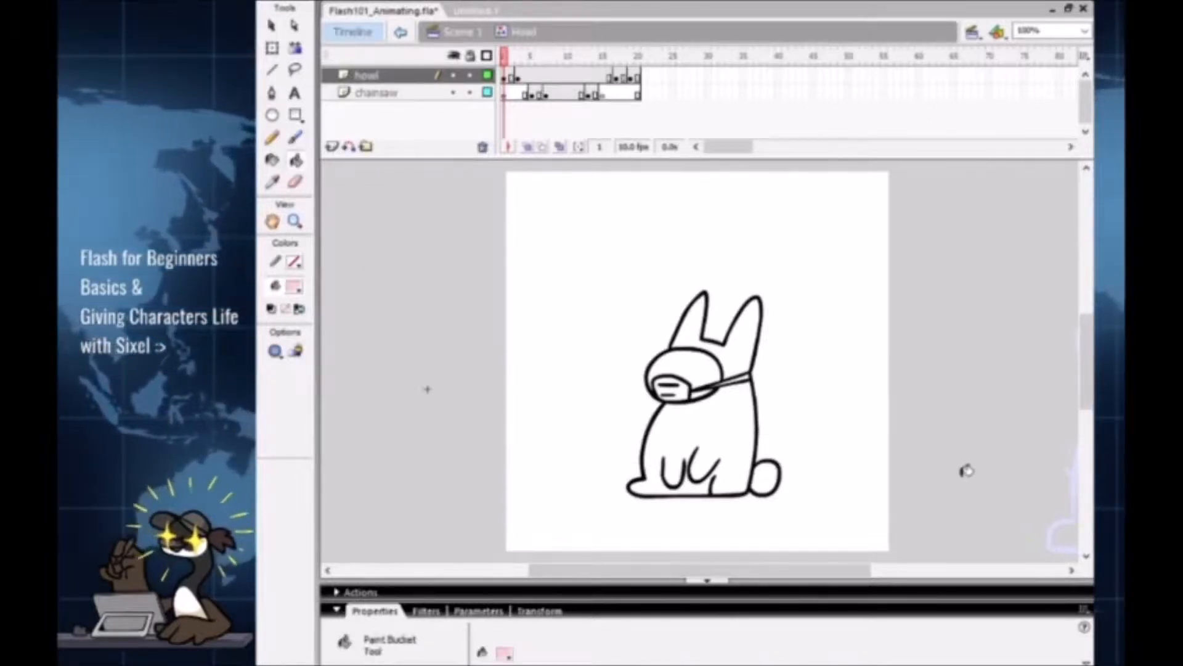
click(738, 359)
click(735, 446)
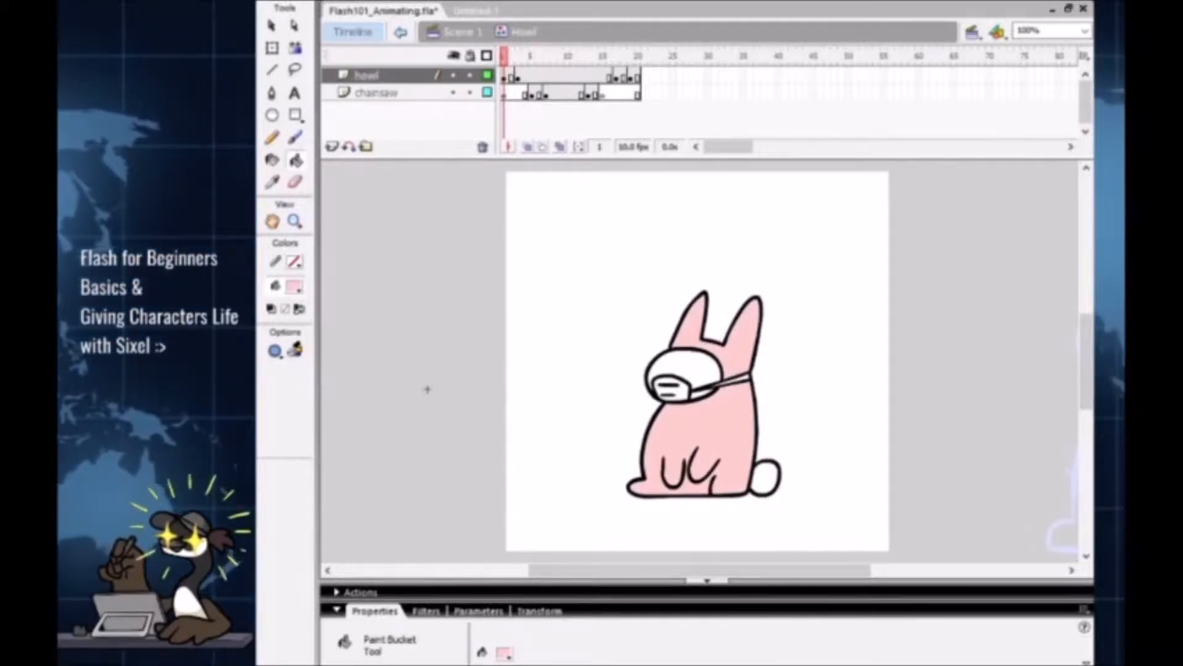
Step: Fill the character's face dark grey, the tail light pink and the mask light blue on frame 1
click(681, 364)
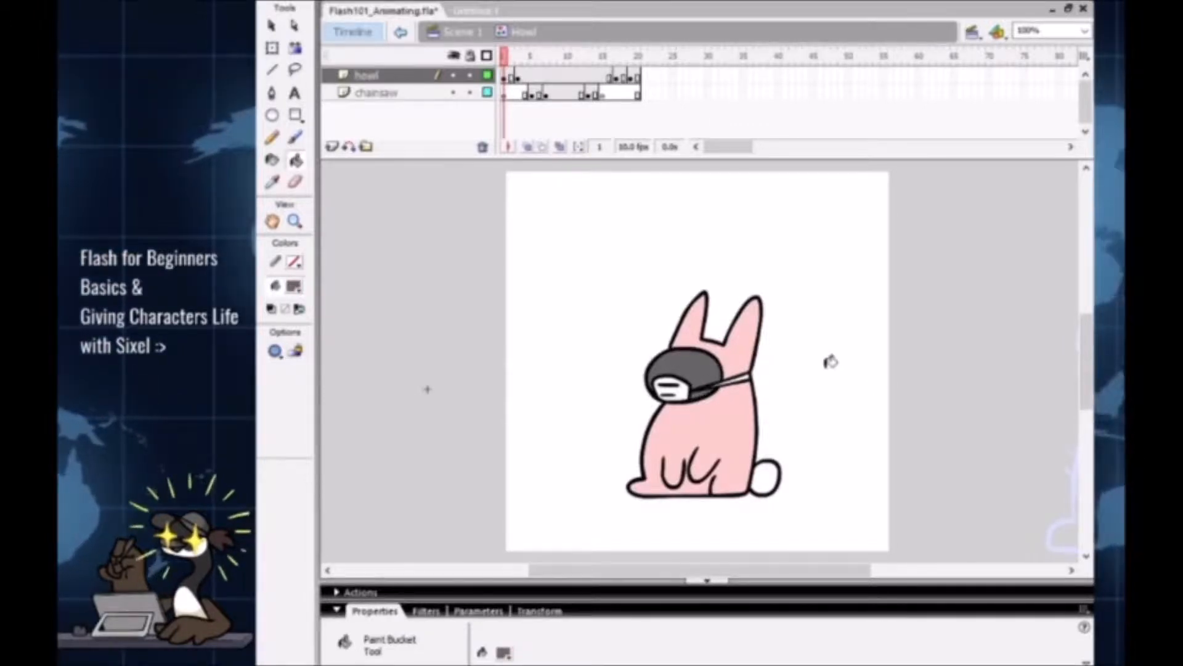
click(295, 287)
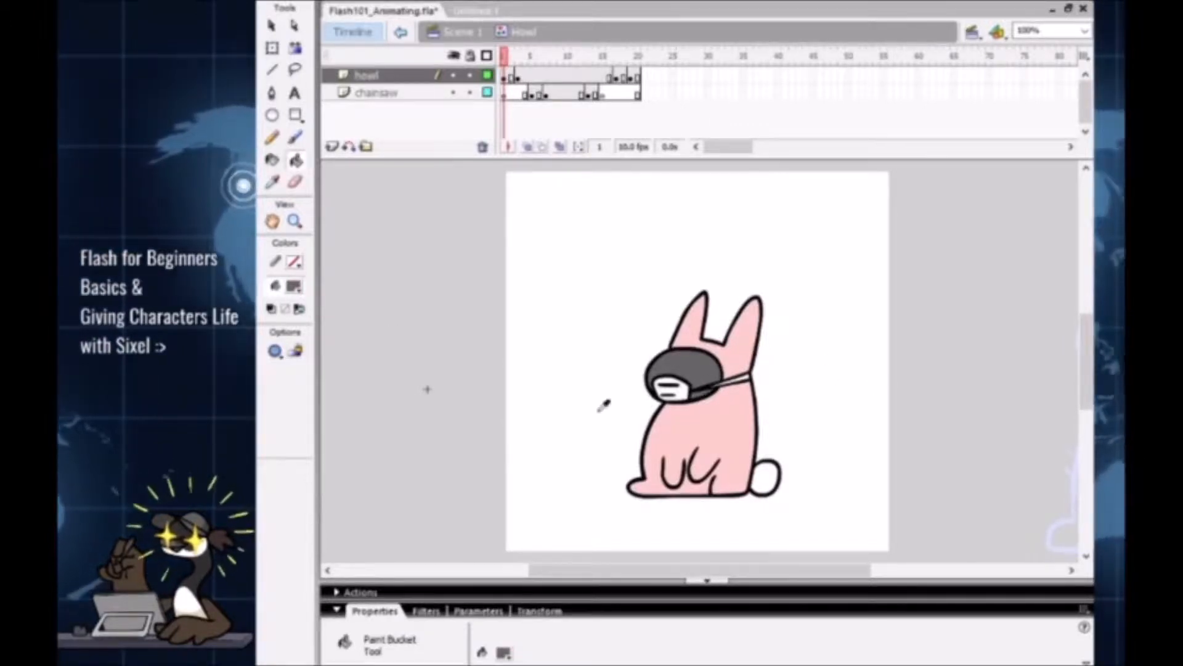
click(733, 439)
click(775, 476)
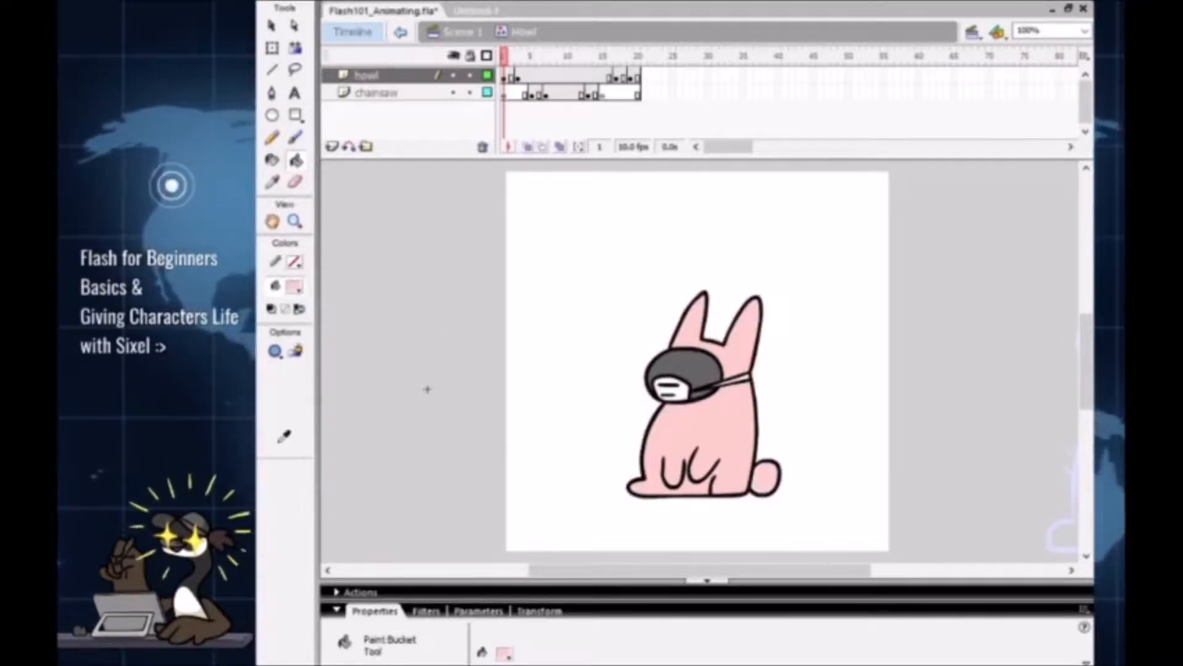
click(288, 385)
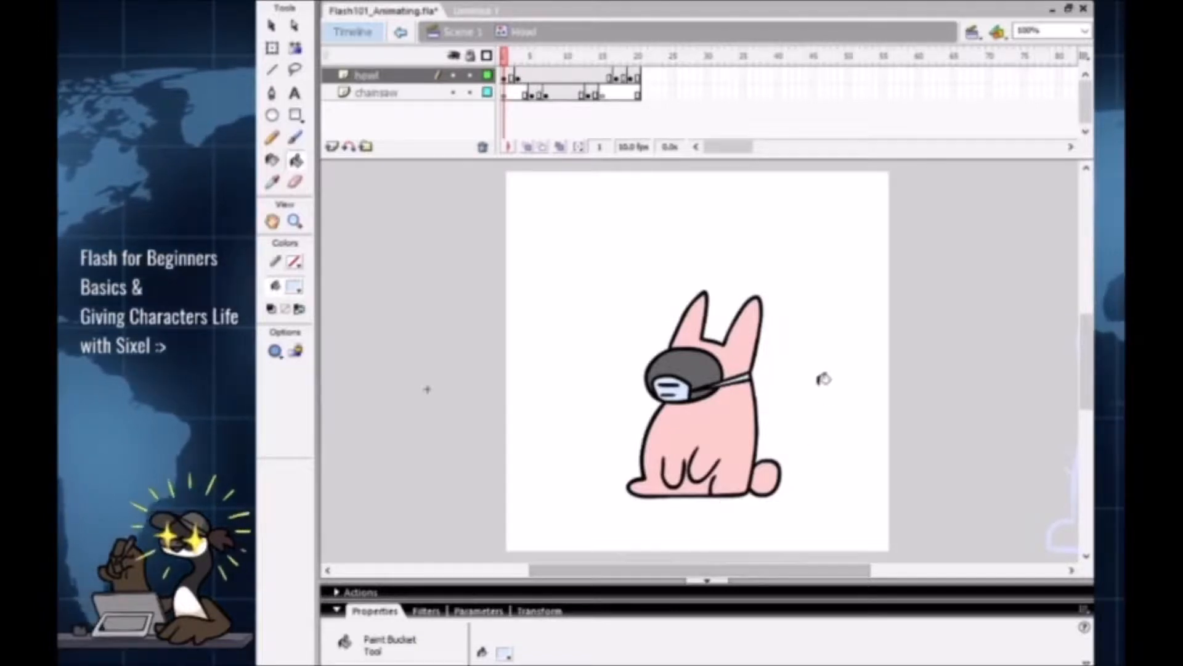
Step: Refill the character's ears, body and tail with a deeper pink and the mask with white
click(294, 287)
click(678, 425)
click(294, 287)
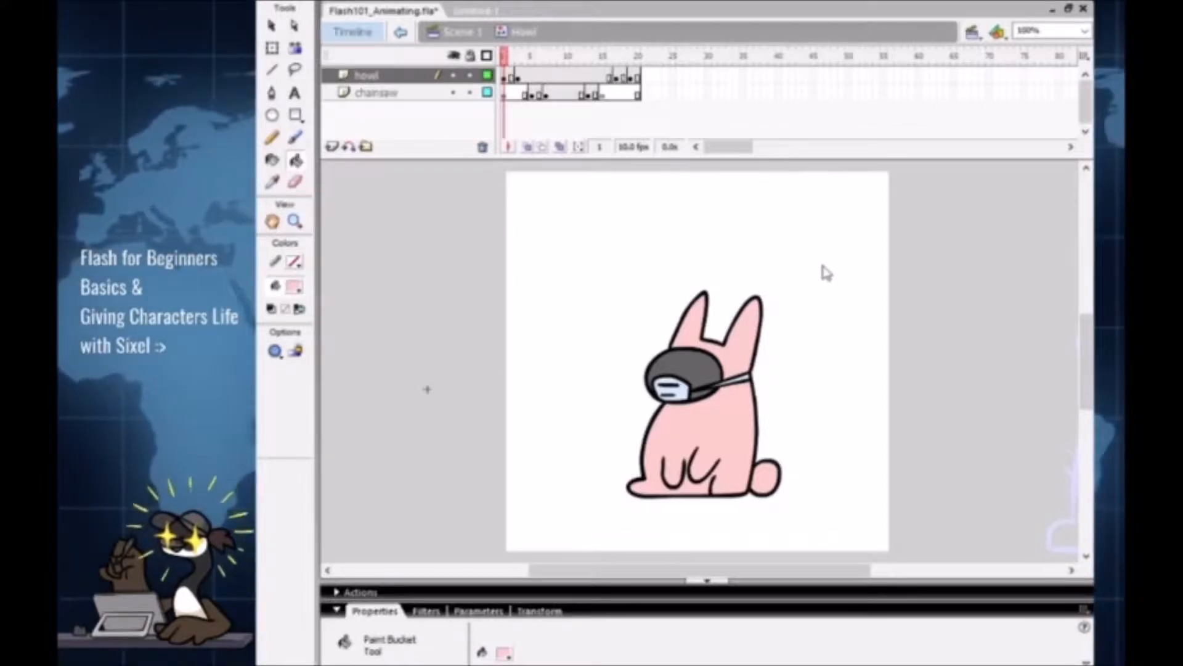
click(731, 341)
click(742, 425)
click(777, 476)
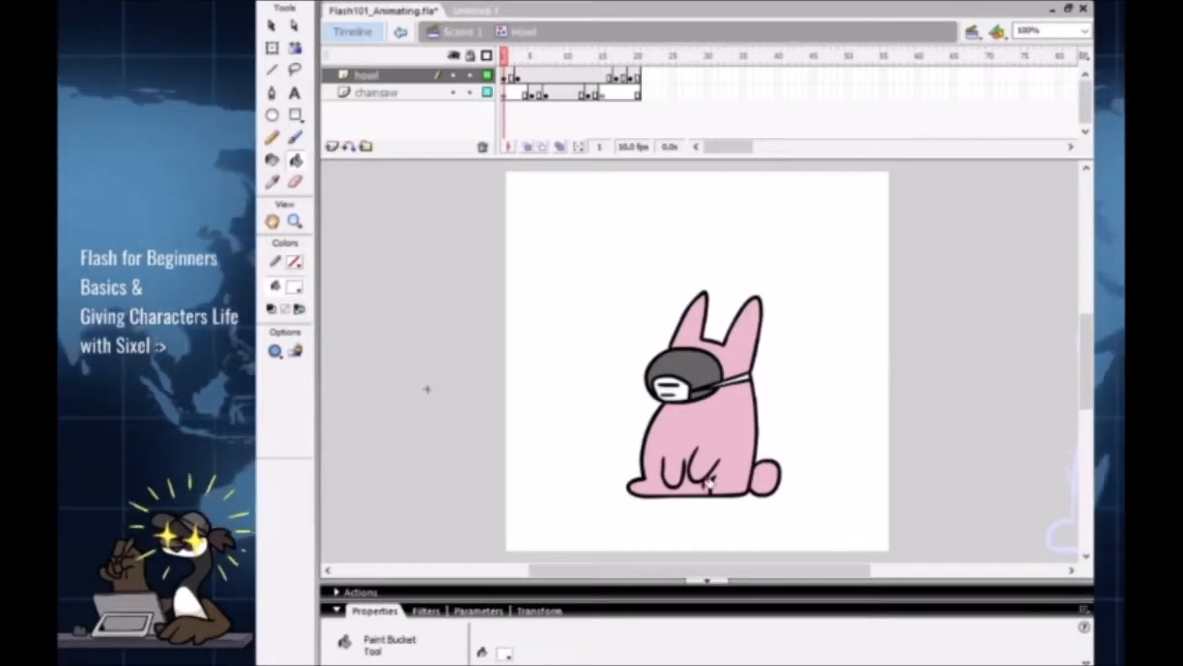
Step: Add a new layer above howl and set the brush colour to red
key(b)
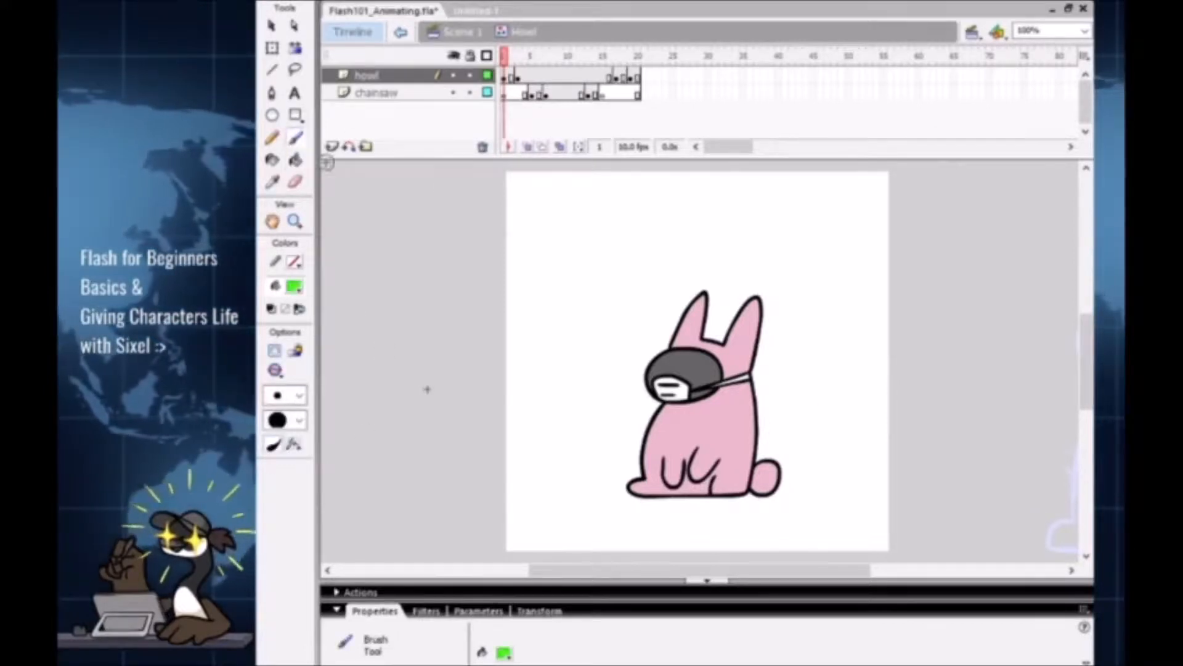
click(333, 146)
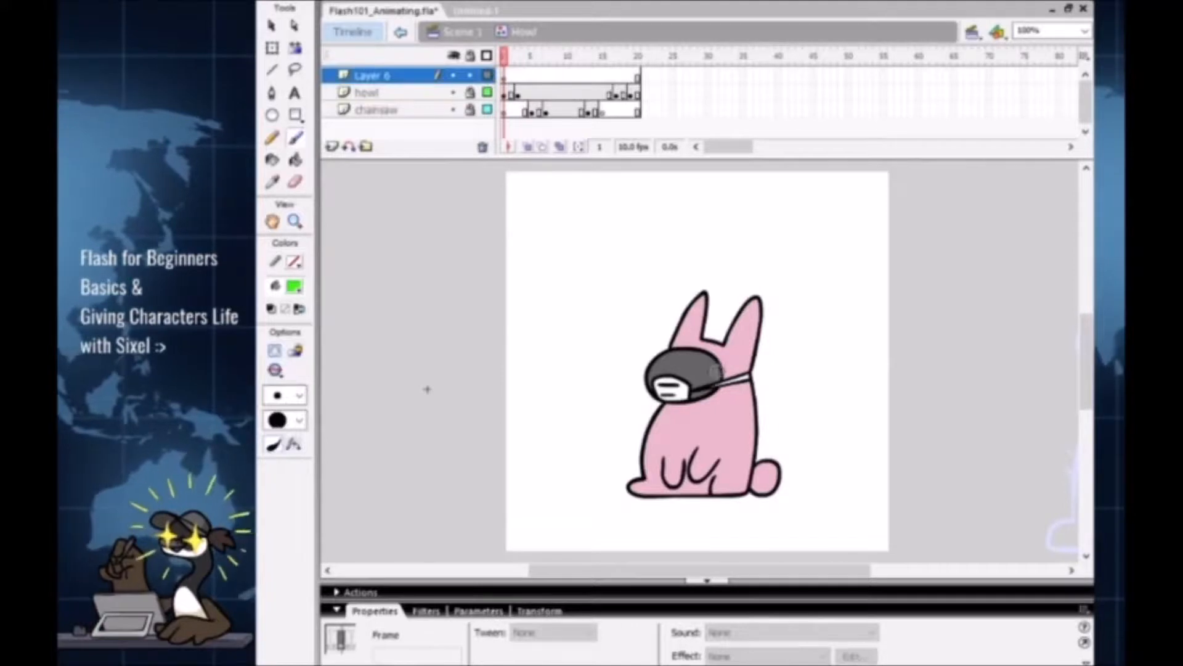
key(z)
click(715, 379)
key(b)
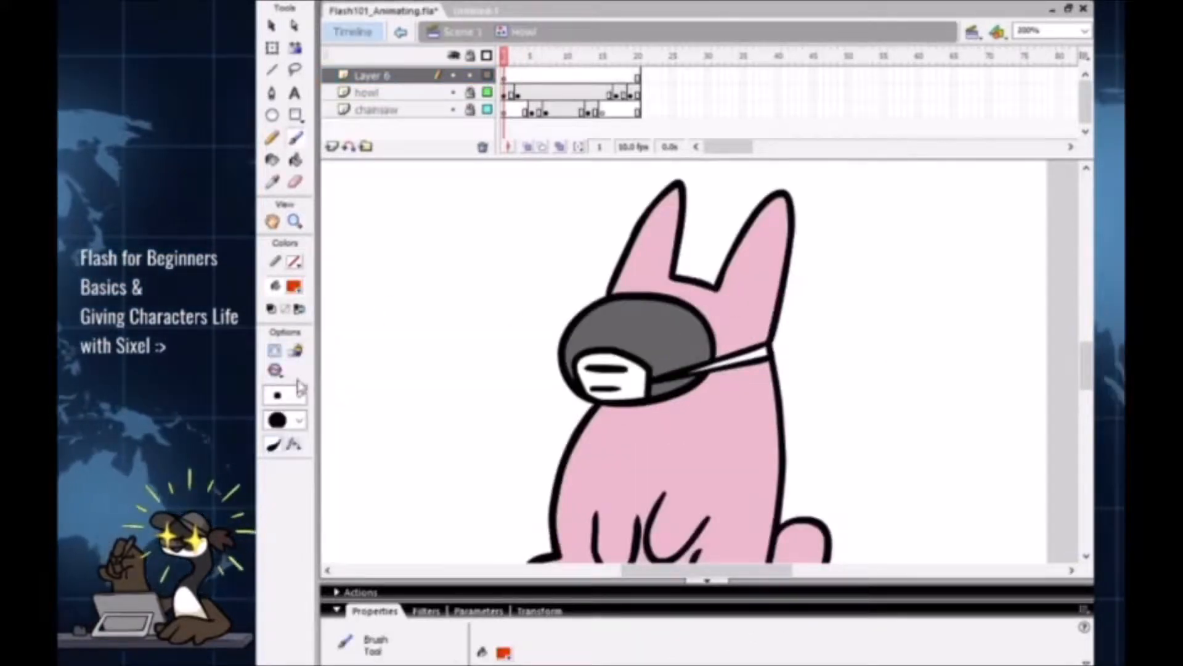
Step: Try to paint a red four-pointed star eye on the character's dark face on frame 1
mouse_move(681, 334)
mouse_down()
mouse_move(684, 379)
mouse_move(684, 338)
mouse_up()
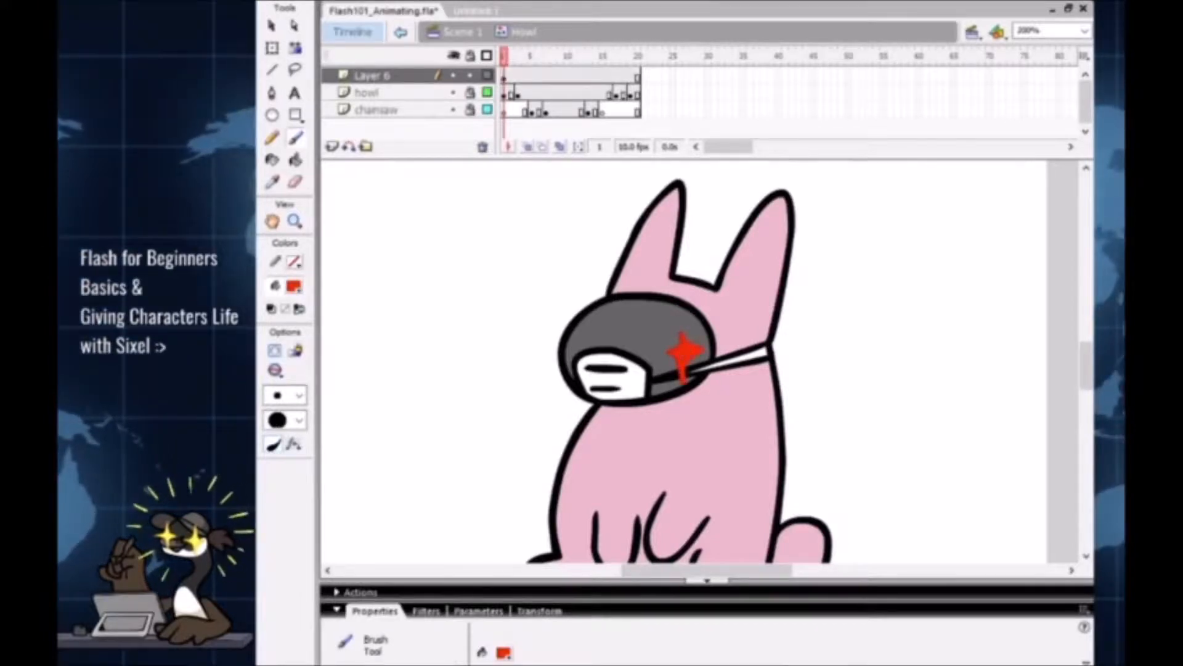
key(z)
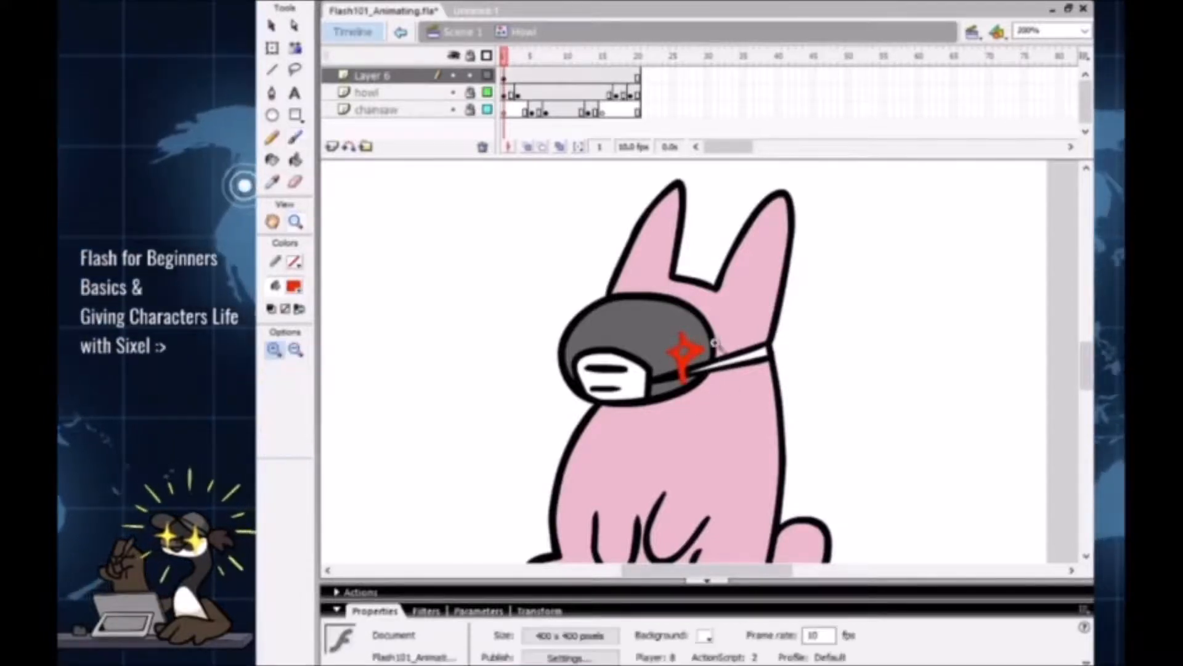
key(ctrl+z)
key(ctrl+z)
Step: Paint a small red diamond-shaped star on the character's dark face on the new layer
key(b)
mouse_move(681, 357)
mouse_down()
mouse_move(685, 377)
mouse_move(699, 351)
mouse_move(684, 336)
mouse_move(689, 353)
mouse_move(671, 345)
mouse_move(681, 381)
mouse_move(705, 356)
mouse_up()
key(z)
key(z)
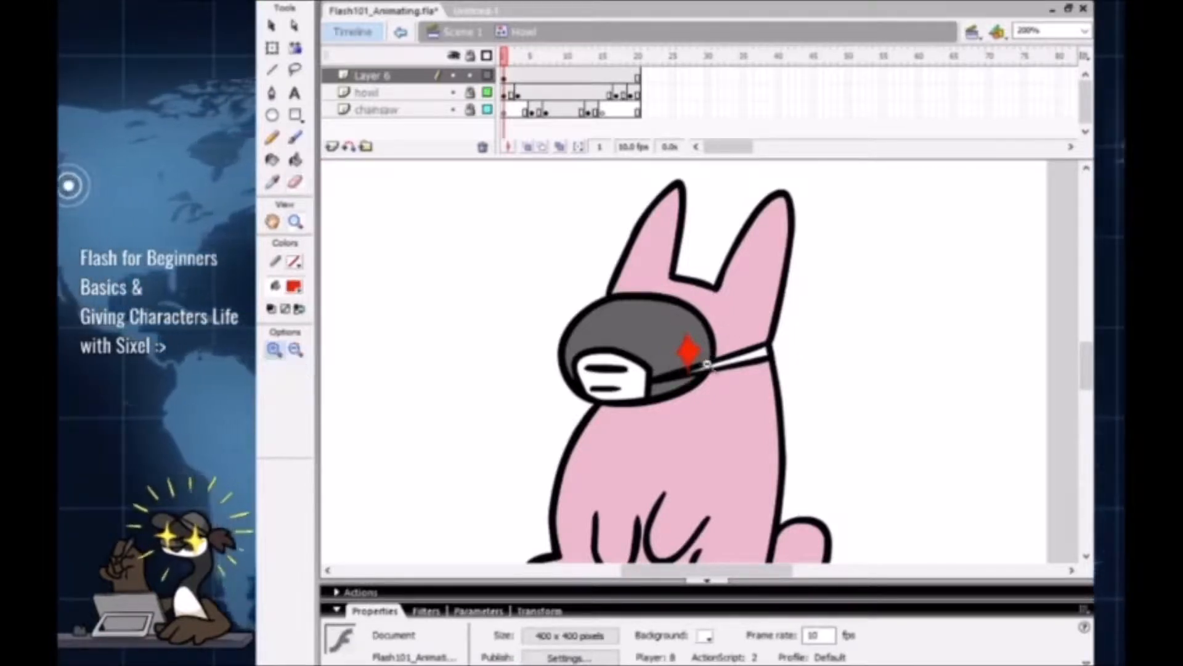
alt+click(708, 365)
key(v)
drag(928, 402, 854, 430)
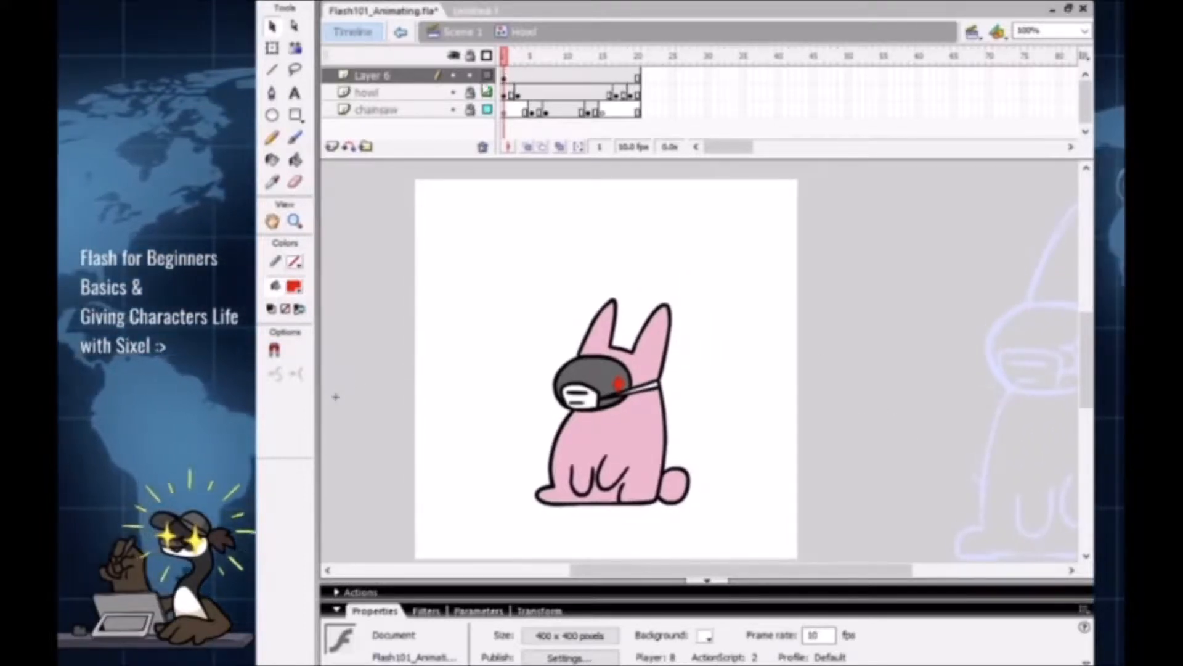
Step: Rename the red star's layer as star
click(379, 79)
double_click(378, 79)
text(star)
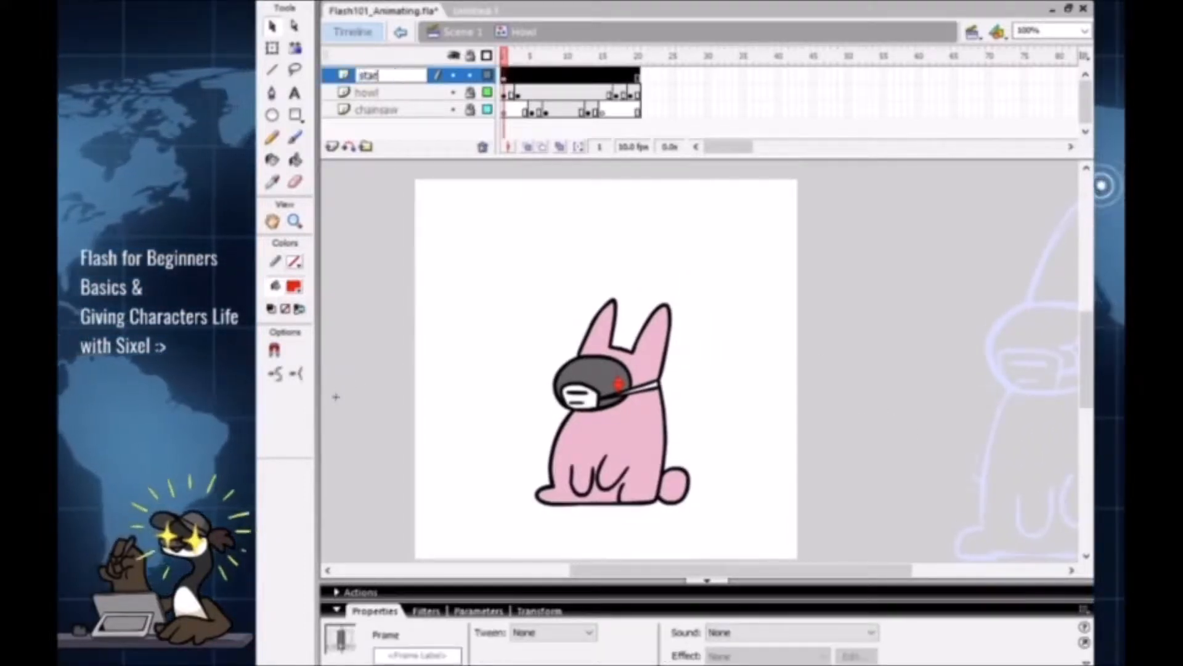
click(414, 59)
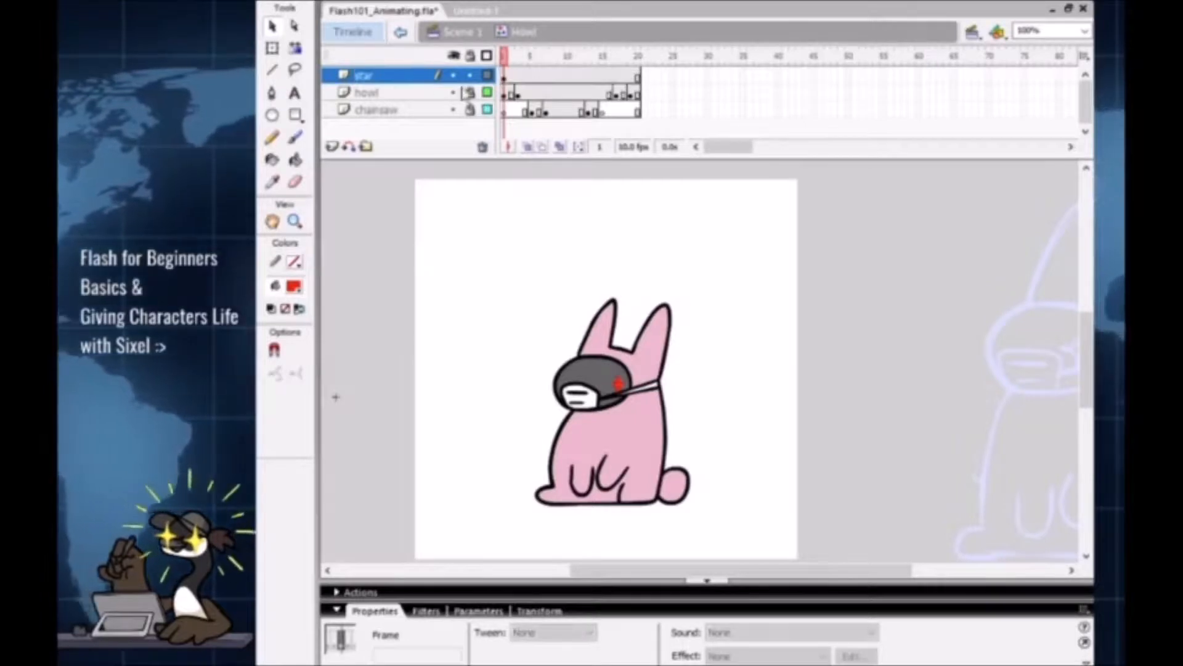
Step: Lock the star layer, then unlock the howl layer and make it active
click(470, 75)
click(470, 93)
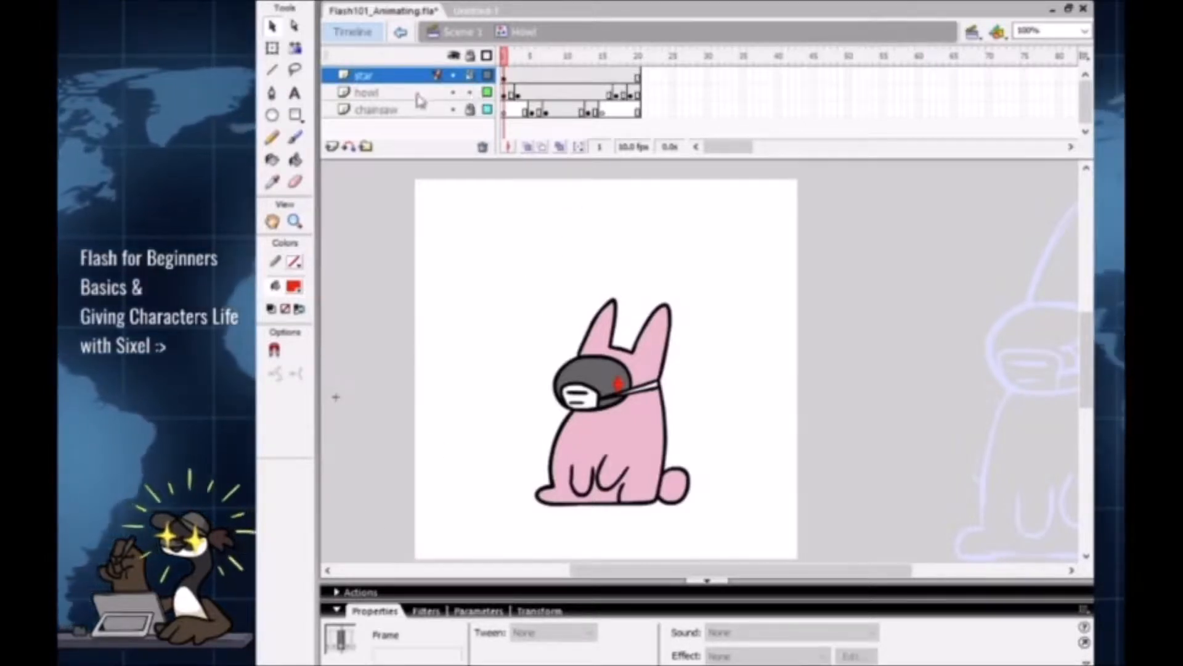
click(417, 95)
click(682, 510)
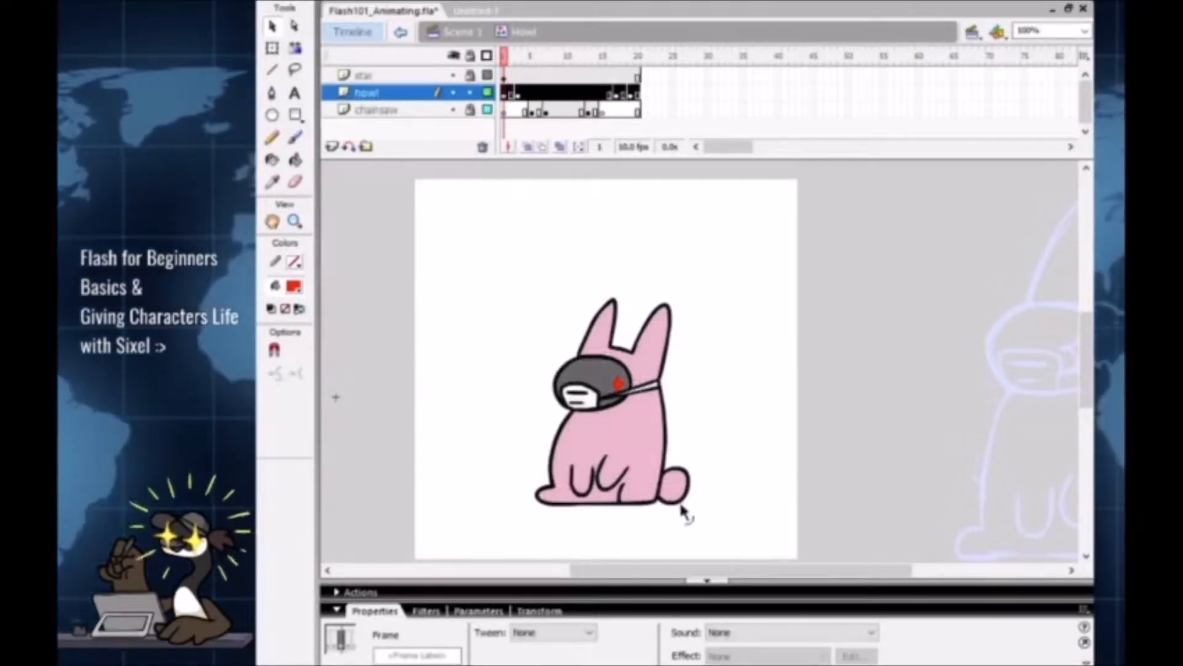
click(763, 379)
Step: Sample the pink from frame 1 and fill the open-mouthed character's body, head and ears with it on frame 5
key(k)
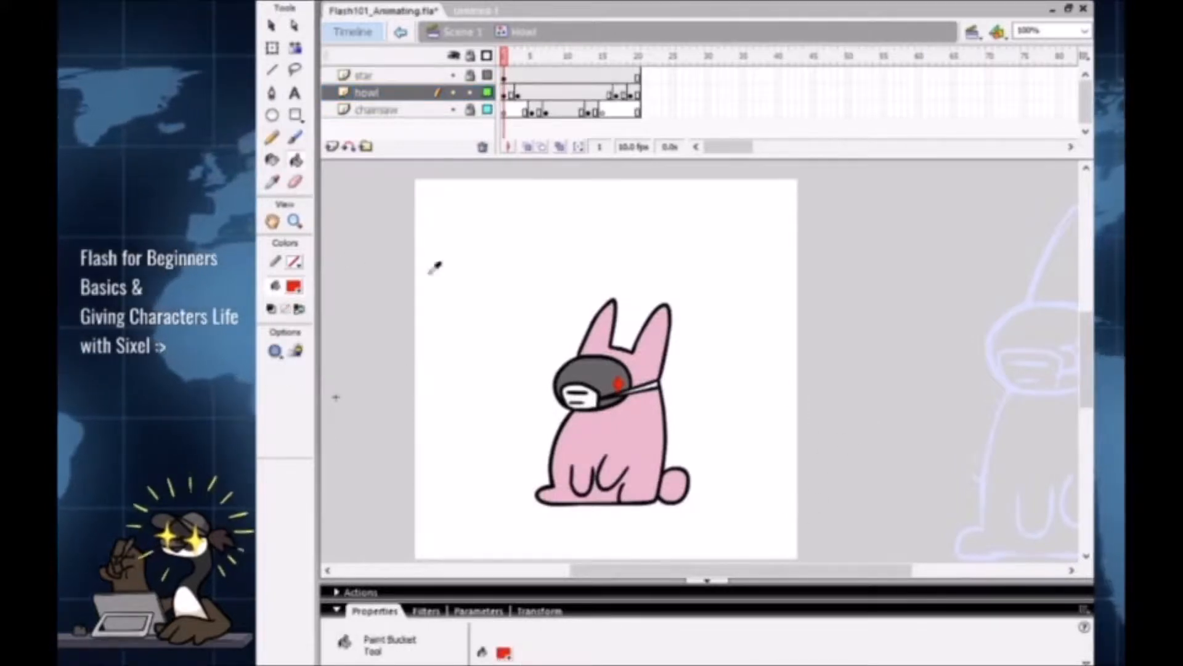
click(653, 336)
click(530, 56)
click(691, 411)
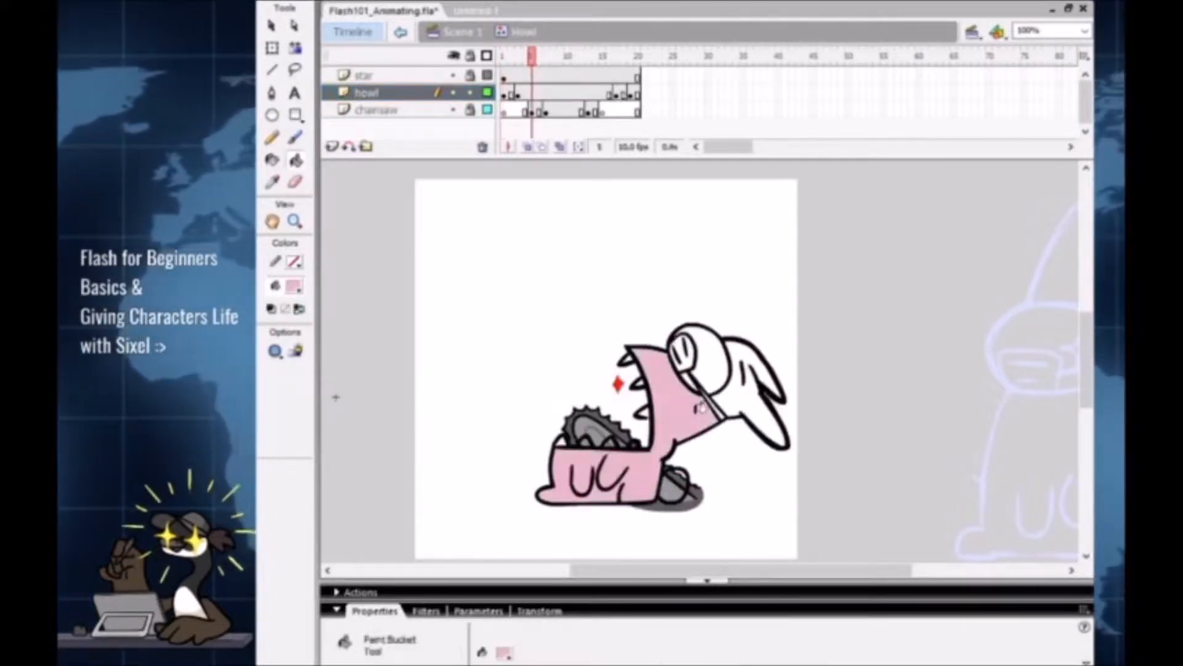
click(744, 392)
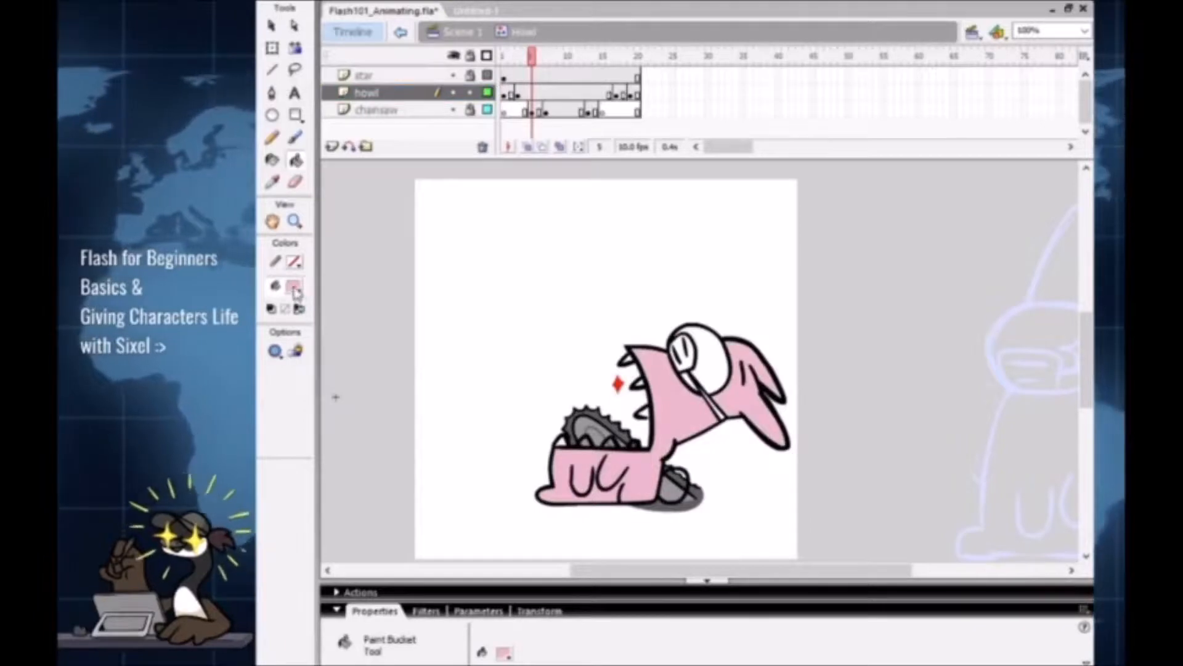
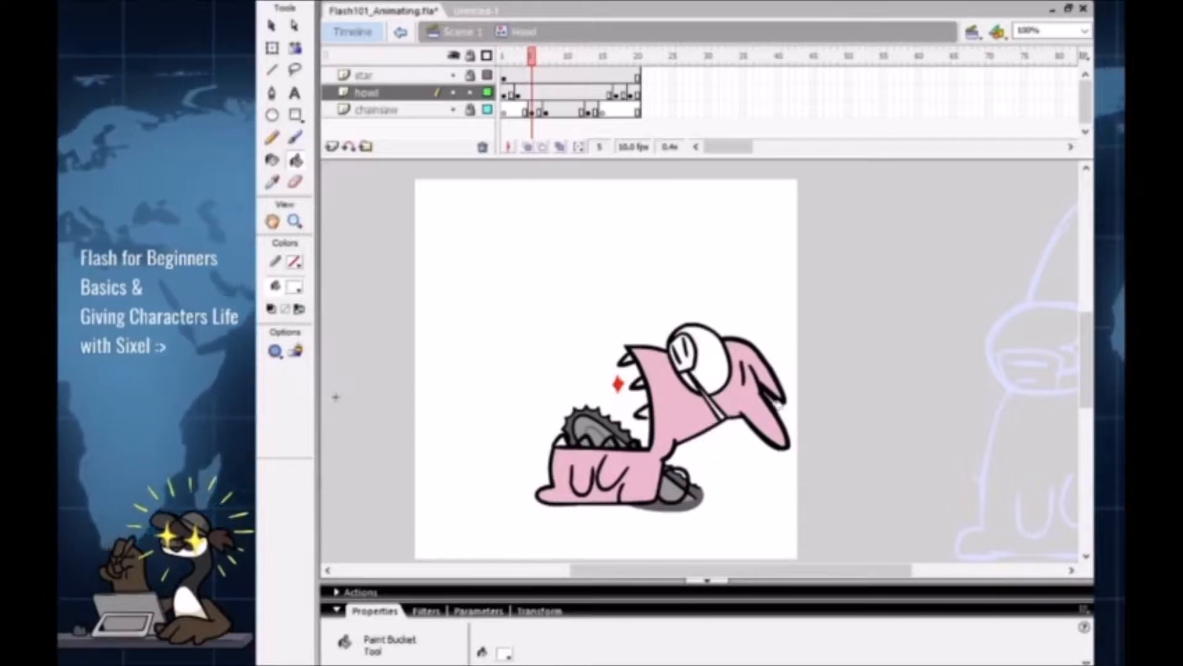
Step: Fill the open-mouthed character's face with the dark grey from frame 1 and its tail with pink
click(506, 56)
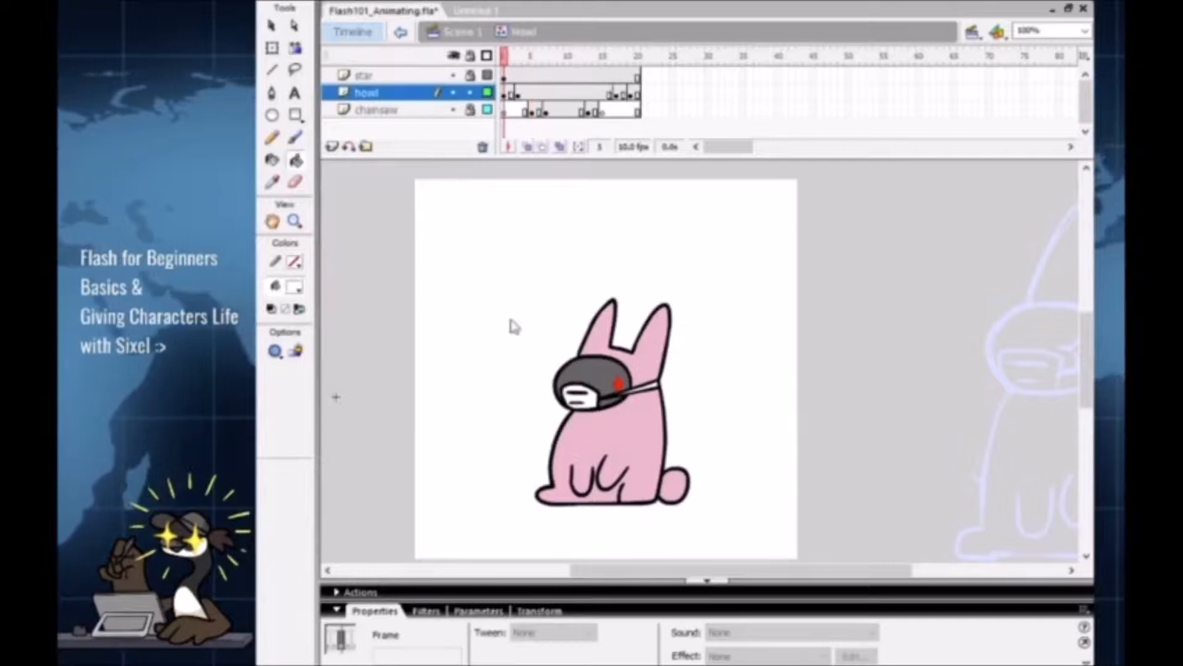
key(Return)
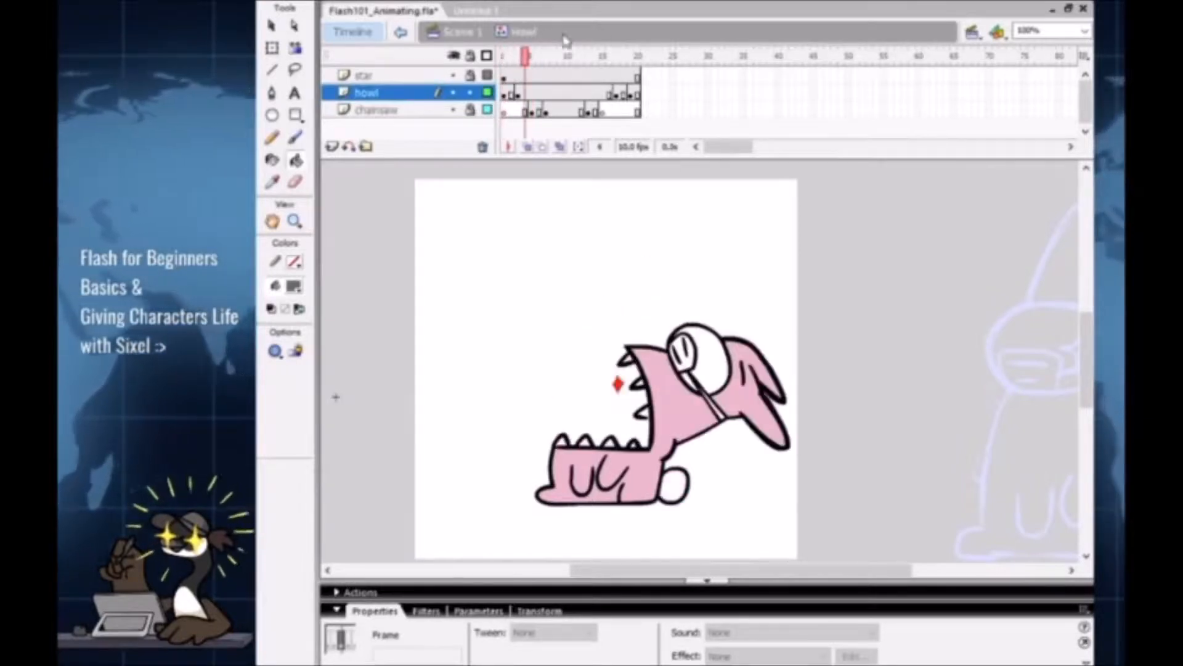
click(719, 385)
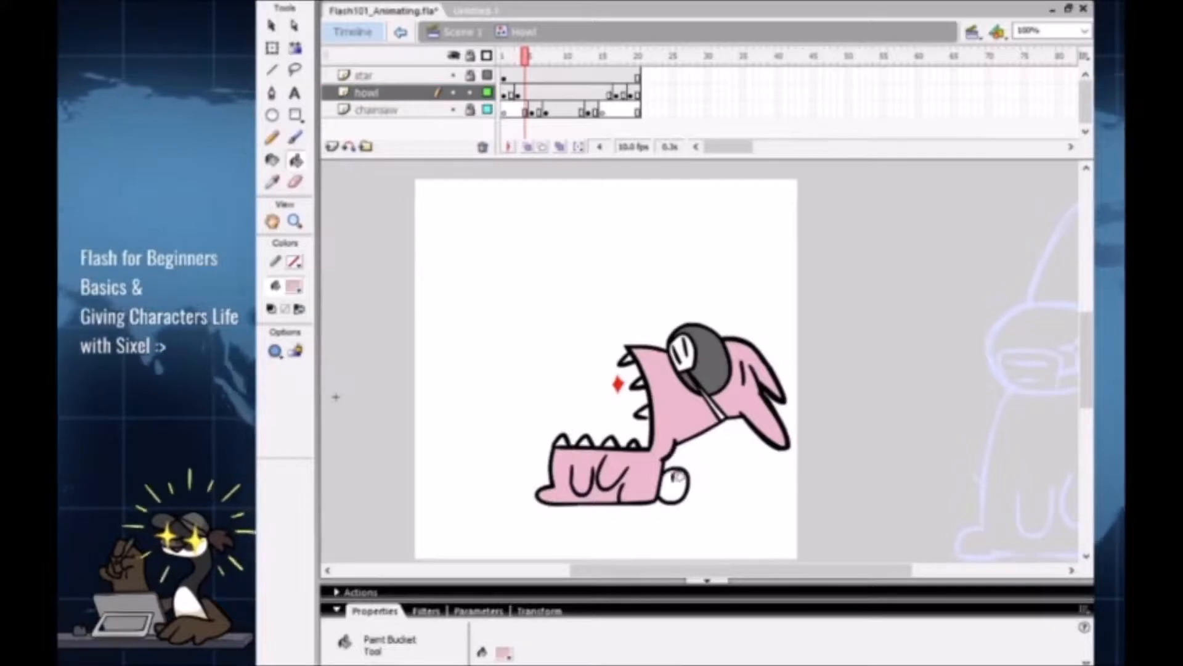
Step: Paint the teeth of the open-mouthed drawing white with the brush
key(b)
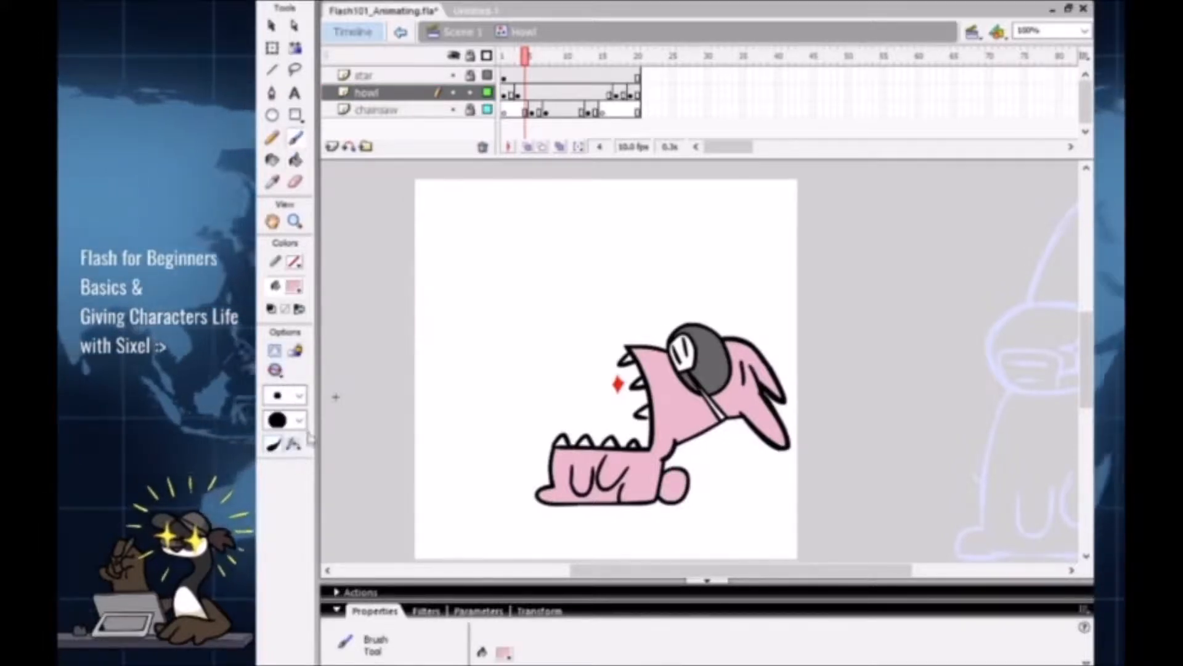
click(666, 275)
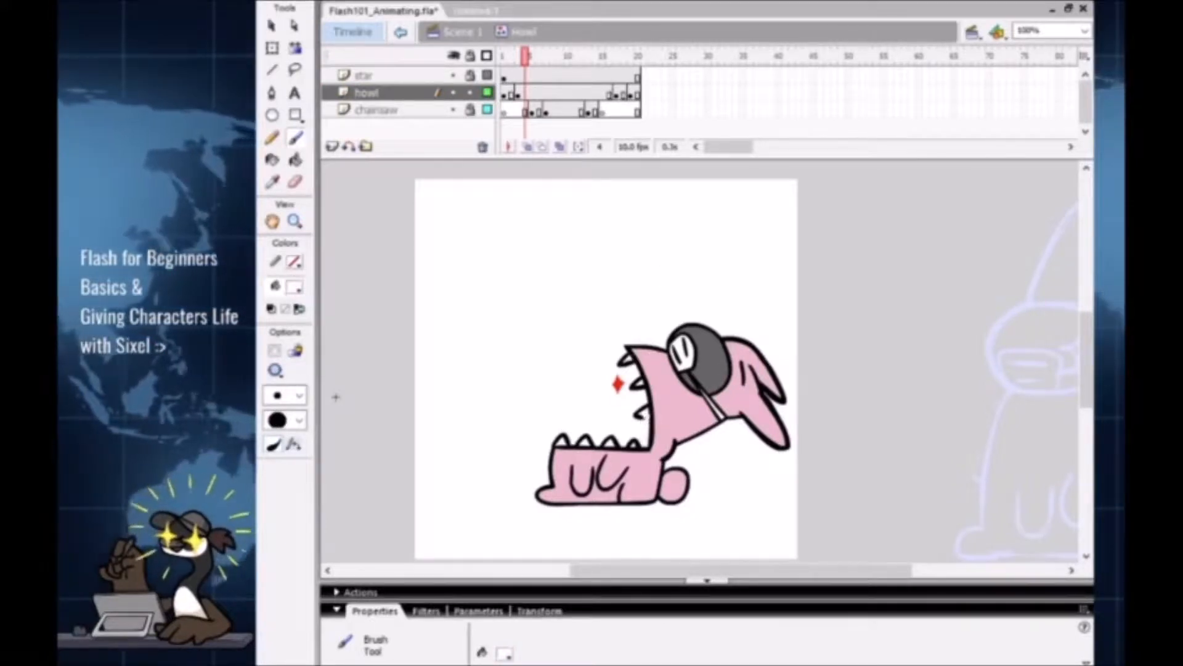
key(k)
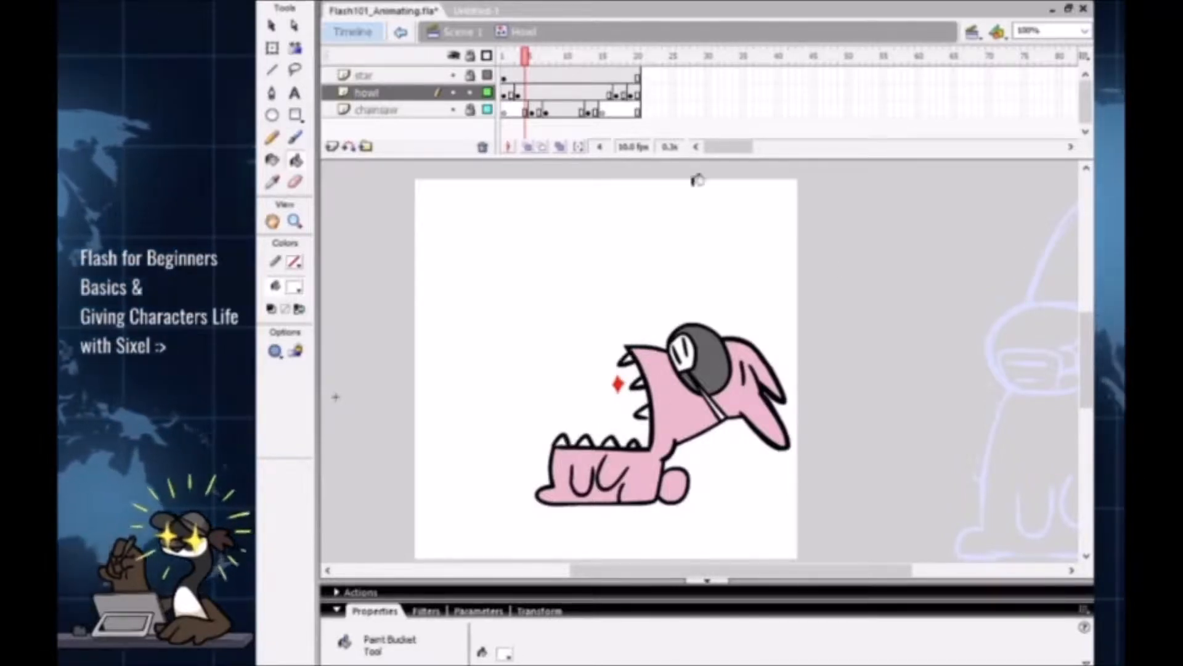
Step: Unlock the star layer and insert a keyframe on its frame 3
click(519, 76)
key(Delete)
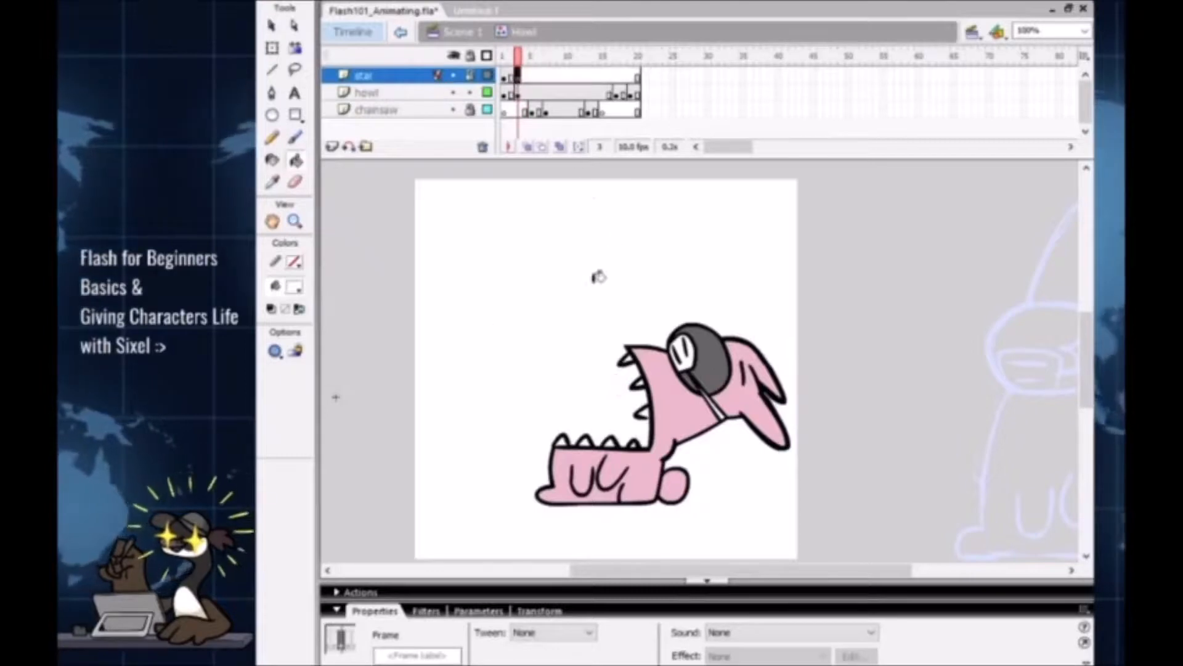
click(276, 47)
key(ctrl+z)
click(470, 75)
key(F6)
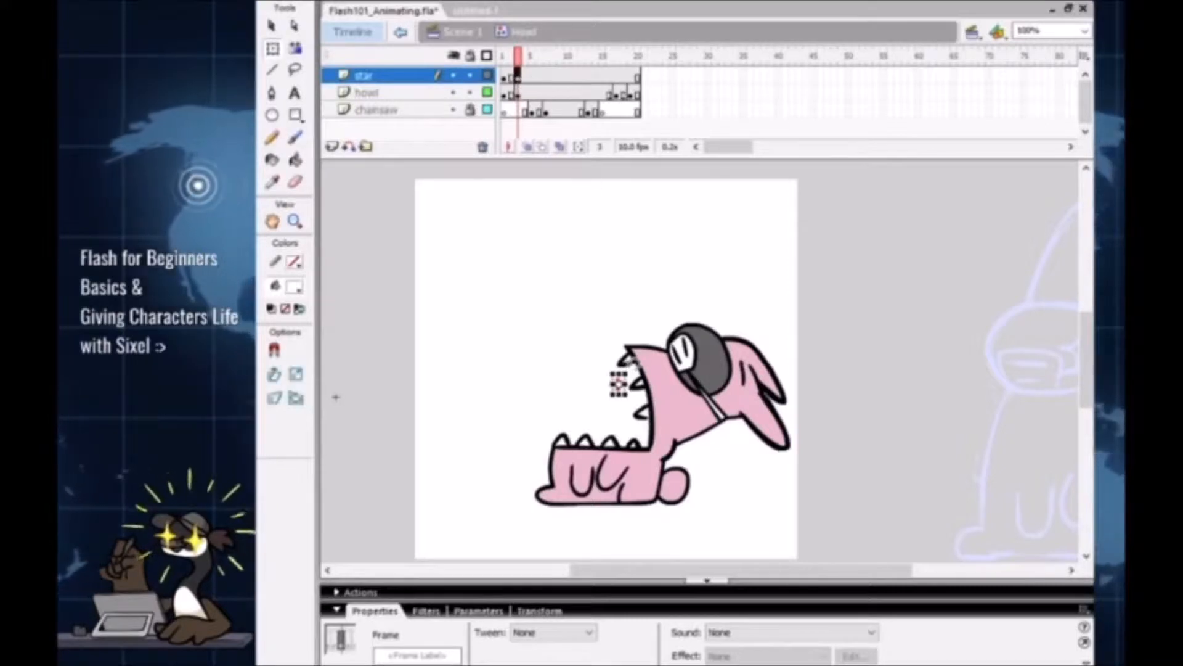
Step: Skew the red star on frame 3 and move it onto the tilted dark grey face
key(z)
key(v)
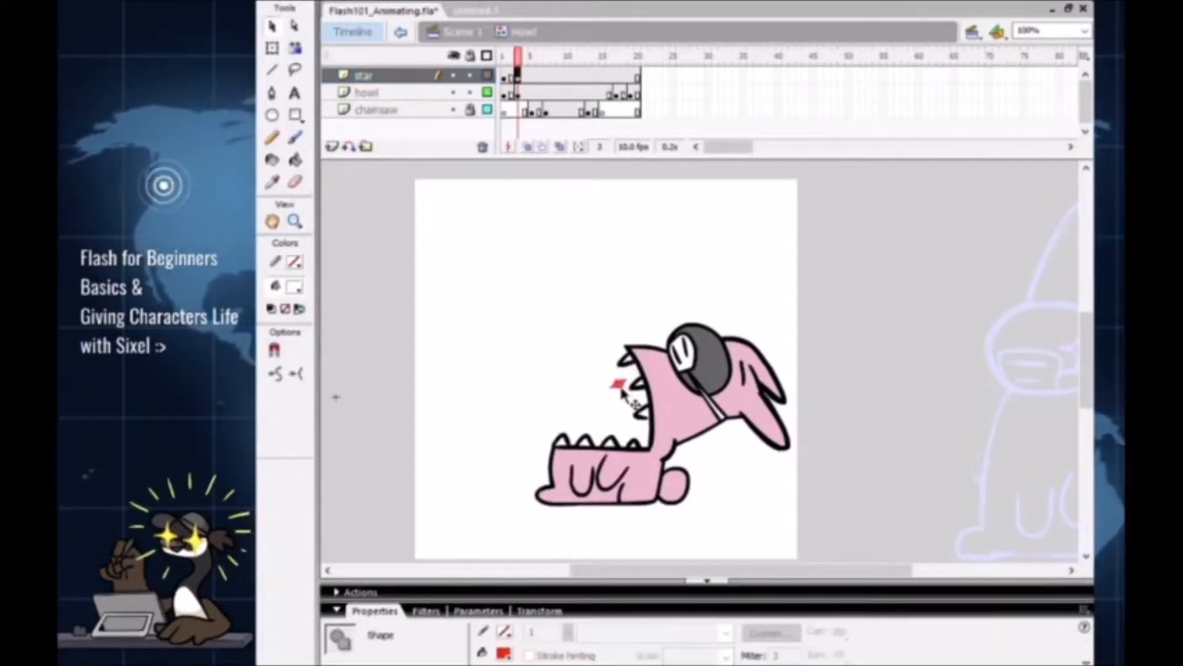
drag(623, 388, 713, 380)
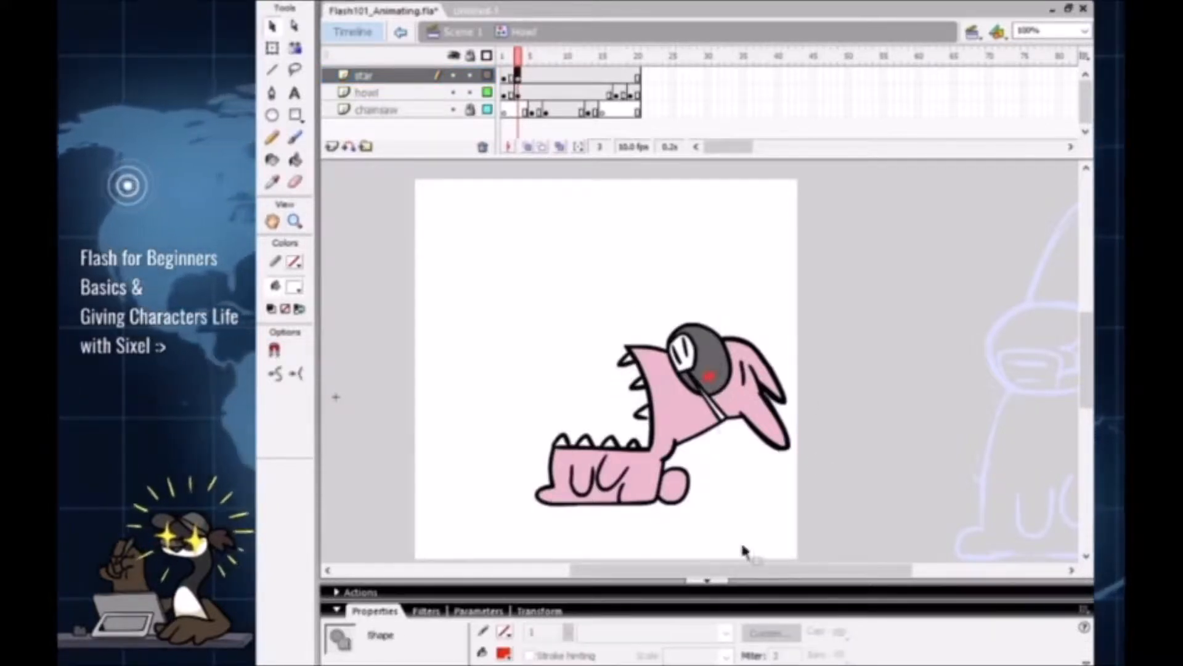
click(857, 524)
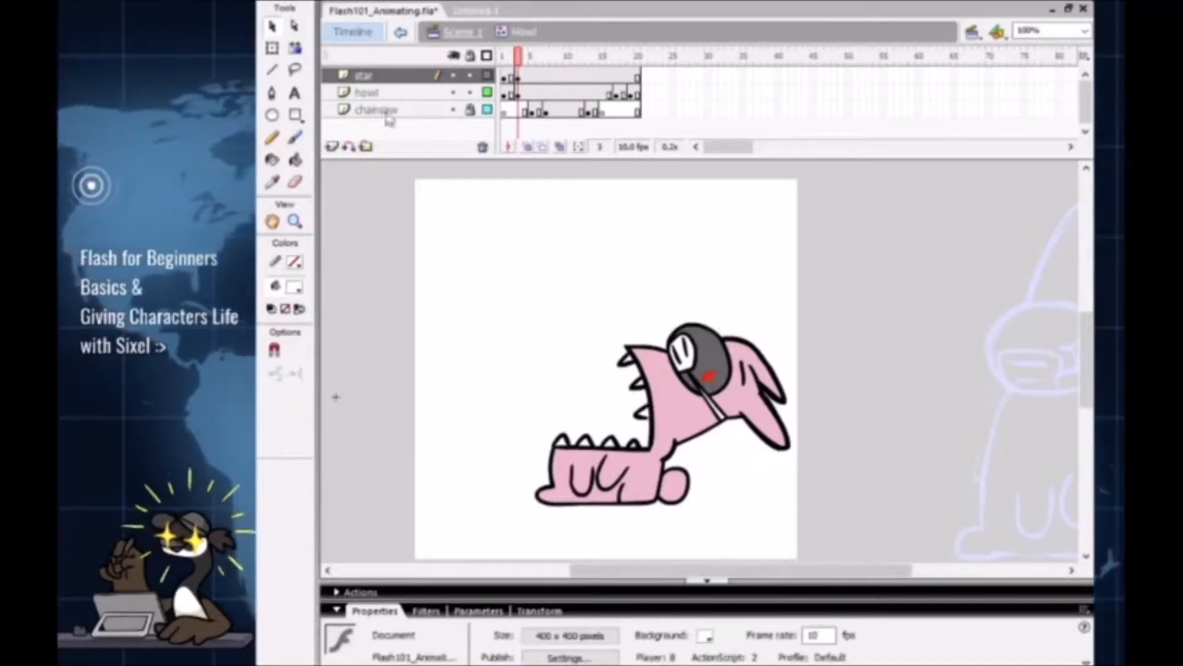
Step: Go to frame 7 and add a mask layer above the chainsaw layer
key(b)
key(k)
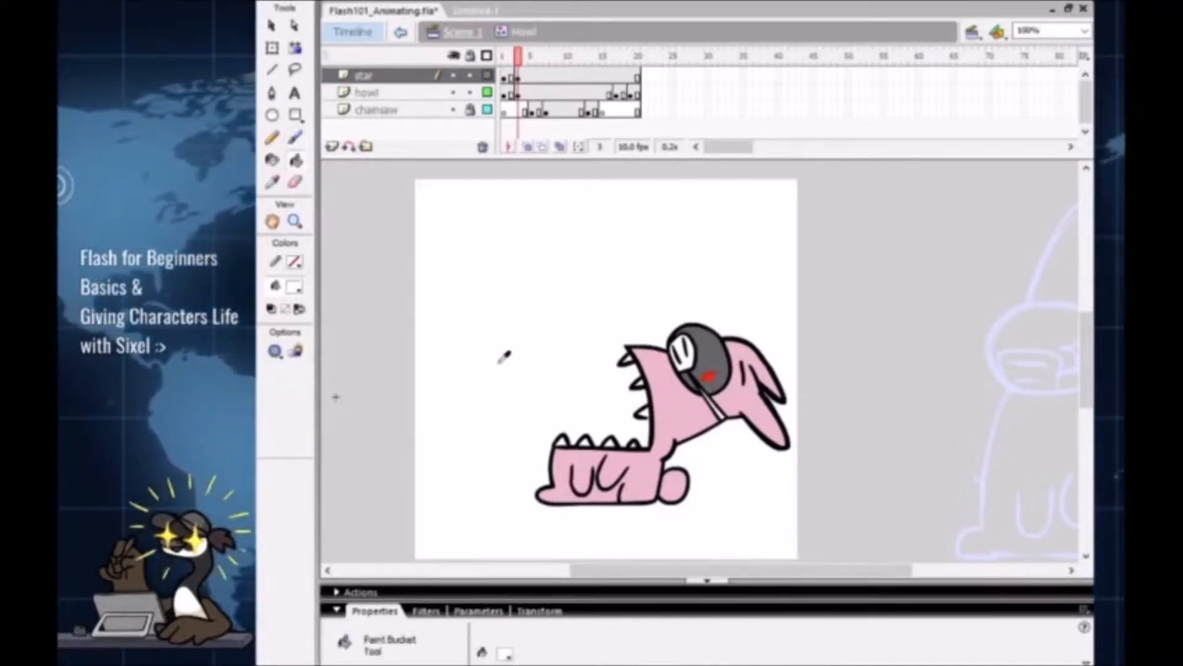
click(533, 56)
mouse_move(534, 58)
mouse_down()
mouse_move(549, 57)
mouse_move(518, 57)
mouse_move(545, 56)
mouse_up()
click(366, 92)
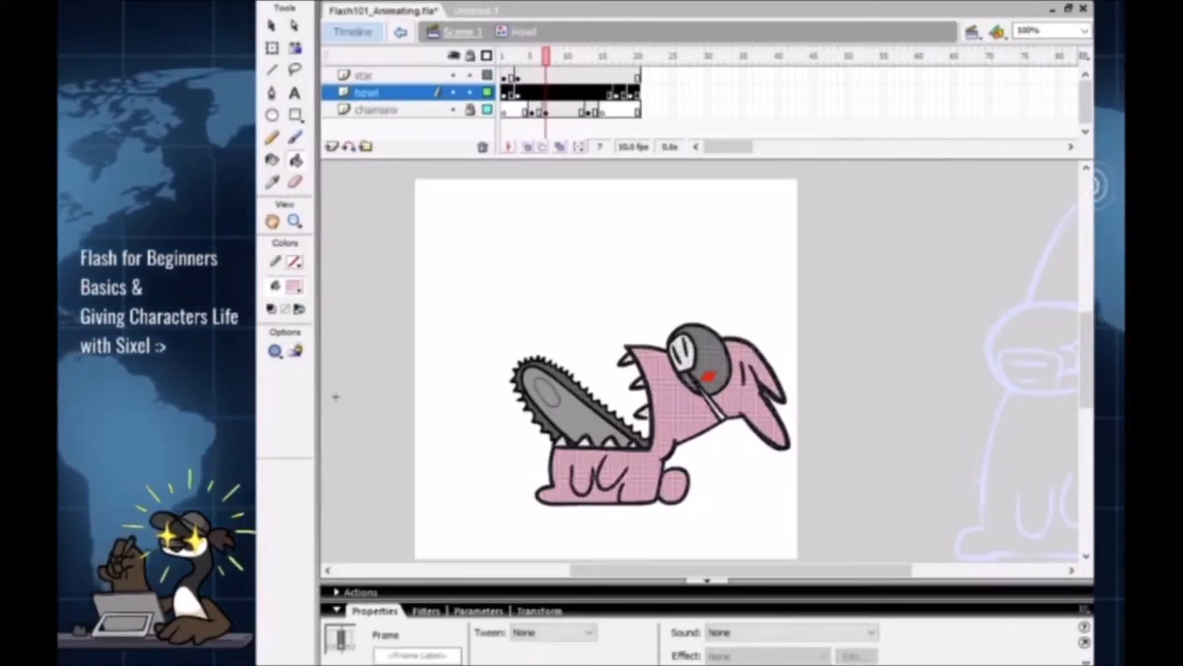
click(377, 110)
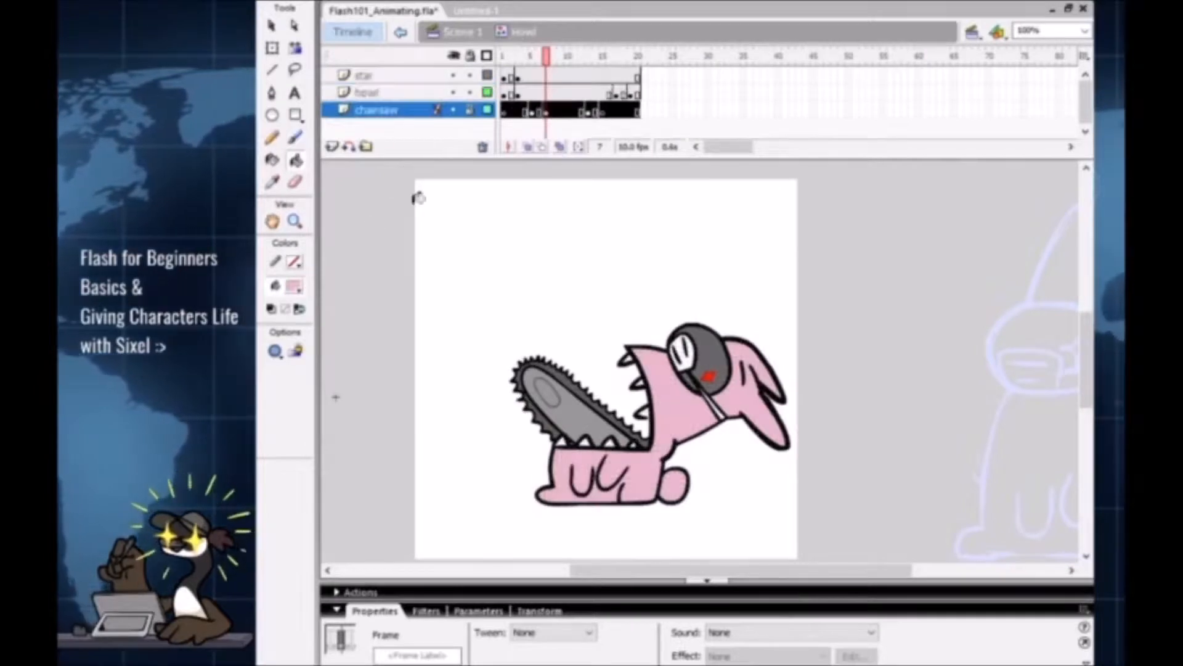
click(349, 146)
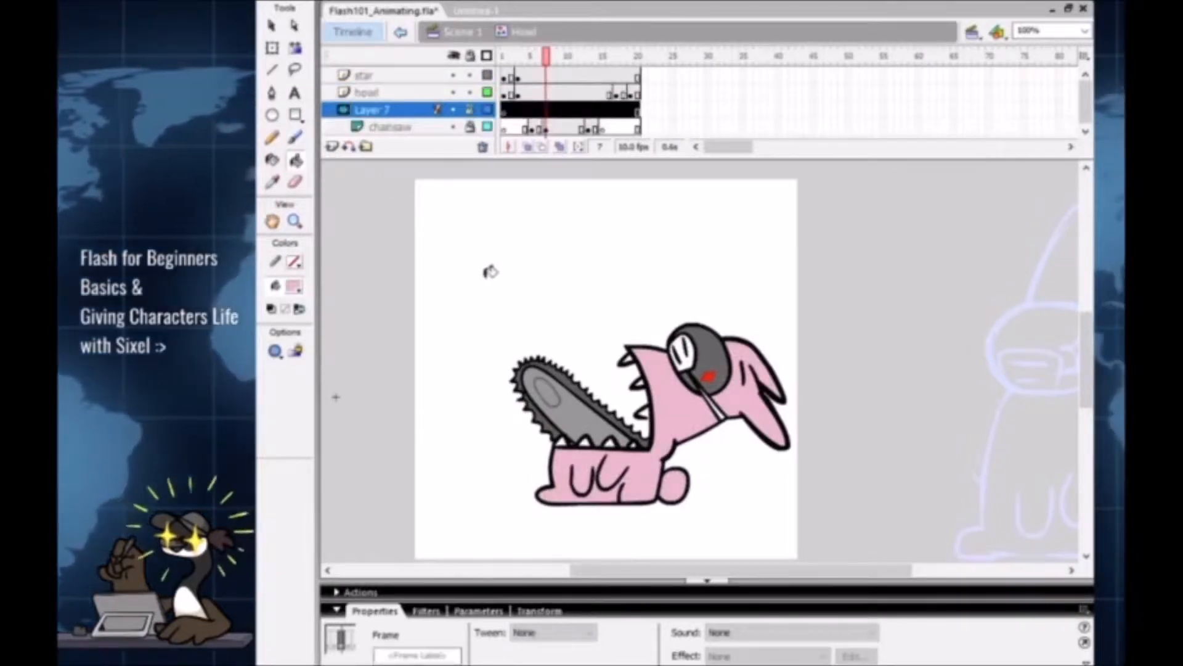
Step: Unlock the mask layer and brush a closed green outline around the chainsaw and the open mouth
click(297, 137)
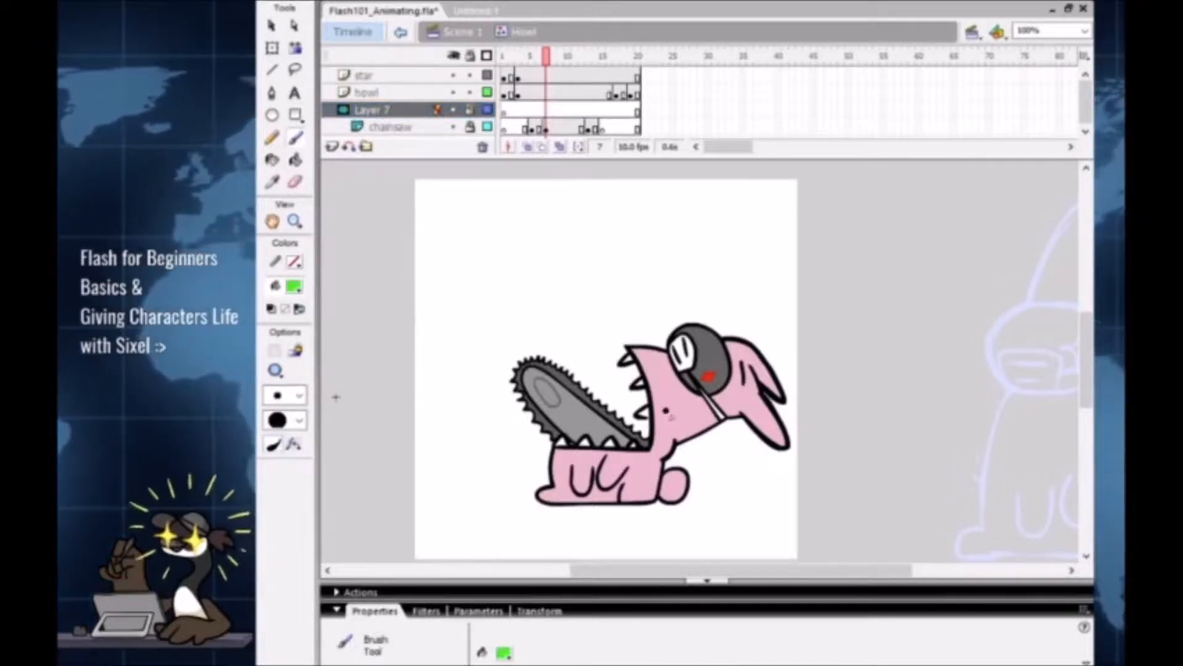
click(464, 106)
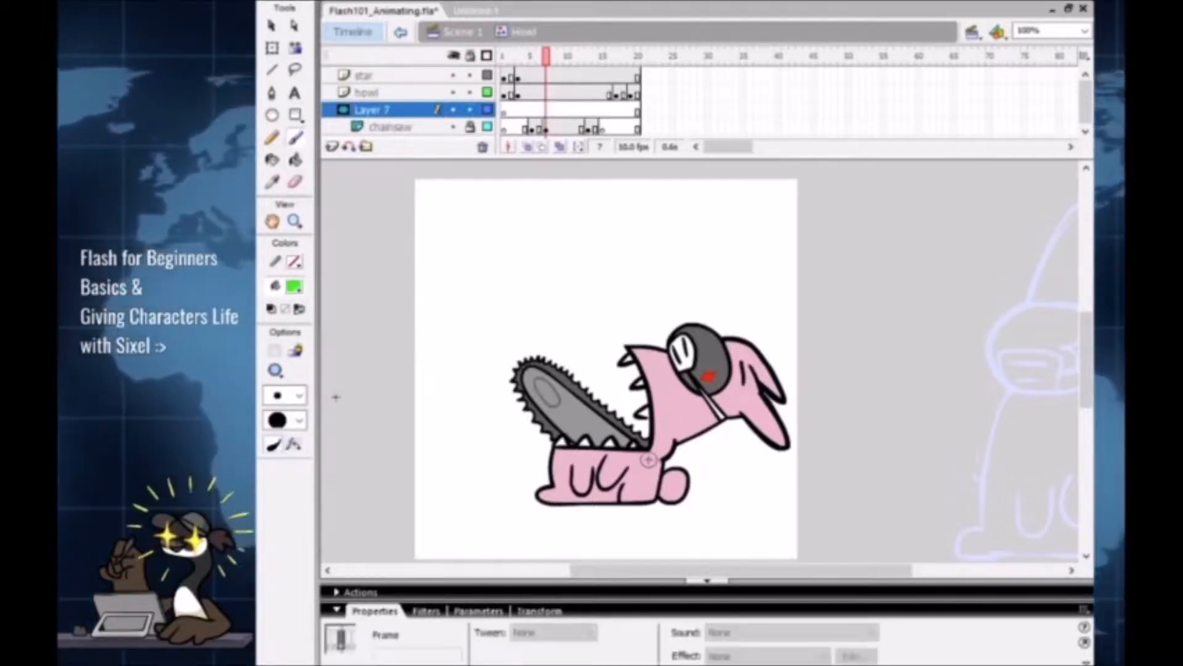
drag(633, 380, 498, 470)
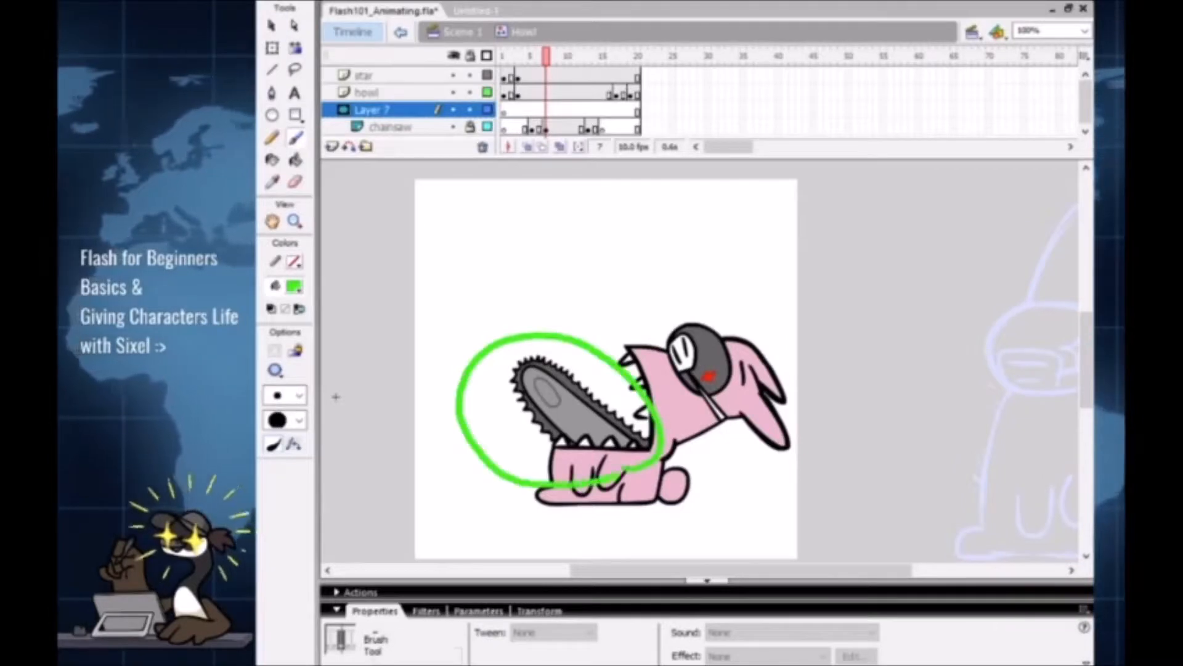
drag(623, 473, 646, 465)
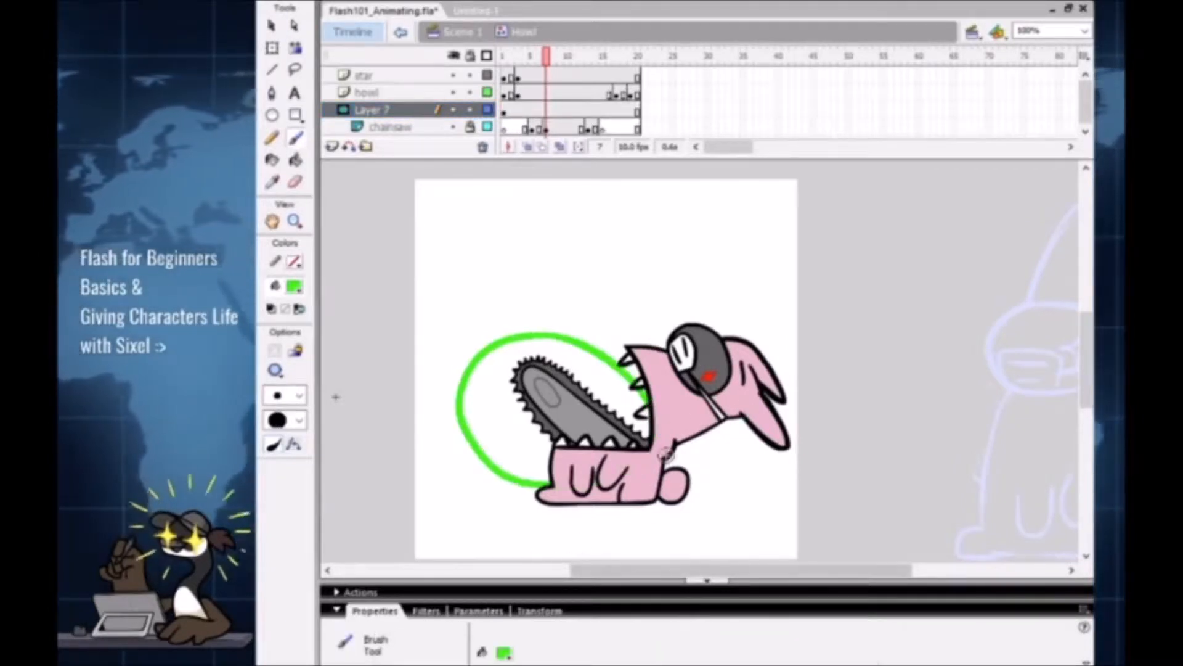
Step: Lock the star and howl layers and fill the outline on the mask layer with green
click(470, 75)
click(471, 92)
key(k)
click(497, 374)
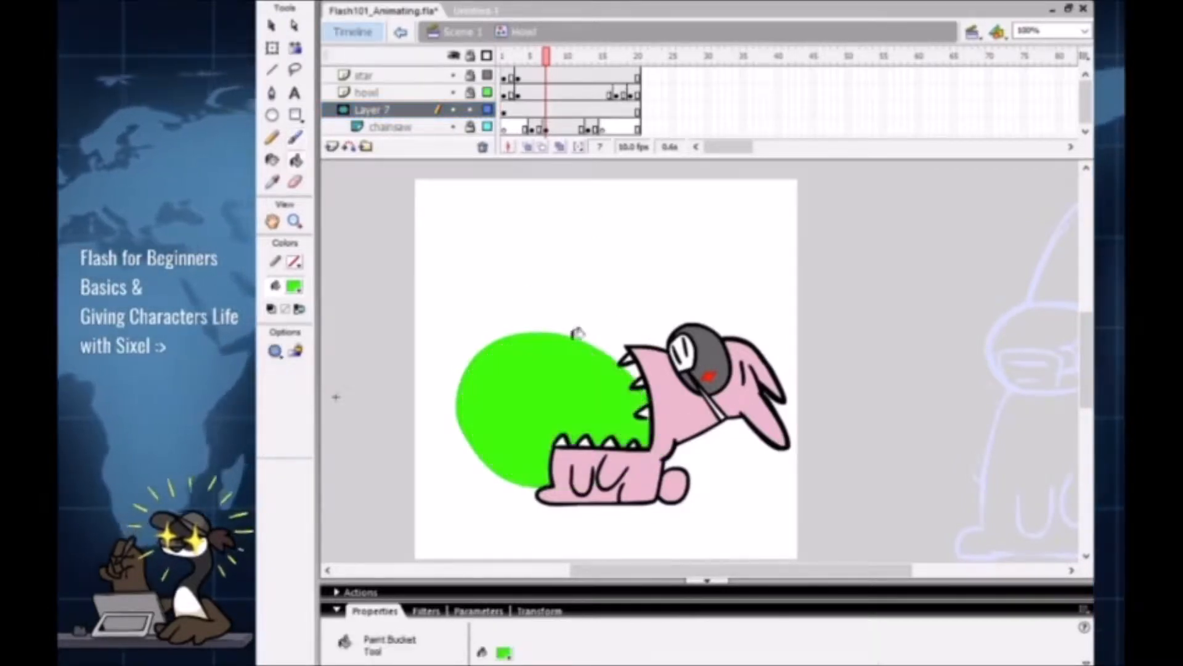
Step: Lock the mask layer and lengthen the chainsaw hold by ten frames on all layers, extending the Howl timeline to frame 30
click(470, 111)
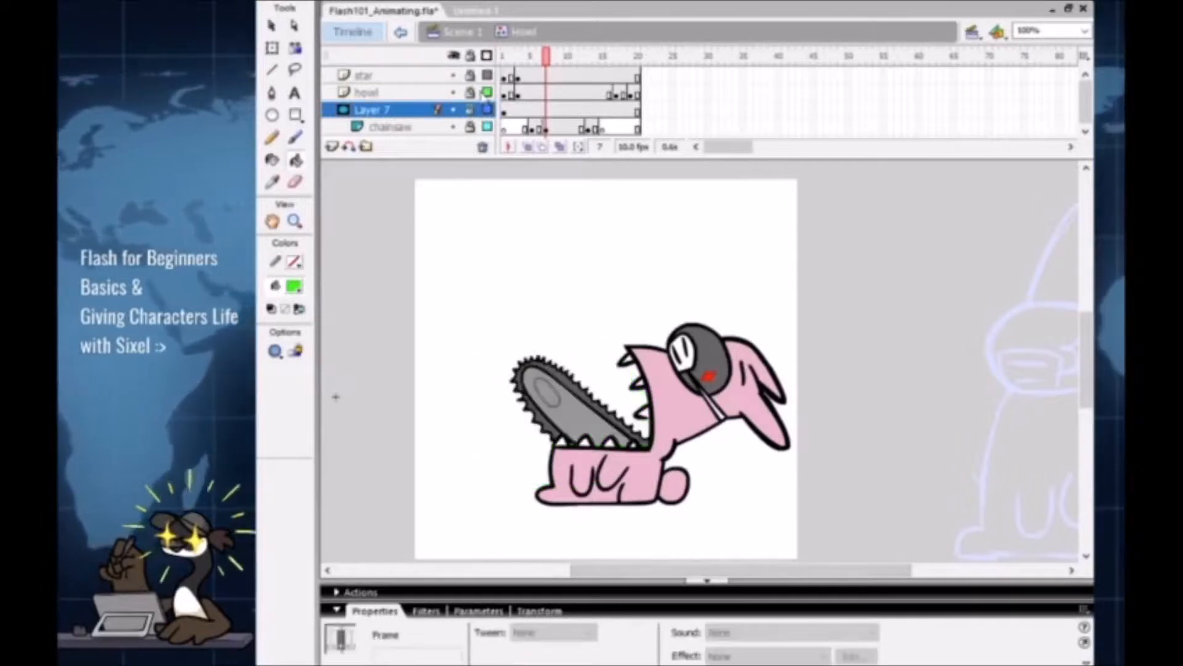
drag(529, 56, 559, 54)
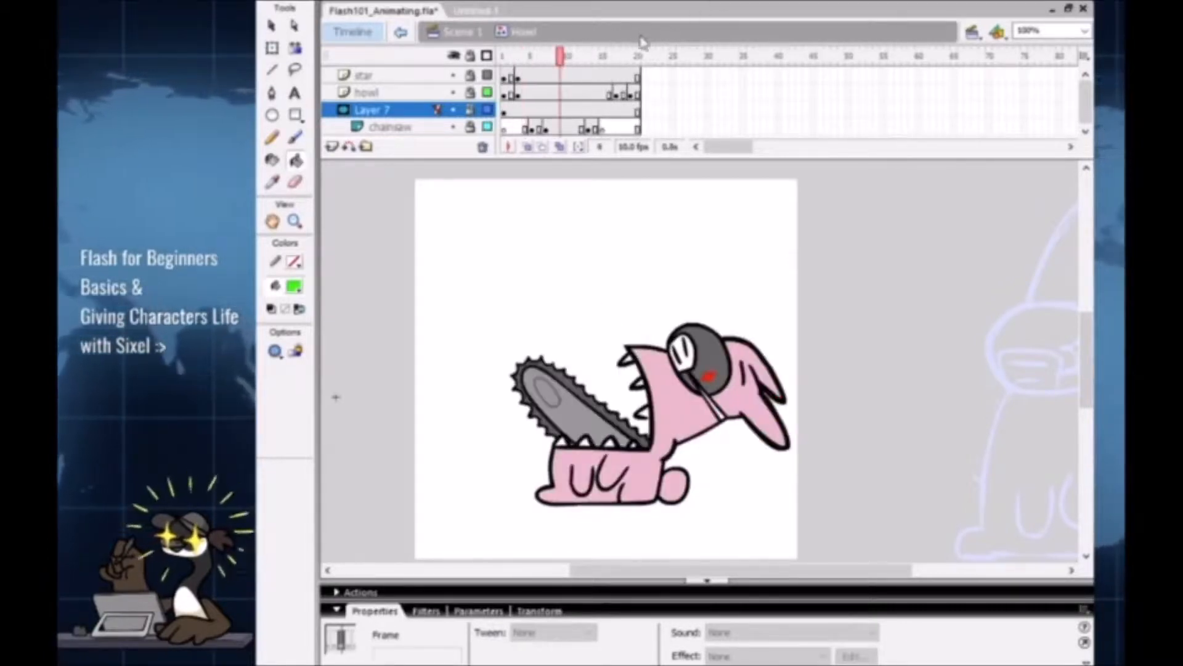
key(F5)
key(F5)
key(F5)
key(F5)
key(F5)
key(F5)
key(F5)
key(F5)
key(F5)
key(F5)
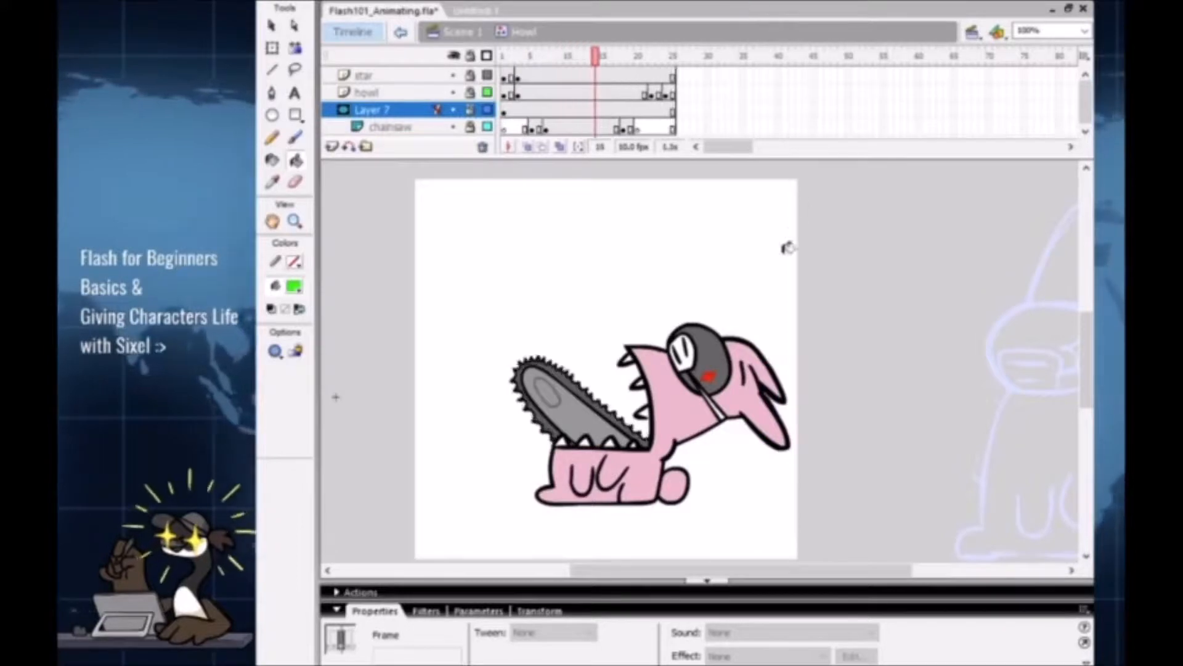
key(F5)
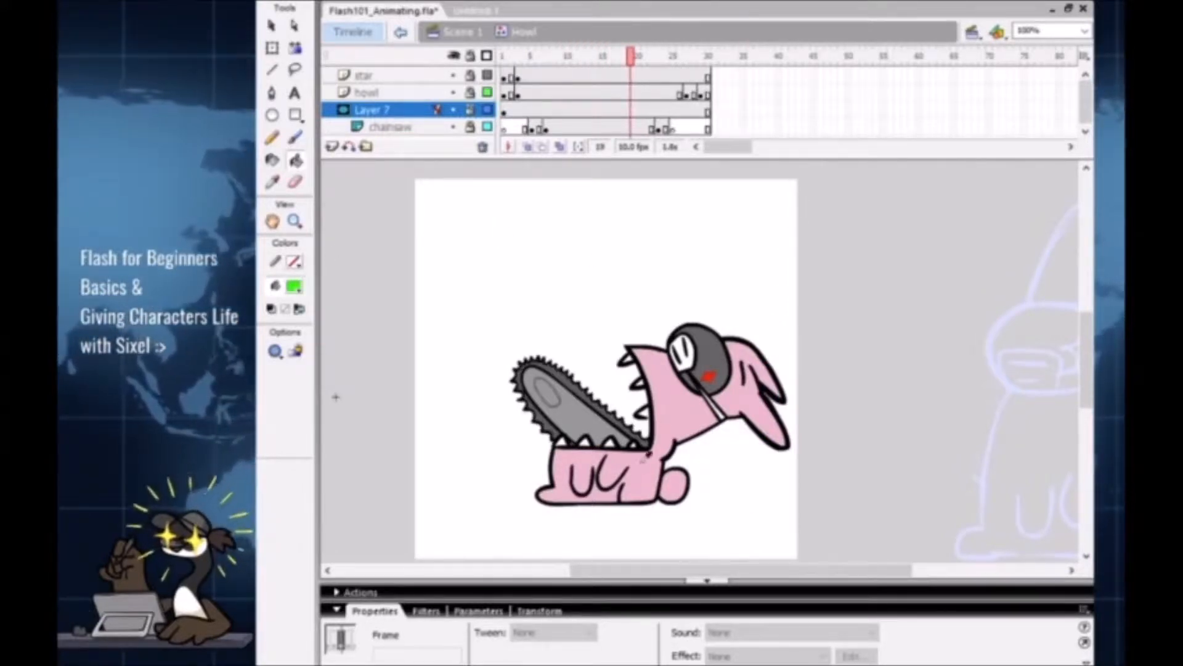
Step: Unlock the howl layer and fill the crouched character's body and ears on frame 27 with the sampled pink
click(659, 54)
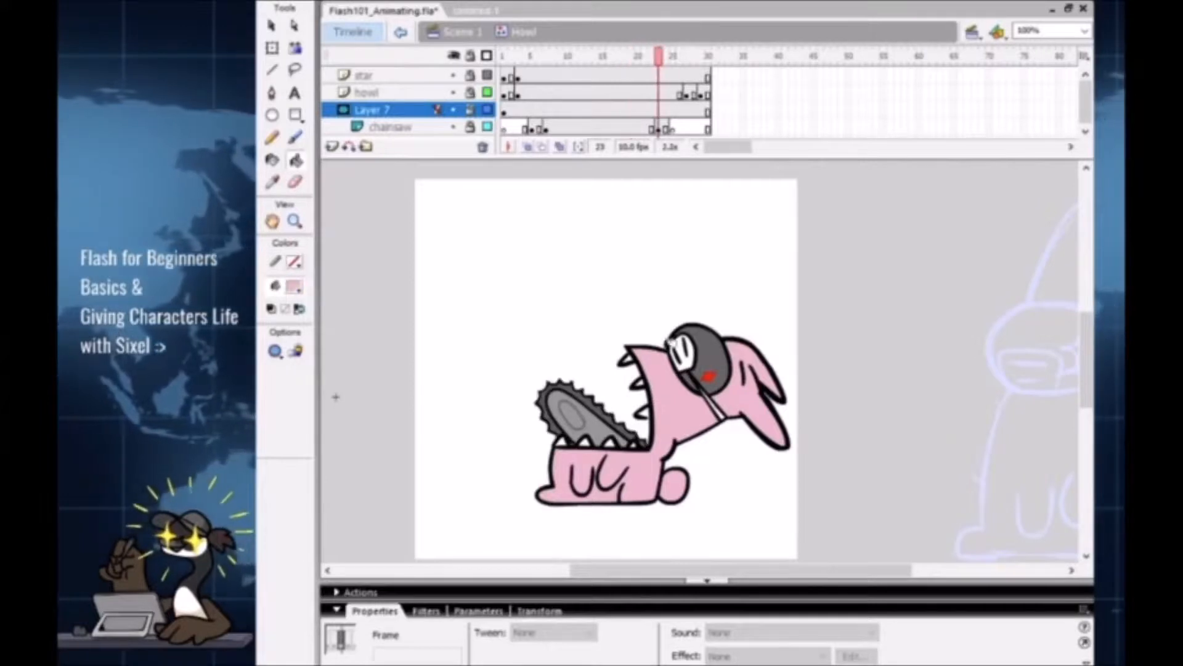
click(687, 54)
click(637, 422)
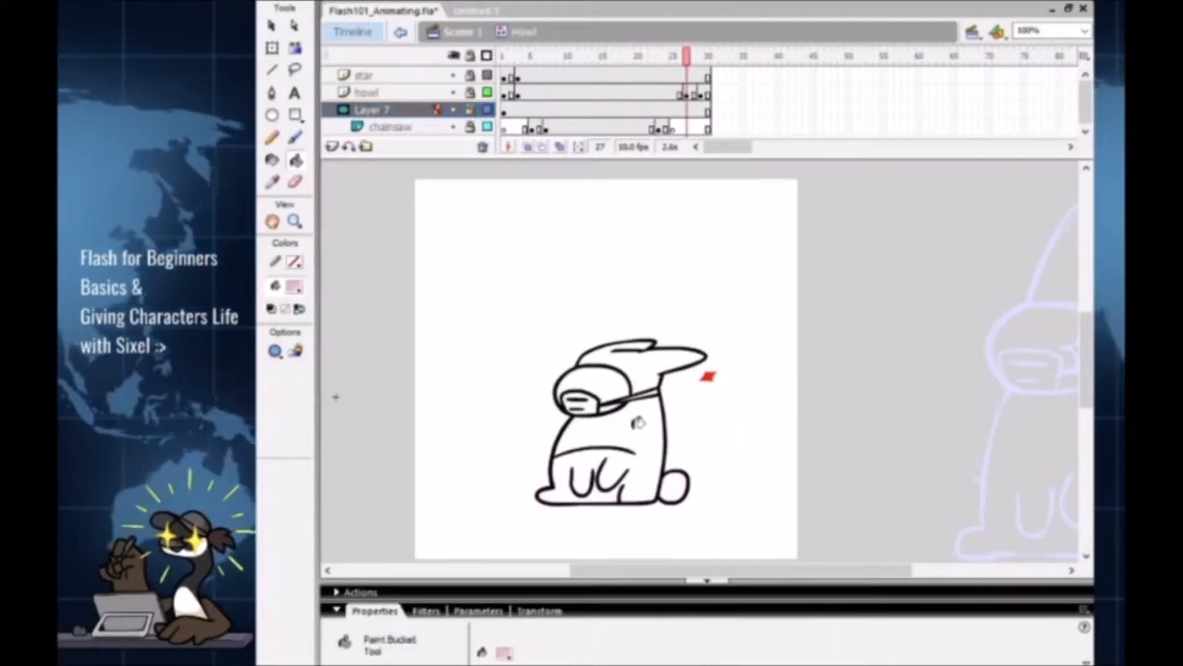
click(471, 93)
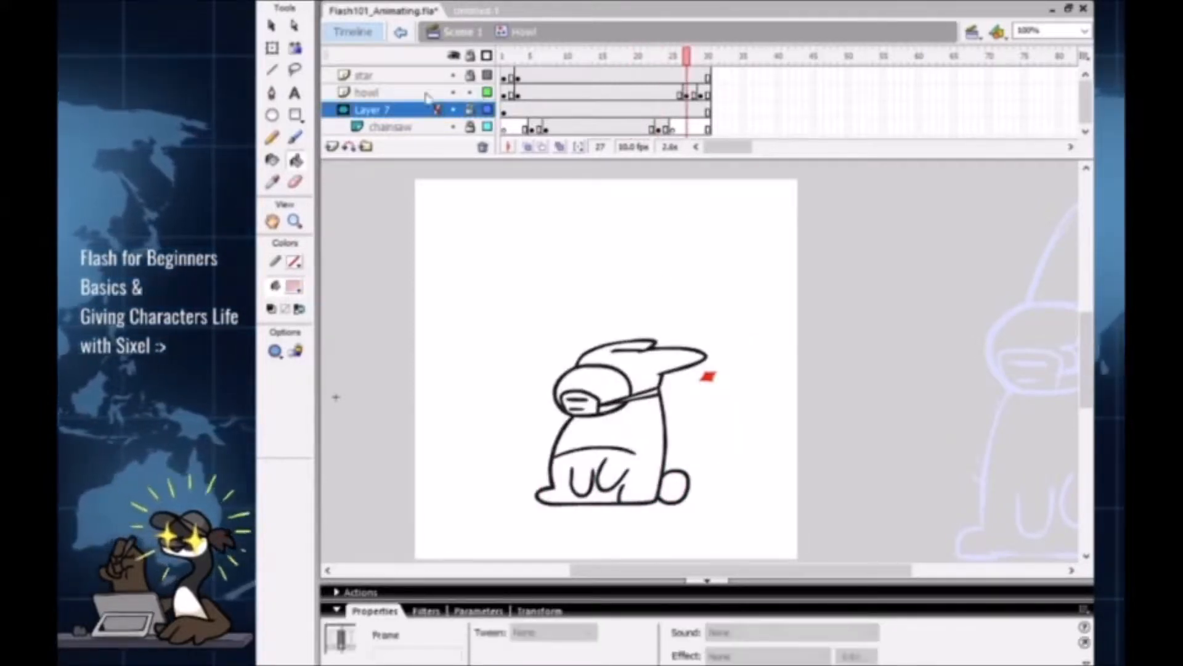
click(426, 94)
click(645, 414)
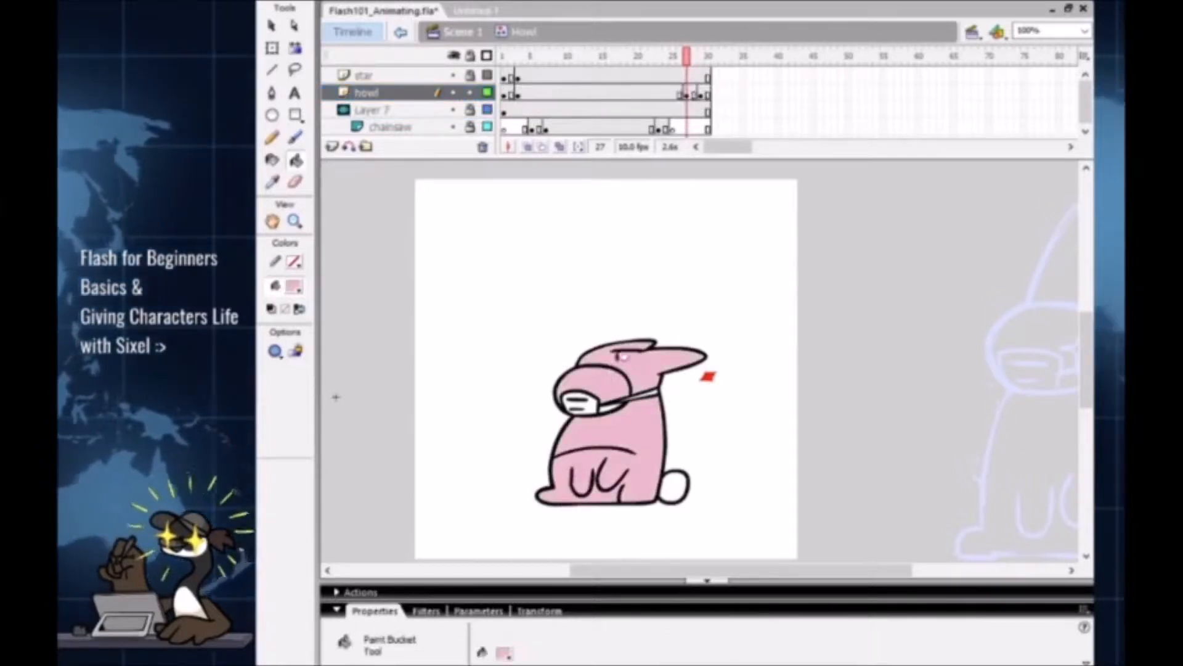
Step: Sample the dark grey from the howling pose and fill the crouched character's face with it
click(603, 92)
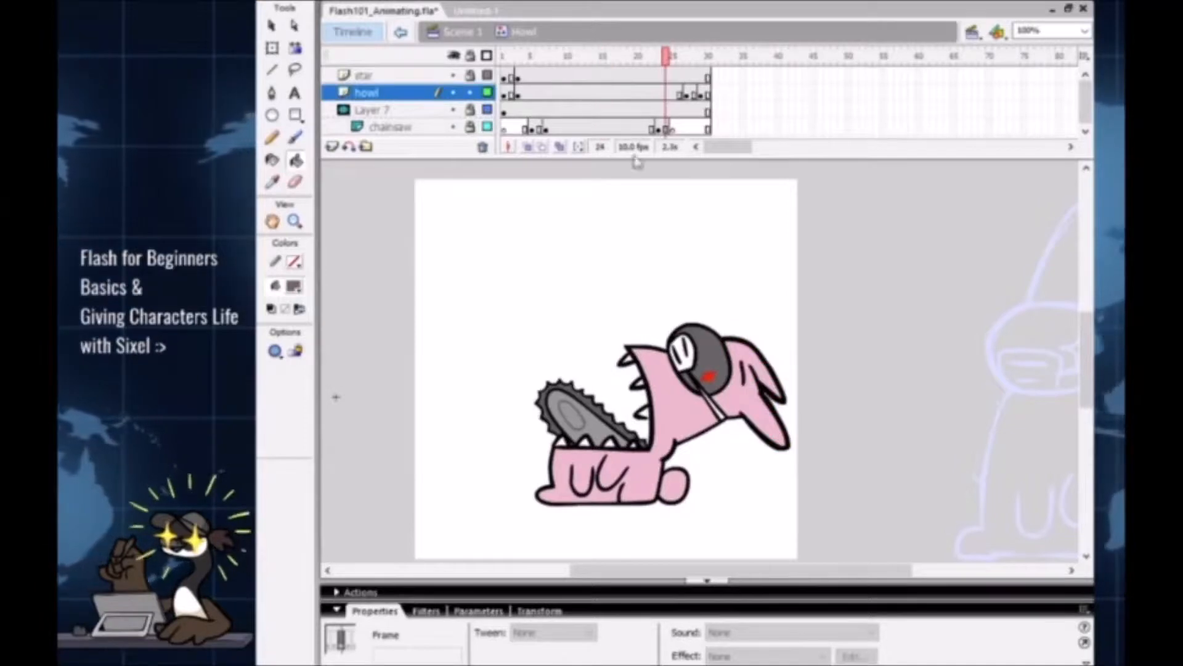
drag(670, 56, 684, 57)
click(695, 56)
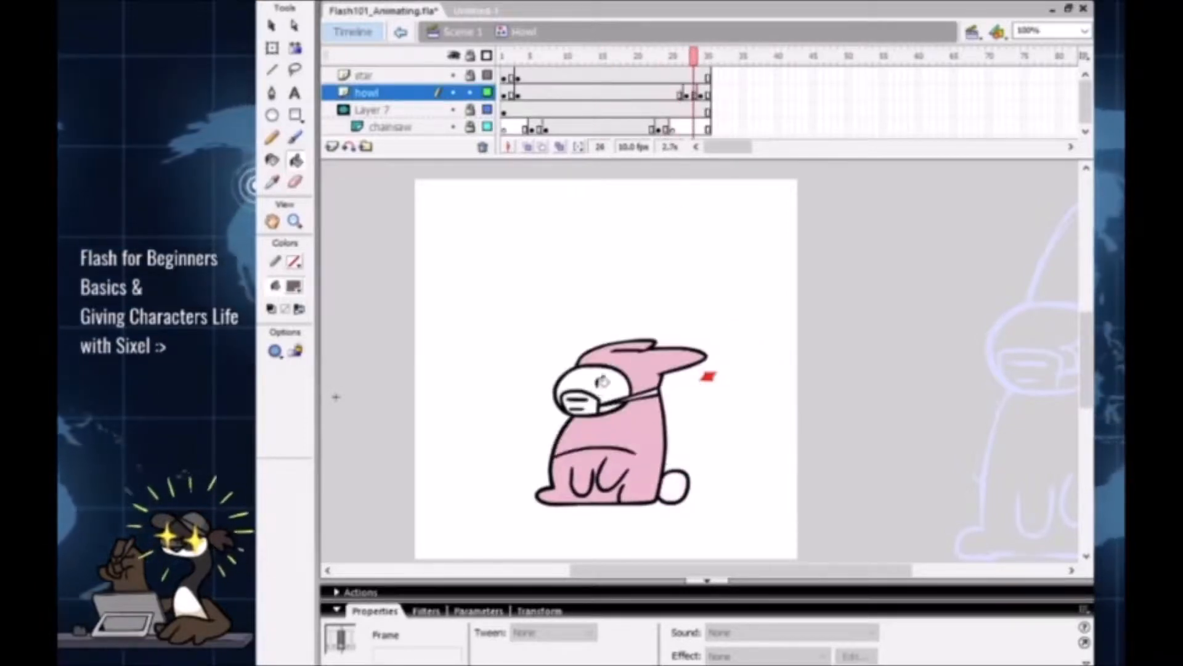
click(604, 386)
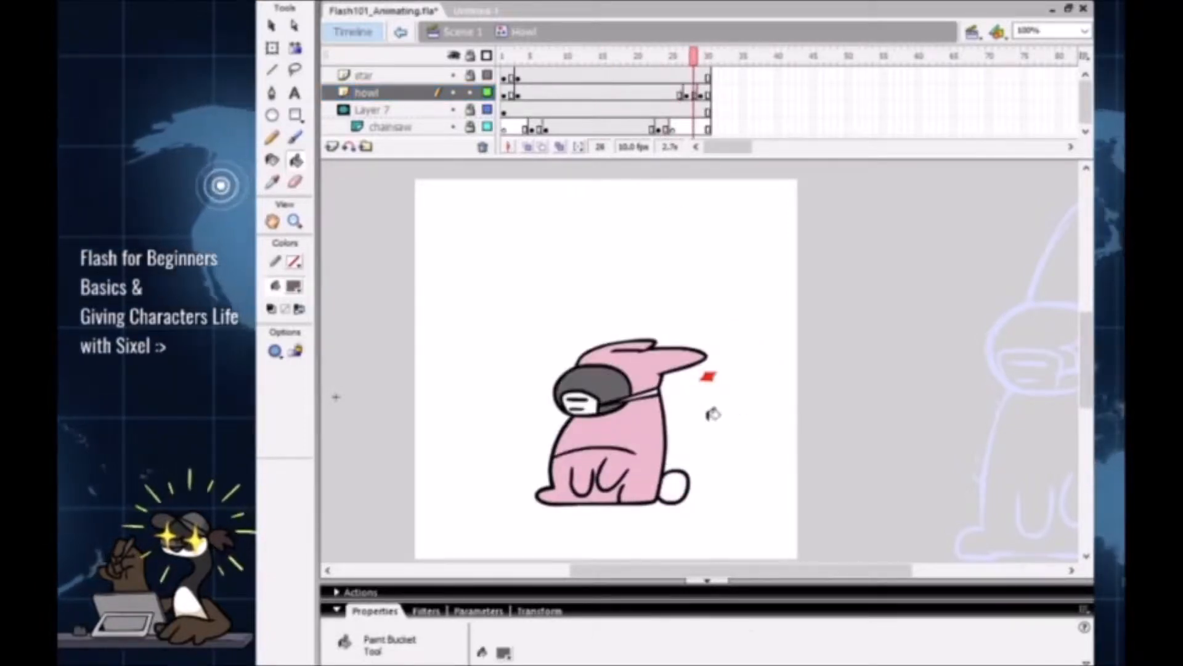
Step: Add a keyframe at frame 27 on the unlocked star layer and replace its star with frame 1's star, positioned on the grey face
key(v)
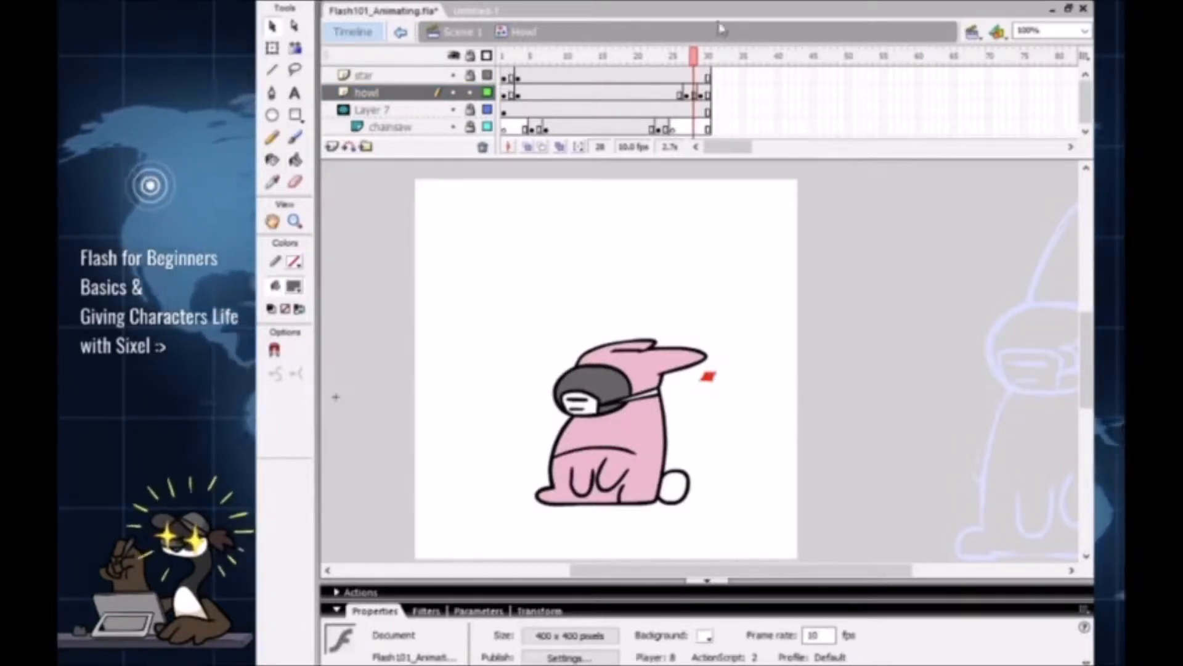
click(686, 74)
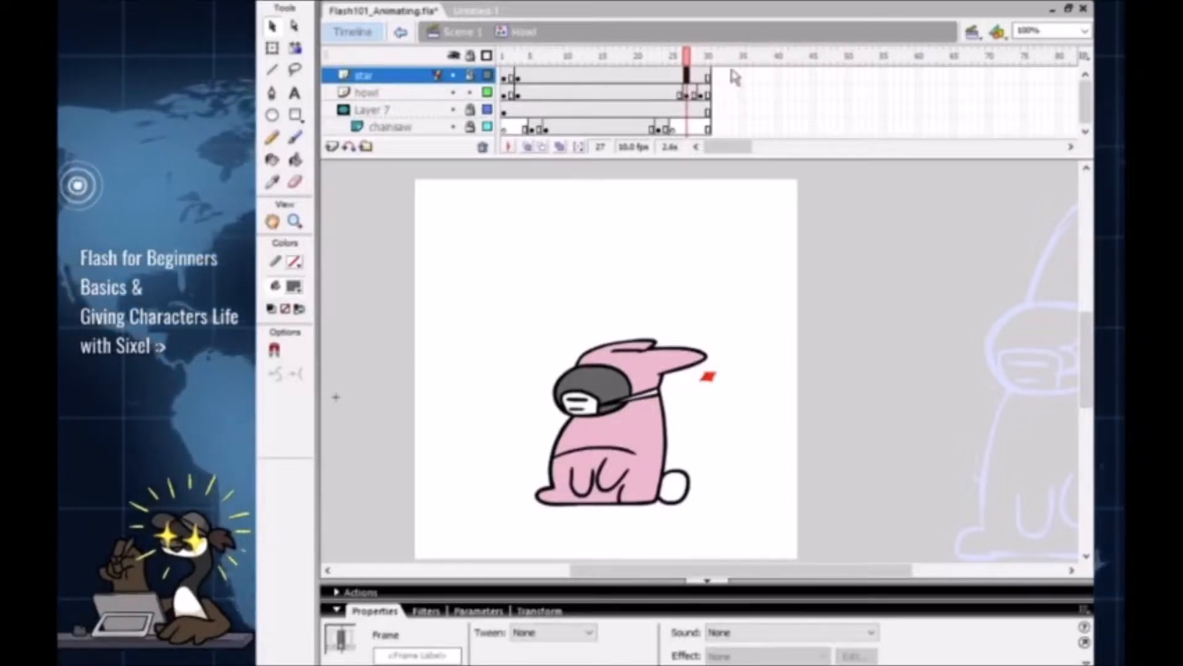
key(F6)
click(470, 75)
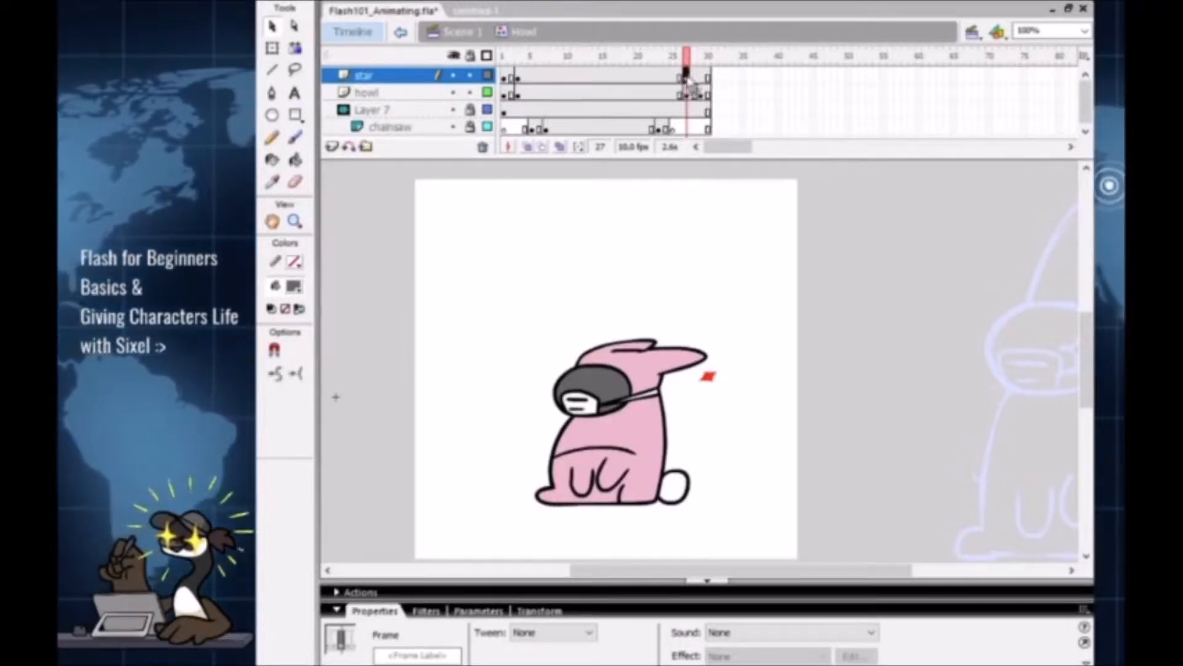
click(518, 76)
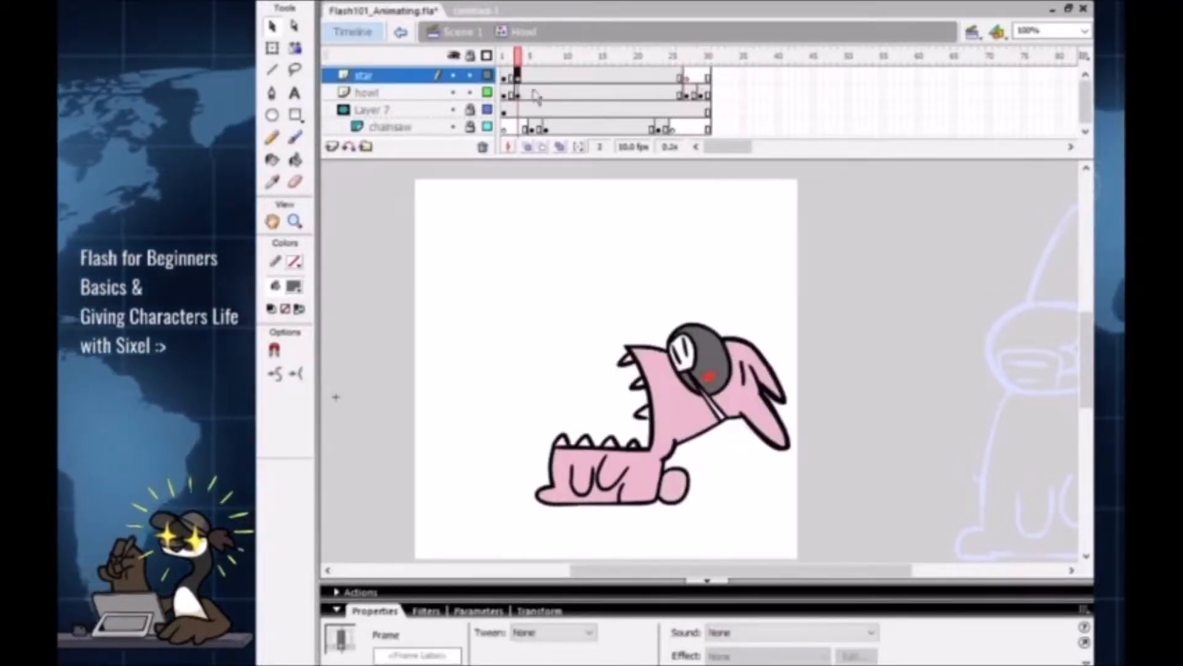
click(505, 74)
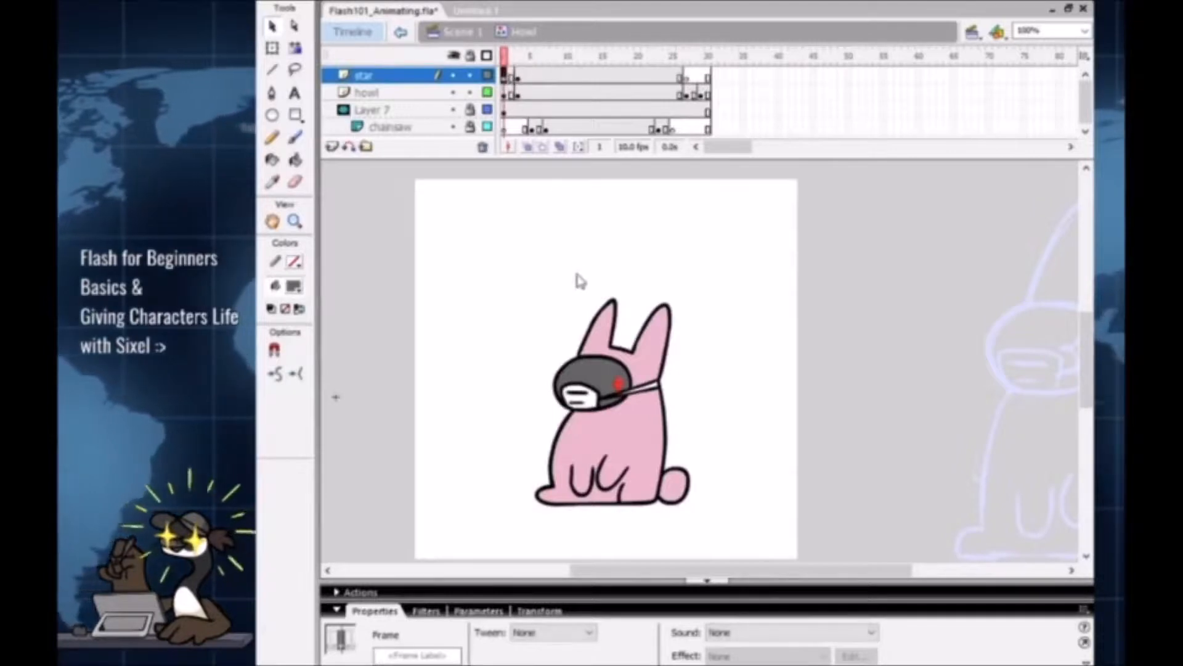
click(686, 56)
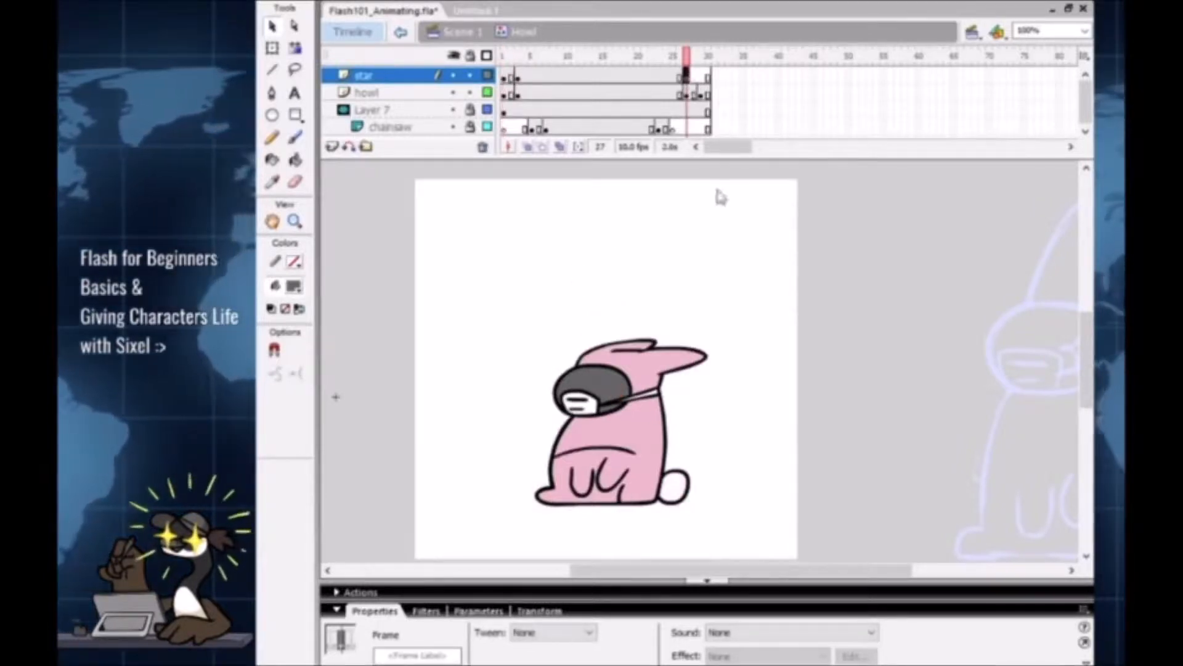
click(758, 290)
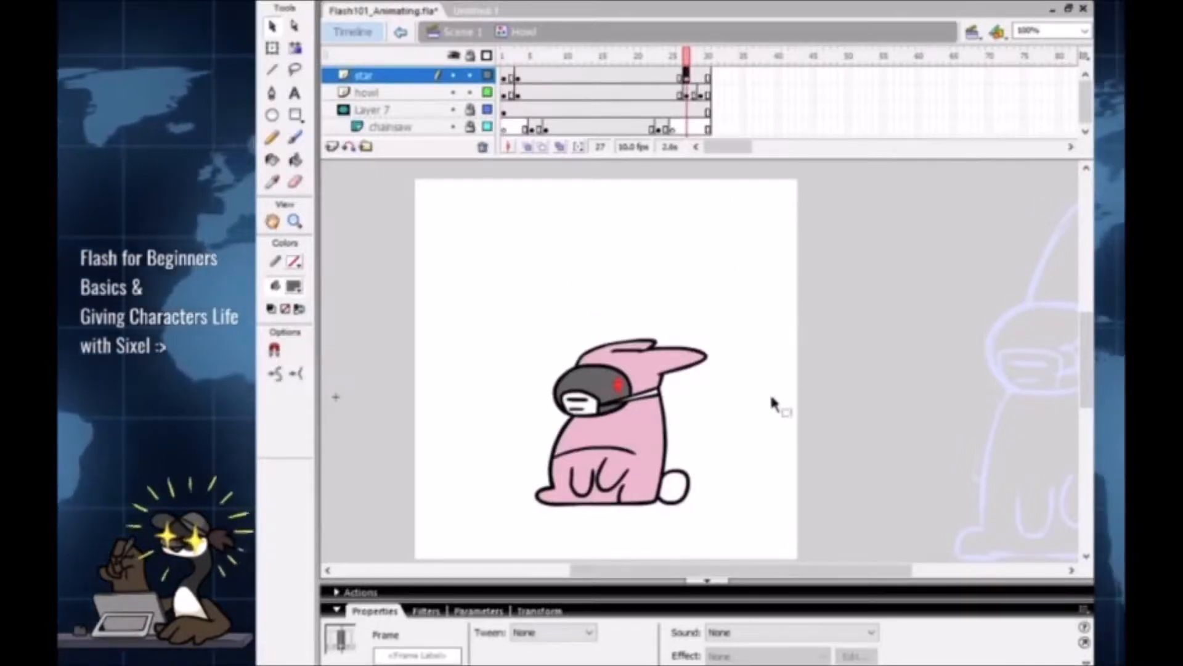
click(750, 413)
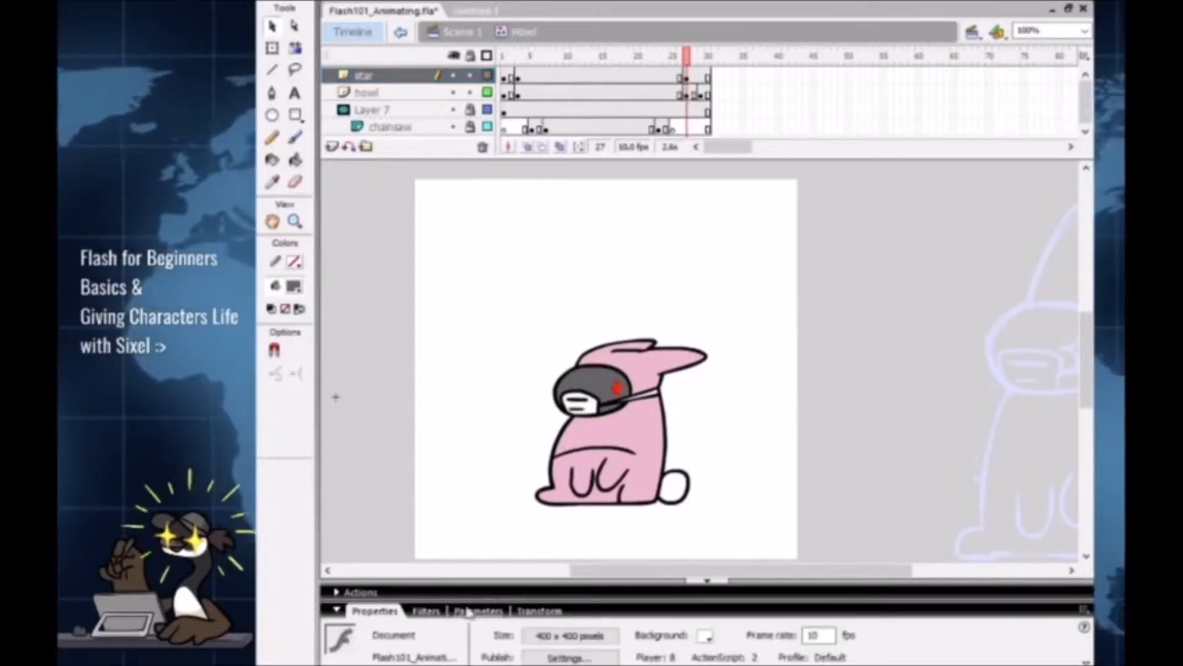
Step: Fill the crouched character's tail with pink and set the document background to bright green
click(296, 161)
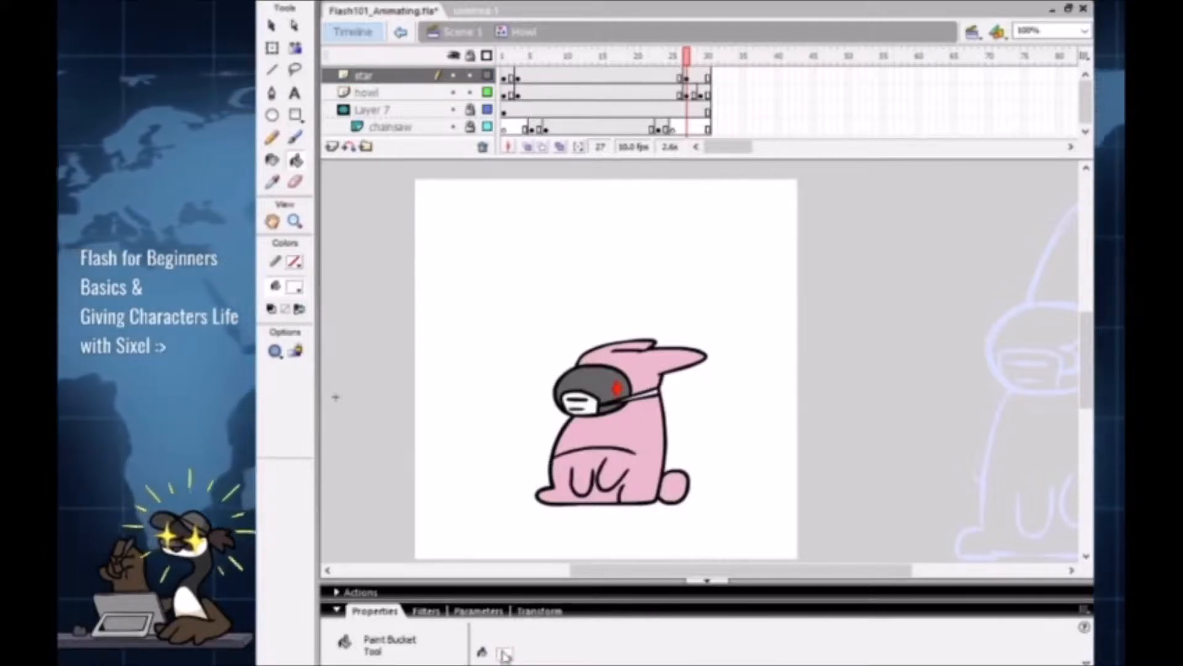
key(v)
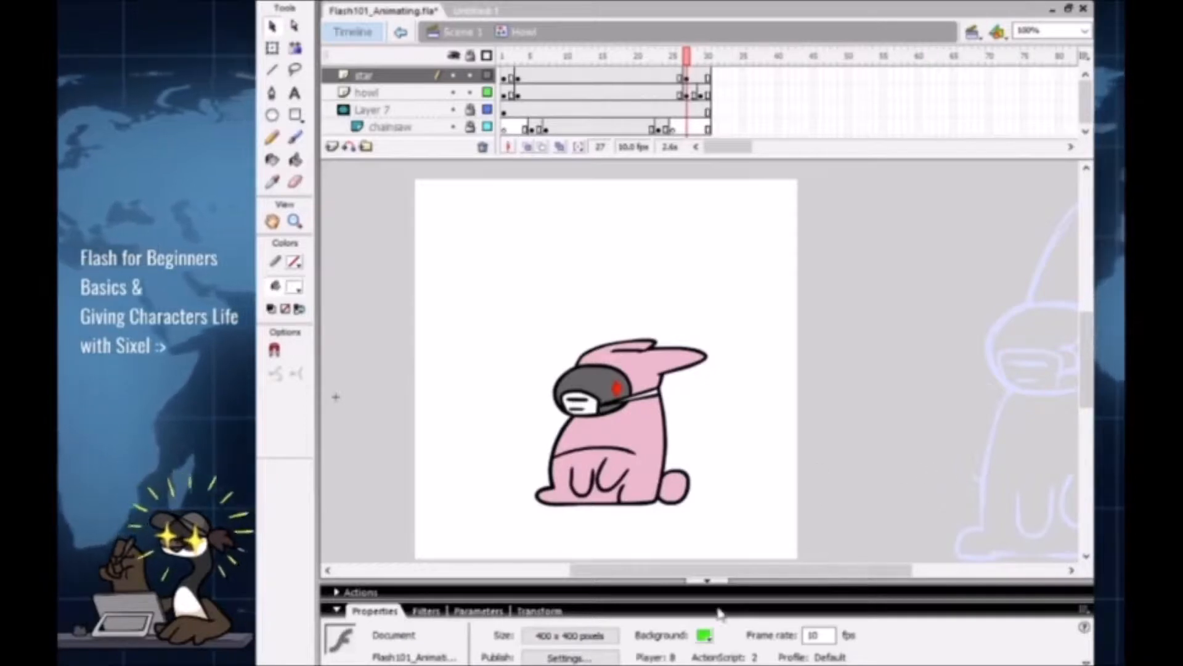
Step: Return to Scene 1 and hide Layer 5
click(462, 32)
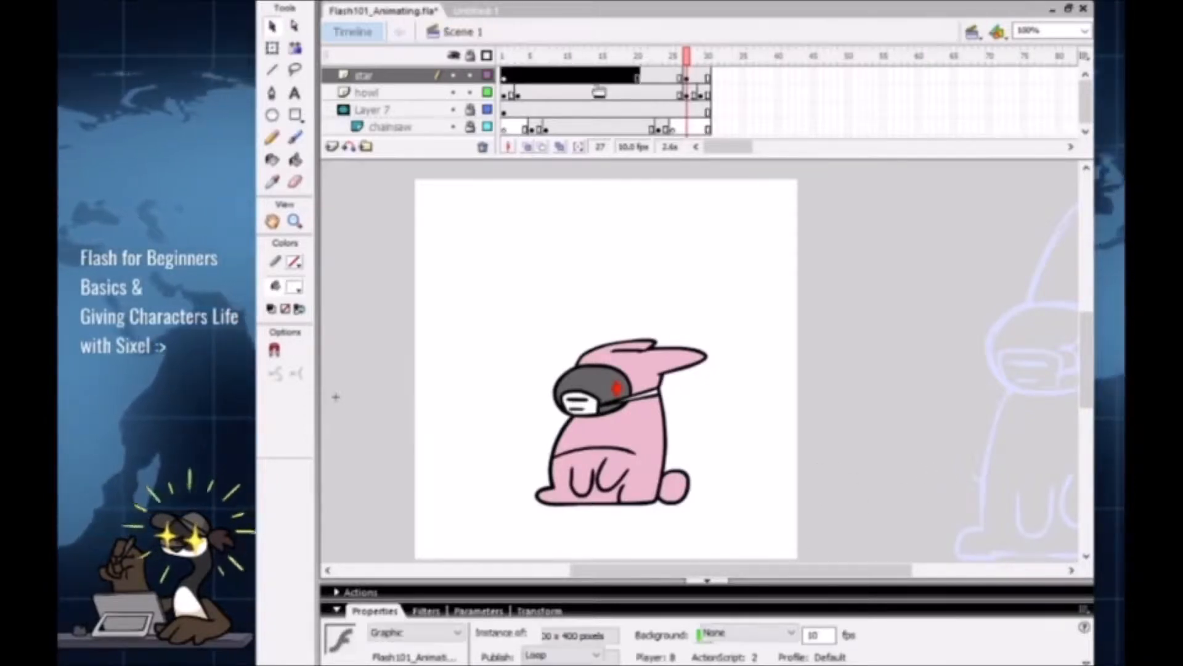
click(404, 111)
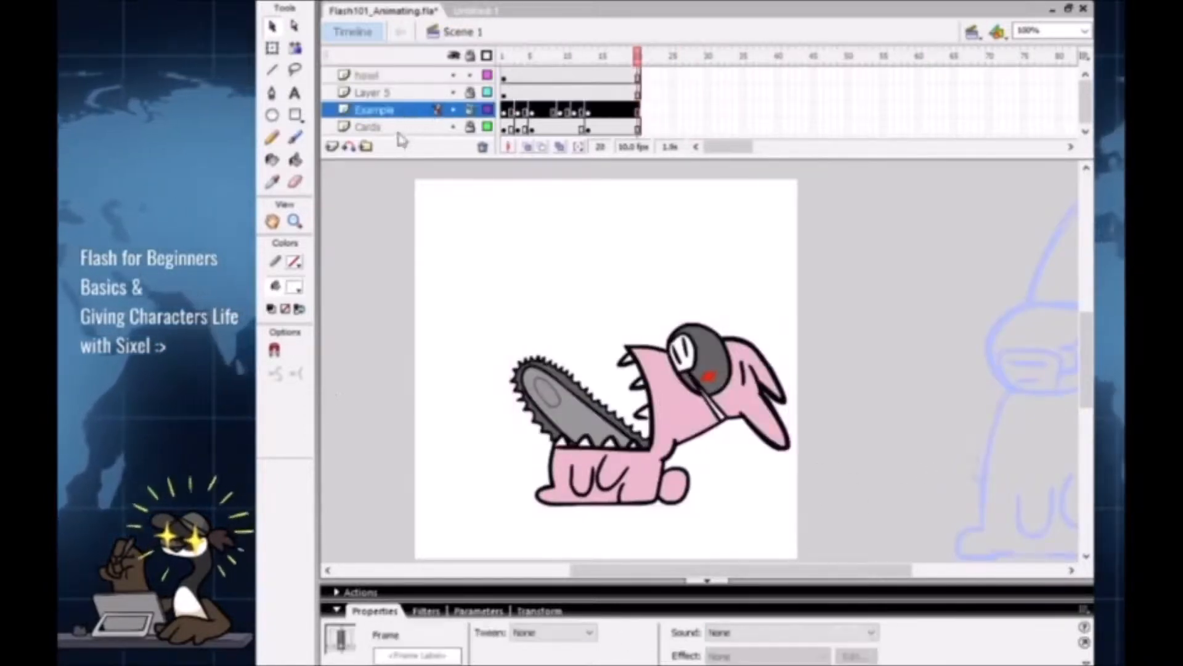
click(402, 127)
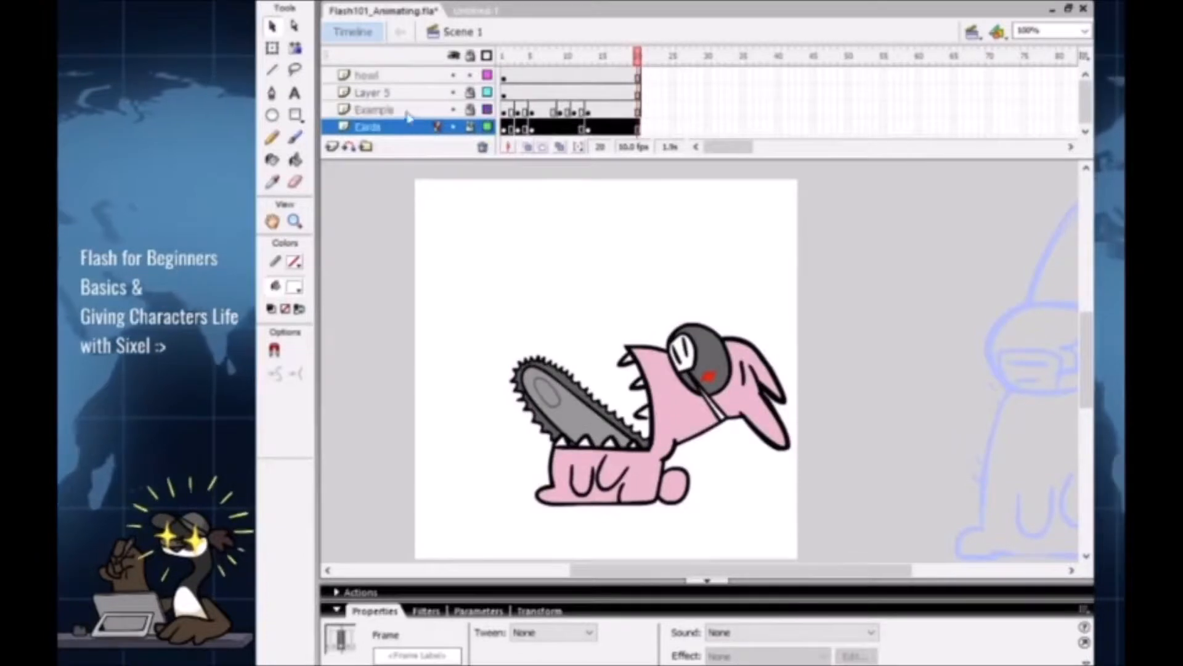
click(453, 93)
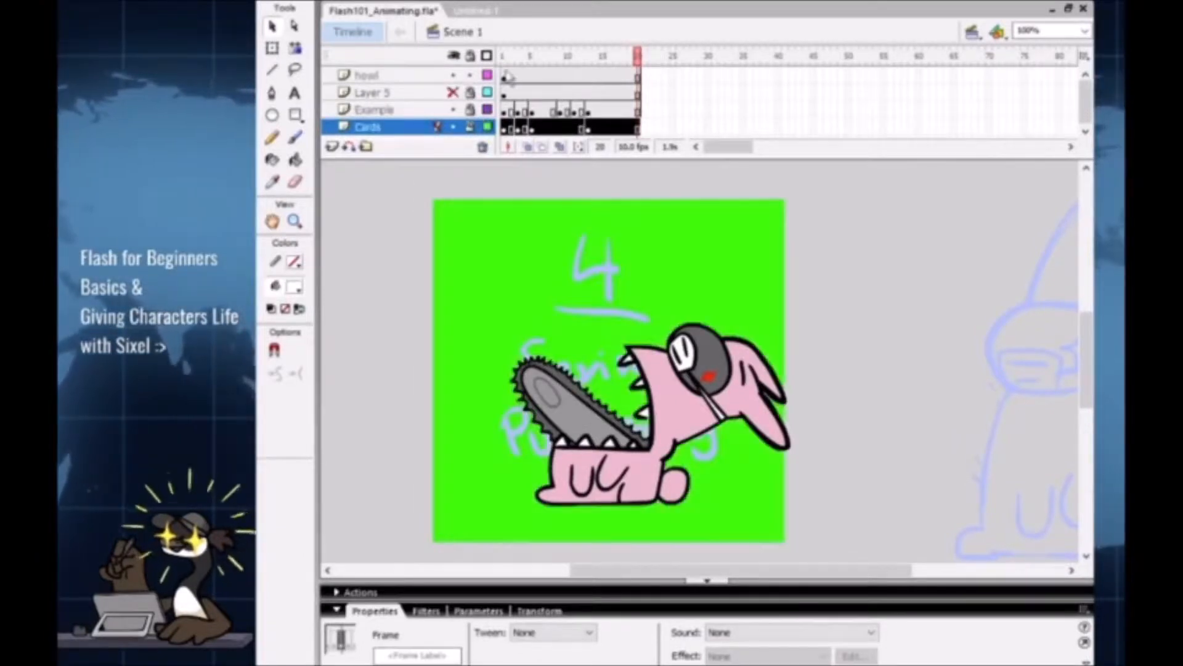
Step: Reopen the Howl symbol and place frame 1's star on a new star-layer keyframe at frame 29
double_click(691, 424)
drag(643, 64, 708, 64)
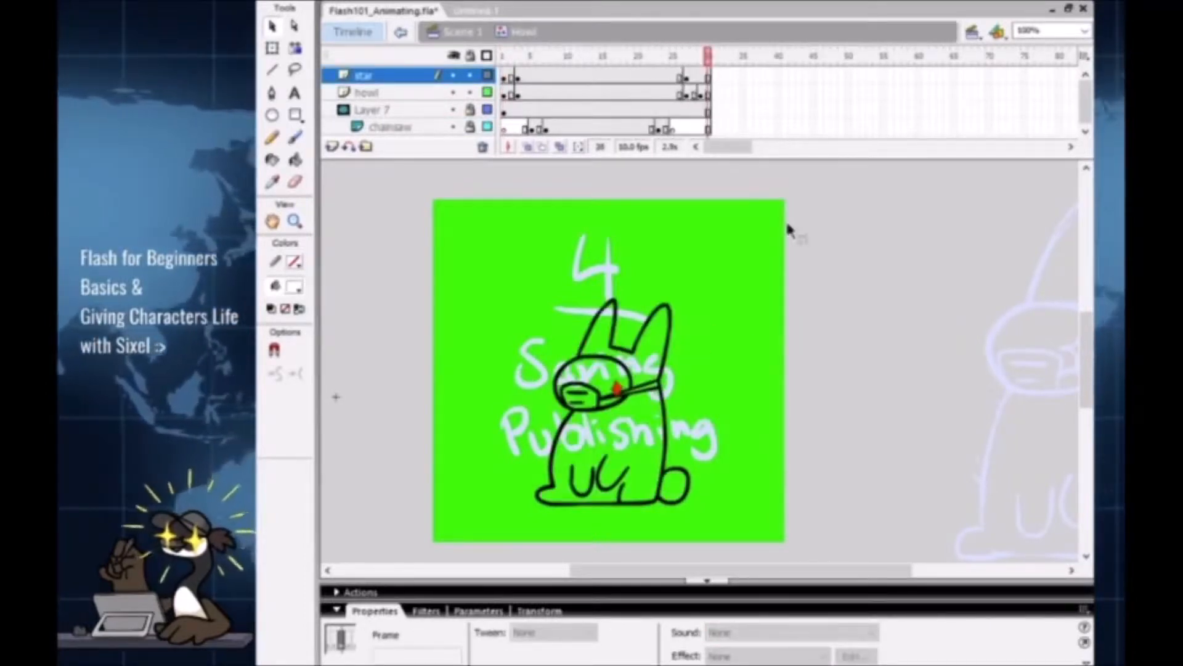
click(505, 76)
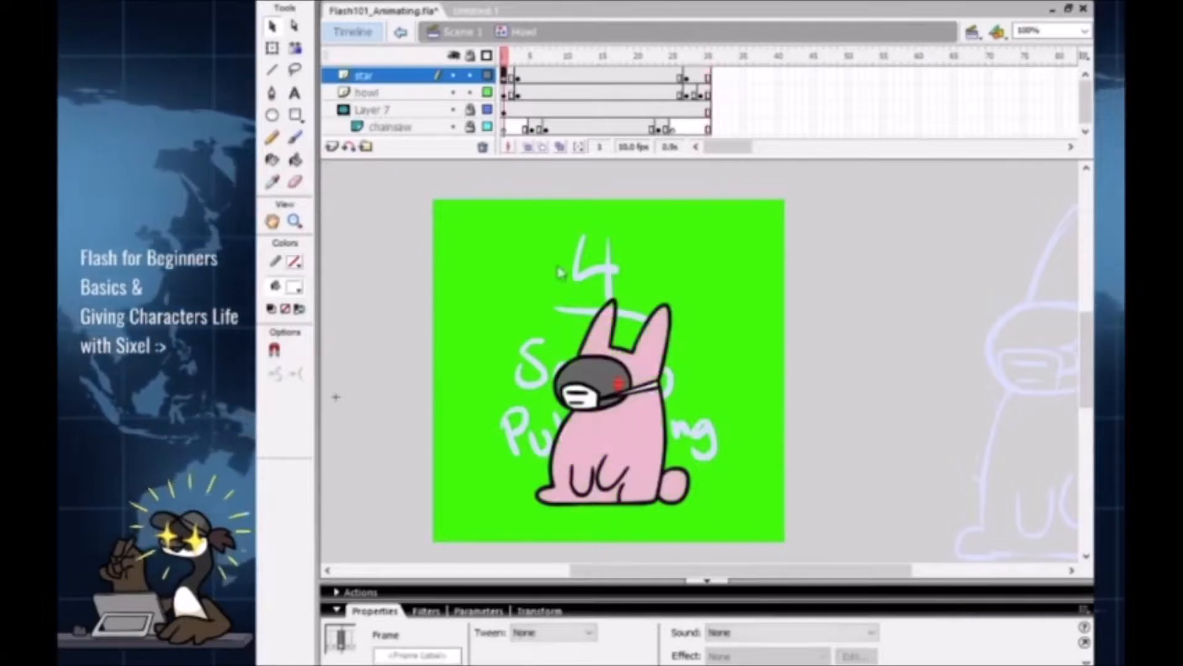
click(701, 75)
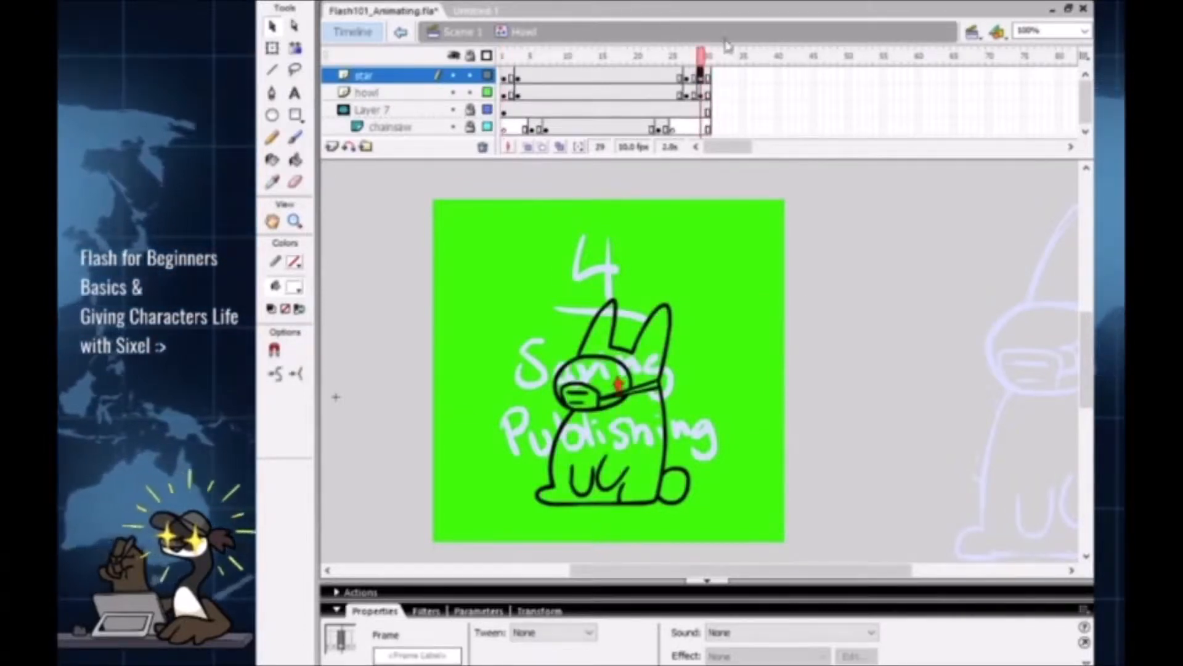
Step: Sample the pink from the crouched drawing and fill the body and ears of the final upright drawing with it
click(686, 56)
click(297, 286)
click(657, 351)
click(708, 56)
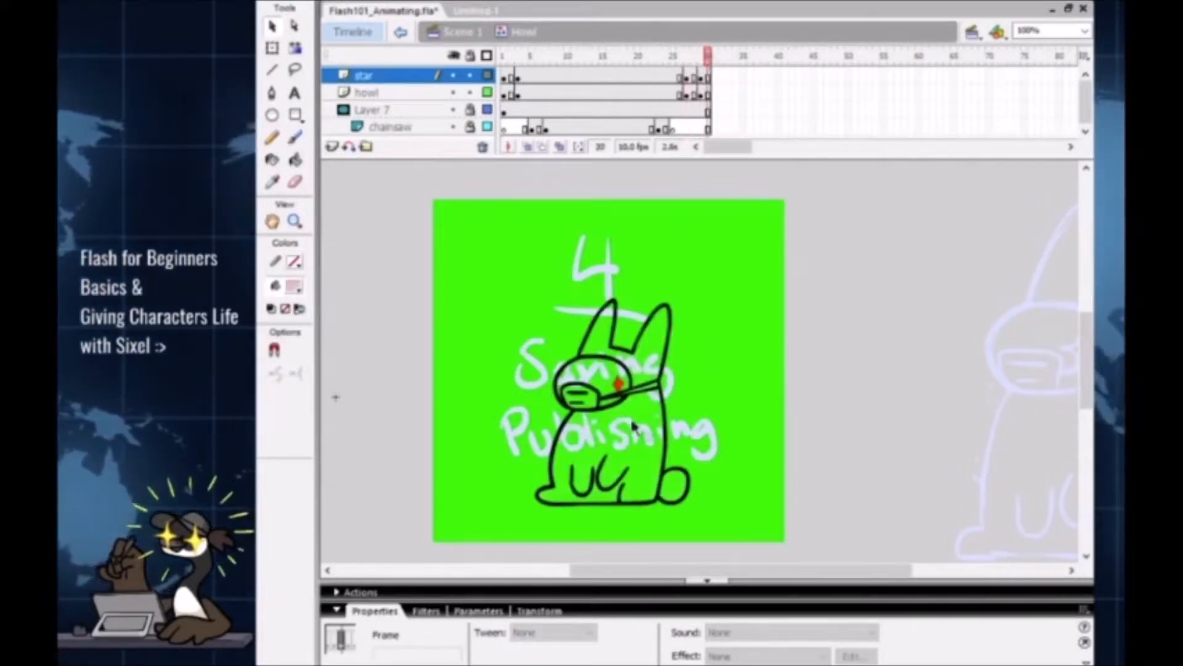
key(k)
click(634, 425)
click(651, 367)
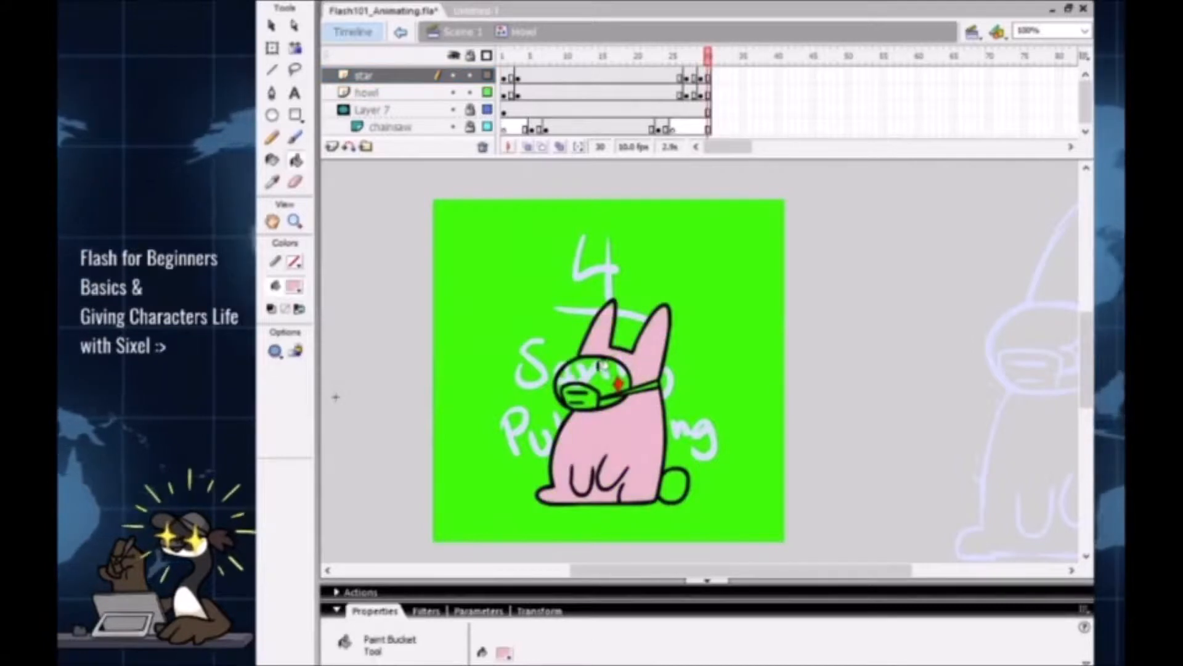
Step: Sample the crouched drawing's dark grey and fill the face of the final upright drawing with it
click(694, 56)
click(294, 286)
click(595, 379)
click(708, 56)
click(601, 372)
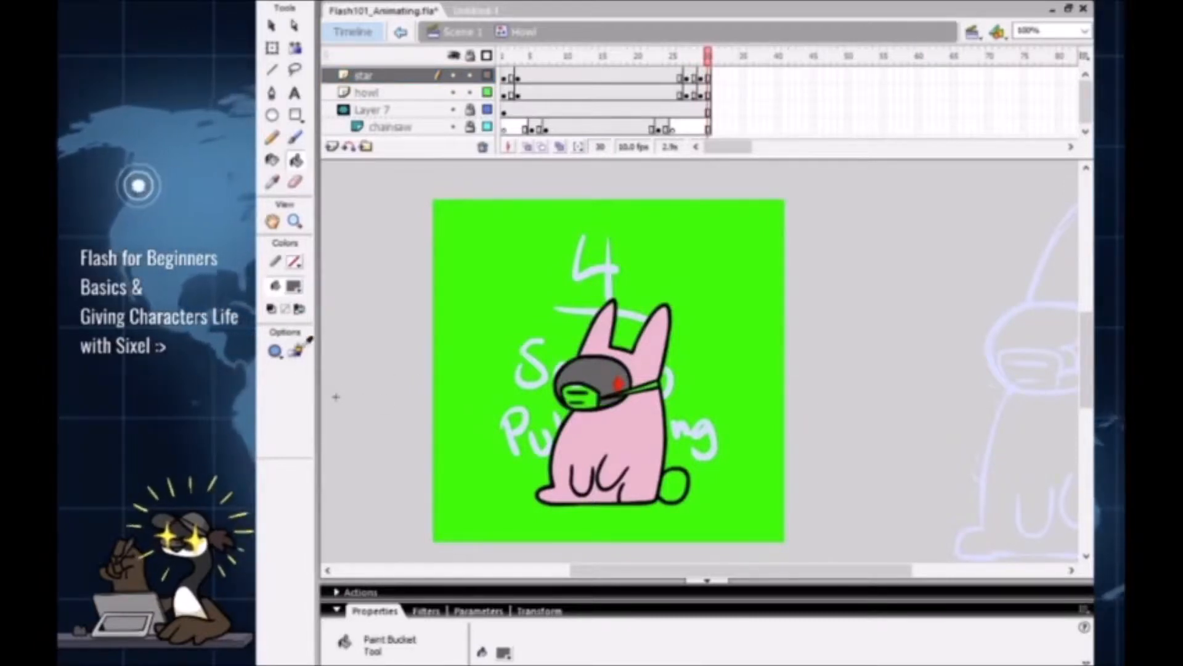
Step: Fill the face mask and its strap on the final upright drawing with white
click(303, 377)
click(648, 385)
click(590, 393)
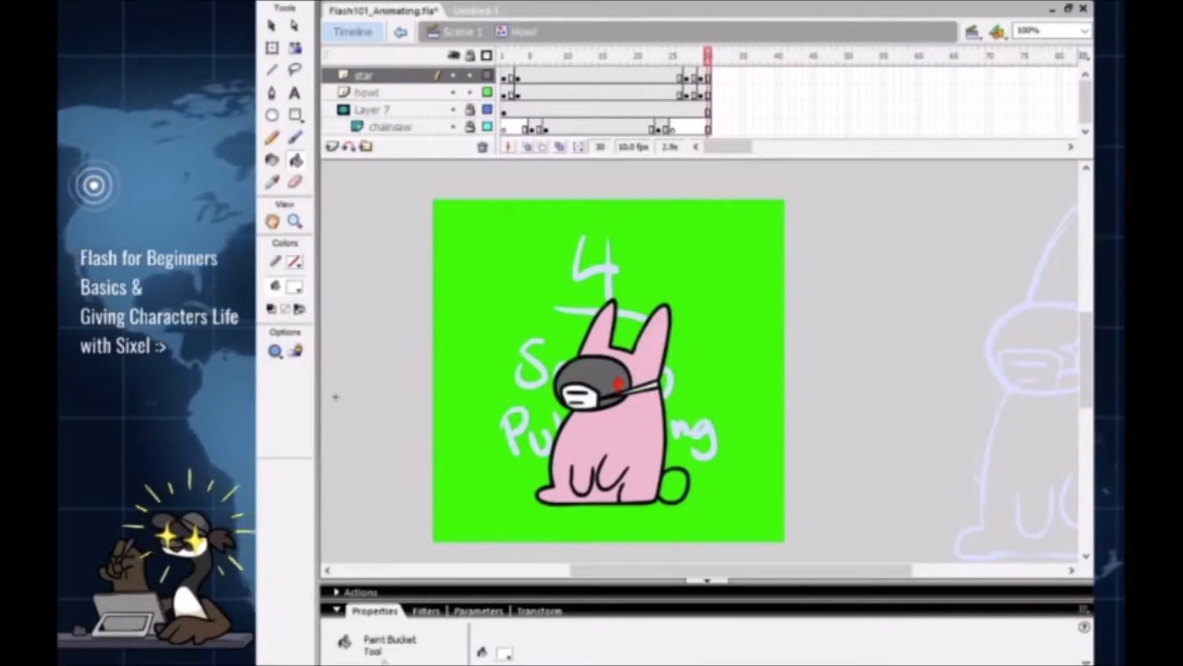
Step: Add two more frames to the chainsaw hold on all layers, extending Howl to frame 32, and return to Scene 1
click(652, 55)
key(F5)
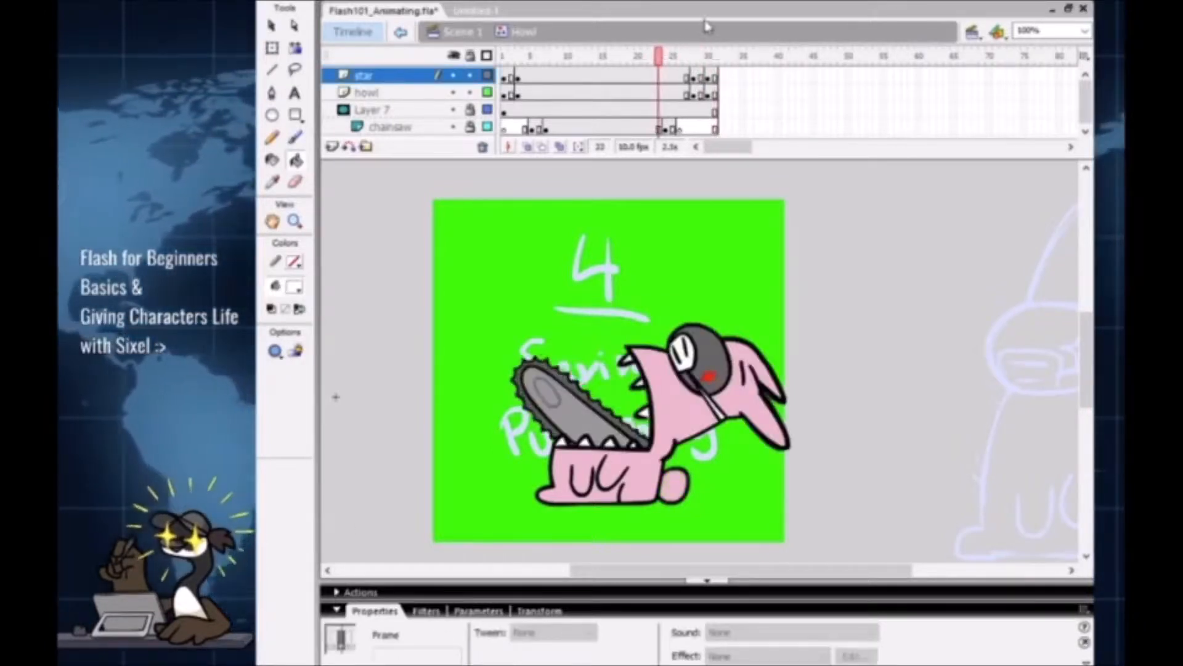
key(F5)
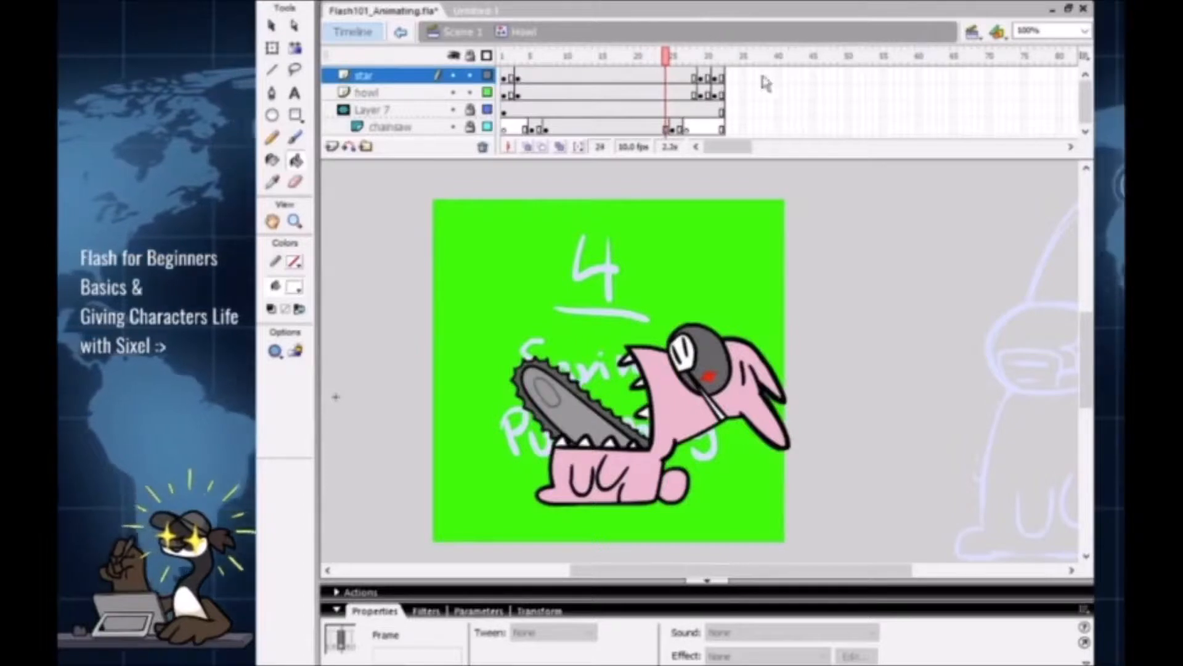
click(472, 31)
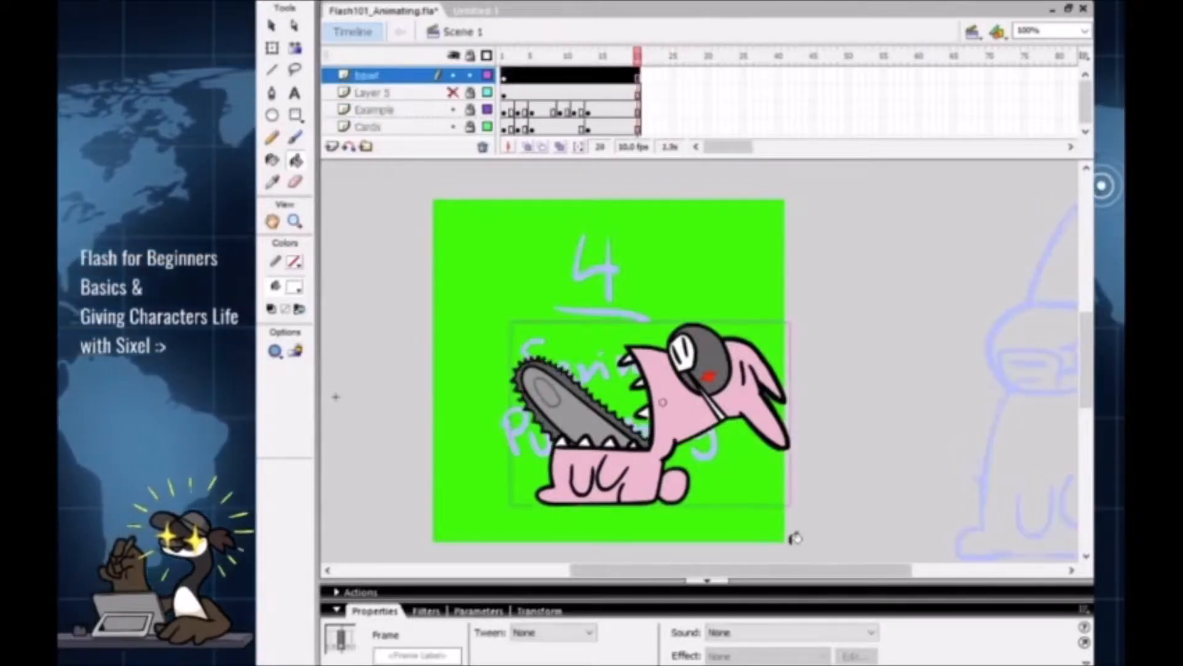
Step: Open the Howl symbol to check which frame it ends on, and return to Scene 1
key(v)
click(840, 523)
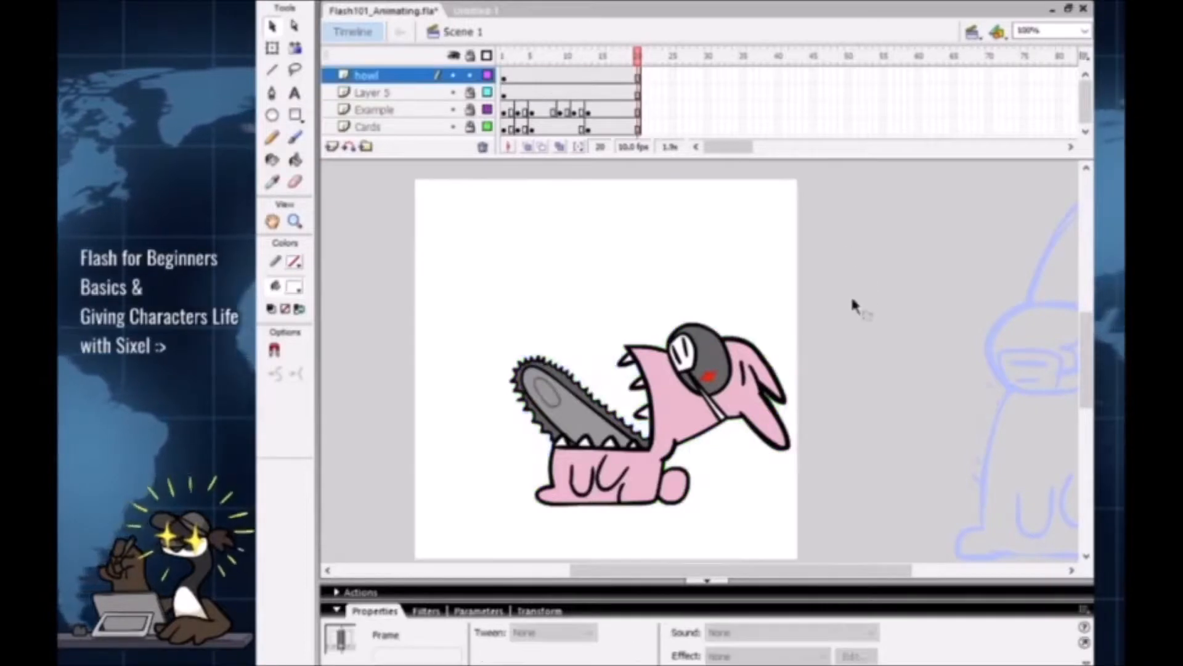
click(739, 496)
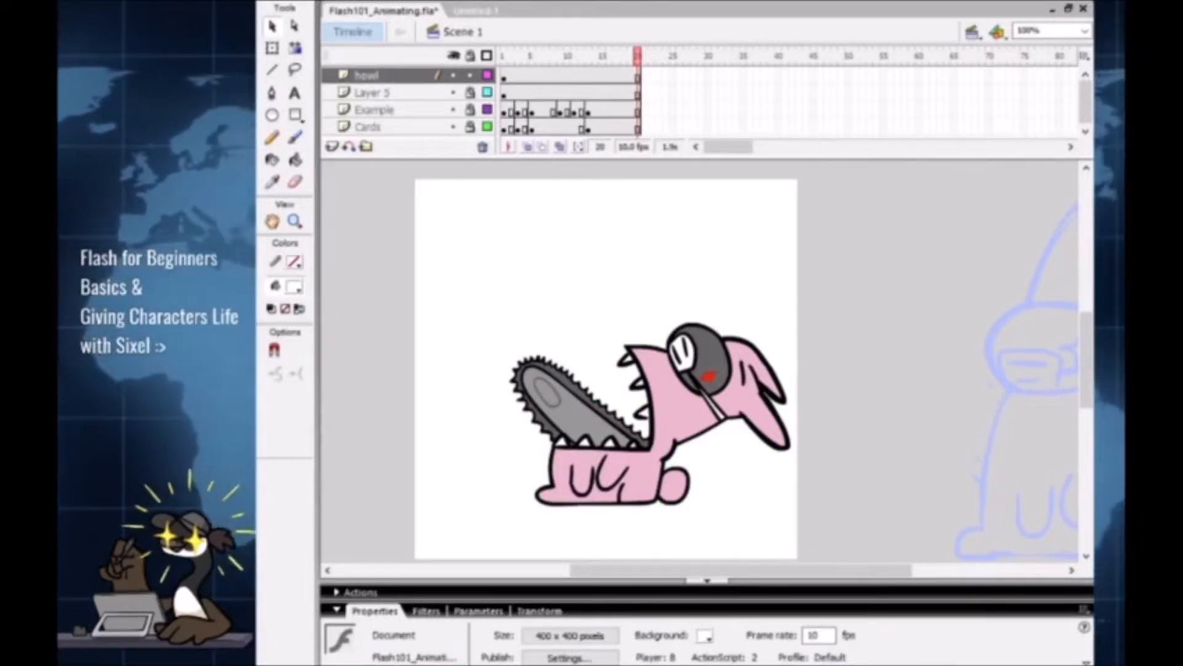
double_click(667, 370)
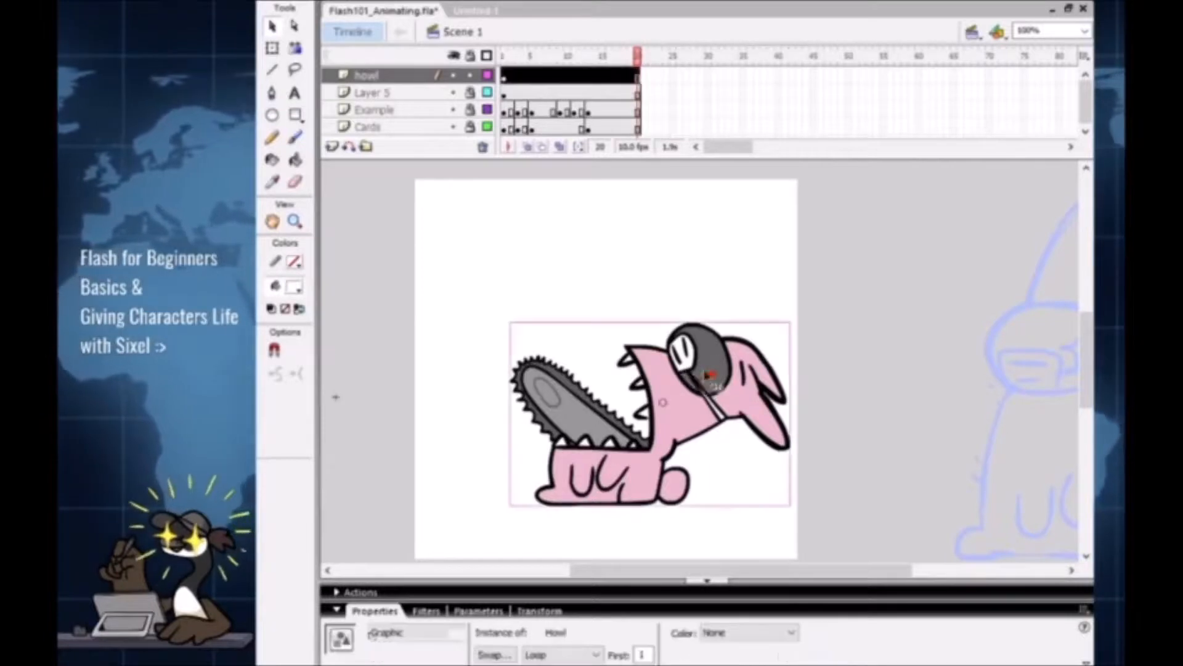
click(723, 57)
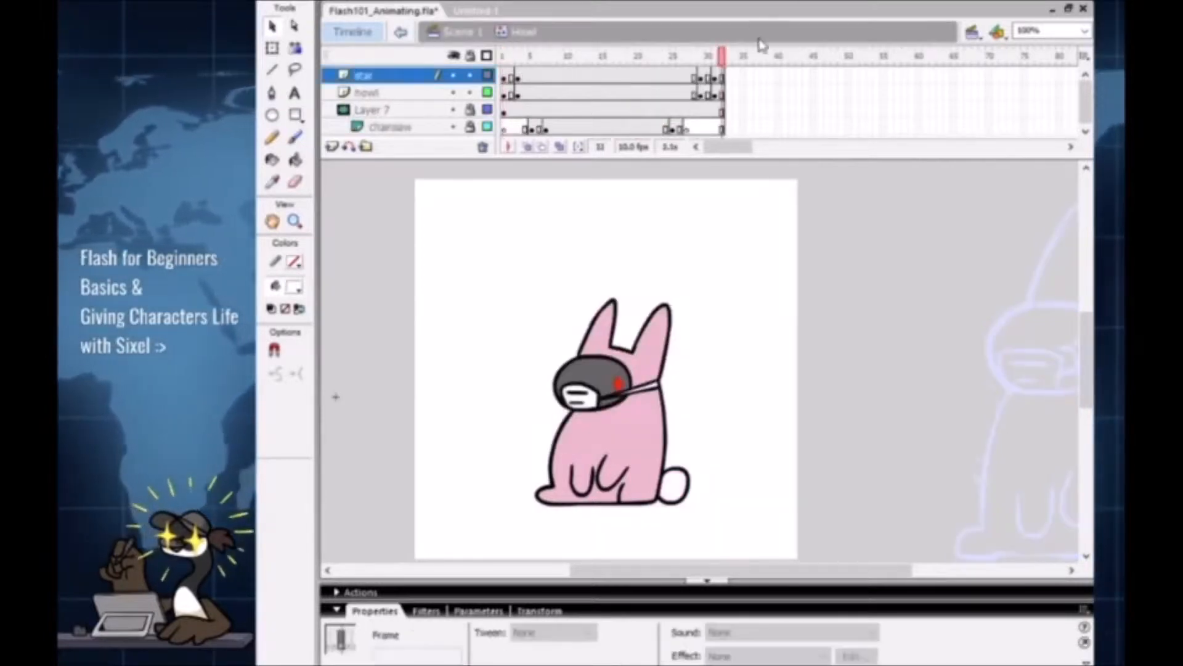
click(457, 32)
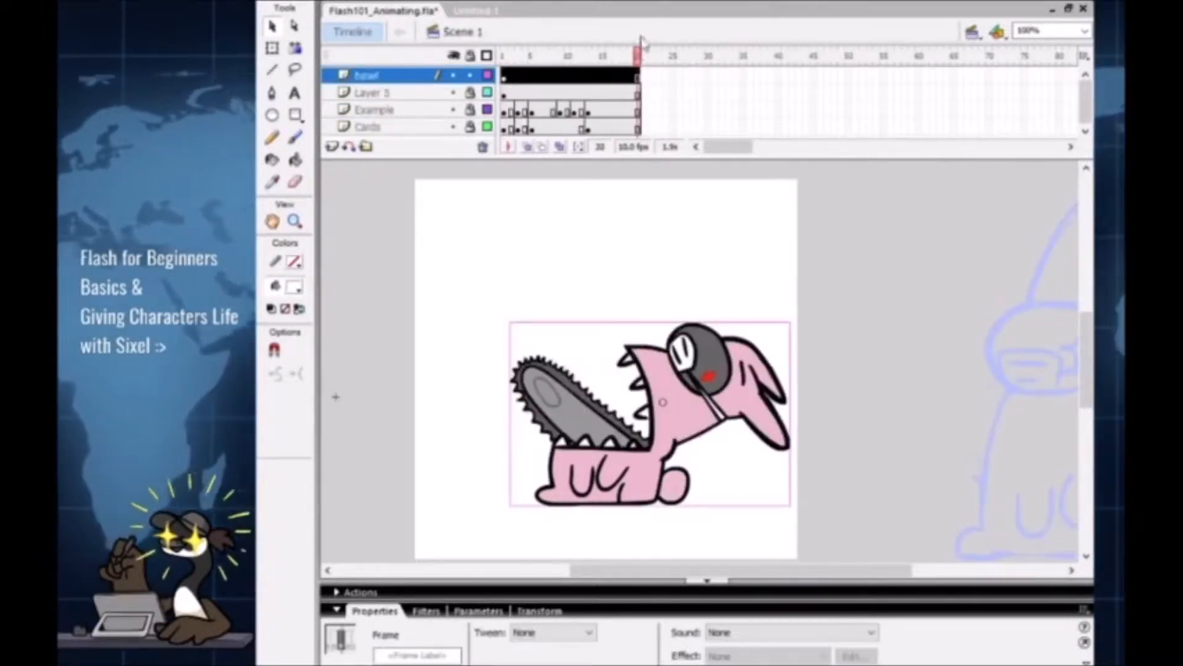
Step: Extend all Scene 1 layers to frame 32 to match the length of the Howl symbol
key(F5)
key(F5)
key(F5)
key(F5)
key(F5)
key(F5)
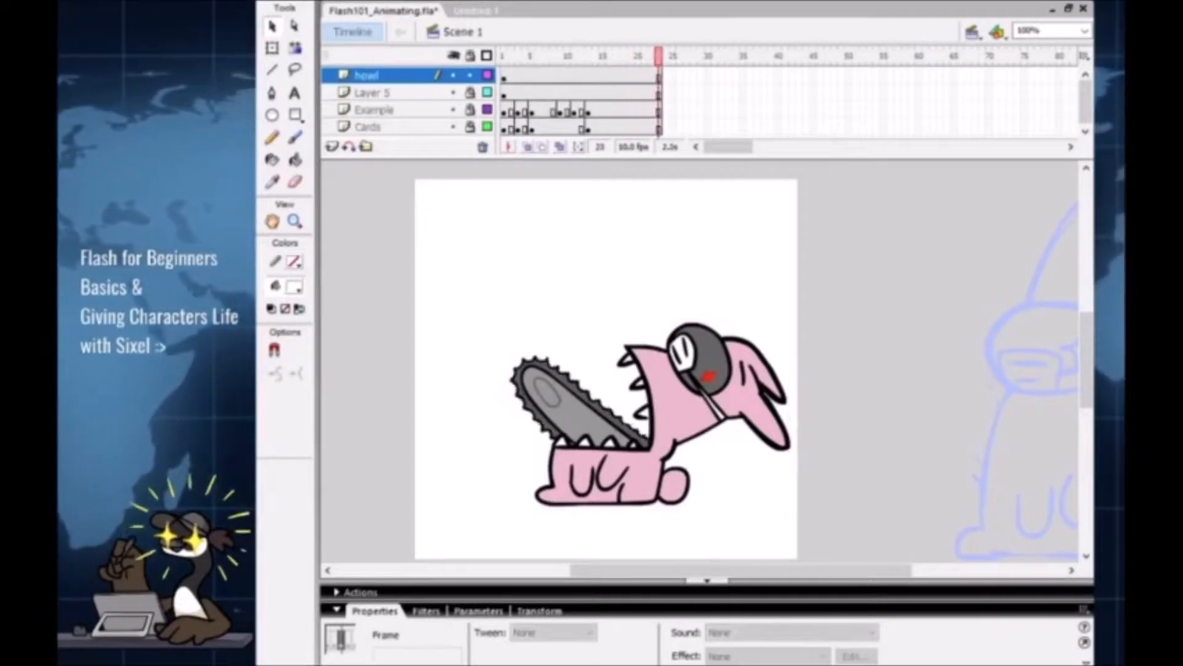
key(F5)
key(F5)
key(F5)
key(F5)
key(F5)
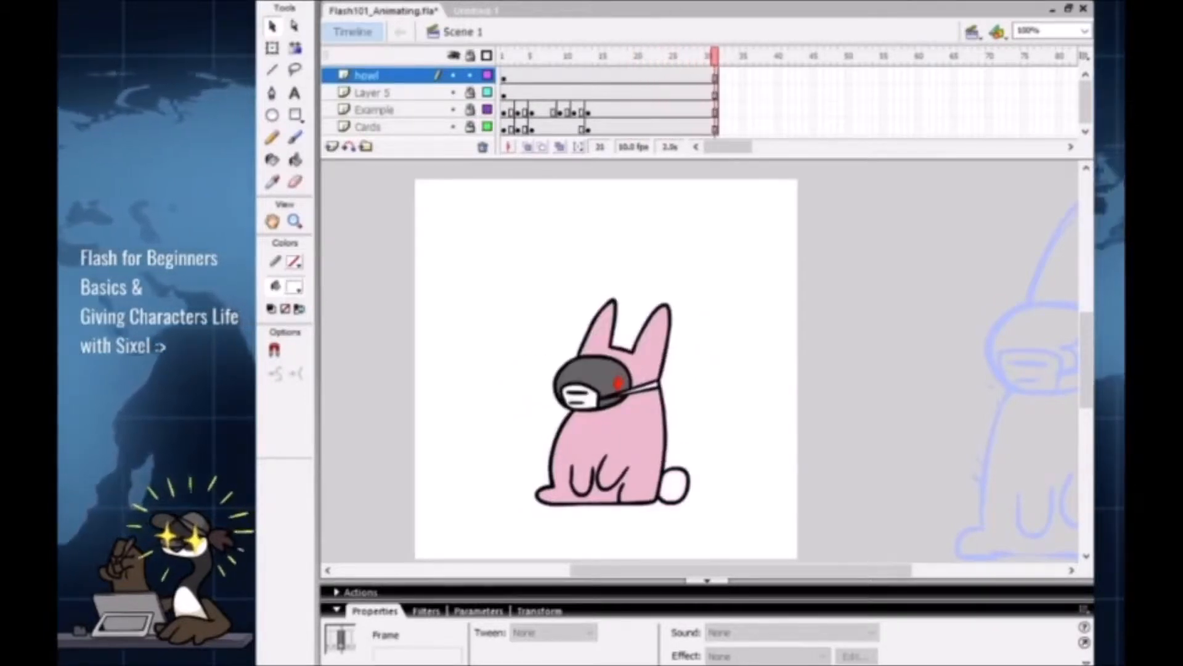
Step: In Howl, fill the tail of the final upright drawing with the body's pink and return to Scene 1
click(638, 429)
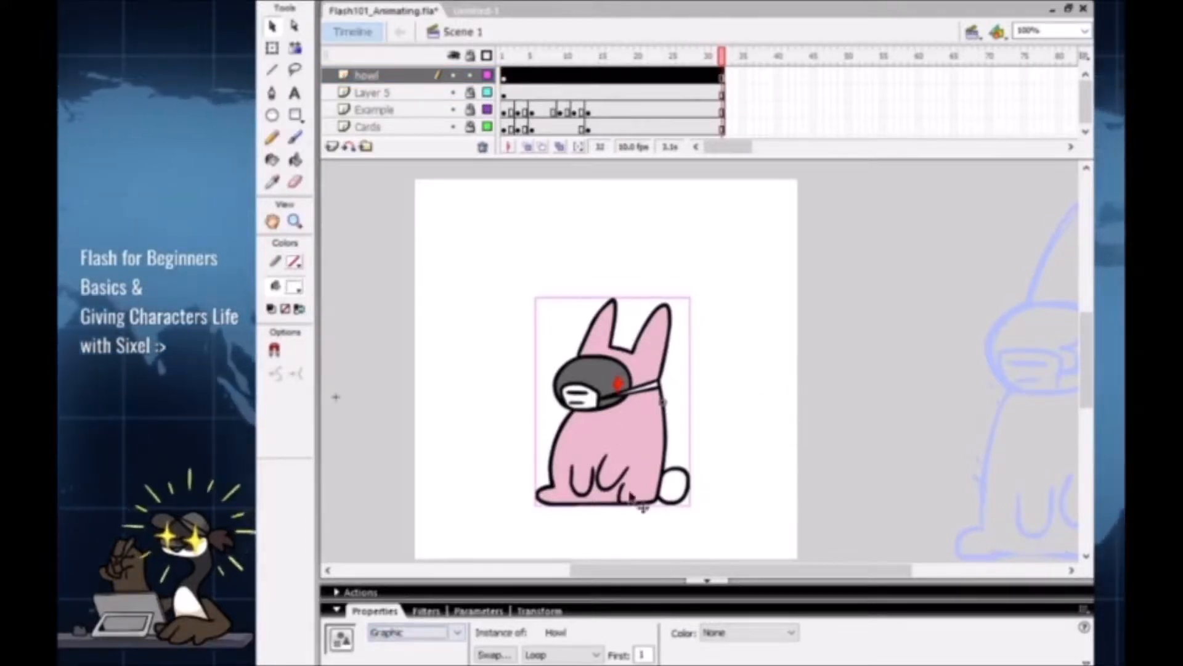
click(742, 463)
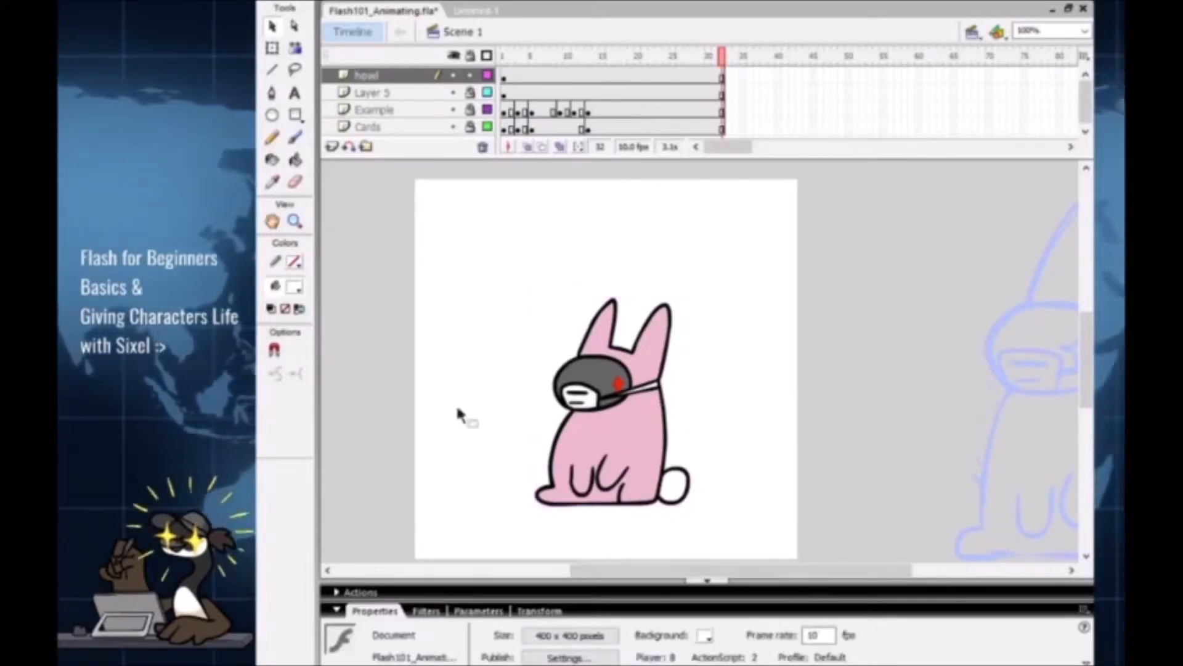
click(629, 431)
double_click(626, 423)
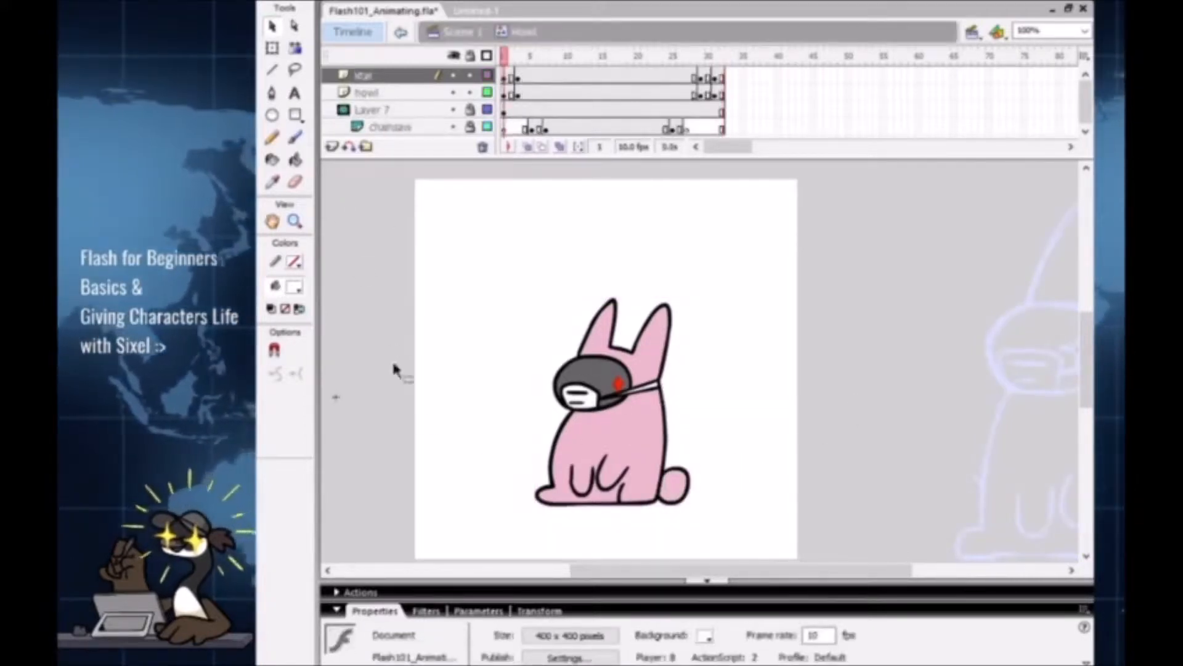
click(716, 55)
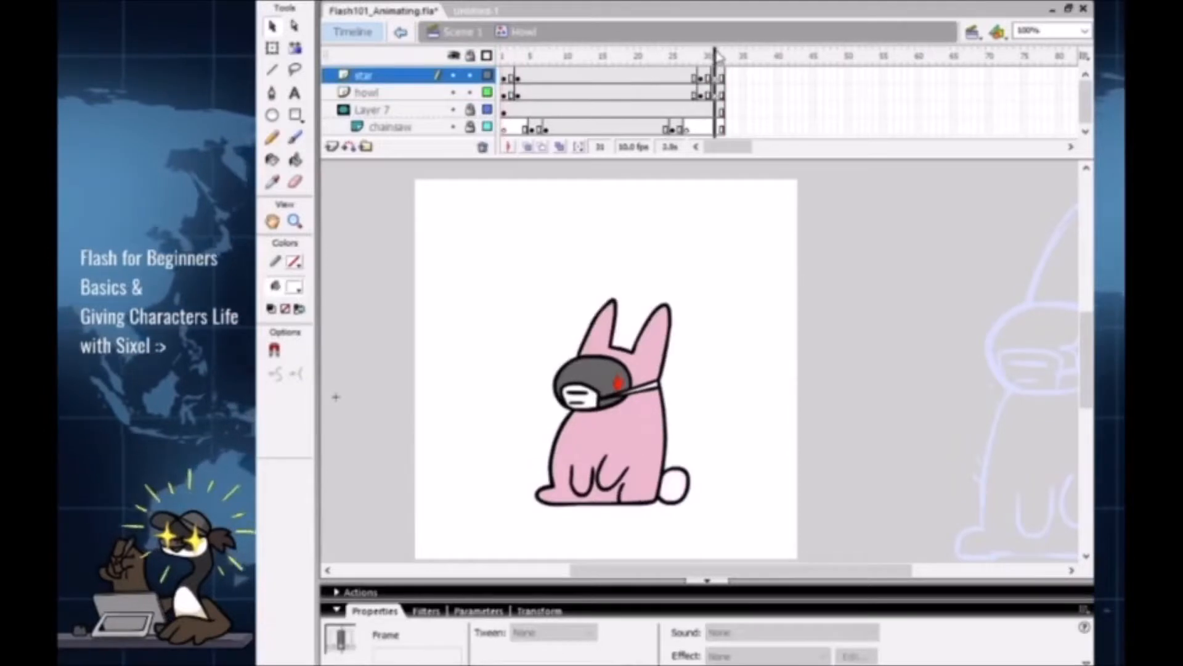
click(296, 159)
click(636, 433)
click(675, 486)
drag(715, 58, 743, 74)
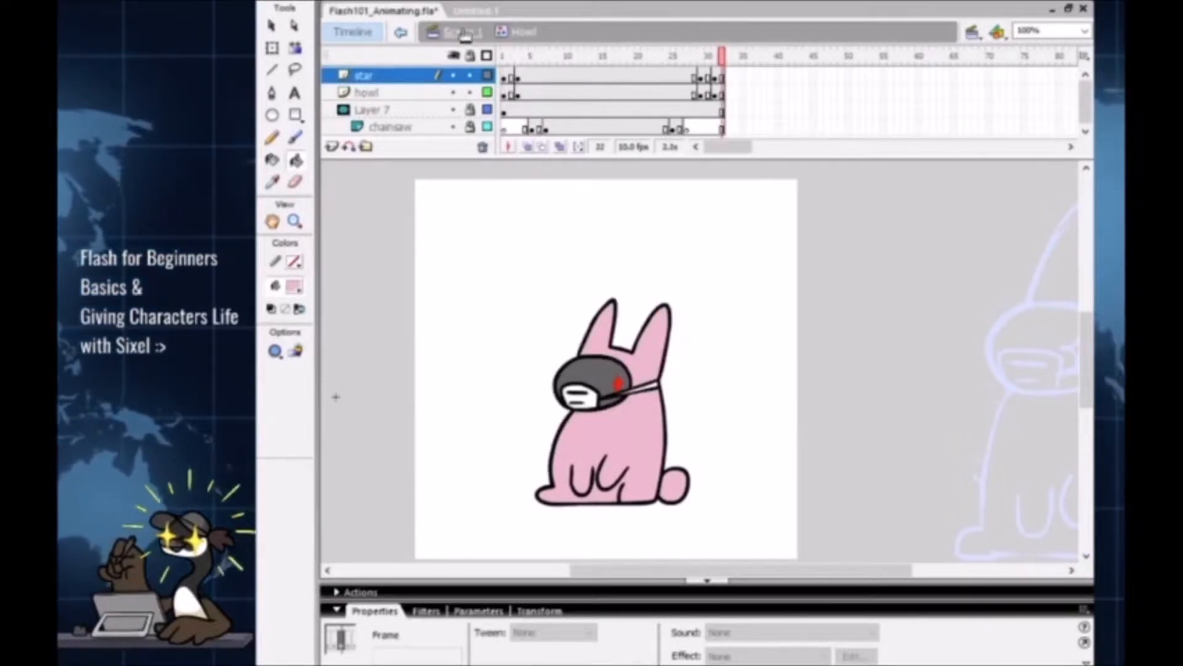
click(460, 31)
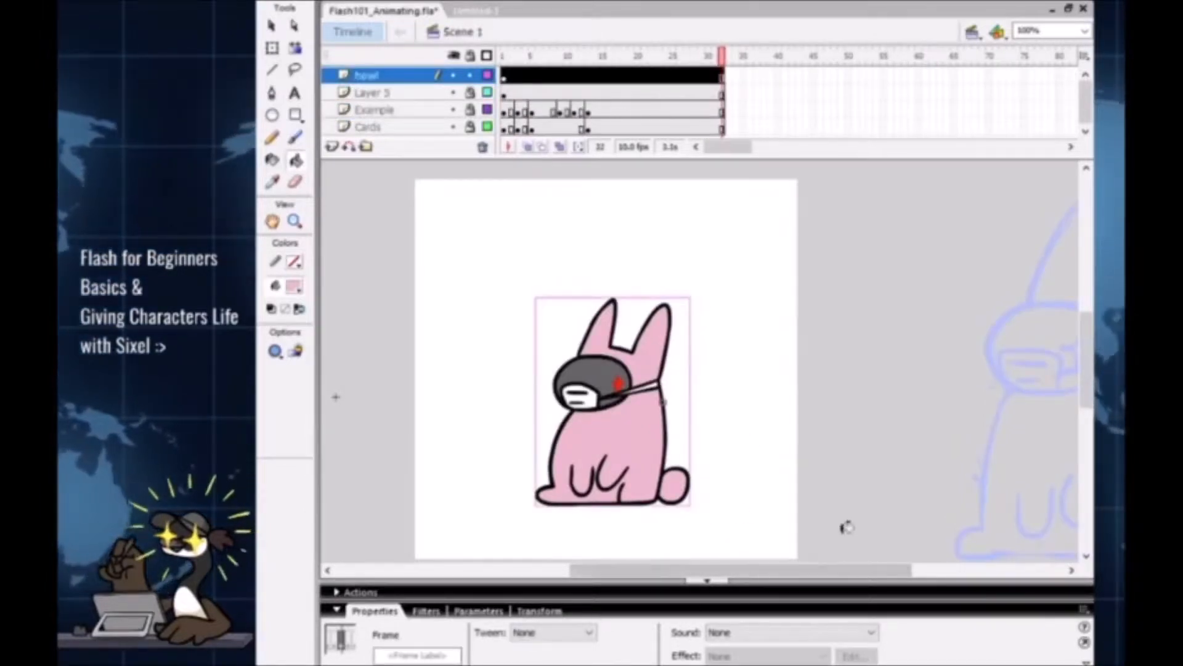
Step: Set the document's frame rate to 24 fps
key(v)
click(848, 464)
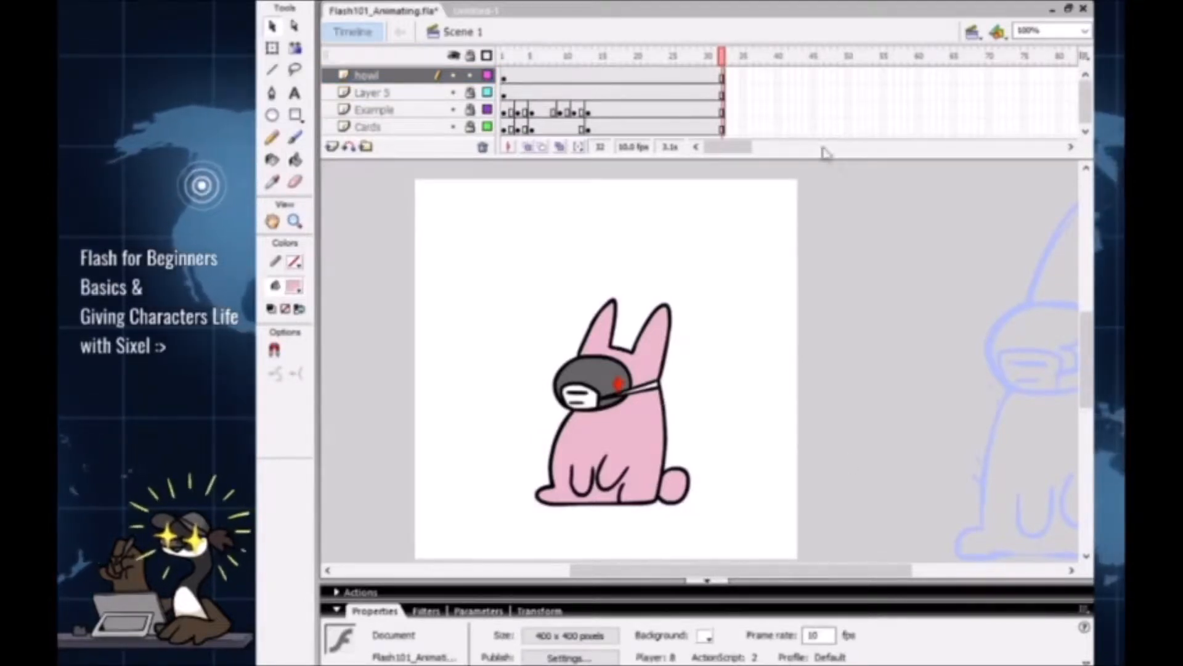
double_click(828, 633)
text(24)
key(Return)
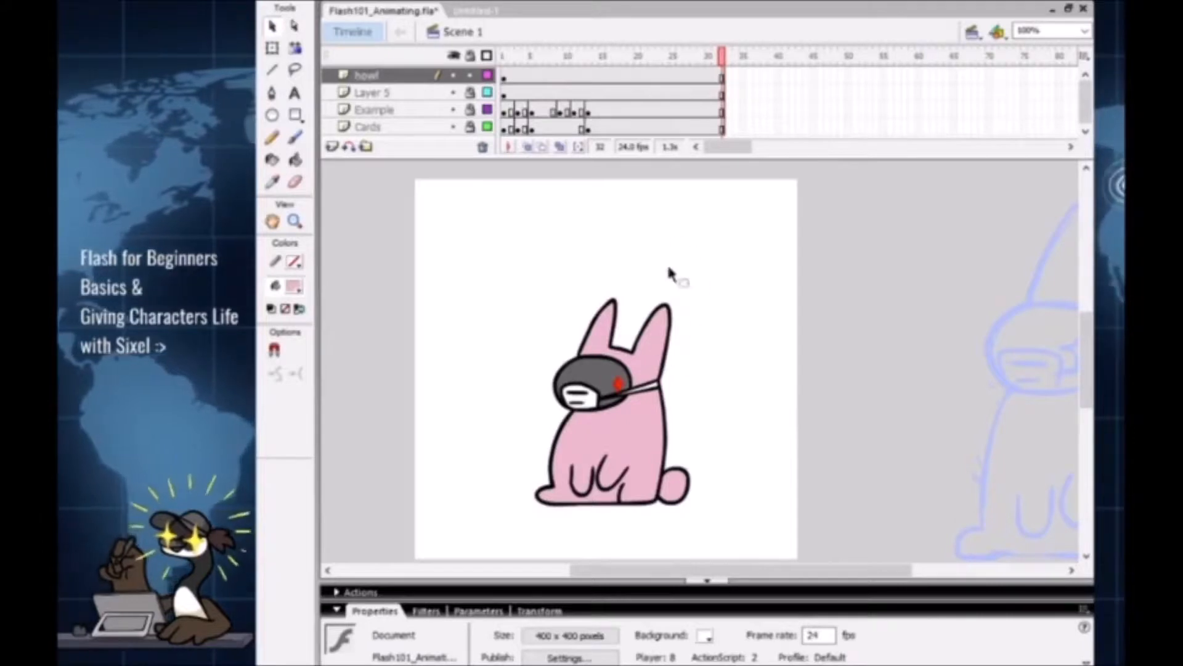
Step: Change the playback option of the Howl graphic instance so that it stops looping
click(628, 487)
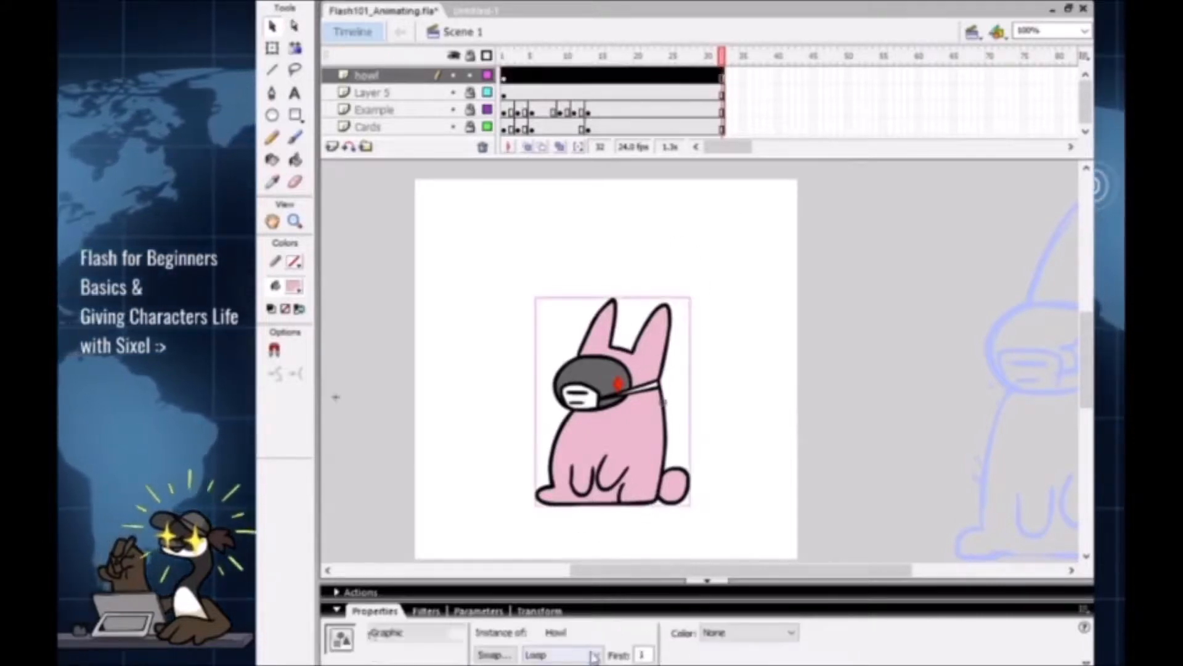
click(560, 664)
click(753, 519)
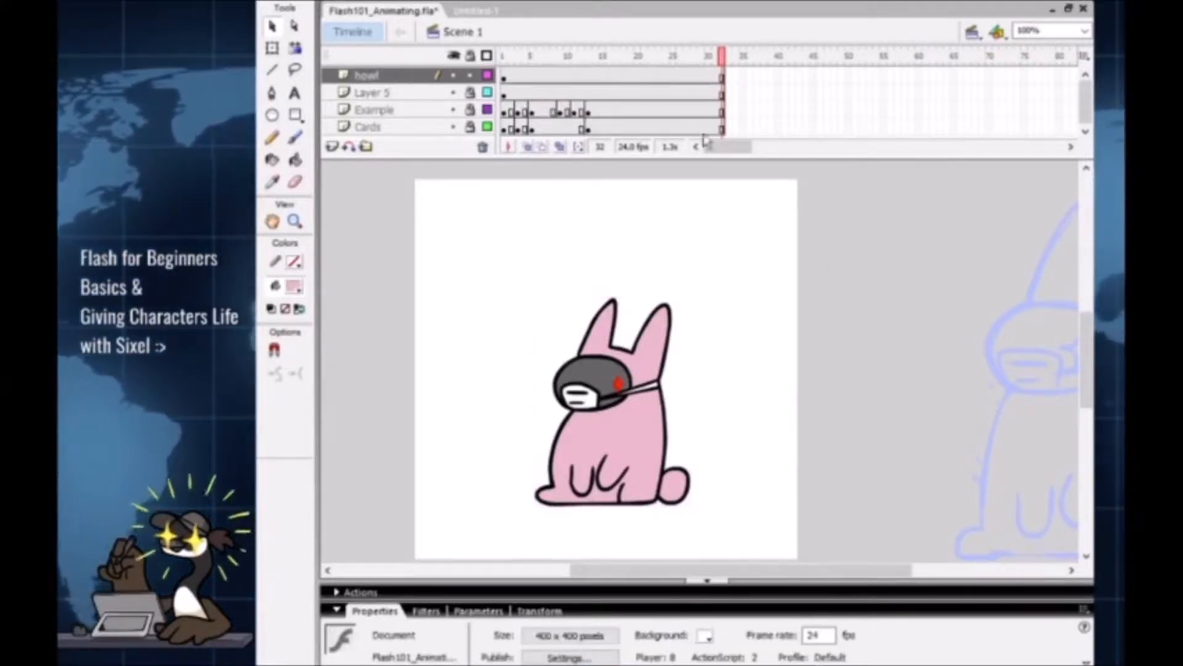
Step: Extend all Scene 1 layers to frame 40
click(715, 56)
click(736, 55)
key(period)
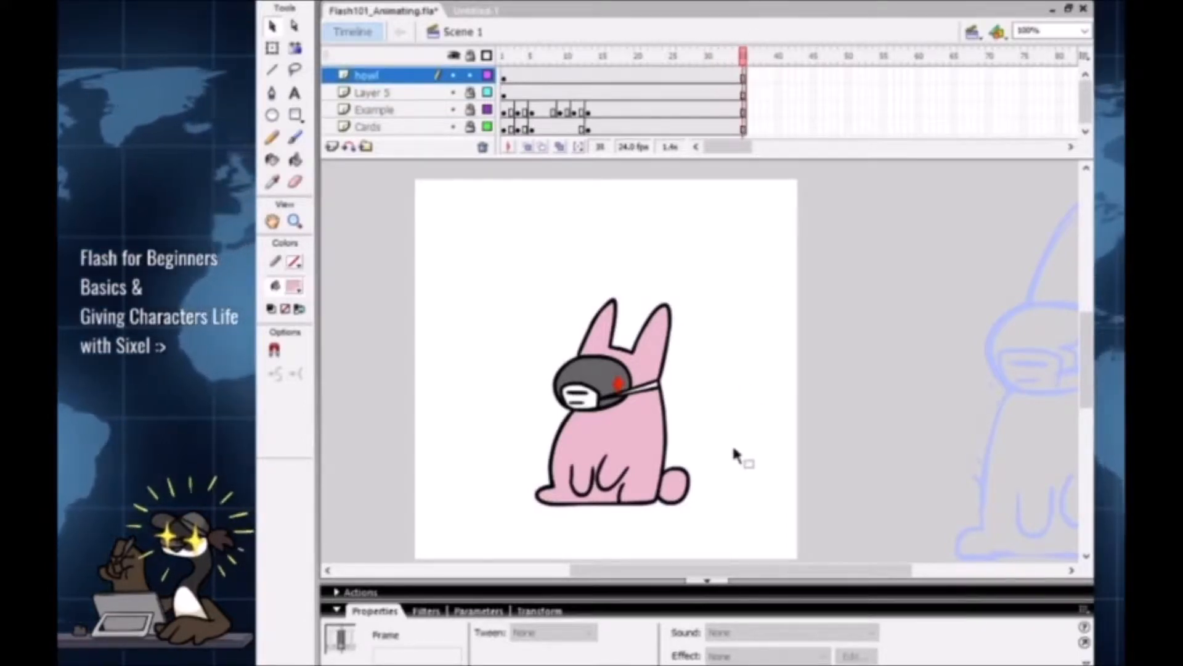
key(period)
key(period)
key(period)
key(period)
key(period)
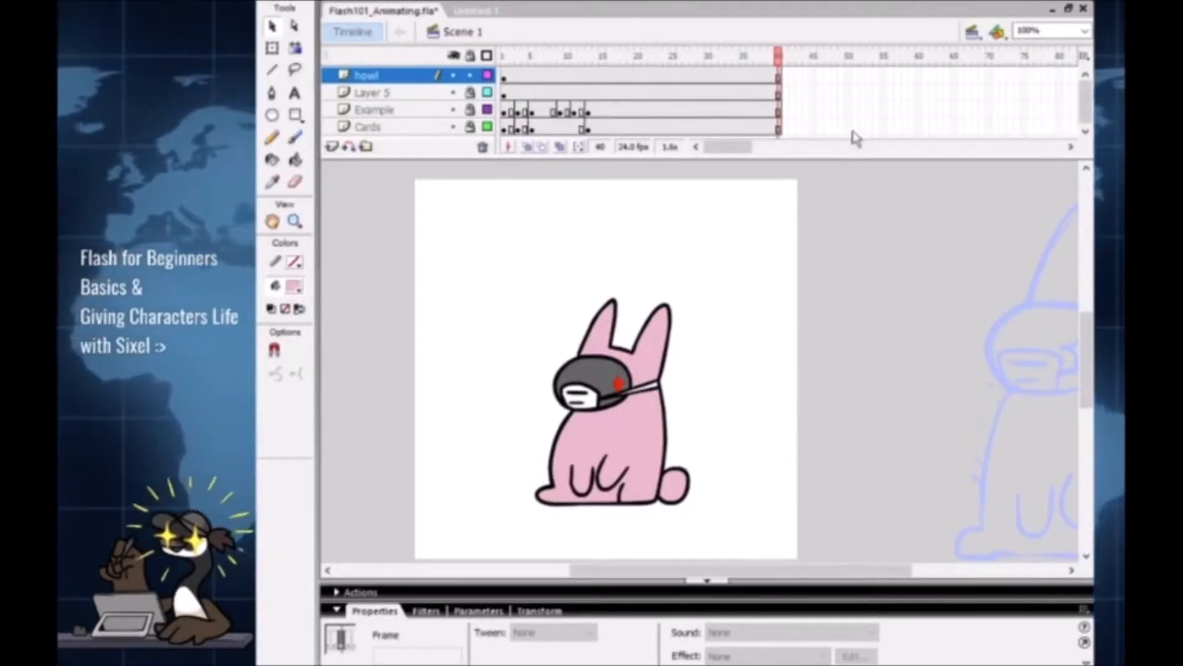
Step: Compare the Single Frame and Play Once options on the Howl instance and leave it on Play Once
click(827, 254)
click(643, 390)
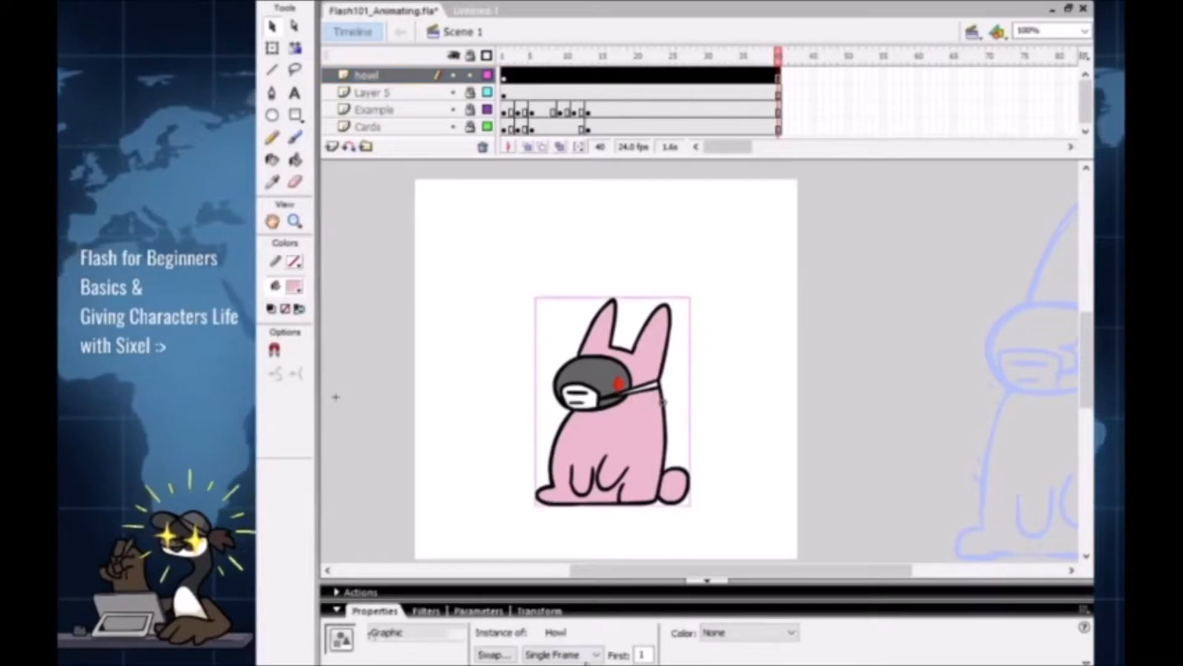
click(862, 481)
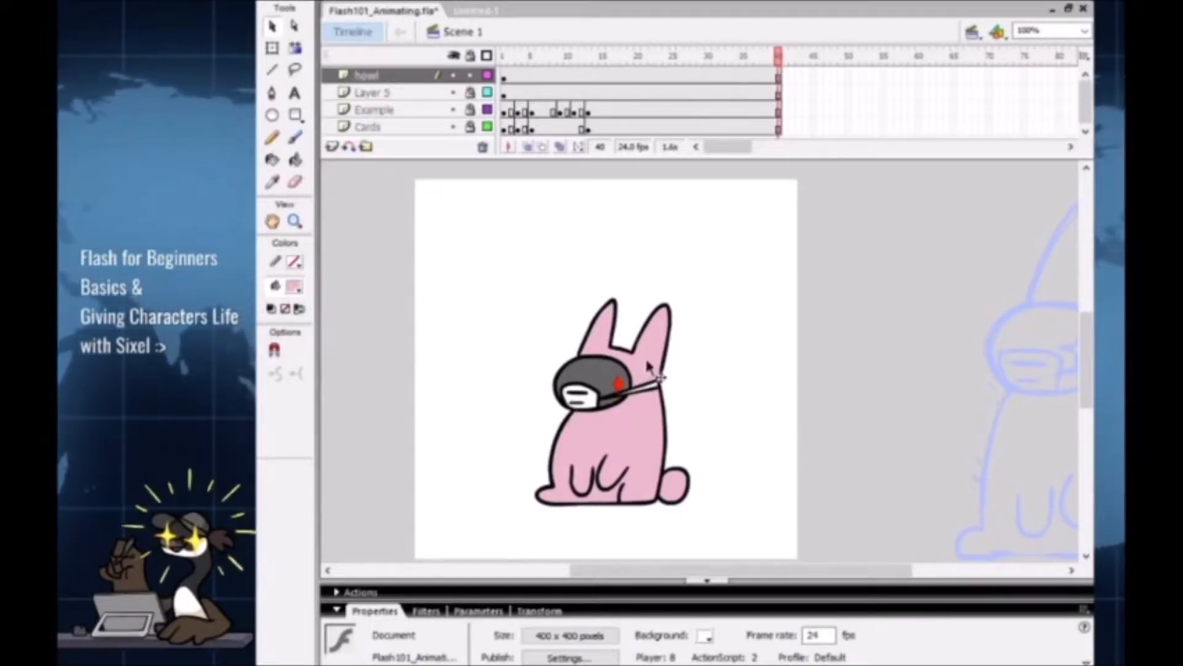
click(607, 435)
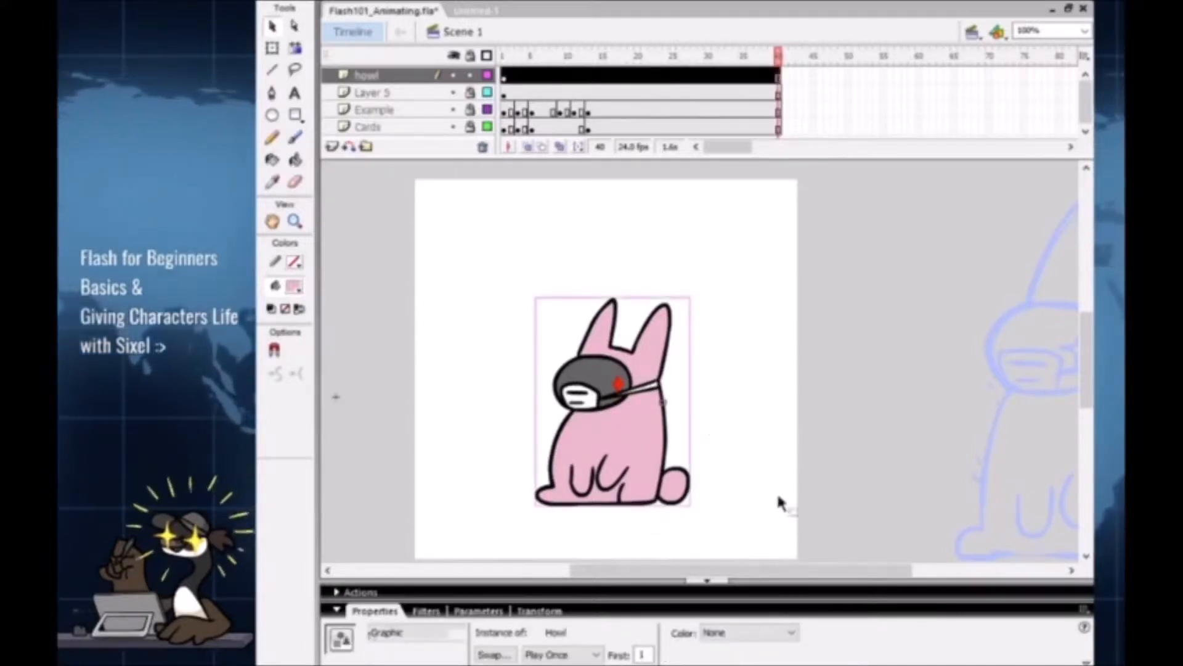
Step: Open Howl for editing, turn on onion skinning and bring up the crouched drawing on frame 29 at 200% zoom
double_click(641, 454)
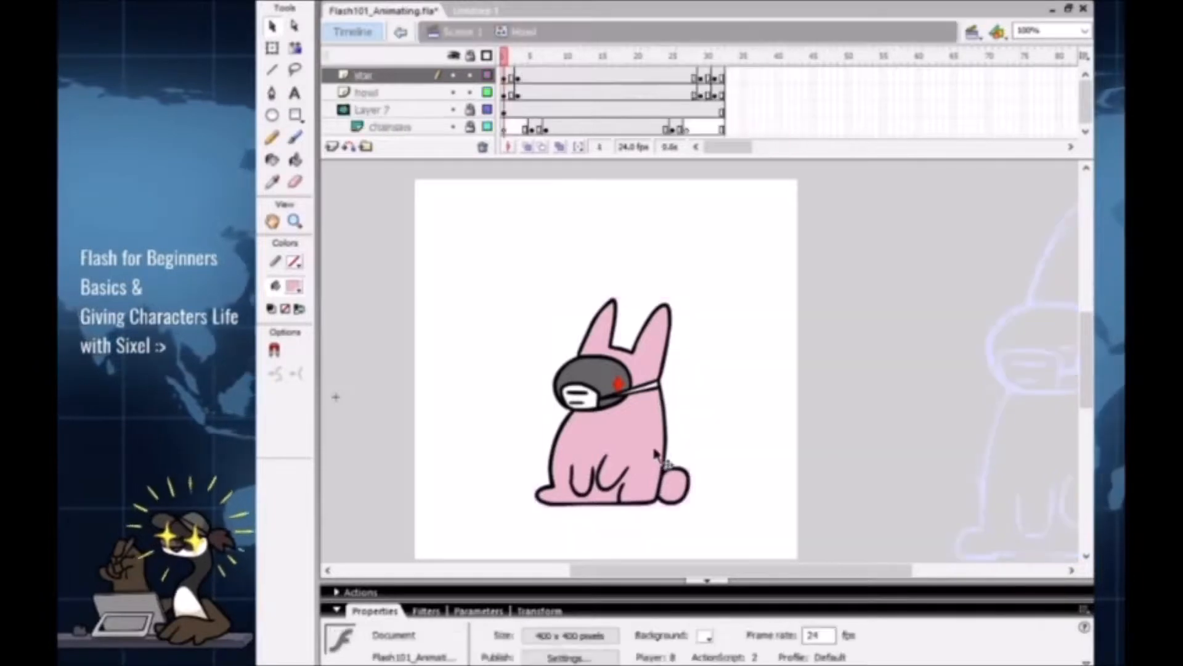
click(543, 147)
click(560, 79)
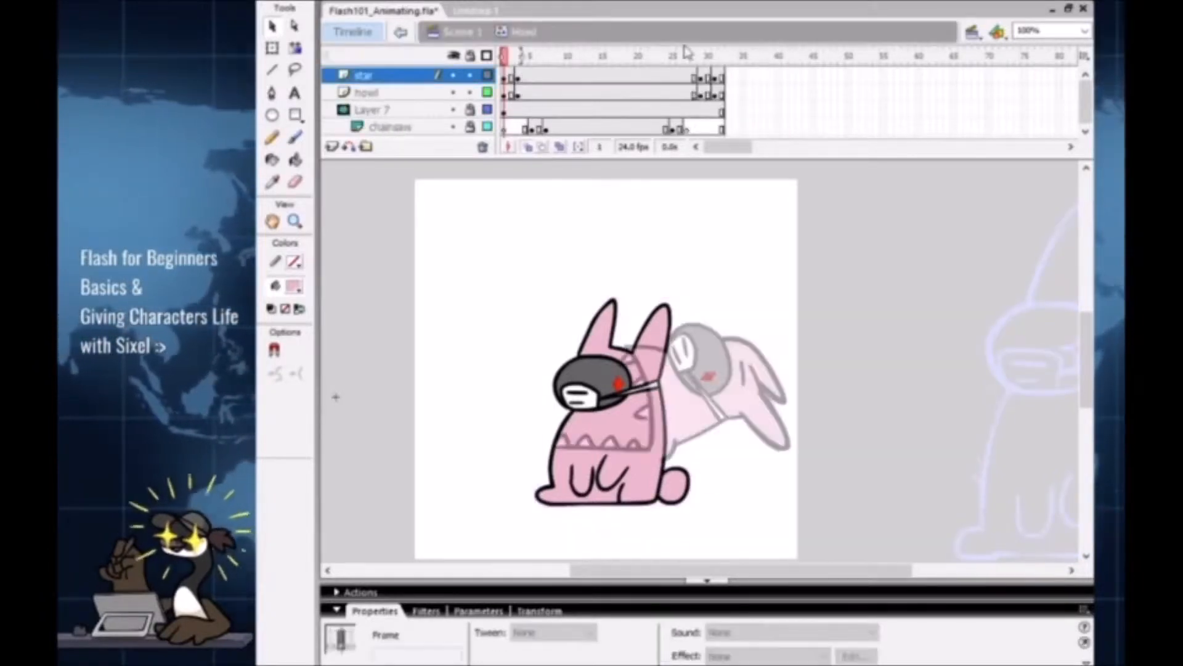
drag(714, 56, 702, 58)
key(z)
click(629, 416)
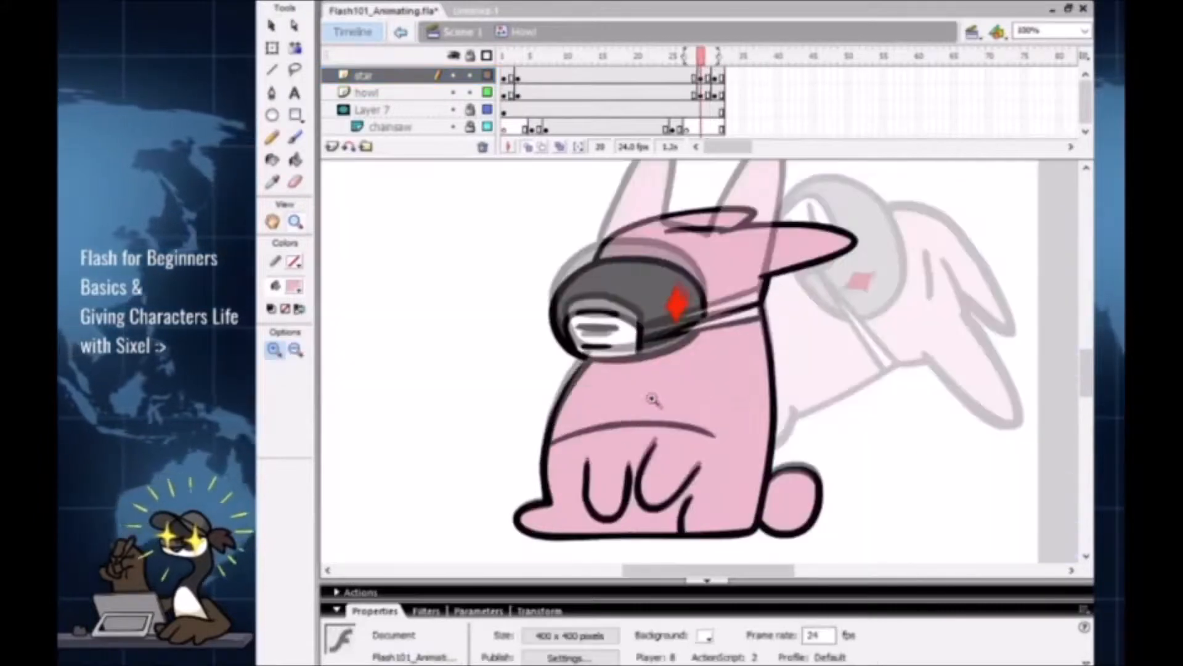
Step: Squash the whole crouched drawing on frame 29 slightly from above with Free Transform and nudge it vertically onto the ground line
key(v)
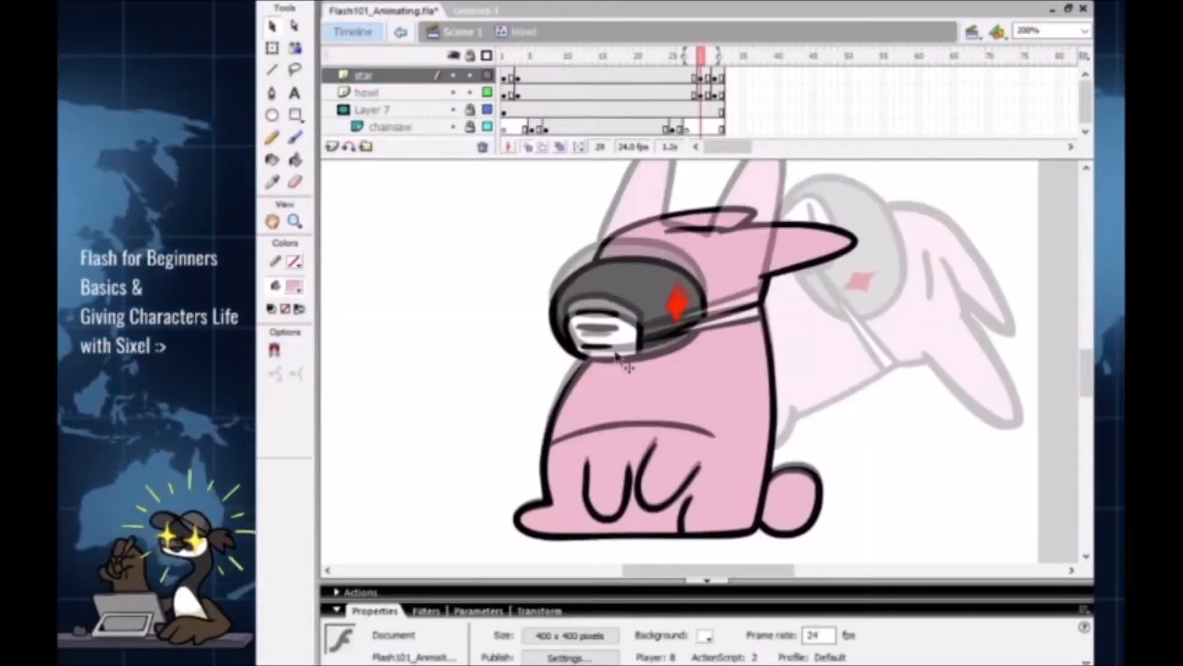
mouse_move(487, 192)
mouse_down()
mouse_move(927, 523)
mouse_move(929, 550)
mouse_up()
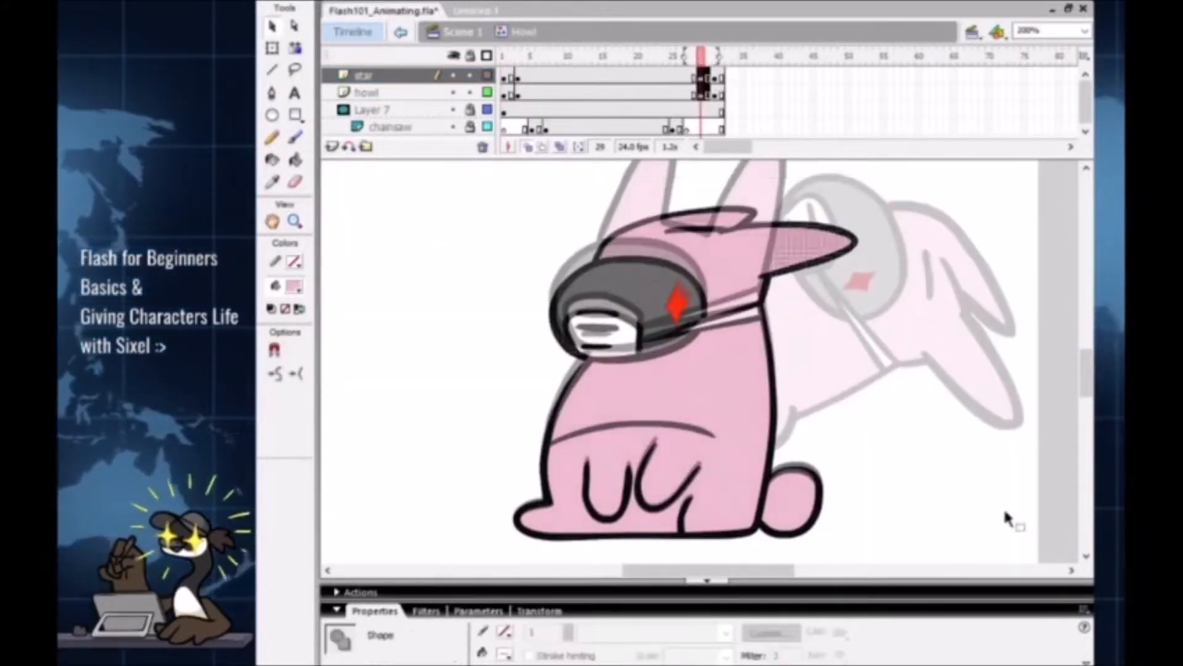
key(q)
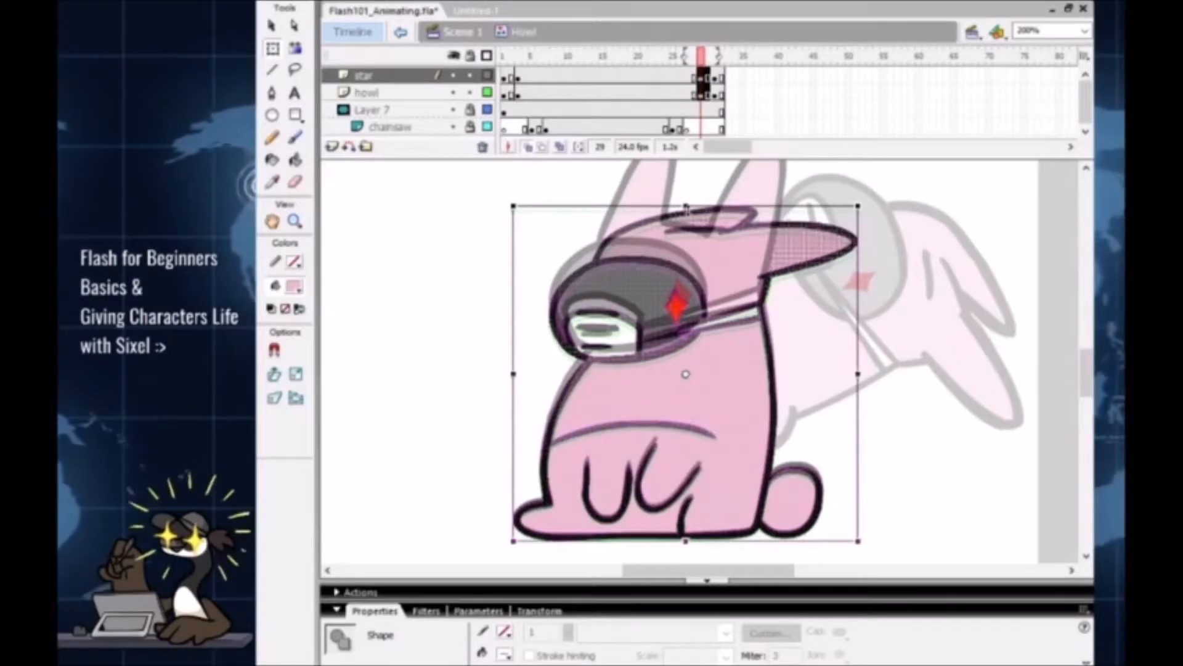
drag(687, 208, 687, 213)
key(Up)
key(Up)
key(Up)
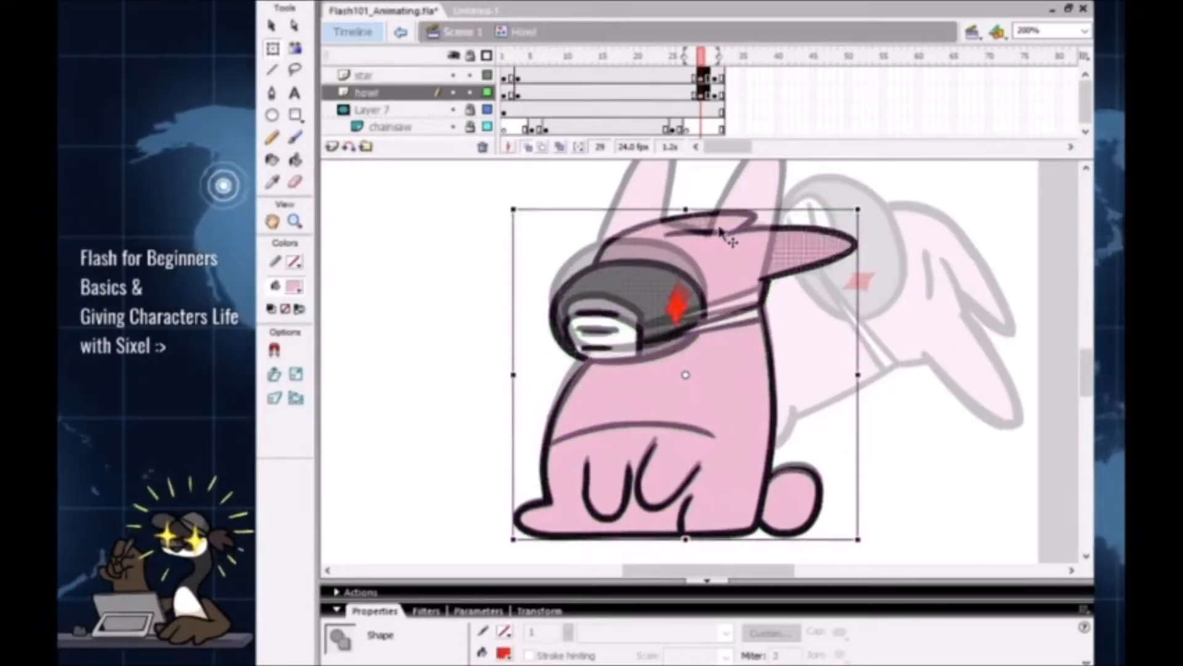
key(Down)
key(Down)
key(Down)
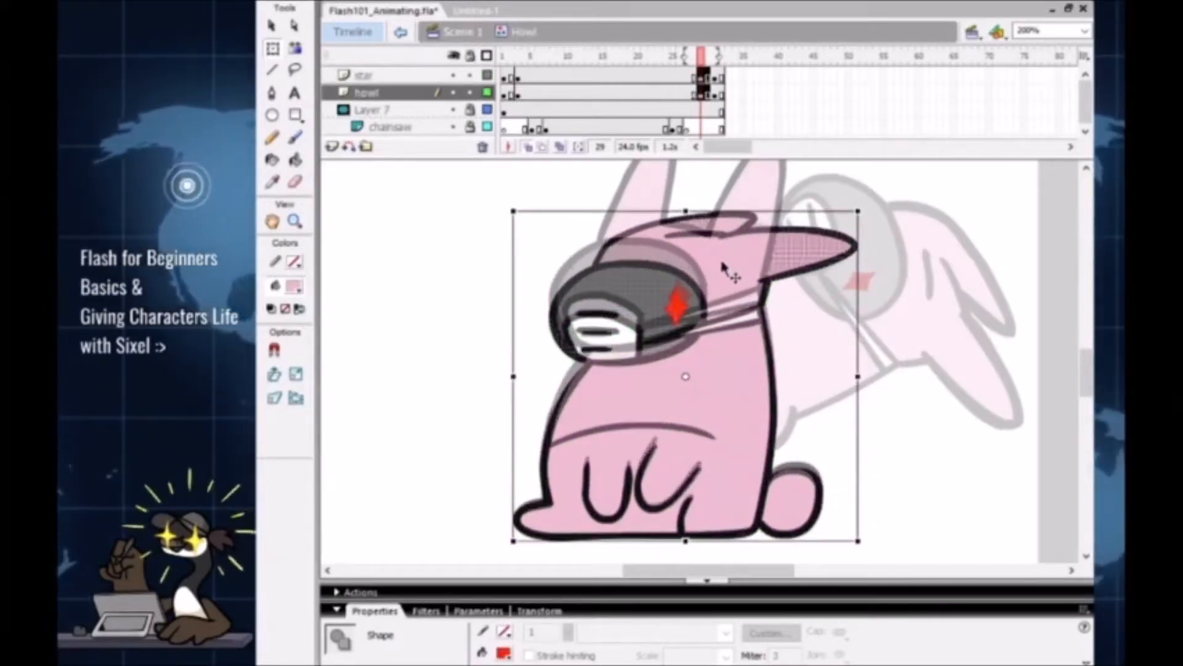
click(971, 462)
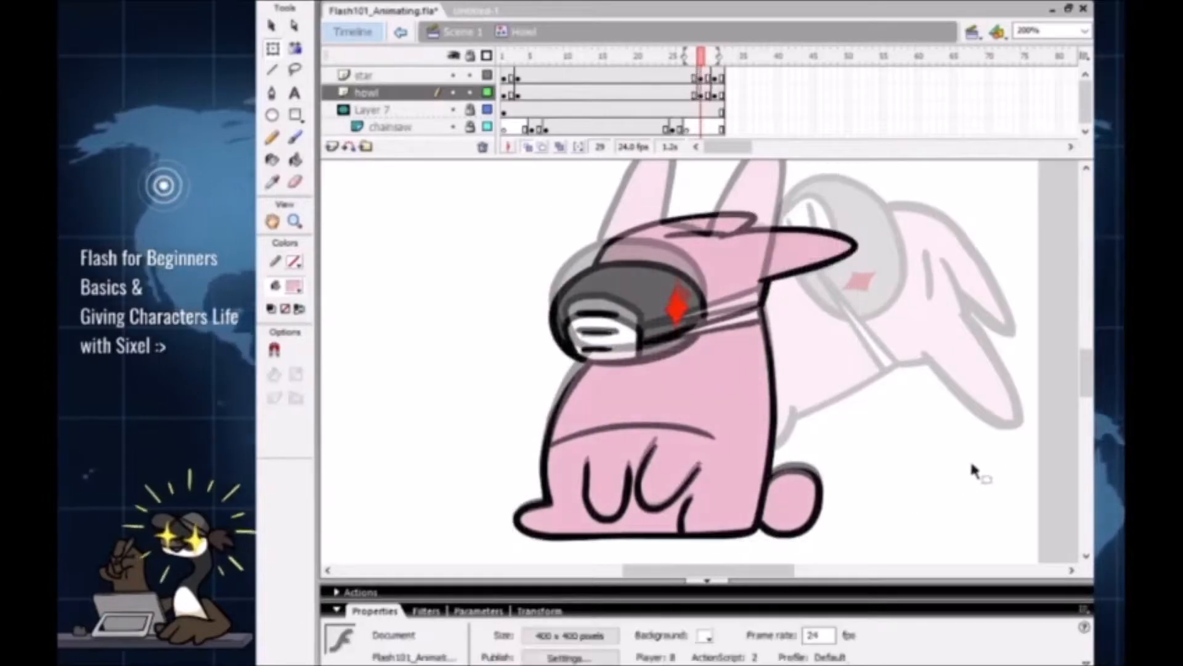
Step: Review Howl at 100% zoom through to its last frame, 32, with onion skinning off
key(z)
alt+click(729, 459)
mouse_move(714, 56)
mouse_down()
mouse_move(699, 58)
mouse_move(720, 63)
mouse_move(678, 58)
mouse_move(709, 58)
mouse_move(676, 92)
mouse_move(709, 92)
mouse_move(666, 93)
mouse_move(749, 97)
mouse_up()
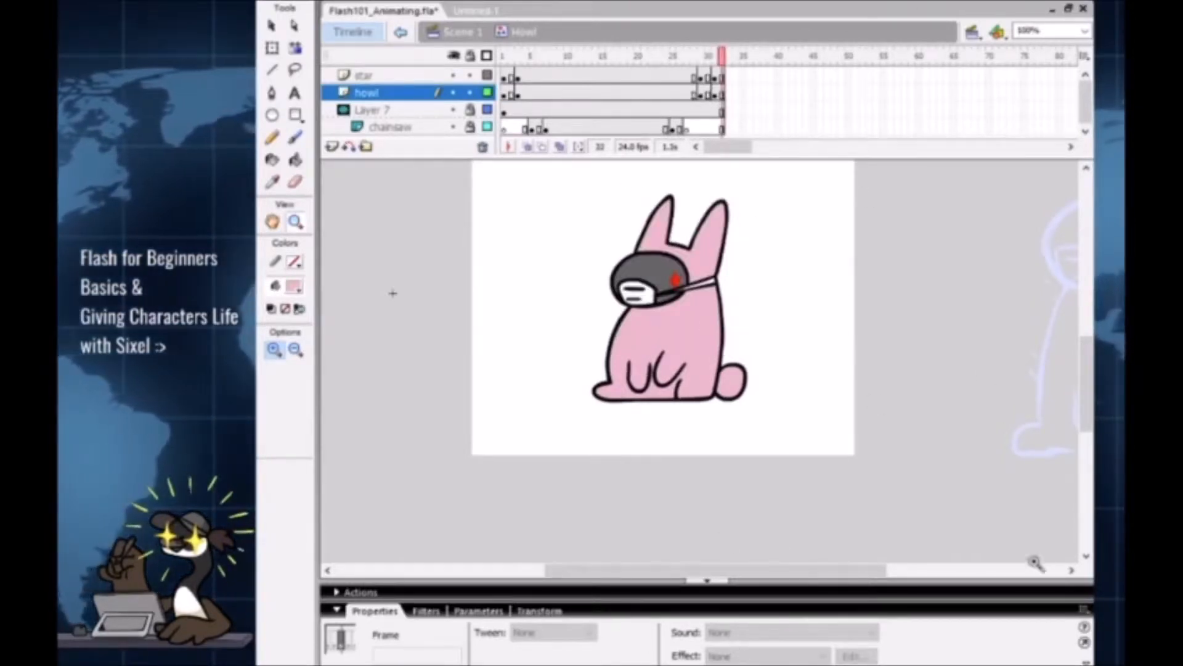
click(926, 472)
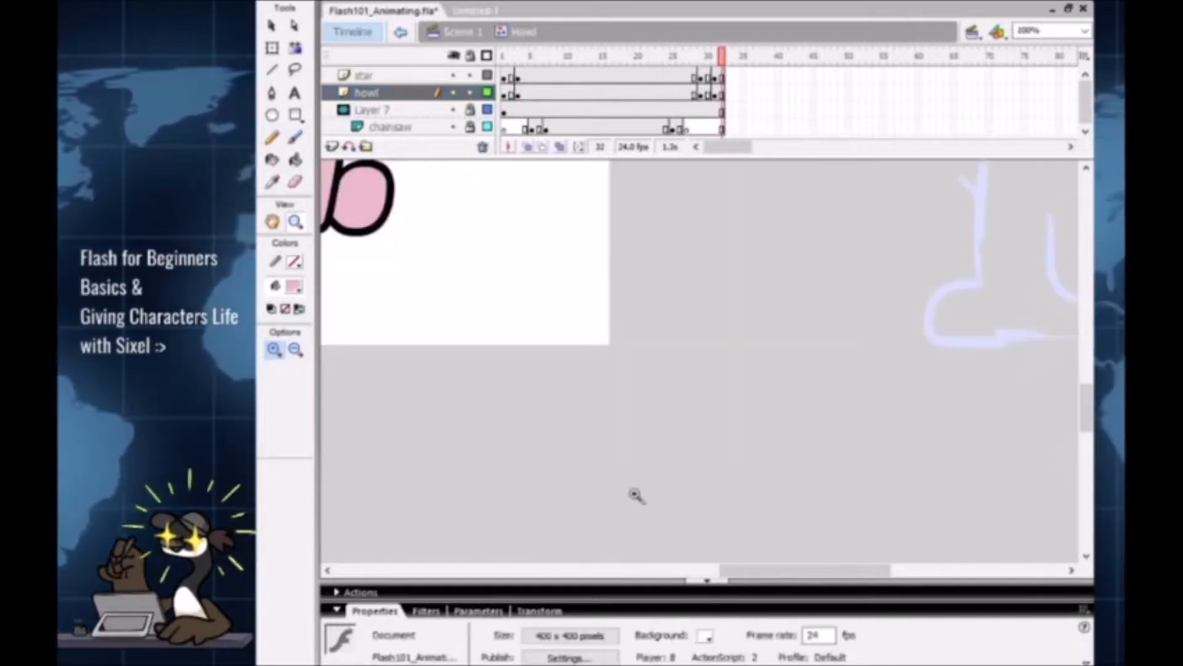
alt+click(654, 416)
drag(689, 404, 792, 578)
drag(775, 474, 805, 511)
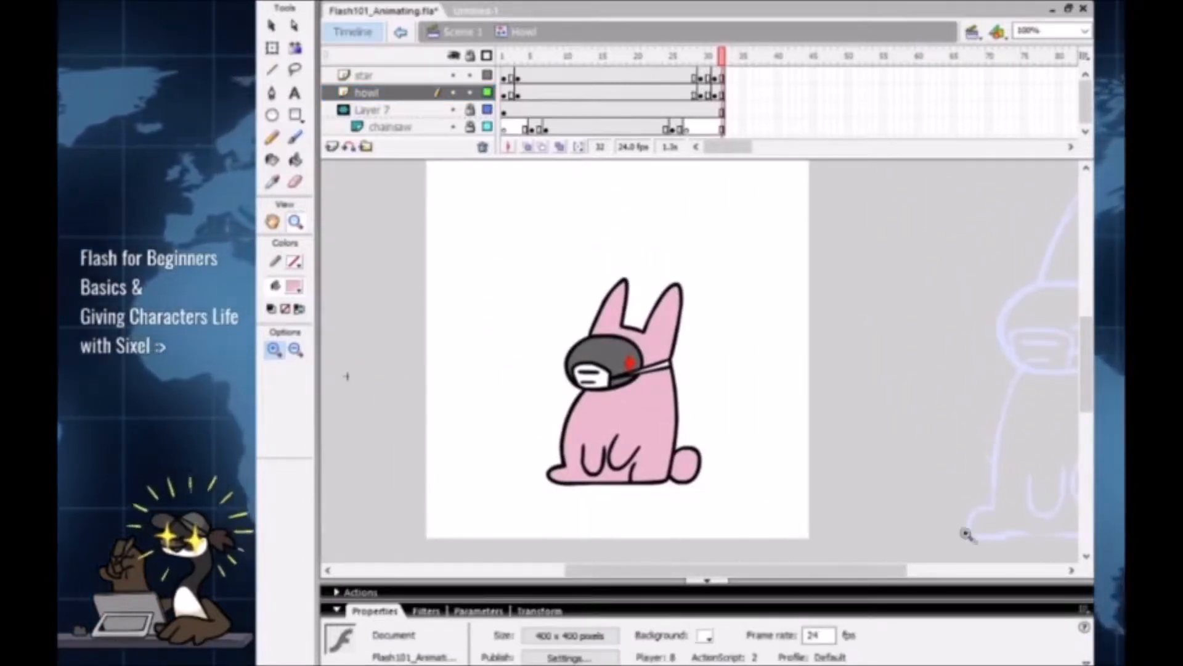
drag(789, 457, 859, 447)
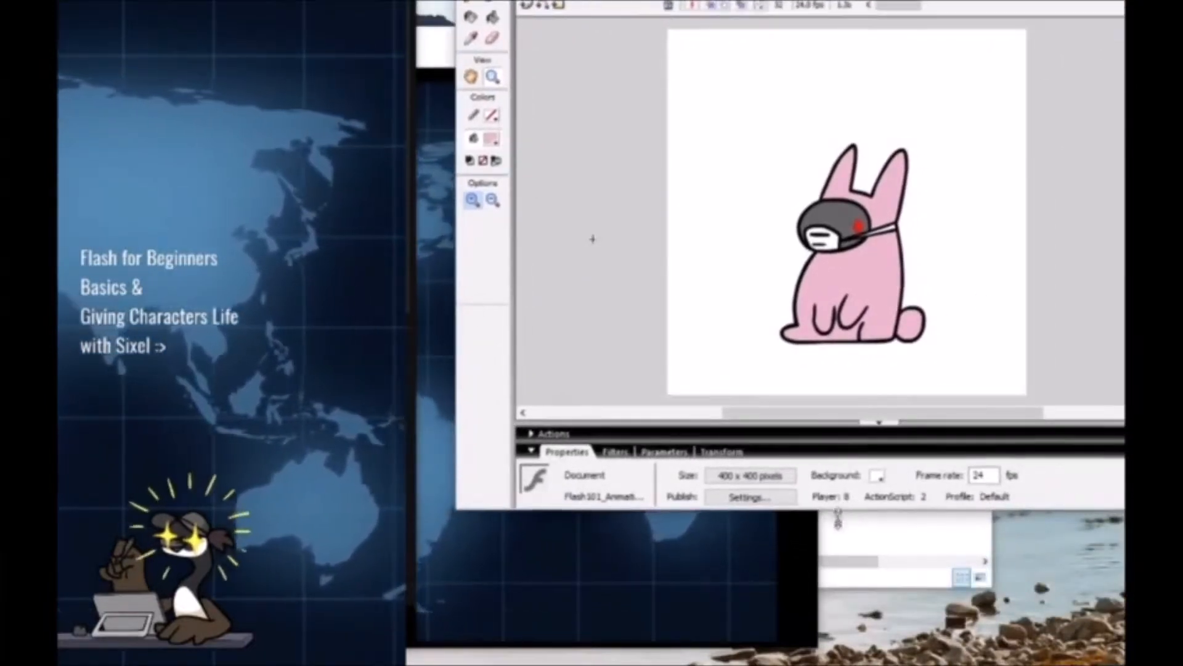
Step: Play the Howl animation in a test movie with the preview window placed over the stage, and close the preview
drag(809, 513, 845, 657)
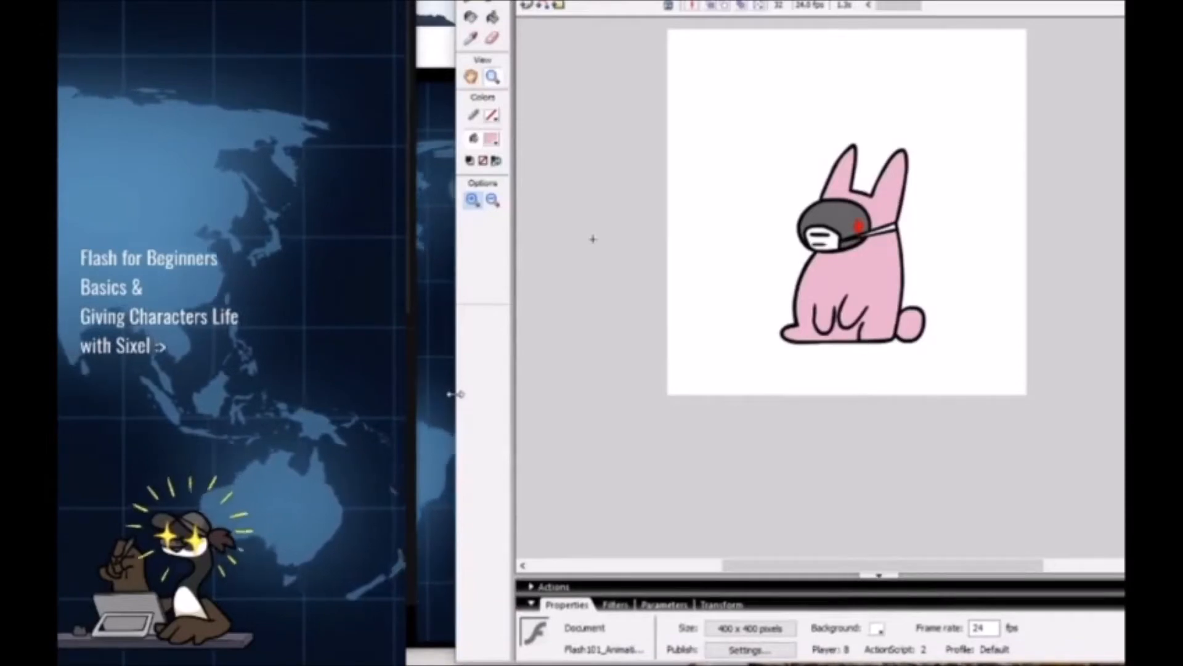
click(1032, 177)
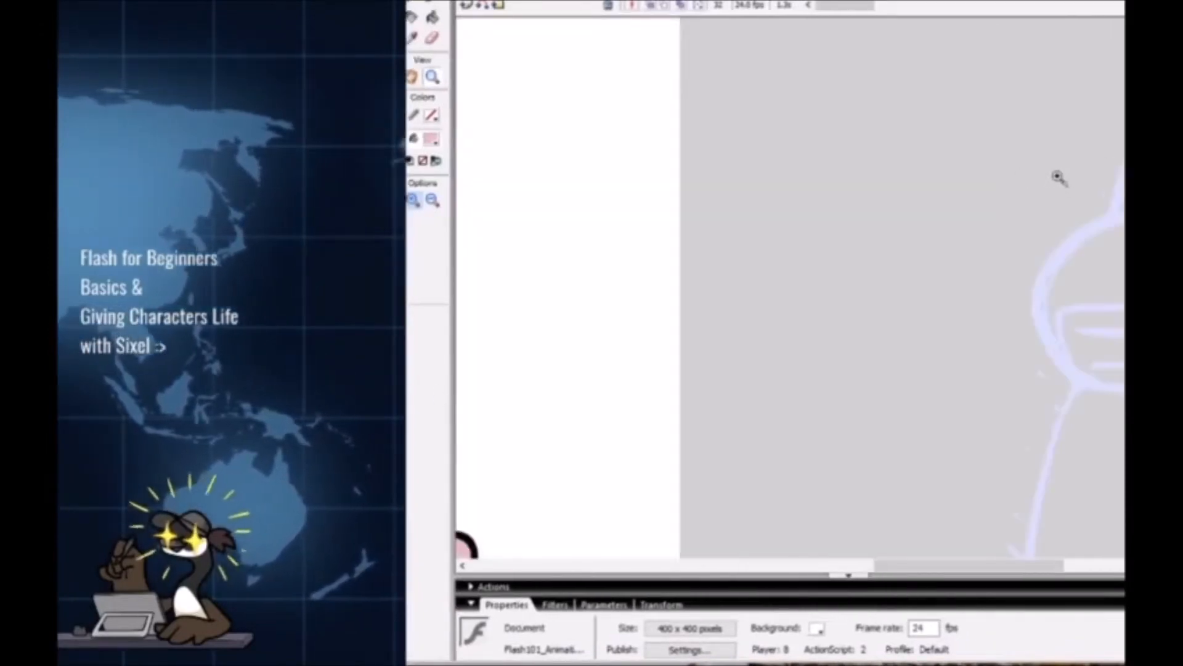
alt+click(838, 328)
drag(807, 337, 1024, 386)
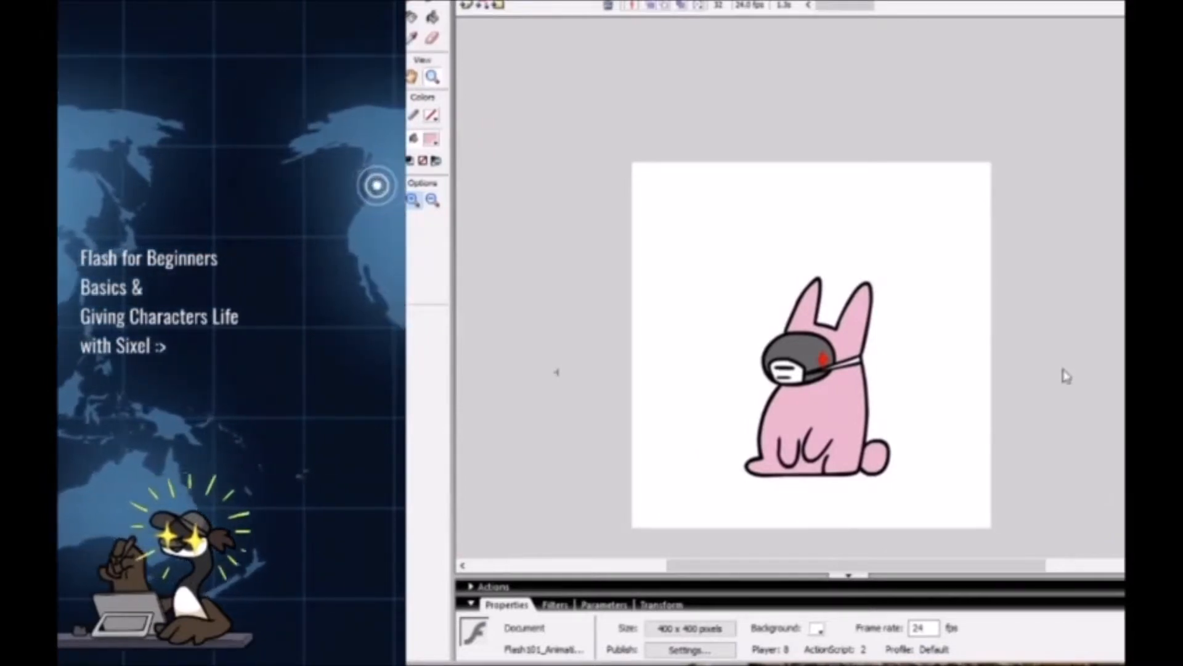
key(alt+f)
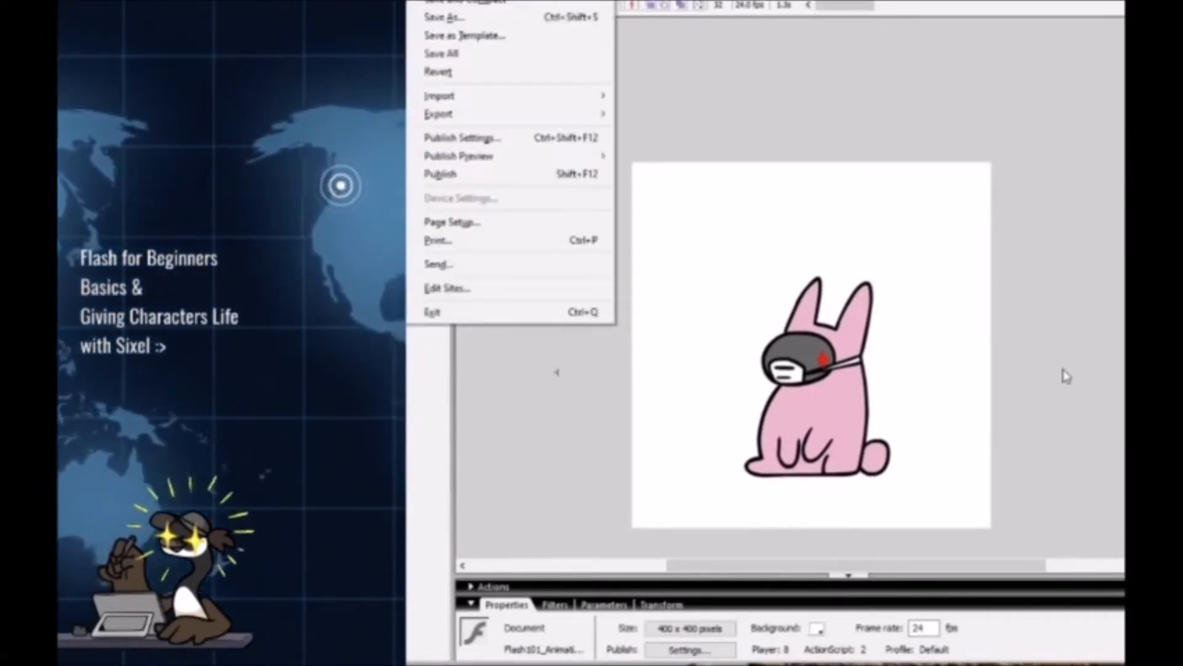
key(Escape)
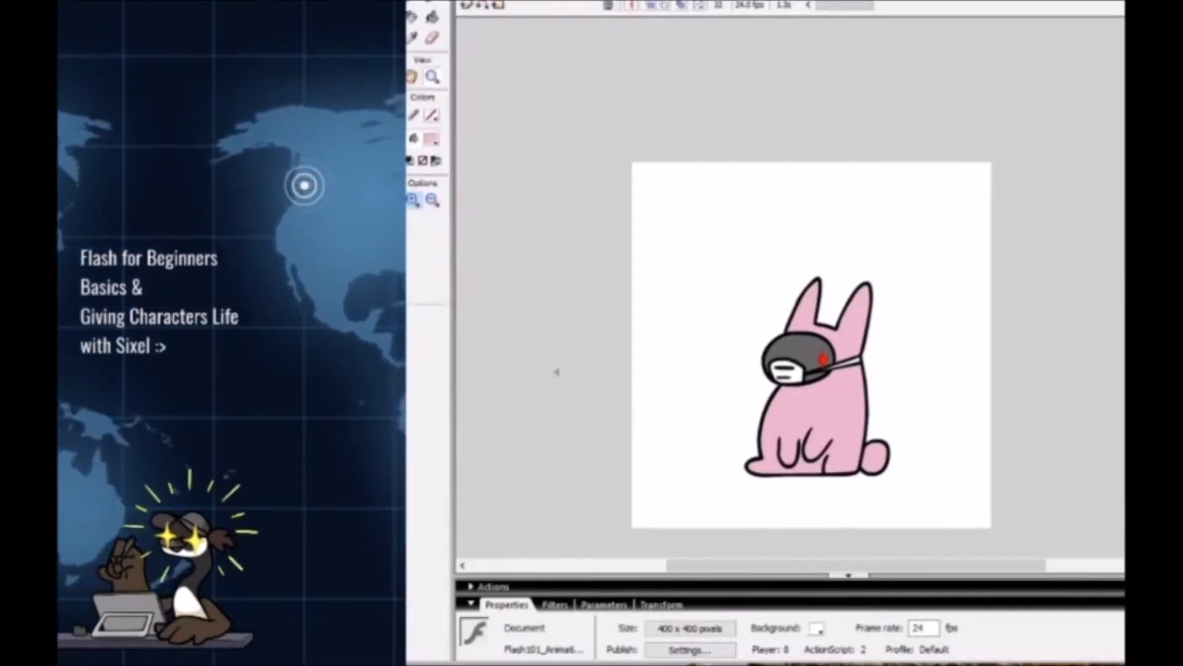
key(ctrl+Return)
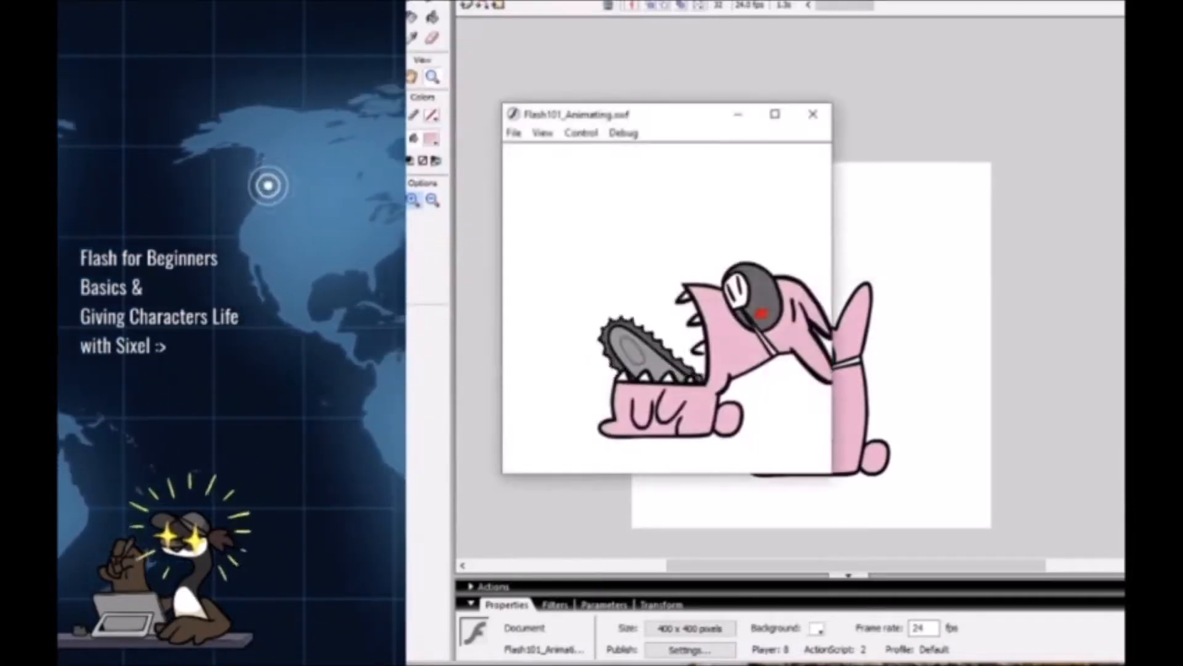
drag(672, 122, 816, 181)
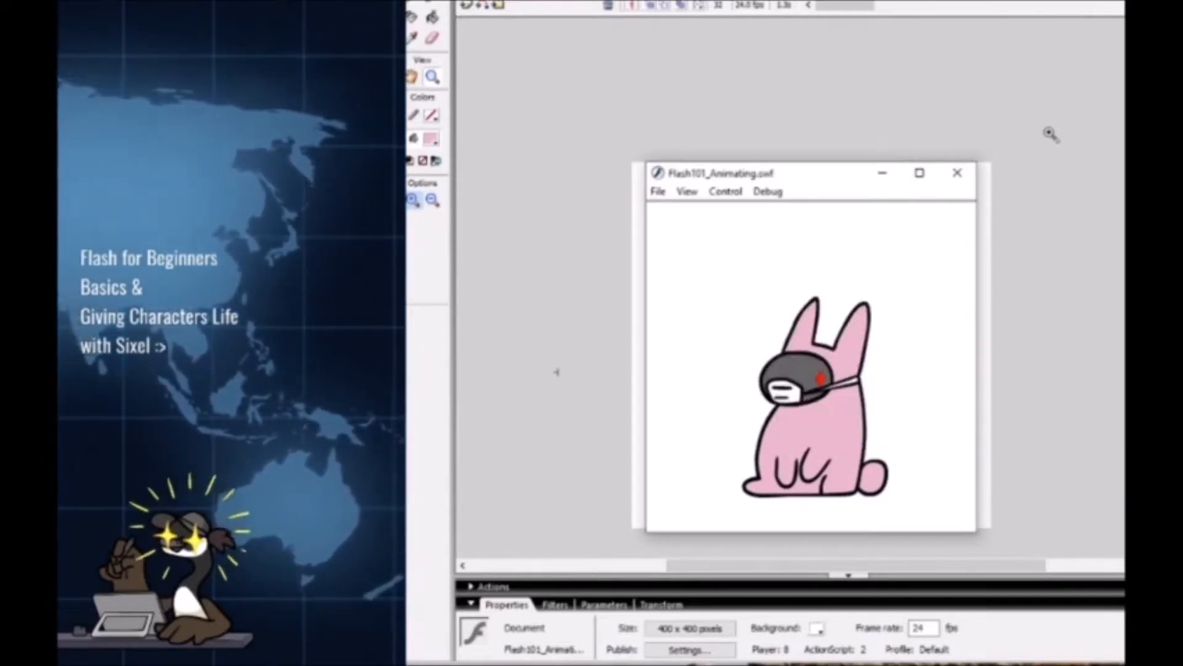
click(957, 174)
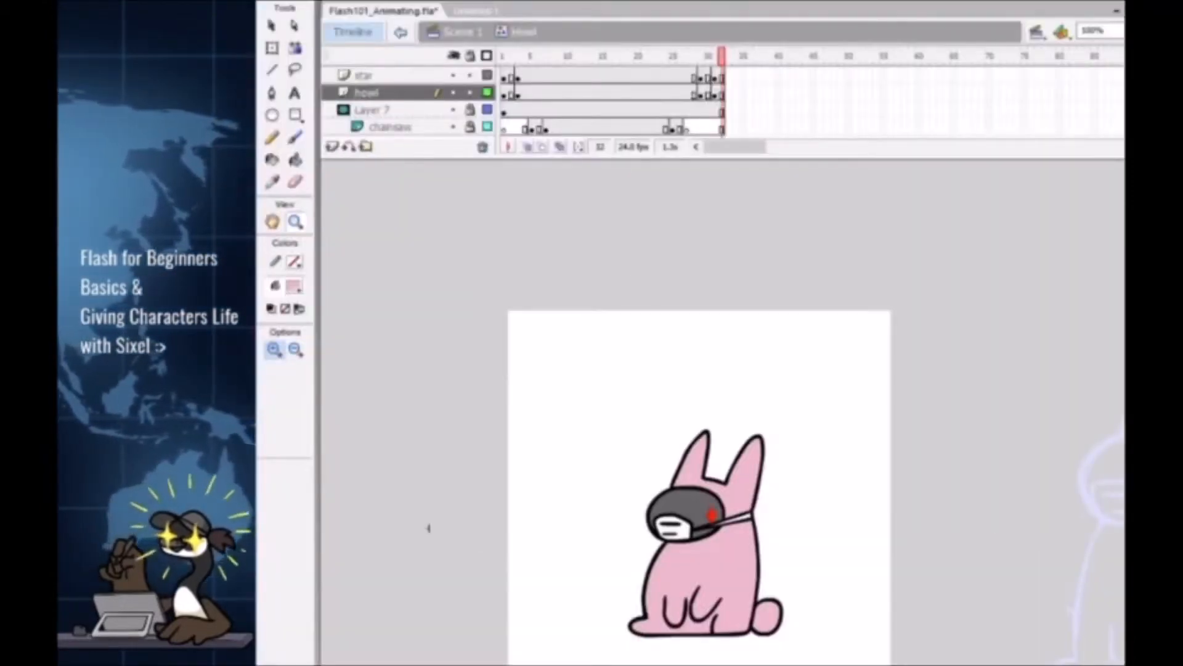
Step: In Publish Settings, exclude the Flash and HTML formats and include GIF, JPEG and PNG images for the finished animation
drag(1158, 450, 1037, 451)
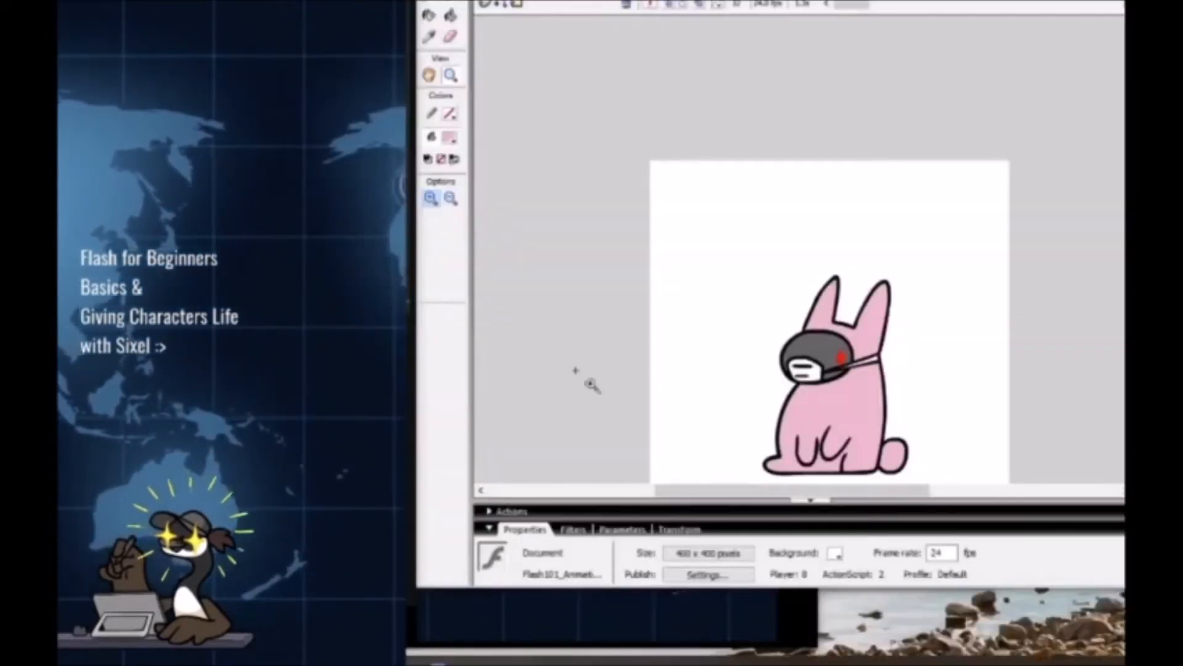
drag(740, 586, 736, 665)
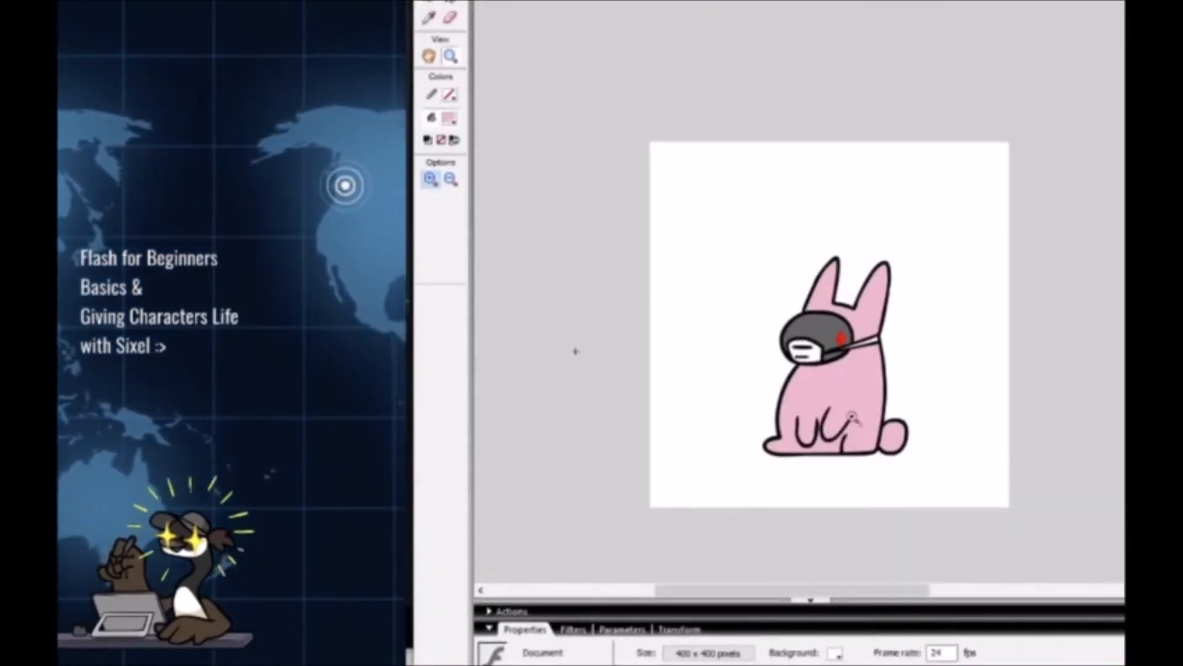
key(alt+f)
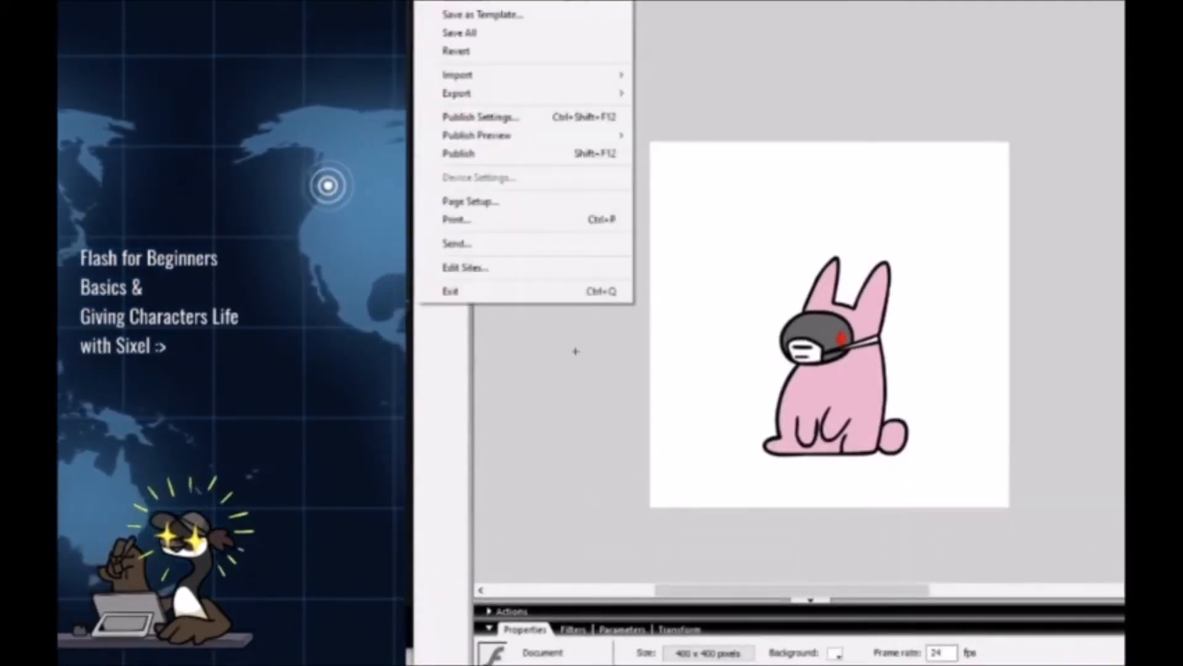
click(504, 122)
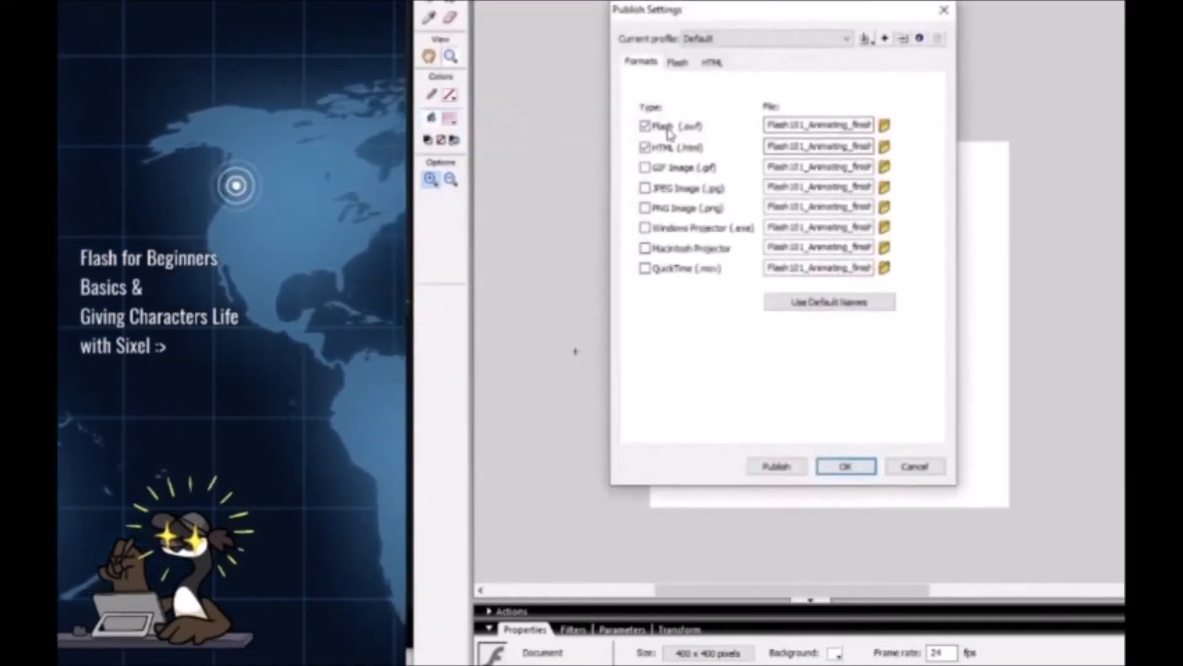
click(646, 127)
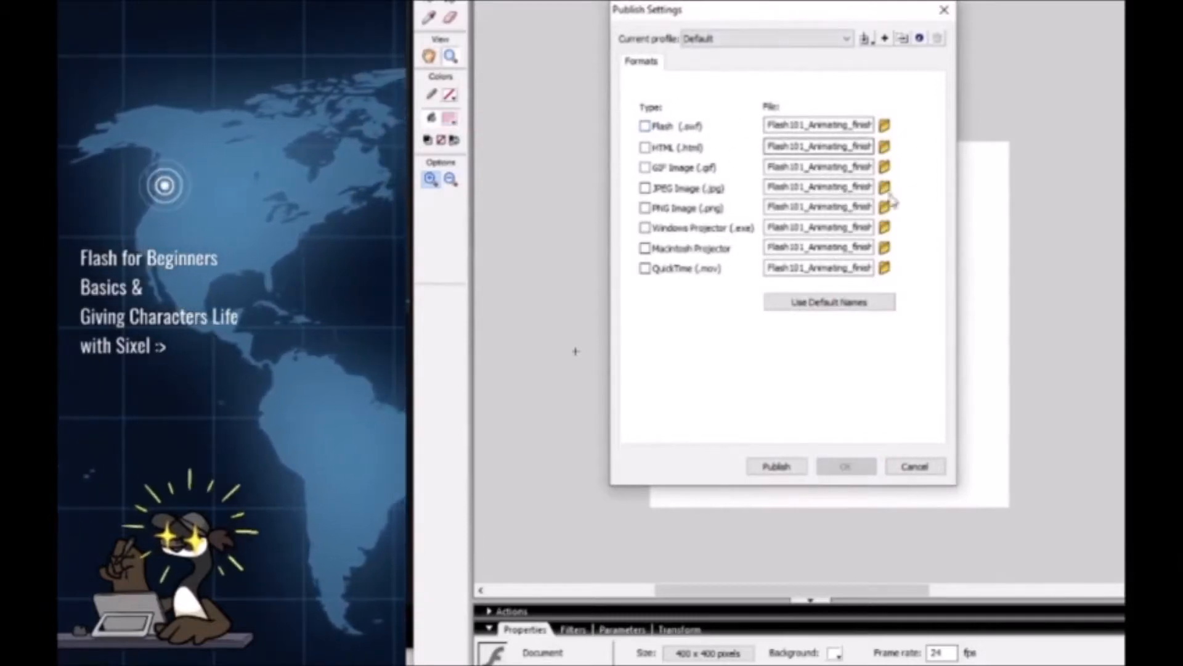
click(647, 167)
click(647, 208)
click(657, 188)
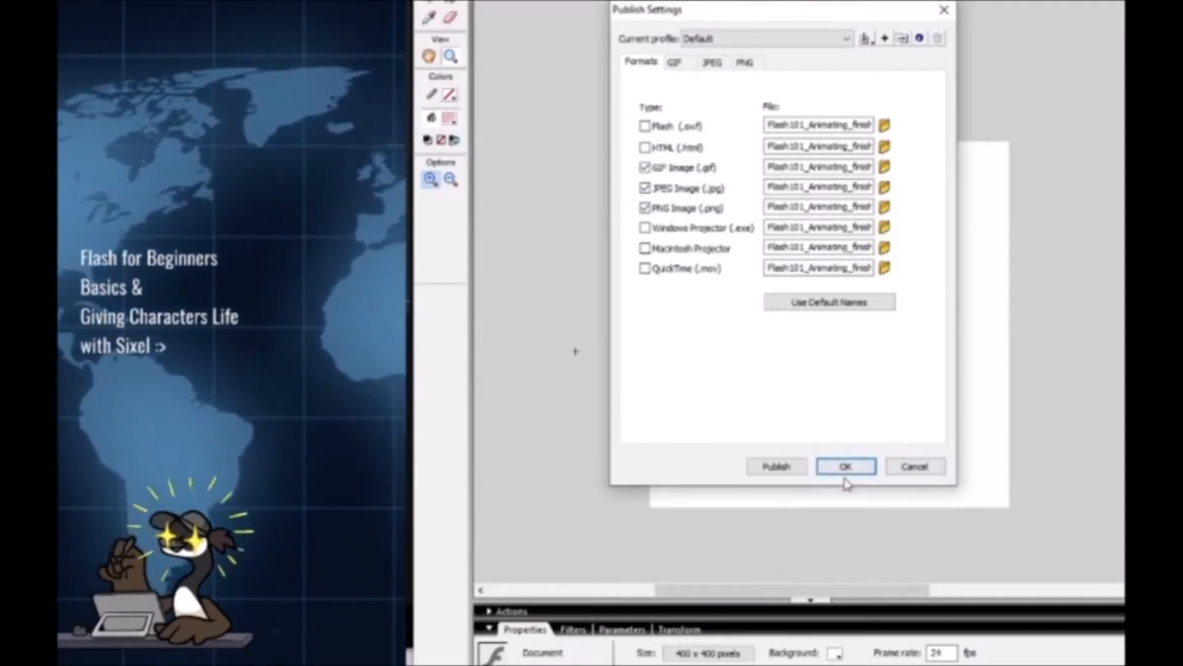
Step: Set the GIF output to animated, looping continuously, with Match movie off and dimensions of 100 x 100
click(673, 63)
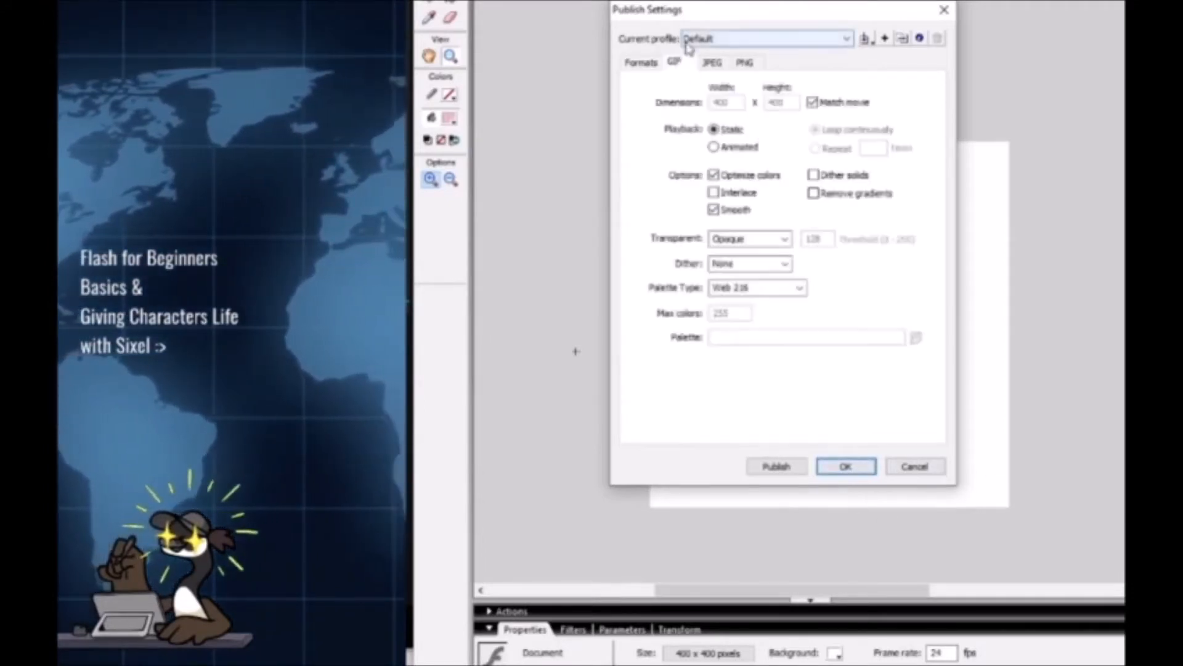
click(732, 145)
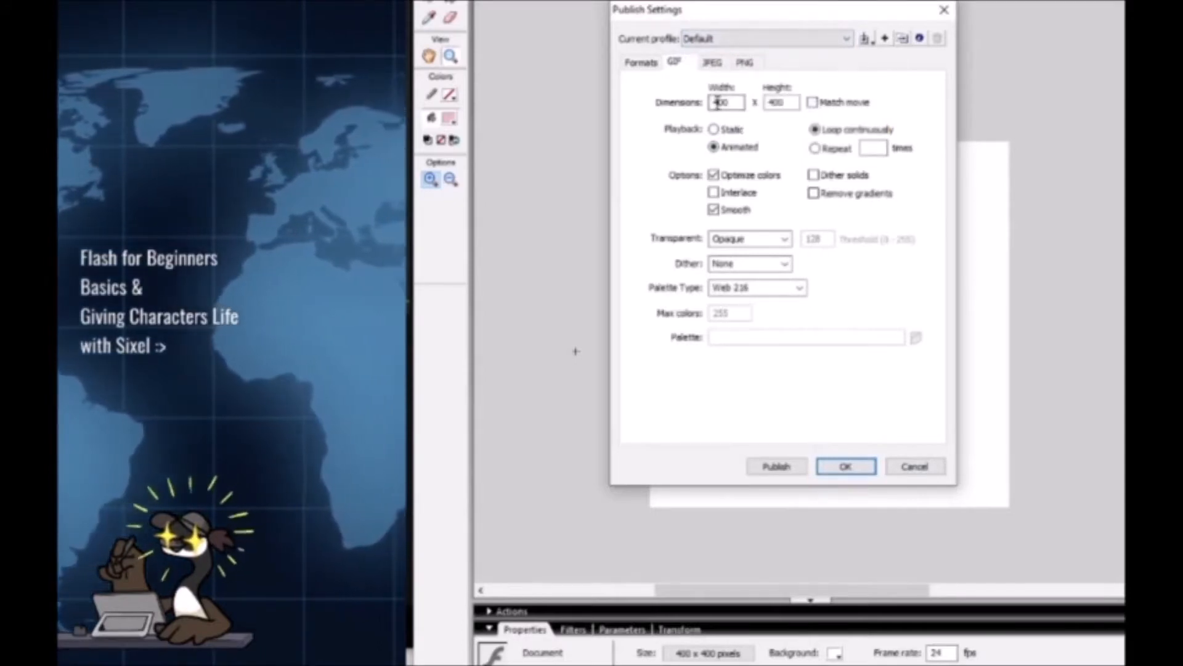
click(773, 102)
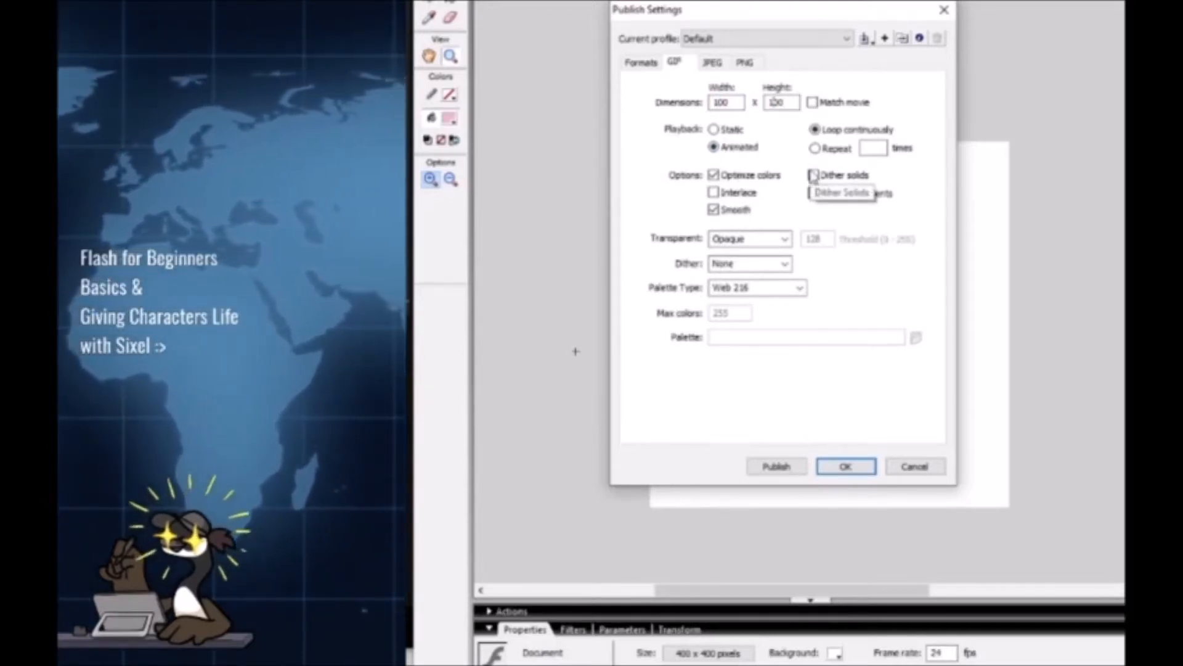
Step: Give the GIF output Alpha transparency with Interlace on, an Adaptive palette and 99999 max colors
click(787, 240)
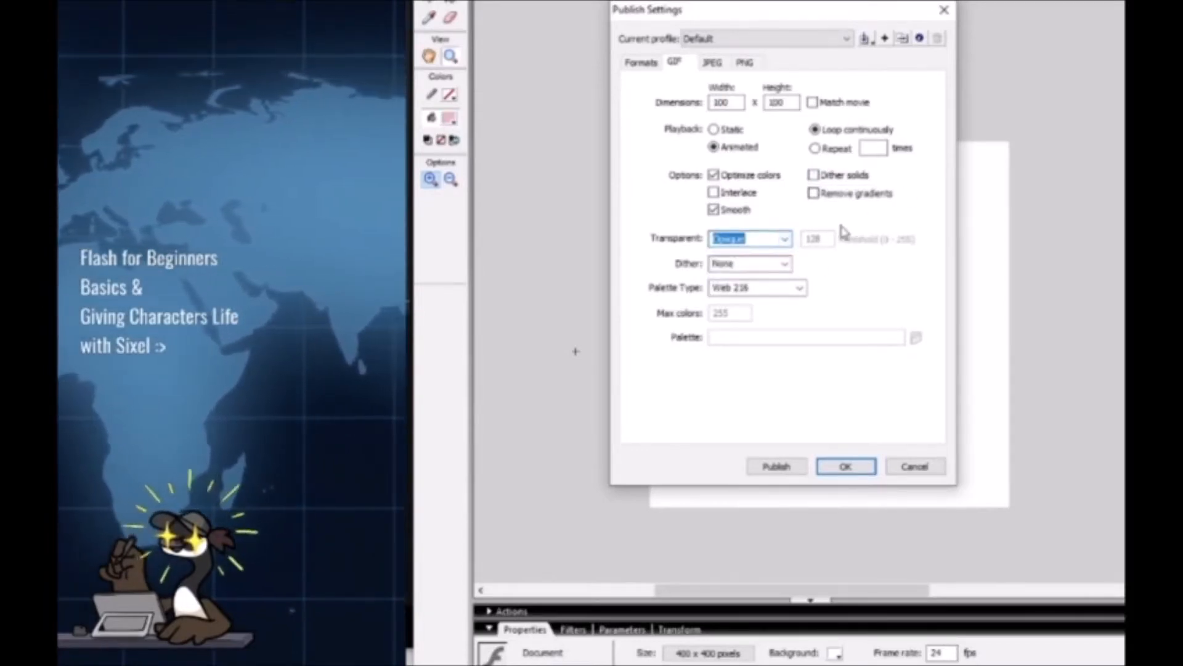
click(760, 276)
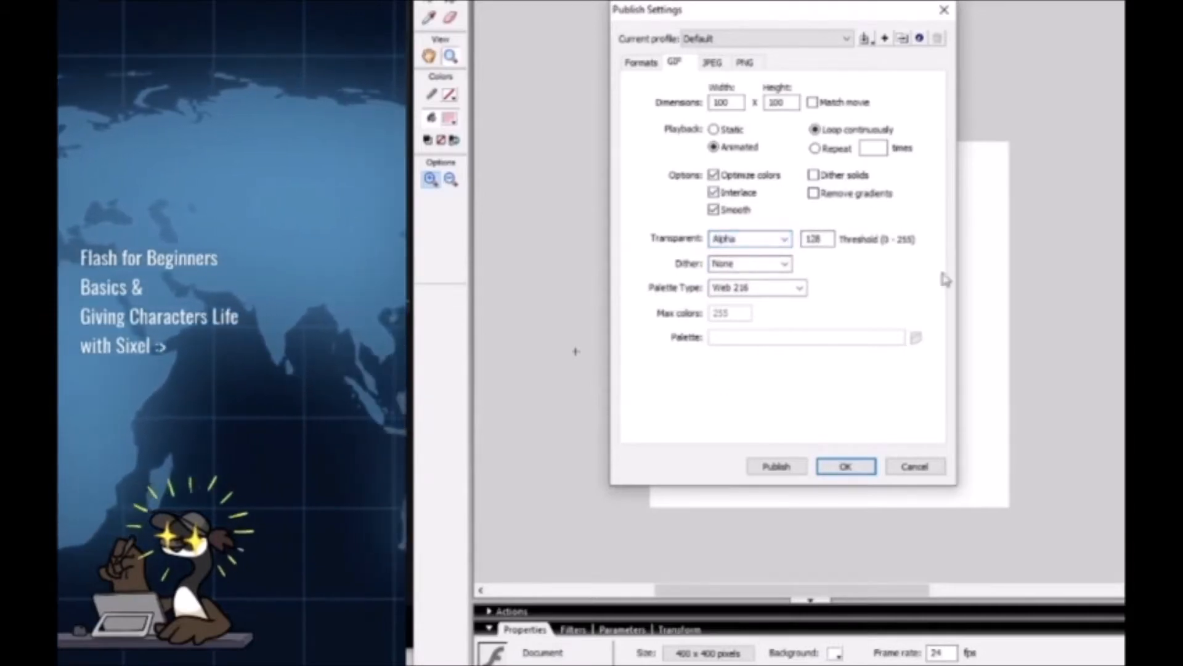
click(800, 289)
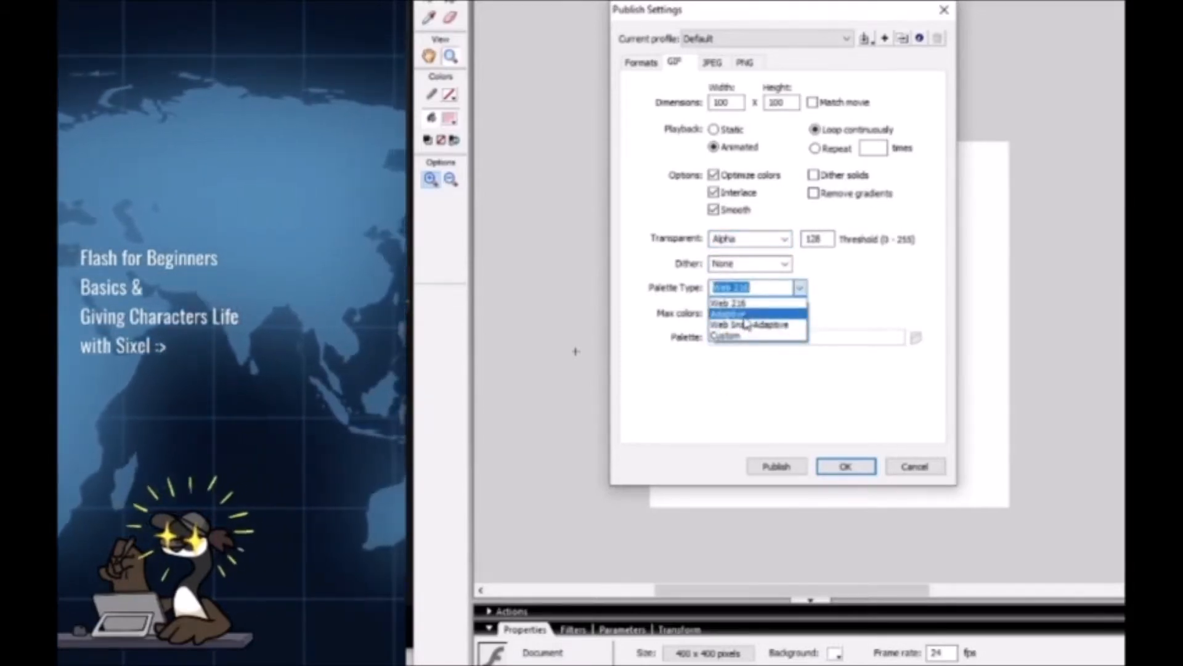
click(742, 315)
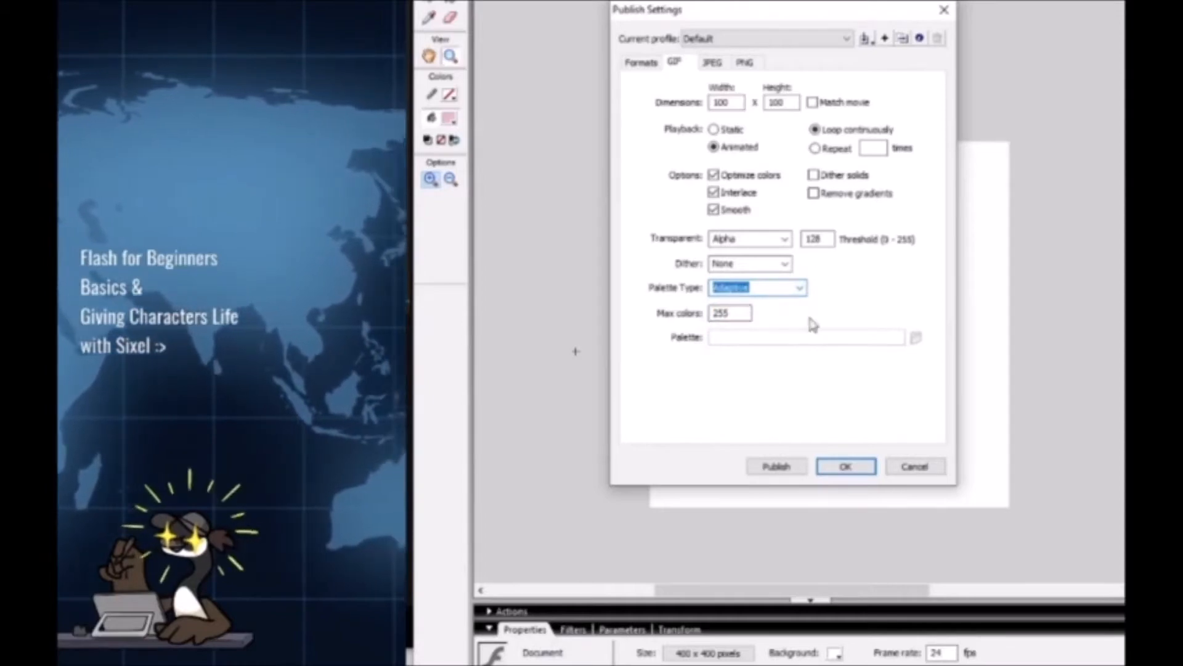
key(Tab)
text(99999)
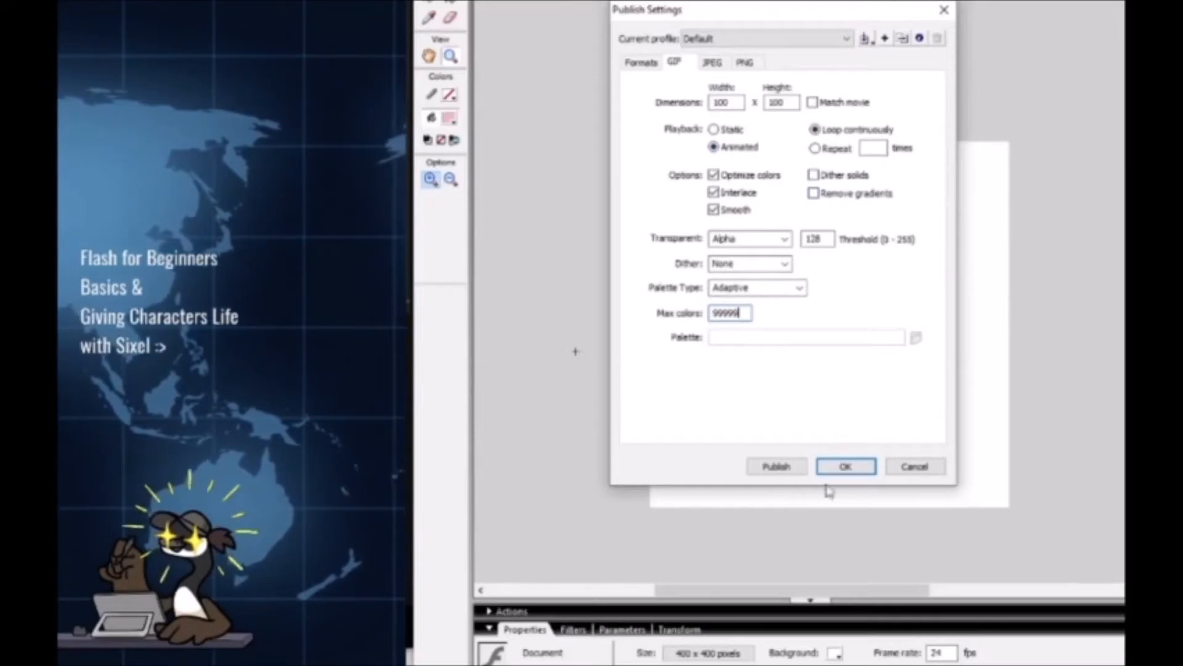
Step: Check the JPEG and PNG output options, publish the selected image formats and accept the publish settings
click(713, 63)
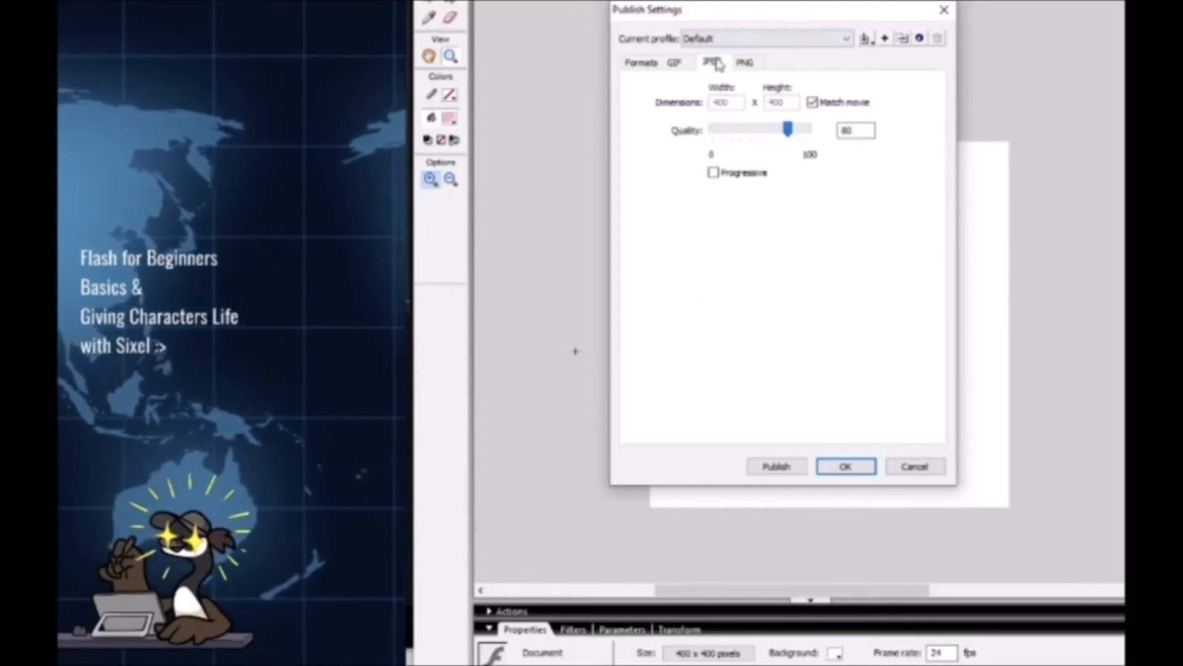
click(745, 62)
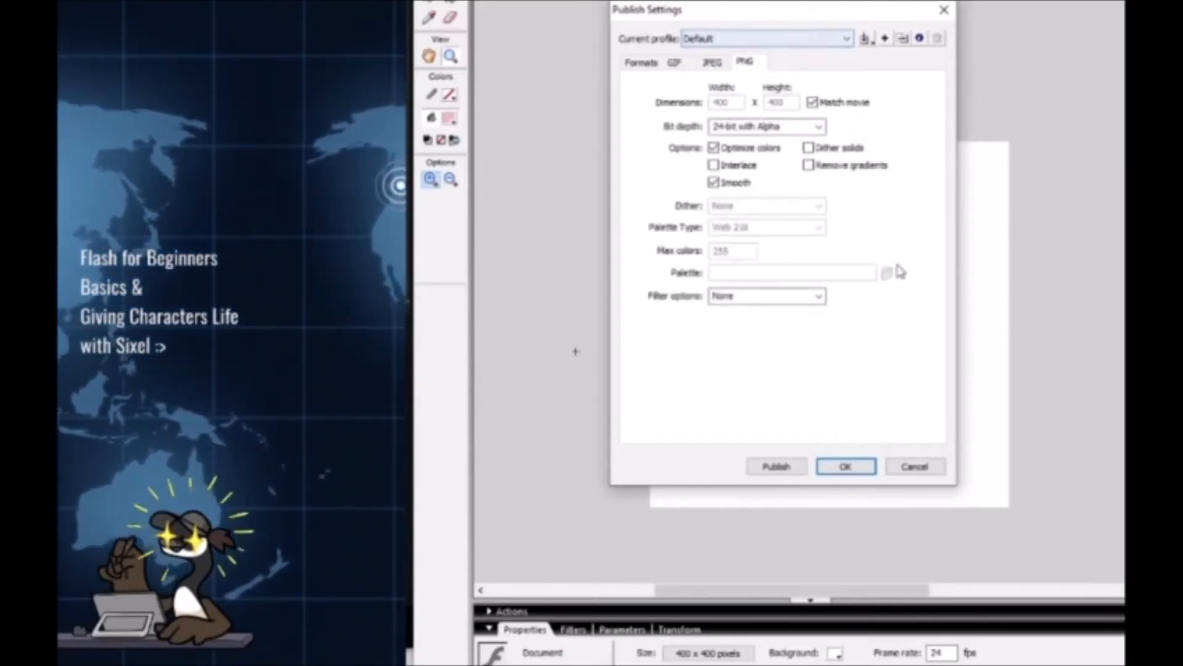
click(801, 466)
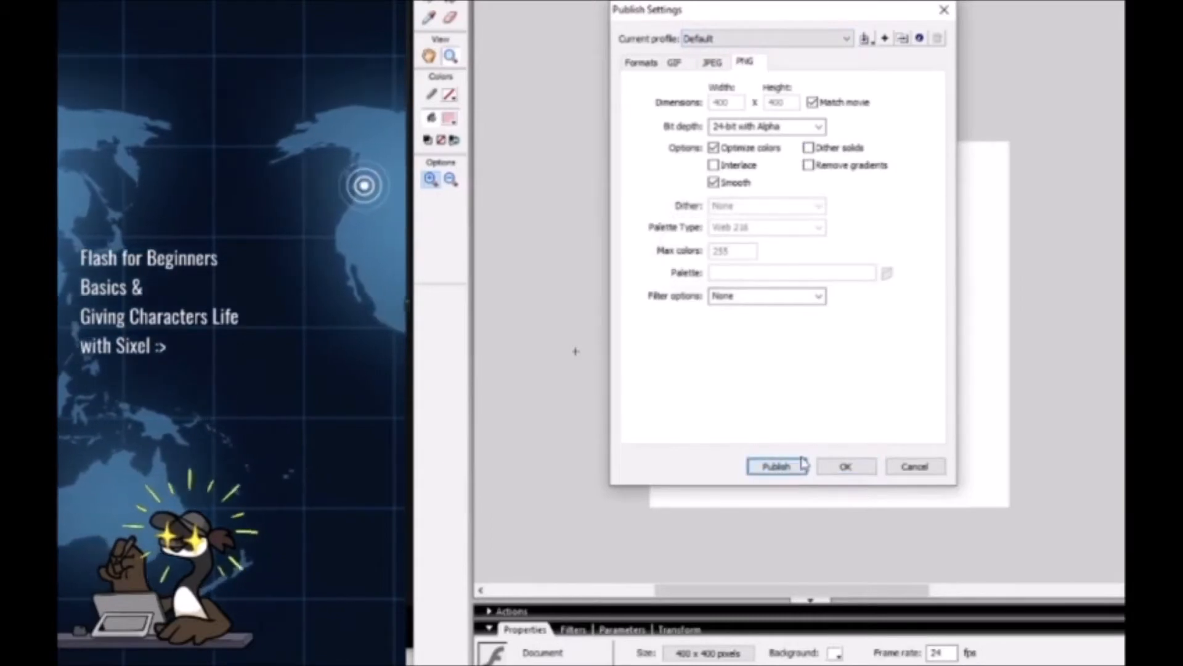
click(845, 466)
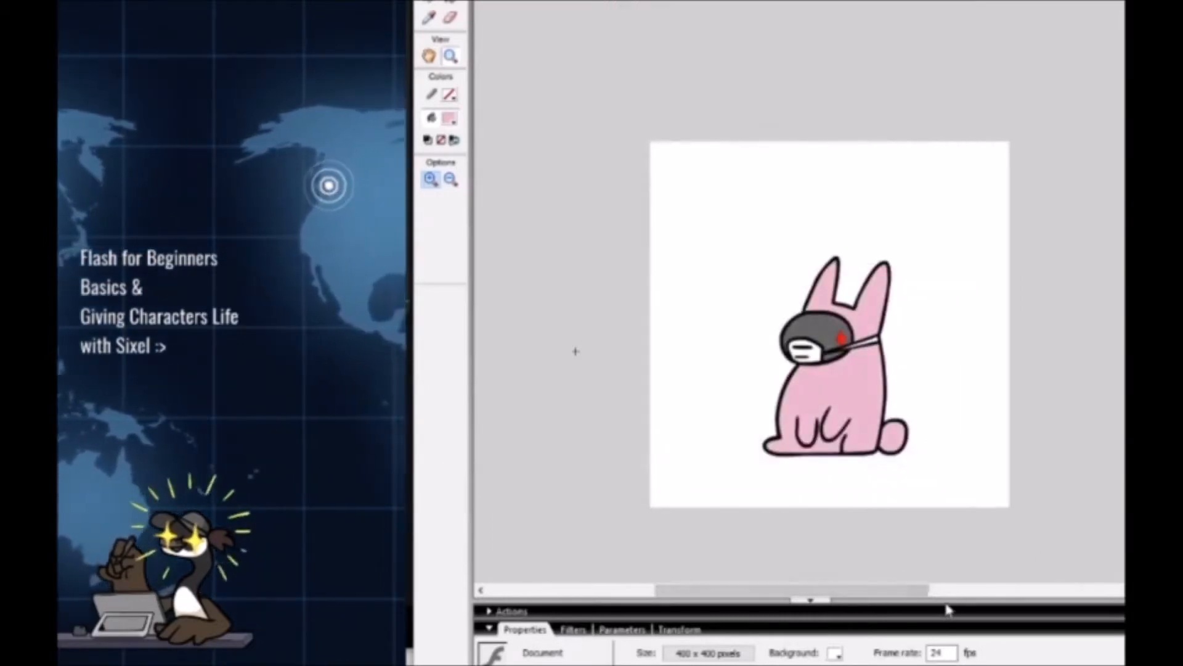
Step: Bring the seated rabbit up close on the stage and set the Brush tool's fill colour to red
alt+click(850, 486)
drag(908, 406, 882, 519)
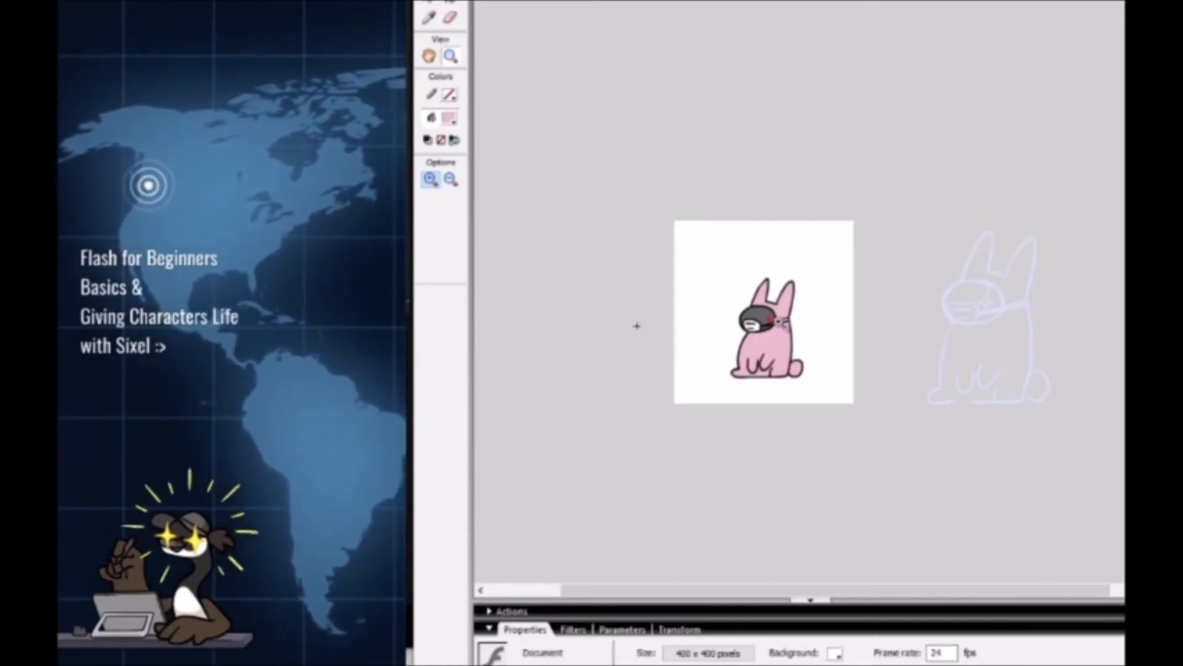
click(771, 323)
click(796, 306)
key(space)
drag(953, 309, 951, 368)
key(b)
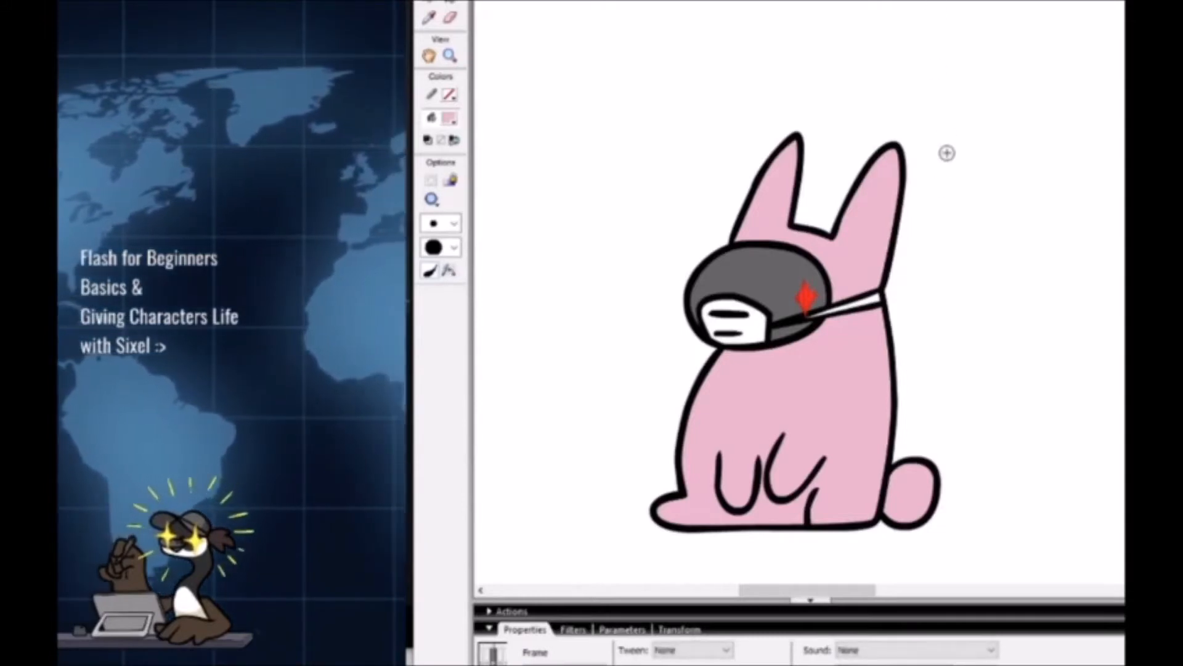
click(450, 118)
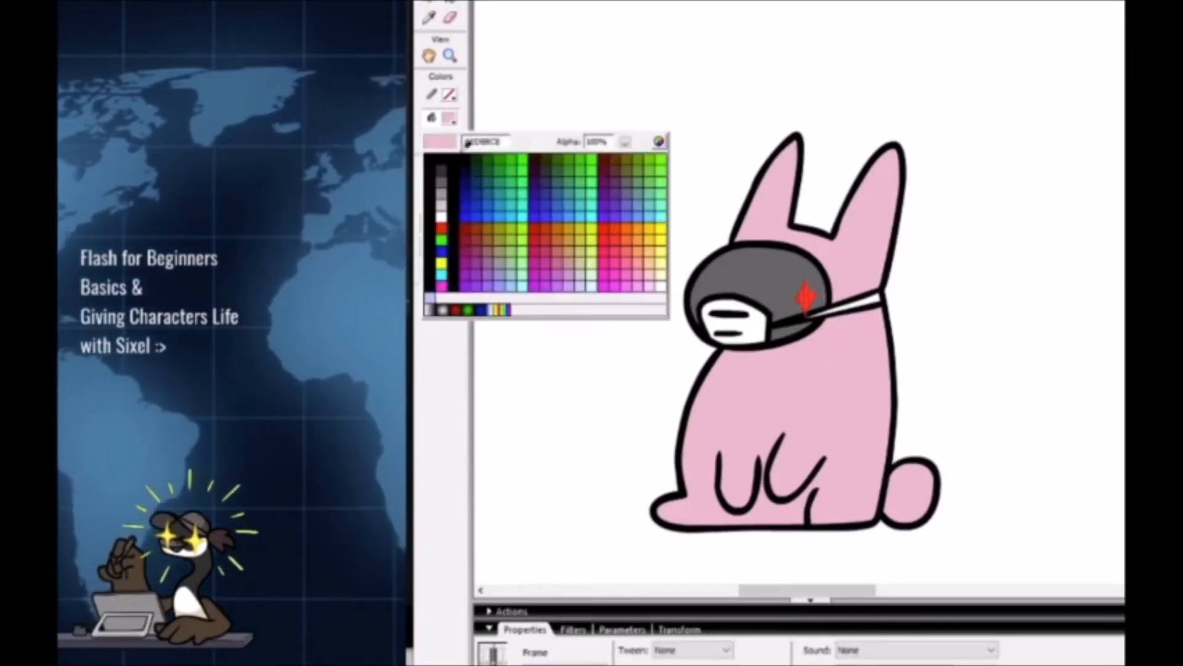
click(449, 222)
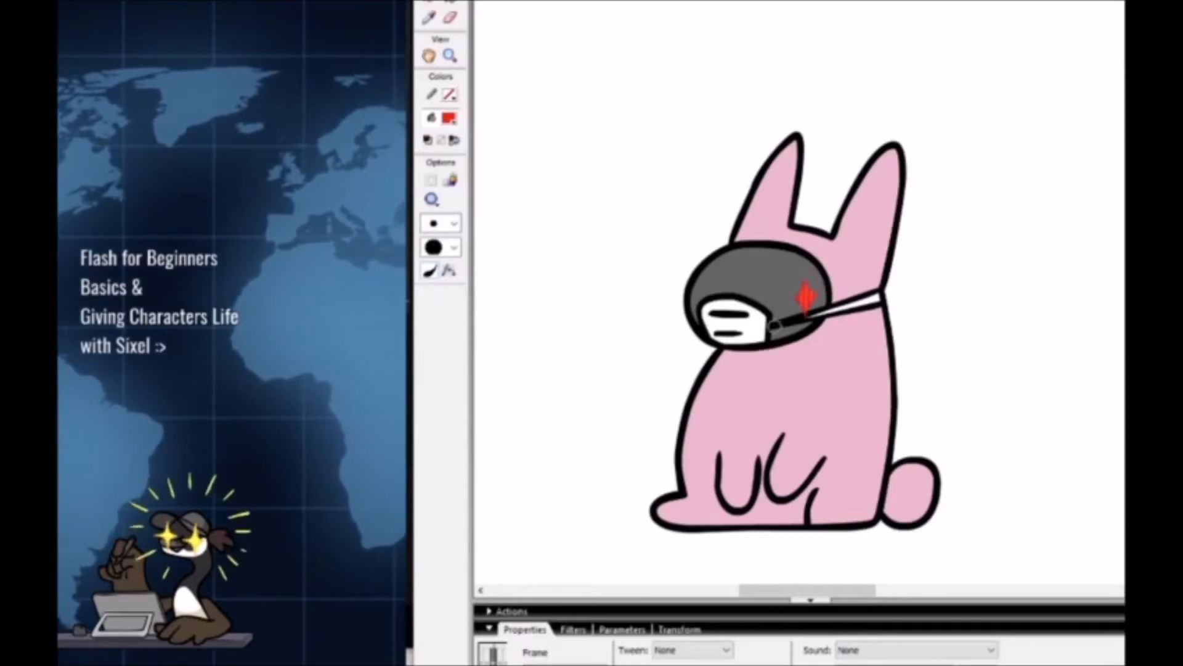
Step: Replace the rabbit's open red eye on the blink frame with a short slanted red brush stroke as a closed eye
key(v)
click(933, 253)
click(808, 297)
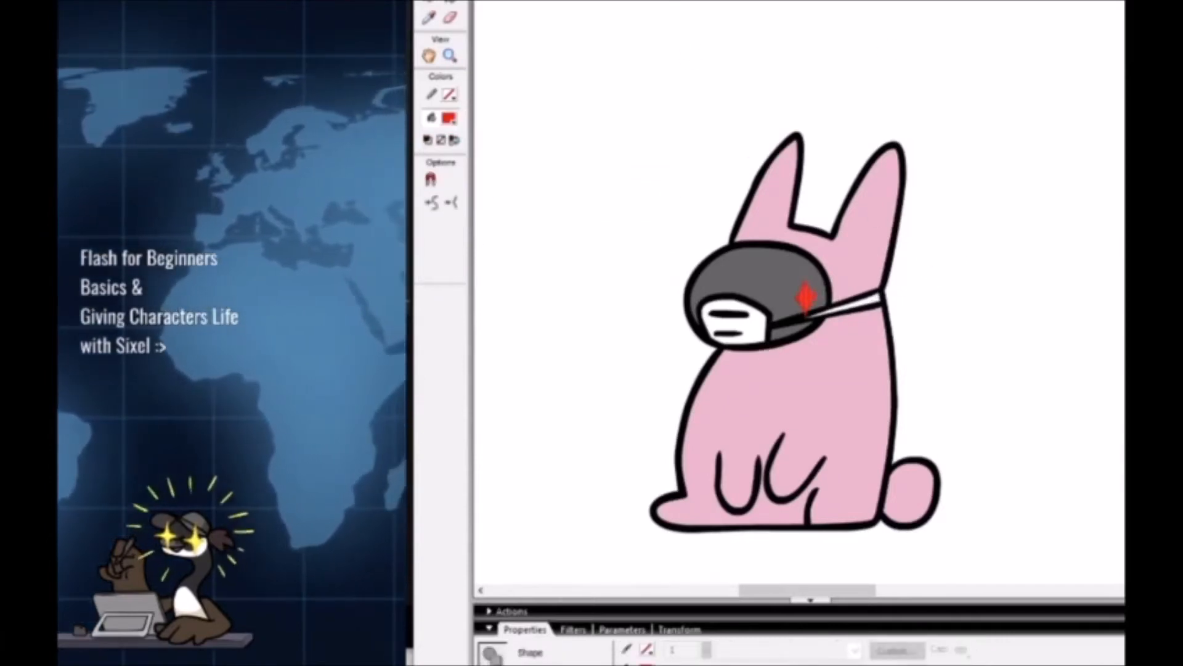
key(Delete)
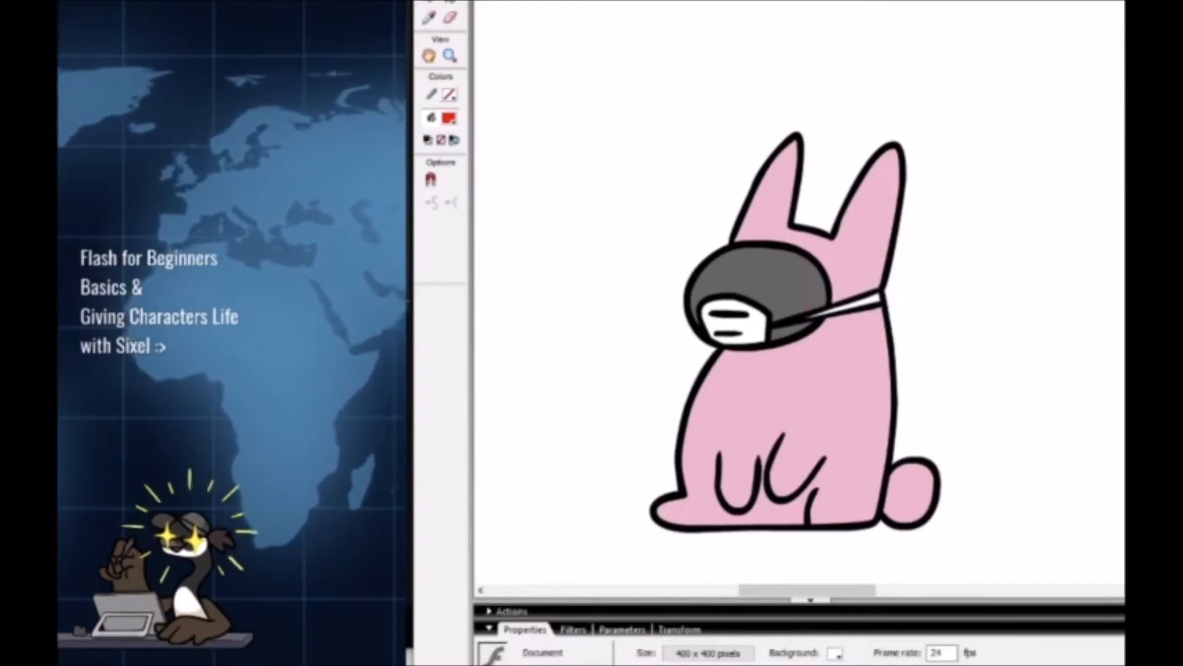
click(673, 1)
key(b)
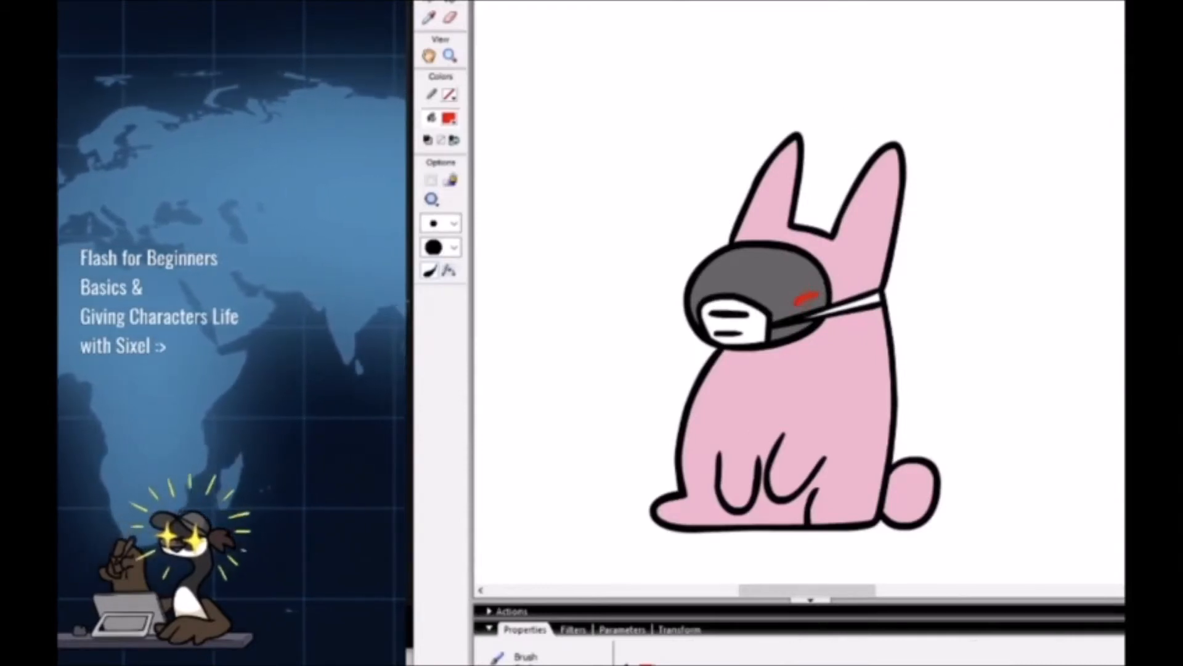
click(672, 1)
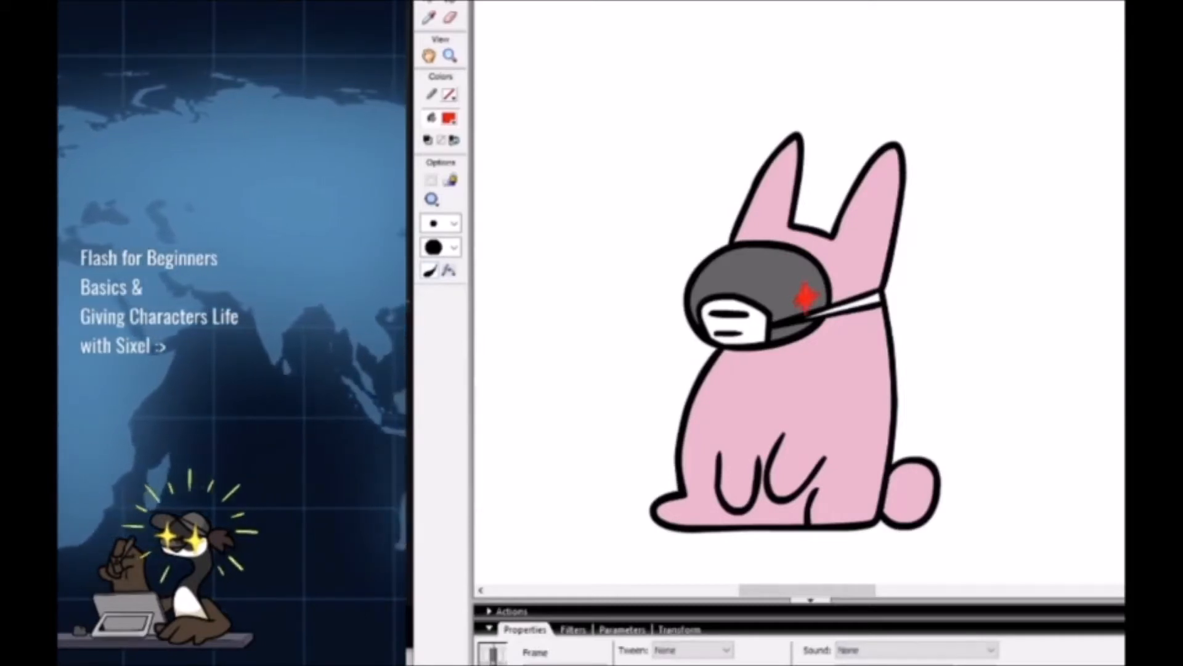
Step: Copy the open-eye frame, paste it after the closed-eye frame to reopen the eye, and play the blink
right_click(888, 2)
click(960, 107)
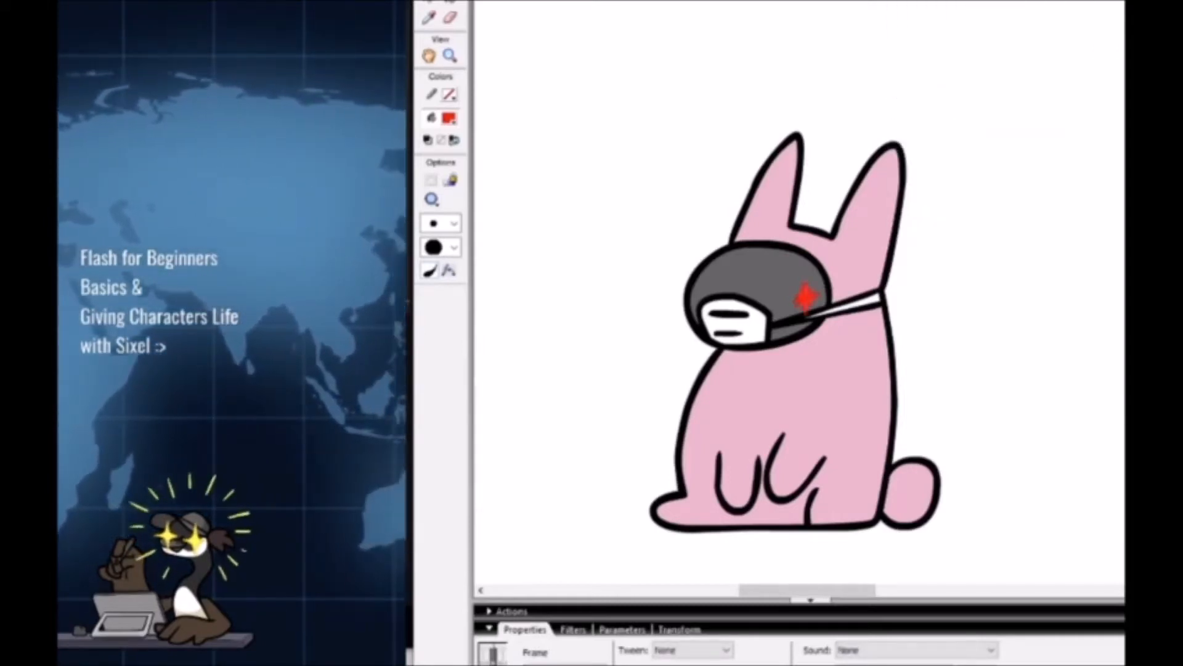
right_click(919, 1)
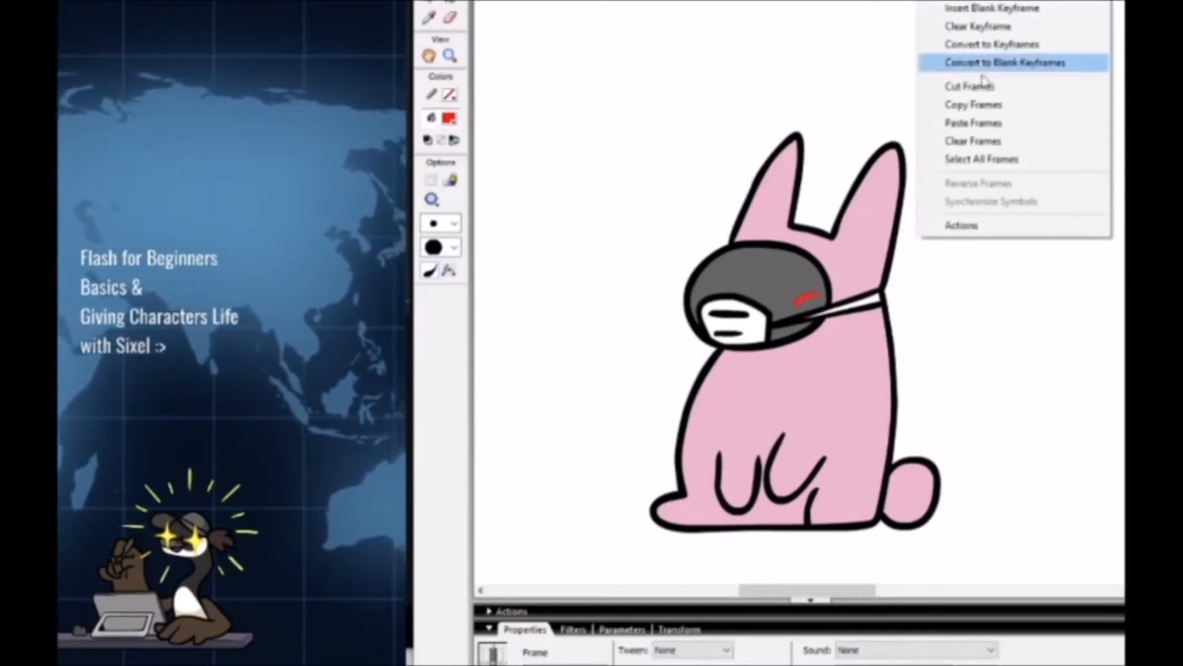
click(973, 123)
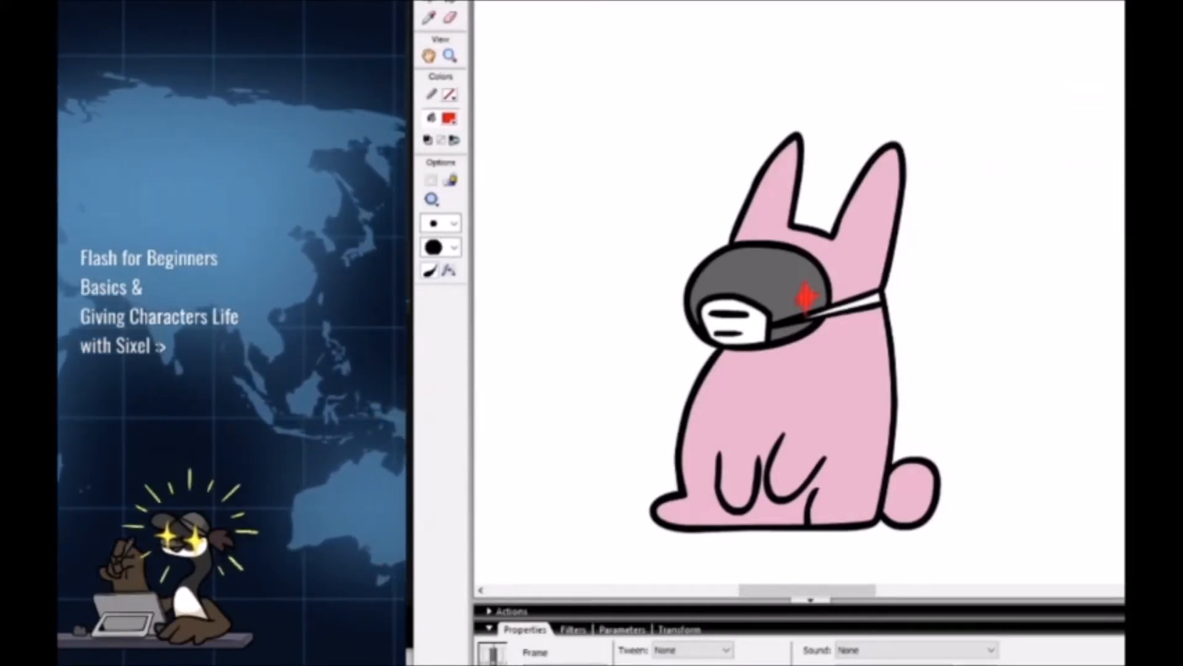
key(Return)
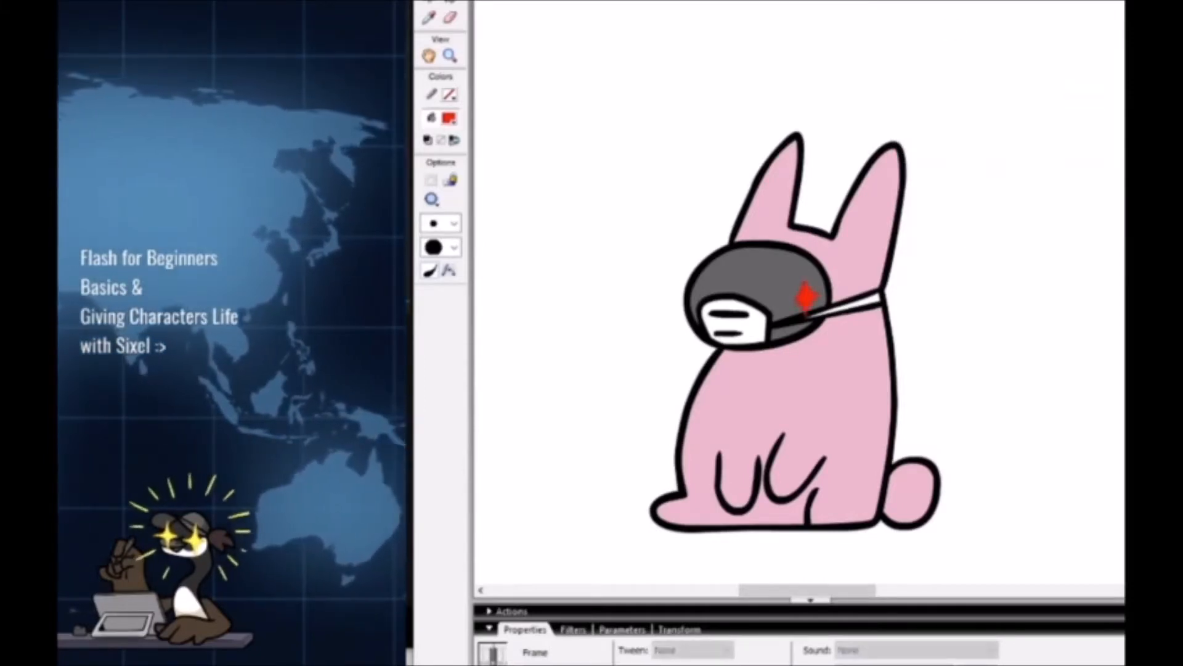
Step: Copy the closed-eye frame and paste it at two further points on the timeline, playing the blink after each paste
right_click(905, 1)
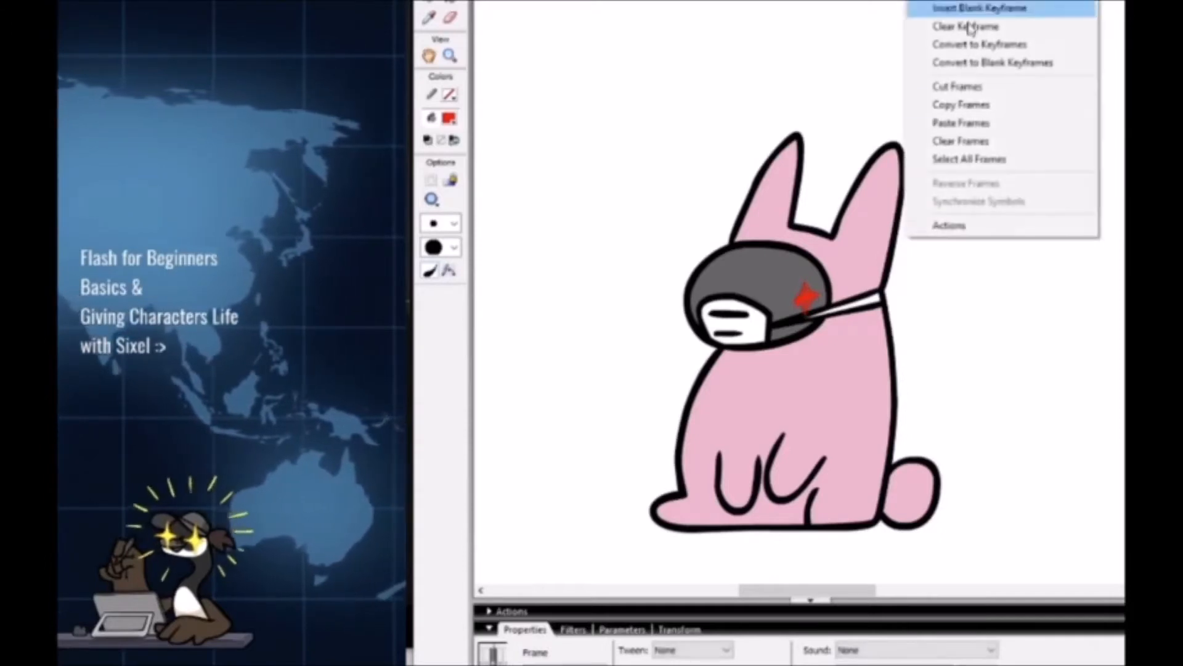
click(956, 110)
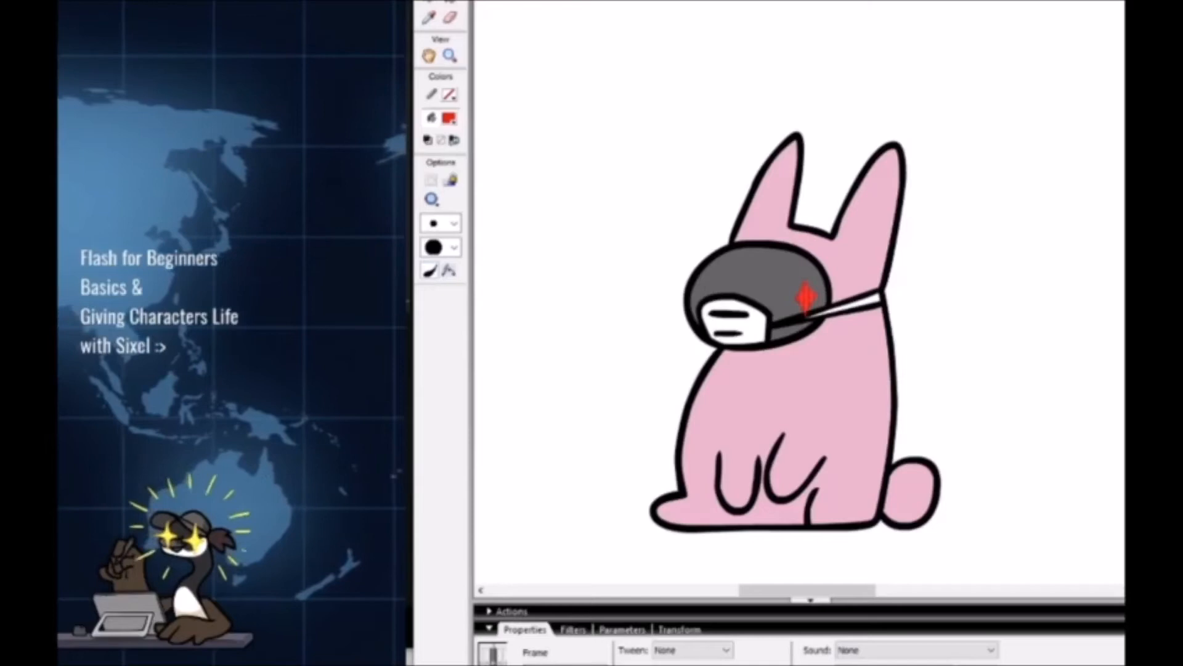
right_click(928, 2)
click(998, 124)
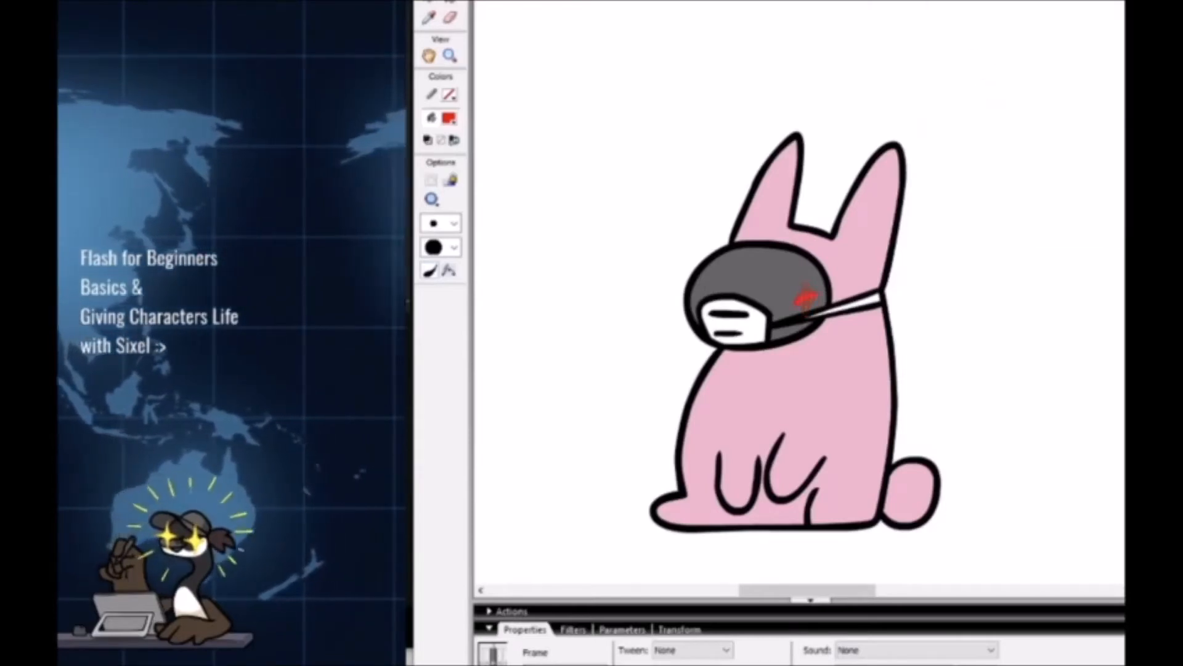
key(Return)
key(Return)
right_click(945, 1)
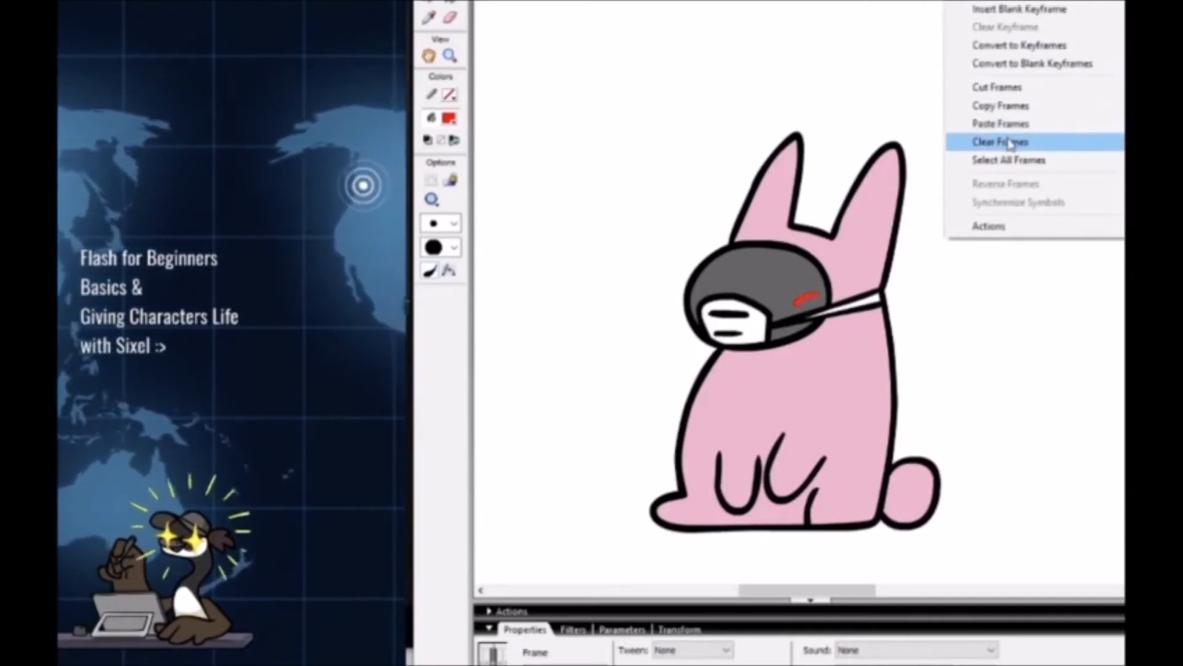
click(1002, 122)
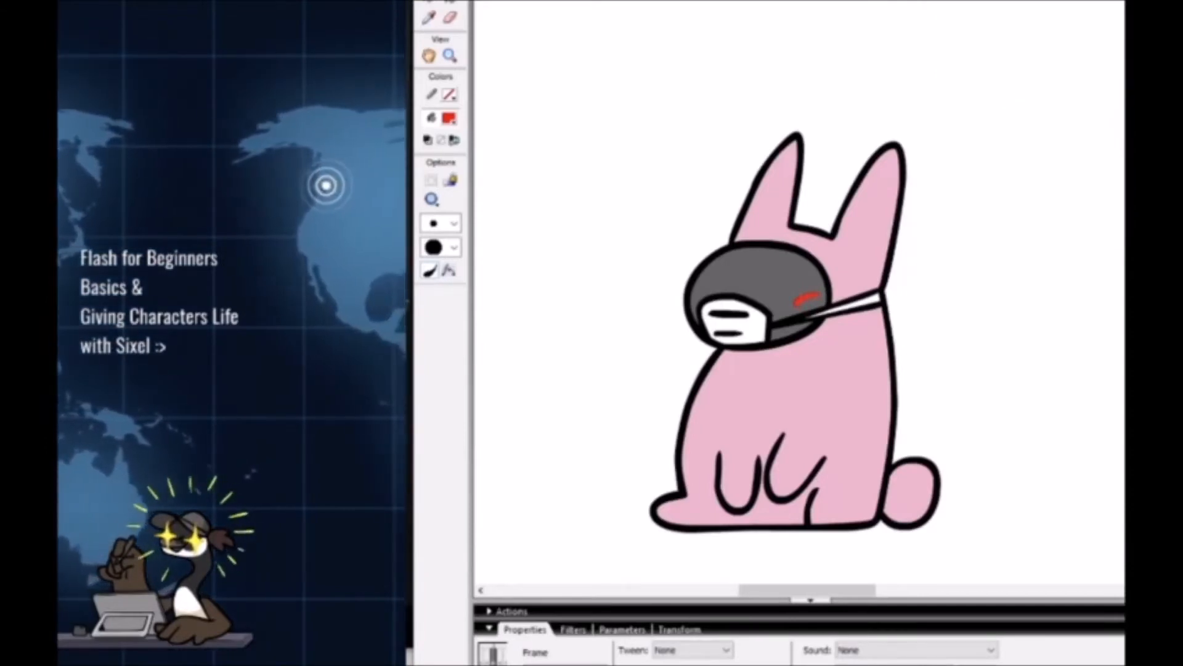
key(Return)
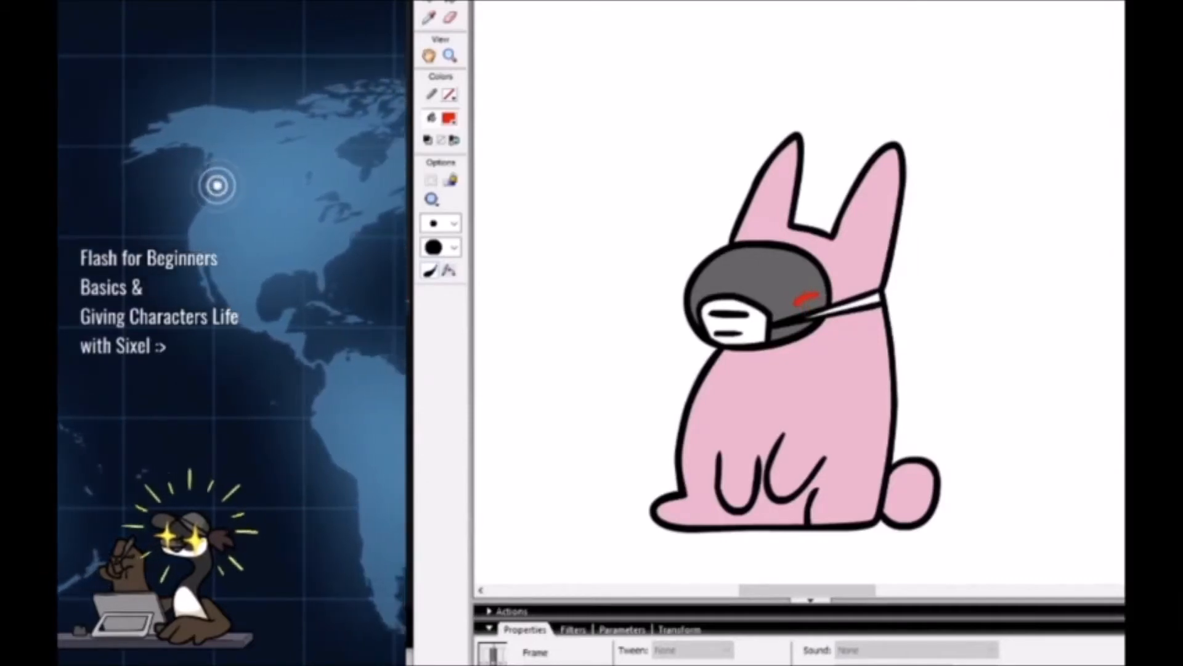
Step: Stop playback and step through the rabbit's frames to check the blinking eye
mouse_move(636, 72)
mouse_down()
mouse_move(1049, 440)
mouse_move(1048, 534)
mouse_up()
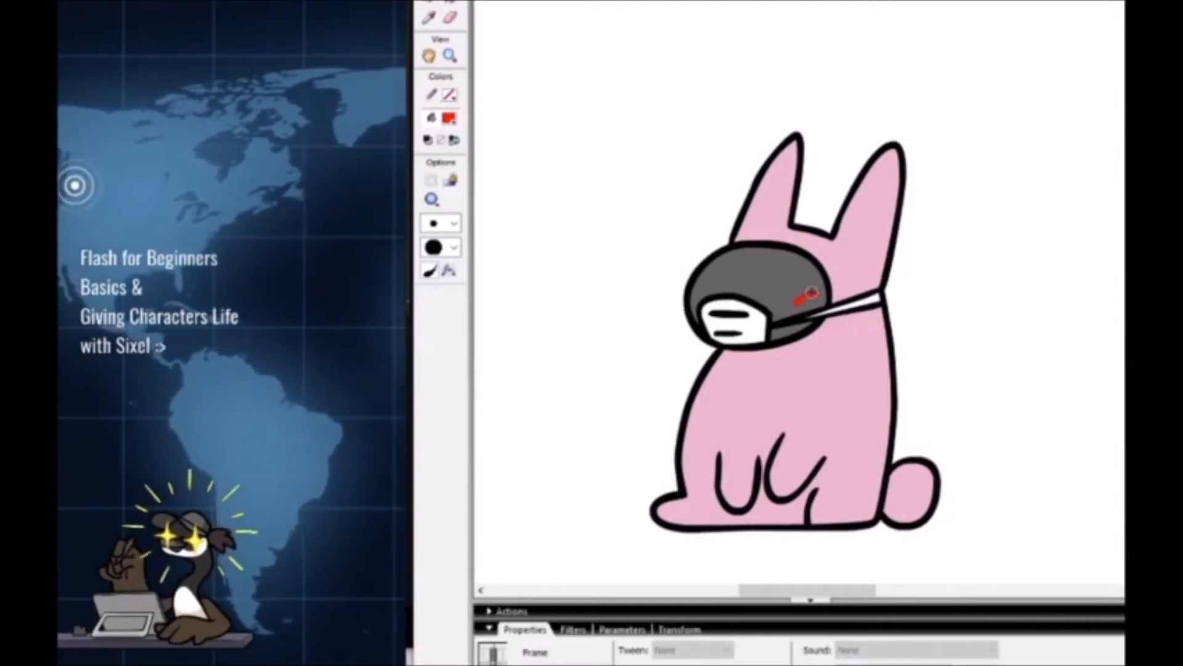
key(v)
click(860, 259)
double_click(861, 260)
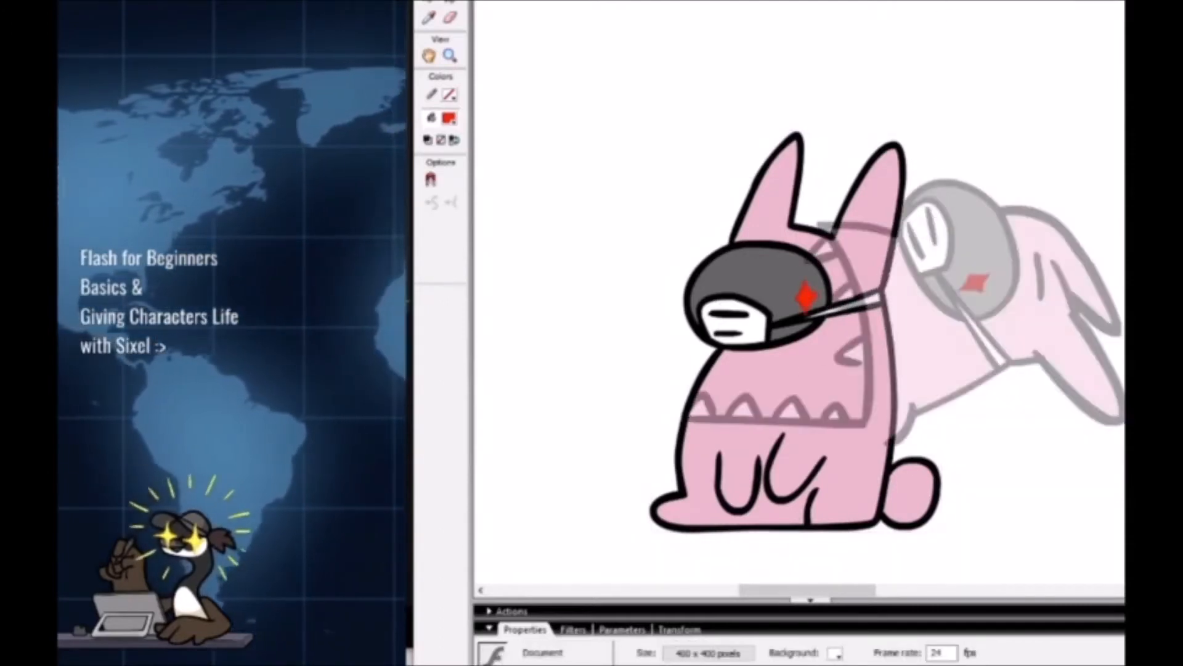
key(.)
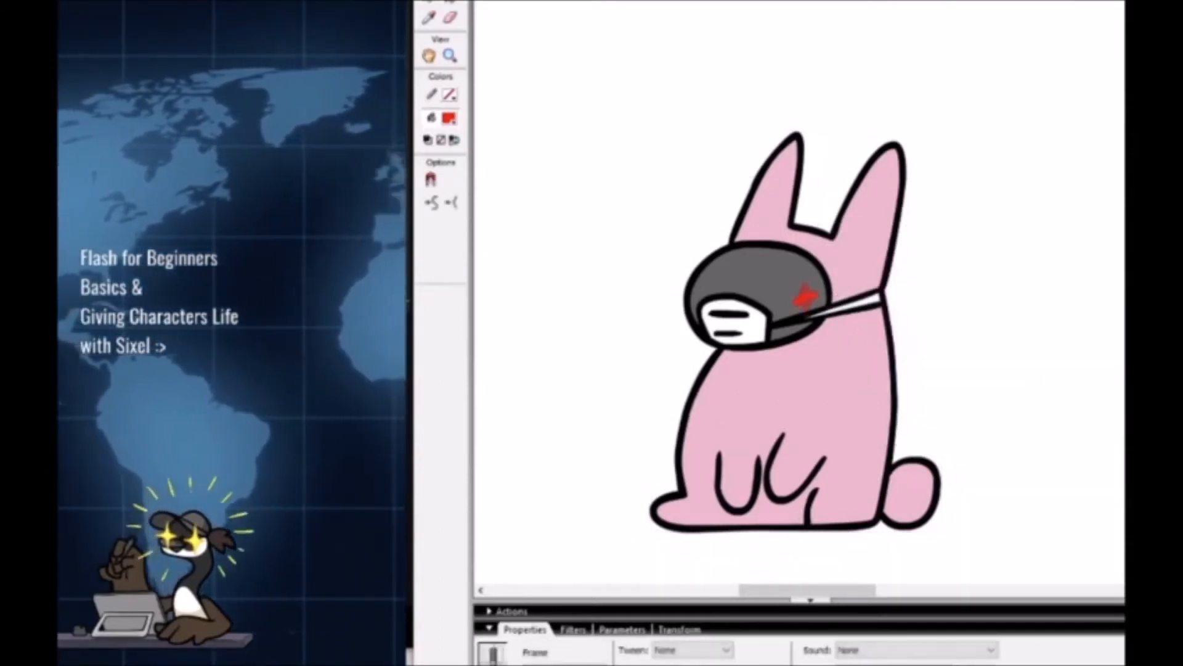
key(.)
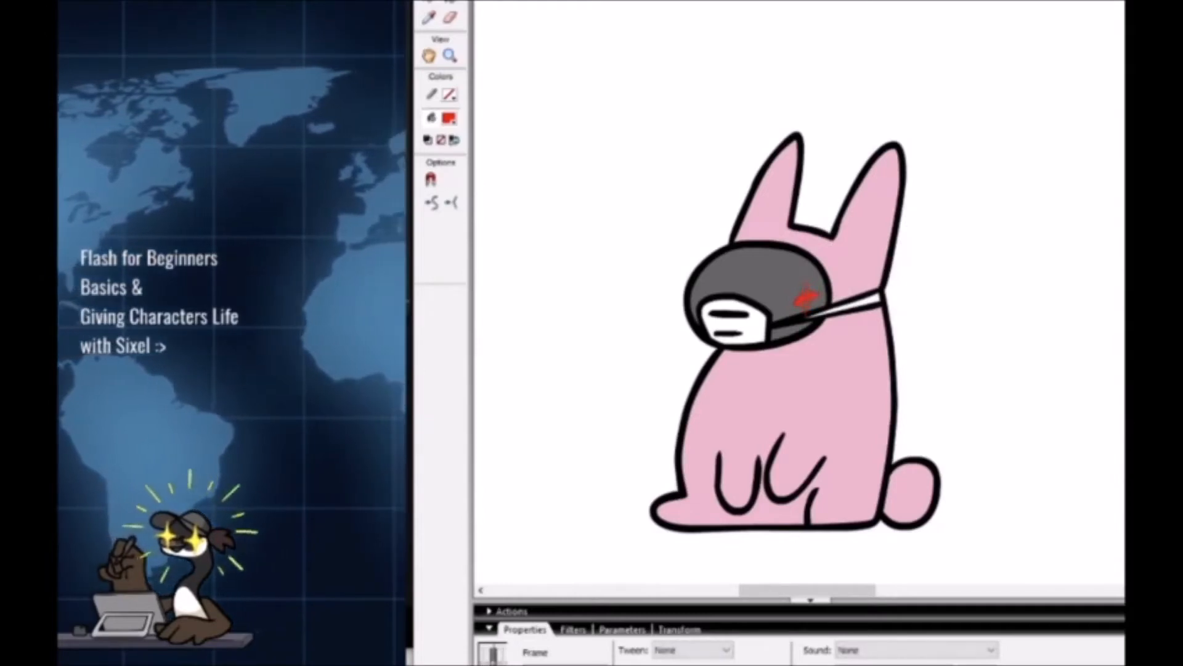
Step: Paste a copy of the open-eye frame at the end of the blink sequence and test the movie
right_click(903, 2)
click(887, 1)
right_click(885, 1)
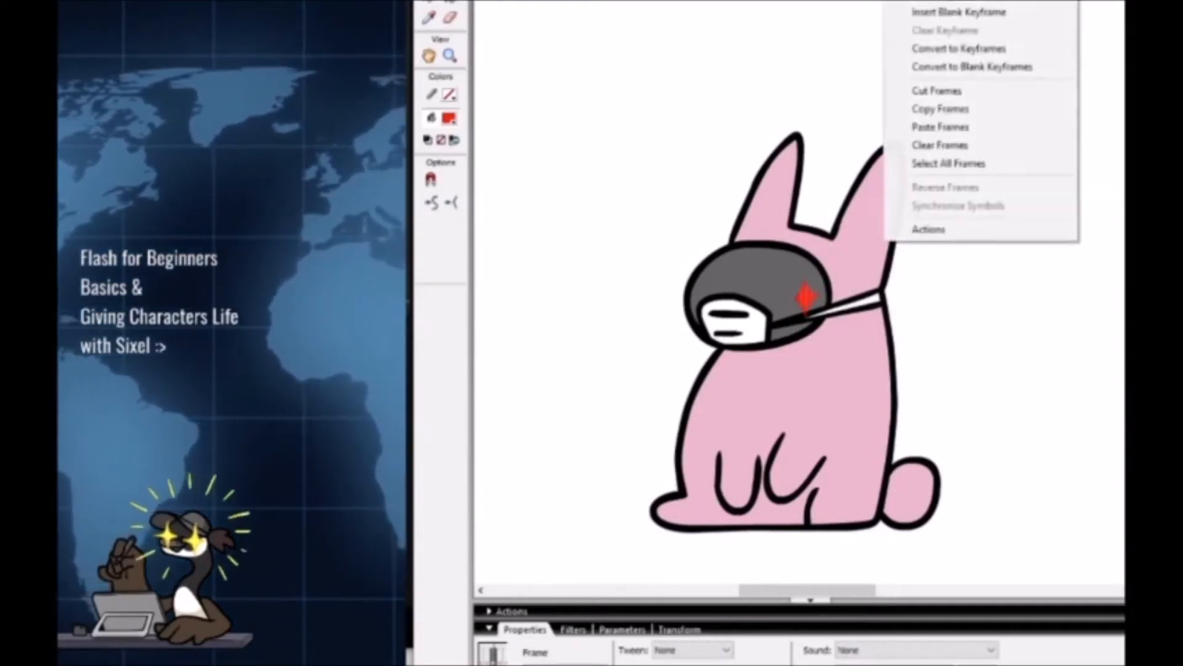
click(940, 109)
right_click(963, 1)
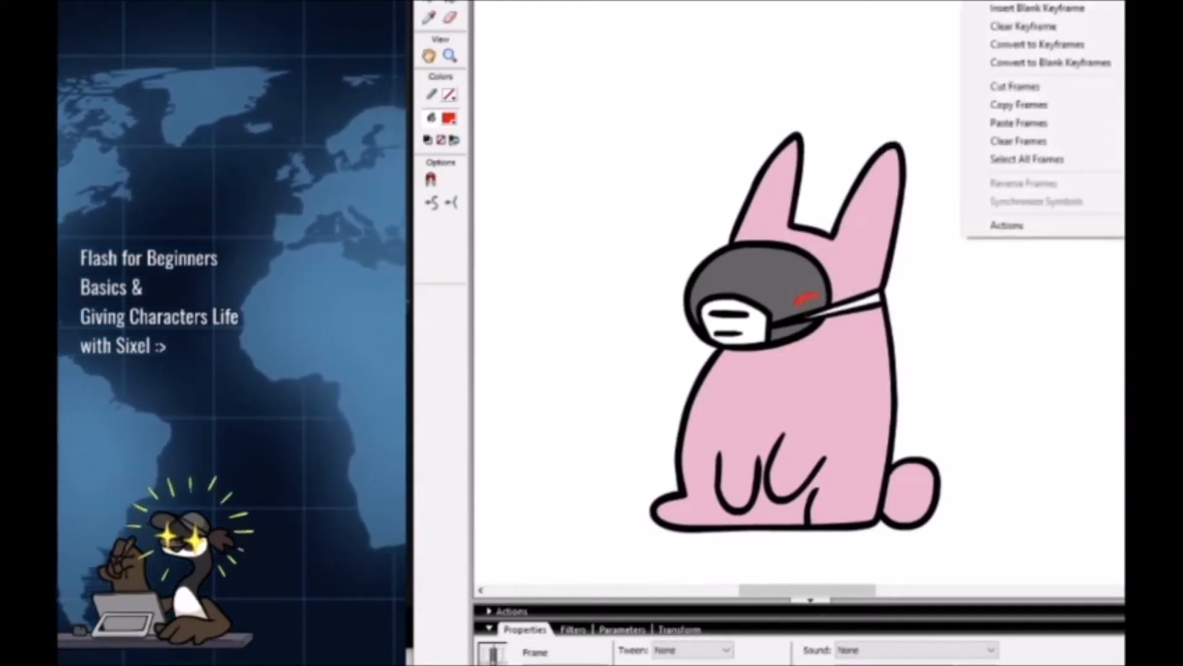
click(1039, 124)
key(ctrl+Return)
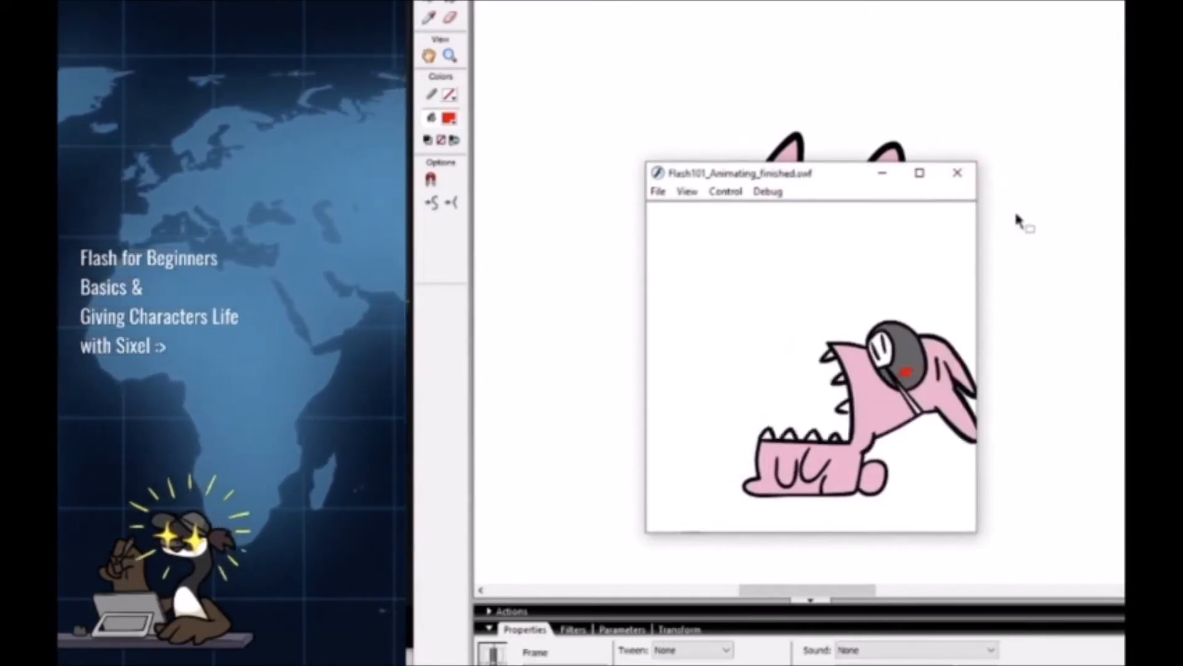
click(957, 172)
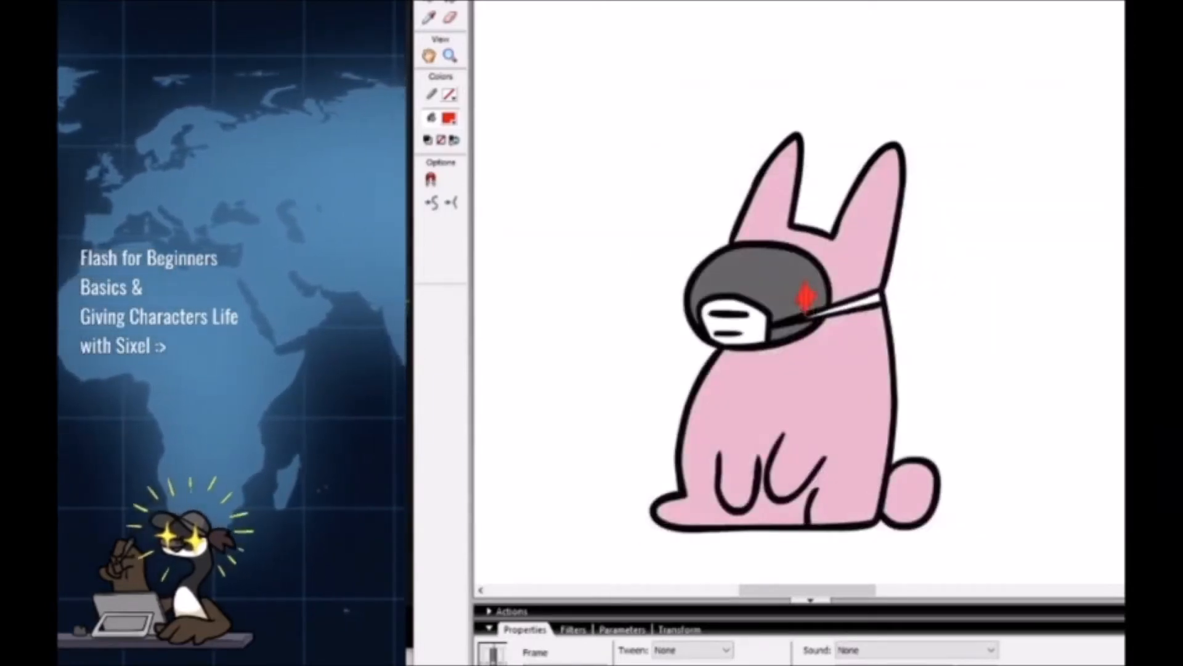
Step: Select the seated rabbit on the stage and test the finished movie again
click(840, 374)
key(z)
alt+click(843, 376)
drag(900, 415, 911, 479)
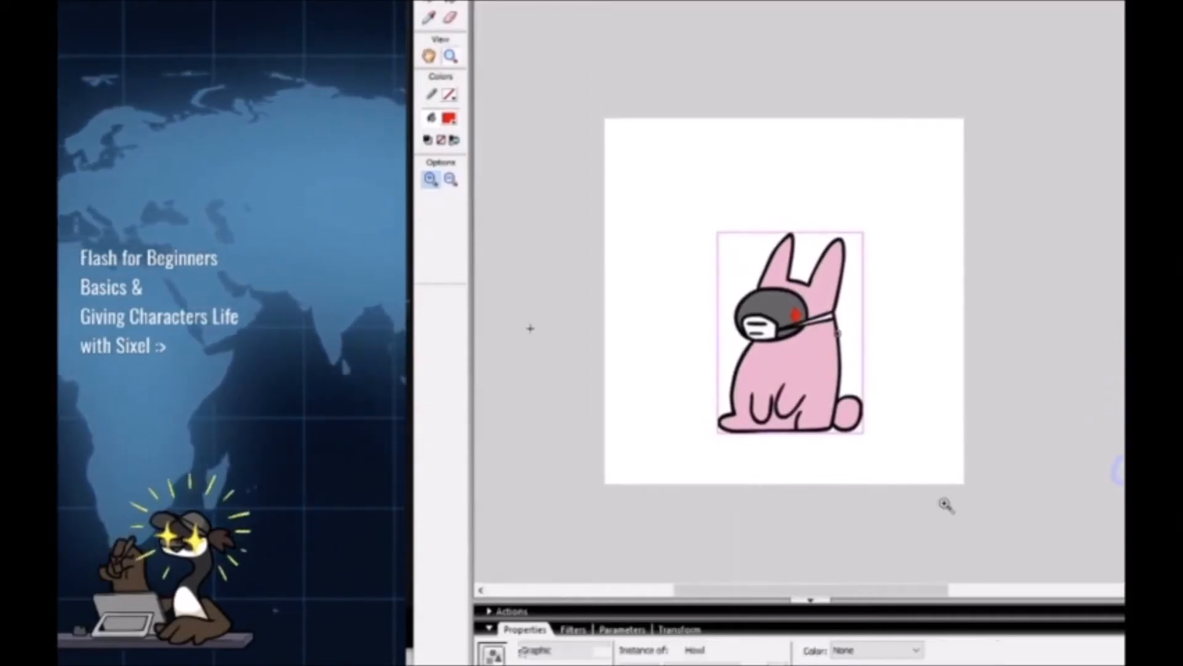
key(super)
click(927, 59)
drag(800, 481, 964, 316)
alt+click(902, 373)
alt+click(851, 400)
drag(868, 403, 868, 403)
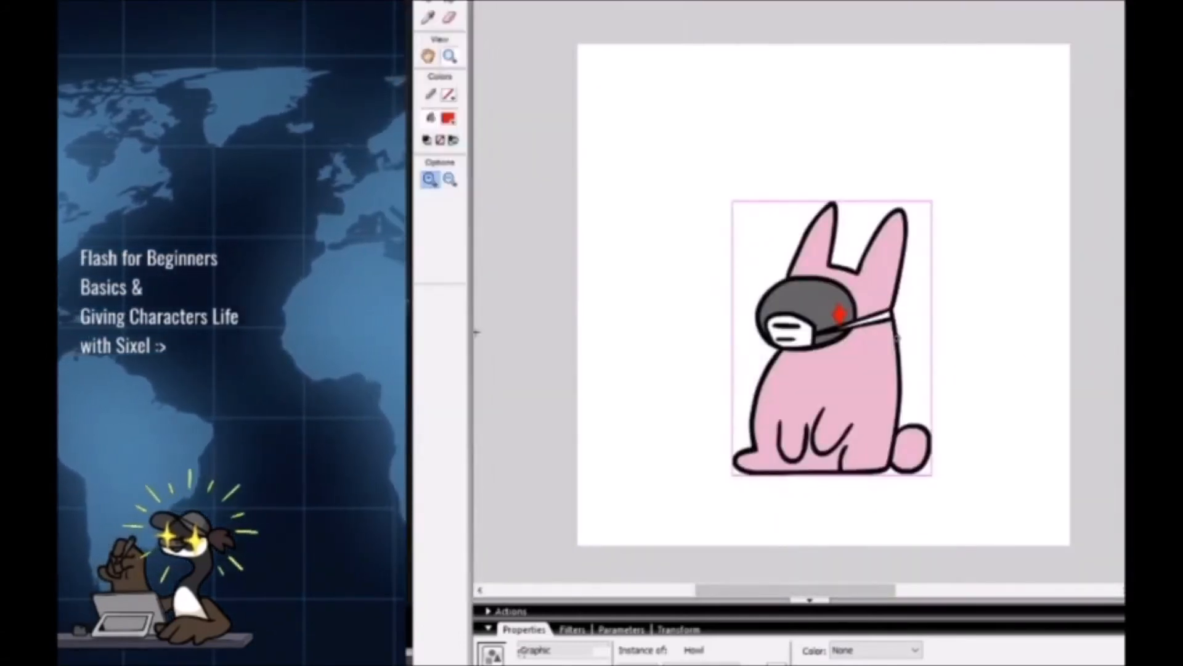
key(ctrl+Return)
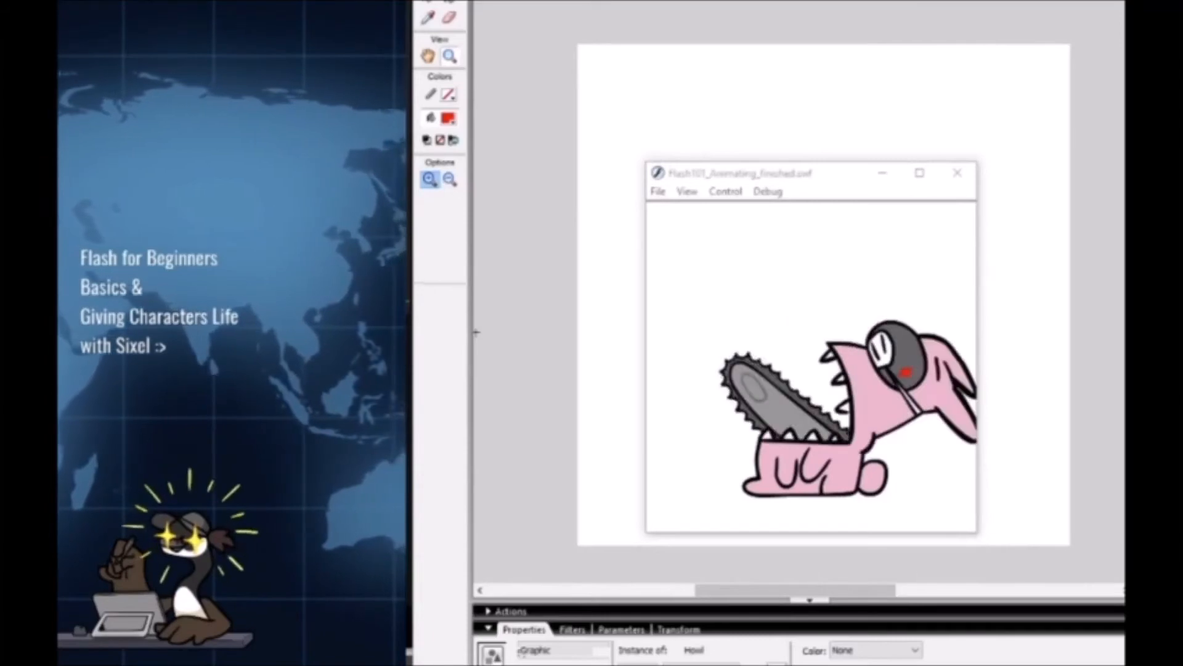
Step: Switch to Dropbox and browse to the project folder holding the published Flash101_Animating_finished files
drag(534, 664, 532, 639)
click(479, 662)
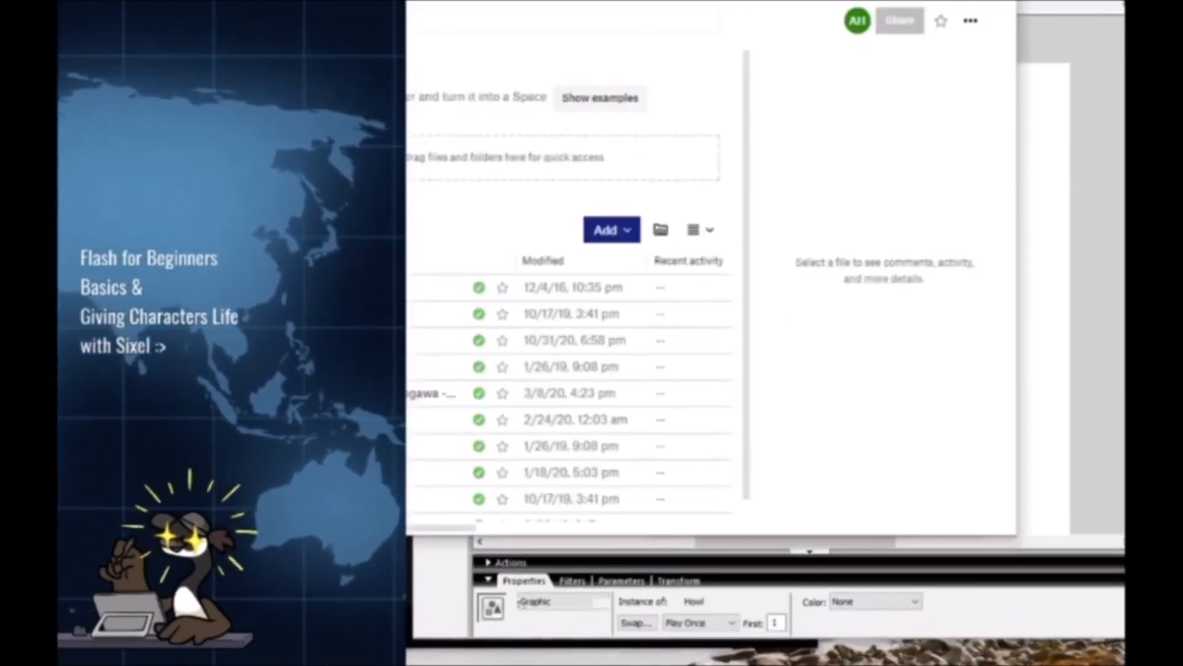
double_click(382, 340)
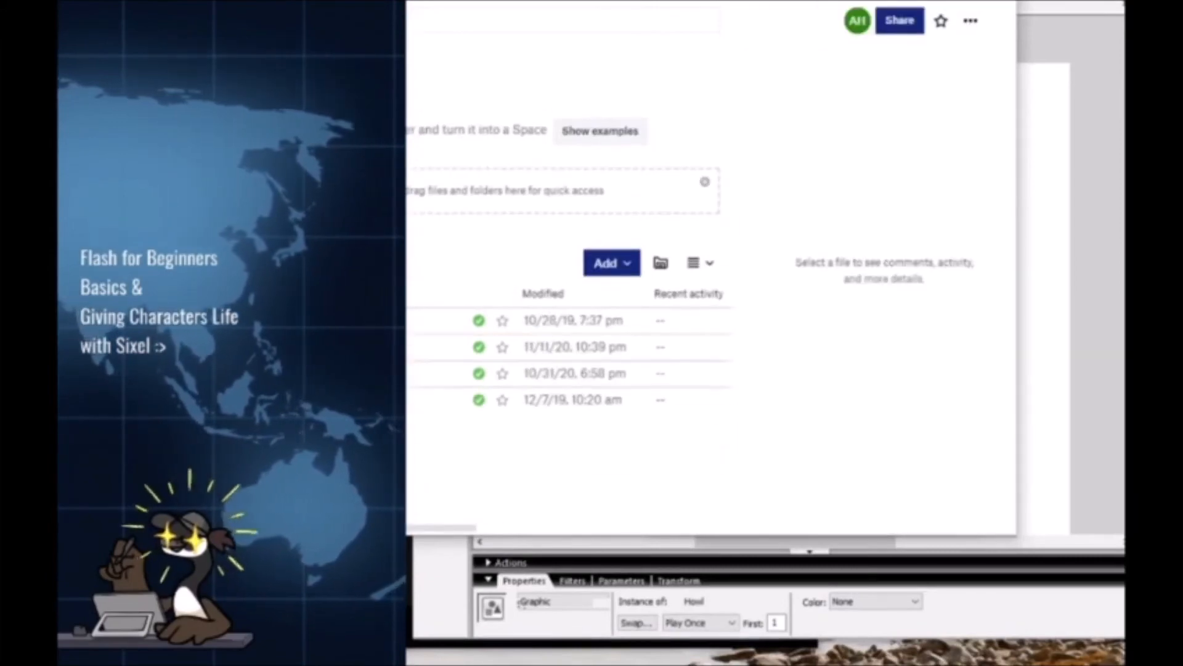
double_click(382, 320)
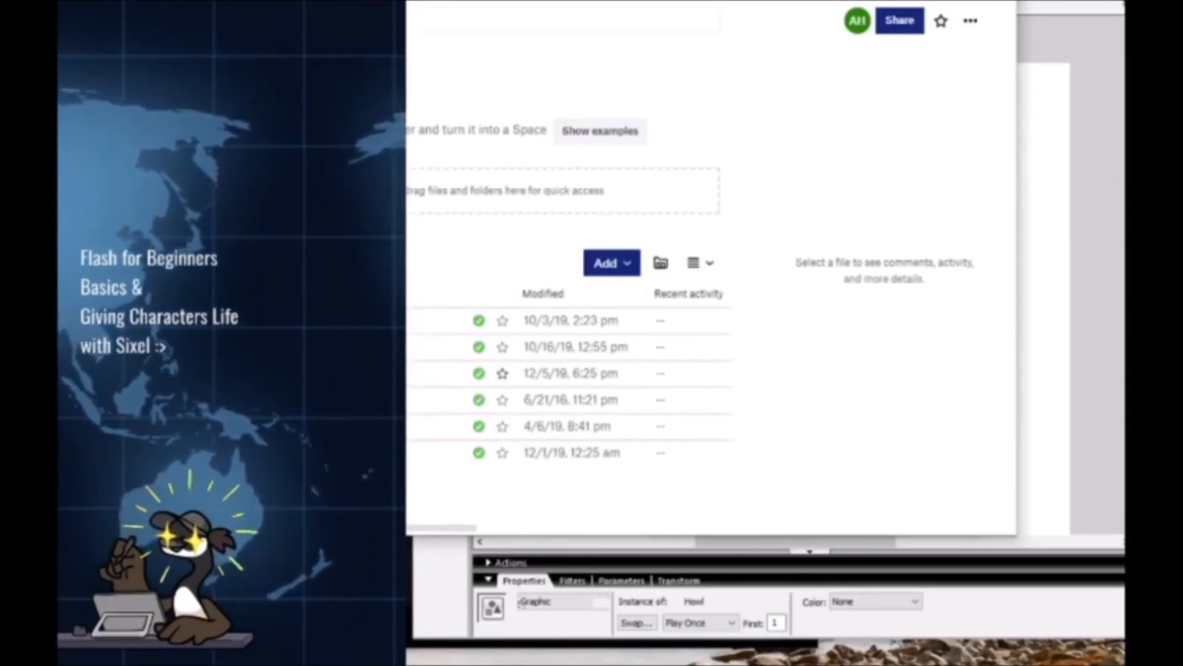
click(185, 22)
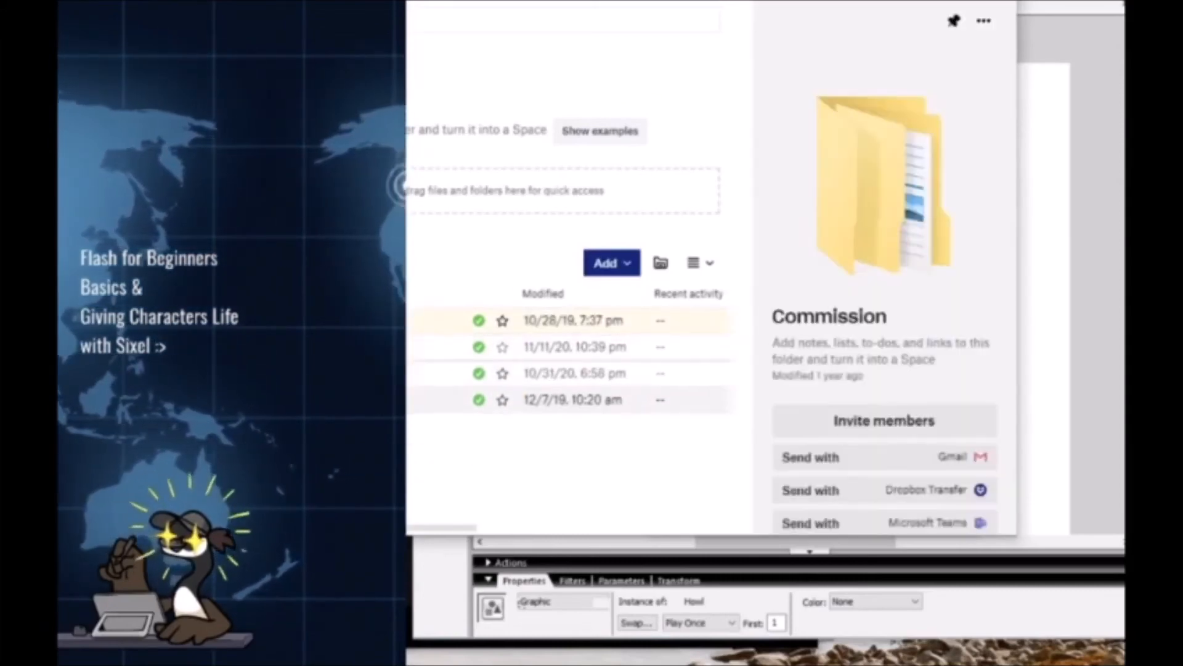
click(381, 185)
double_click(358, 320)
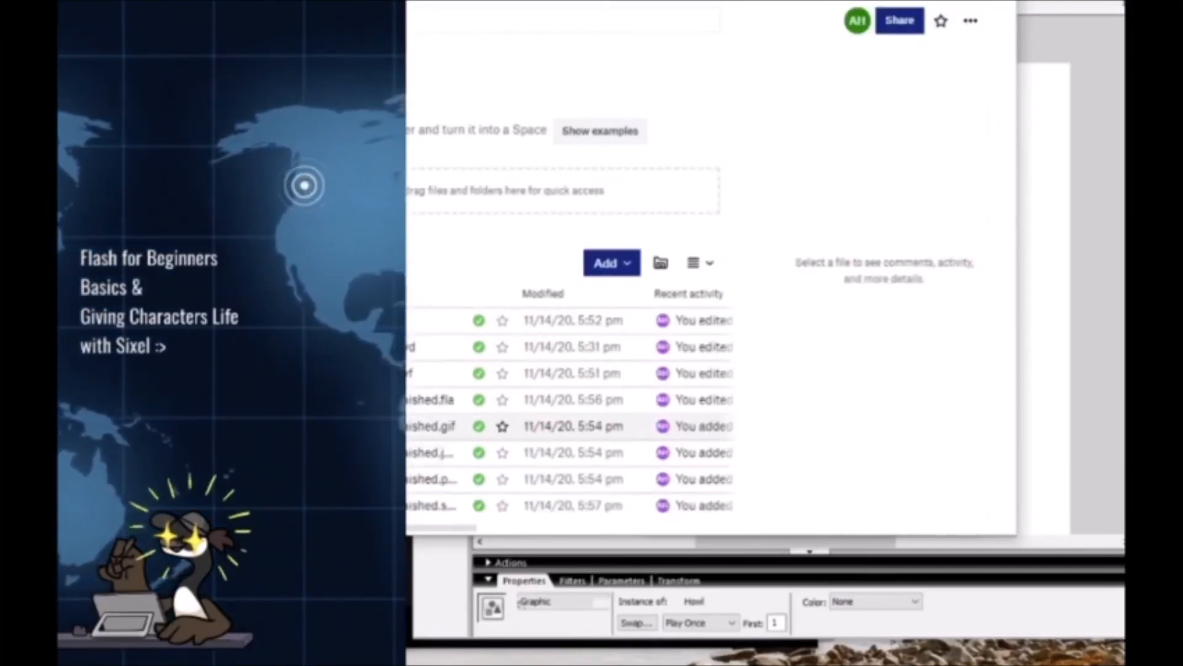
Step: View the published Flash101_Animating_finished.gif in Photos, close it and return to Flash
double_click(369, 426)
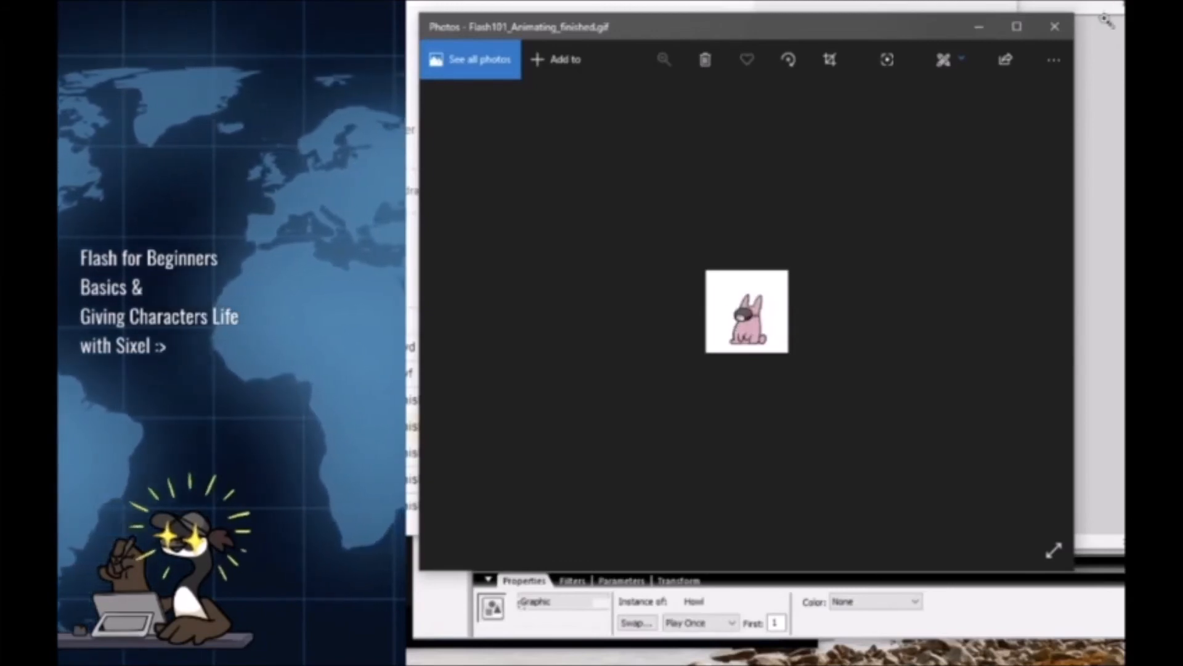
click(1056, 29)
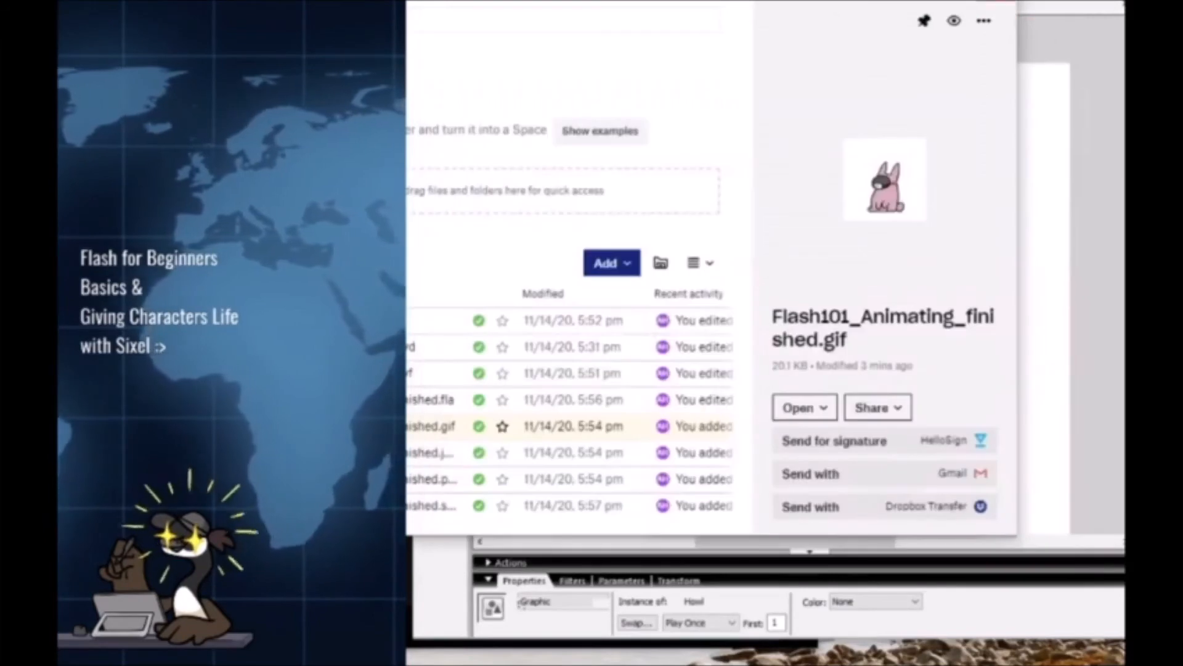
click(993, 3)
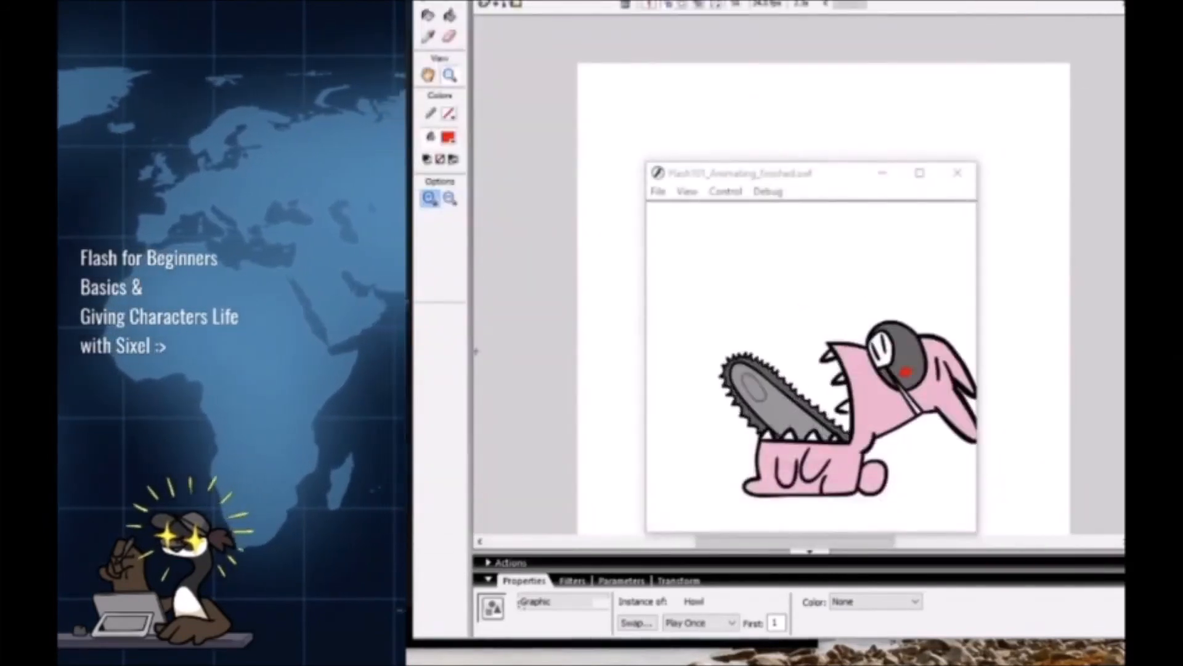